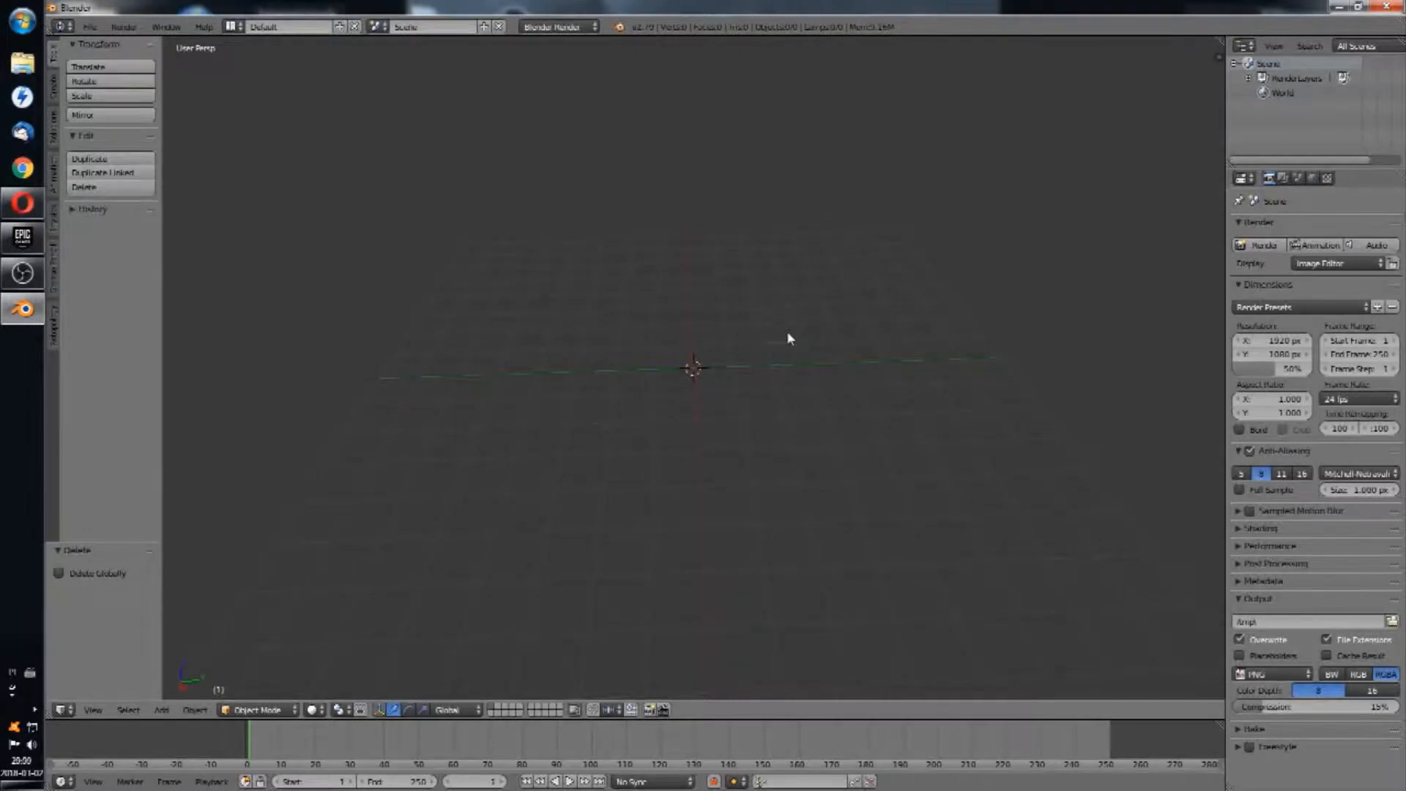
middle_click_drag(800, 351, 785, 291, "shift")
middle_click_drag(806, 285, 810, 347)
middle_click_drag(738, 394, 774, 271)
middle_click_drag(782, 360, 783, 307)
mouse_move(788, 364)
middle_mouse_down()
mouse_move(684, 402)
mouse_move(724, 361)
mouse_move(740, 381)
mouse_move(700, 415)
mouse_move(773, 355)
middle_mouse_up()
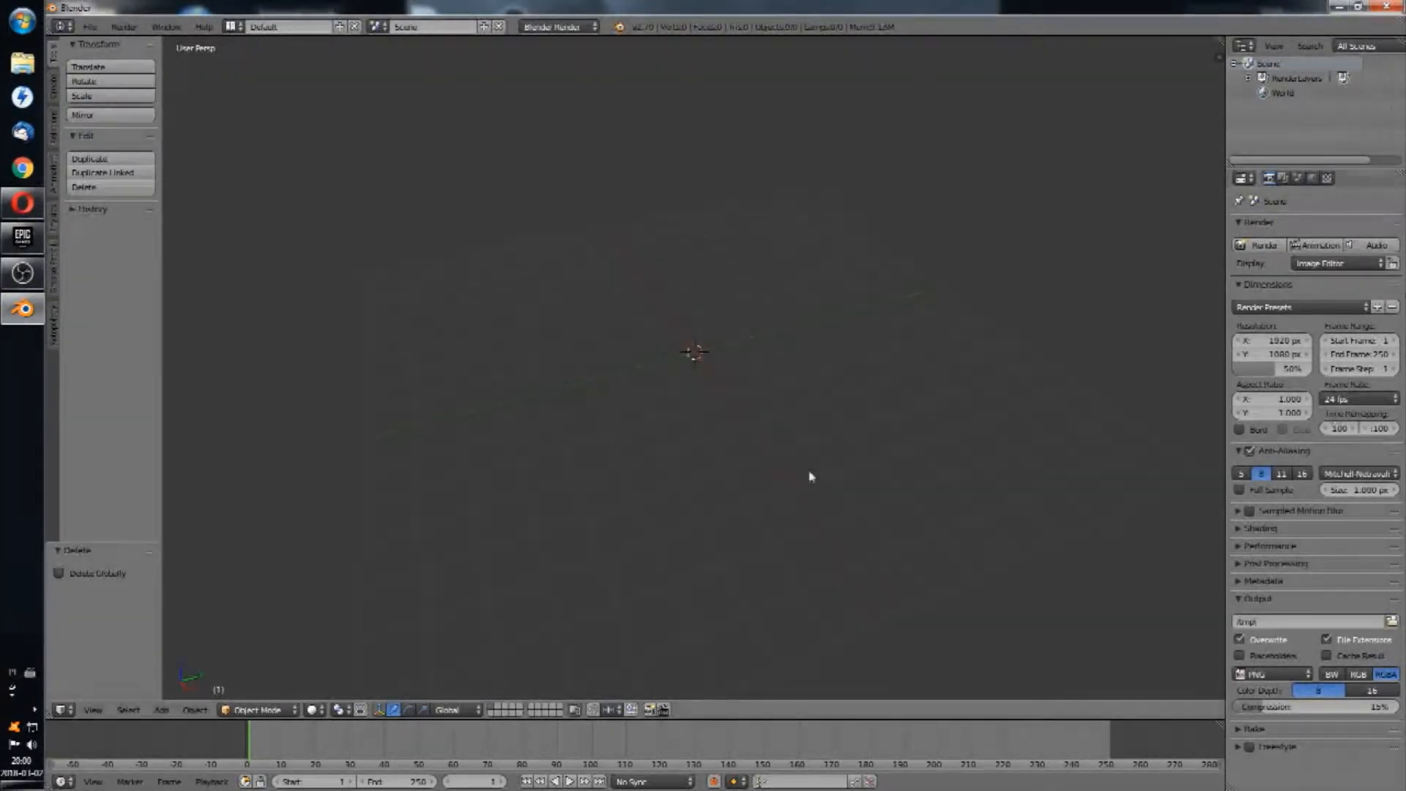
middle_click_drag(836, 358, 831, 359)
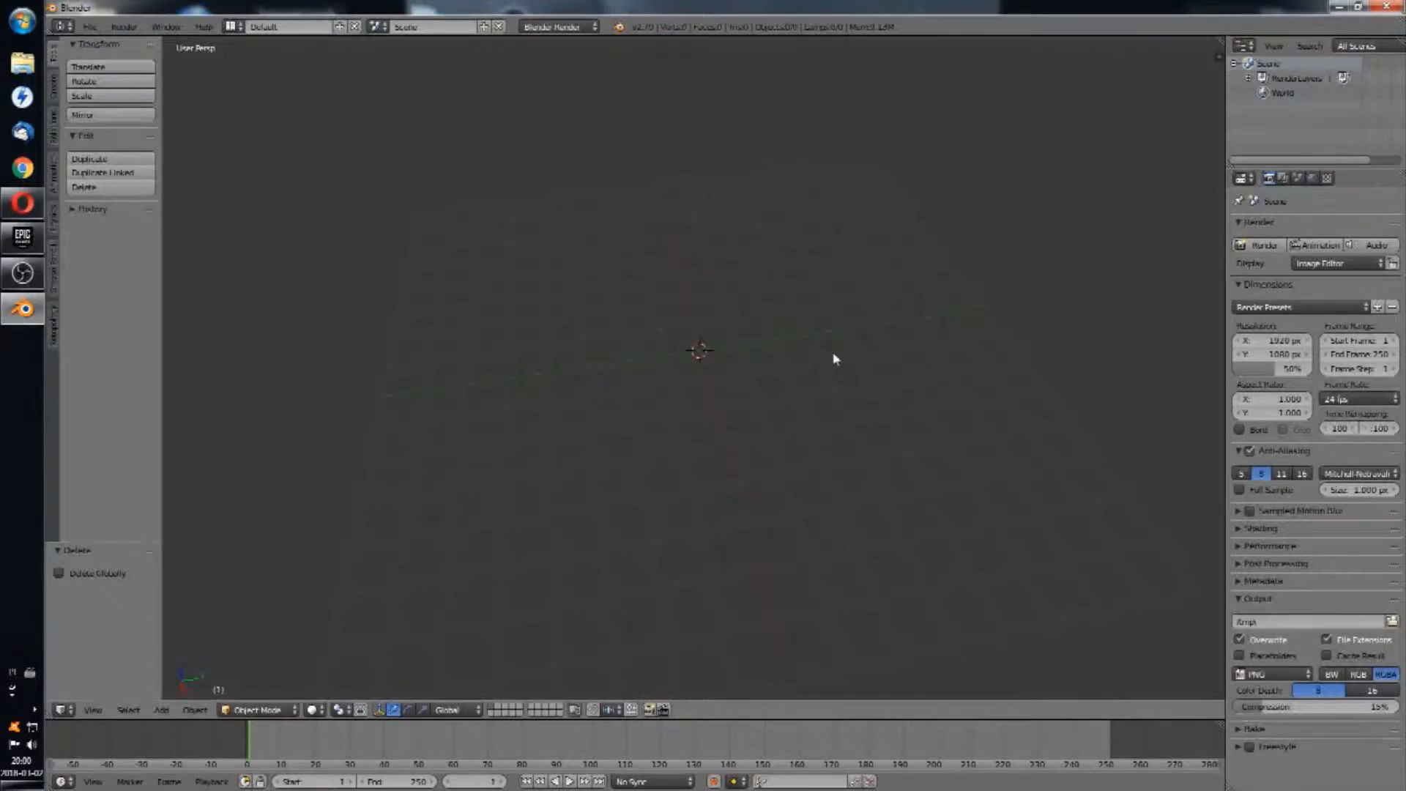
middle_click_drag(735, 341, 721, 306)
key("shift+a")
mouse_move(722, 302)
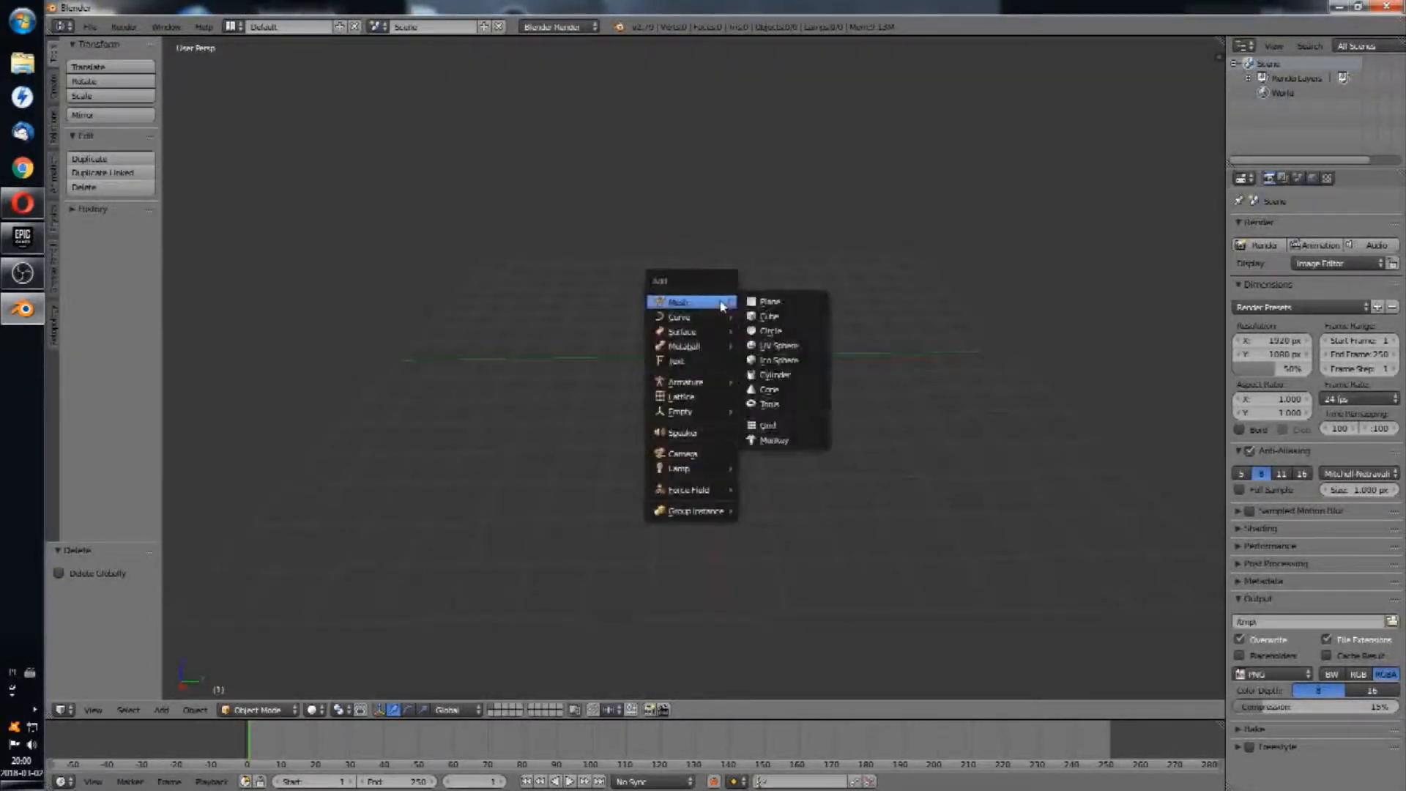
left_click(785, 327)
middle_click_drag(766, 305, 737, 318)
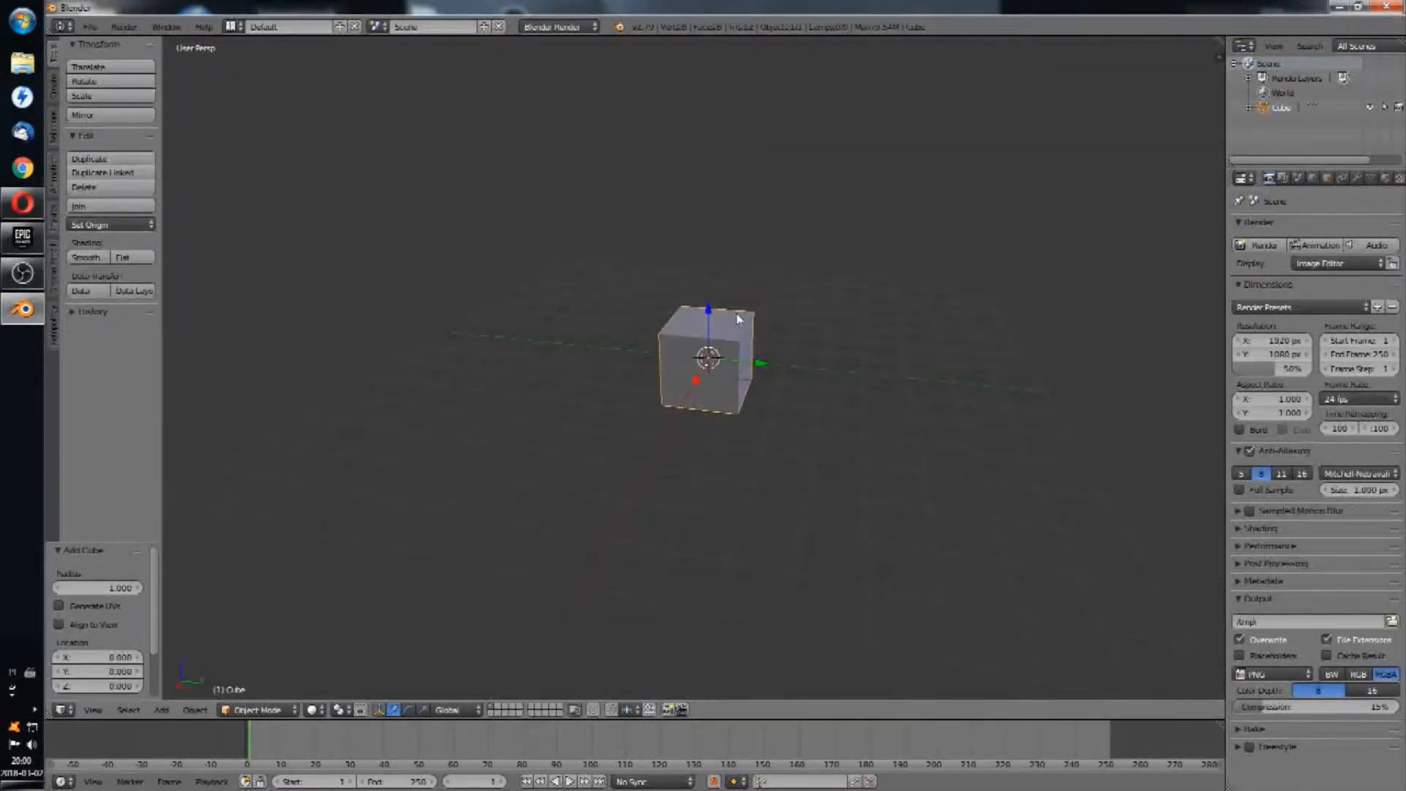
key("x")
left_click(737, 317)
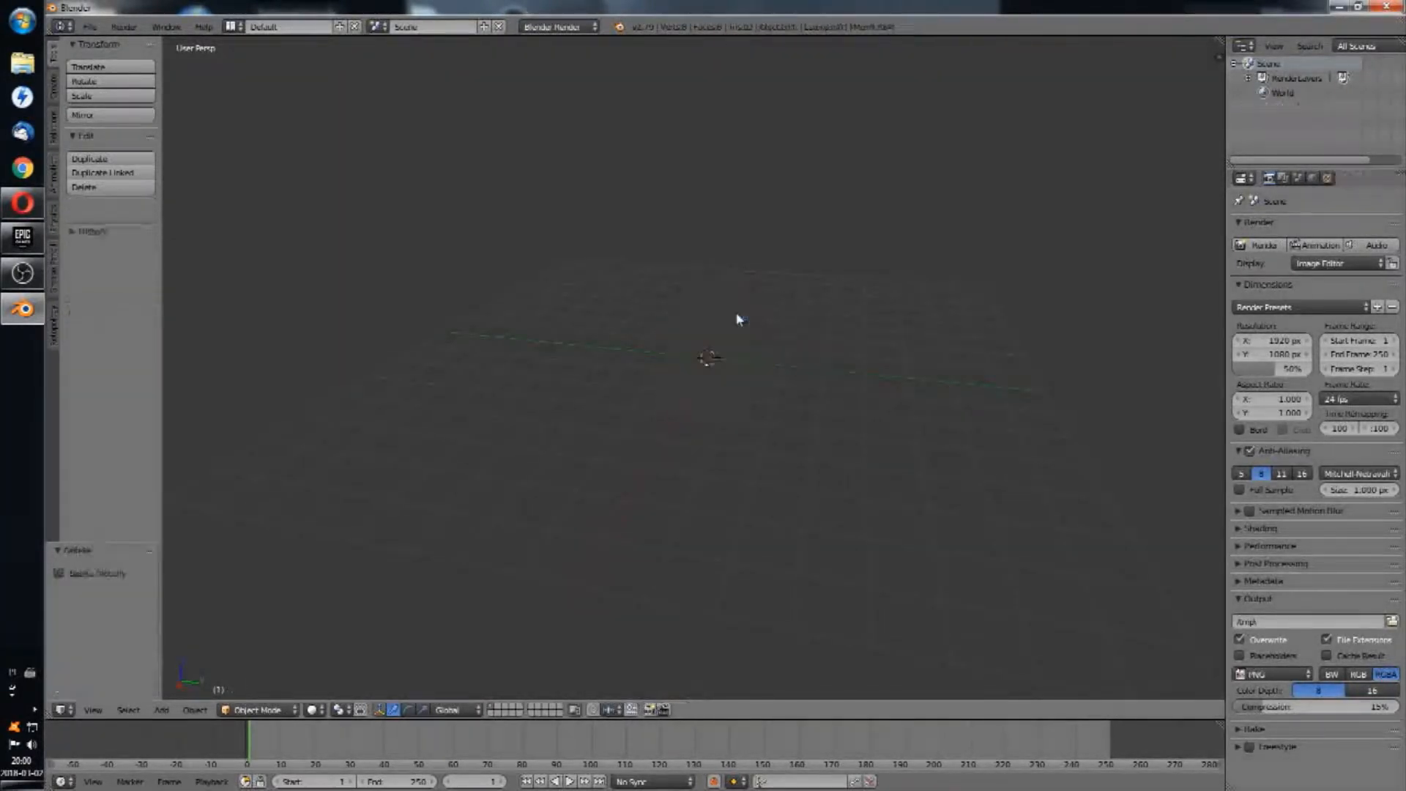
Step: Add a mesh circle at the scene's origin and set its vertices to 8
key("shift+a")
mouse_move(745, 317)
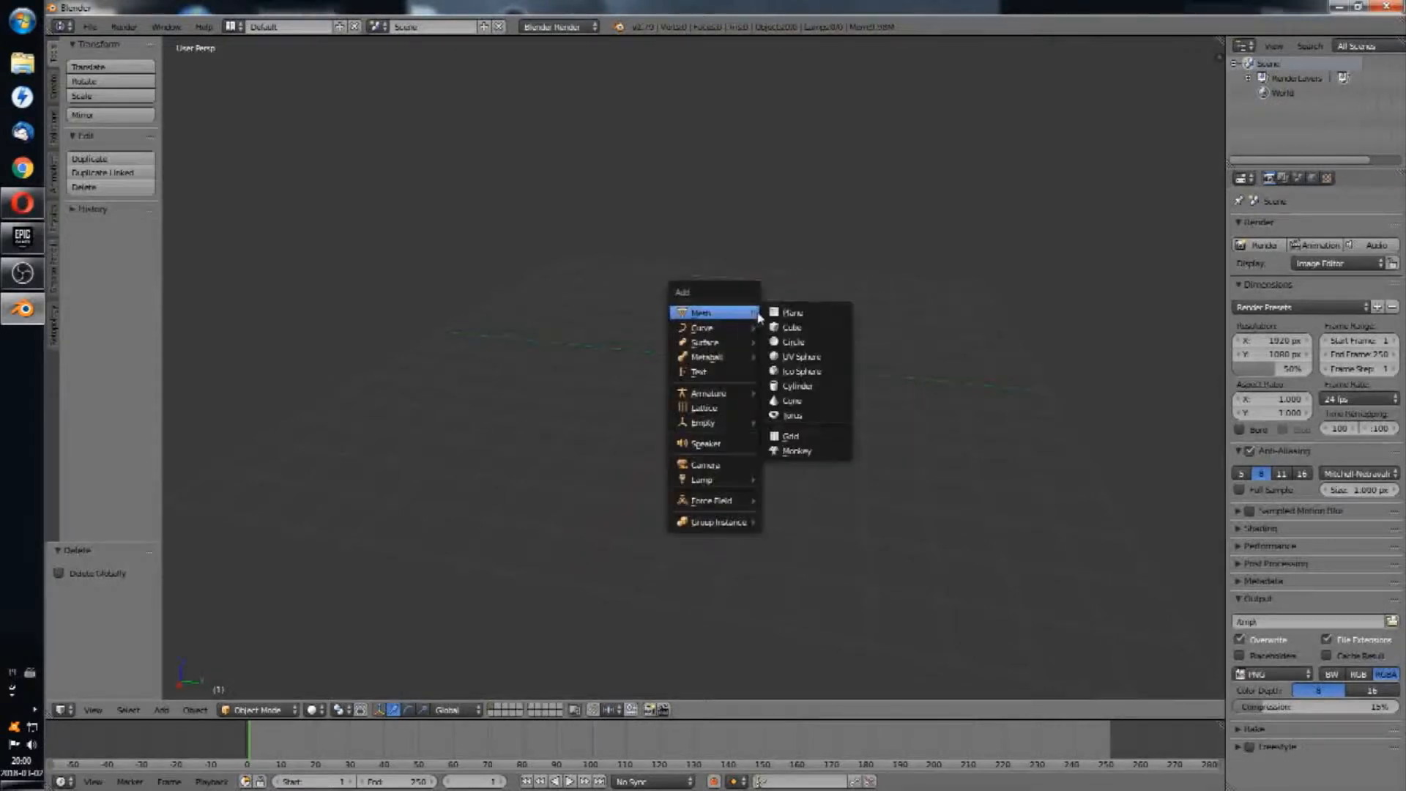
left_click(811, 344)
middle_click_drag(772, 327, 703, 386)
scroll(703, 386, "up", 3)
left_click(117, 582)
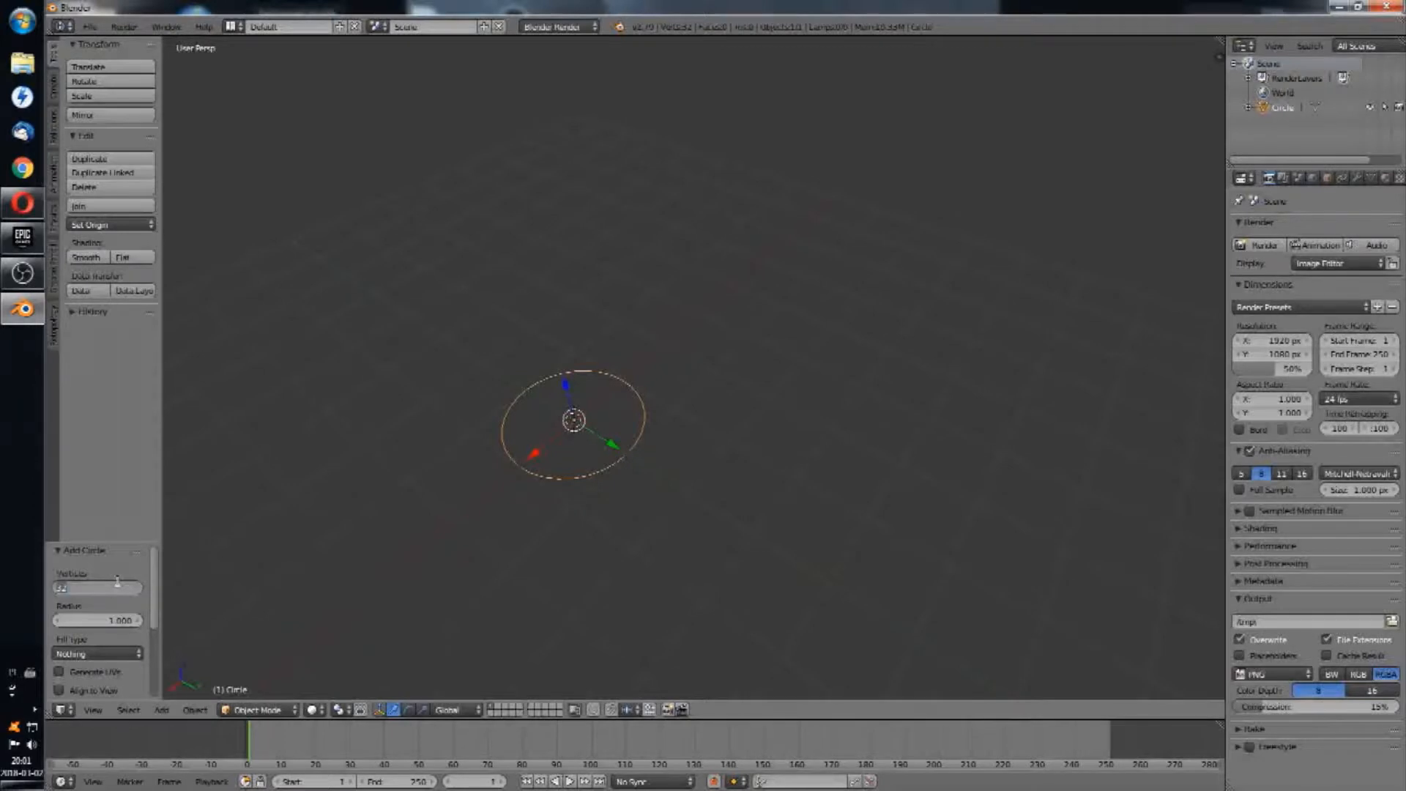
type("8")
key("Return")
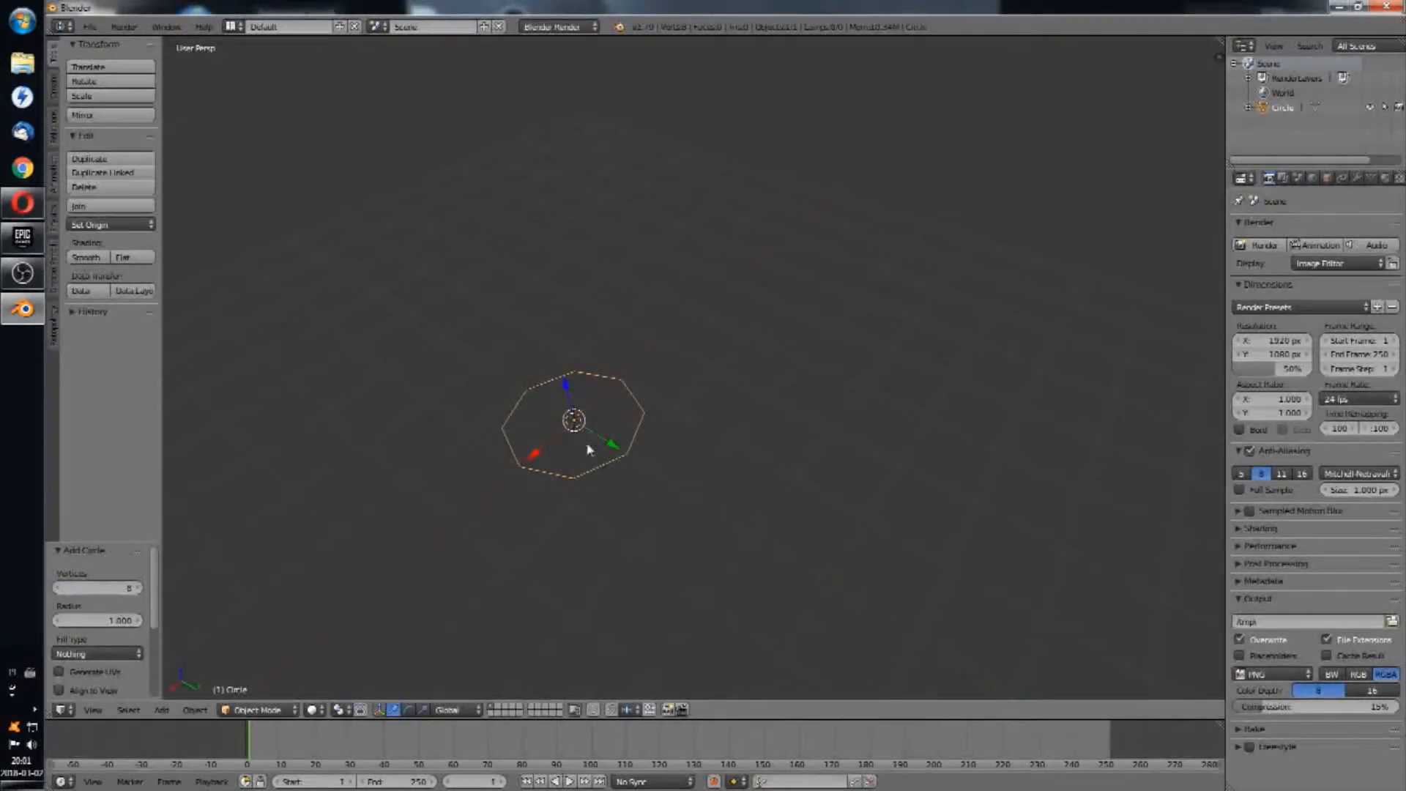
Step: In Edit Mode, extrude the octagonal circle about 2.5 units along Z to form an open tube
middle_click_drag(588, 450, 694, 472)
middle_click_drag(694, 472, 681, 336, "shift")
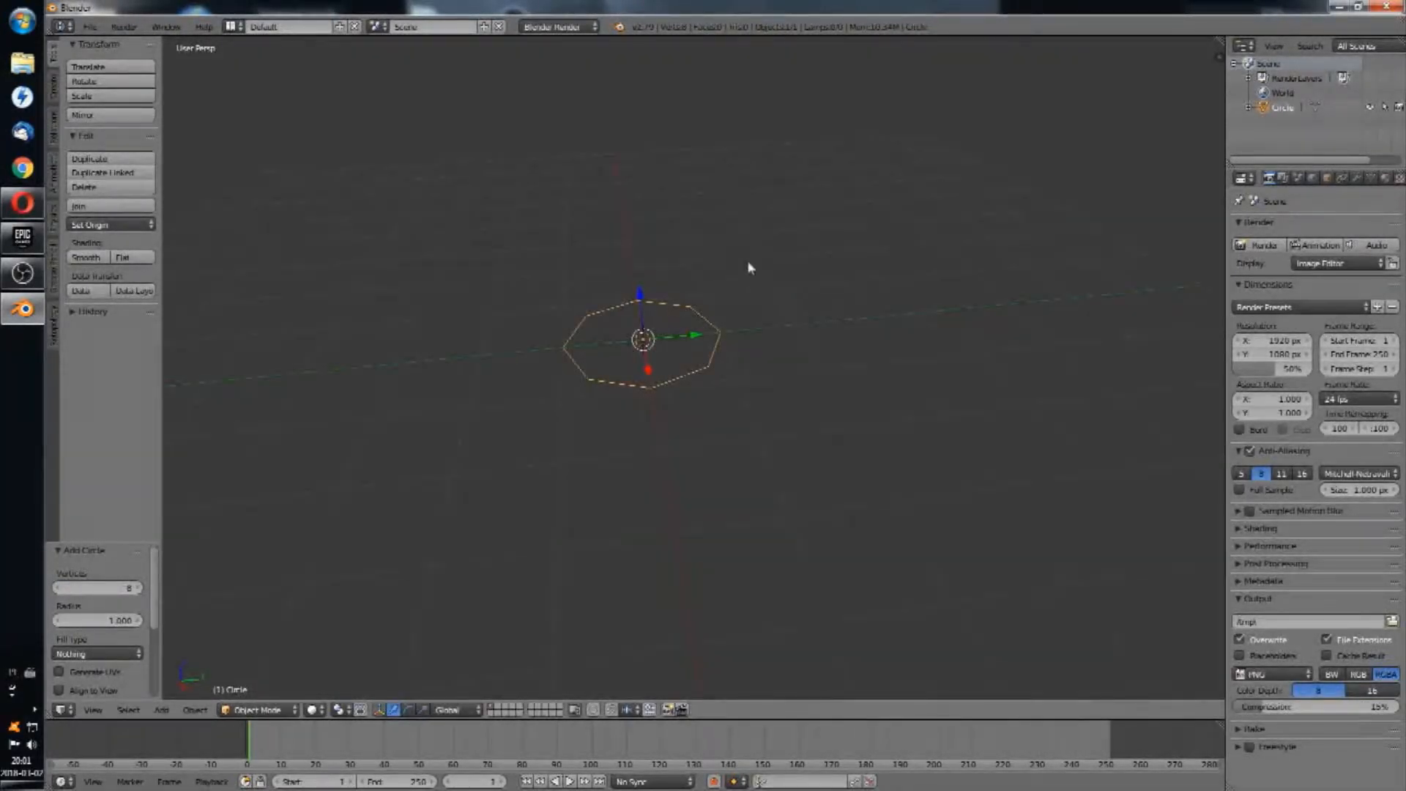
middle_click_drag(750, 281, 754, 321, "shift")
key("Tab")
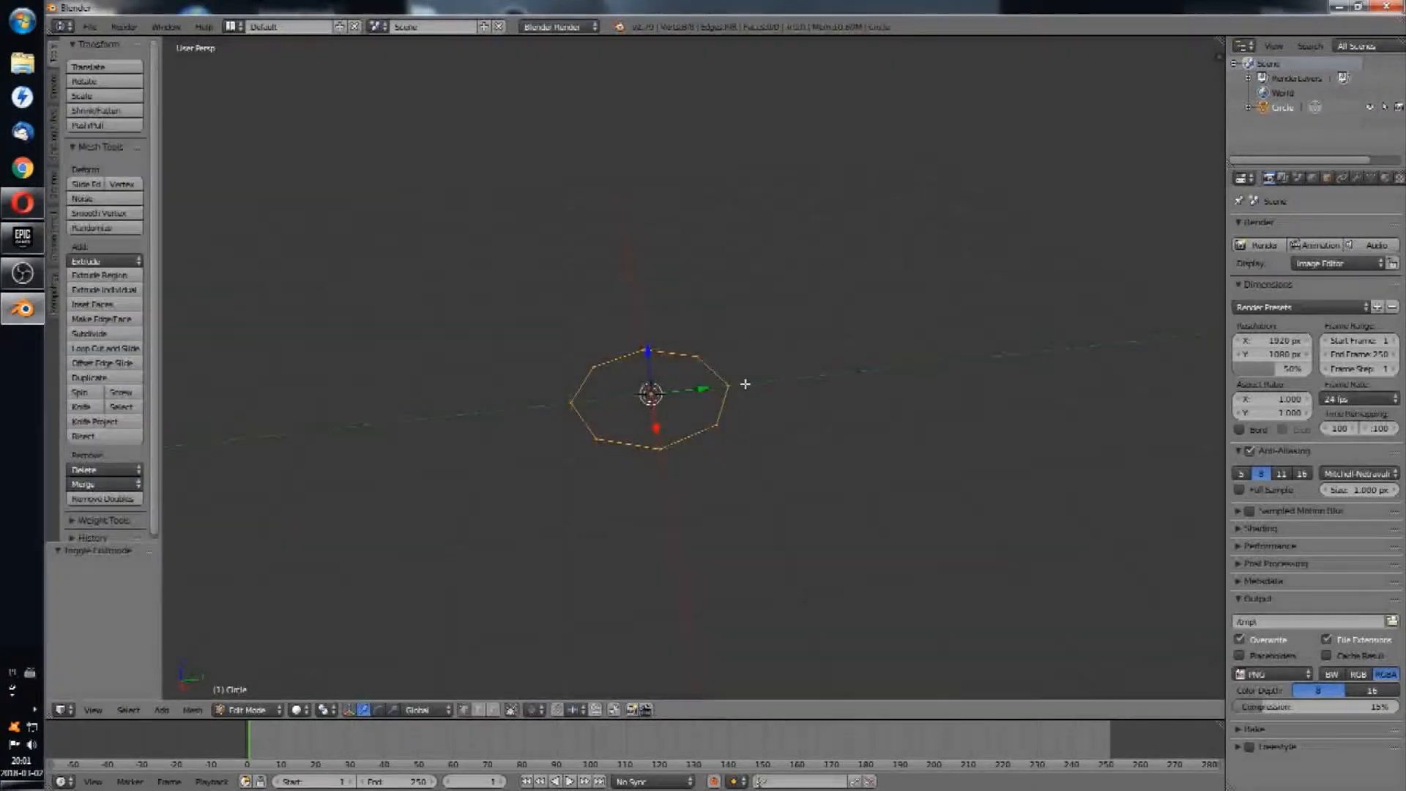
key("e")
left_click(740, 216)
Step: Extrude the tube's bottom edge loop inward at a scale of about 0.465 and snap the 3D cursor to the selection
middle_click_drag(740, 216, 718, 408)
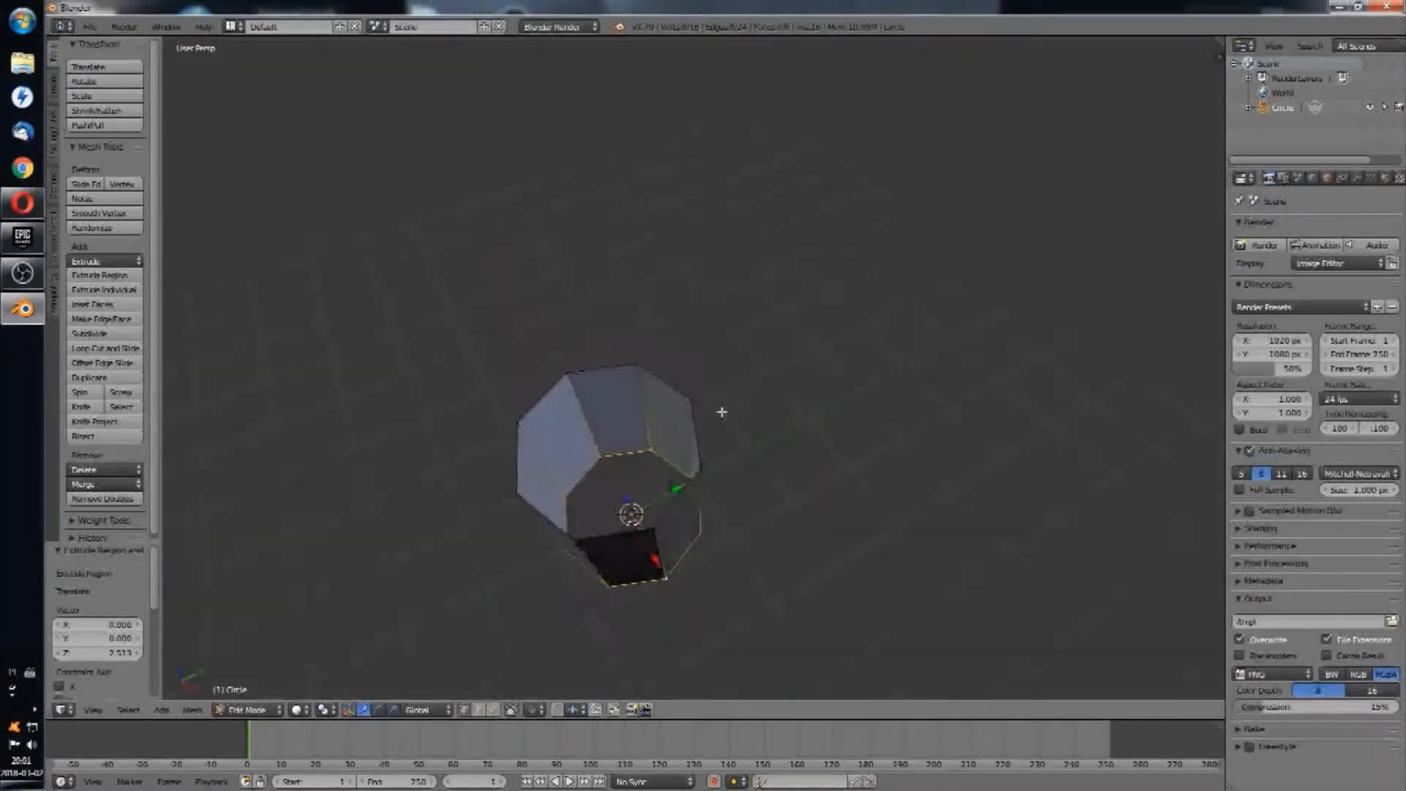
key("s")
left_click(720, 459)
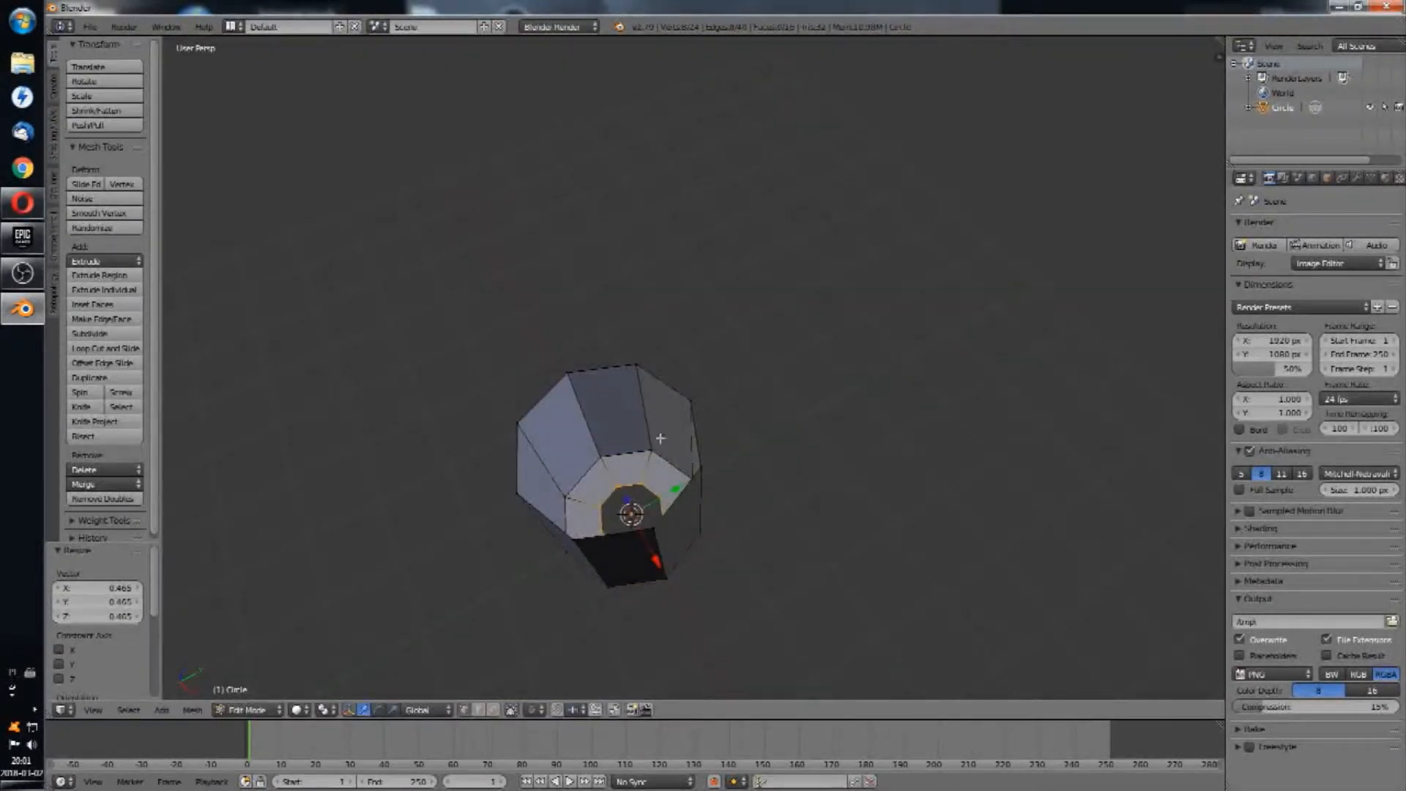
key("shift+s")
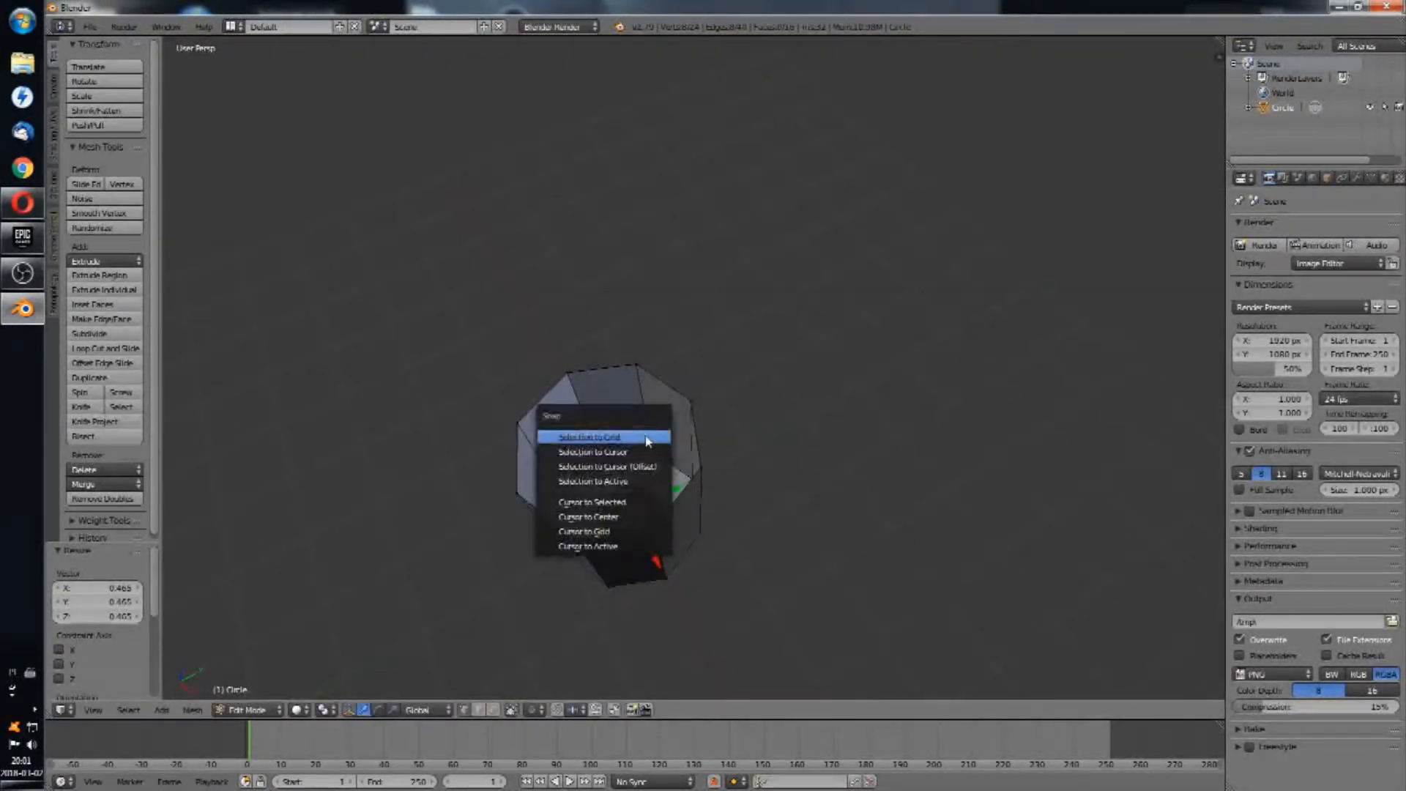
left_click(631, 503)
Step: Merge the inner bottom loop at center to close the base of the tube
left_click(102, 484)
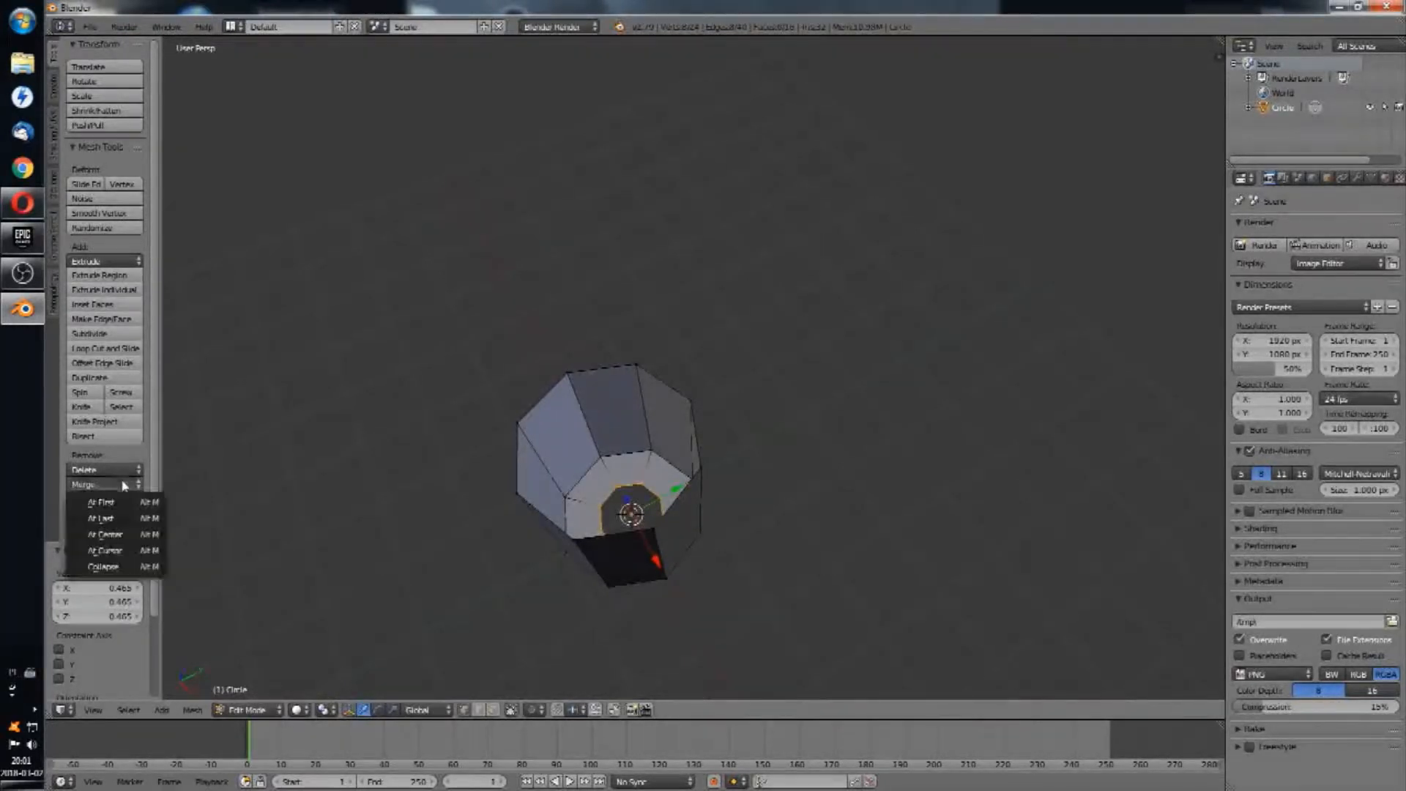
left_click(110, 532)
middle_click_drag(403, 477, 718, 290)
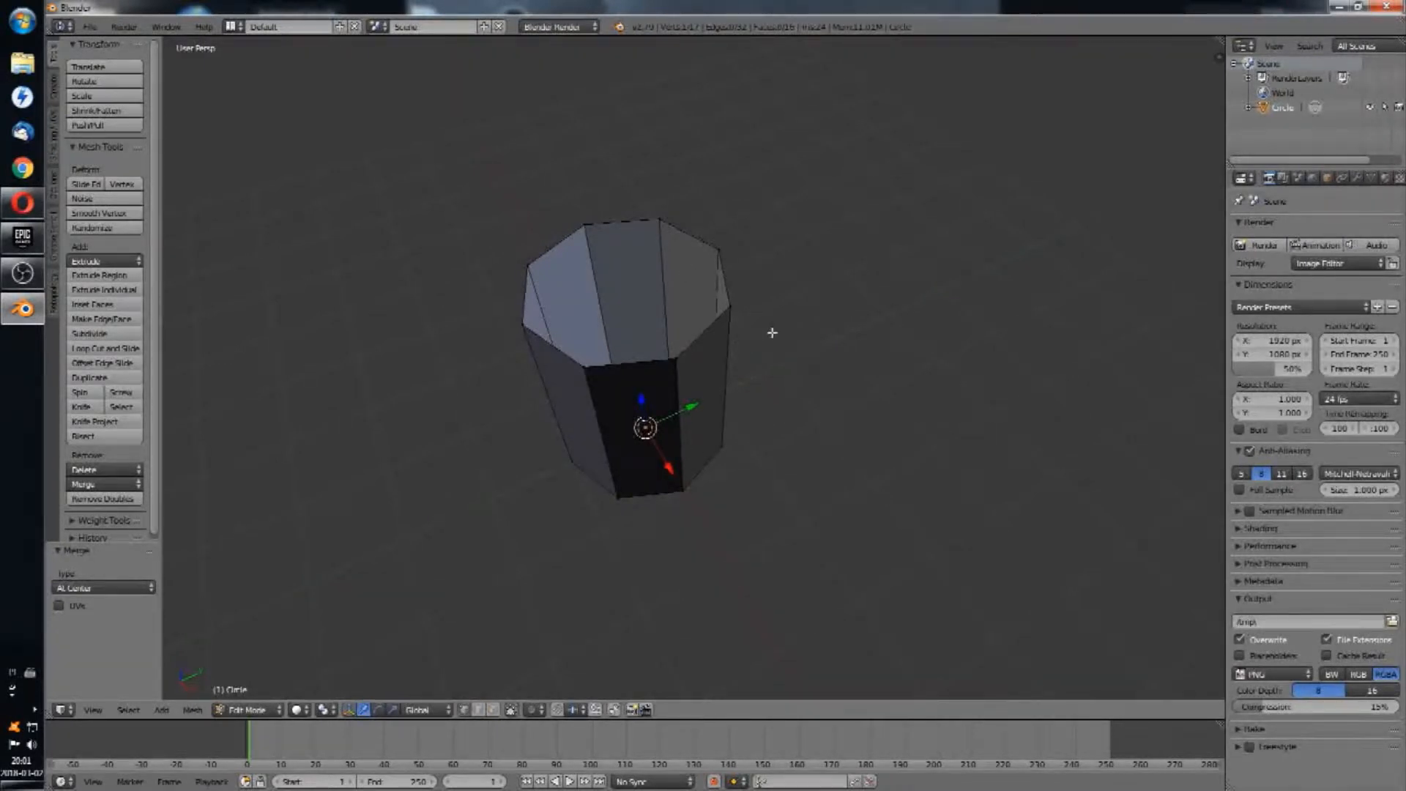
middle_click_drag(772, 332, 753, 379)
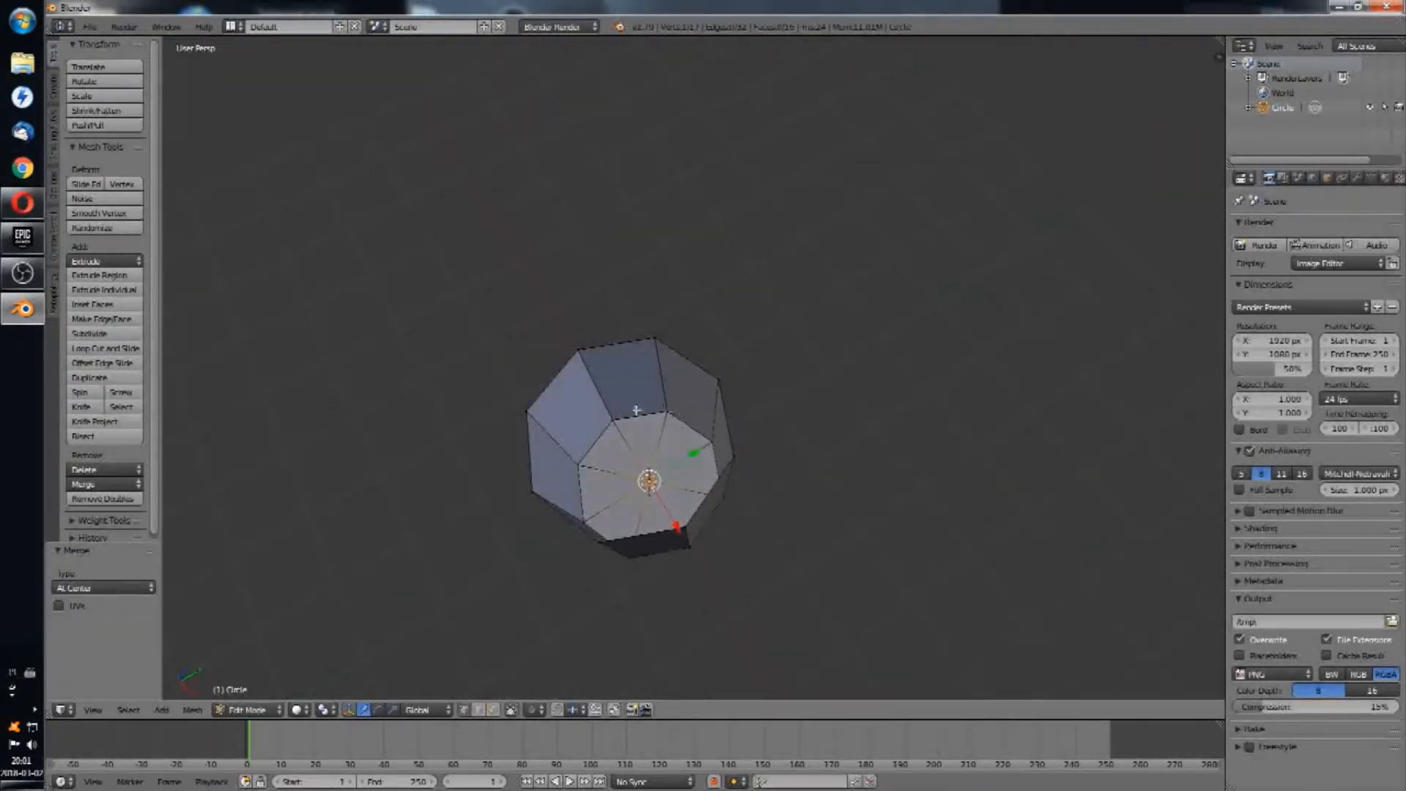
middle_click_drag(684, 461, 703, 383)
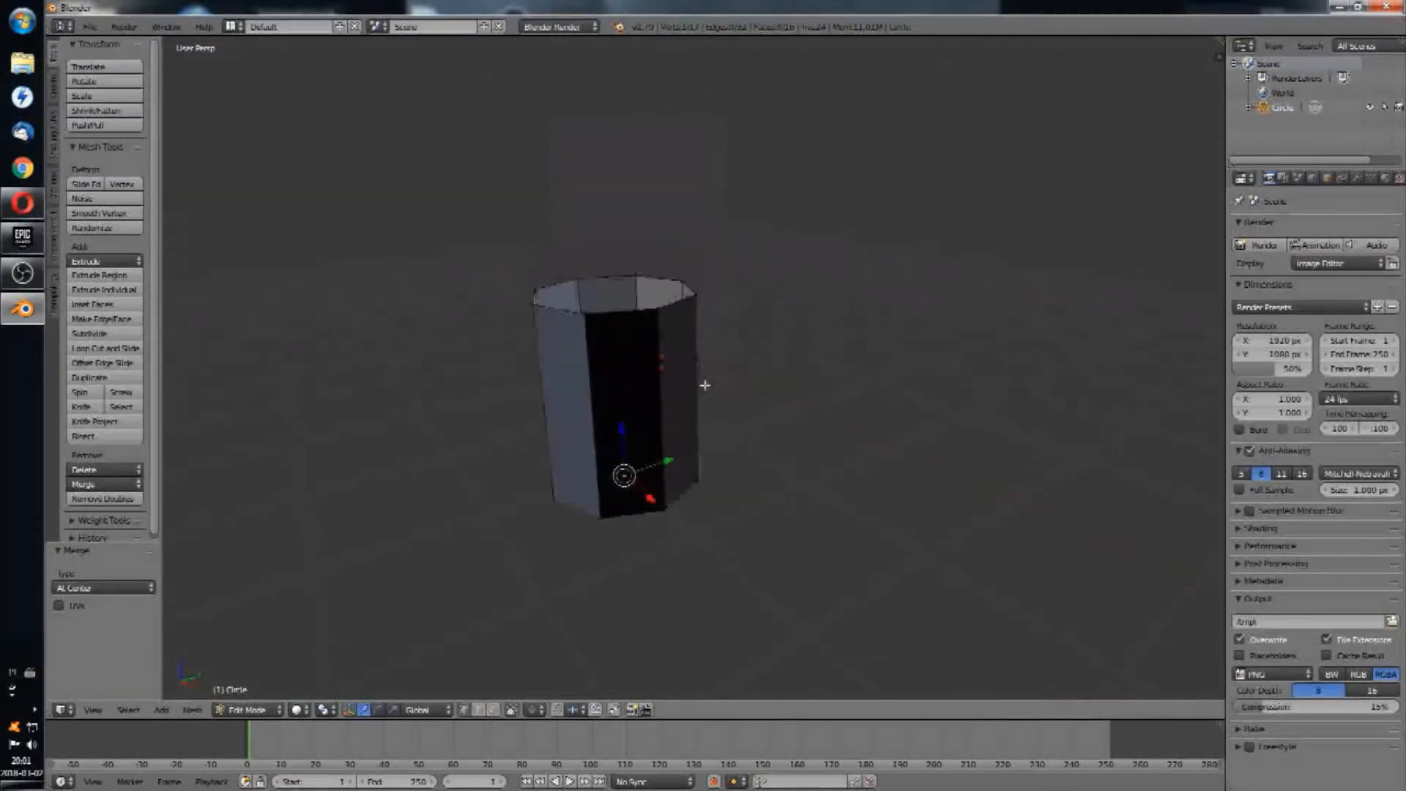
Step: Add a centred horizontal loop cut around the body and scale it to about 0.658 to form a waist
left_click(93, 709)
left_click(95, 610)
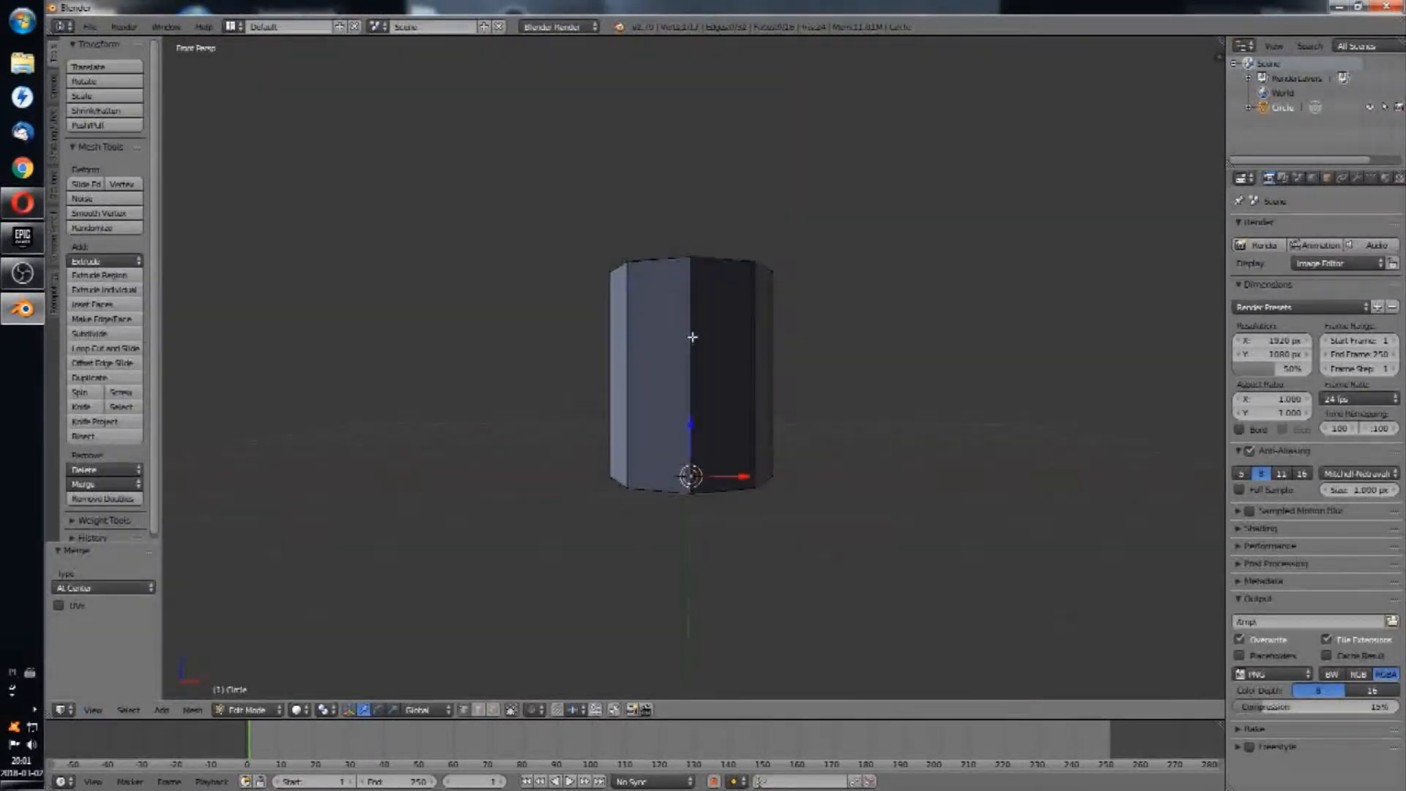
key("KP_5")
middle_click_drag(748, 302, 701, 295, "shift")
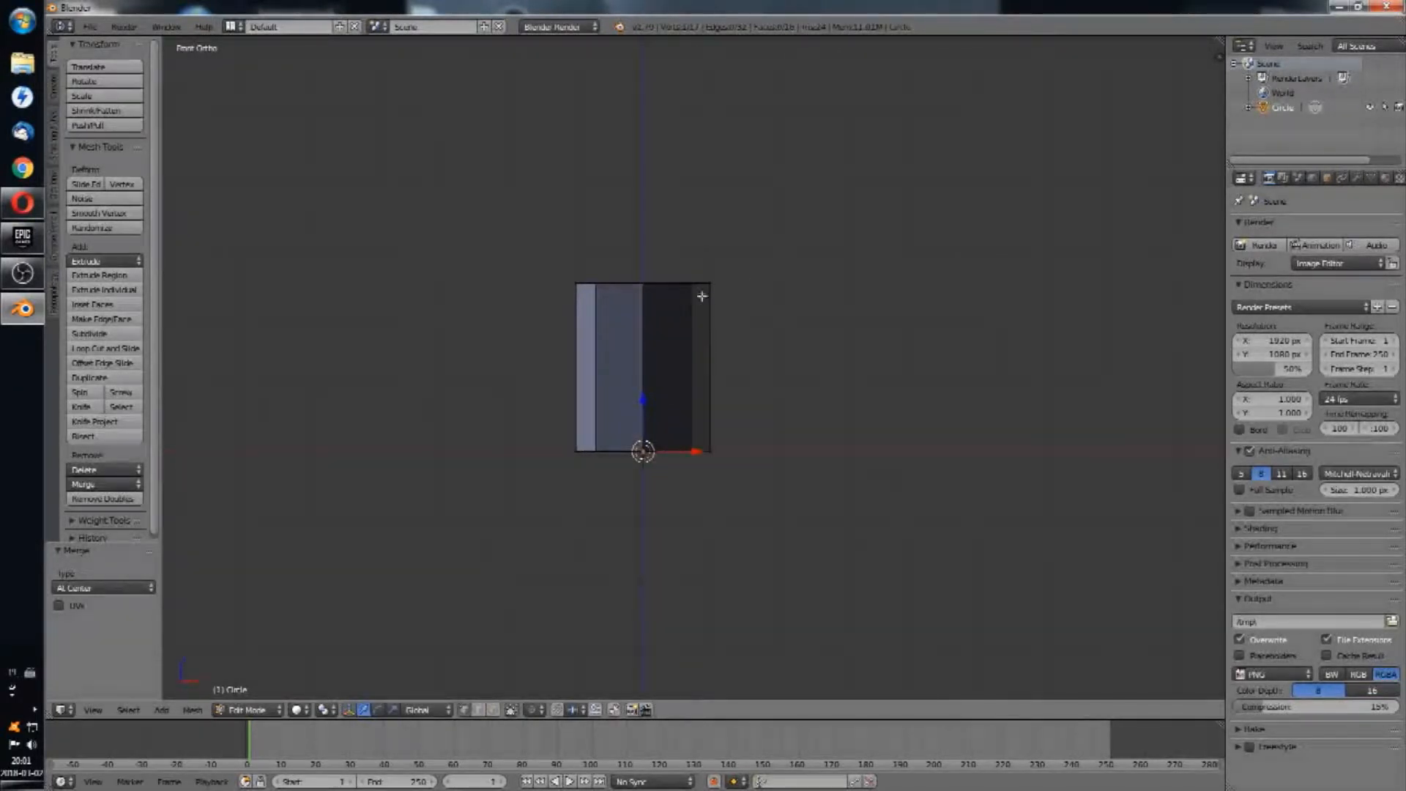
middle_click_drag(719, 241, 686, 270, "shift")
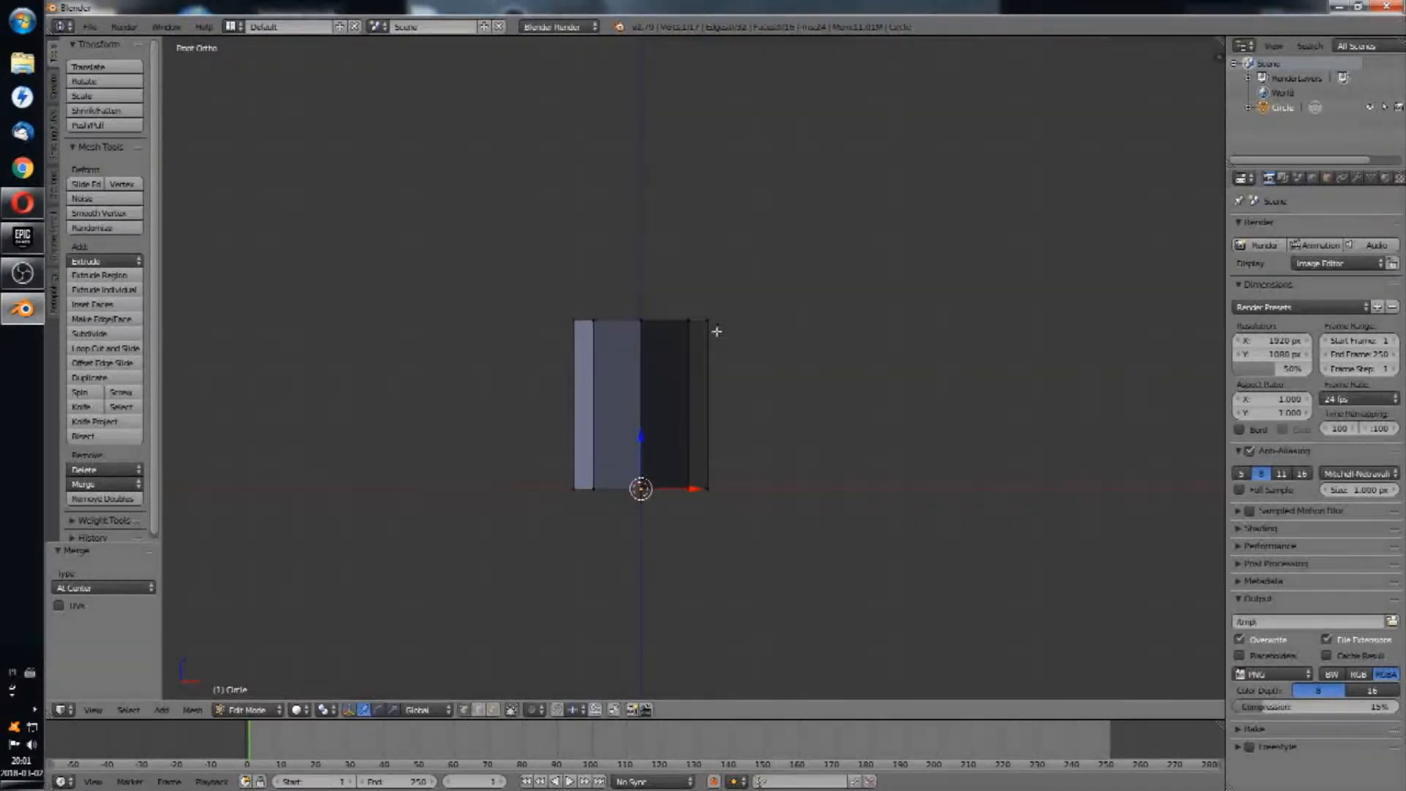
key("ctrl+r")
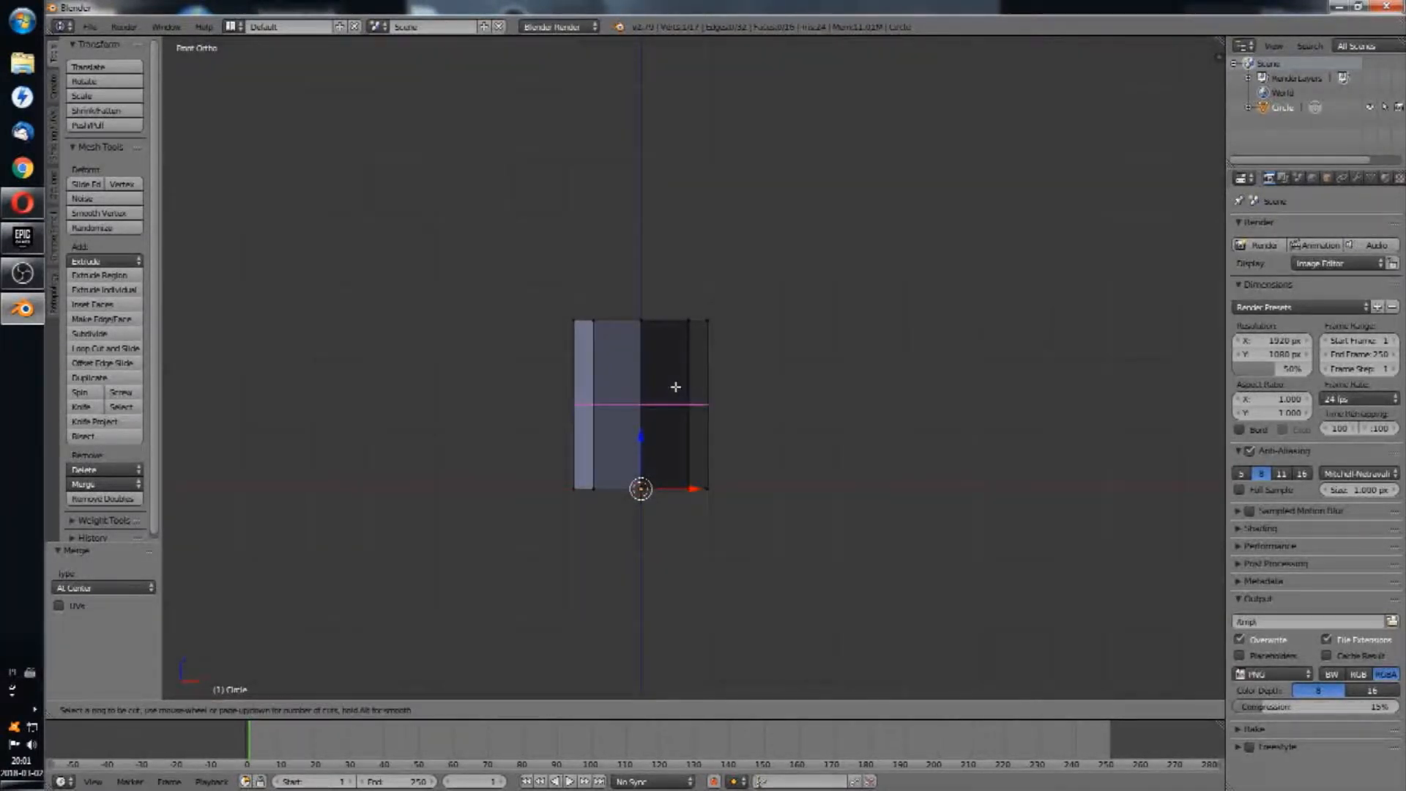
left_click(675, 387)
right_click(692, 387)
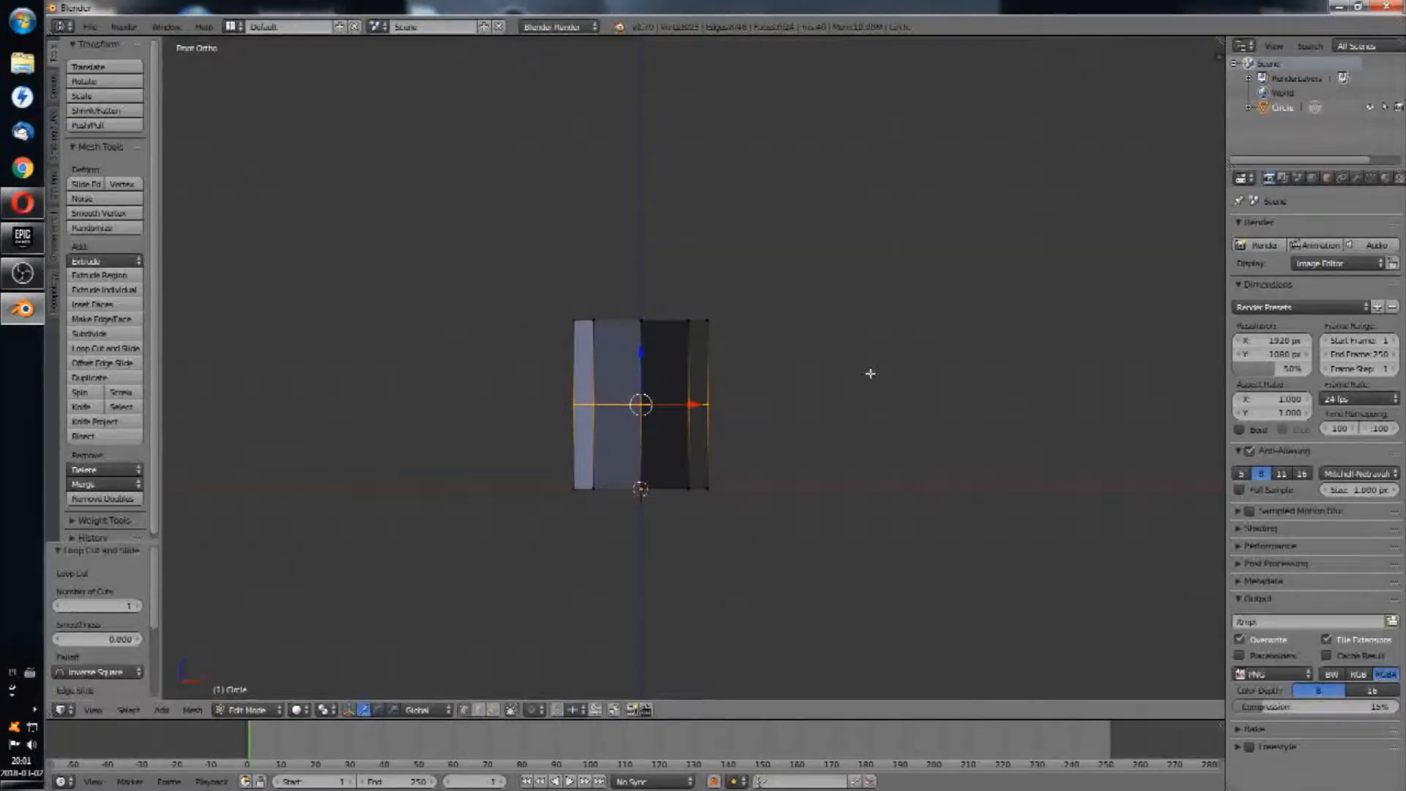
key("s")
left_click(785, 390)
Step: Add a horizontal loop cut midway through the lower half and scale it to about 1.155
right_click(700, 505, "alt")
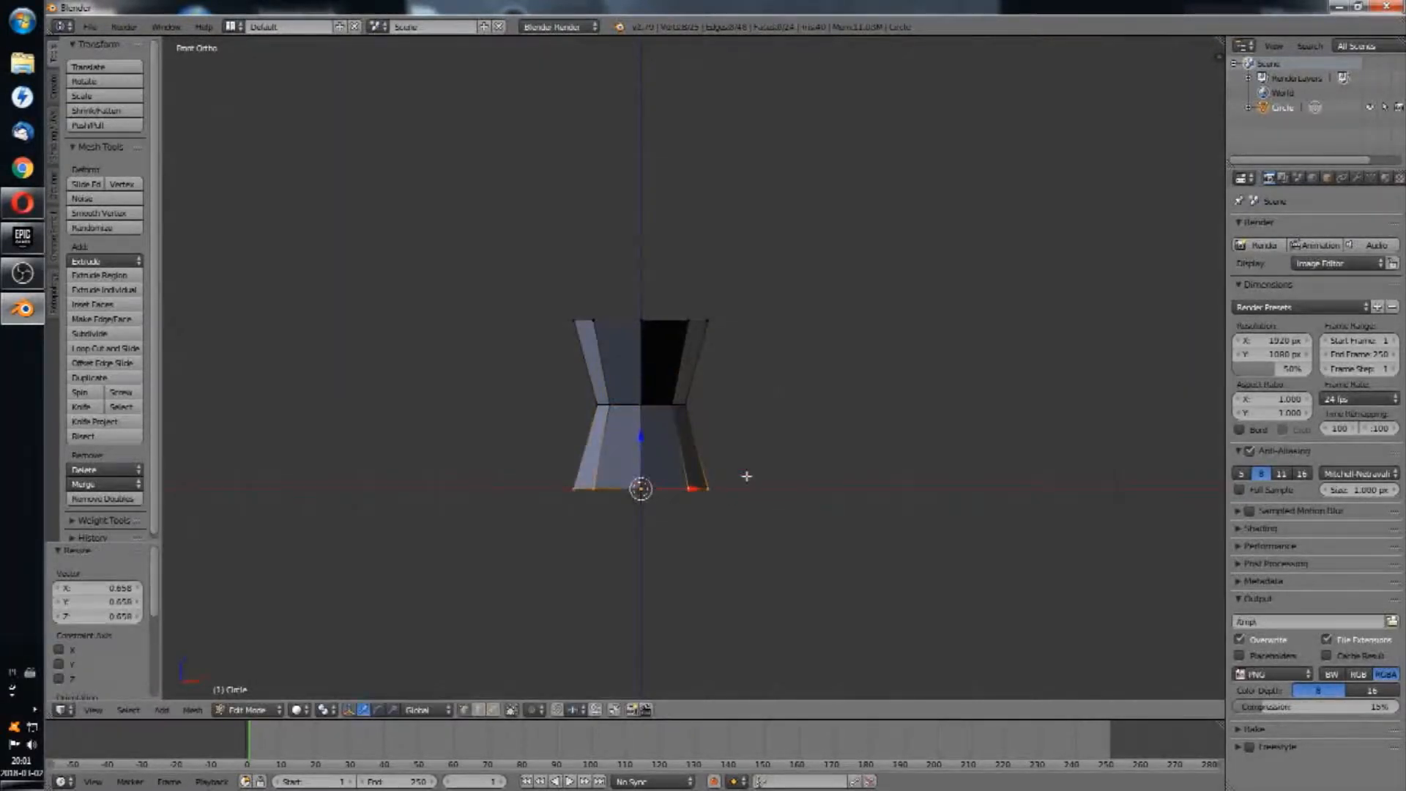
key("ctrl+r")
left_click(697, 461)
right_click(694, 455)
key("s")
left_click(804, 415)
Step: Bevel the narrow waist loop by about 0.275 with one segment
middle_click_drag(738, 388, 724, 421, "shift")
right_click(639, 439, "alt")
key("space")
type("bevel")
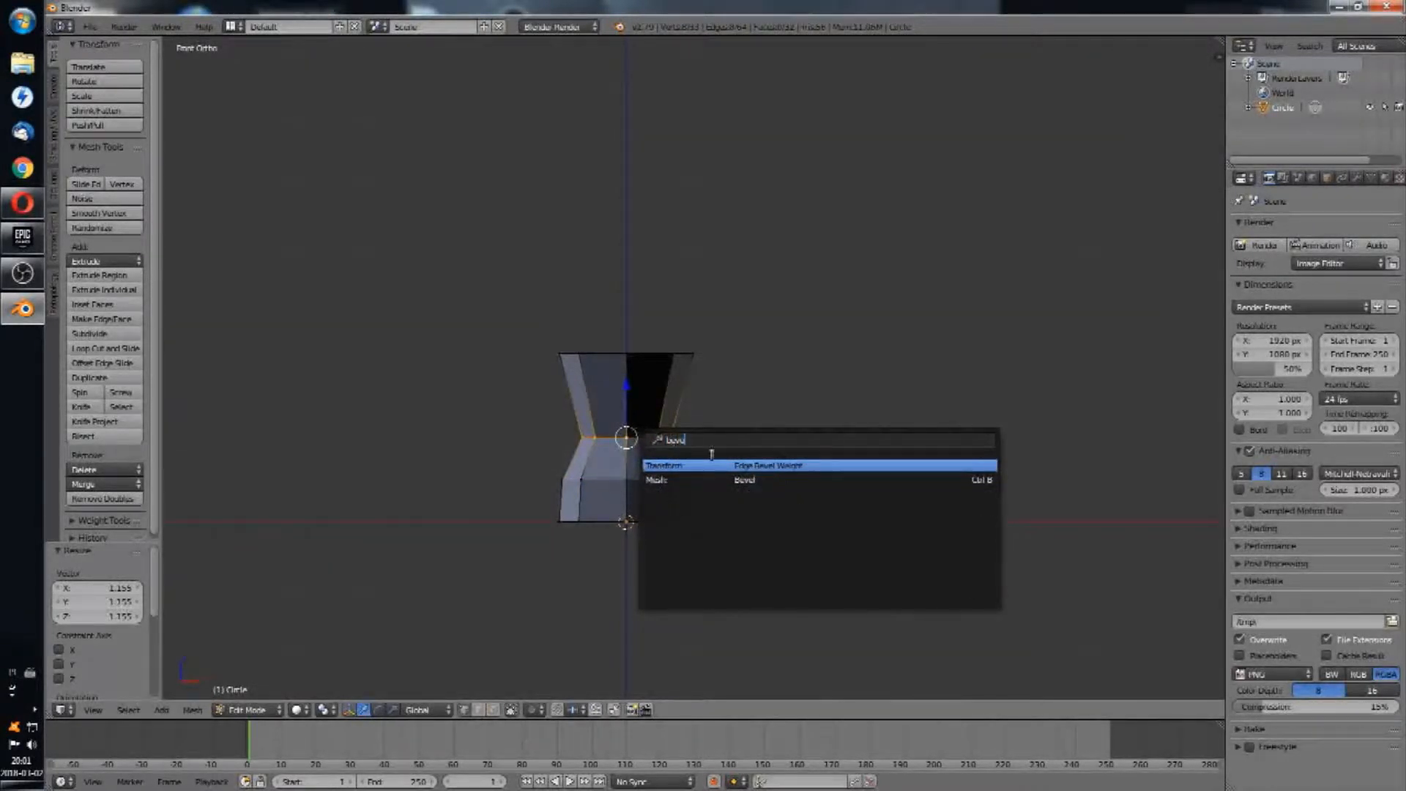
key("Return")
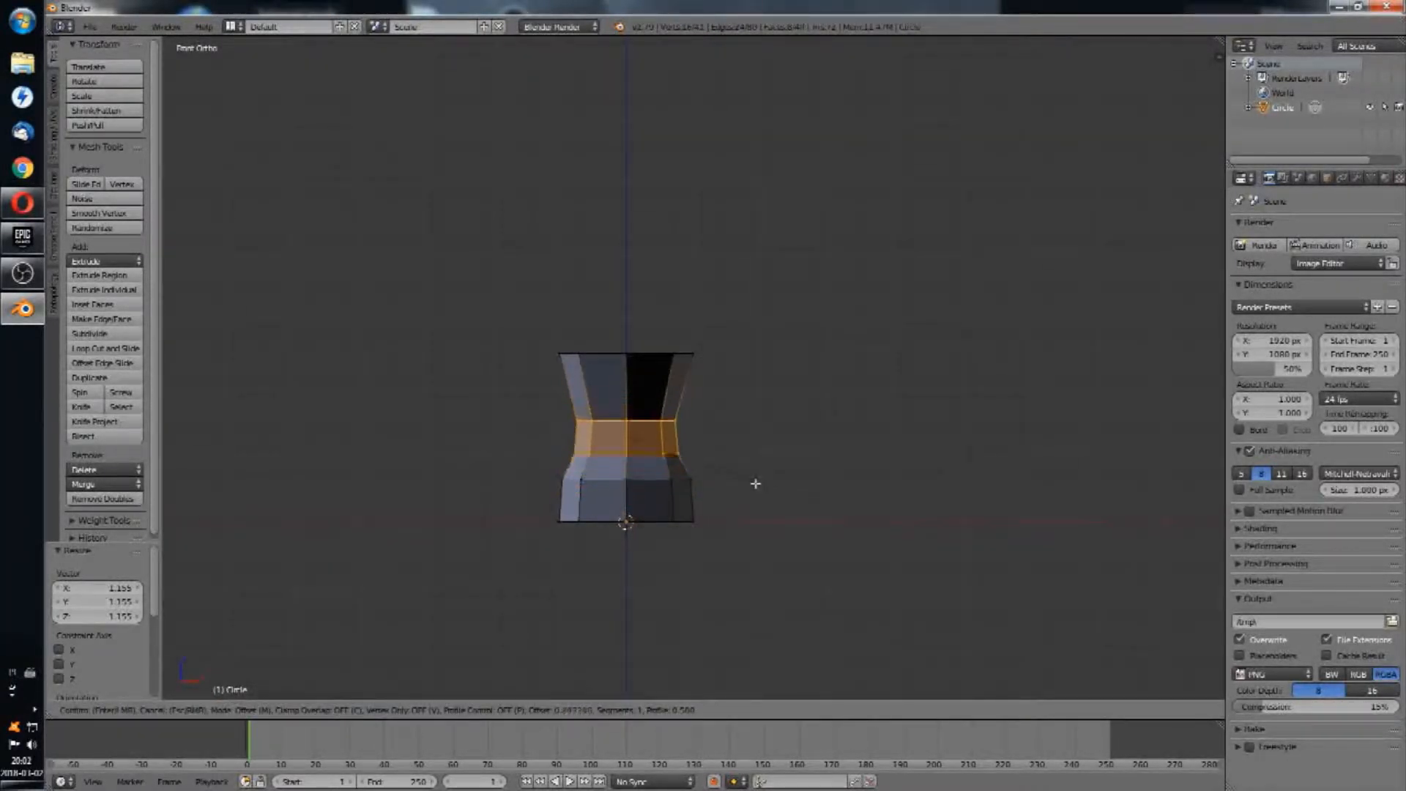
left_click(753, 489)
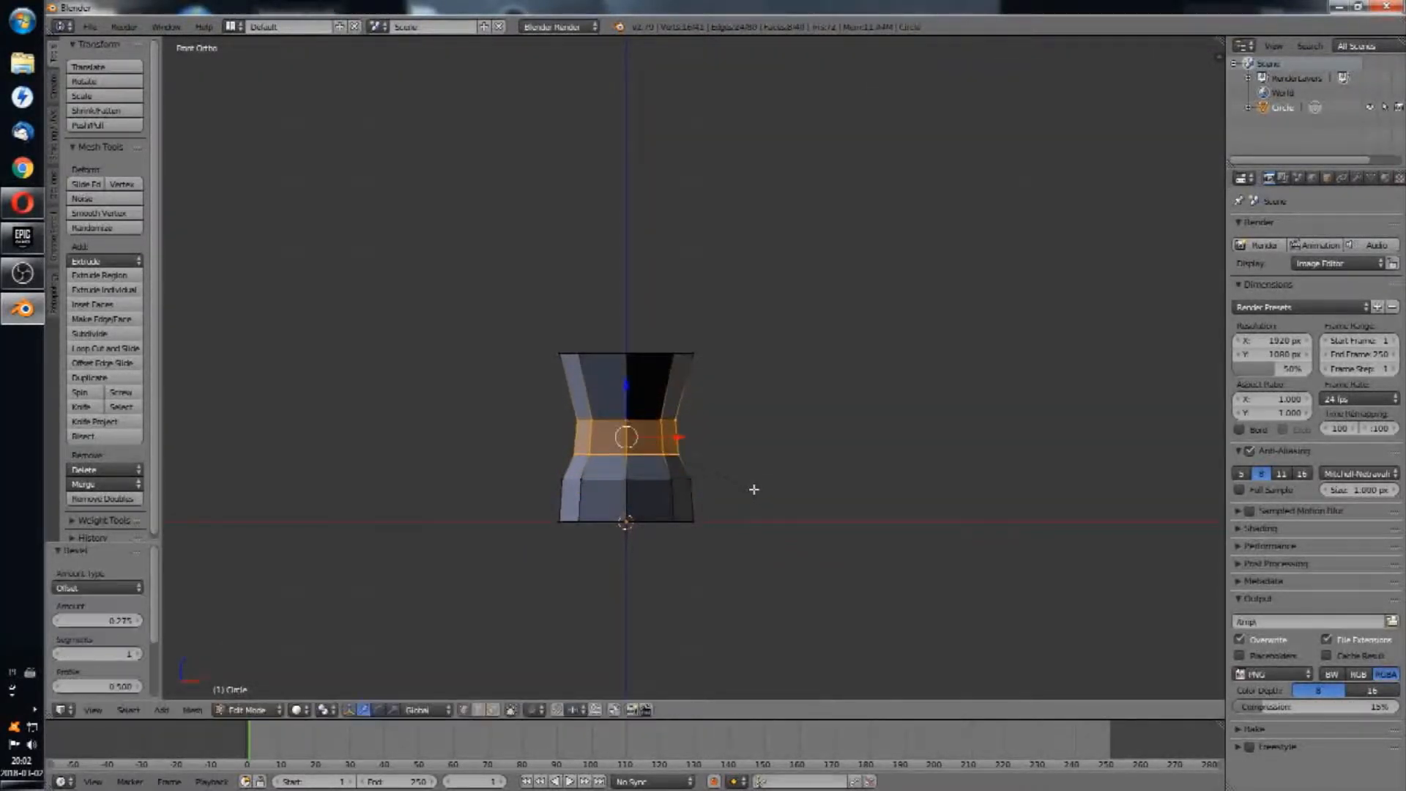
Step: Select the two waist loops together with the top rim and move them up slightly to lengthen the lower body
middle_click_drag(693, 327, 692, 341, "shift")
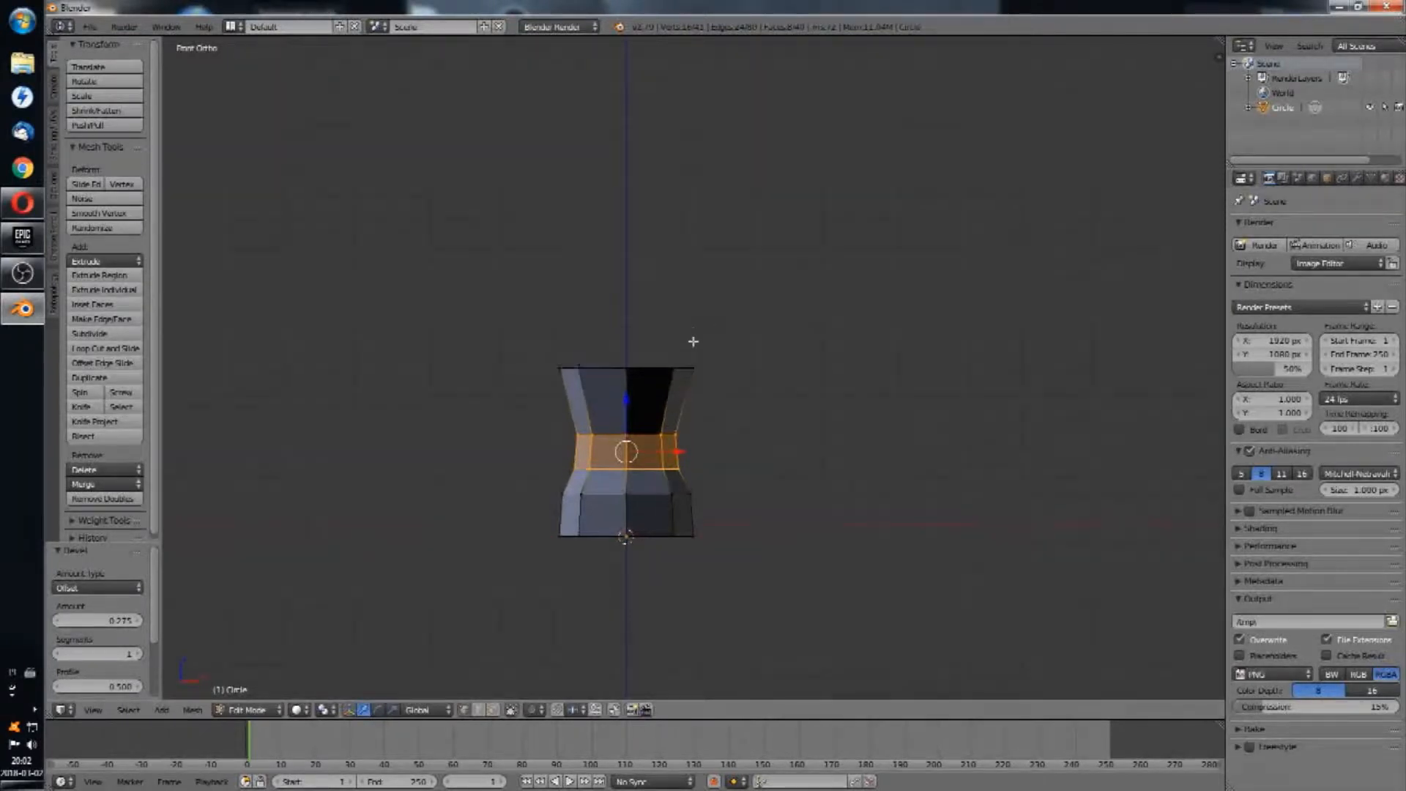
right_click(652, 437, "alt")
right_click(654, 459, "alt")
right_click(659, 420, "alt+shift")
right_click(664, 400, "alt+shift")
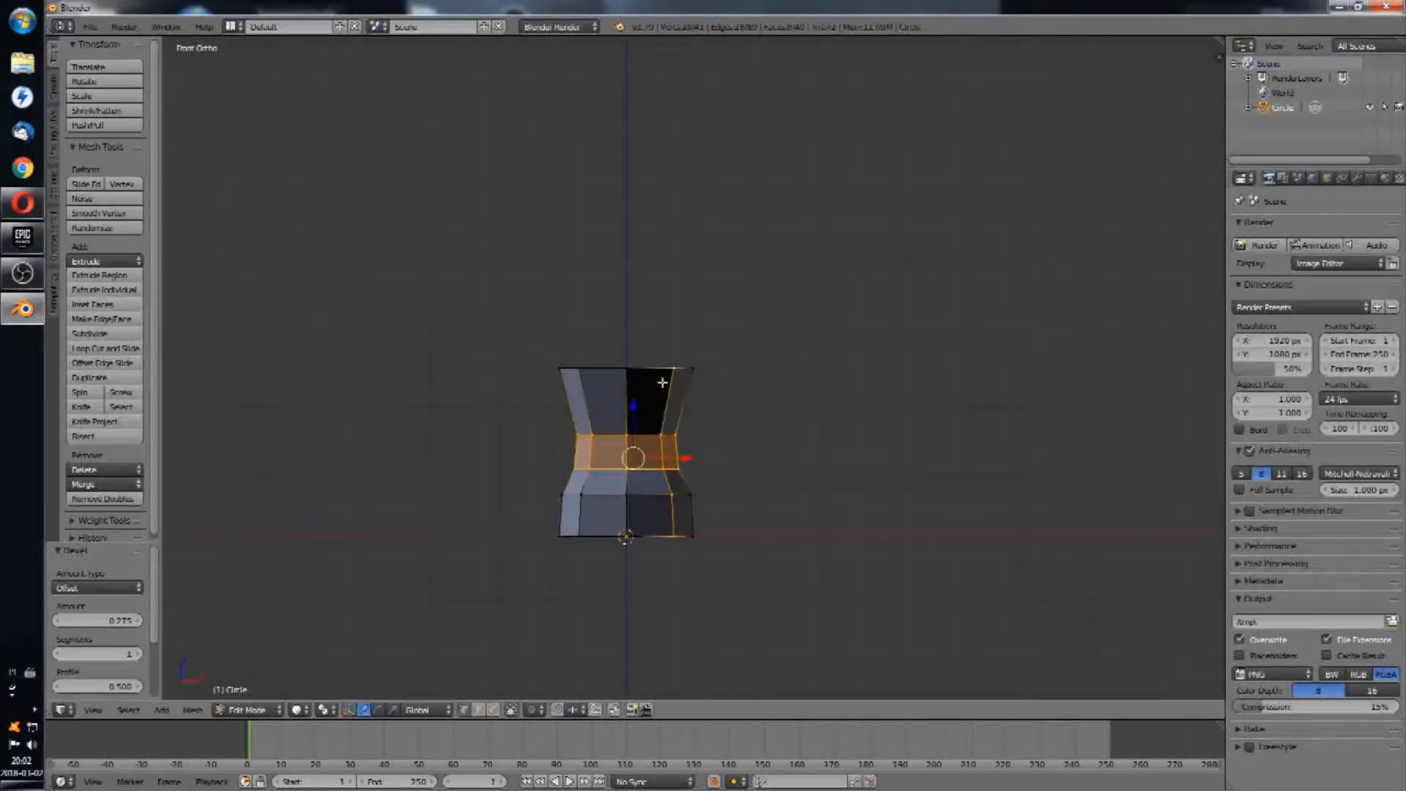
key("ctrl+z")
right_click(657, 375, "alt+shift")
left_click_drag(630, 375, 630, 345)
Step: Scale the lower body loop to about 1.198, raise it slightly, and scale it back by about 0.868
right_click(641, 489, "alt")
key("s")
left_click(731, 476)
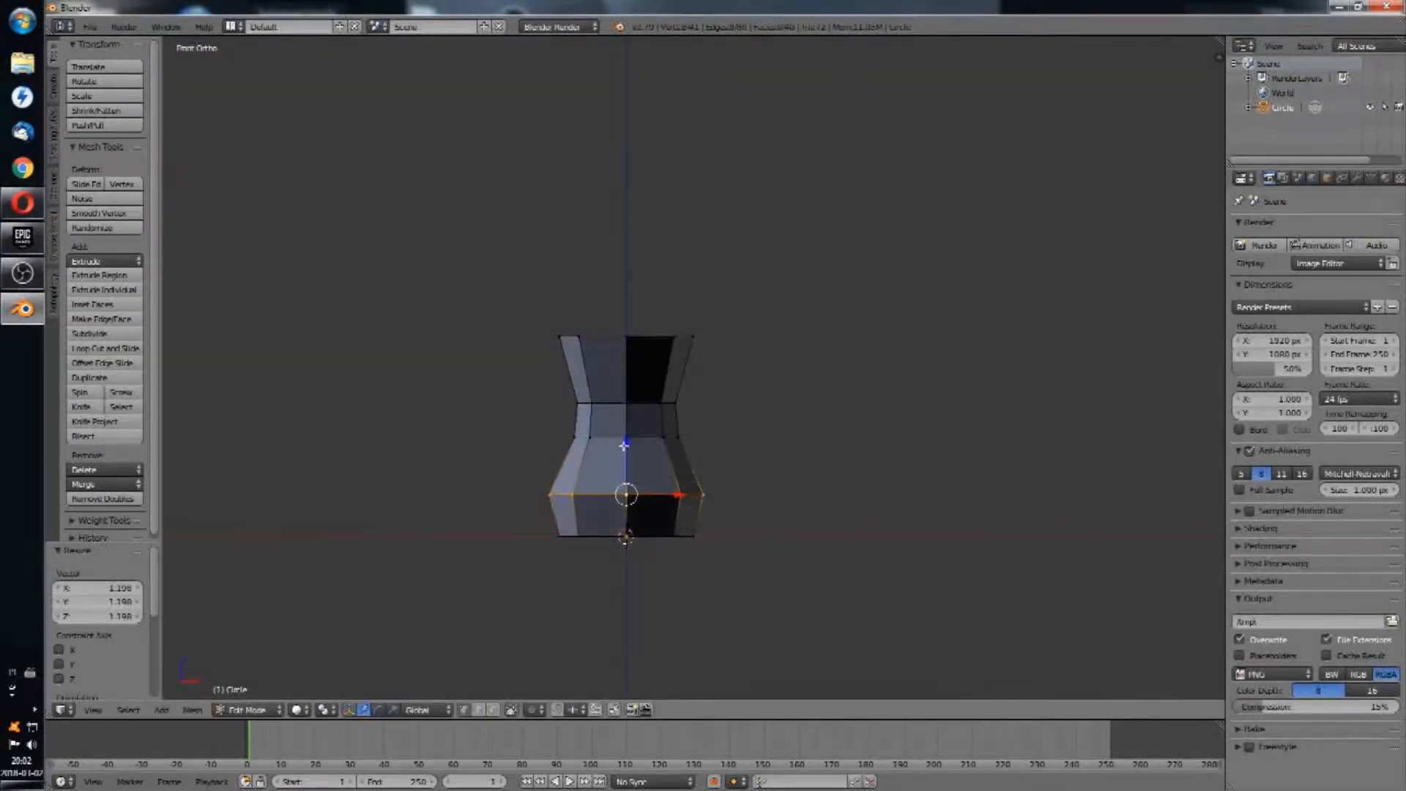
left_click_drag(624, 445, 624, 435)
key("s")
left_click(815, 453)
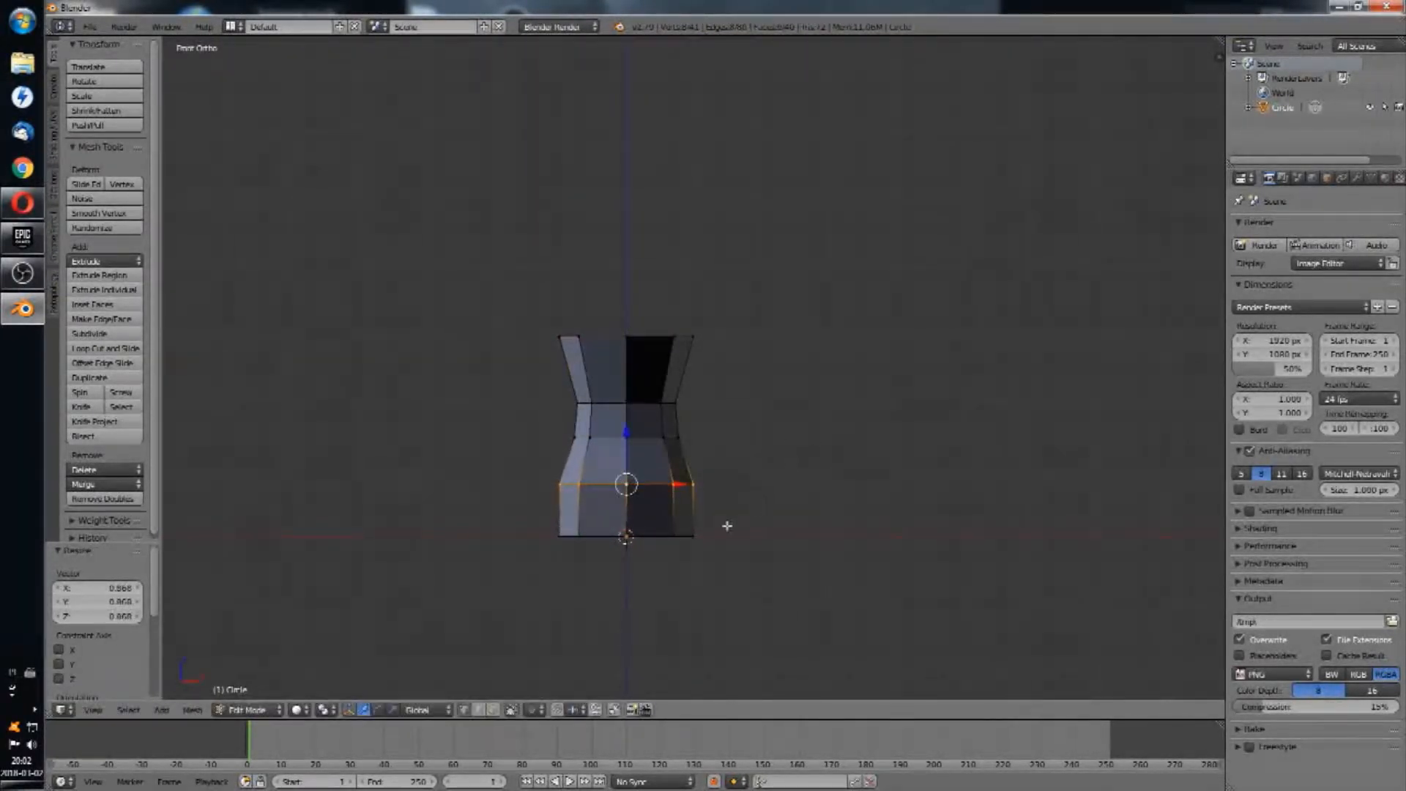
Step: Scale the bottom edge loop to about 0.75 to narrow the base
right_click(659, 536, "alt")
key("s")
left_click(764, 497)
Step: Bevel the wide lower body loop into a band with one segment
right_click(656, 483, "alt")
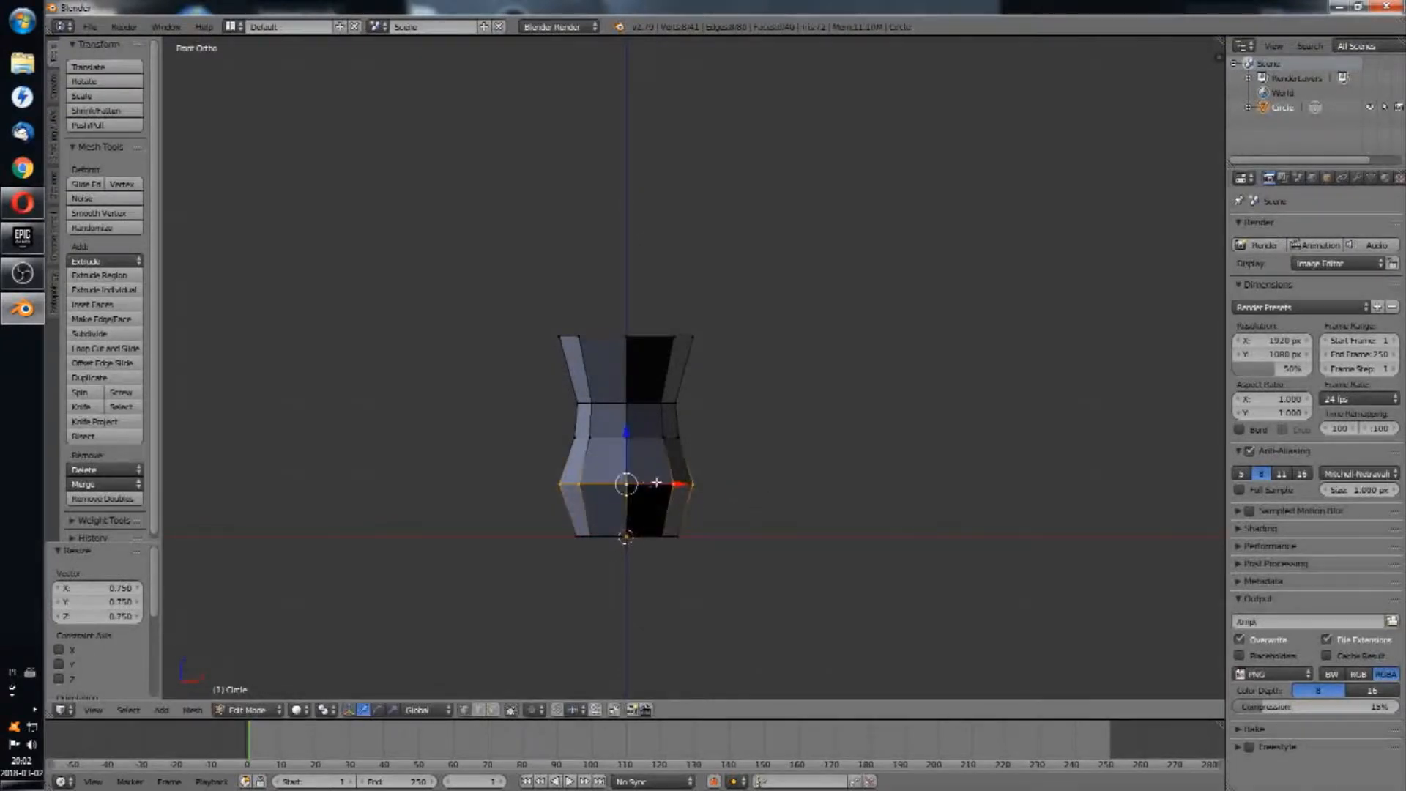
key("space")
type("bevel")
key("Return")
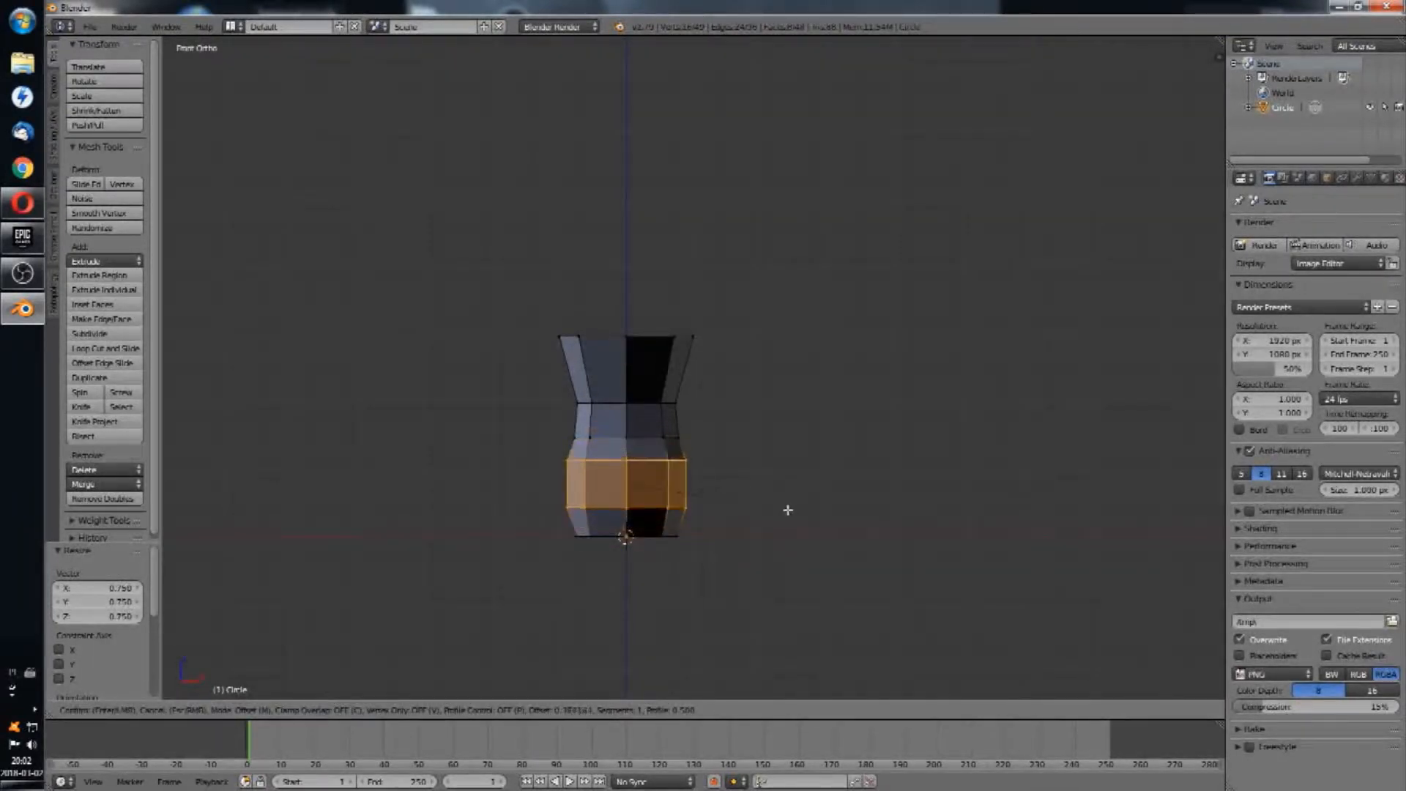
left_click(783, 511)
Step: Add a loop cut through the middle of the lower bevelled band and scale it slightly outward
key("ctrl+r")
double_click(669, 484)
key("s")
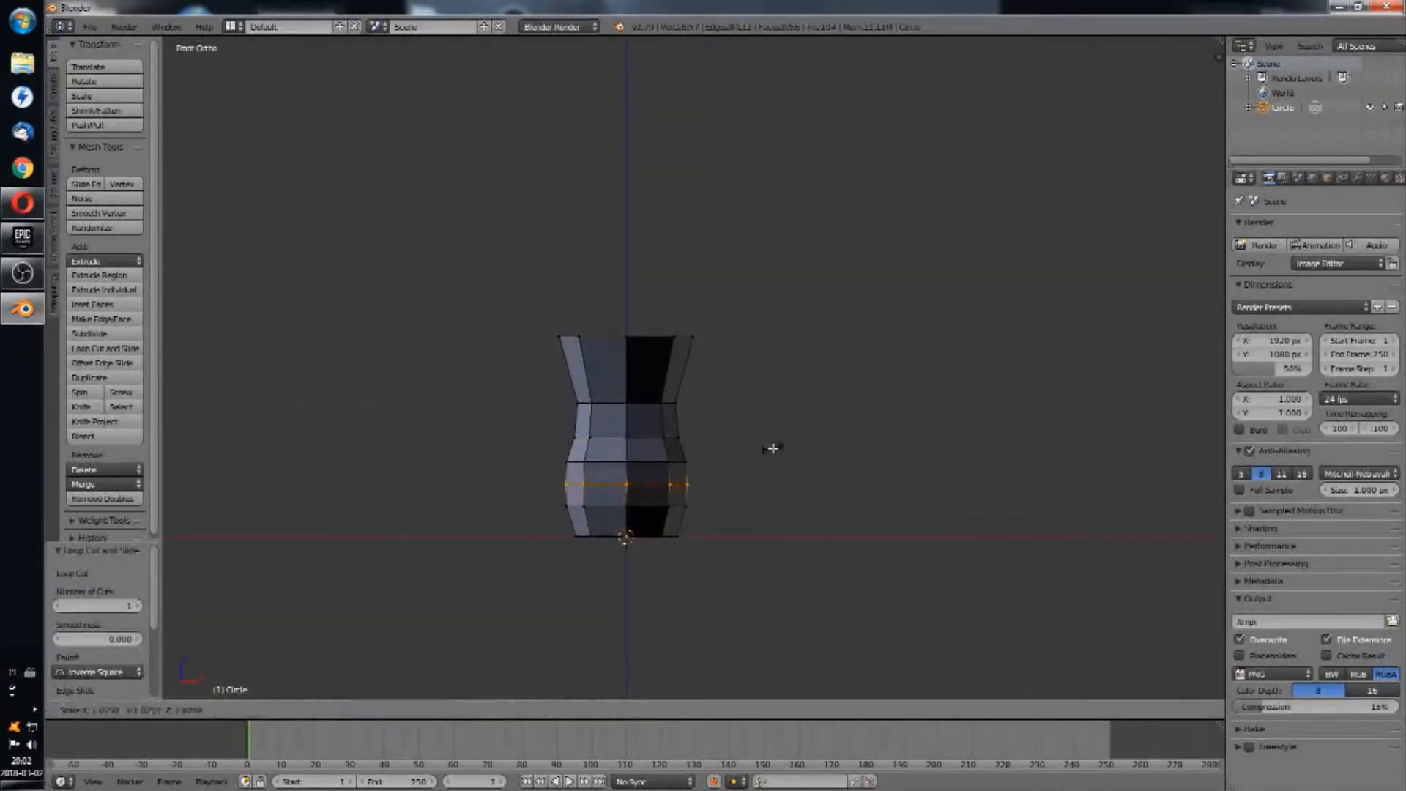
left_click(776, 443)
Step: Add a loop cut between the waist and the top rim and scale it to about 0.891
middle_click_drag(776, 421, 722, 372)
key("ctrl+r")
double_click(641, 414)
key("s")
left_click(776, 388)
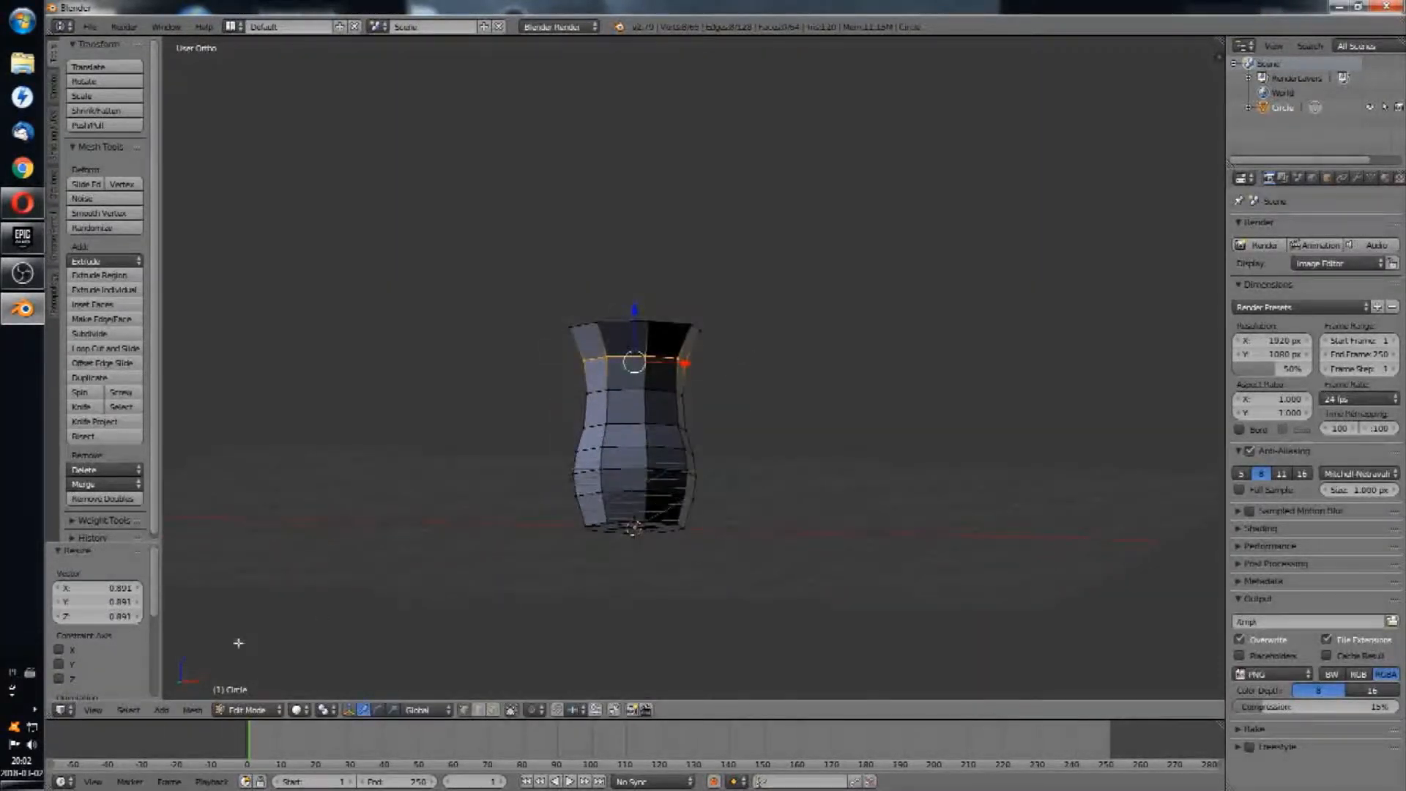
left_click(93, 709)
left_click(117, 602)
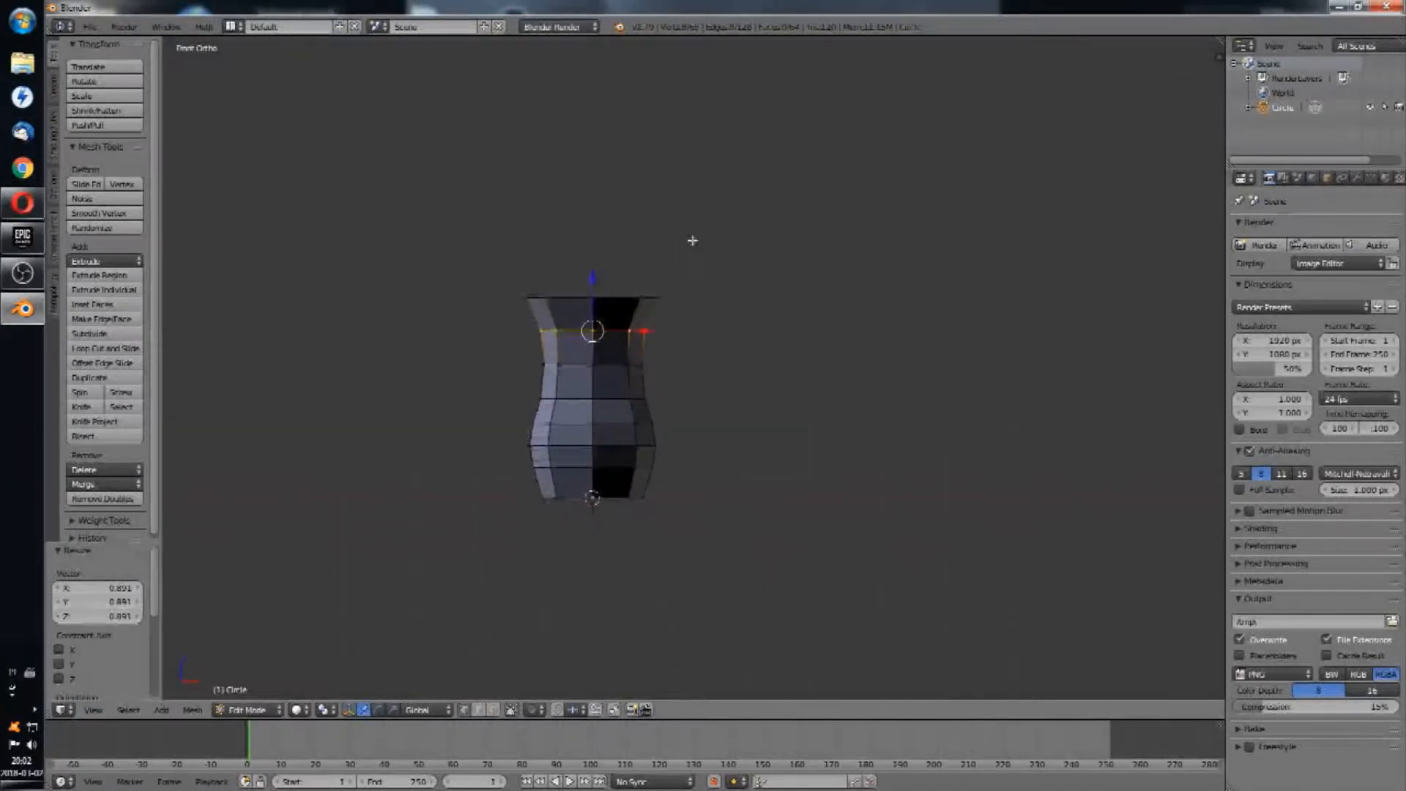
Step: Slide the top rim edge loop down slightly and scale it to about 1.110
middle_click_drag(692, 240, 816, 229, "shift")
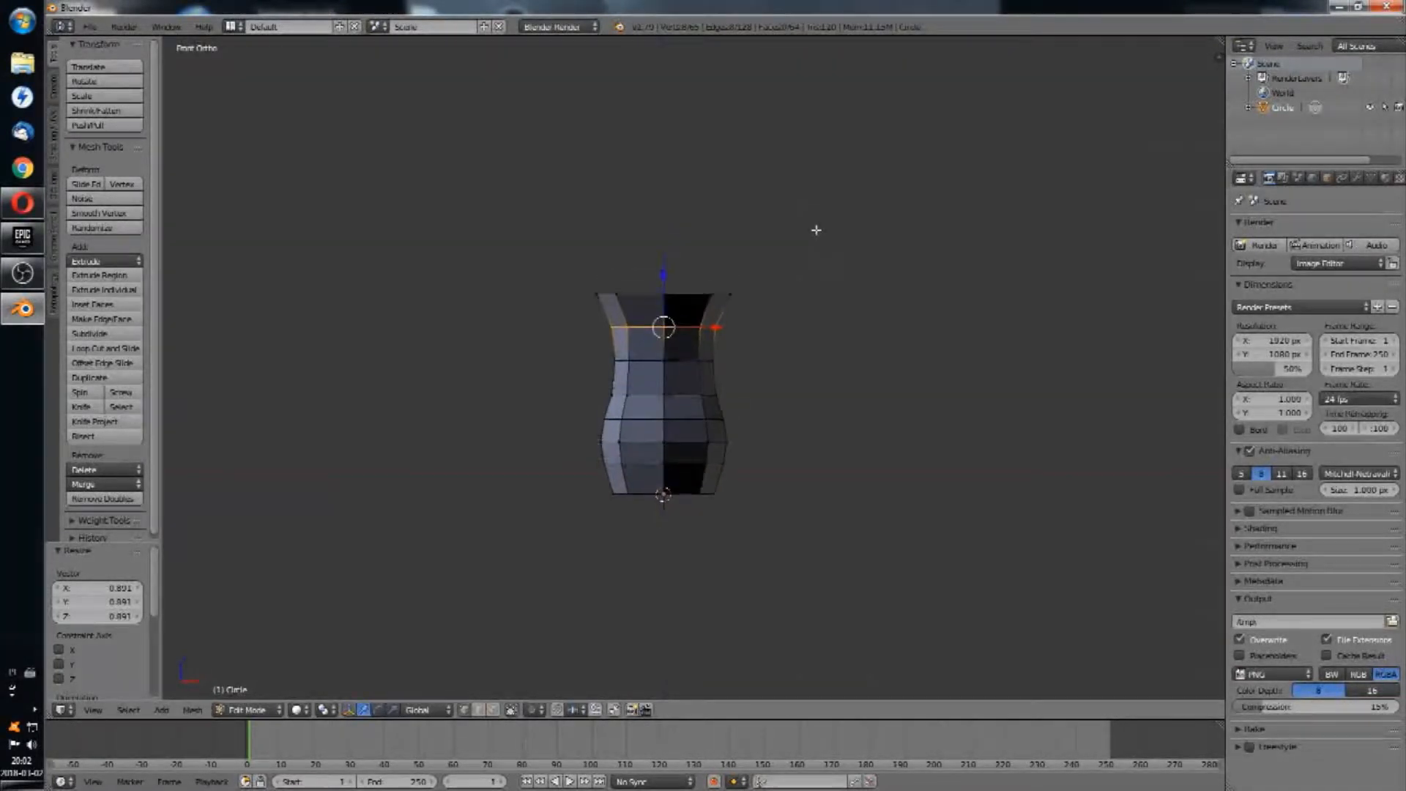
right_click(702, 290, "alt")
key("g")
key("g")
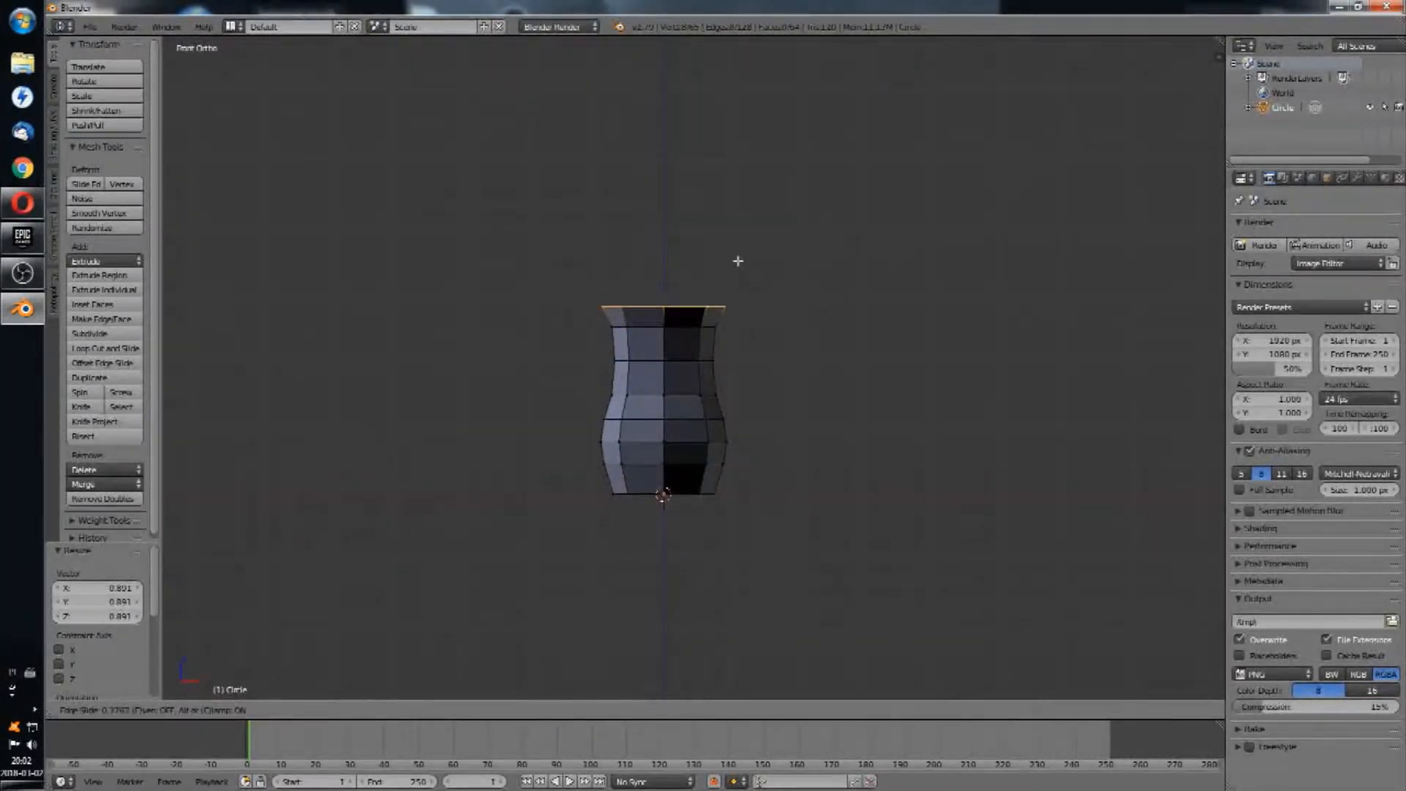
left_click(738, 254)
key("s")
left_click(836, 253)
Step: Scale the edge loop at the vase's waist to about 0.882
right_click(686, 329, "alt")
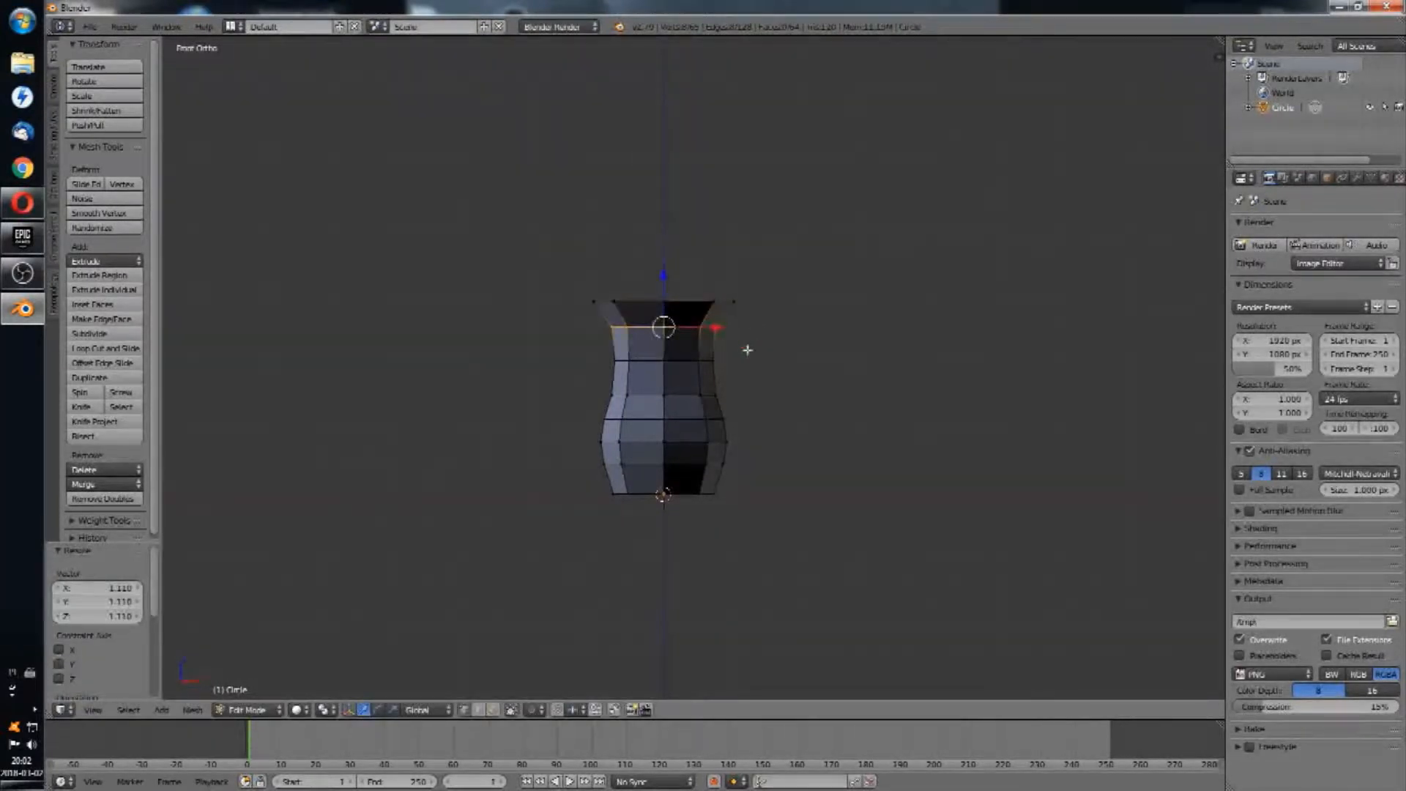
right_click(694, 360, "alt")
key("s")
left_click(823, 332)
Step: Scale the edge loop just below the waist to about 0.926 and the one beneath it to about 0.984
right_click(689, 393, "alt")
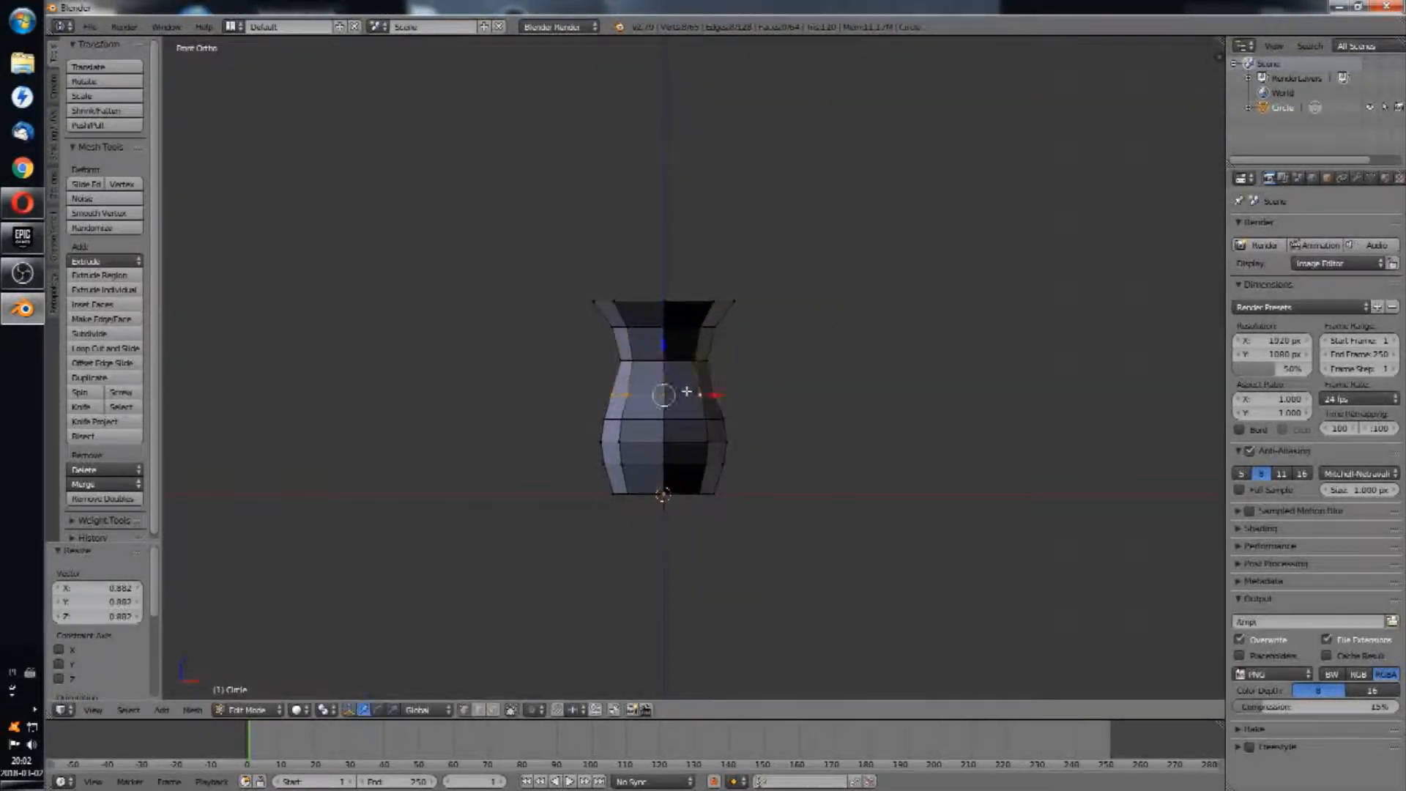
key("s")
left_click(796, 366)
right_click(695, 421, "alt")
key("s")
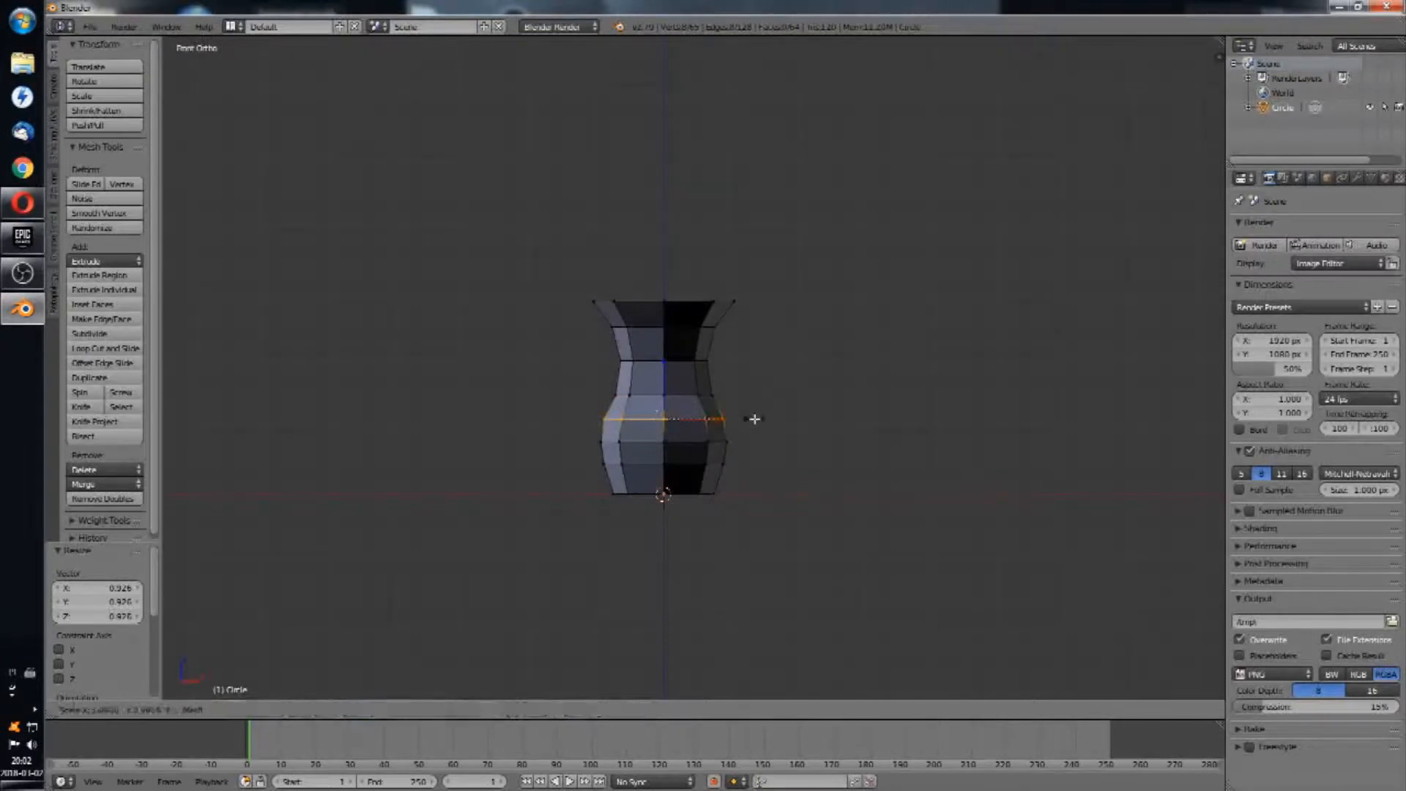
left_click(754, 419)
Step: Return to Object Mode and add a Solidify modifier to the vase
middle_click_drag(827, 302, 753, 284, "shift")
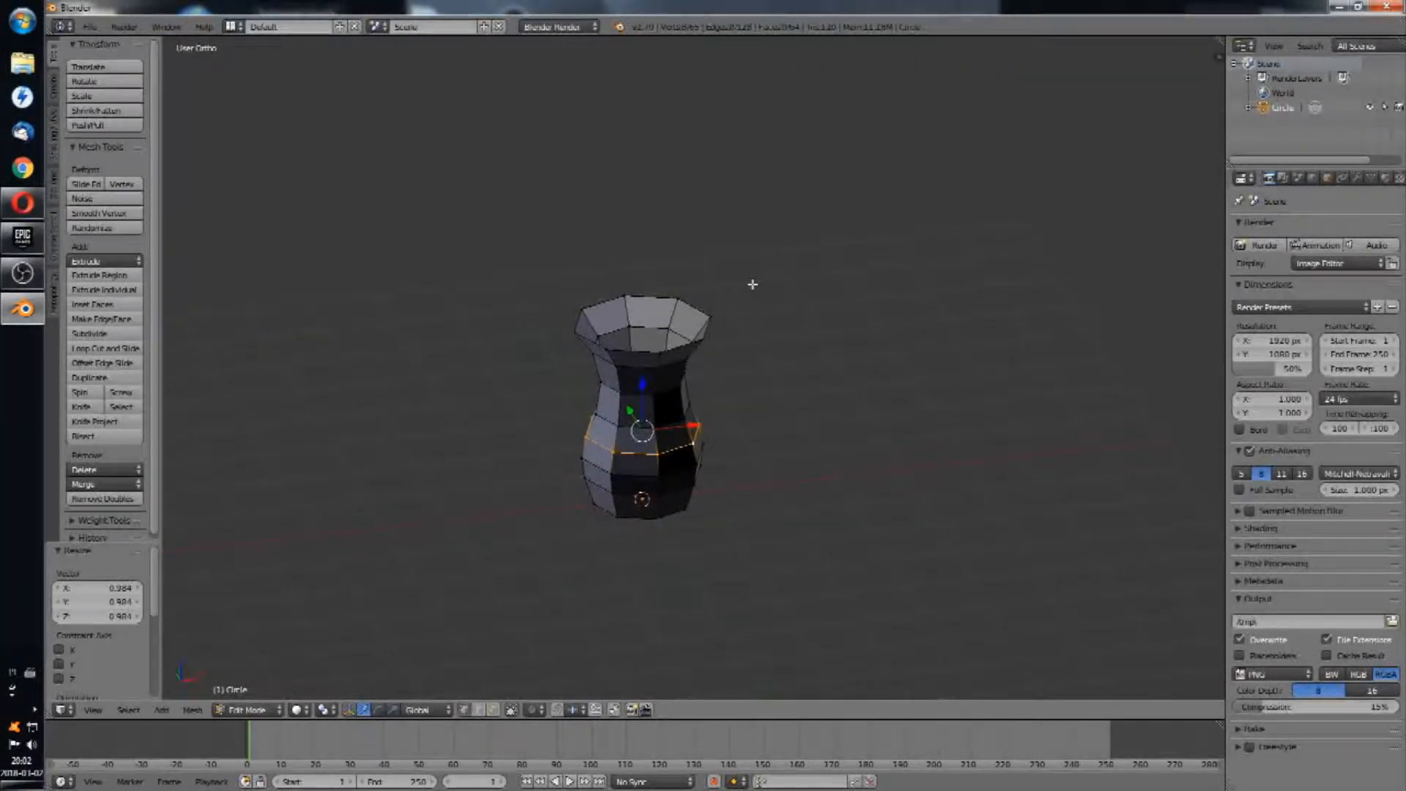
middle_click_drag(752, 284, 755, 255, "shift")
key("Tab")
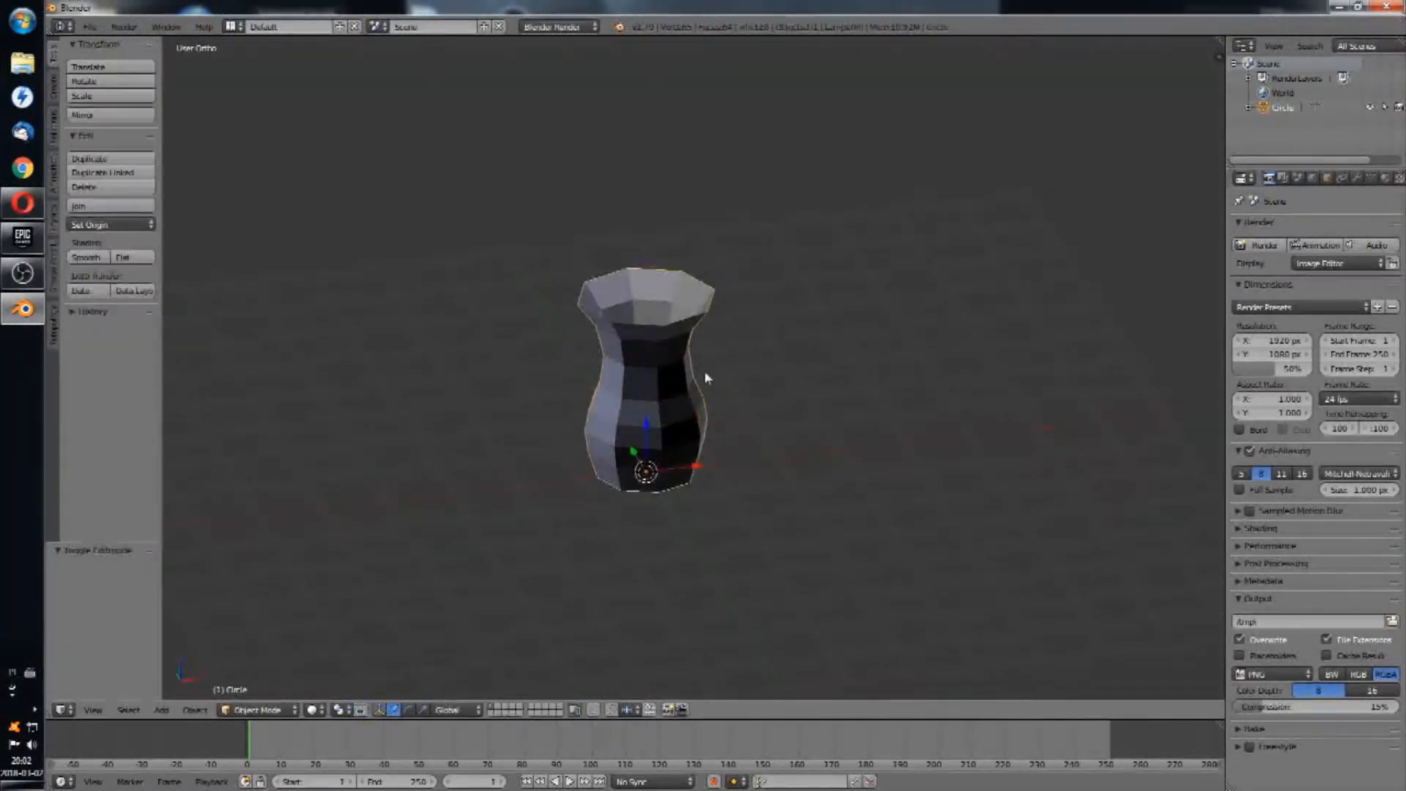
left_click(1356, 178)
left_click(1296, 228)
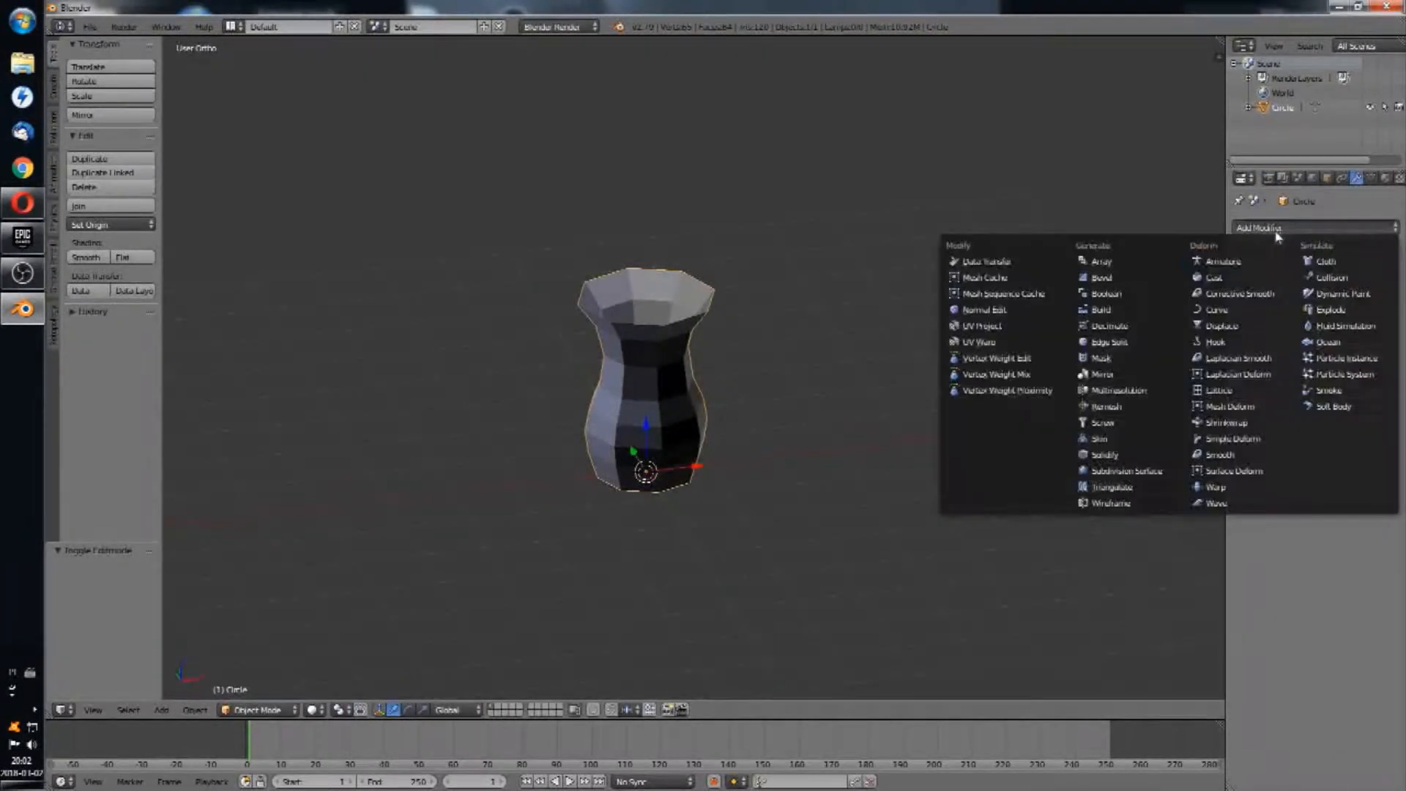
left_click(1105, 454)
Step: Set the Solidify thickness to 0.0580 and enable Even Thickness
scroll(842, 249, "up", 5)
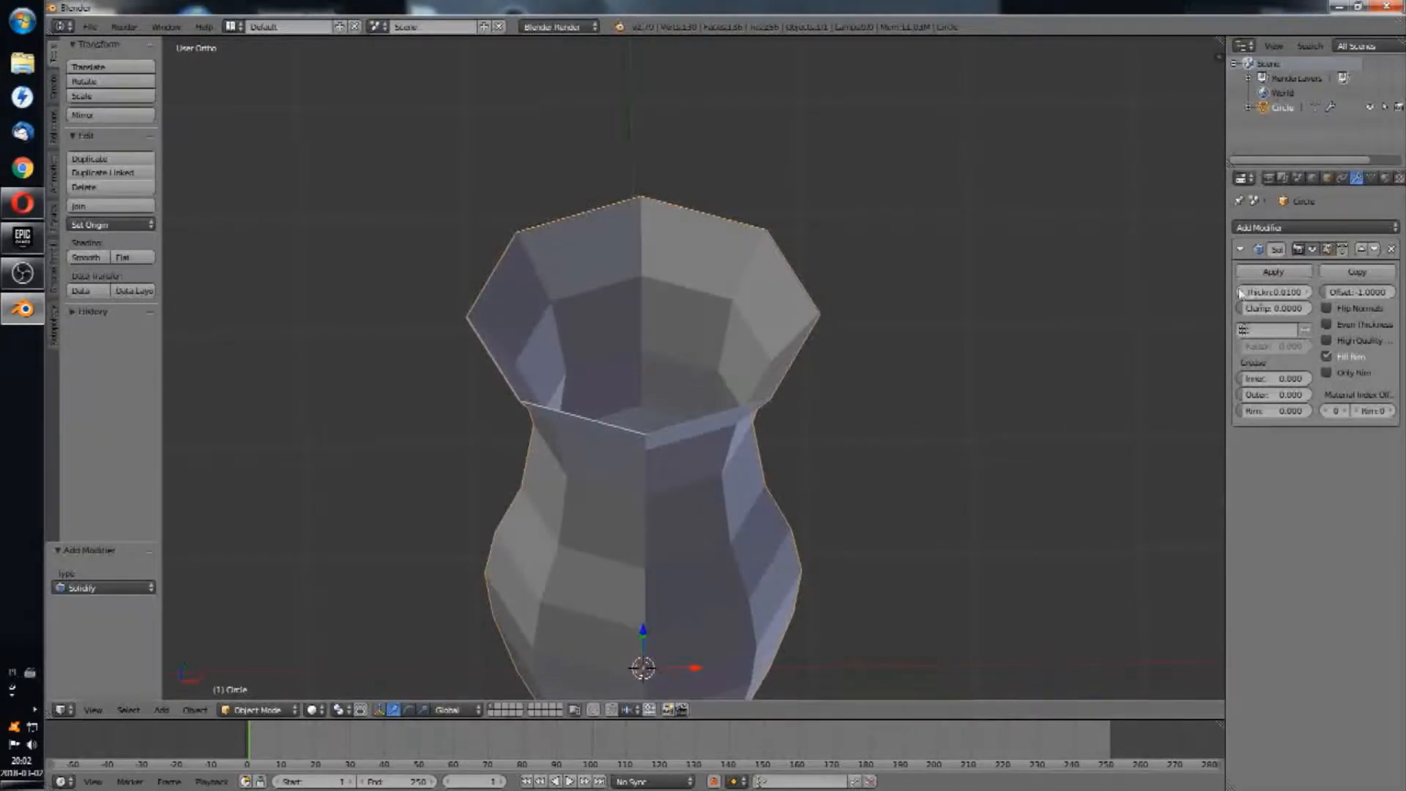
left_click_drag(1274, 292, 1321, 291)
middle_click_drag(927, 182, 935, 210)
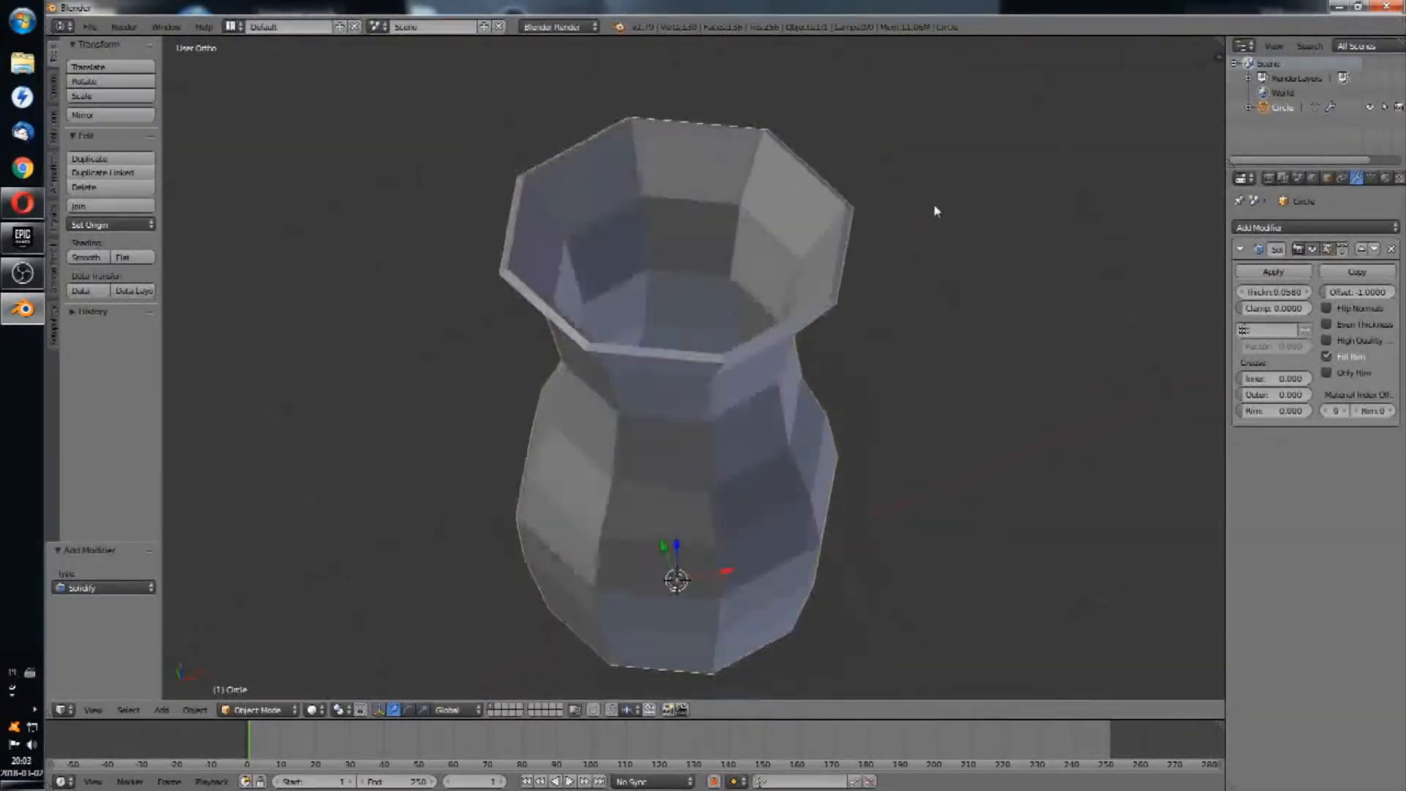
left_click(1326, 323)
middle_click_drag(905, 165, 847, 176)
scroll(850, 236, "down", 2)
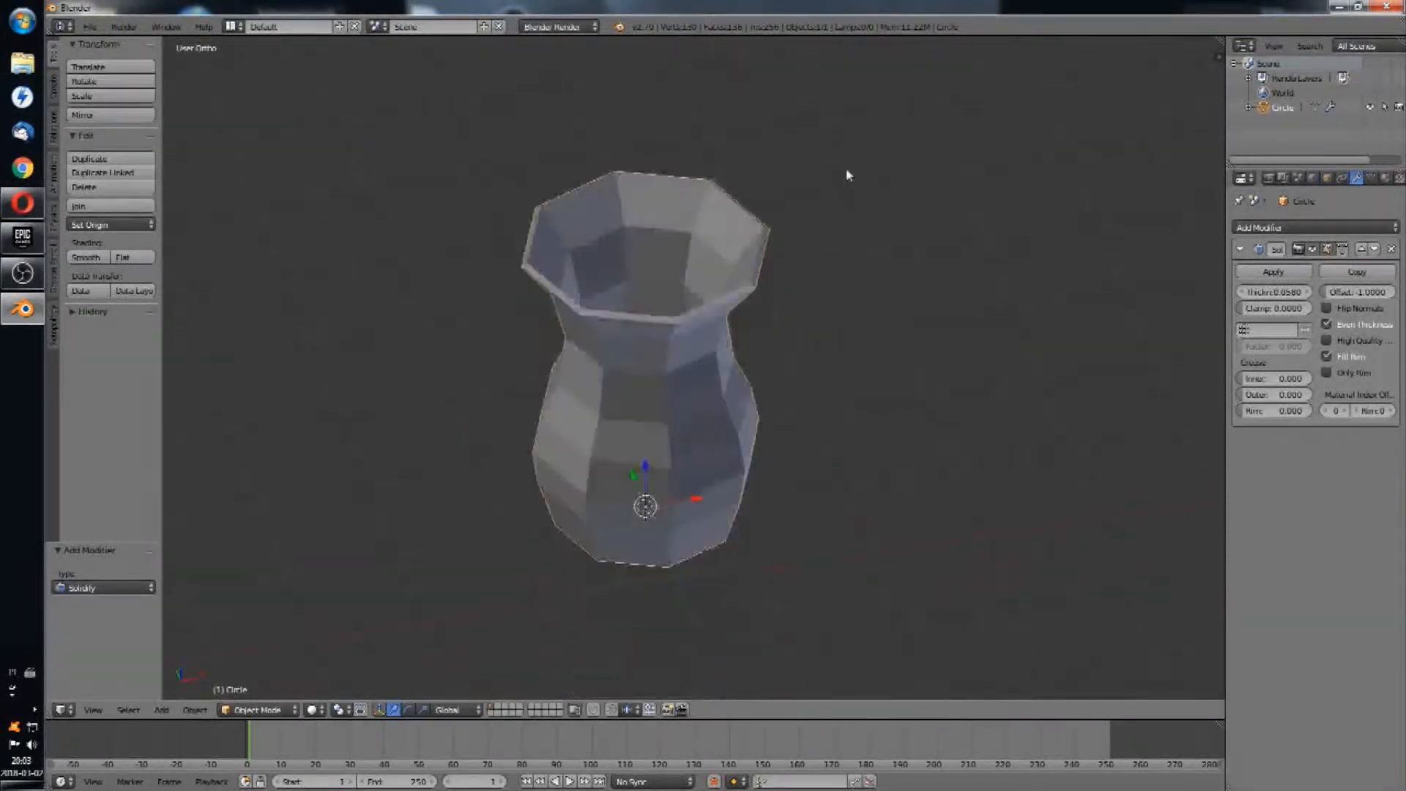
Step: Remove the timeline area to enlarge the 3D view and shade the vase smooth
right_click(877, 719)
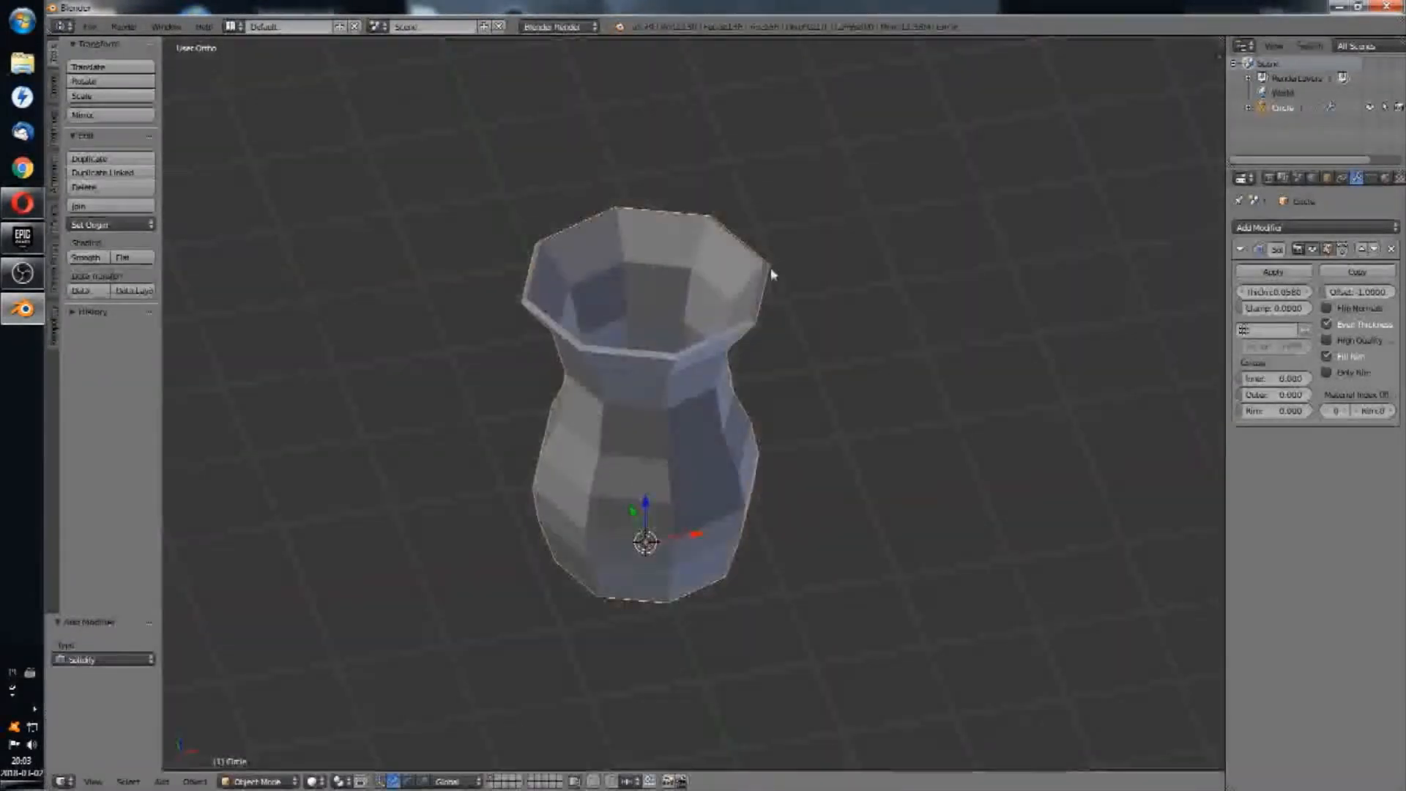
middle_click_drag(768, 274, 793, 292)
left_click(85, 257)
middle_click_drag(464, 314, 740, 234)
Step: Enable Auto Smooth in the vase's mesh normals settings and set its angle to 46.9°
left_click(1370, 179)
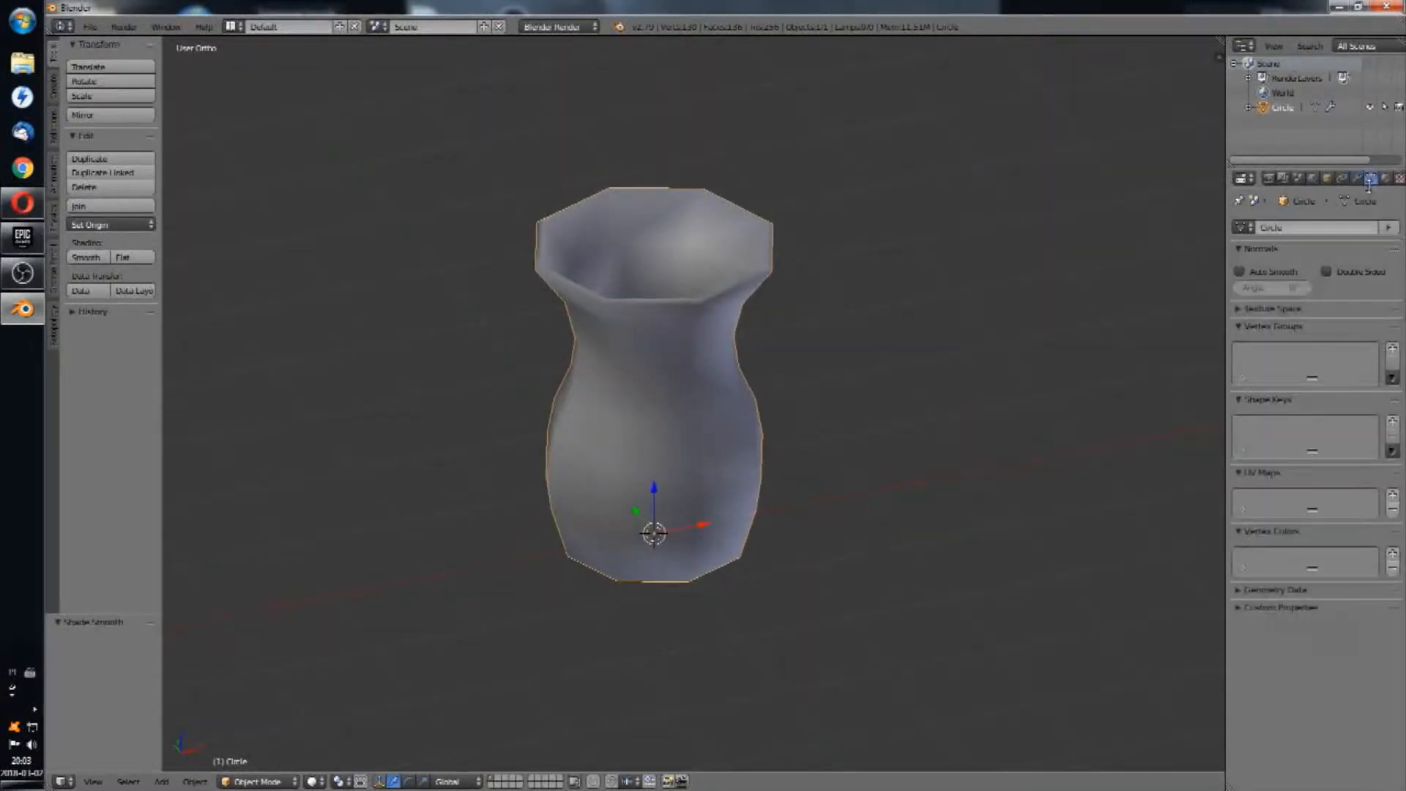
left_click(1287, 270)
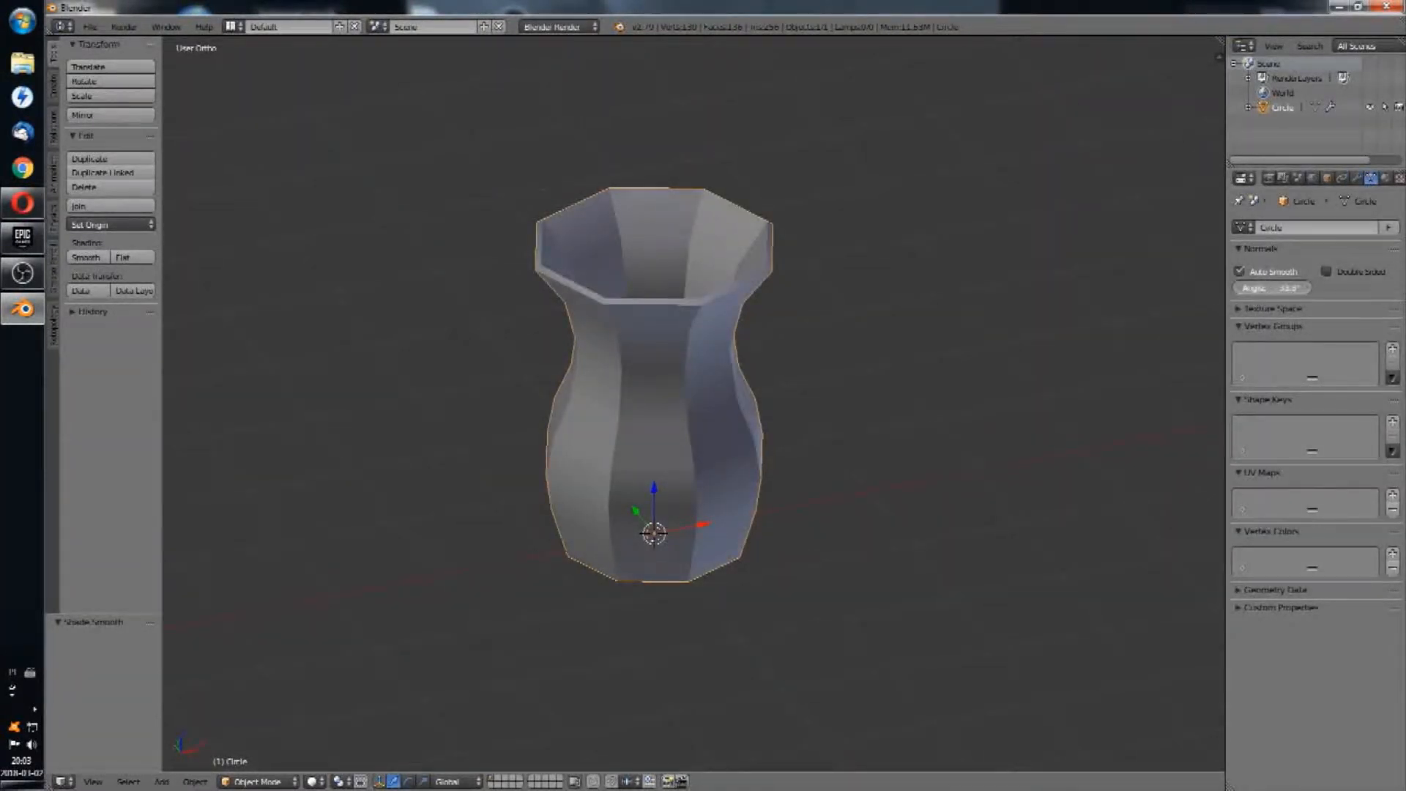
left_click_drag(1274, 288, 1303, 288)
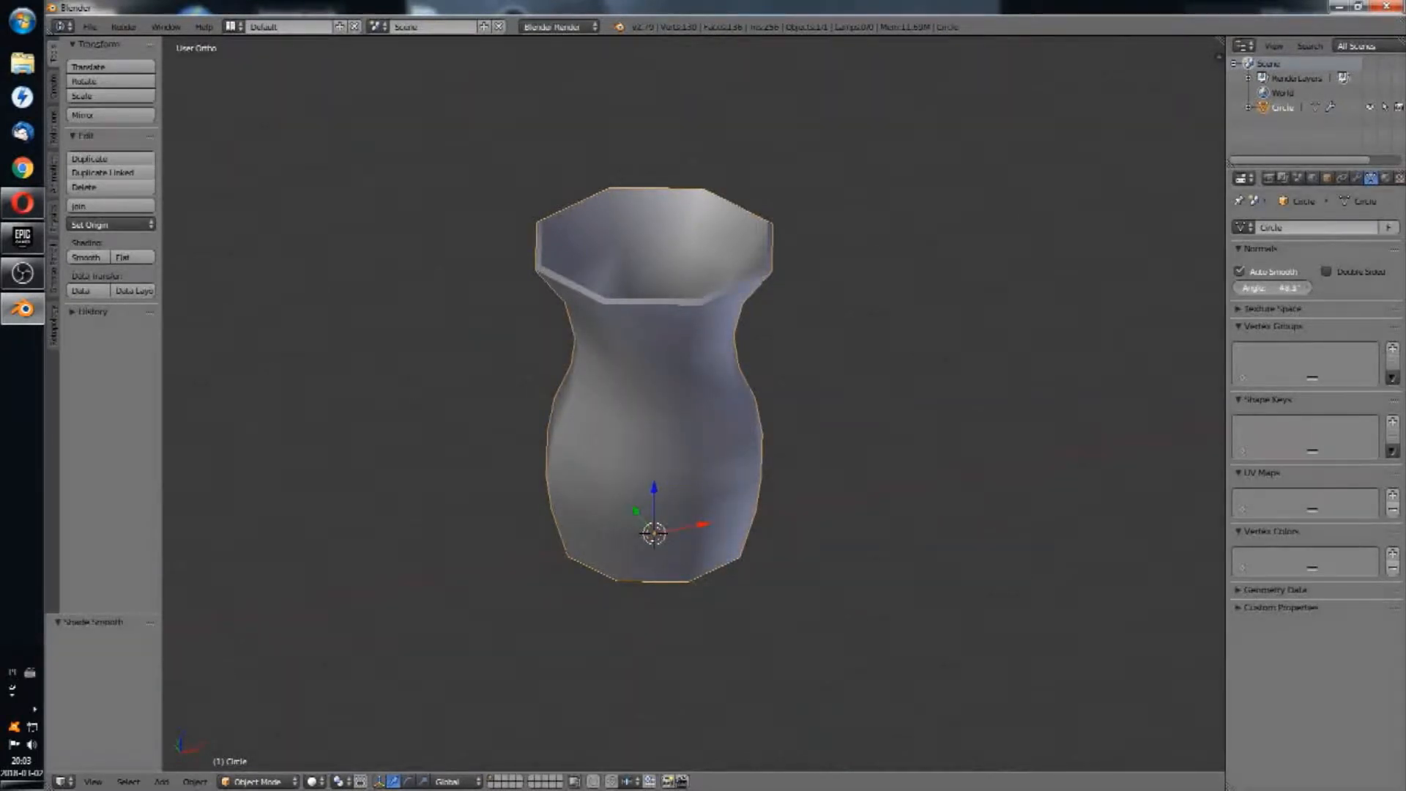
mouse_move(1272, 288)
left_mouse_down()
mouse_move(1258, 287)
mouse_move(1275, 288)
left_mouse_up()
middle_click_drag(827, 272, 736, 417)
key("Tab")
key("Tab")
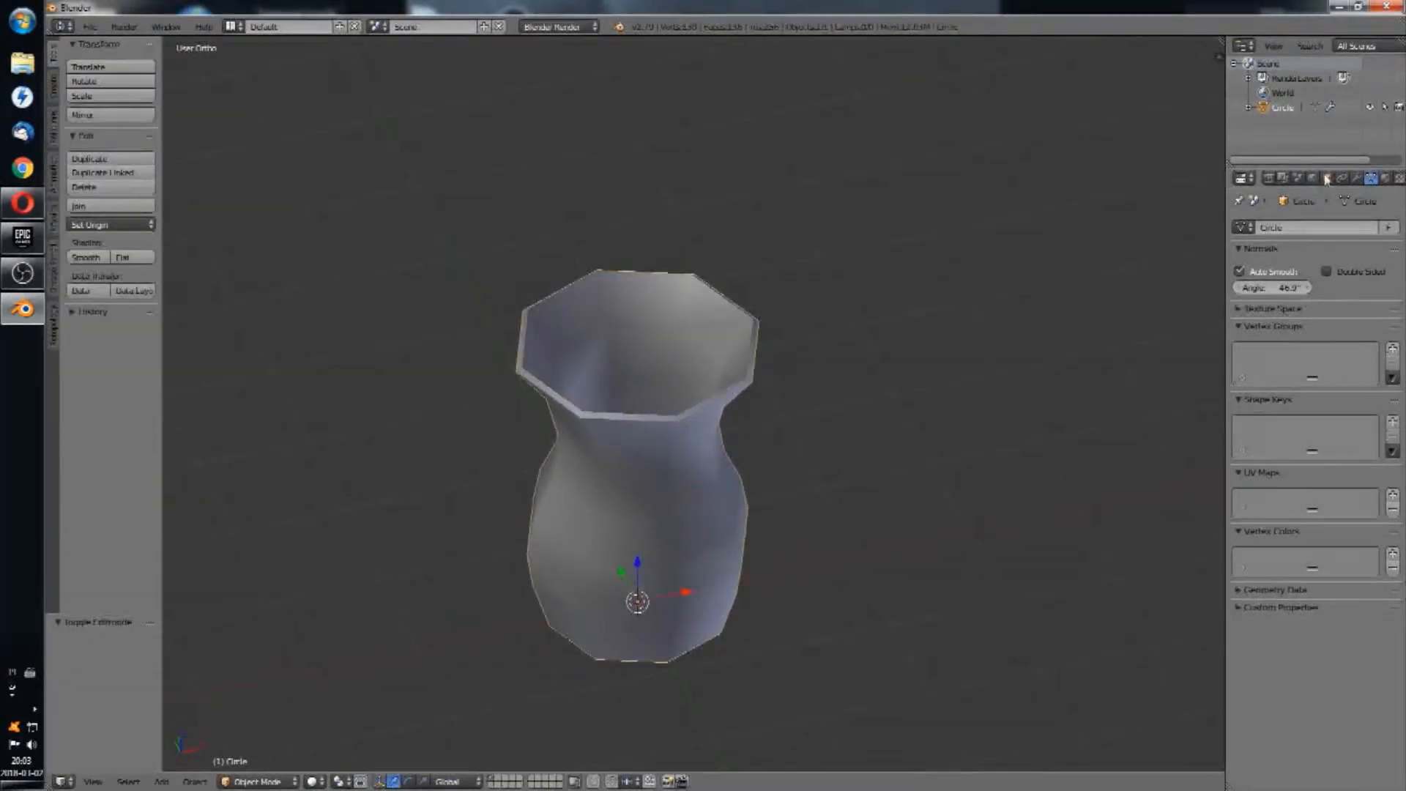
Step: Apply the Solidify modifier and enter Edit Mode on the vase
left_click(1356, 178)
left_click(1274, 271)
key("Tab")
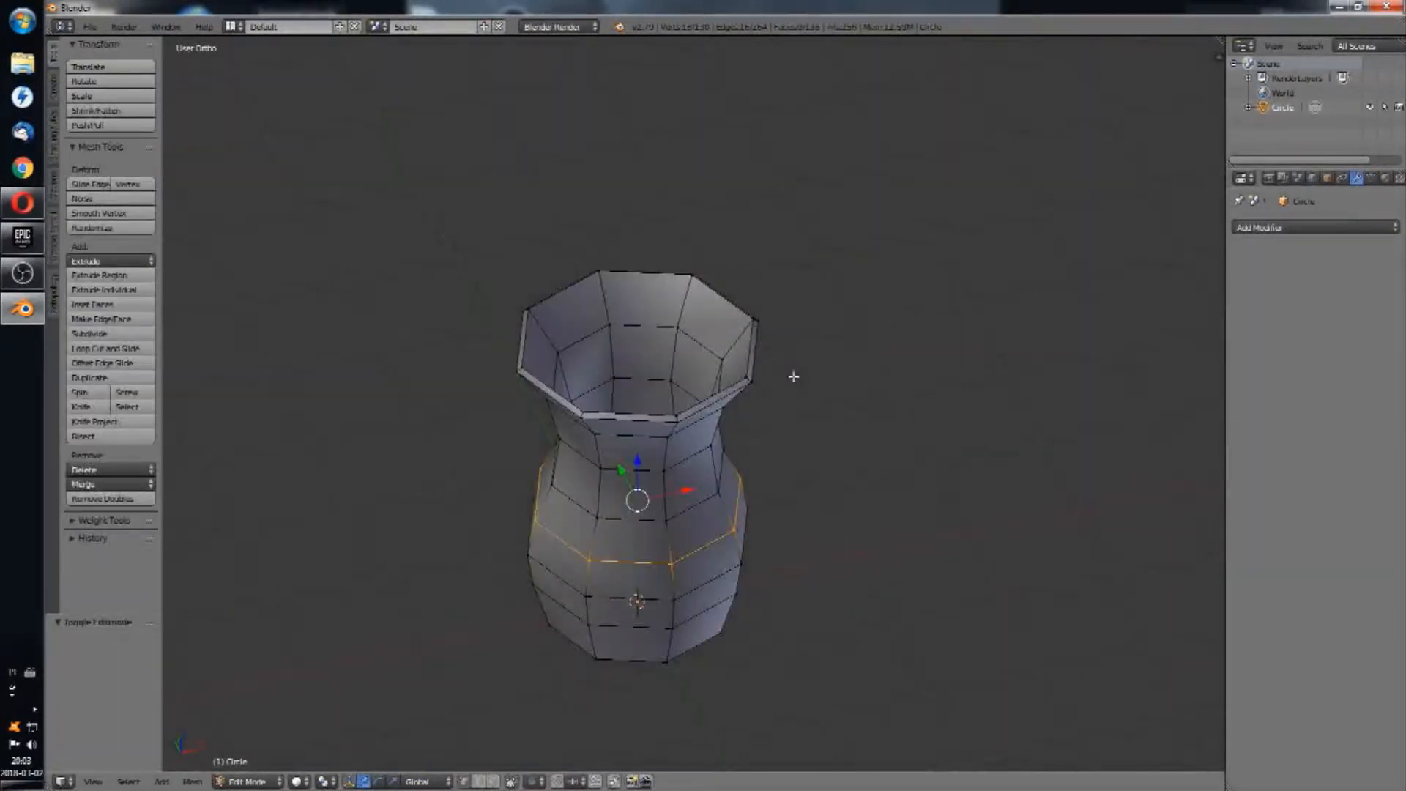
Step: Select the whole vase mesh and recalculate its normals
middle_click_drag(793, 377, 812, 226)
key("a")
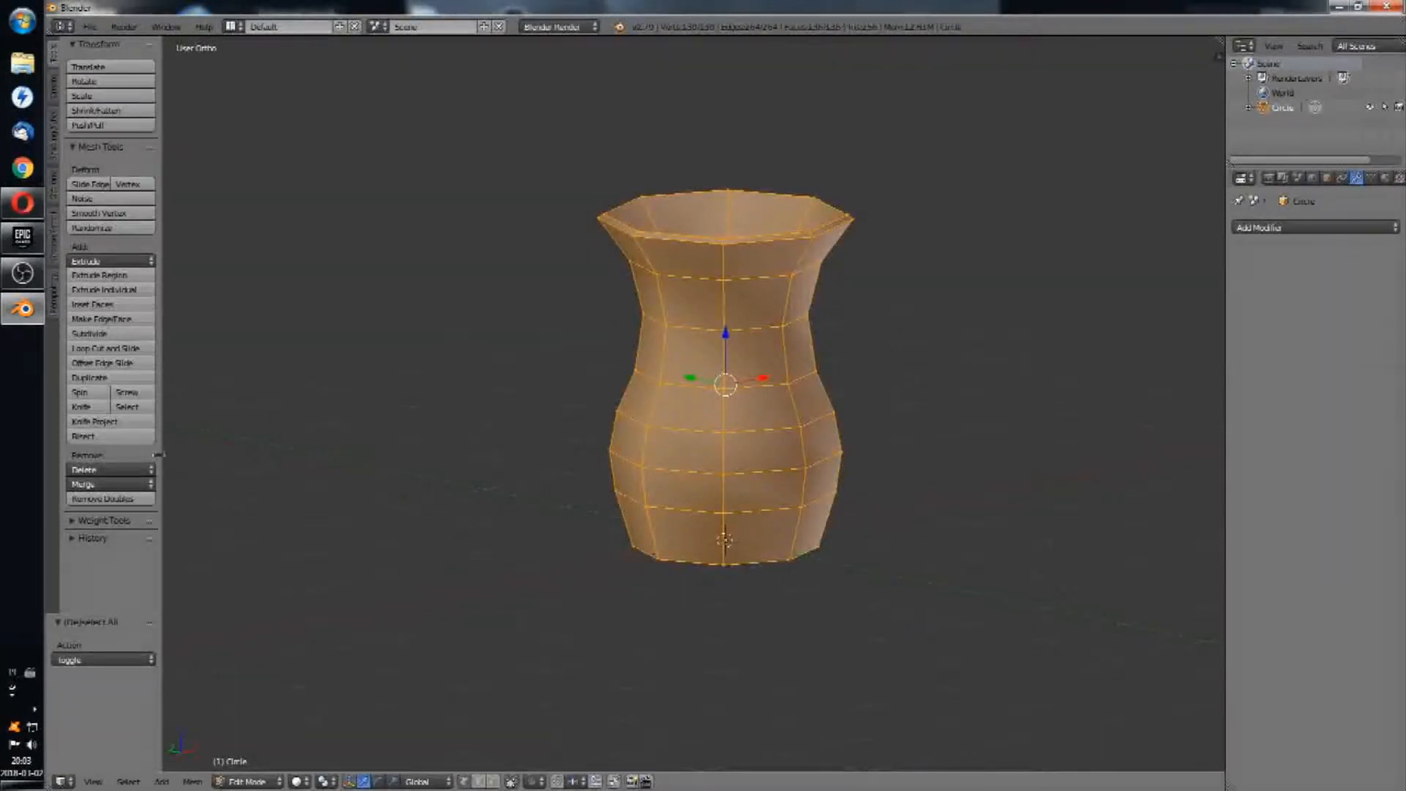
left_click(56, 150)
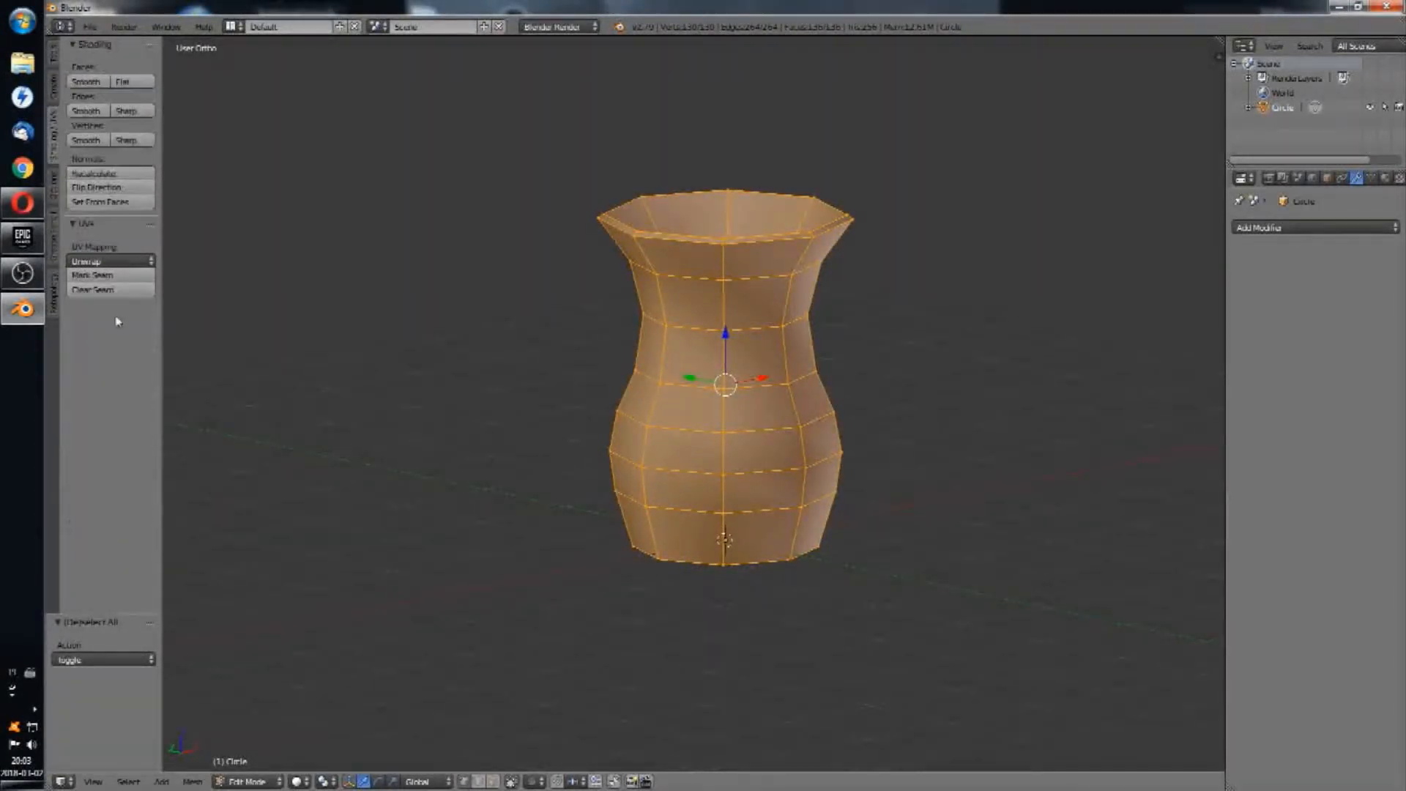
left_click(95, 175)
Step: Mark the inner edge loop of the top rim as sharp and return to Object Mode
middle_click_drag(613, 192, 767, 321)
right_click(771, 314, "alt")
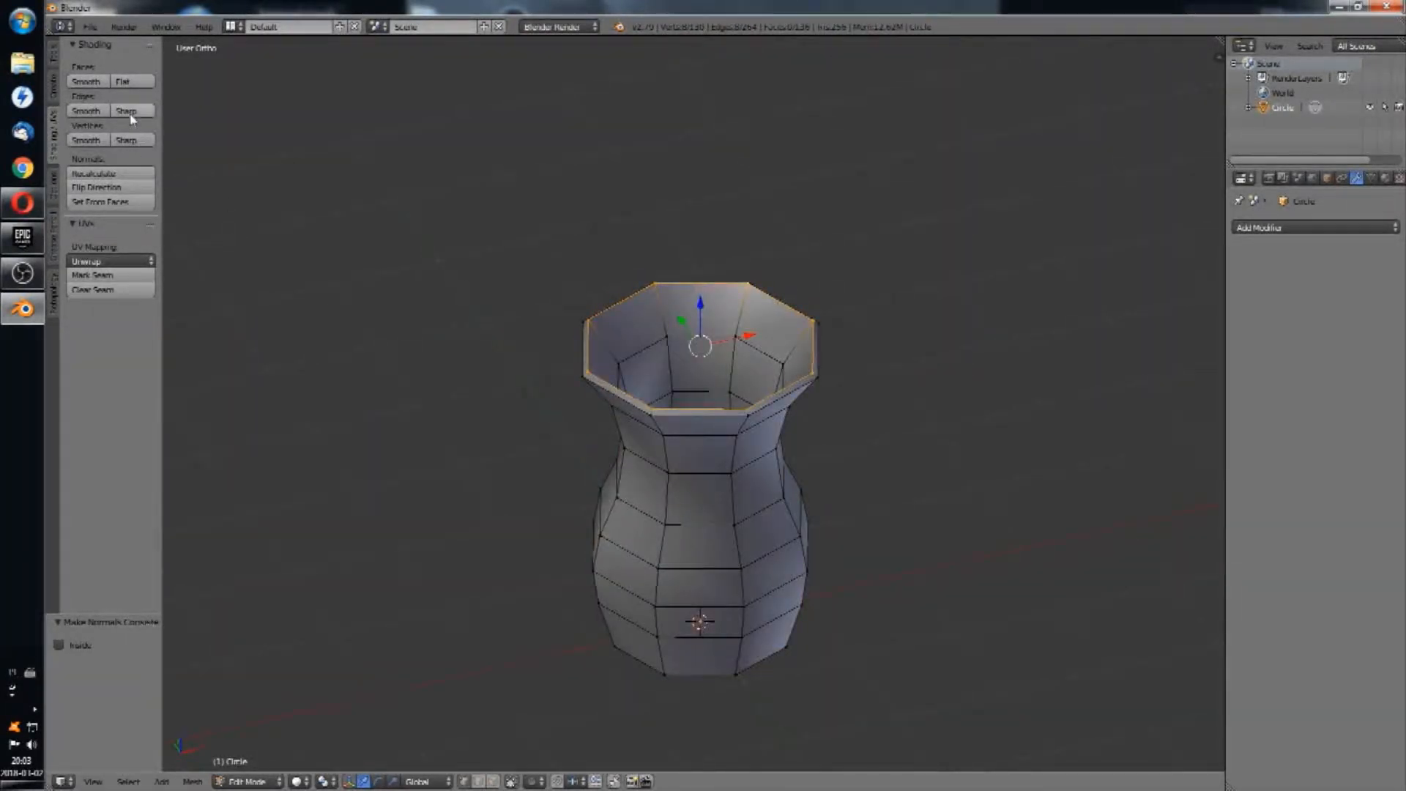
middle_click_drag(645, 217, 666, 293)
key("Tab")
middle_click_drag(687, 367, 634, 292)
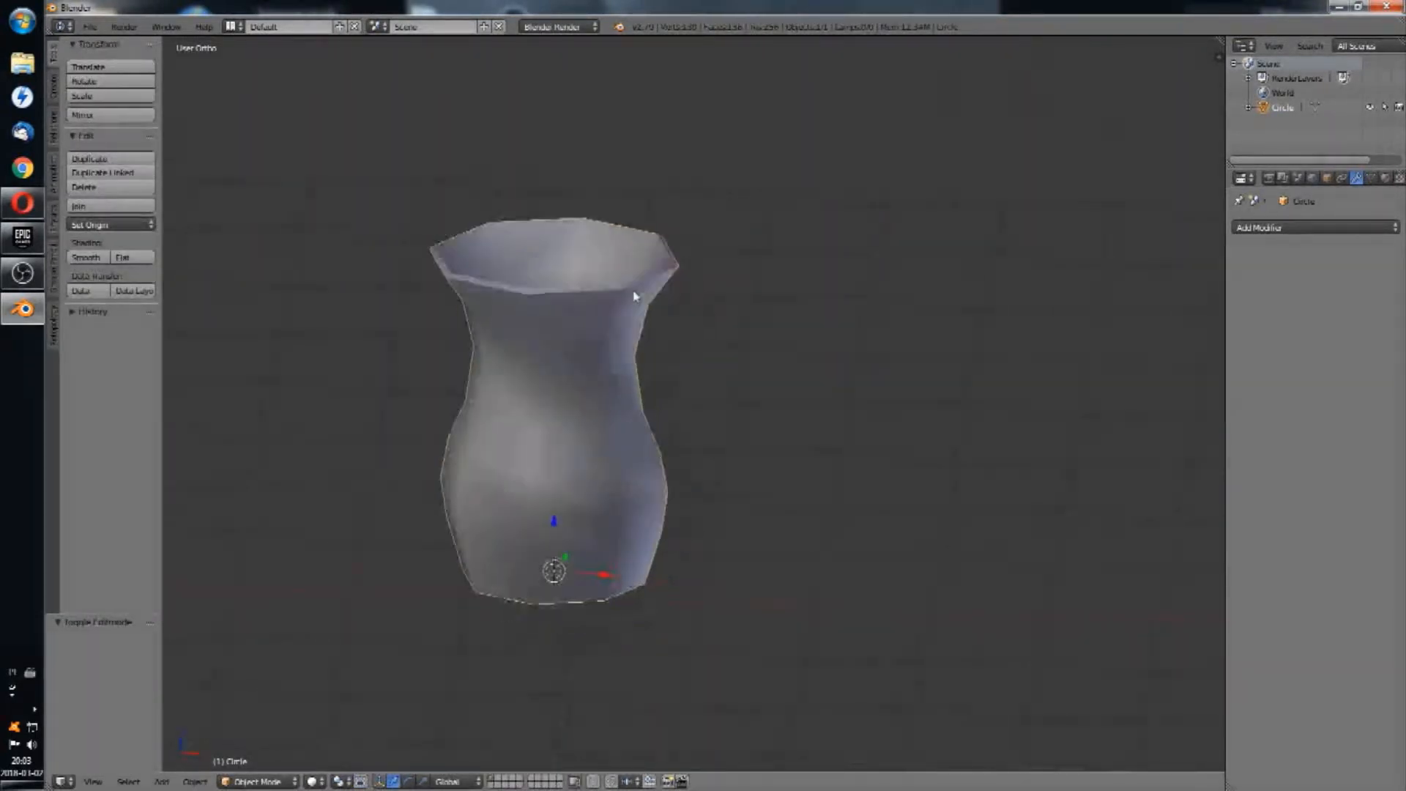
Step: Find the Weight Normals operator and run it on the vase
key("space")
type("we")
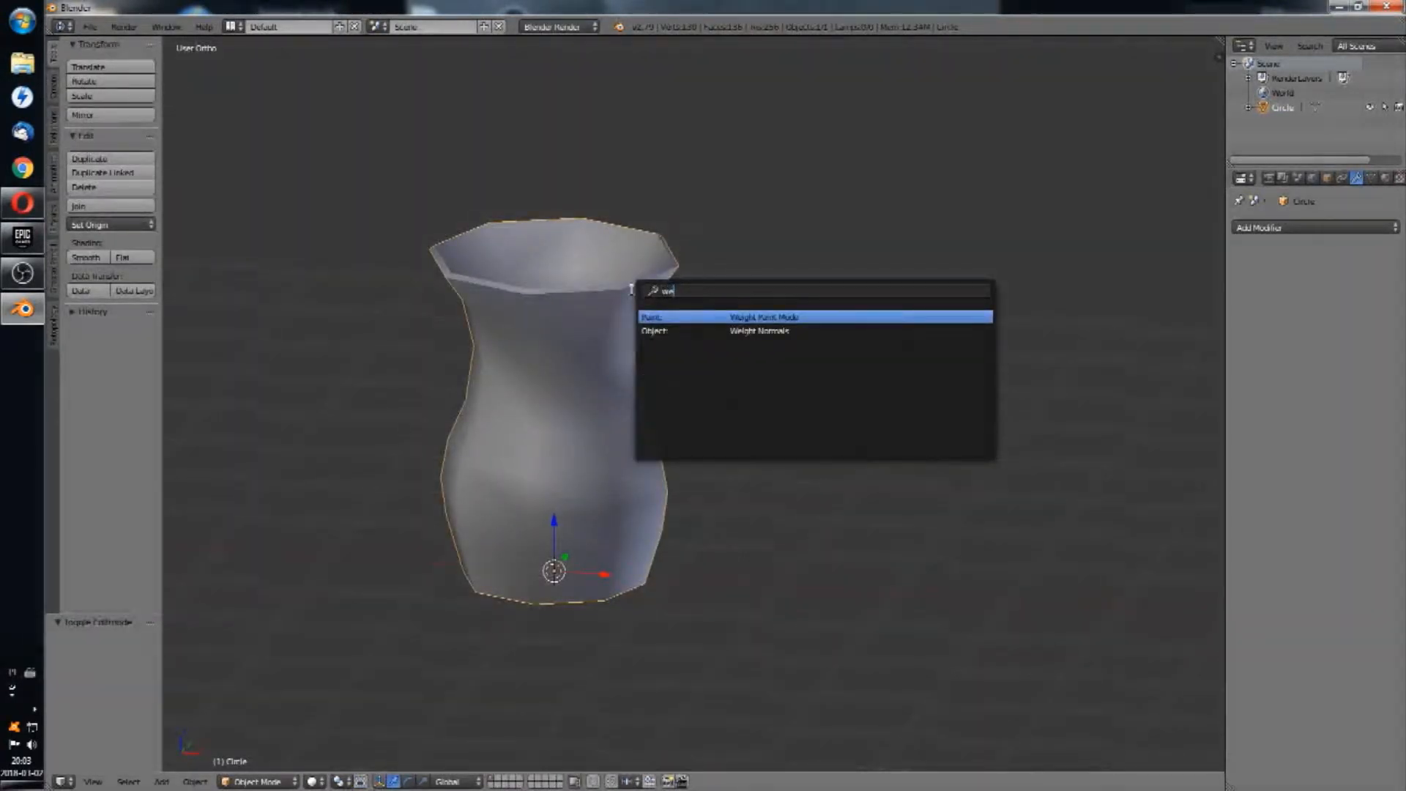
left_click(778, 333)
middle_click_drag(650, 301, 692, 381)
scroll(646, 360, "up", 5)
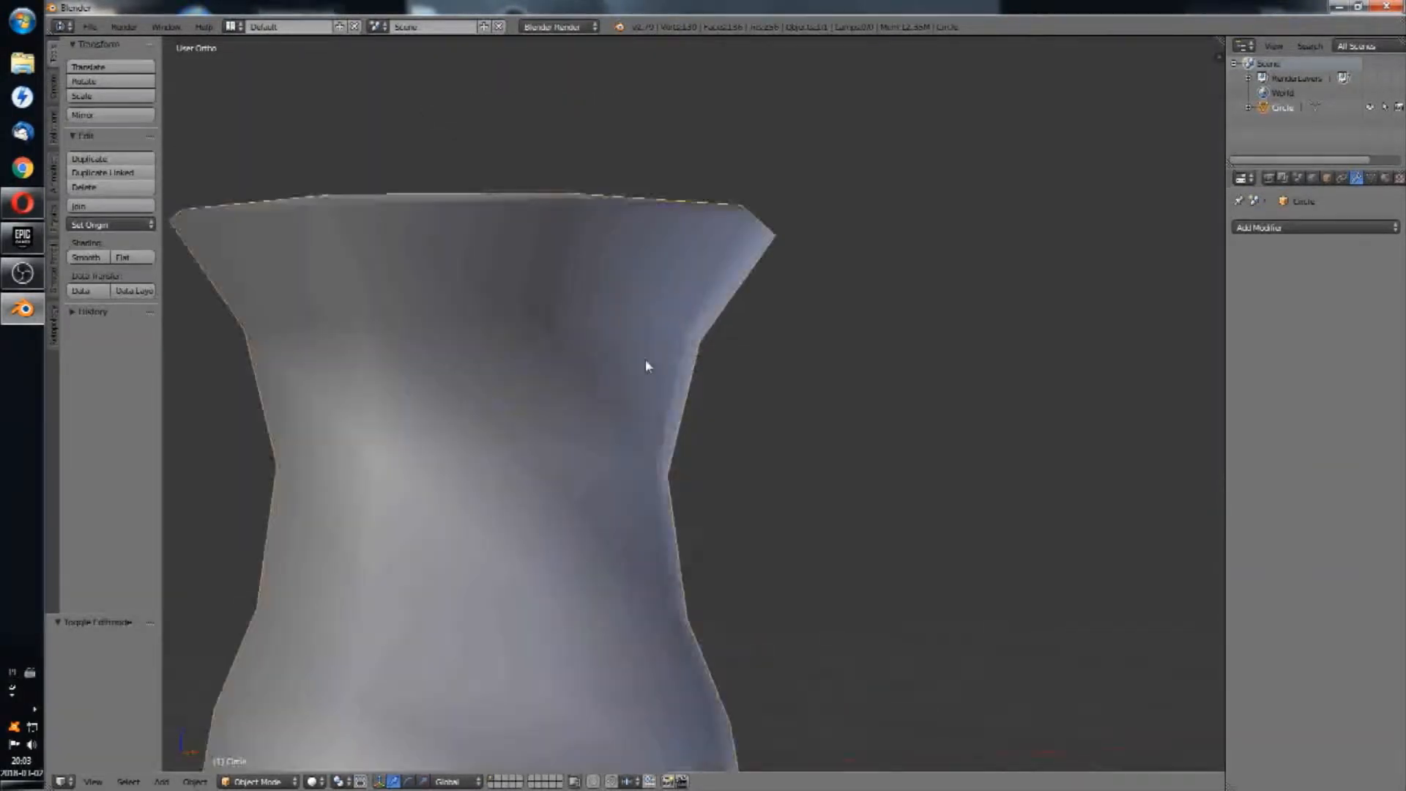
Step: Enter Edit Mode and turn on the display of the mesh's vertex normals
key("Tab")
scroll(648, 359, "down", 4)
key("n")
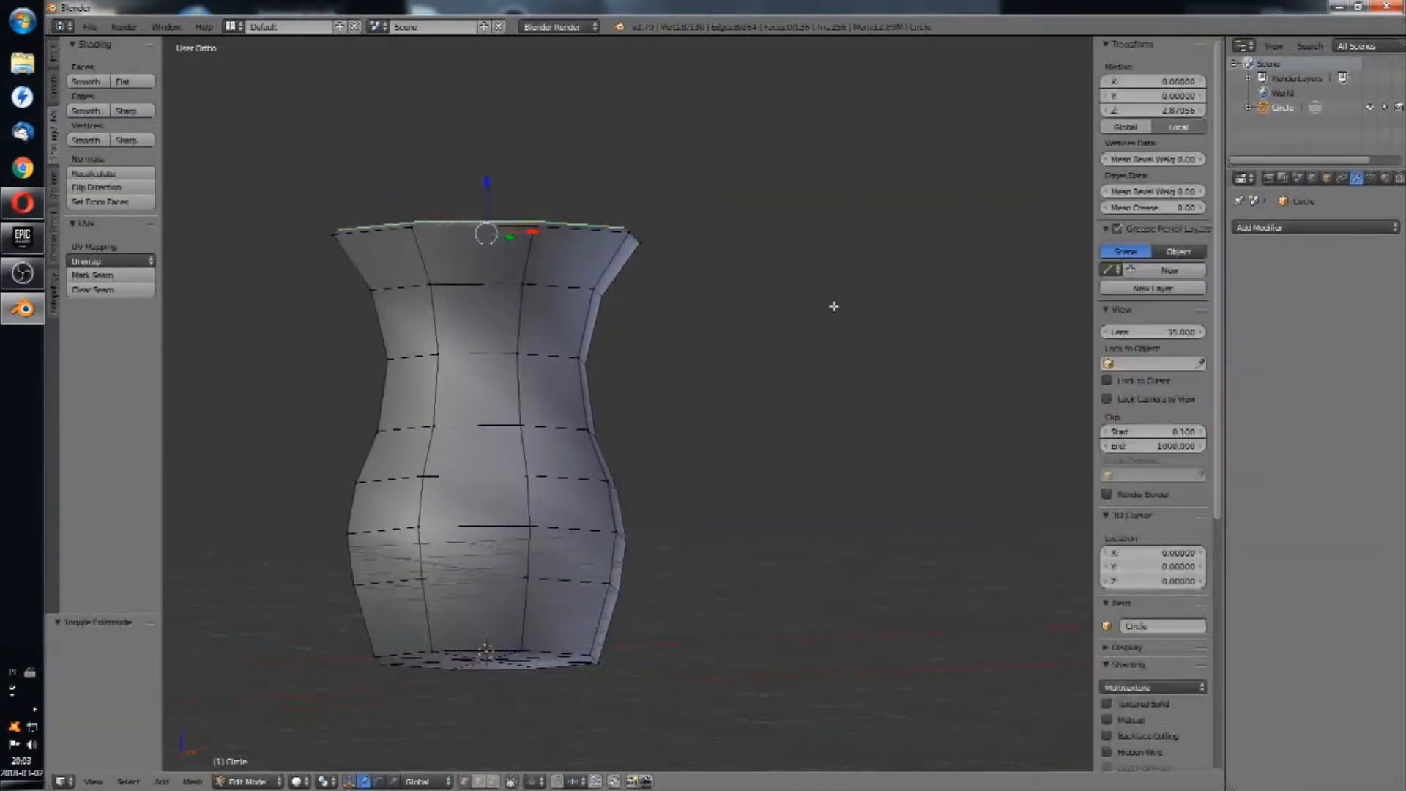
scroll(1172, 513, "down", 10)
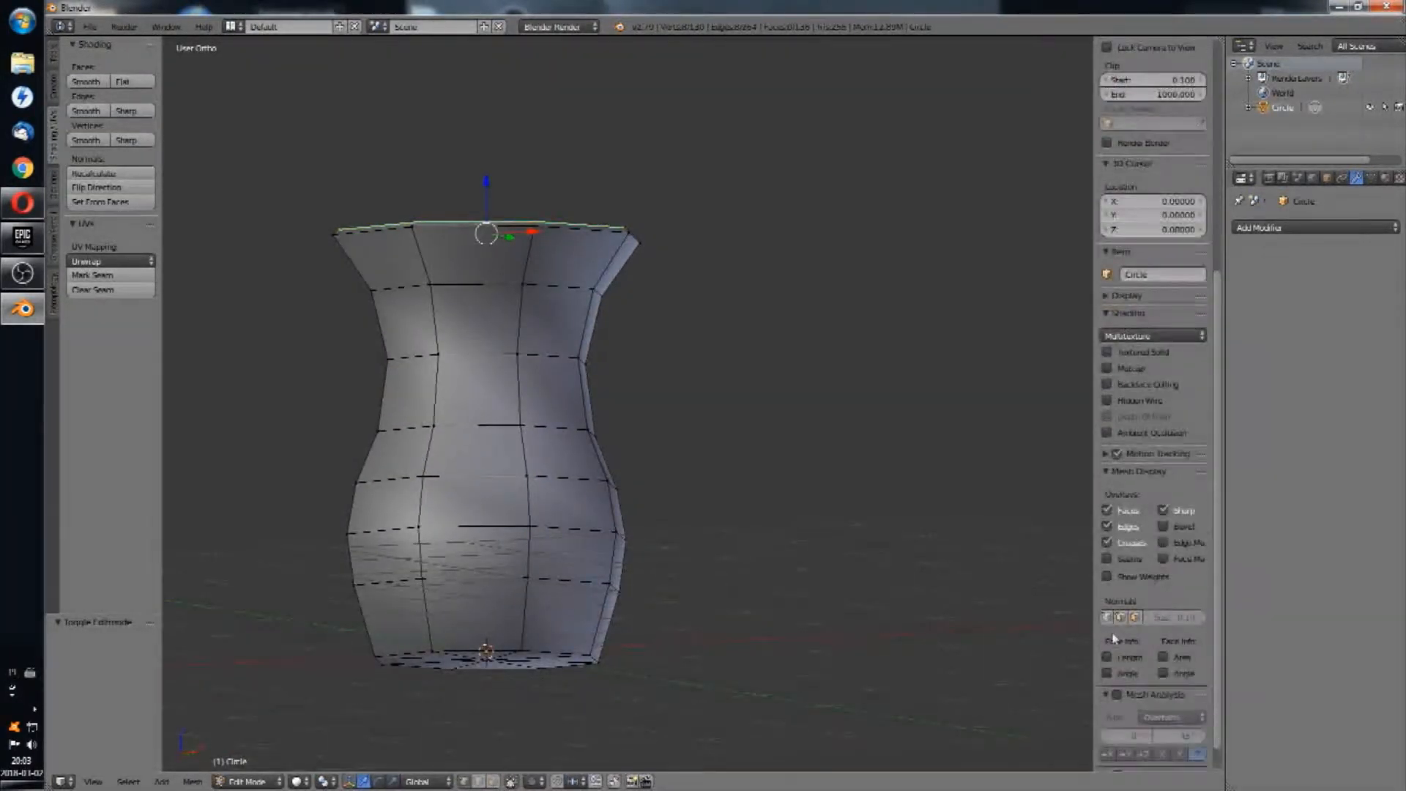
middle_click_drag(596, 177, 671, 270, "shift")
scroll(449, 336, "up", 4)
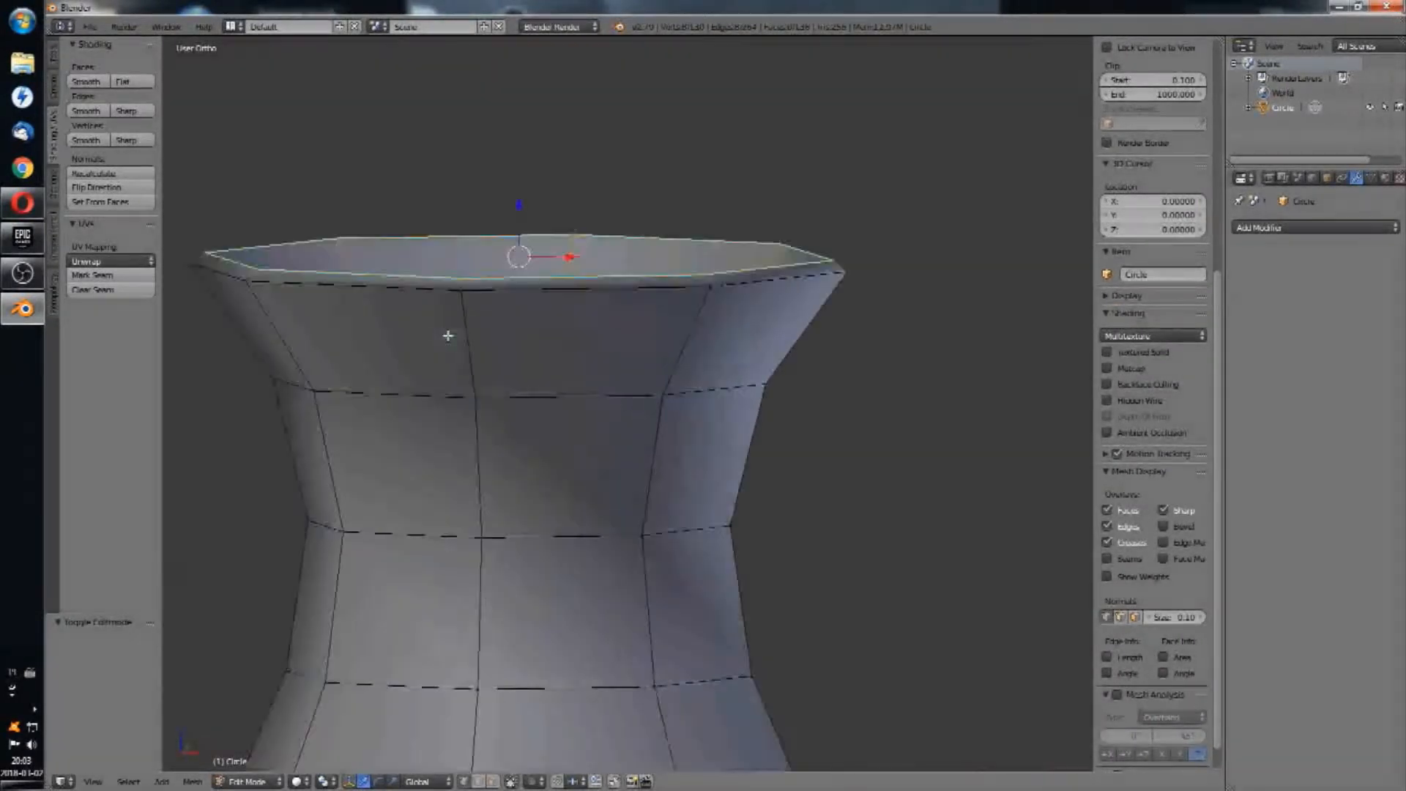
Step: Examine the direction of the vertex normals around the rim and along the vase's neck
middle_click_drag(410, 301, 557, 385, "shift")
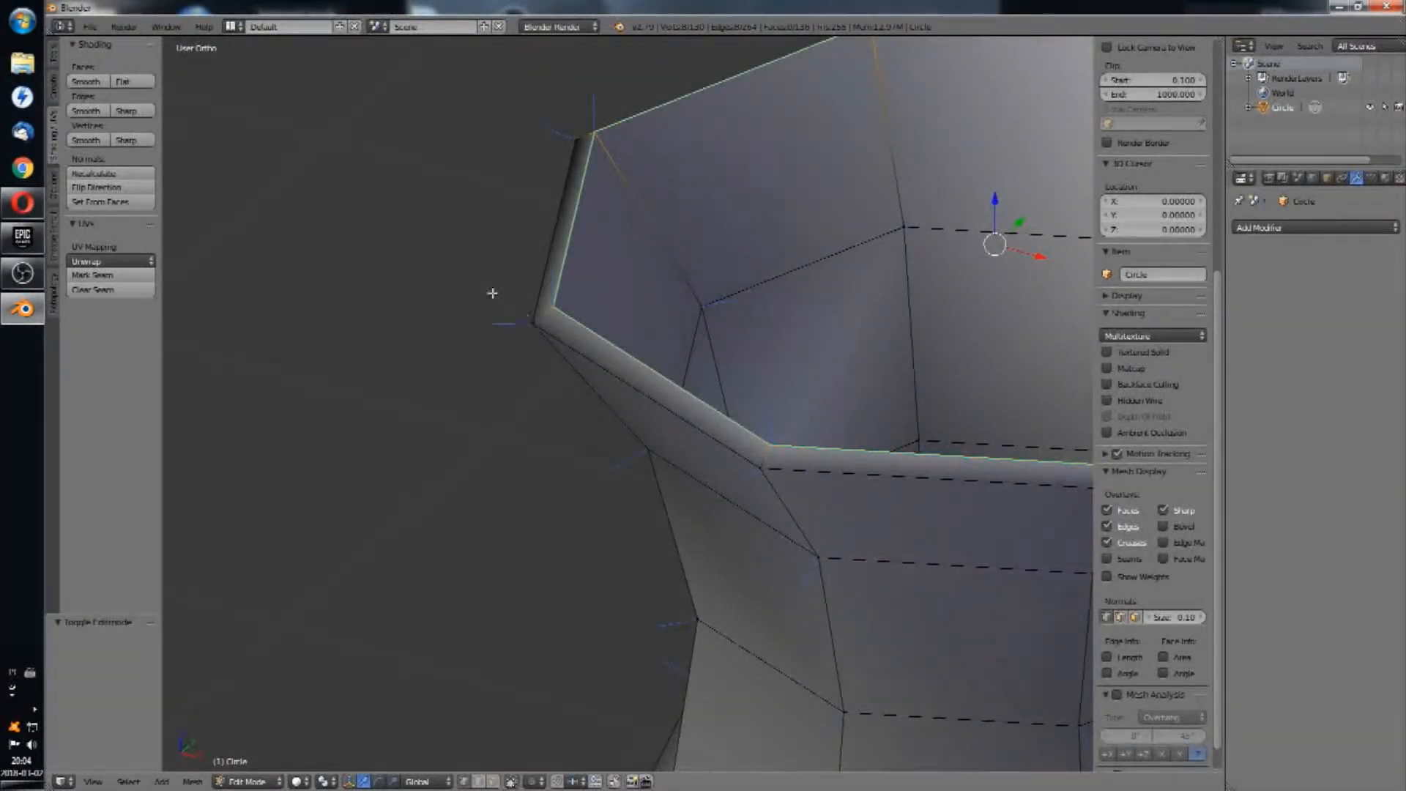
middle_click_drag(578, 301, 586, 276)
middle_click_drag(630, 205, 565, 317, "shift")
scroll(570, 309, "down", 3)
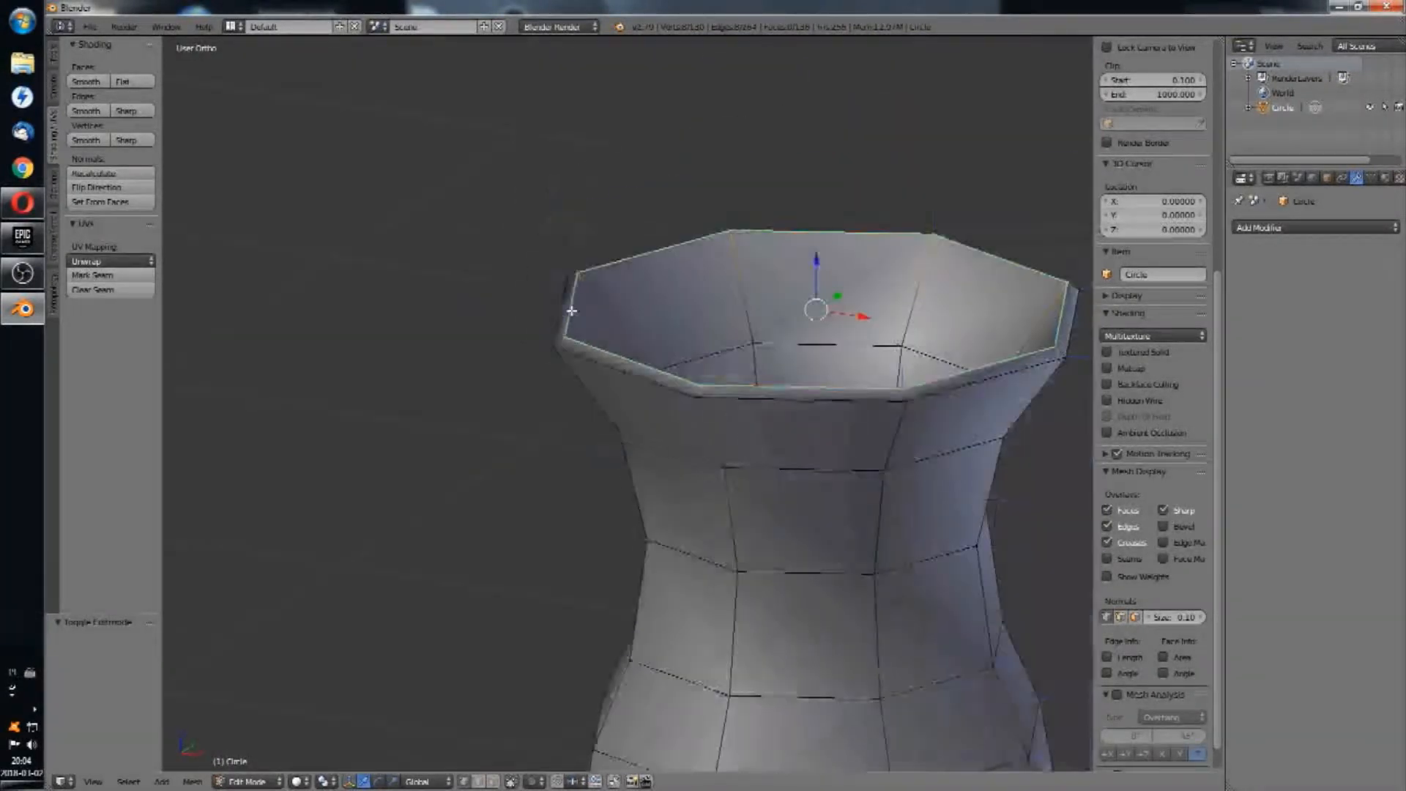
middle_click_drag(632, 282, 666, 272, "shift")
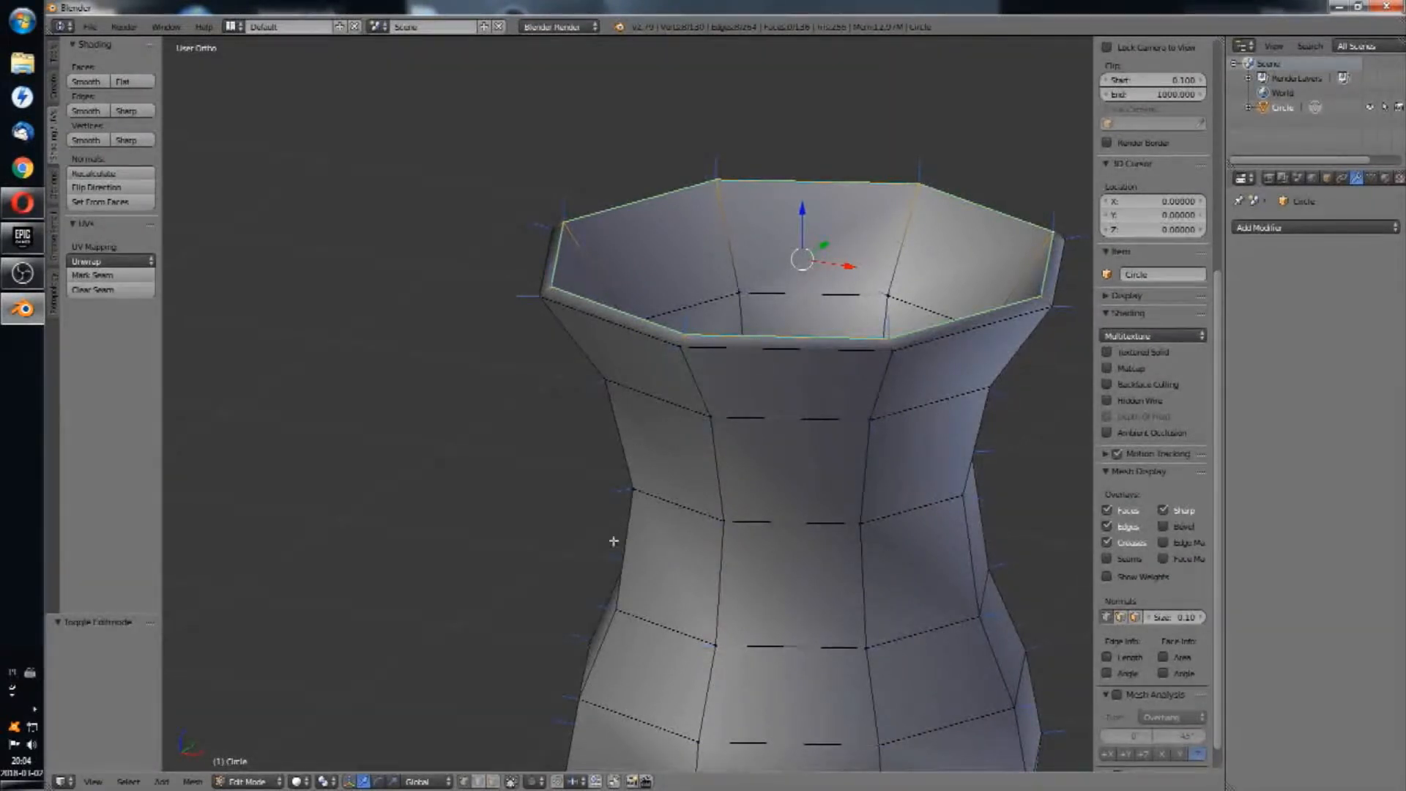
middle_click_drag(633, 350, 669, 387, "shift")
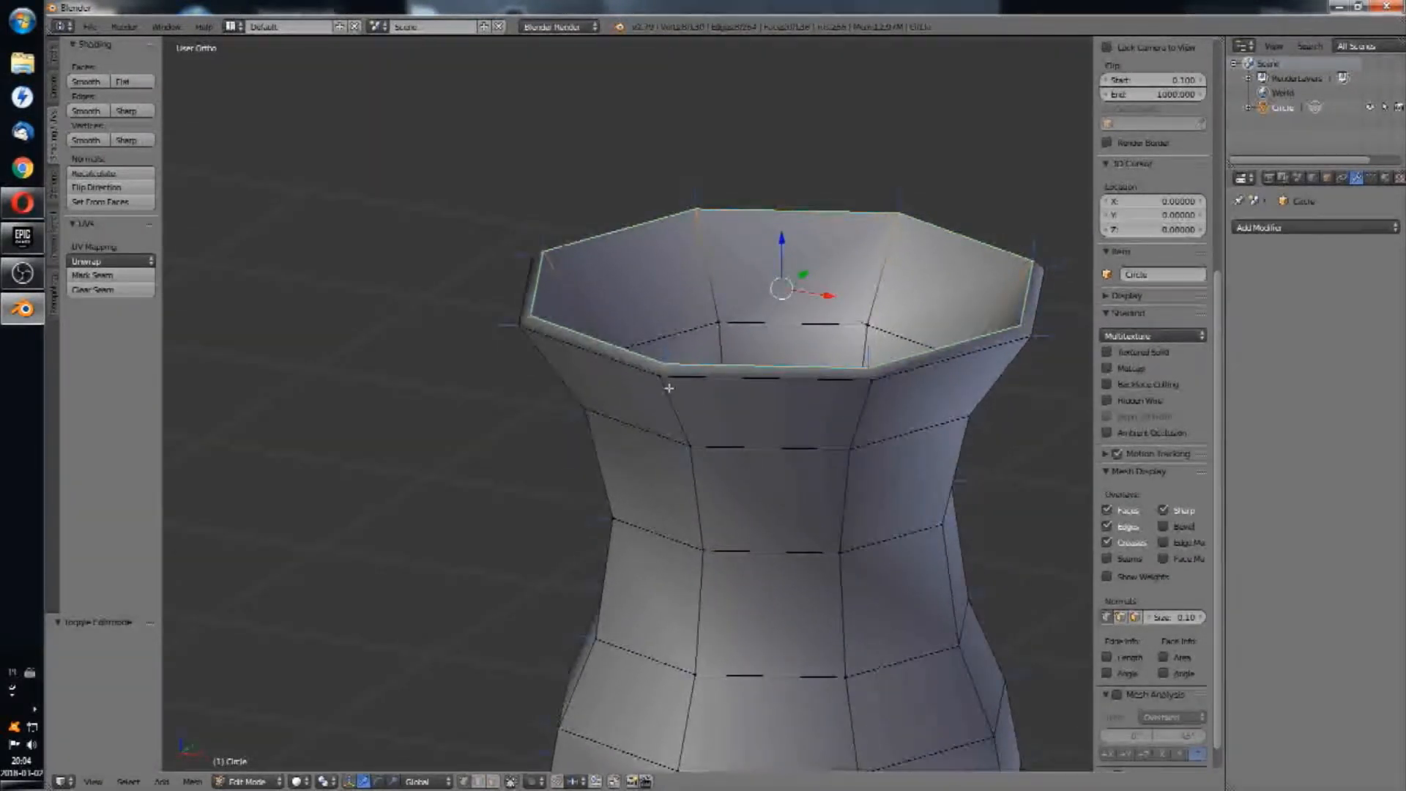
scroll(502, 329, "up", 4)
middle_click_drag(486, 276, 432, 317)
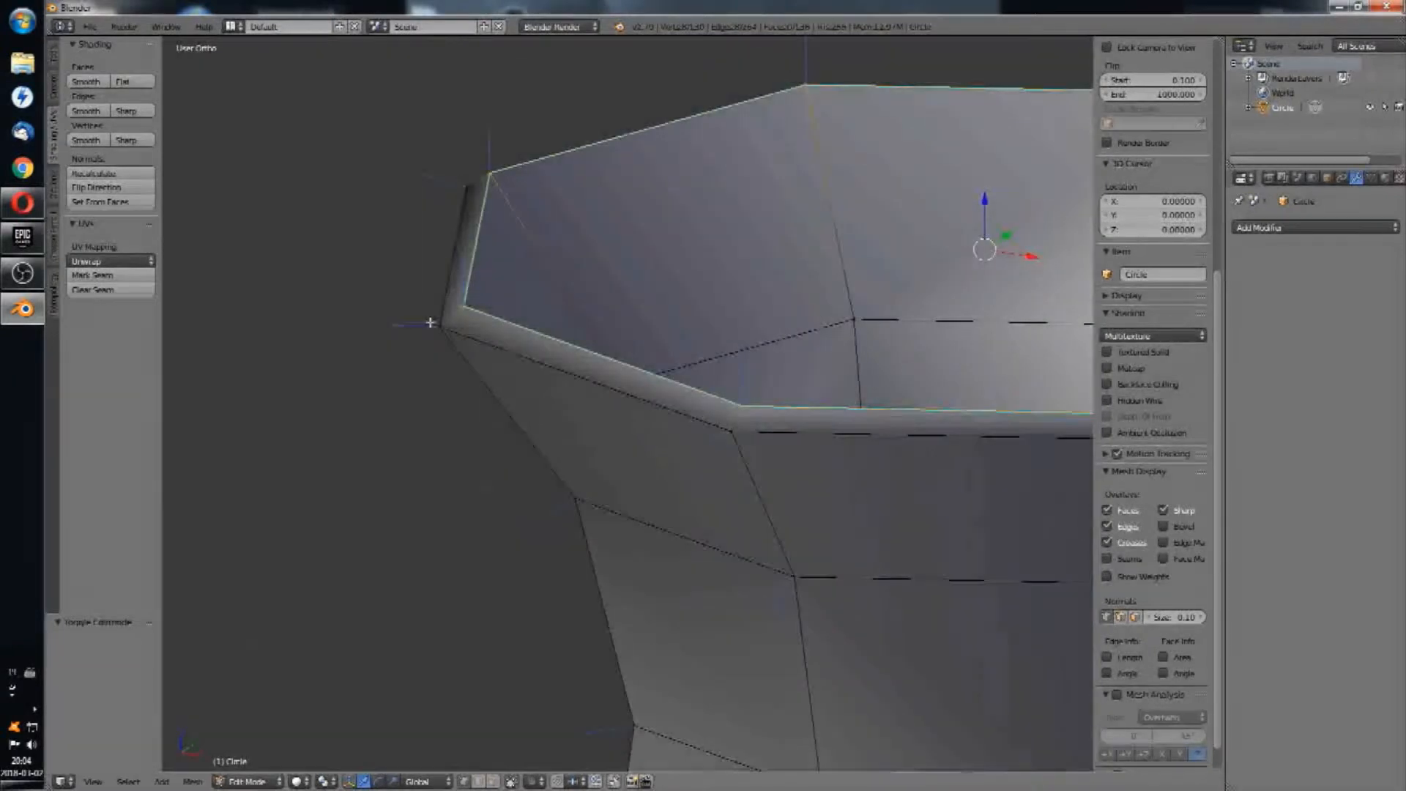
Step: Return to Object Mode and inspect the vase's smooth shading from several angles
scroll(539, 290, "down", 4)
key("Tab")
scroll(550, 296, "down", 4)
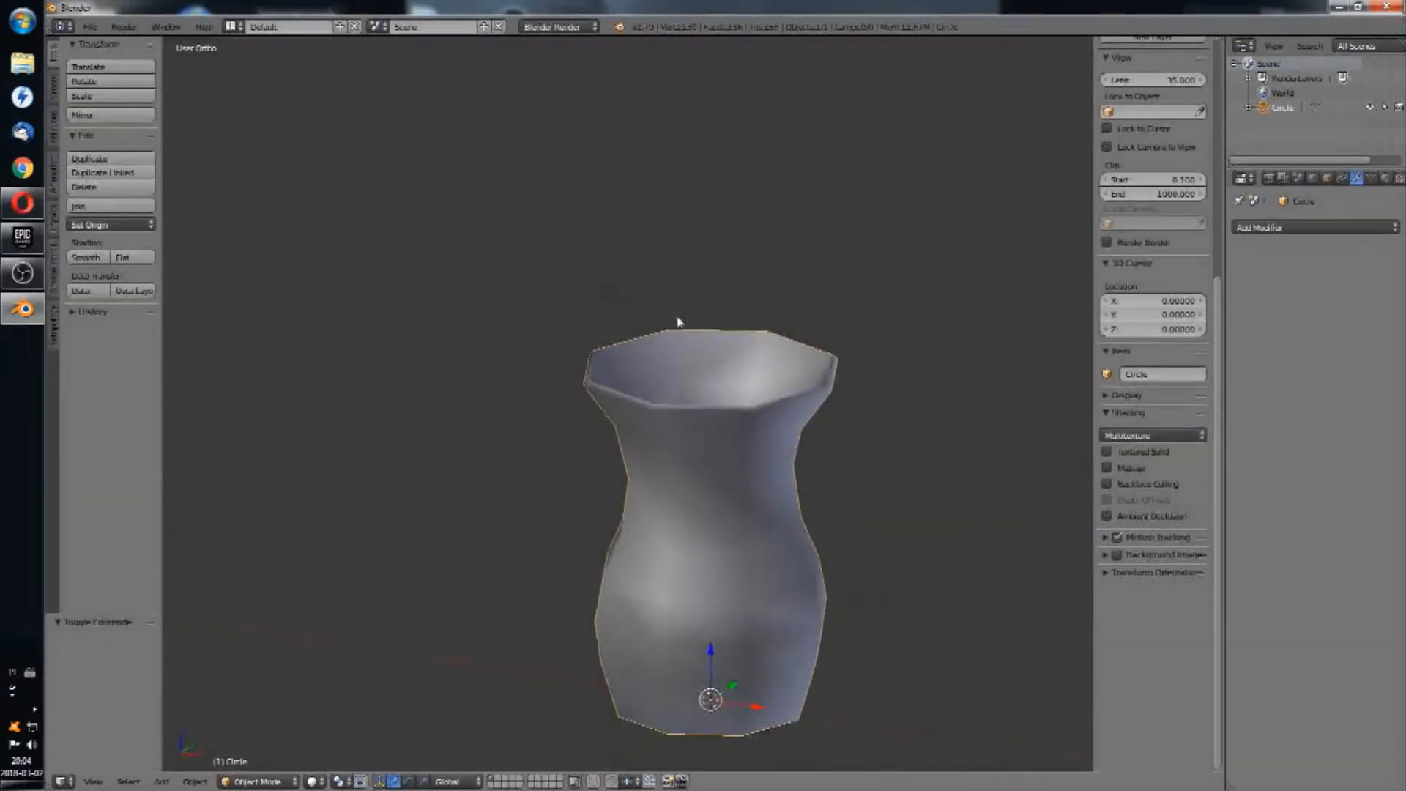
middle_click_drag(737, 338, 683, 247, "shift")
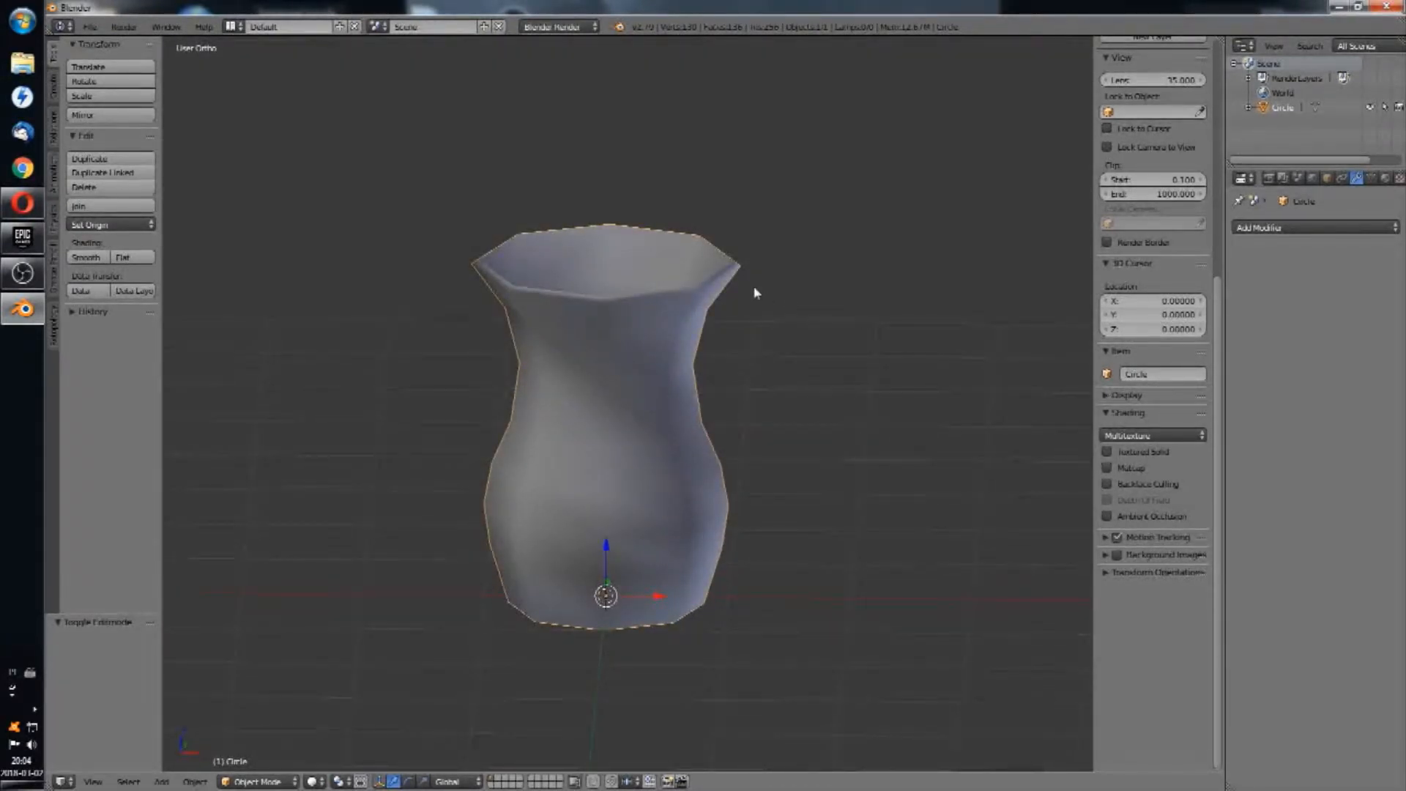
mouse_move(755, 293)
middle_mouse_down()
mouse_move(737, 276)
mouse_move(740, 213)
mouse_move(759, 220)
mouse_move(749, 279)
mouse_move(764, 232)
mouse_move(782, 311)
mouse_move(771, 336)
mouse_move(752, 297)
mouse_move(767, 293)
middle_mouse_up()
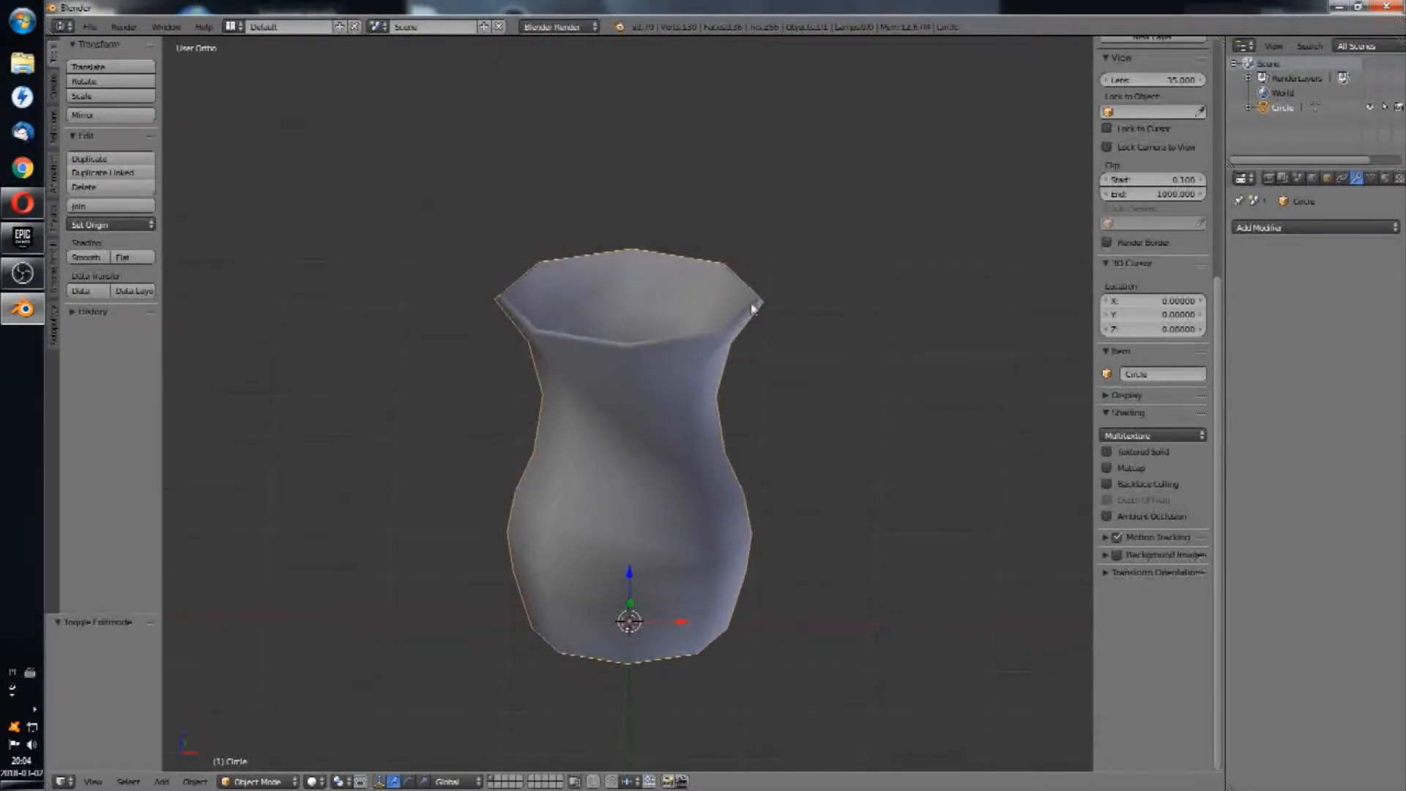
middle_click_drag(754, 360, 776, 306)
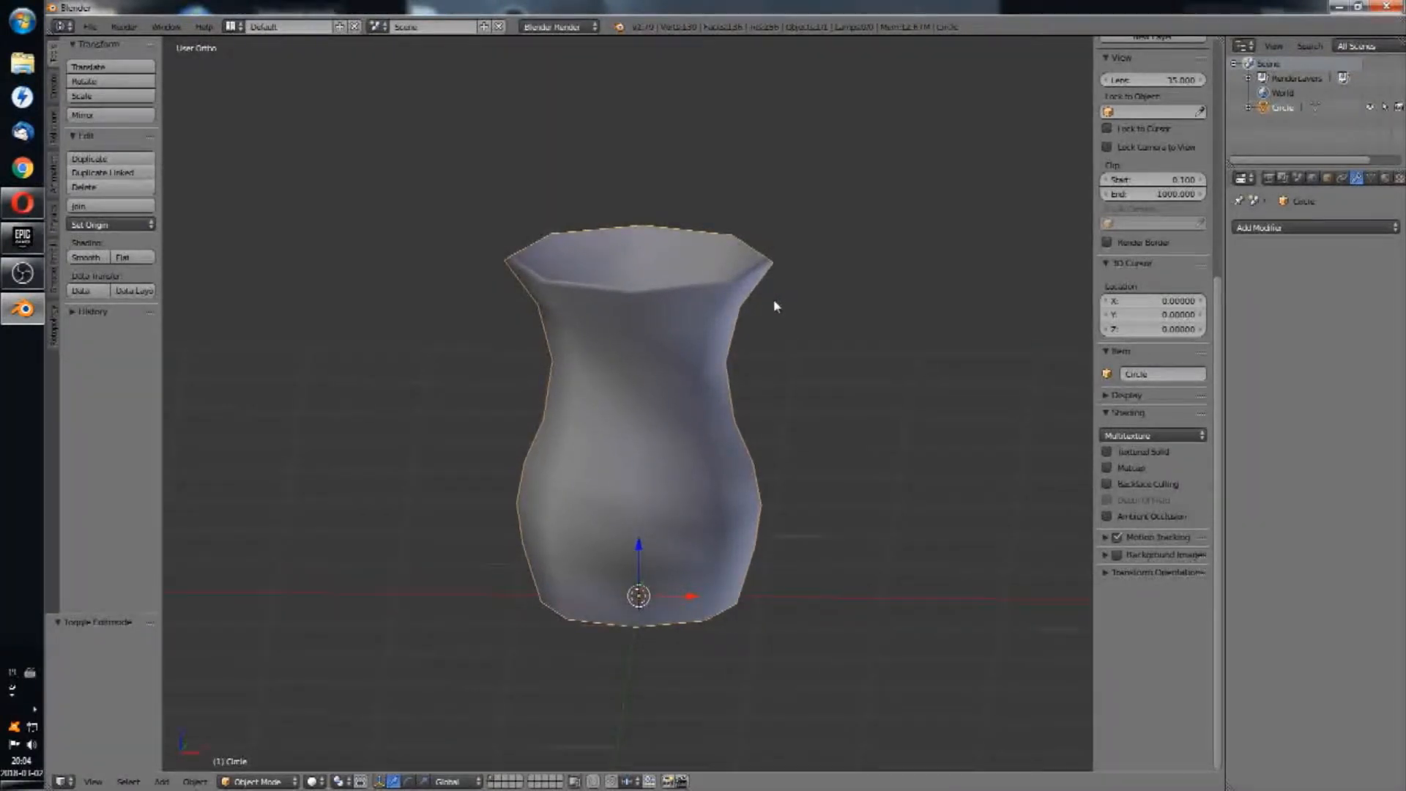
Step: Enter Edit Mode, select the outer and inner edge loops at the vase's base, and scale them together
scroll(775, 307, "down", 3)
key("Tab")
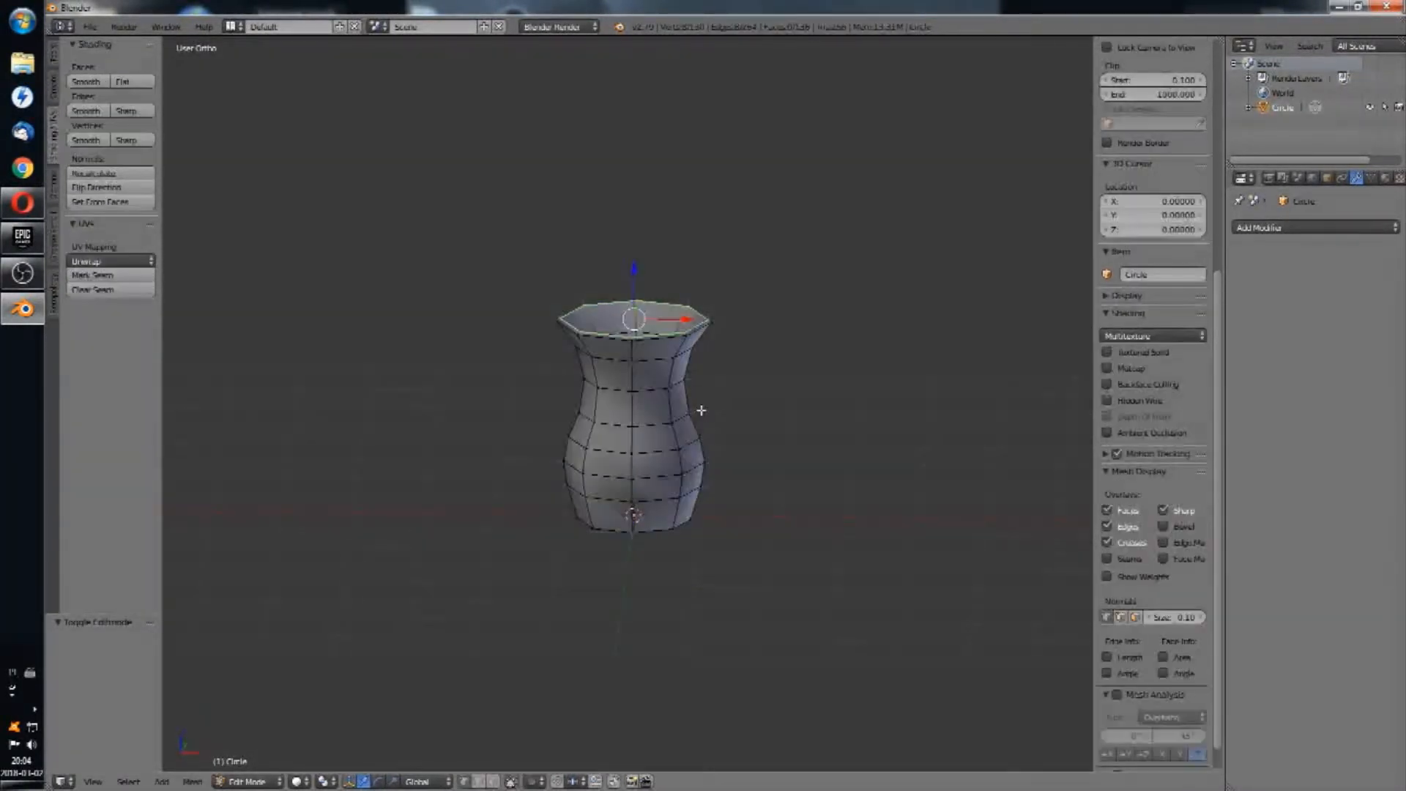
right_click(652, 477, "alt")
middle_click_drag(667, 500, 665, 451)
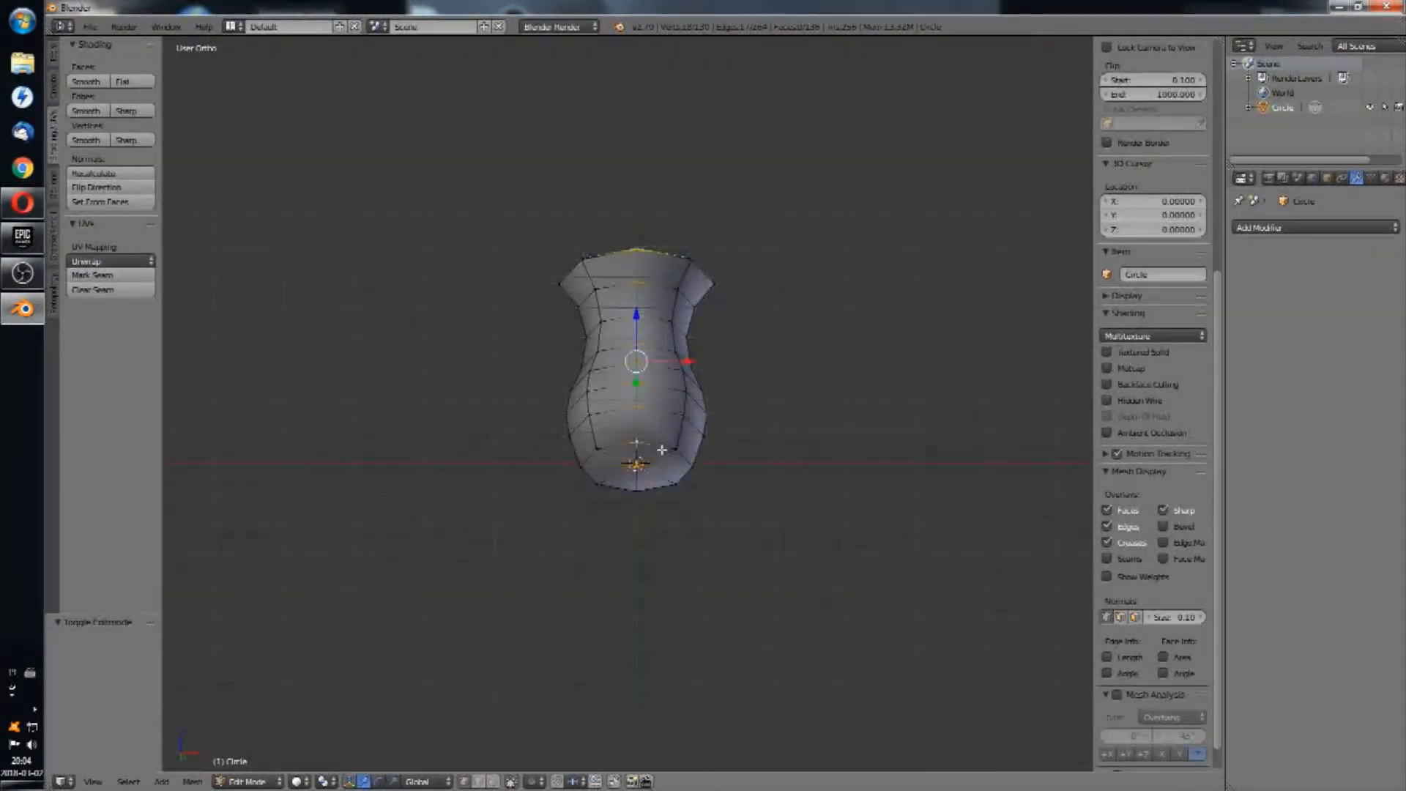
right_click(665, 451, "alt")
key("s")
right_click(725, 466)
key("z")
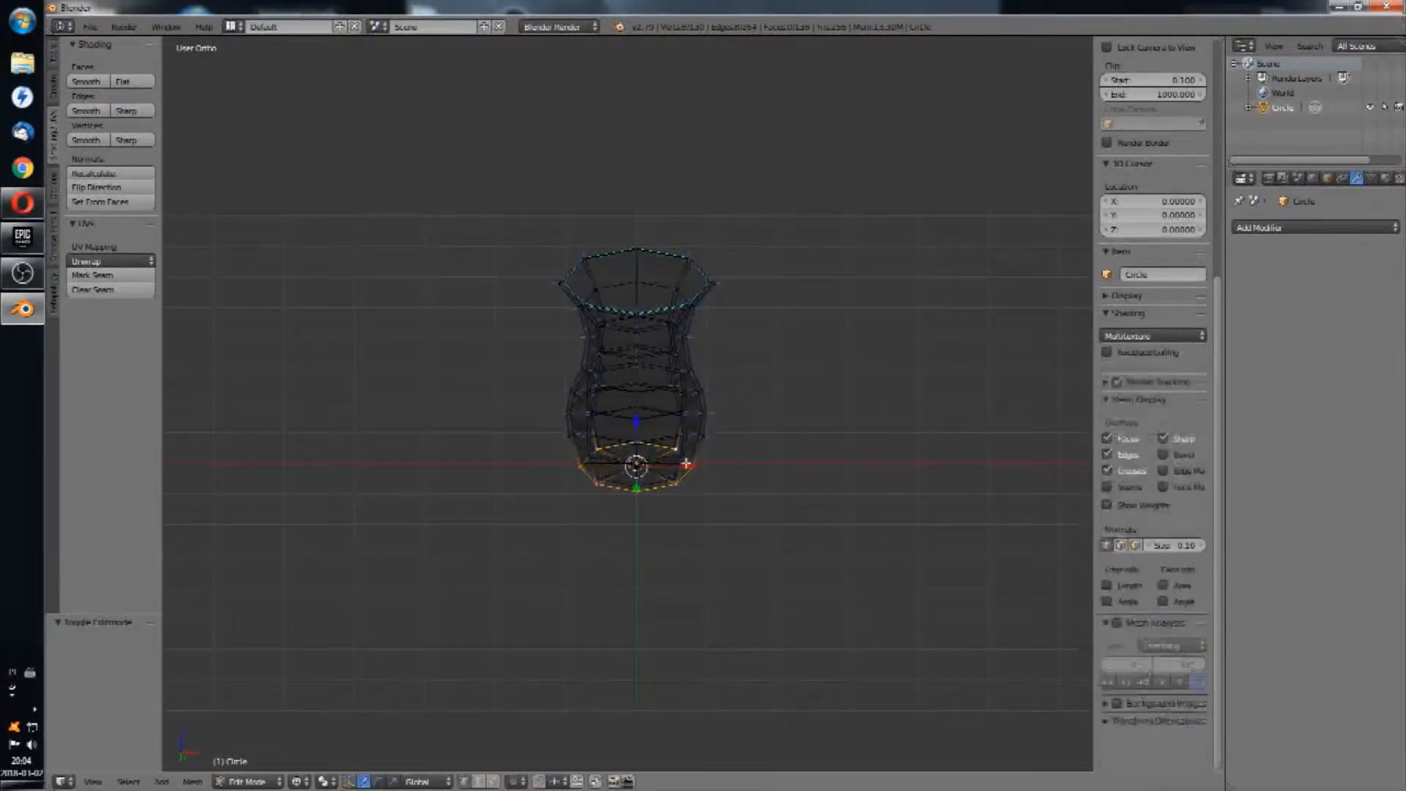
right_click(651, 437, "alt+shift")
key("ctrl+z")
right_click(662, 446, "alt+shift")
key("z")
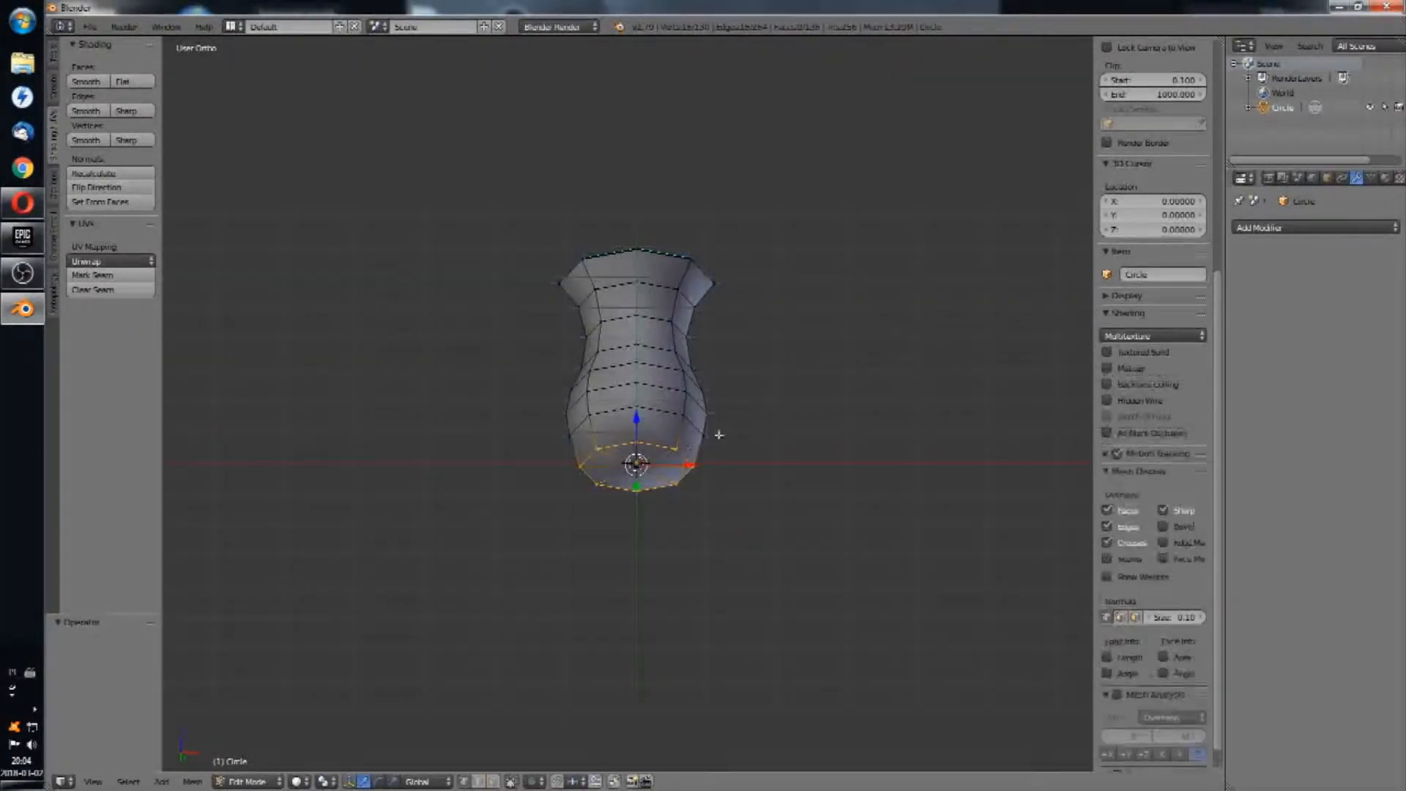
middle_click_drag(758, 389, 759, 415)
key("s")
left_click(780, 434)
Step: Return to Object Mode and inspect the vase's shape from different angles
middle_click_drag(782, 363, 311, 445)
key("Tab")
middle_click_drag(575, 462, 659, 455)
middle_click_drag(872, 383, 678, 304, "shift")
Step: Split the 3D view side by side, enter Edit Mode, and turn the second area into a UV/Image Editor
key("n")
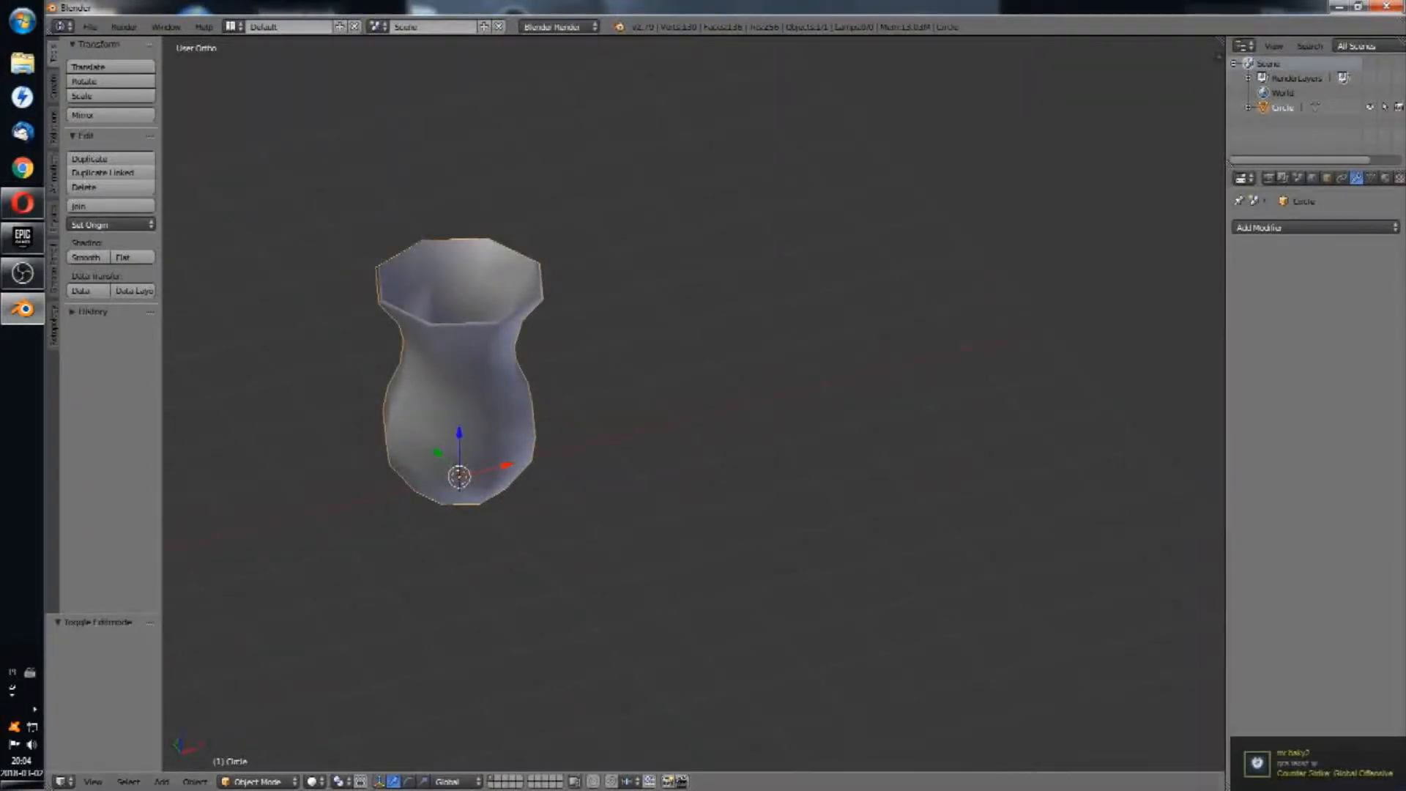
left_click_drag(1218, 41, 695, 130)
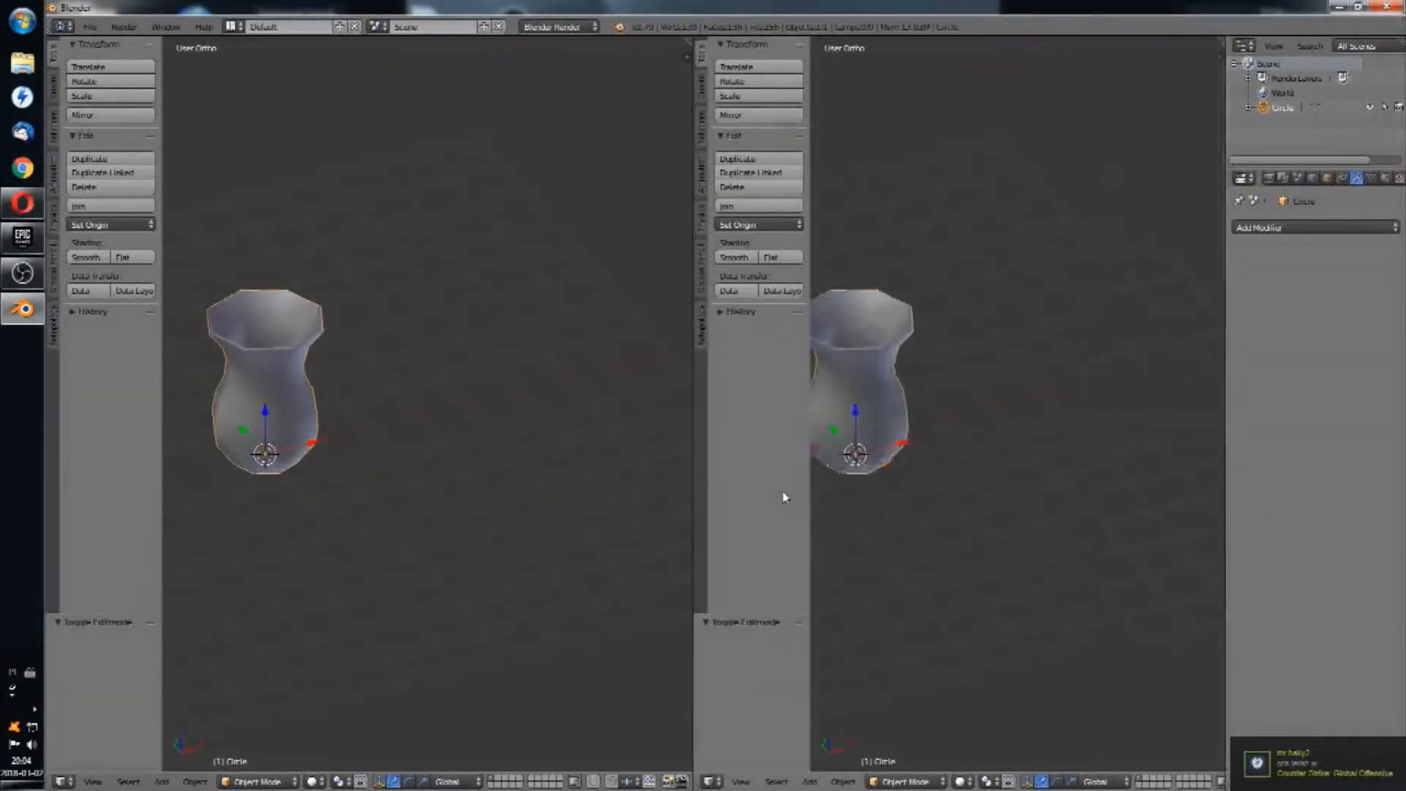
key("t")
middle_click_drag(329, 389, 484, 401)
key("Tab")
left_click(710, 781)
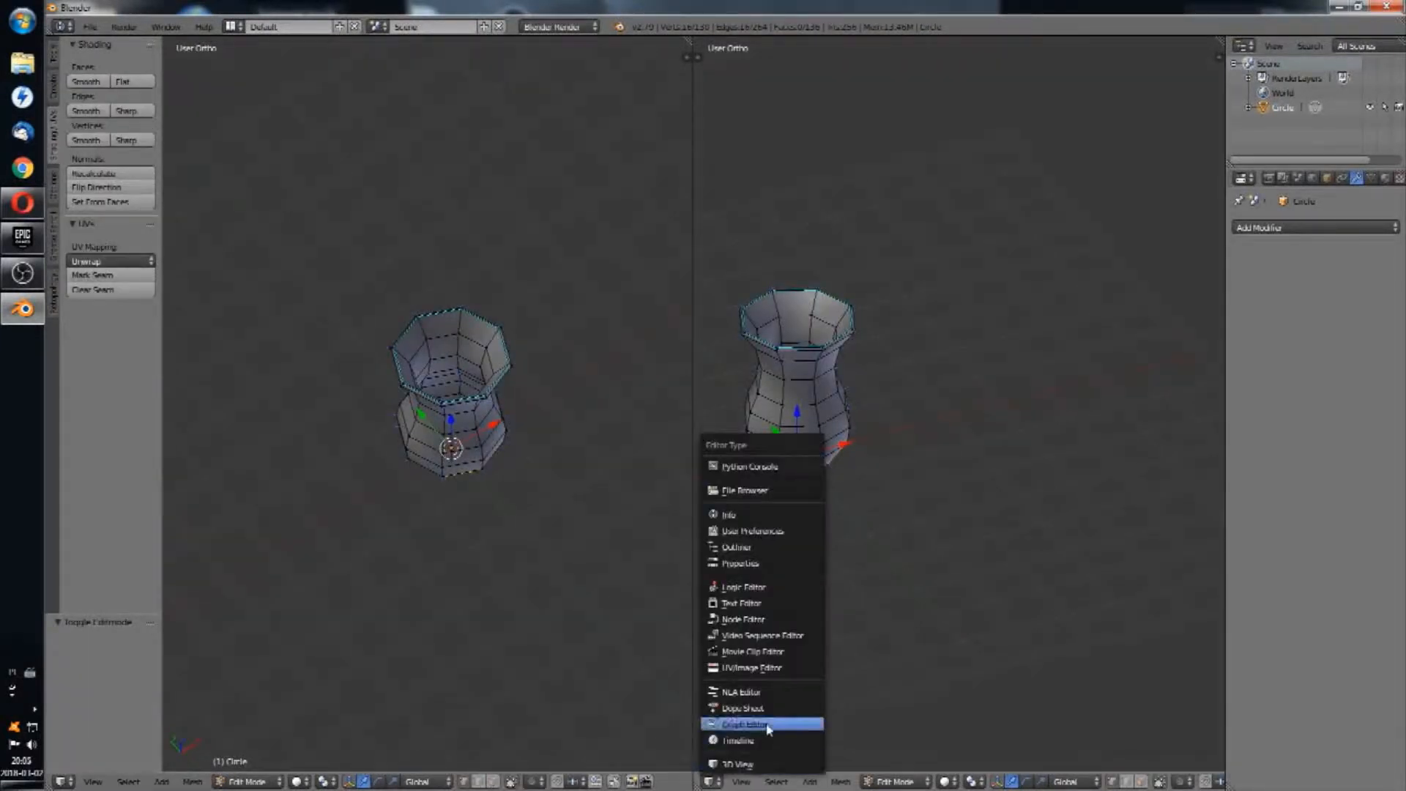
left_click(776, 670)
scroll(849, 513, "up", 4)
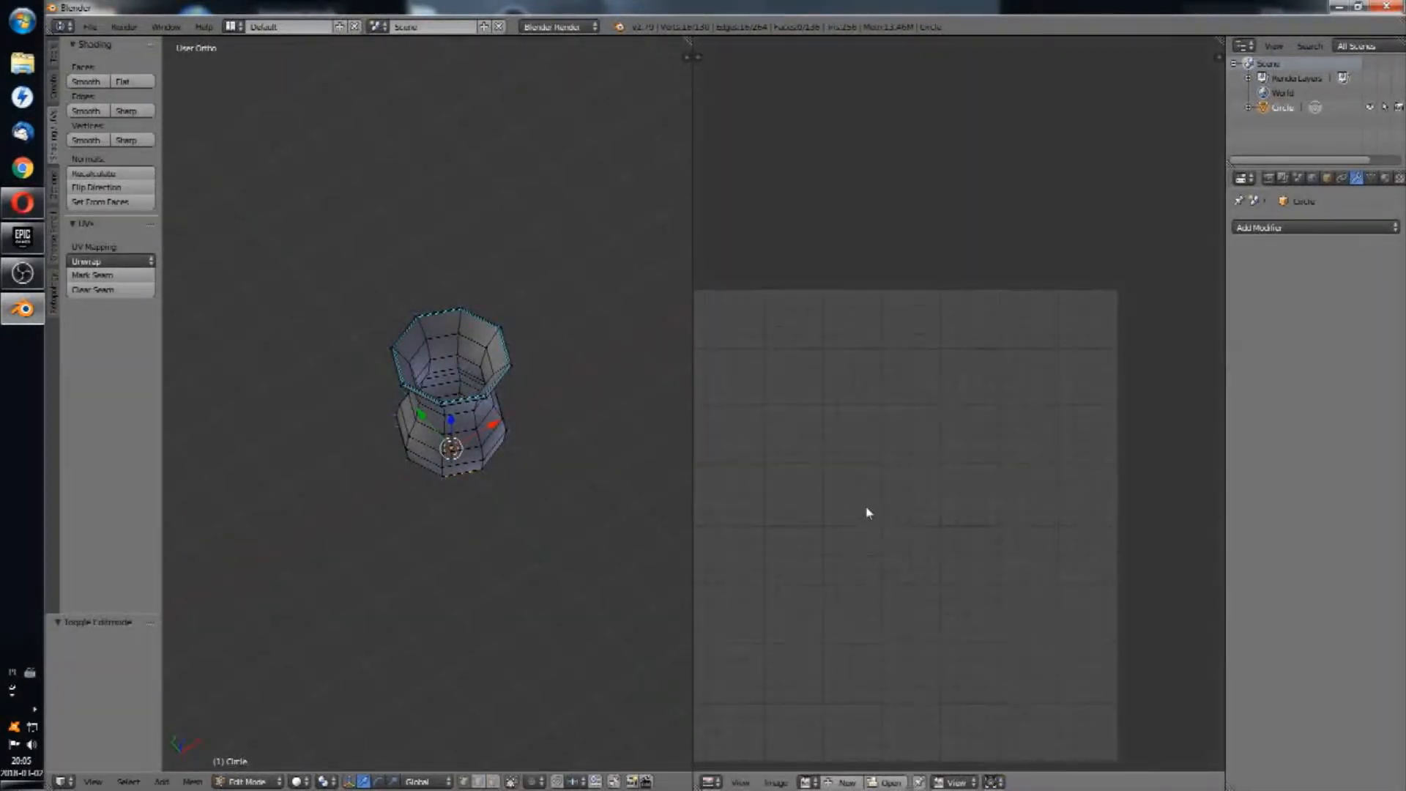
middle_click_drag(867, 508, 926, 430)
Step: Mark the edge loop around the vase's outer base as a seam
middle_click_drag(514, 421, 496, 358)
scroll(471, 435, "up", 6)
right_click(478, 284, "alt")
middle_click_drag(506, 419, 502, 362)
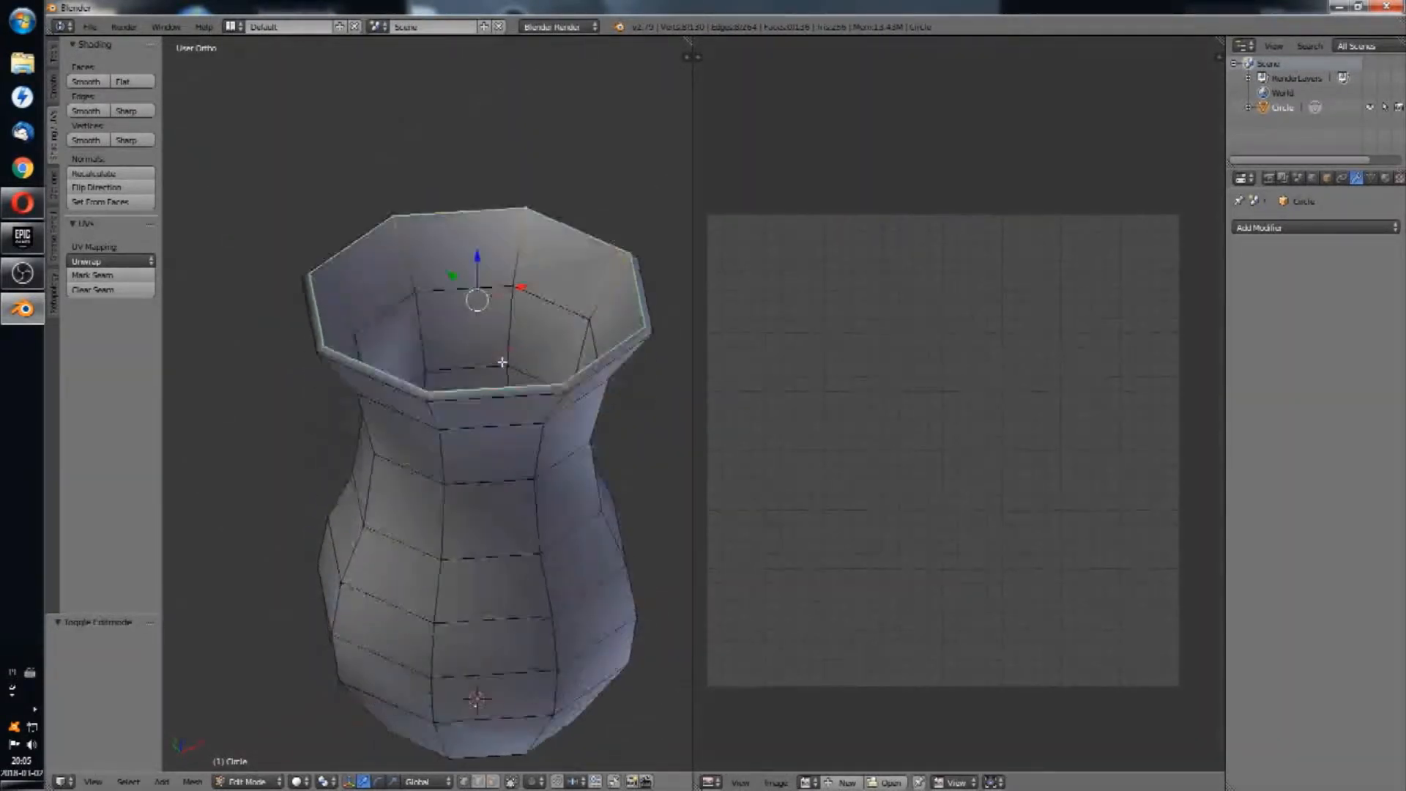
key("n")
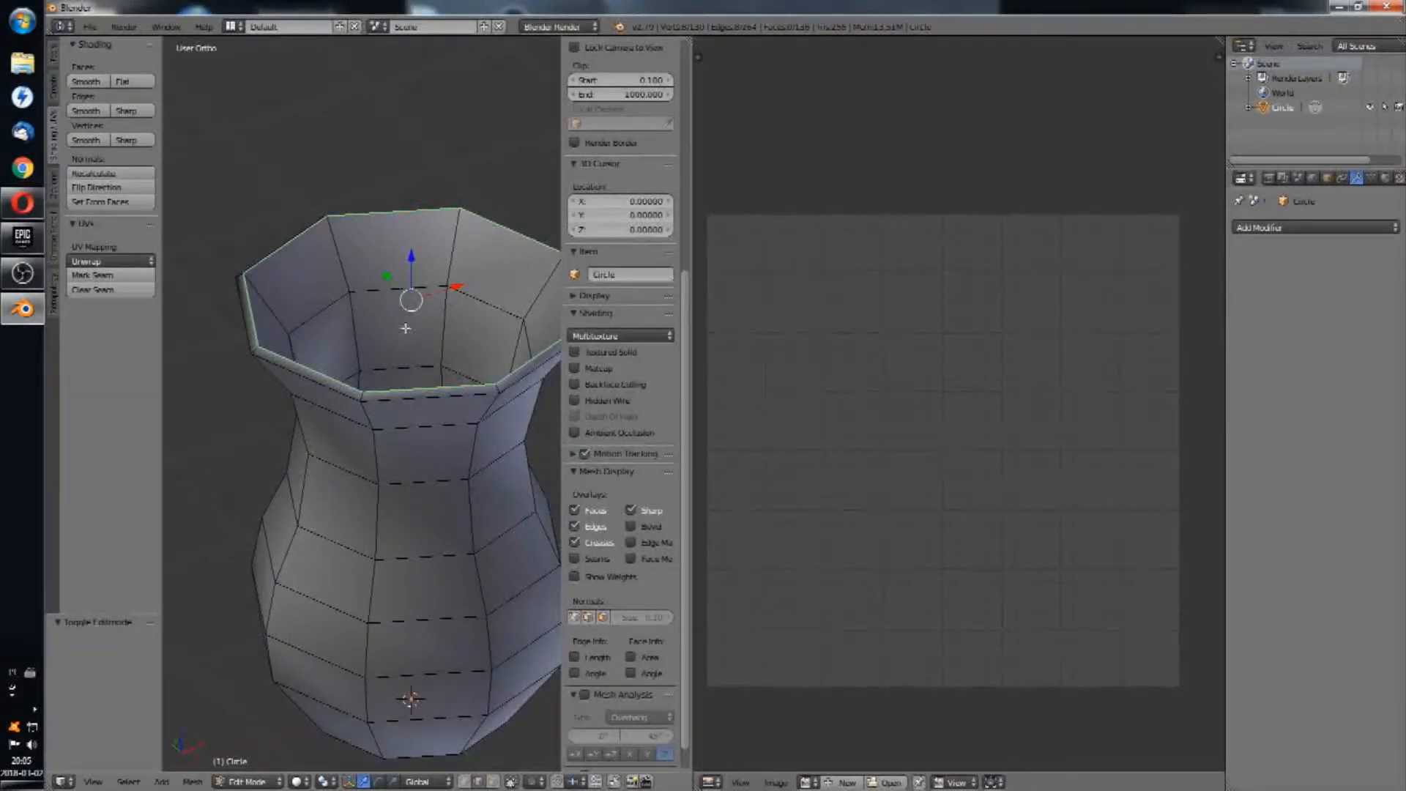
middle_click_drag(406, 328, 401, 185)
right_click(432, 524, "alt")
middle_click_drag(427, 237, 419, 373)
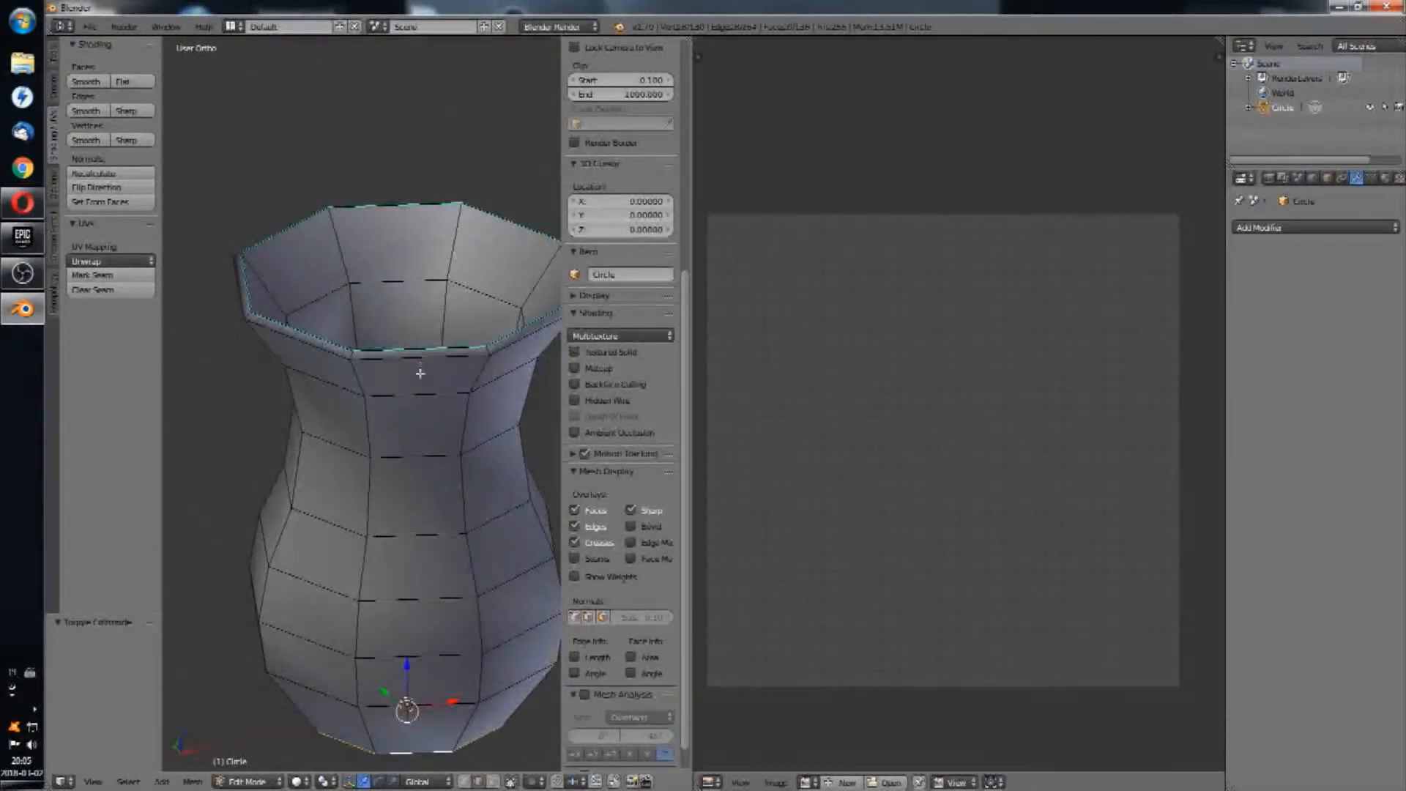
middle_click_drag(386, 322, 443, 150, "shift")
left_click(92, 275)
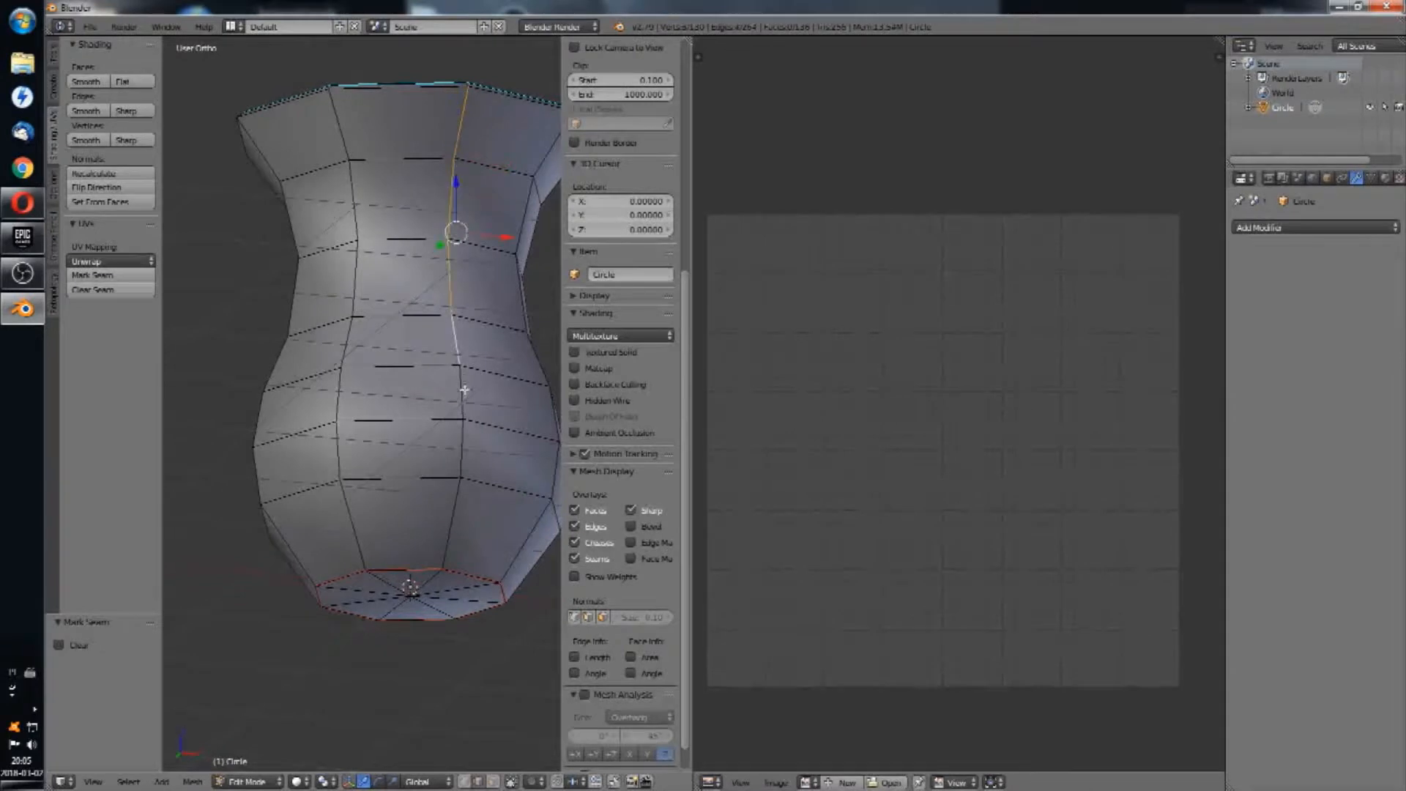
Step: Mark the vertical edge line and the inner bottom edge loop as seams, and unwrap the whole vase
middle_click_drag(457, 507, 396, 450)
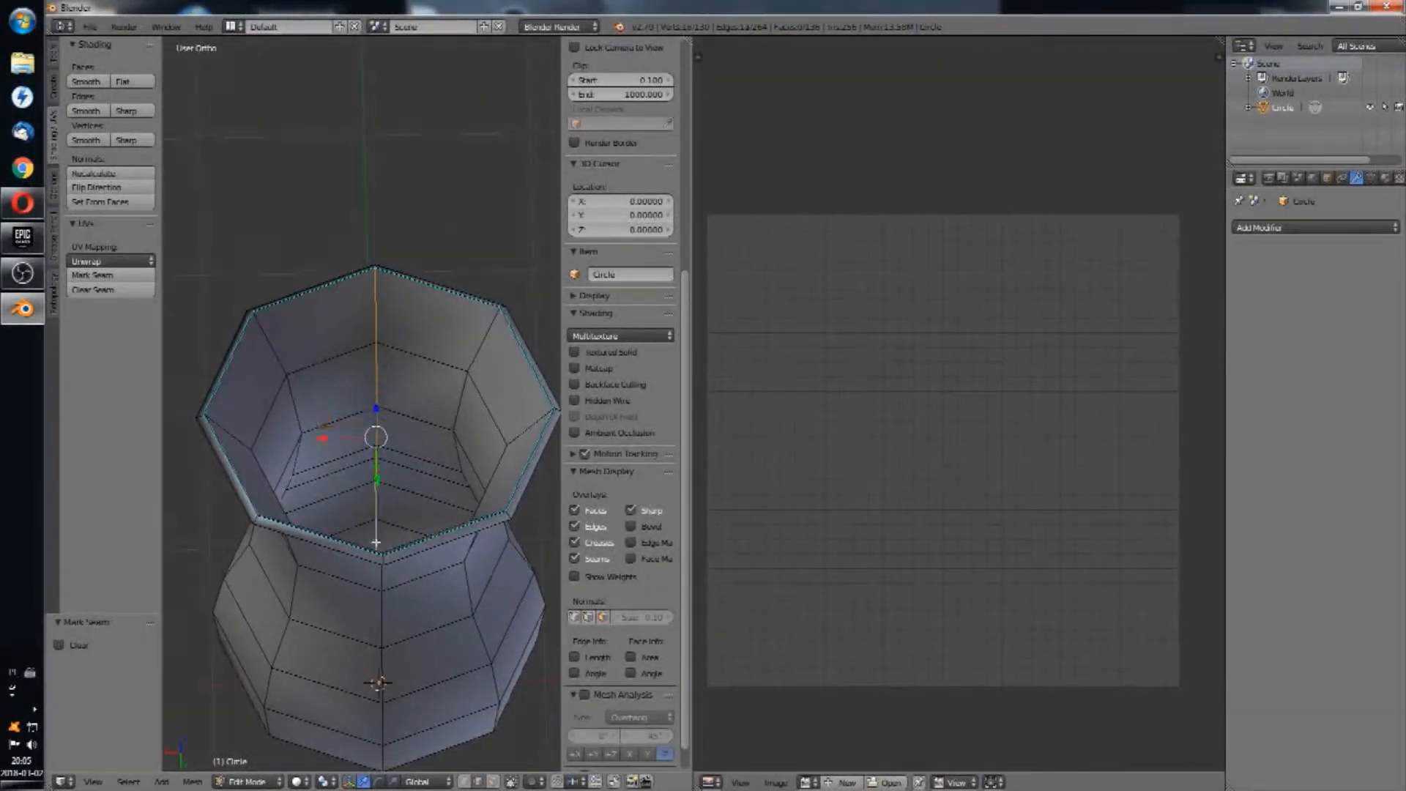
middle_click_drag(376, 543, 333, 469)
left_click(112, 278)
middle_click_drag(320, 340, 418, 383, "shift")
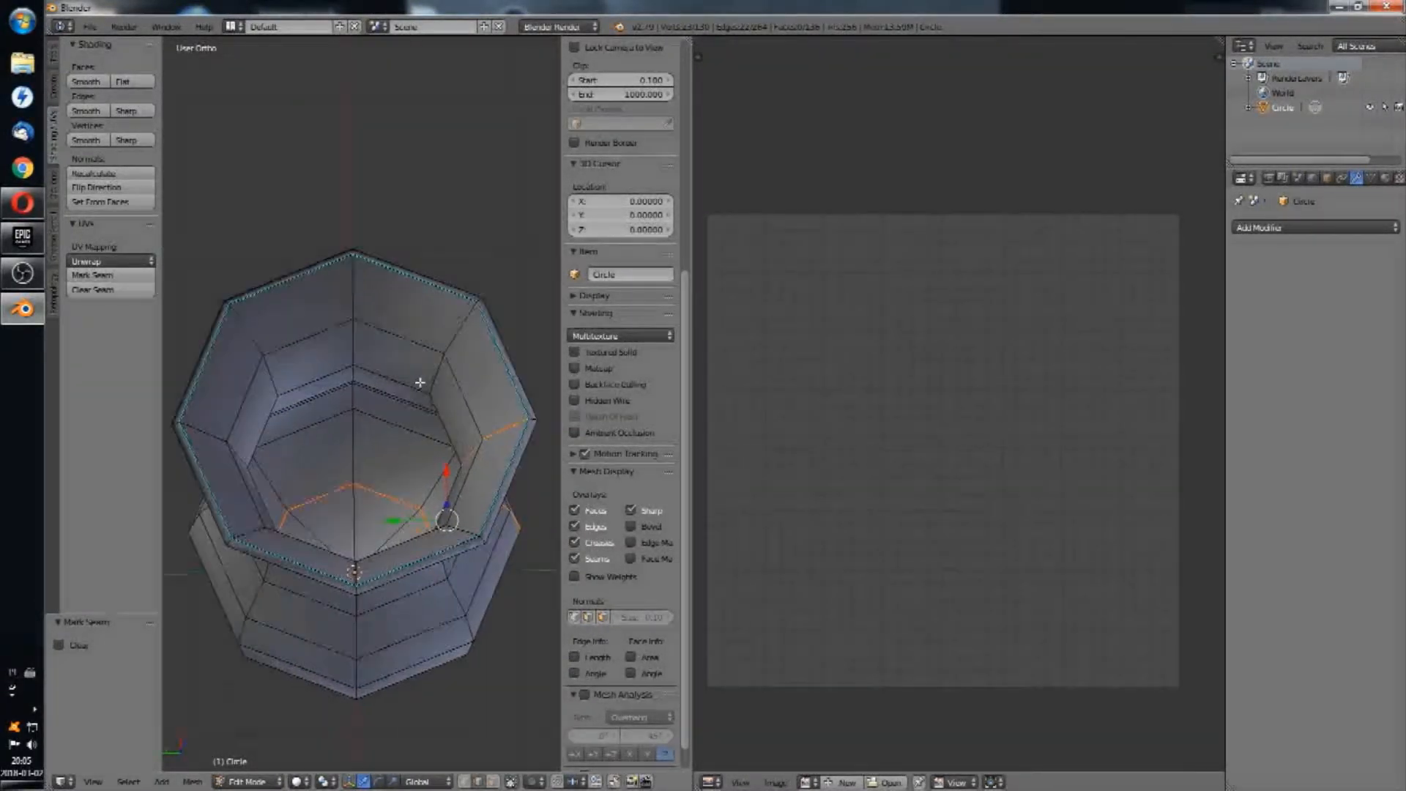
key("a")
key("u")
left_click(399, 382)
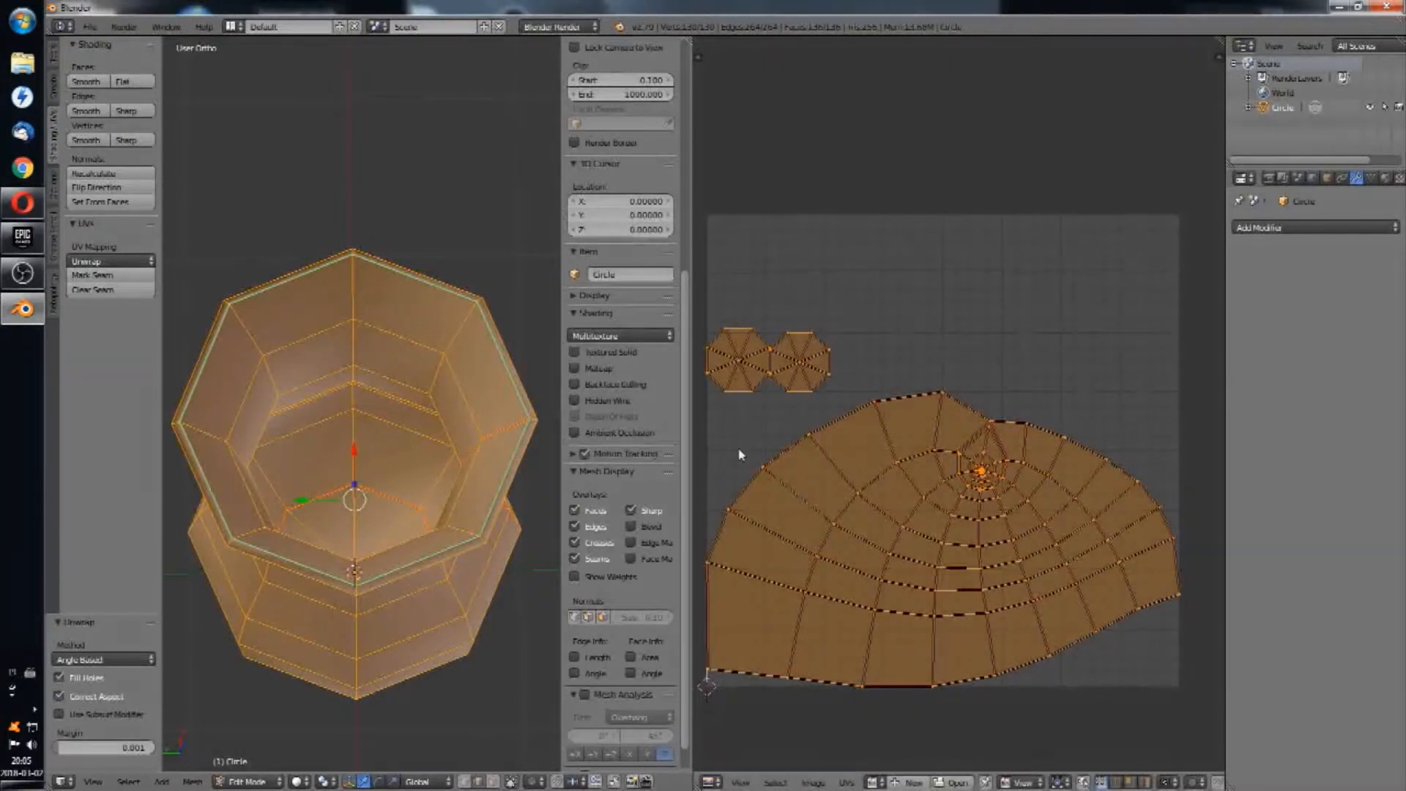
Step: Mark the edge loop around the vase's rim as a seam and unwrap the whole mesh again
middle_click_drag(464, 425, 430, 417)
key("a")
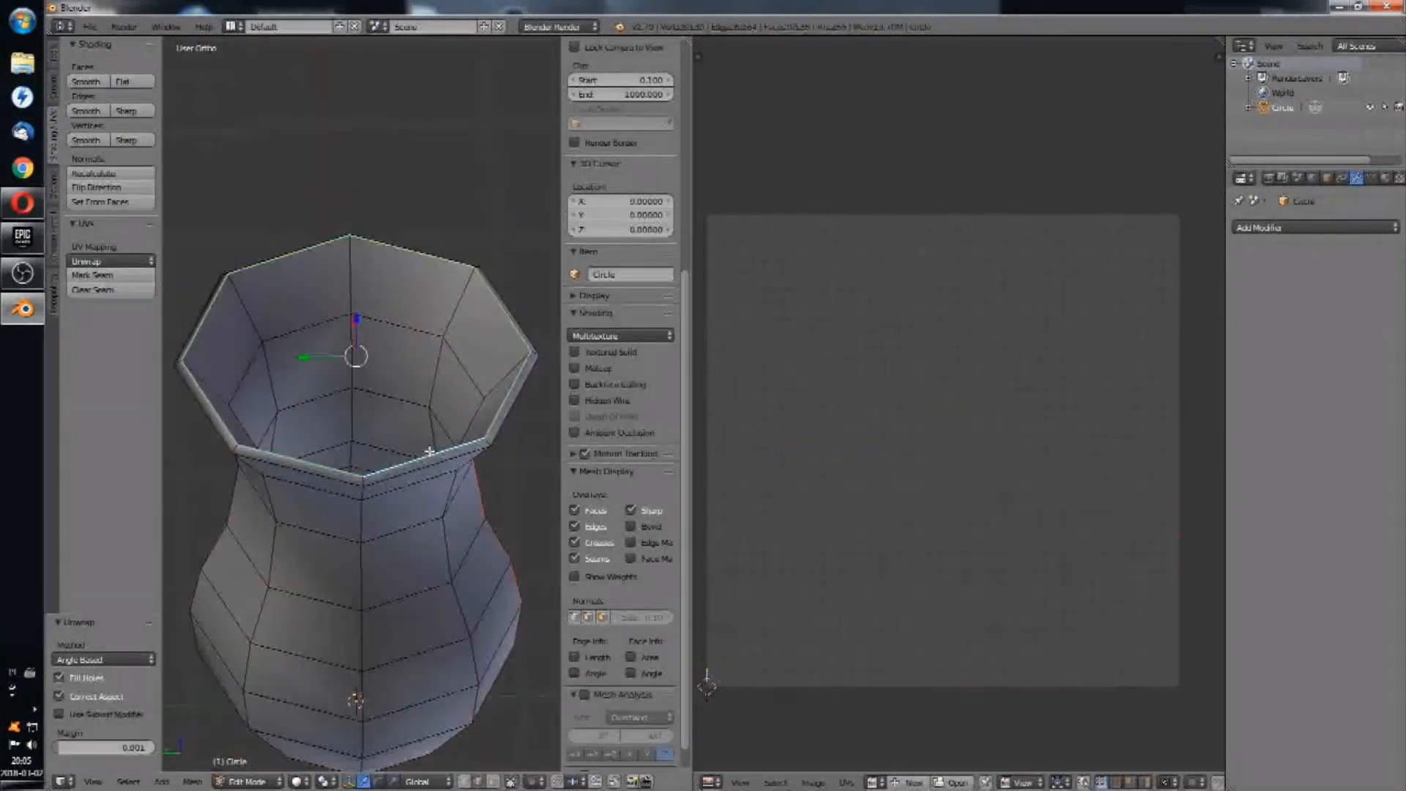
key("a")
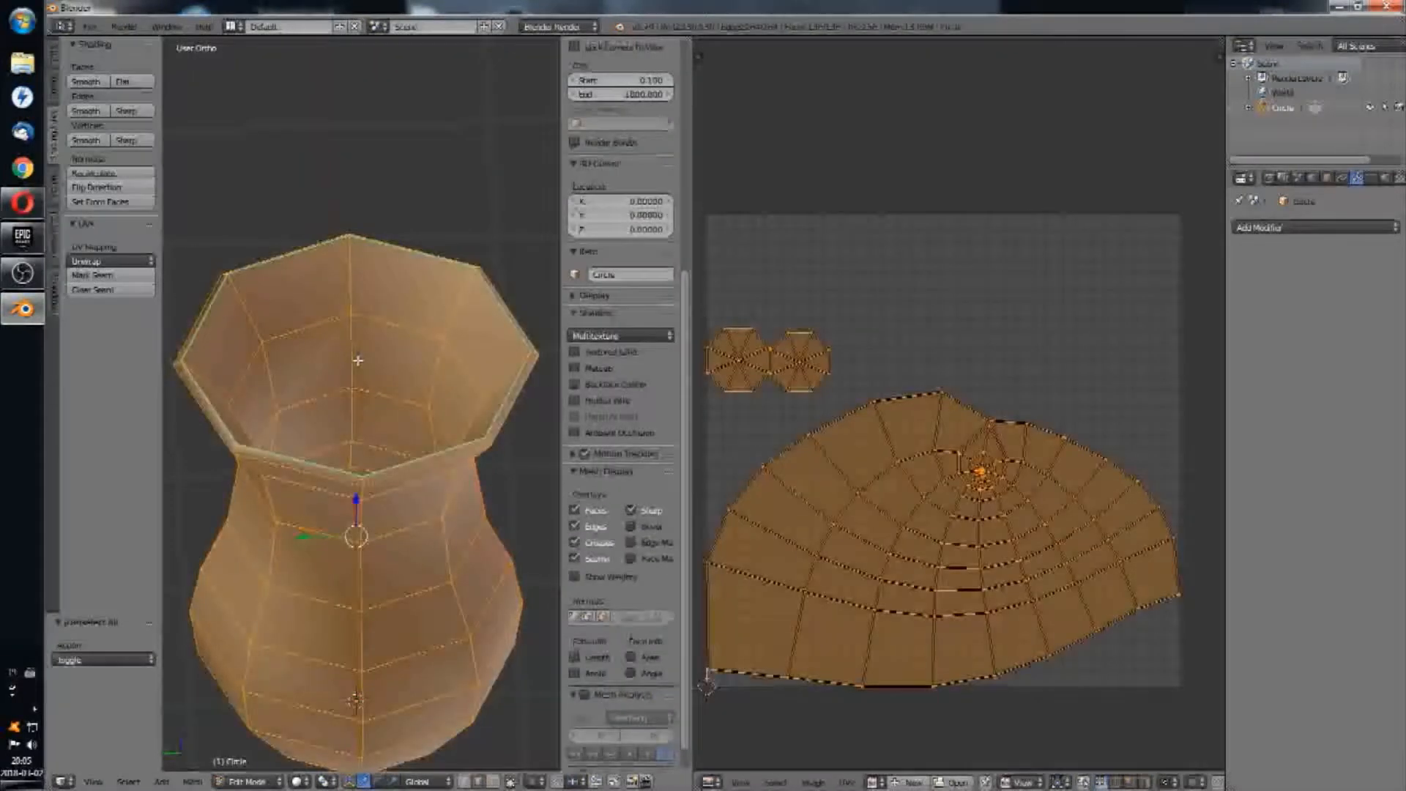
key("u")
left_click(359, 362)
Step: Mark the outer base edge loop as a seam once more and redo the unwrap of all faces
middle_click_drag(415, 465, 406, 293)
right_click(400, 580, "alt")
left_click(110, 275)
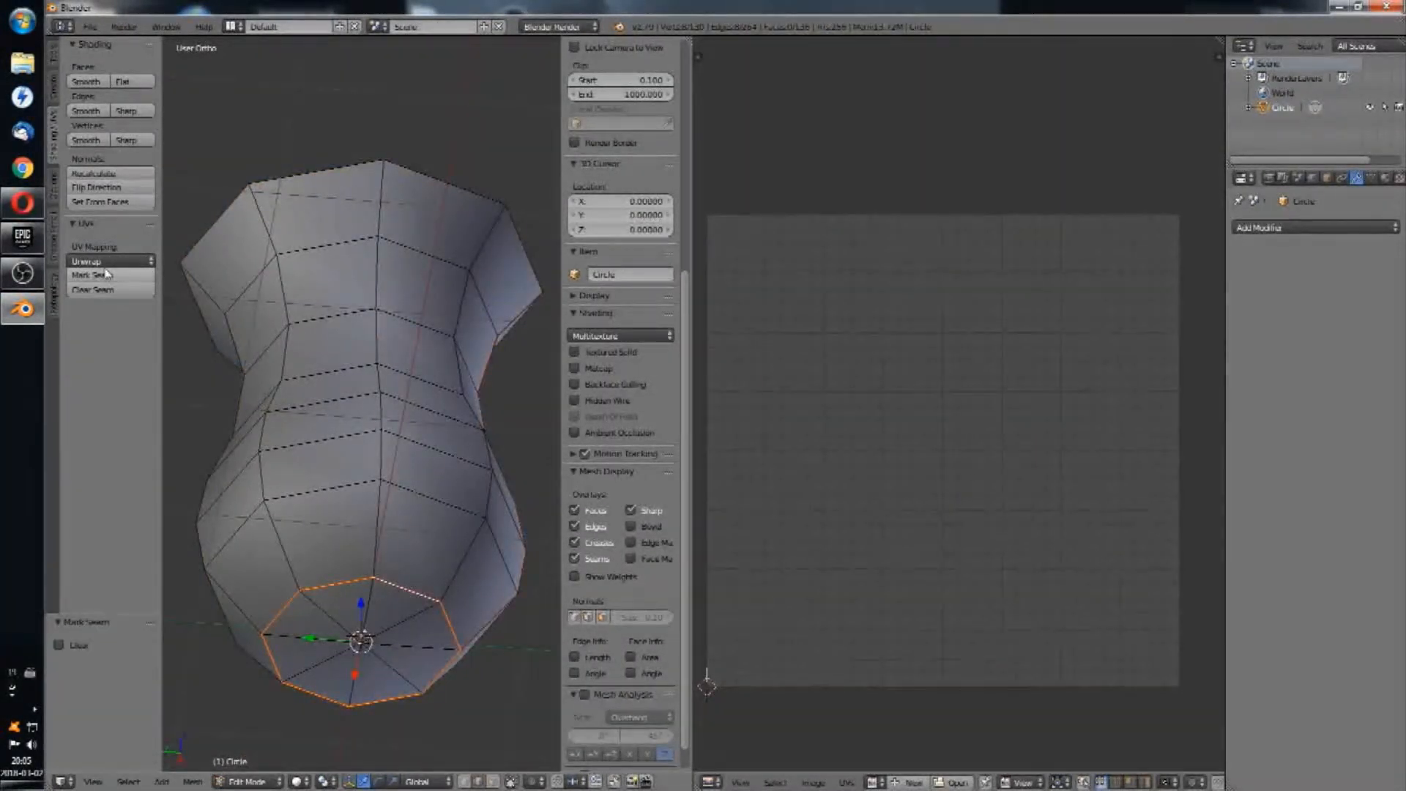
key("a")
key("u")
left_click(335, 285)
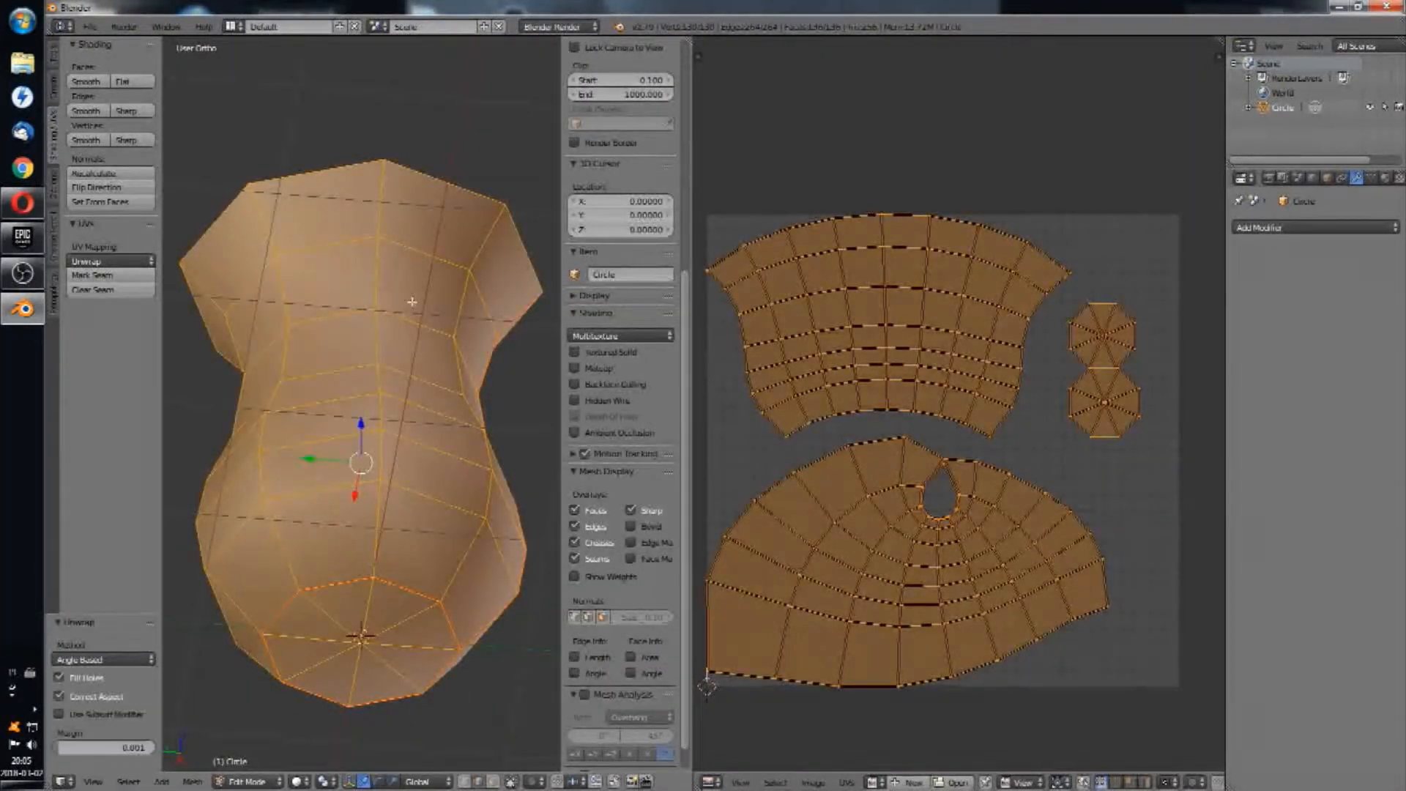
Step: Mark a vertical edge line from rim to base on the vase's walls as a seam
middle_click_drag(413, 302, 553, 446)
key("a")
right_click(430, 328, "alt")
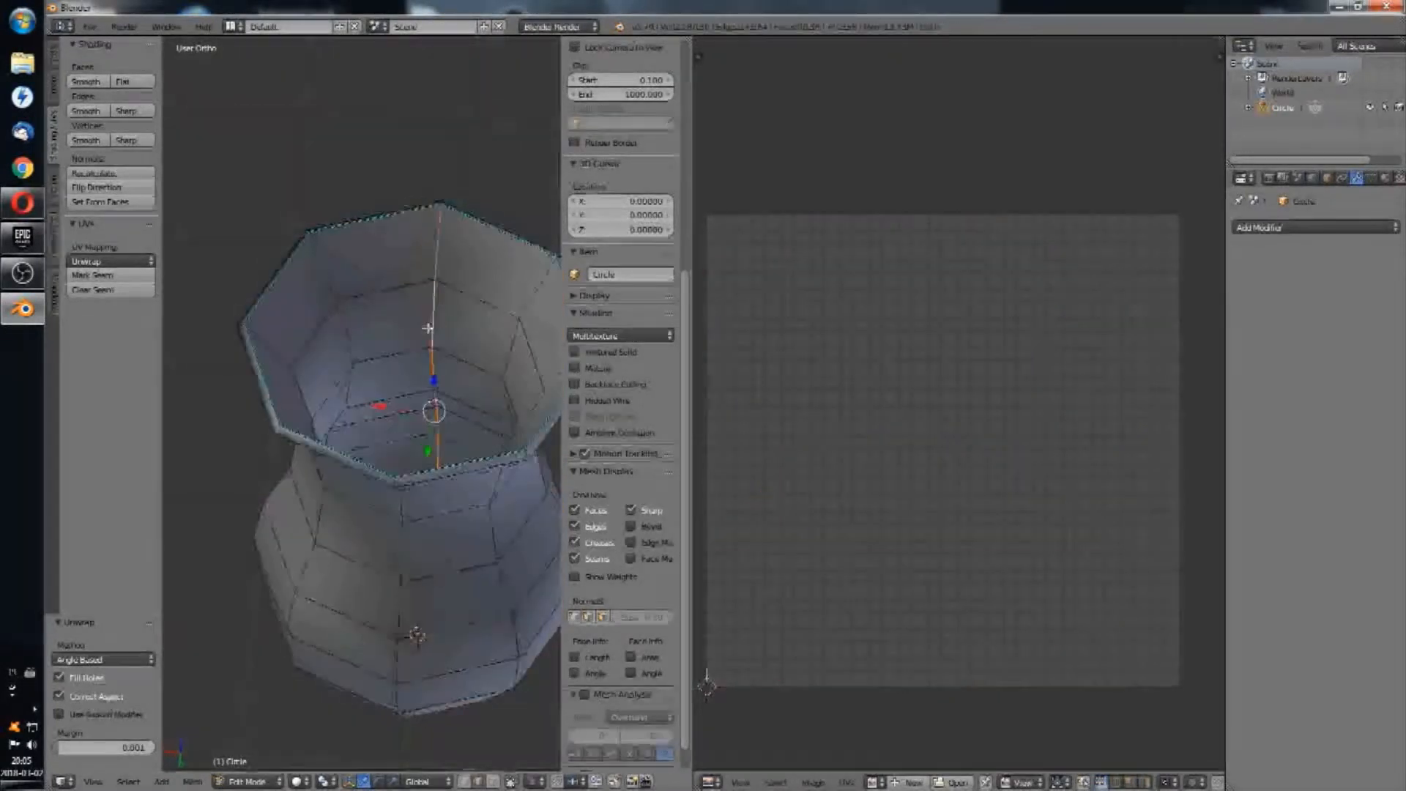
middle_click_drag(430, 325, 194, 279)
left_click(116, 277)
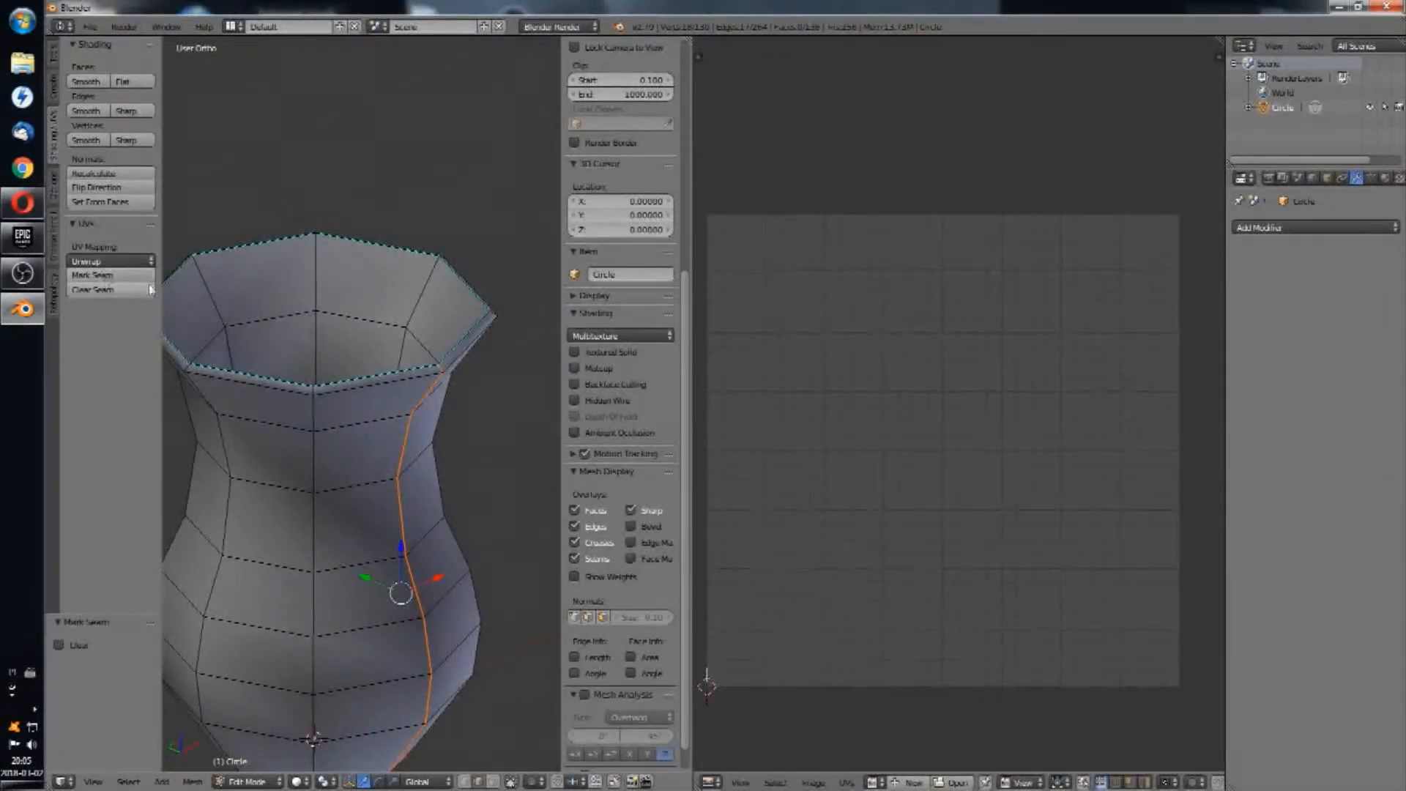
middle_click_drag(377, 410, 372, 212)
right_click(374, 597, "shift")
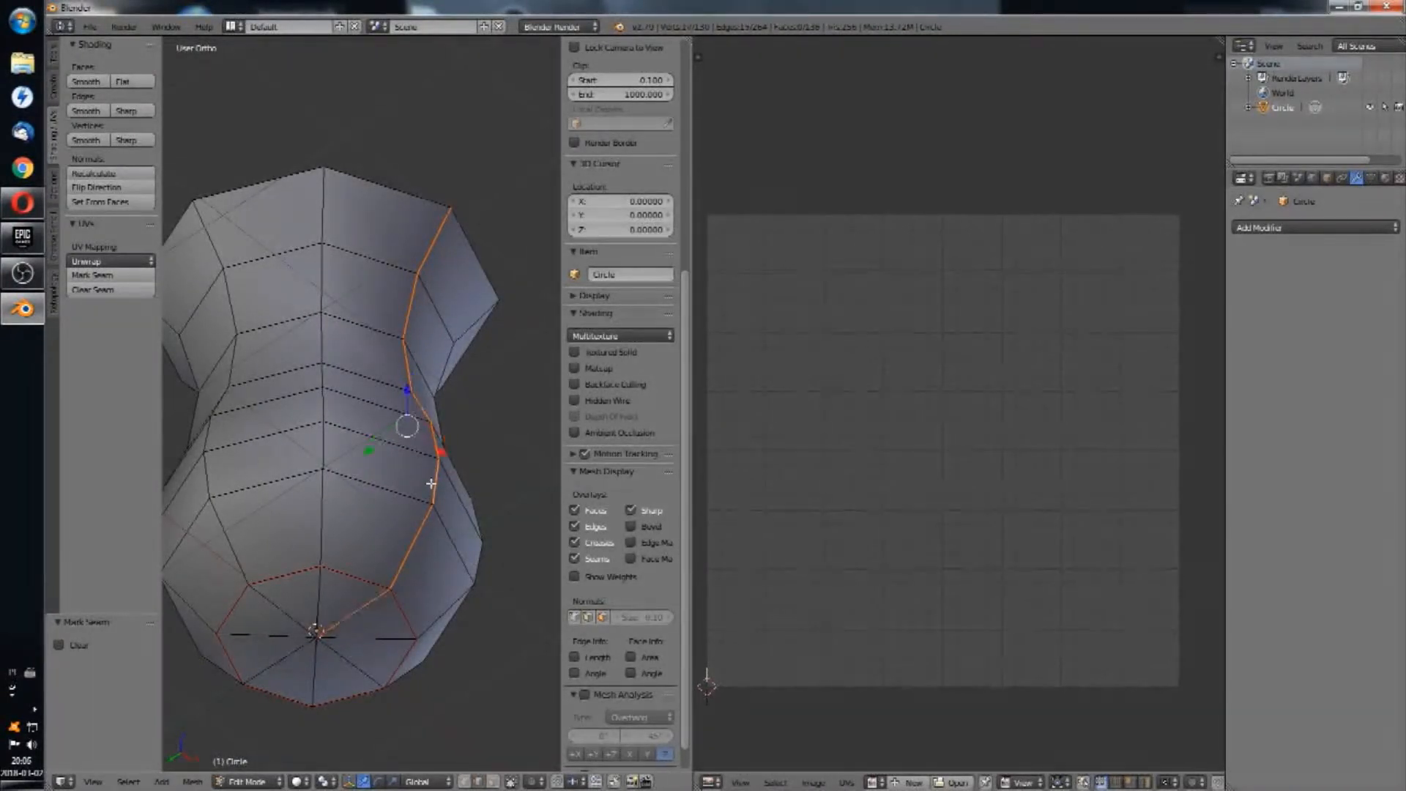
left_click(92, 278)
Step: Clear the seams from the radial edges across the outer and inner base, and unwrap the entire vase
right_click(350, 609)
middle_click_drag(337, 447, 418, 622)
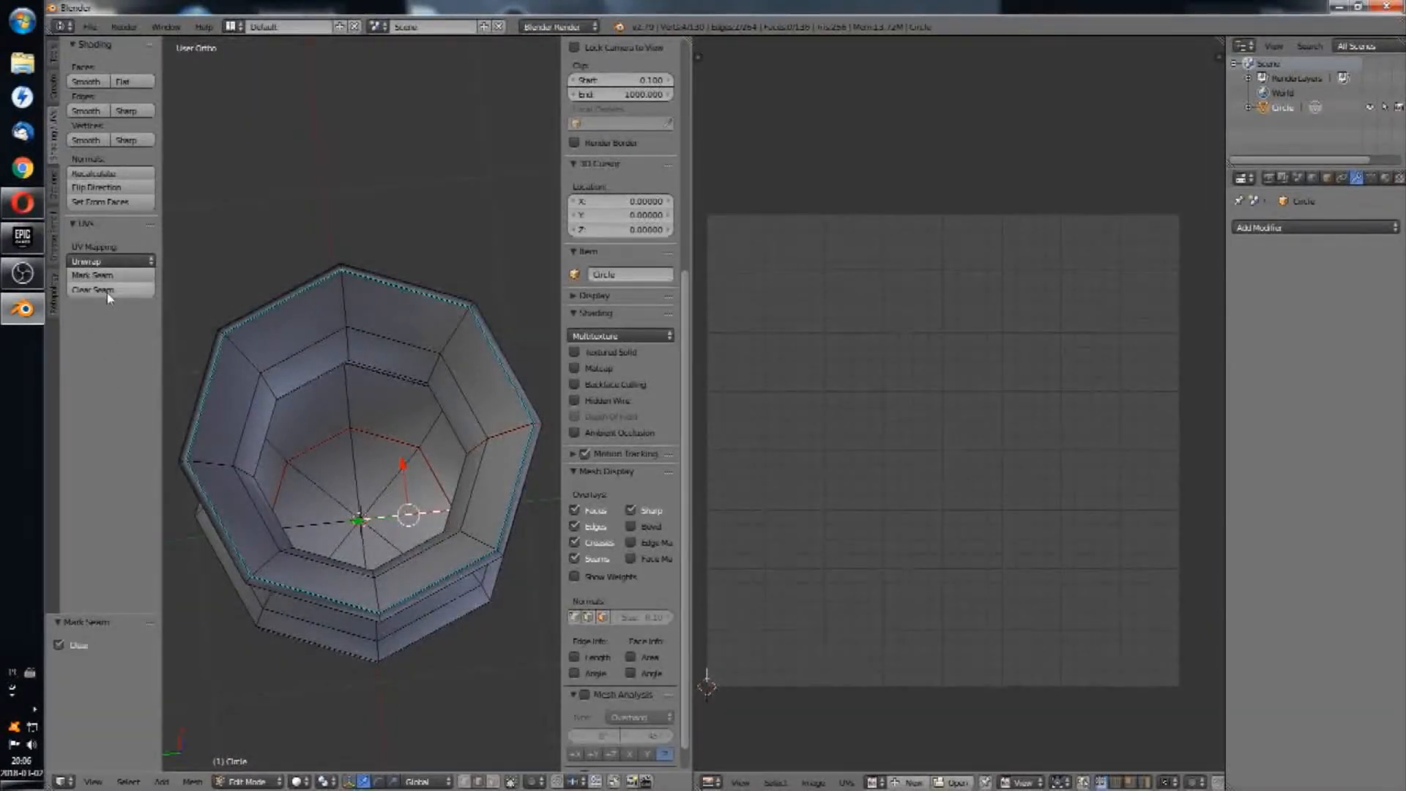
middle_click_drag(404, 446, 371, 421)
key("a")
key("a")
key("u")
left_click(371, 421)
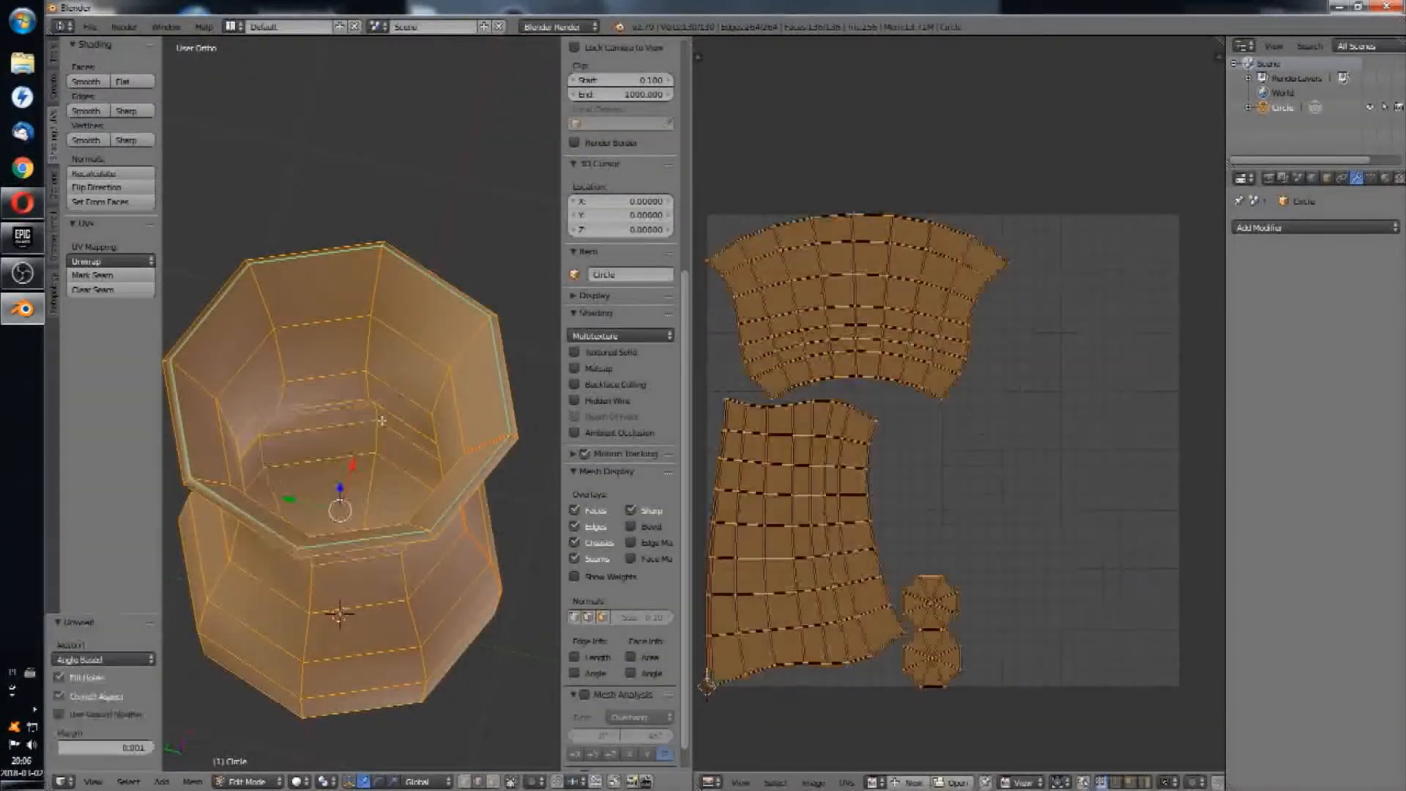
Step: Try to pack the vase's UV islands
middle_click_drag(827, 443, 906, 421)
right_click(928, 618)
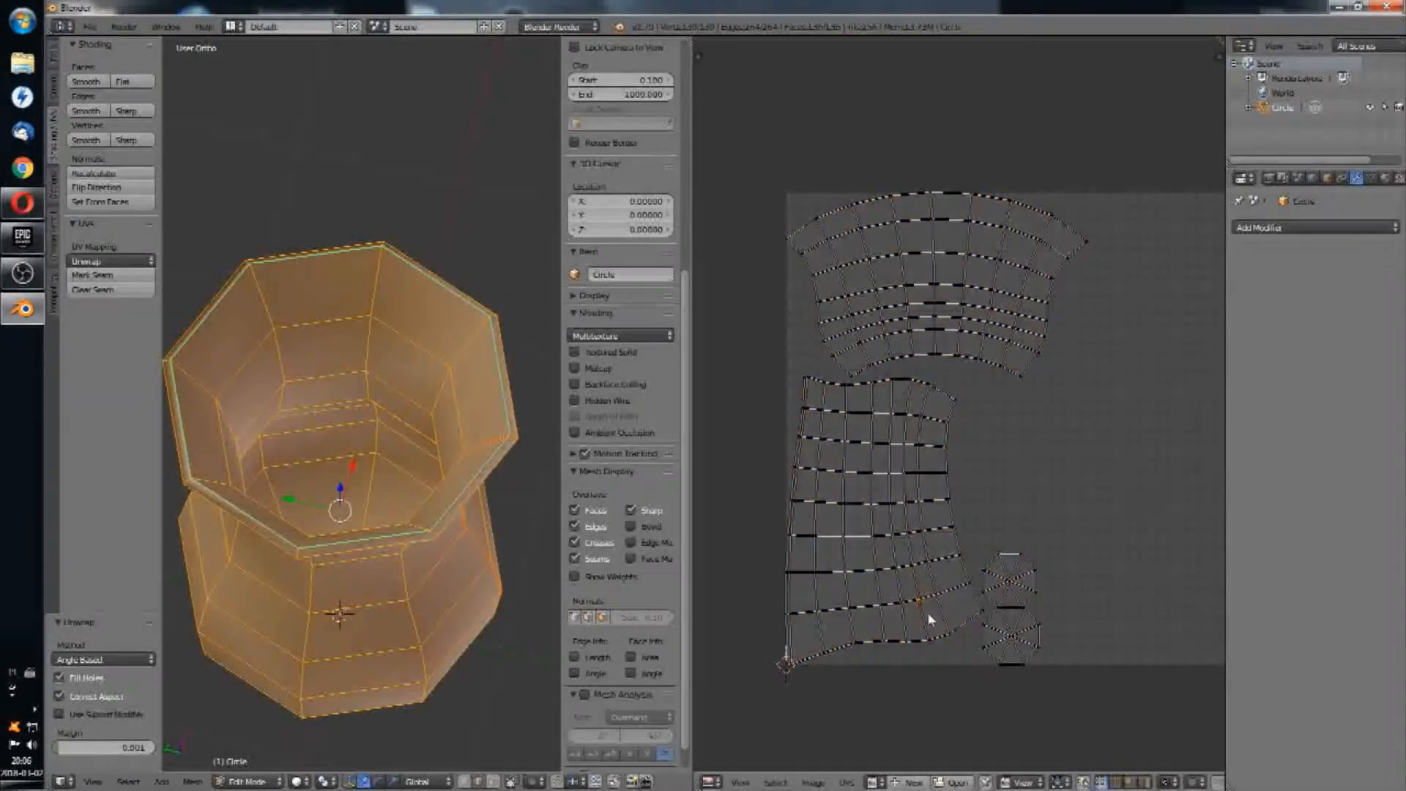
key("a")
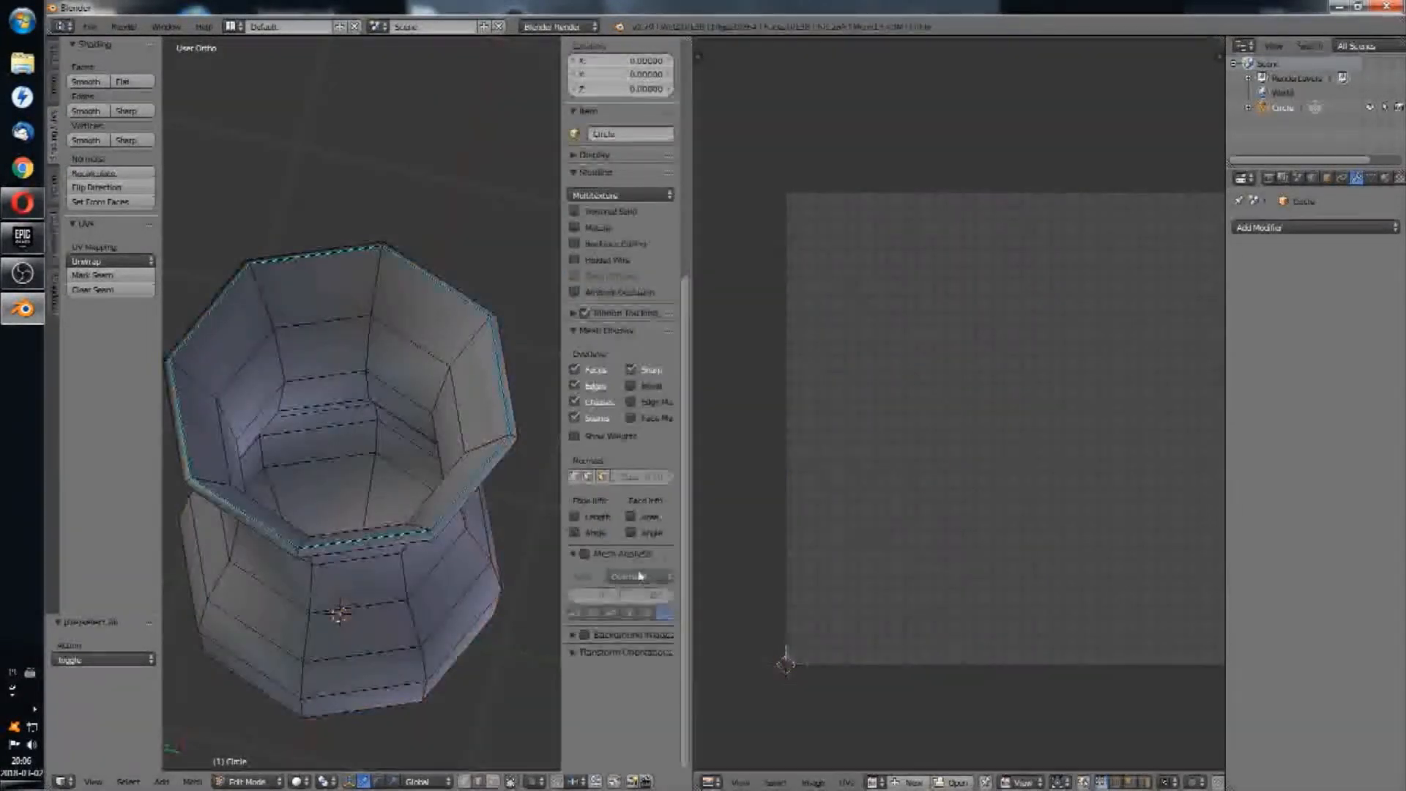
key("a")
left_click(847, 783)
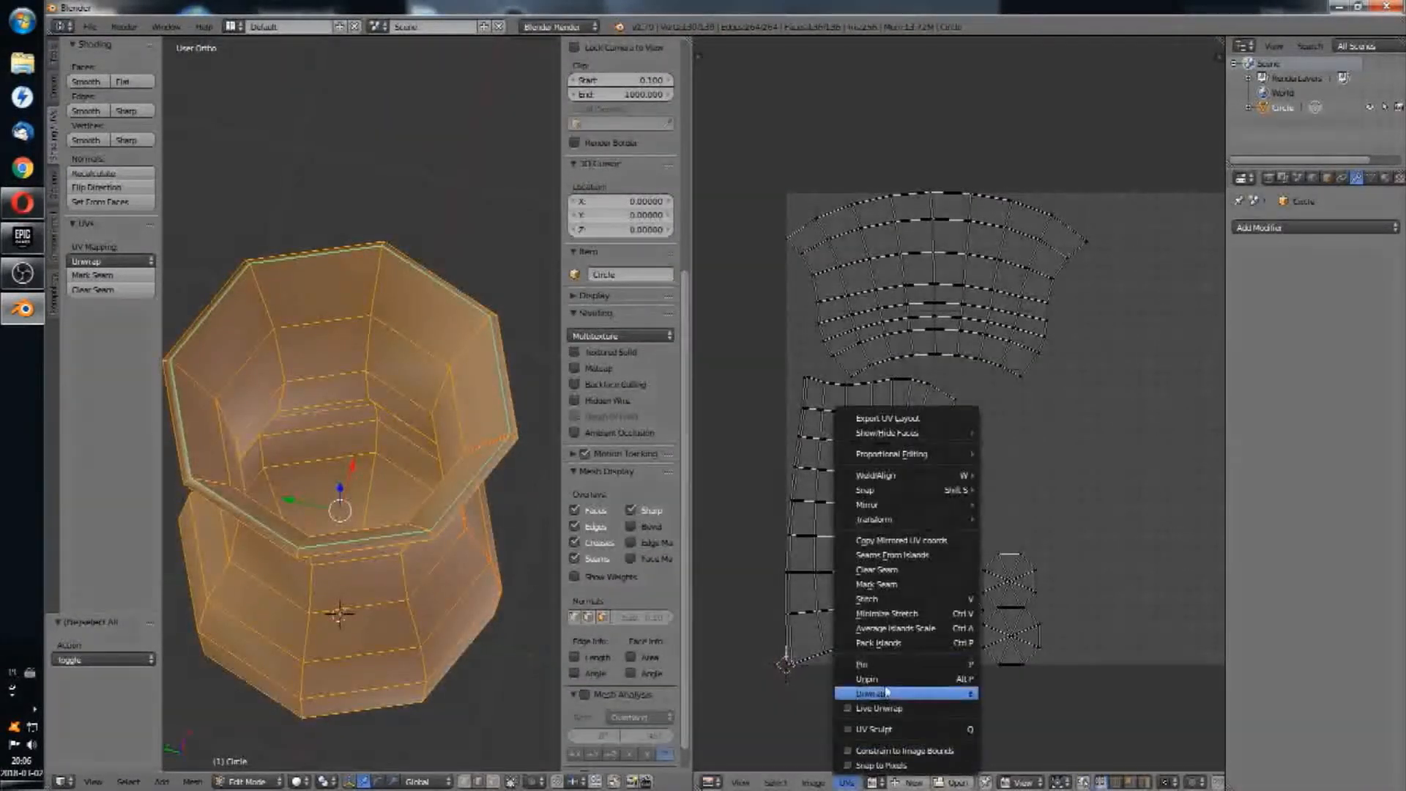
left_click(905, 648)
Step: Select all UVs and pack the islands with a margin of 0.164
key("a")
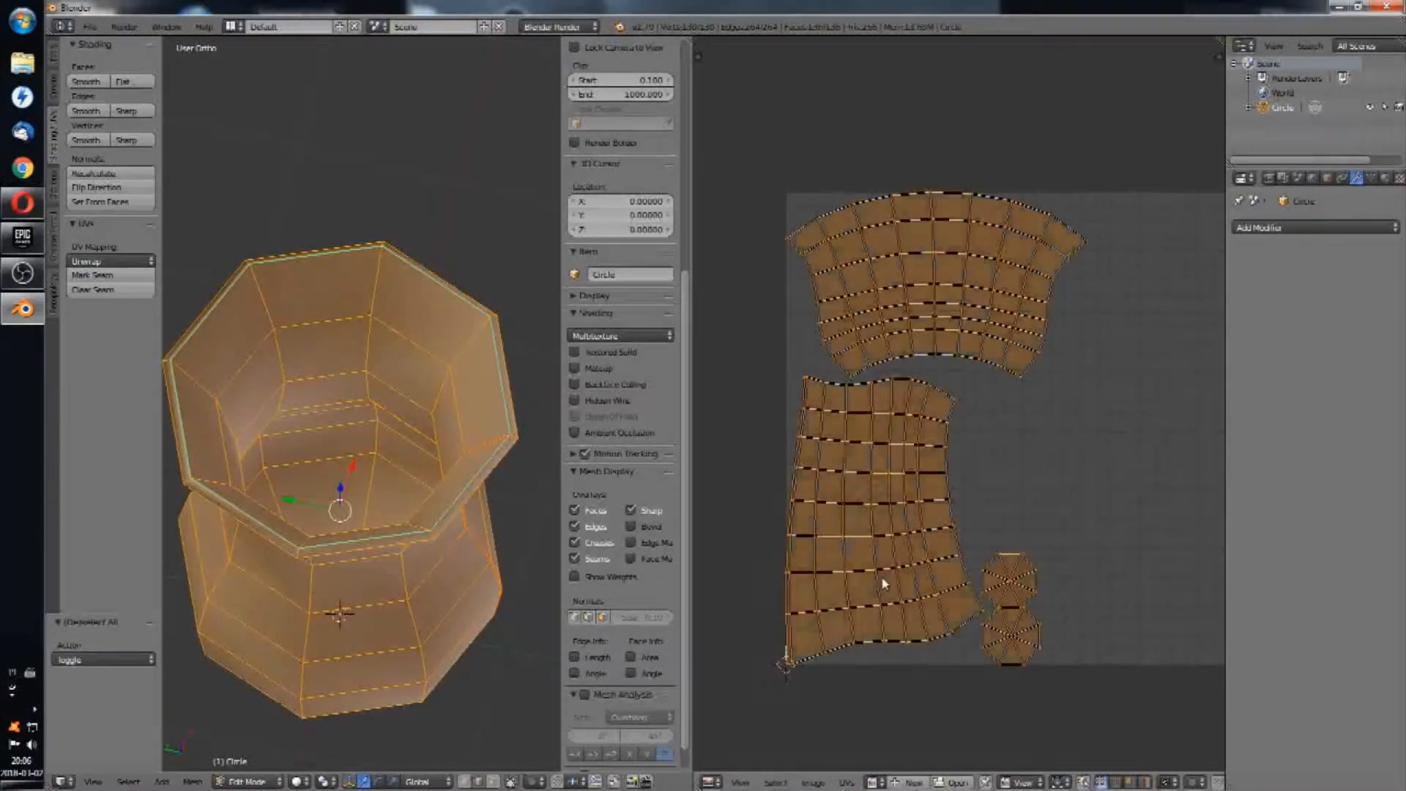
left_click(845, 781)
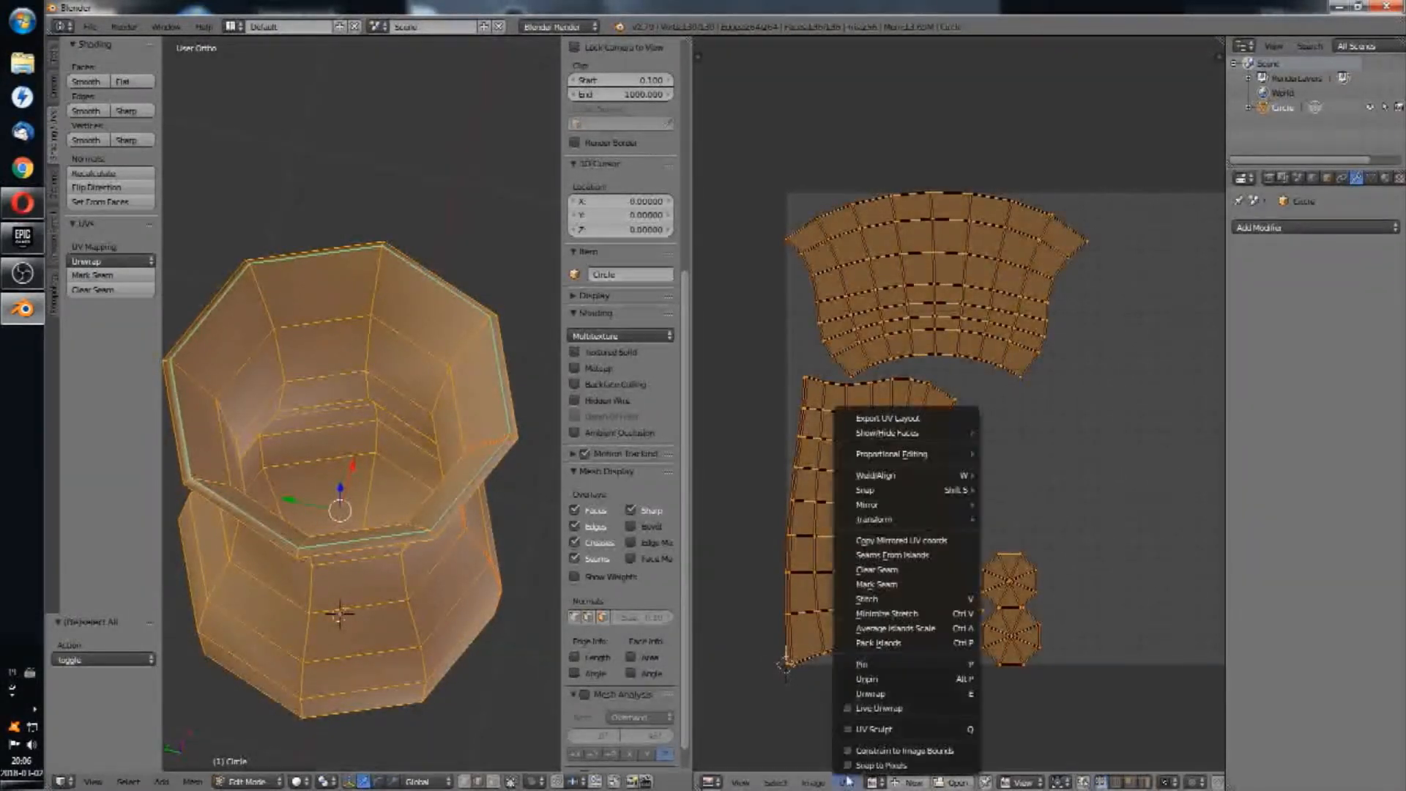
left_click(879, 643)
left_click_drag(83, 685, 128, 685)
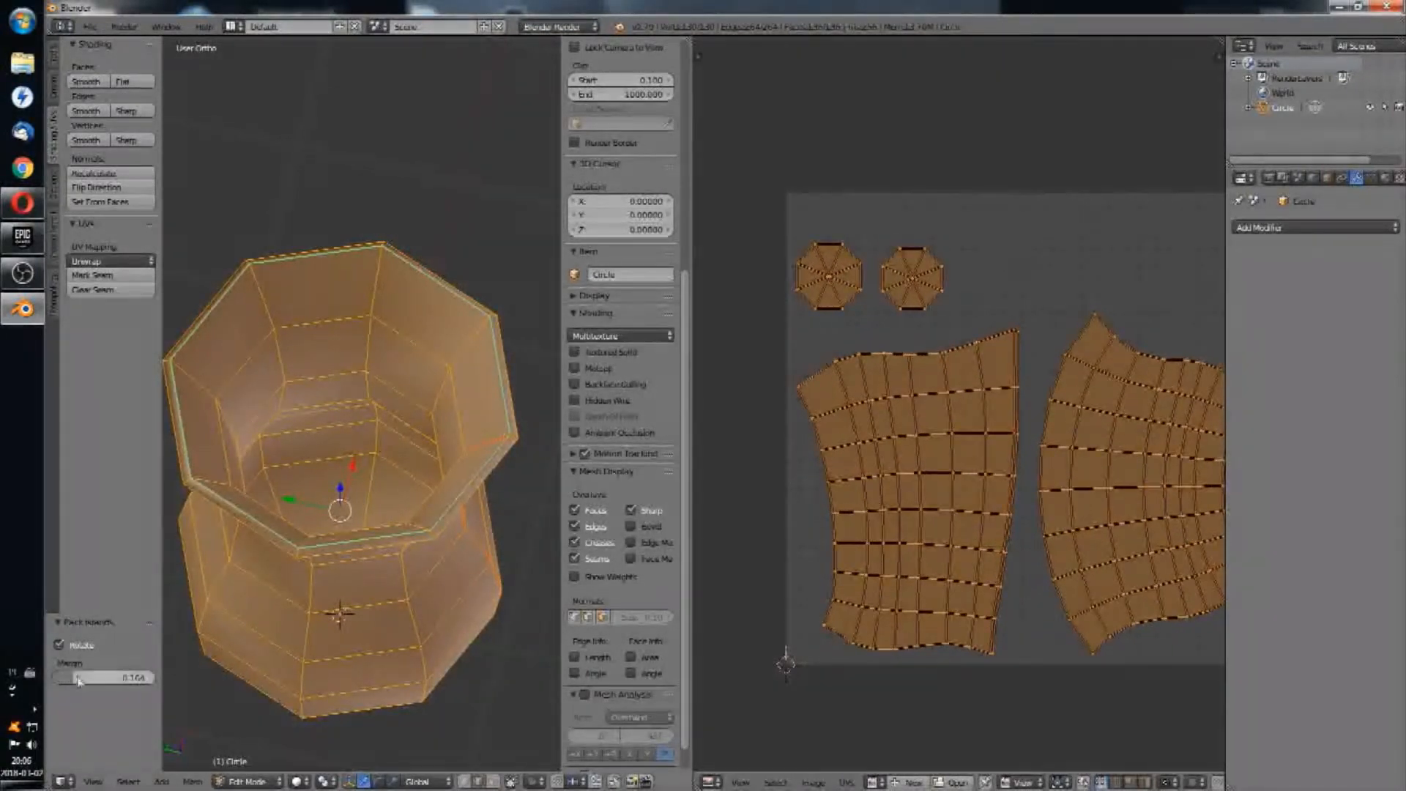
middle_click_drag(900, 440, 849, 386)
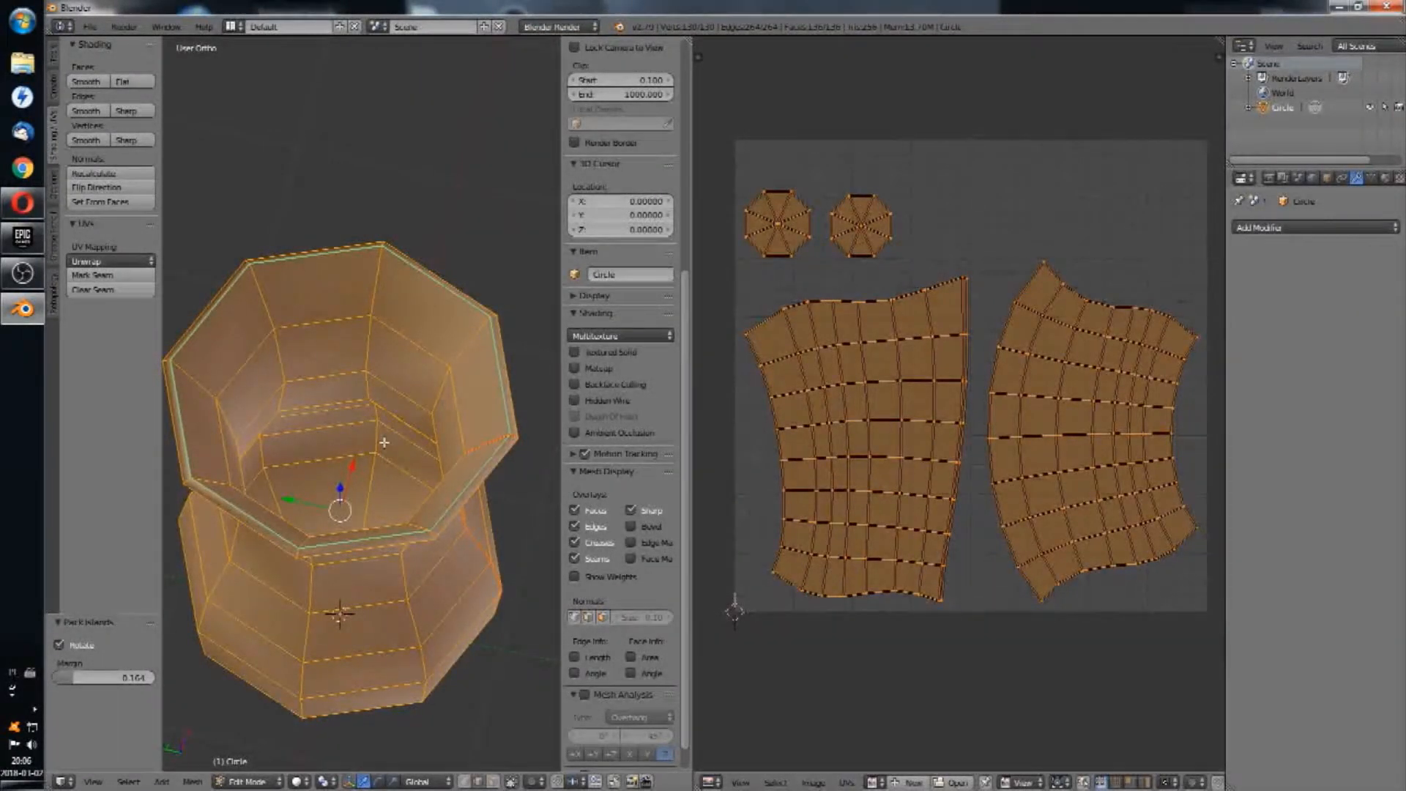
Step: Create a new image for the UV layout with the generated type UV Grid
key("n")
left_click(905, 783)
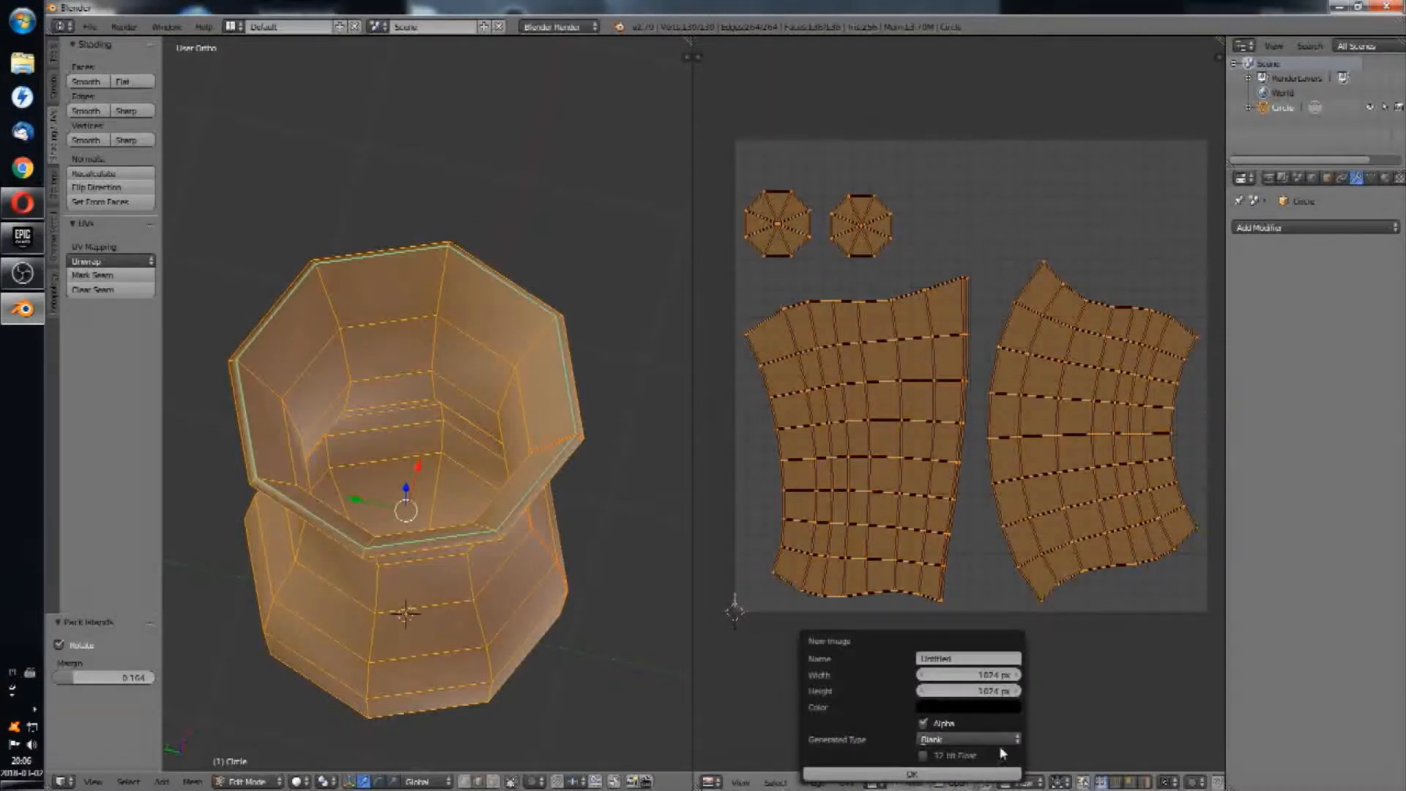
left_click(964, 740)
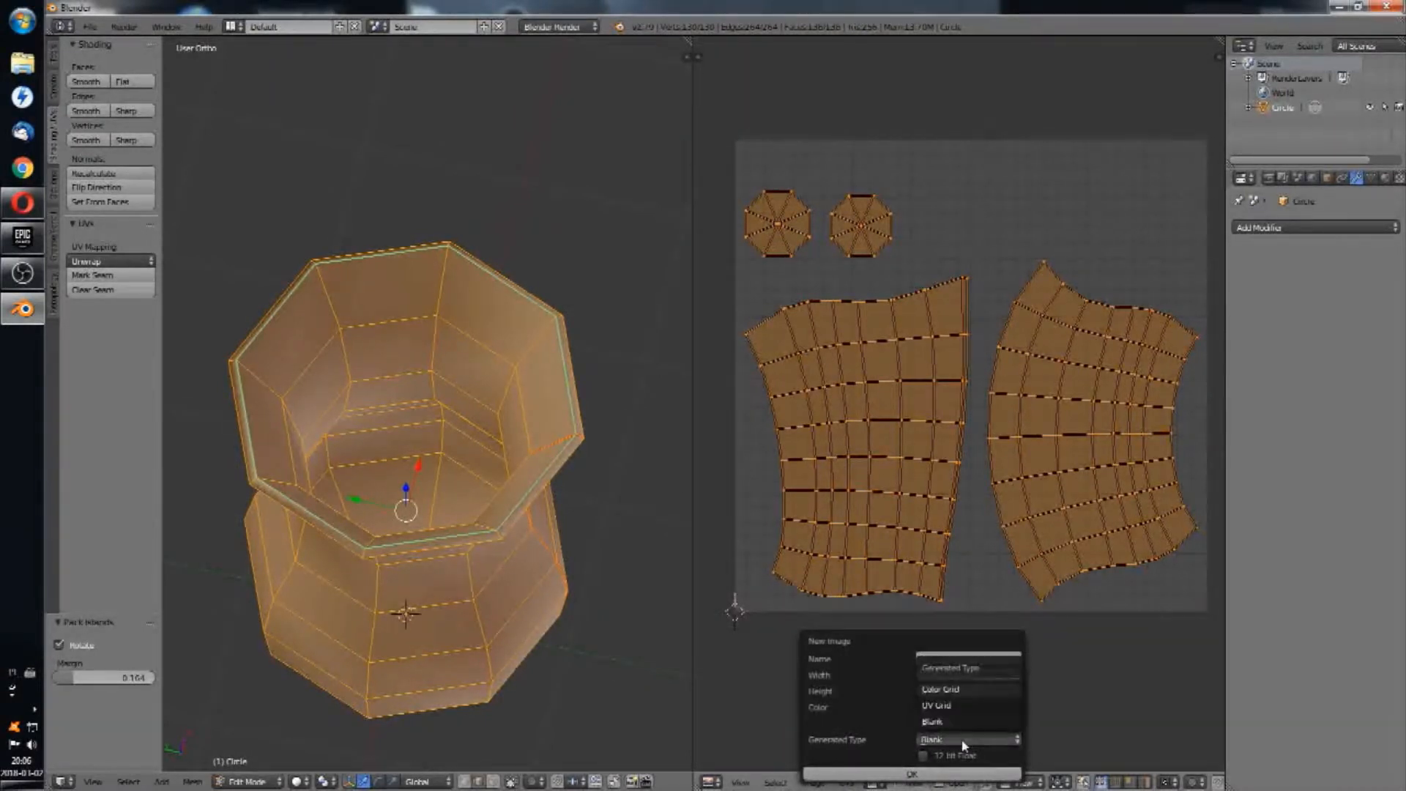
left_click(963, 725)
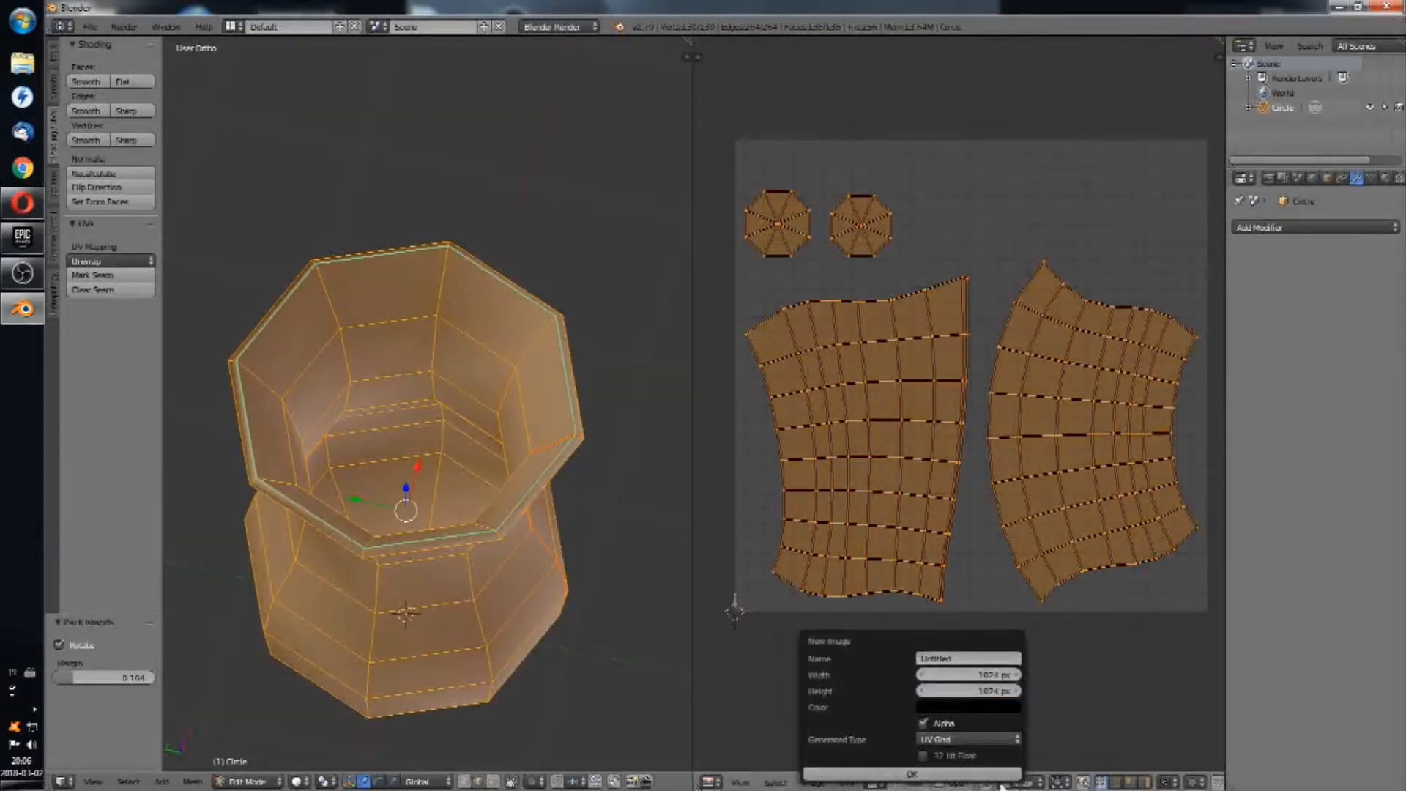
left_click(948, 775)
scroll(927, 522, "down", 8)
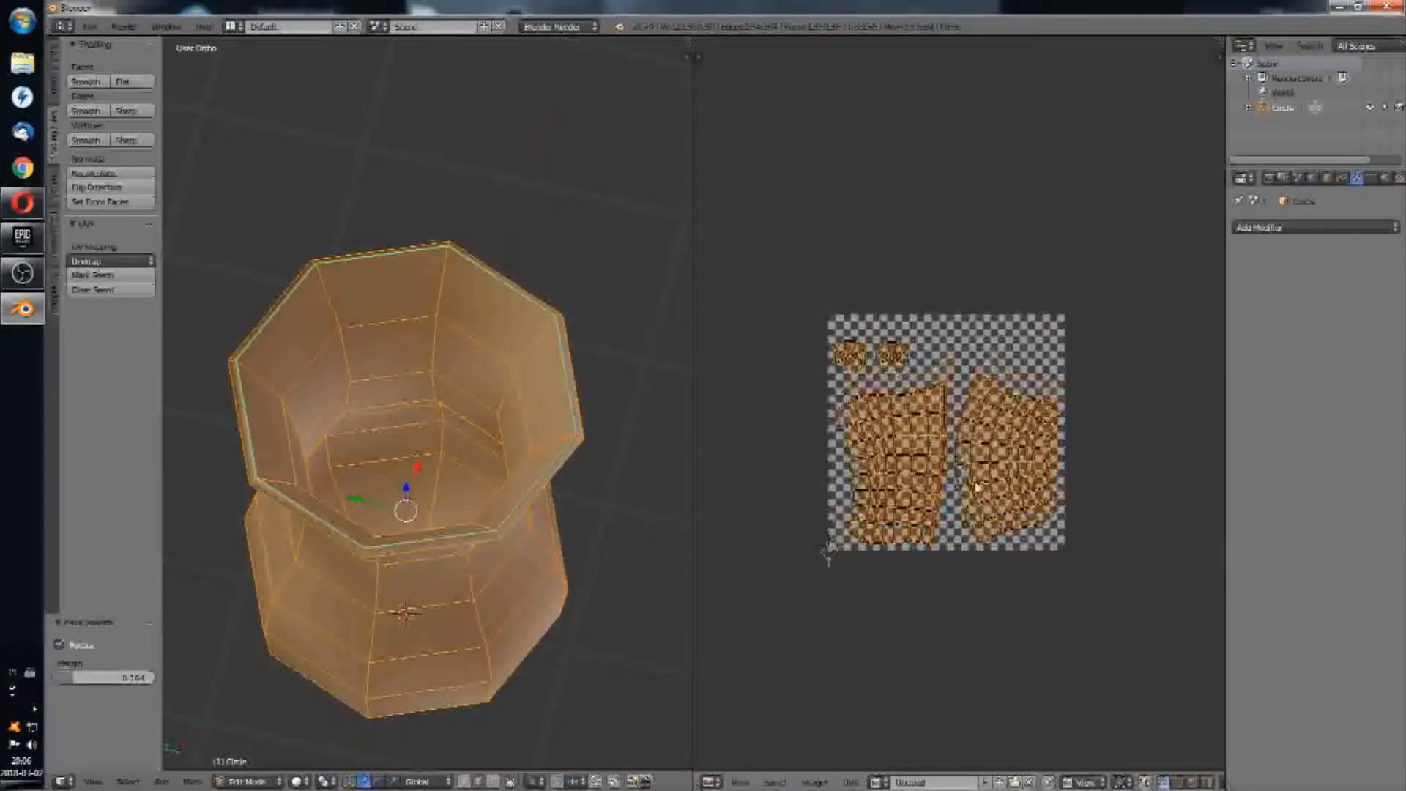
Step: Set the 3D viewport shading to Texture and check how the UV grid lies on the vase's base and side
scroll(927, 521, "up", 2)
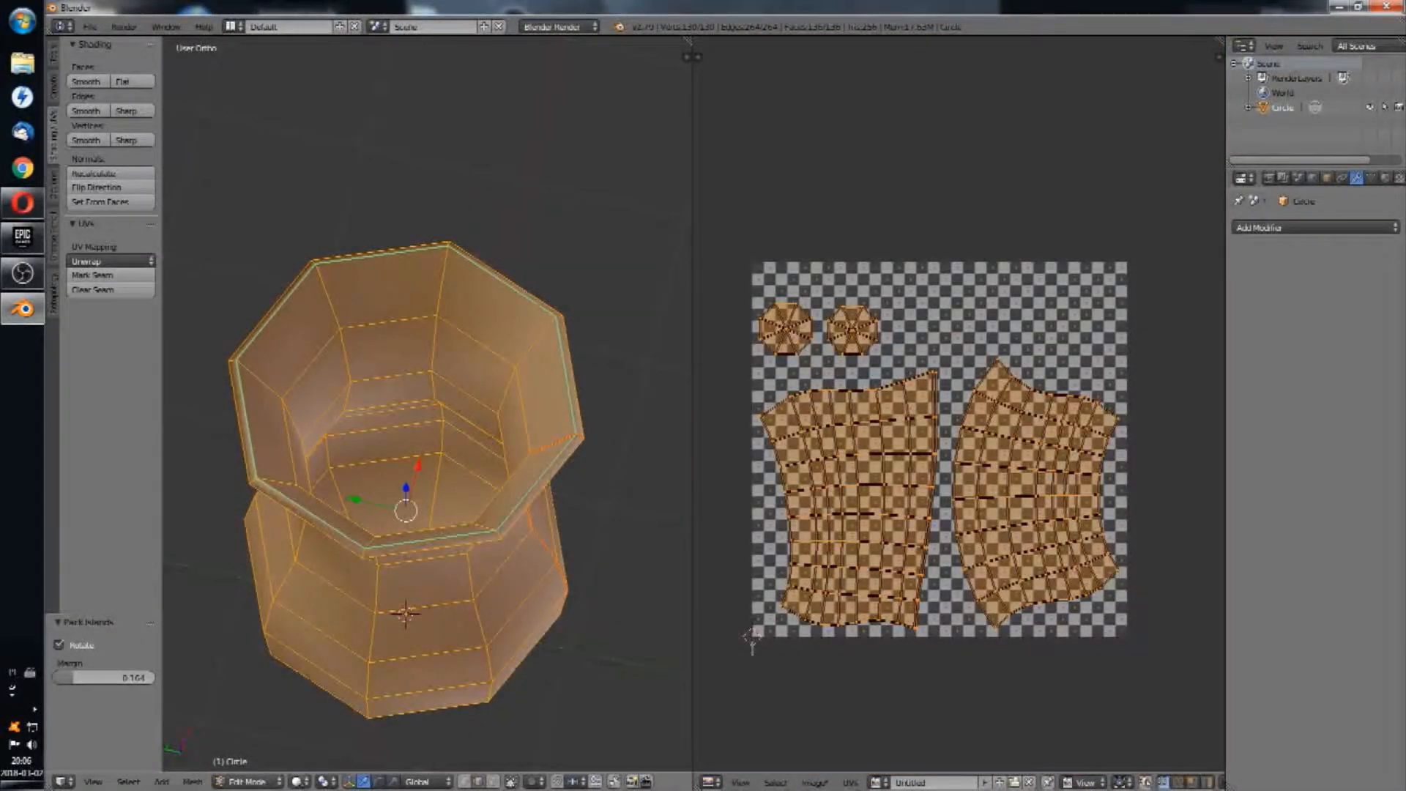
left_click(295, 781)
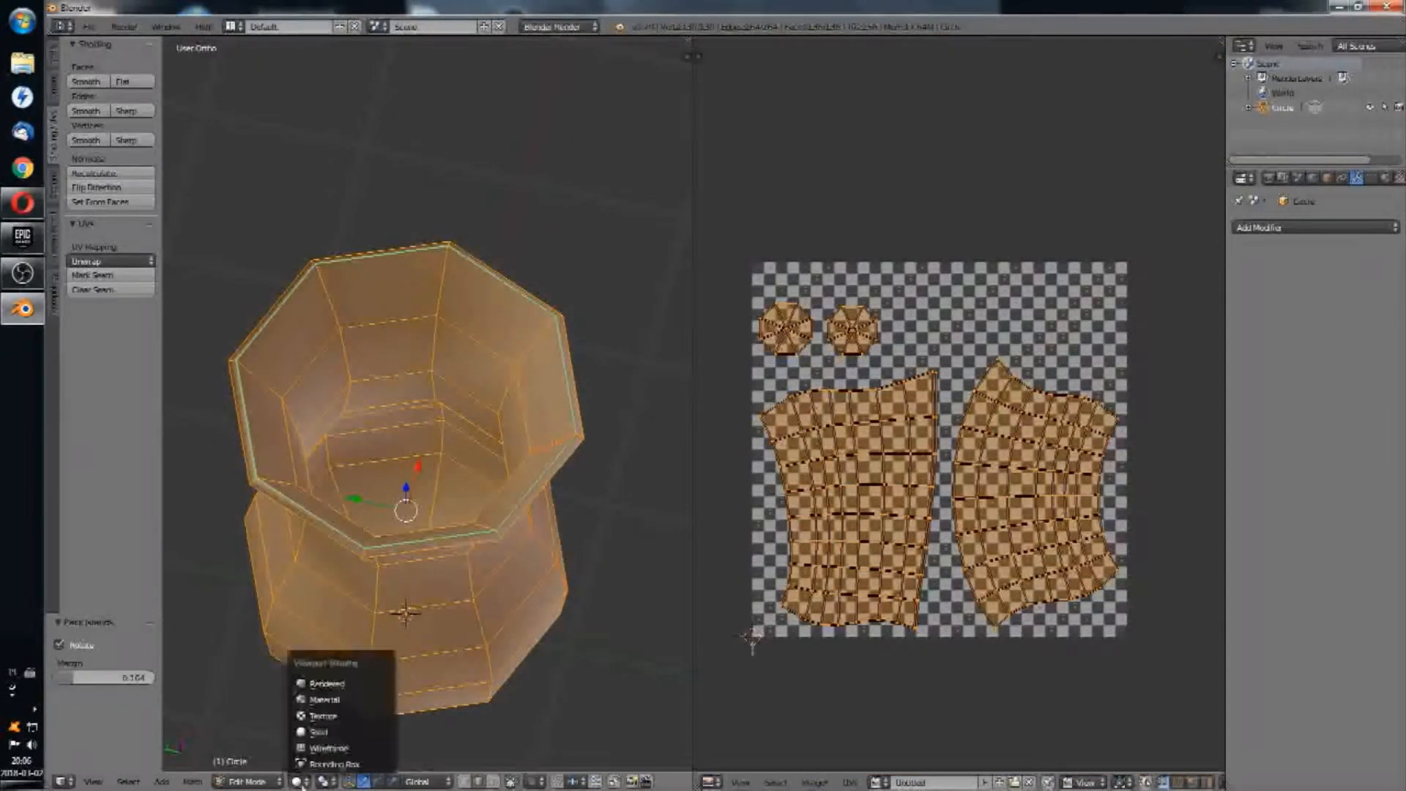
left_click(330, 716)
middle_click_drag(456, 521, 554, 303)
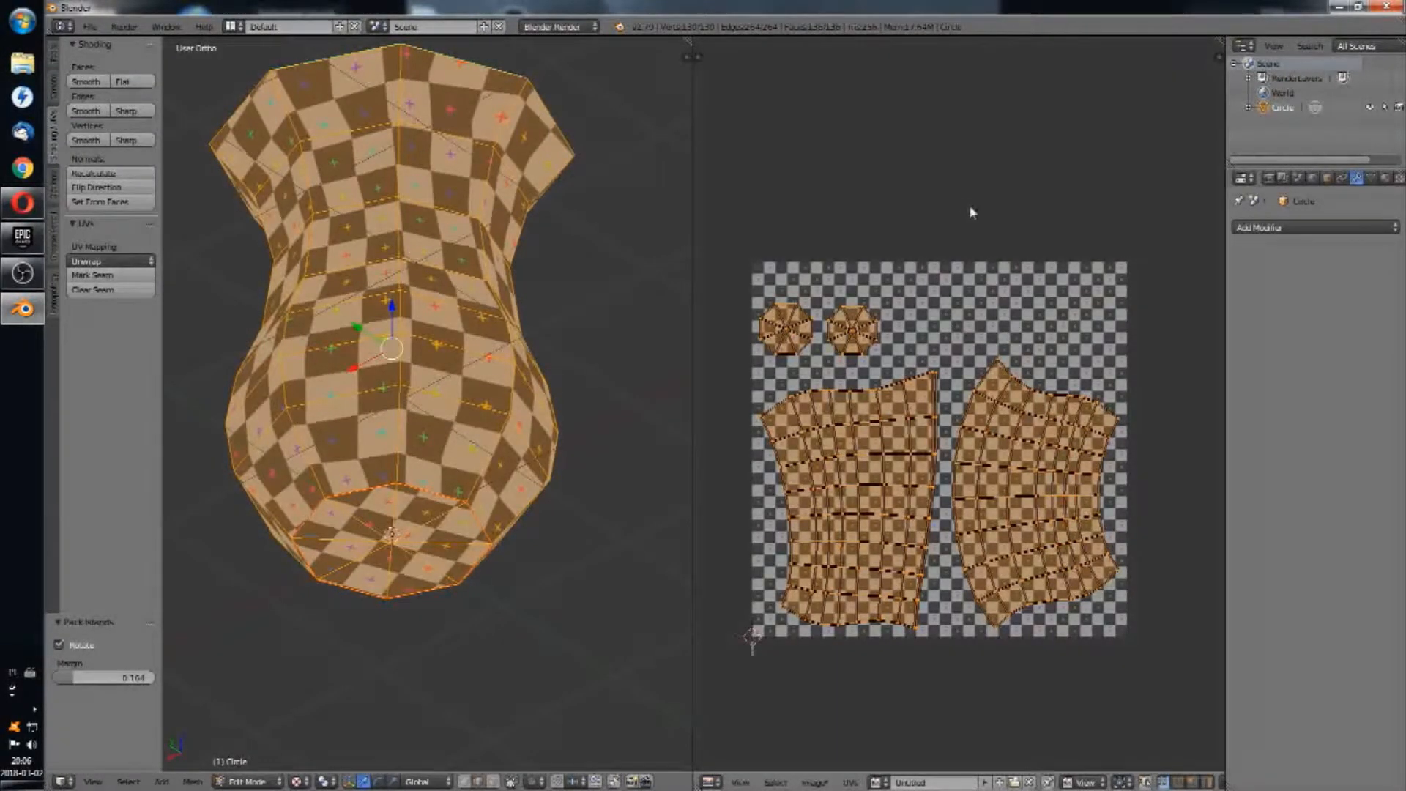
middle_click_drag(476, 322, 490, 344)
middle_click_drag(502, 272, 361, 244)
key("Tab")
key("Tab")
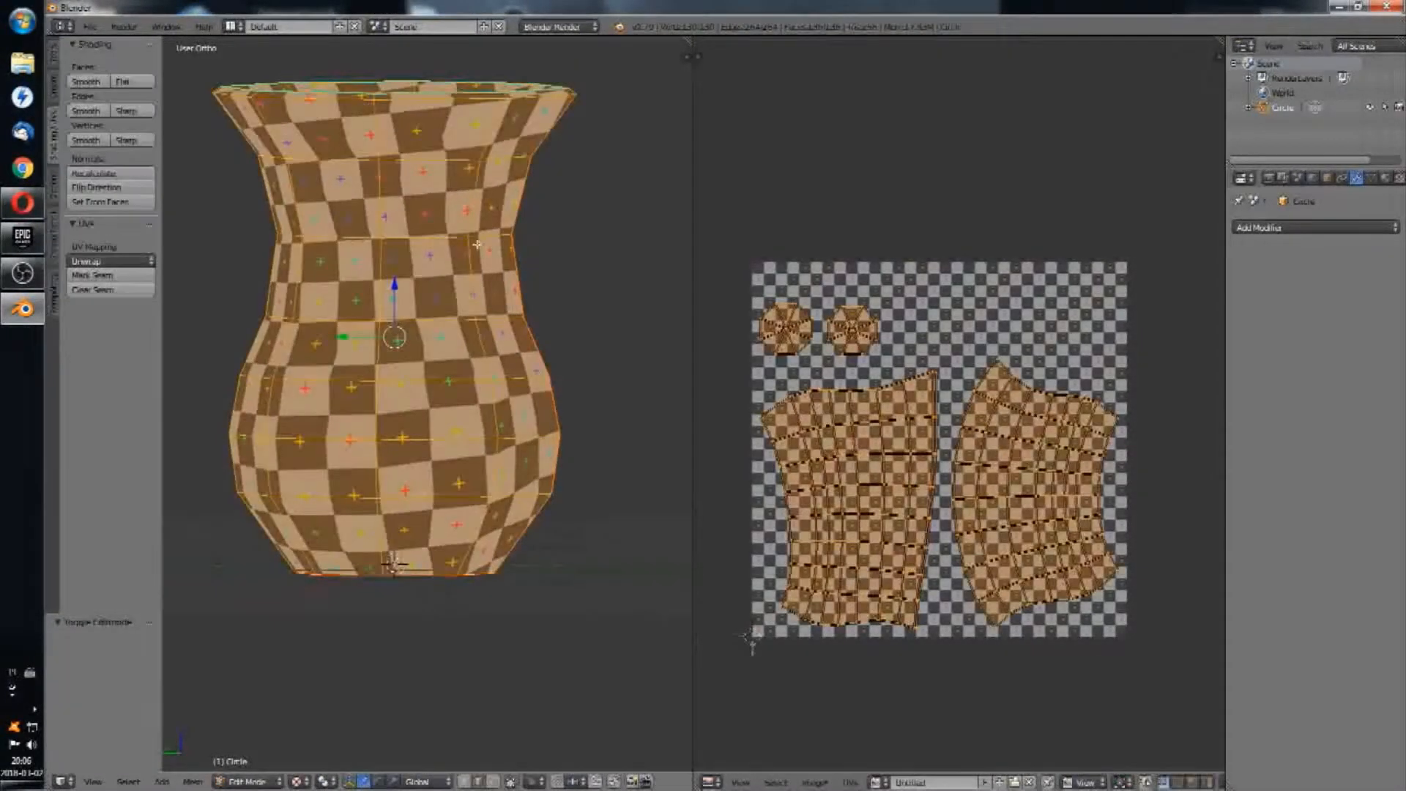
Step: Rotate the UV island of the vase's outer wall by 90 degrees
right_click(915, 427)
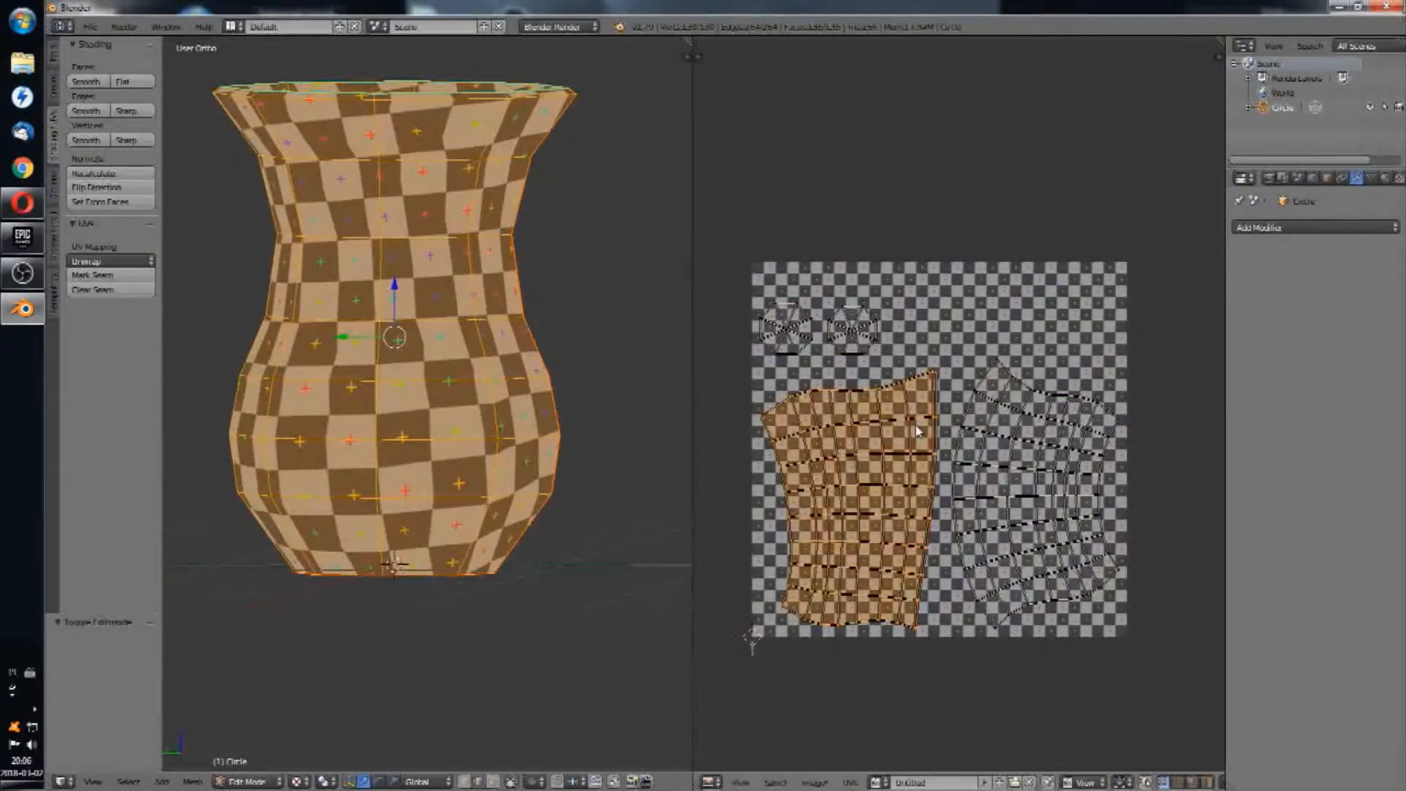
type("r90")
key("Return")
Step: Rotate the inner wall's UV island by -90 degrees and move it up clear of the outer wall's island
middle_click_drag(934, 403, 924, 277)
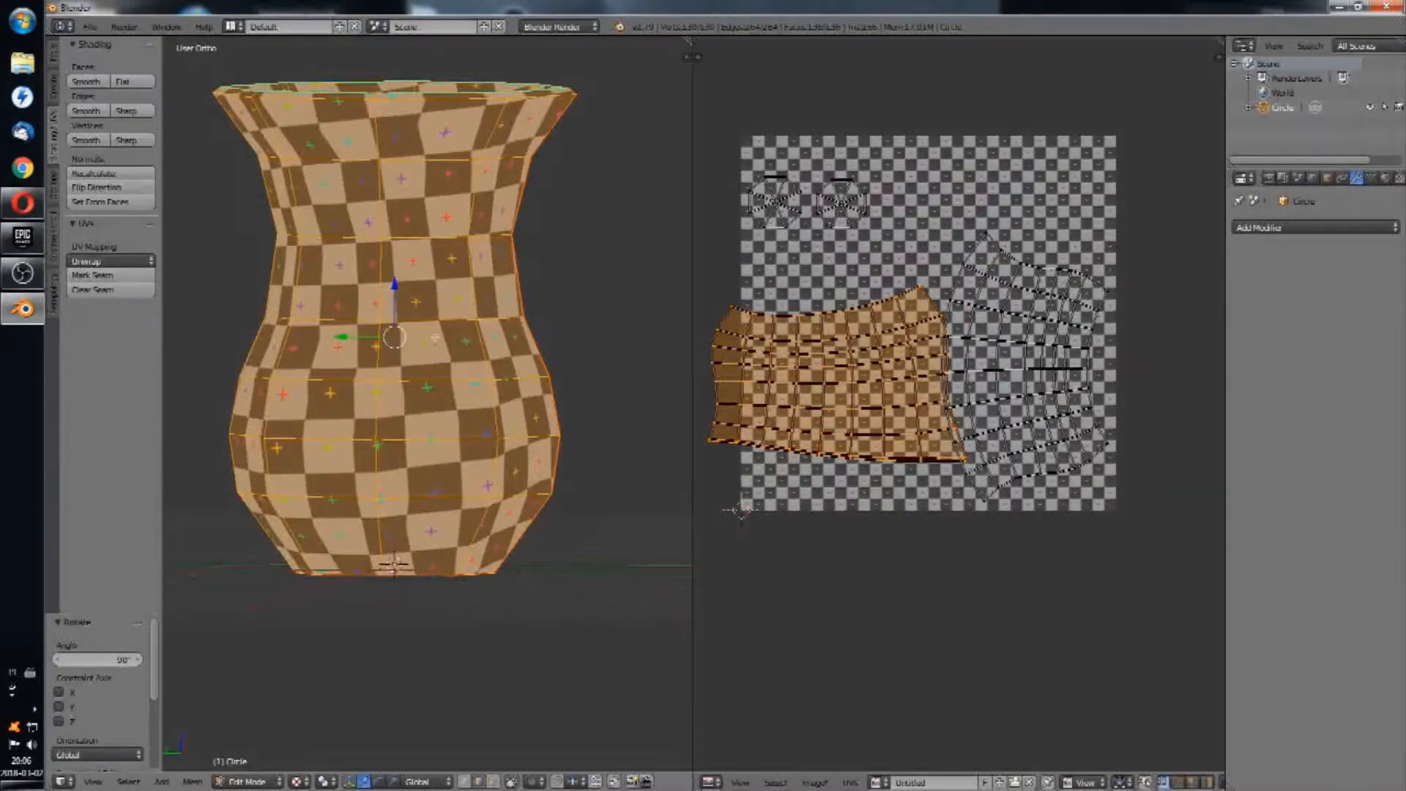
middle_click_drag(985, 329, 978, 350)
right_click(1025, 372)
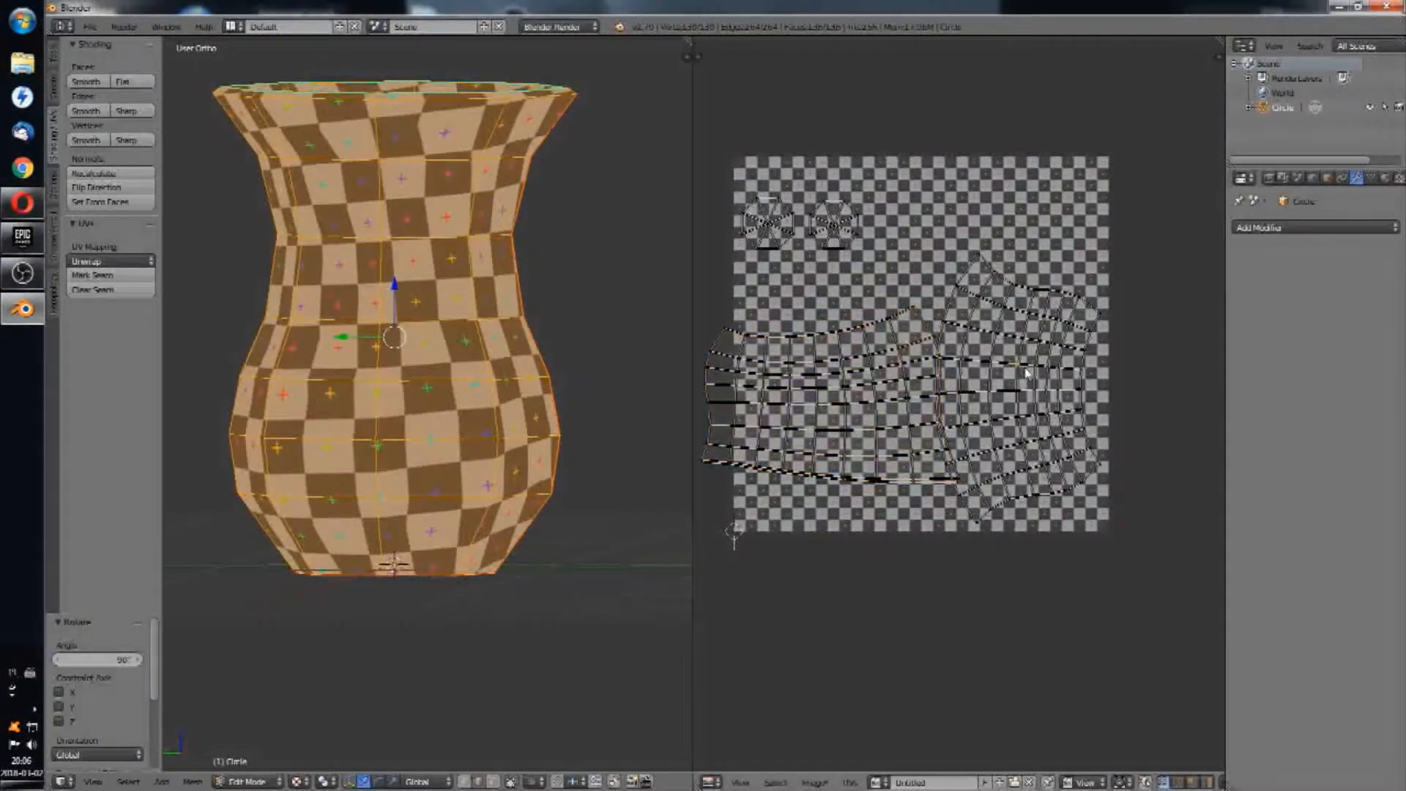
type("r-90")
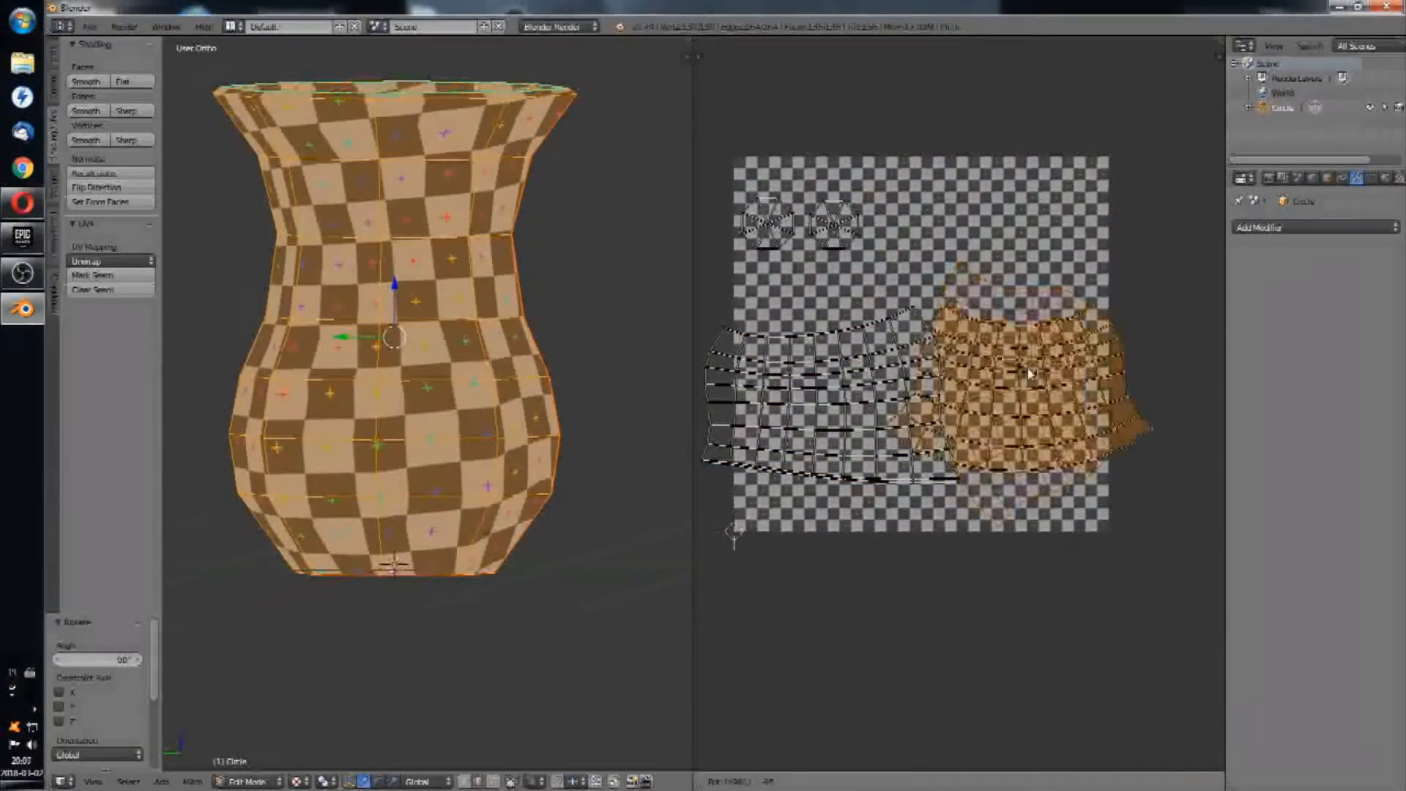
key("Return")
key("g")
left_click(1019, 287)
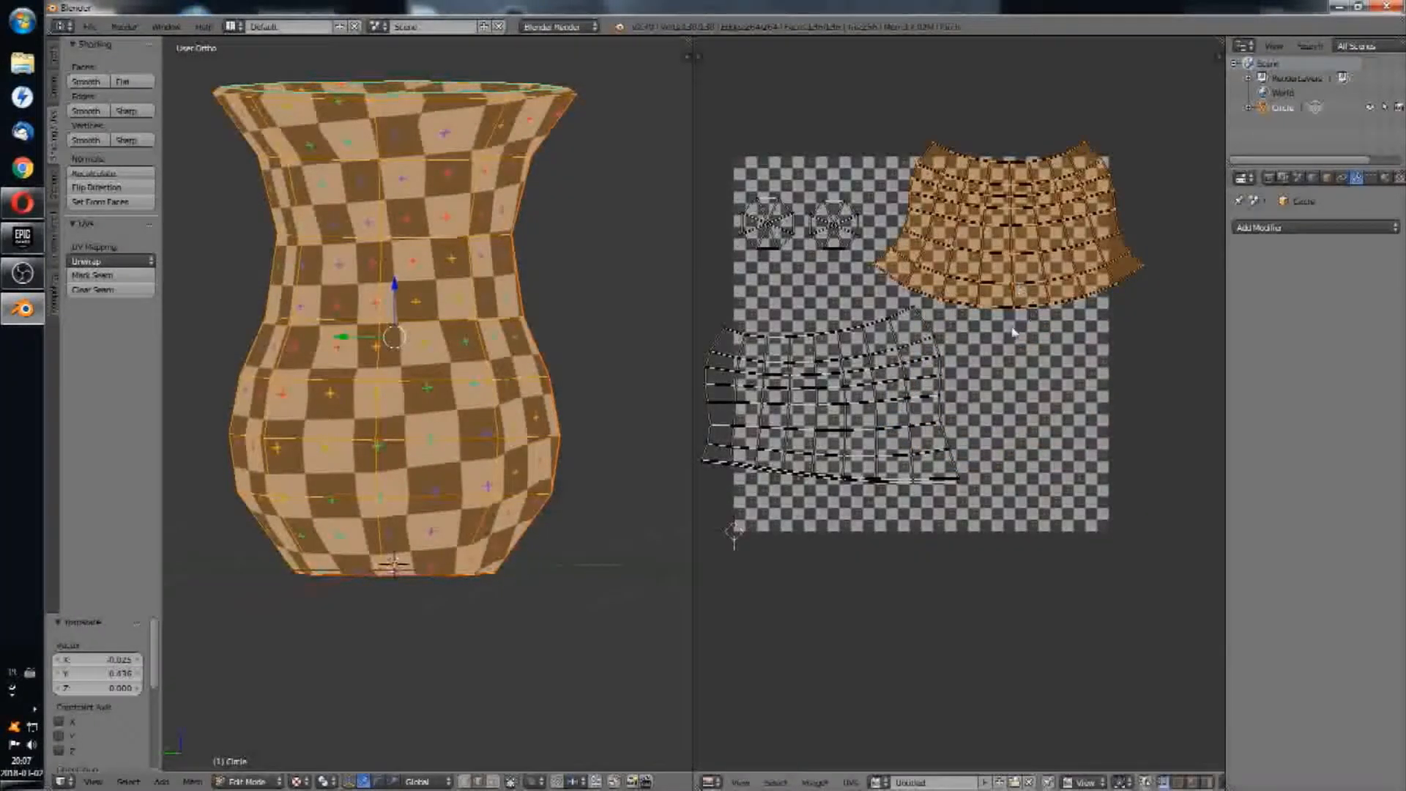
middle_click_drag(1010, 330, 998, 385)
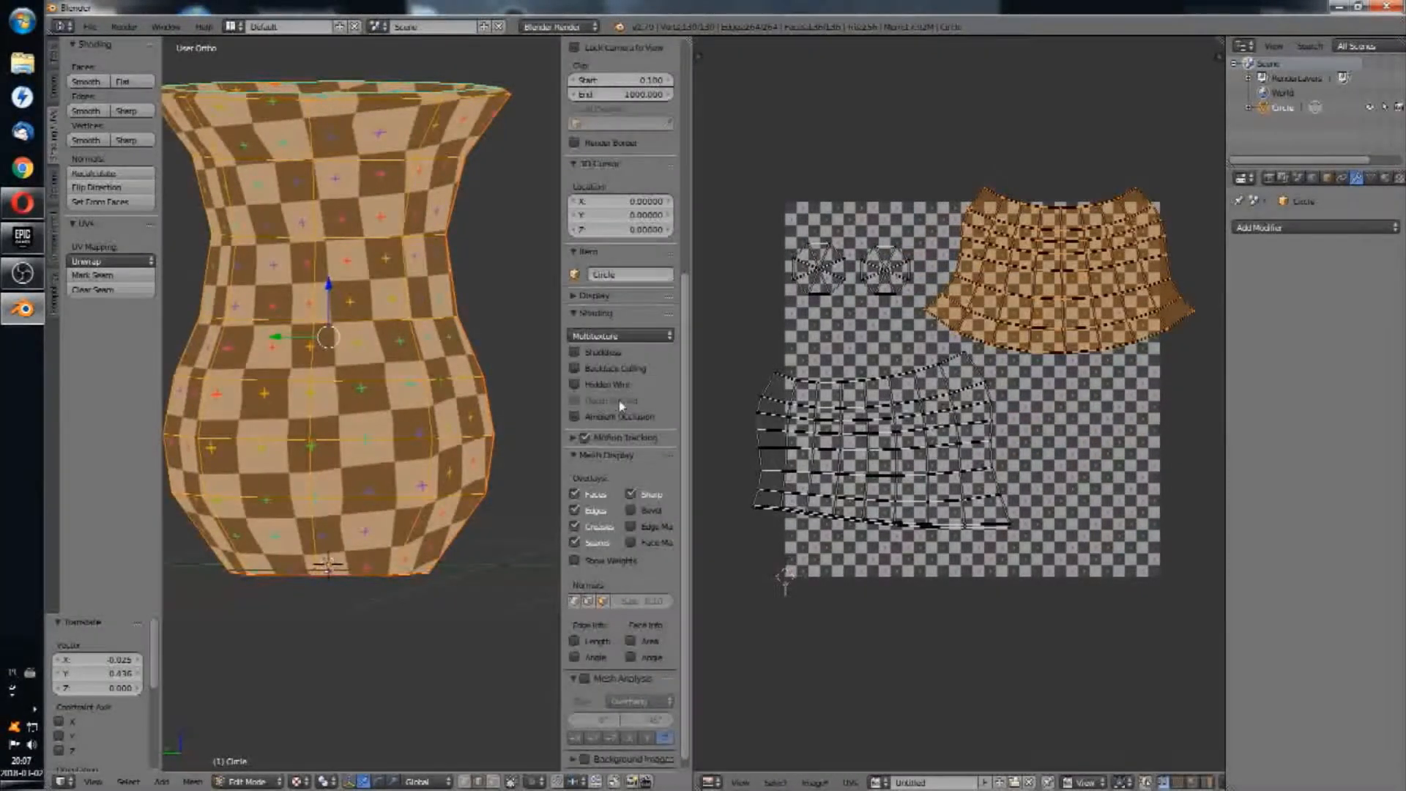
key("alt+Tab")
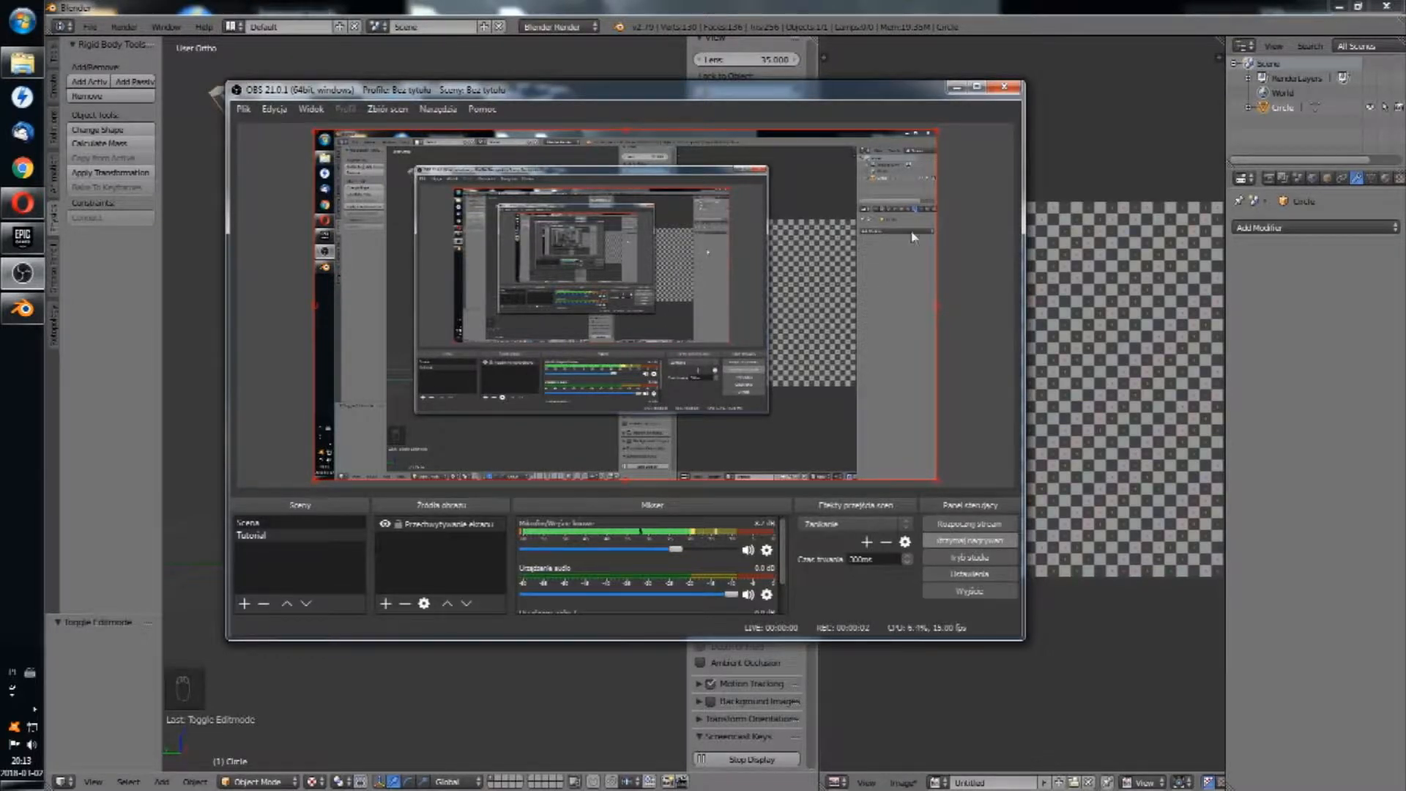
left_click(957, 87)
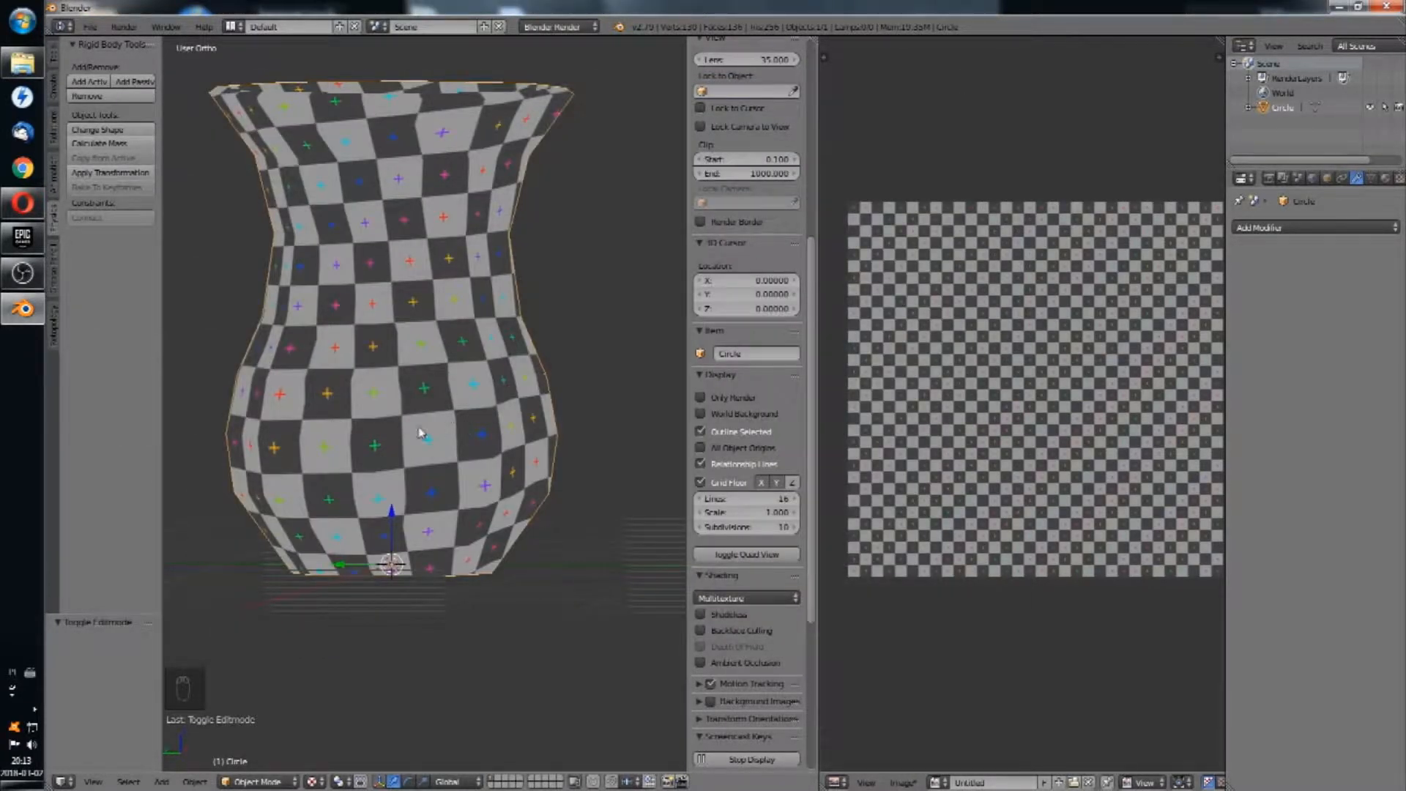
key("d")
key("d")
key("d")
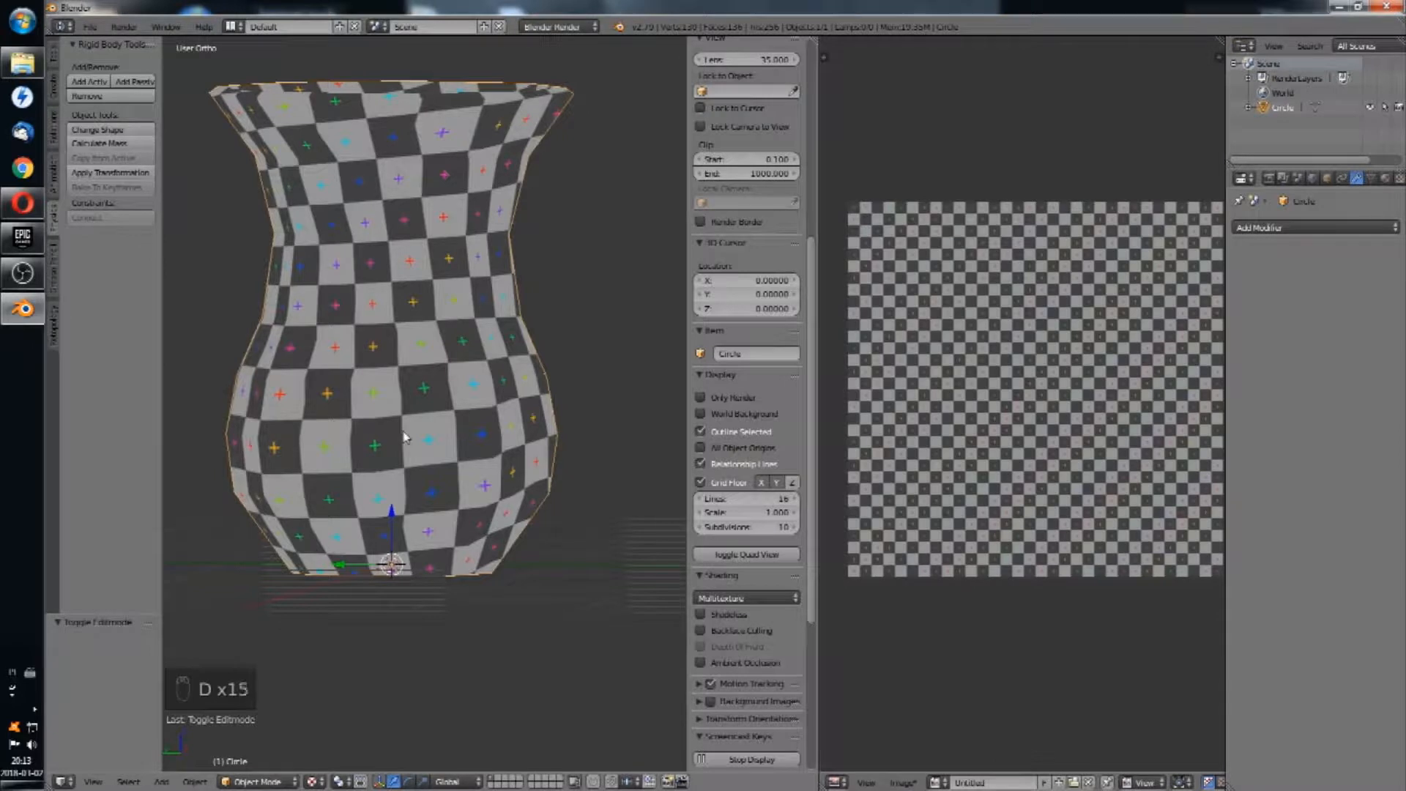
Step: Hide the 3D viewport's properties sidebar and widen the UV editor area
middle_click_drag(427, 395, 503, 399)
key("n")
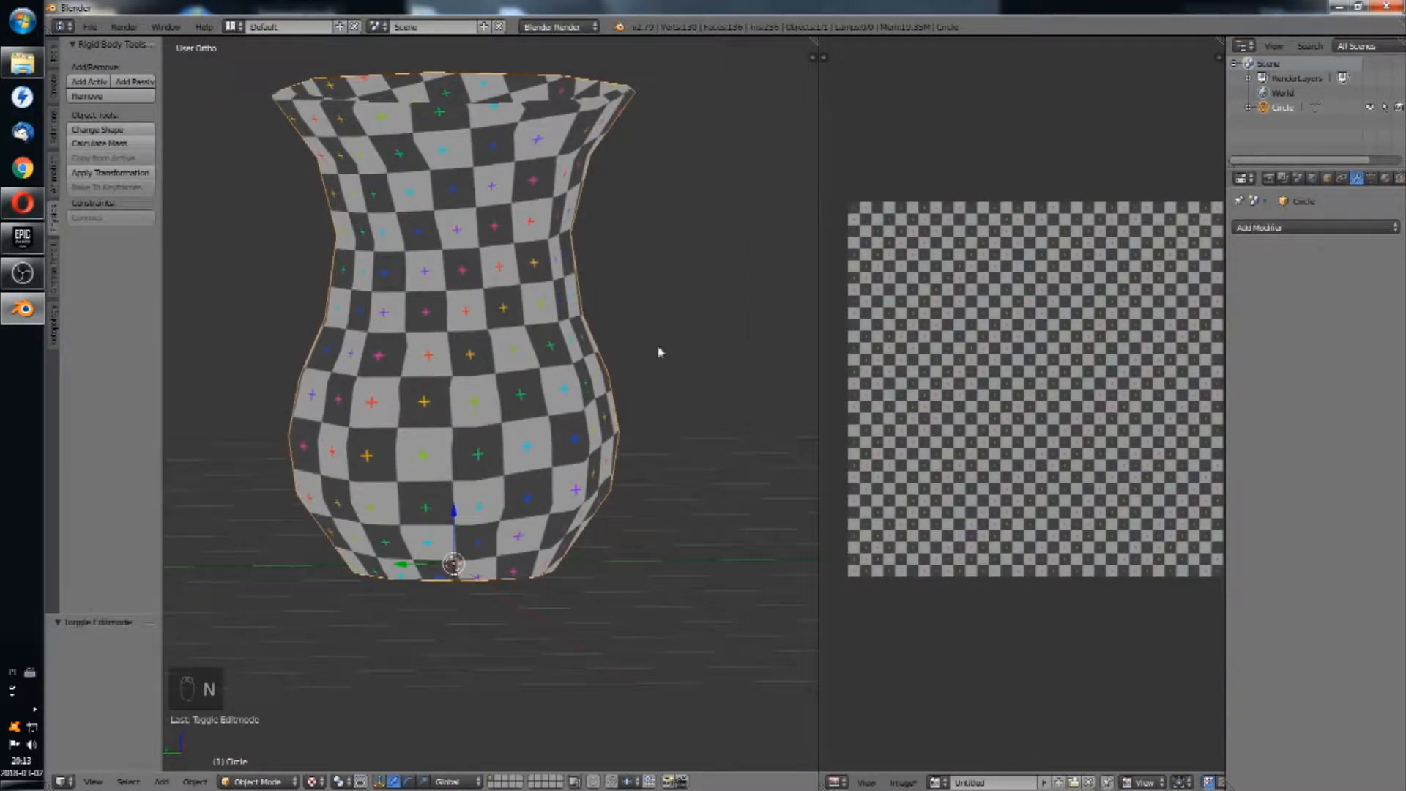
left_click_drag(821, 295, 700, 293)
Step: Enter Edit Mode on the vase and flatten the lowest edge loop of the outer wall's UV island by scaling it to 0 along Y
right_click(520, 380)
key("Tab")
middle_click_drag(590, 363, 554, 391)
right_click(882, 541, "alt")
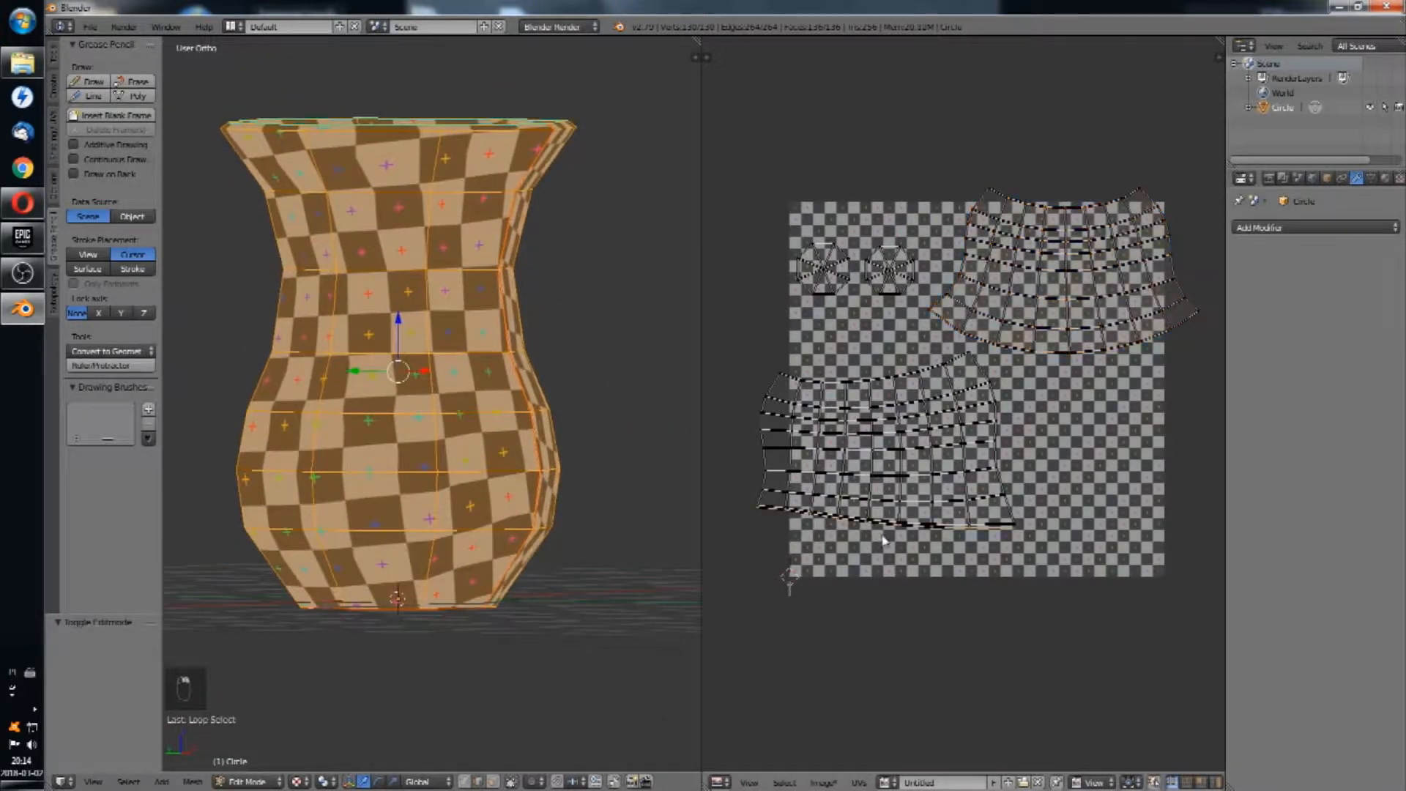
type("s0]   0 along Y")
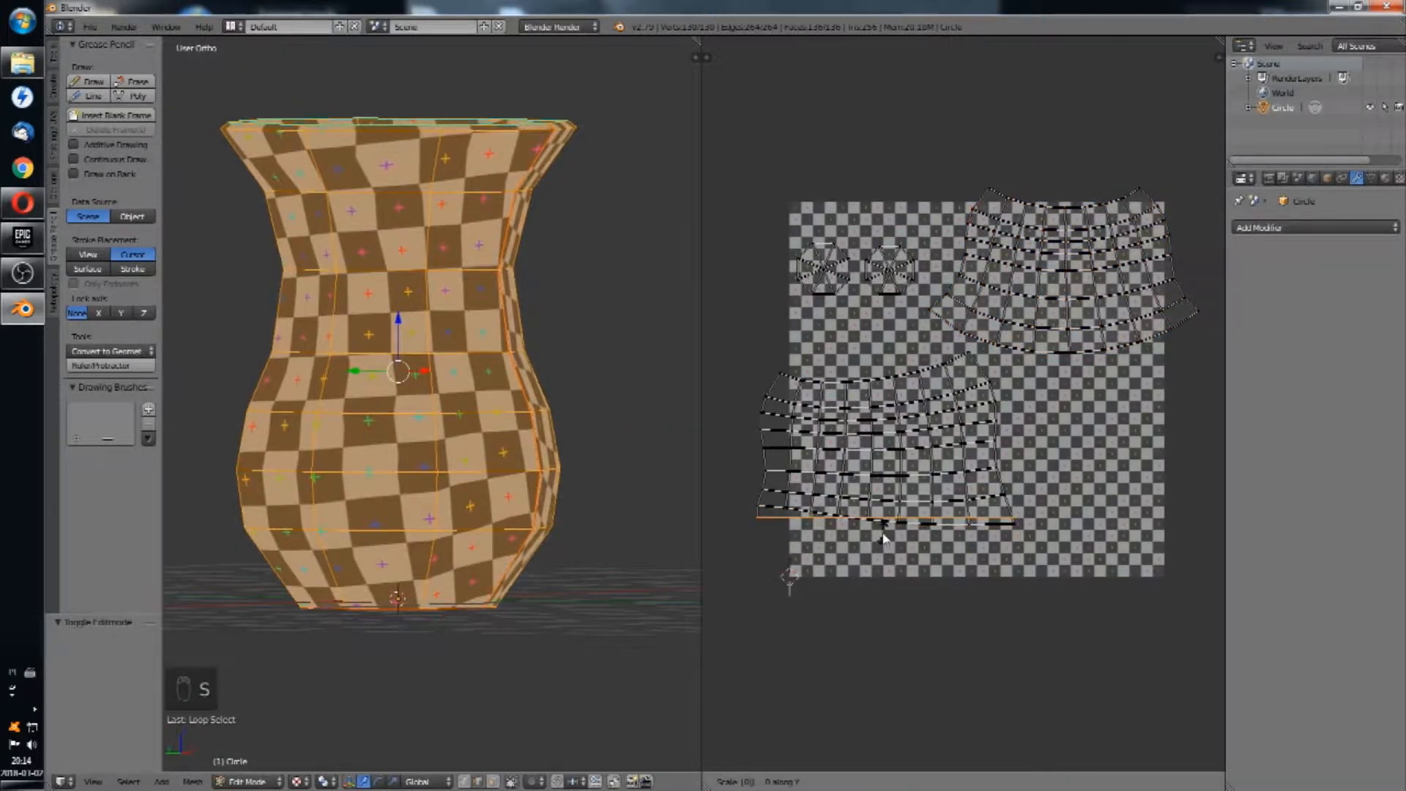
key("Return")
Step: Straighten the remaining horizontal edge loops of the outer wall's UV island one by one, scaling each to 0 along Y
key("s")
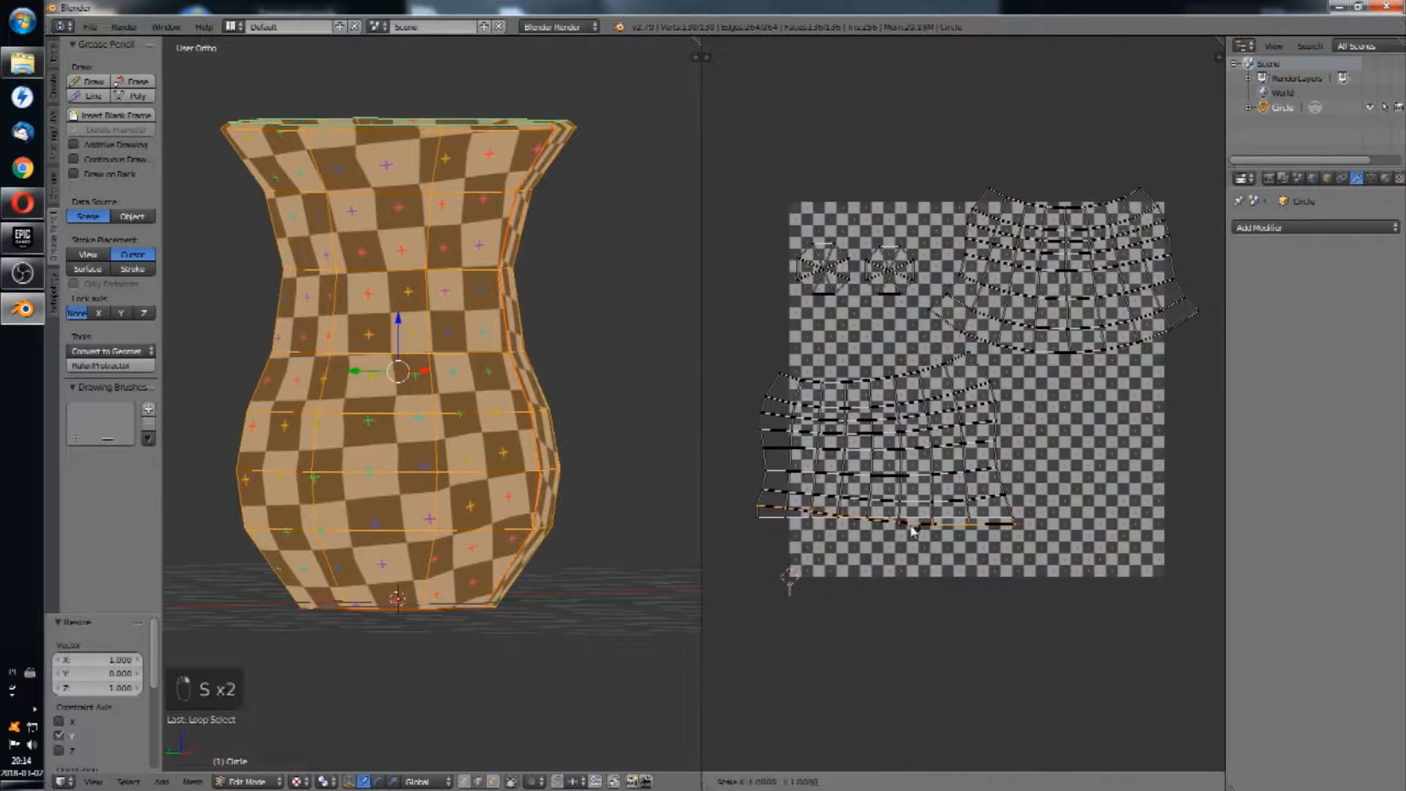
left_click(912, 532)
left_click(915, 505, "alt")
key("s")
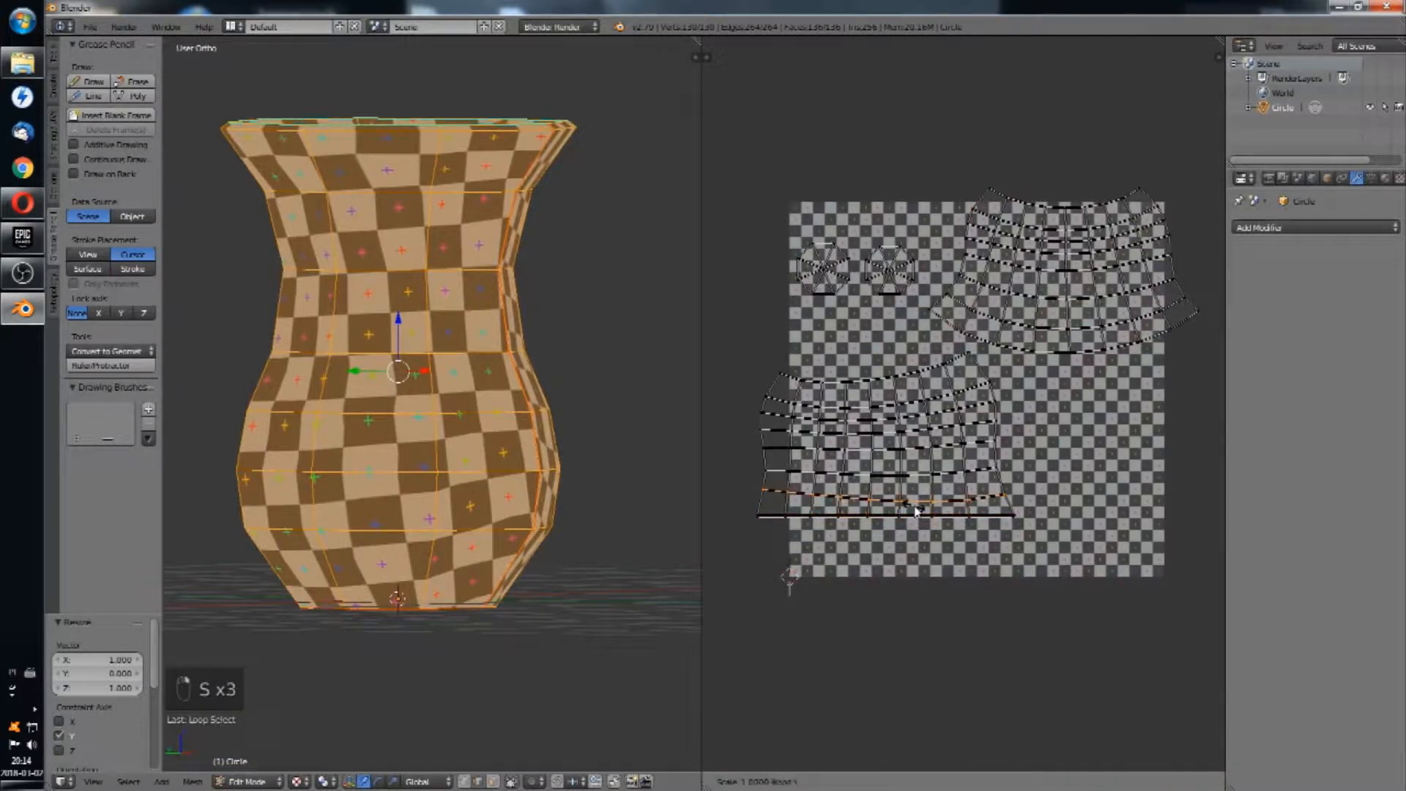
left_click(915, 510)
left_click(922, 480, "alt")
key("s")
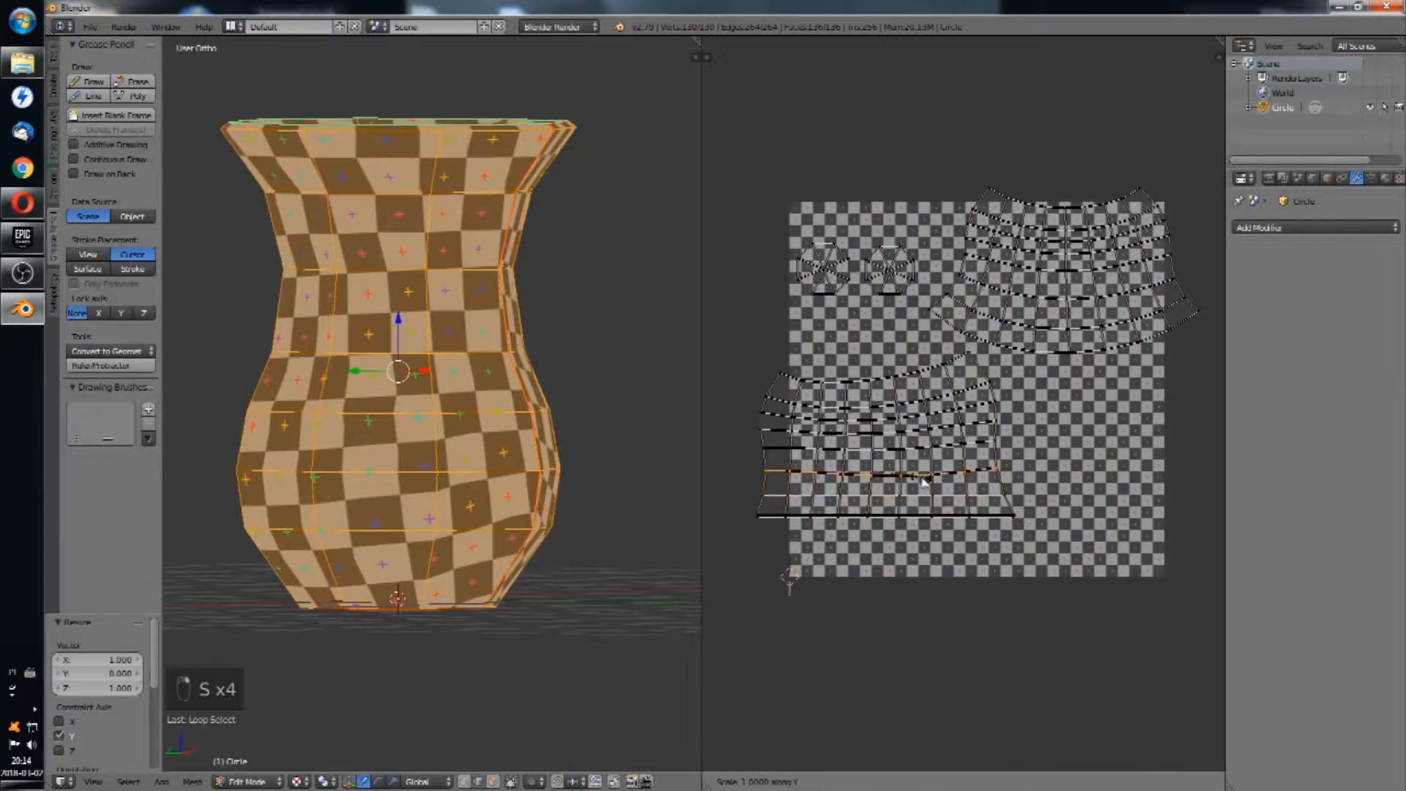
left_click(917, 484)
key("s")
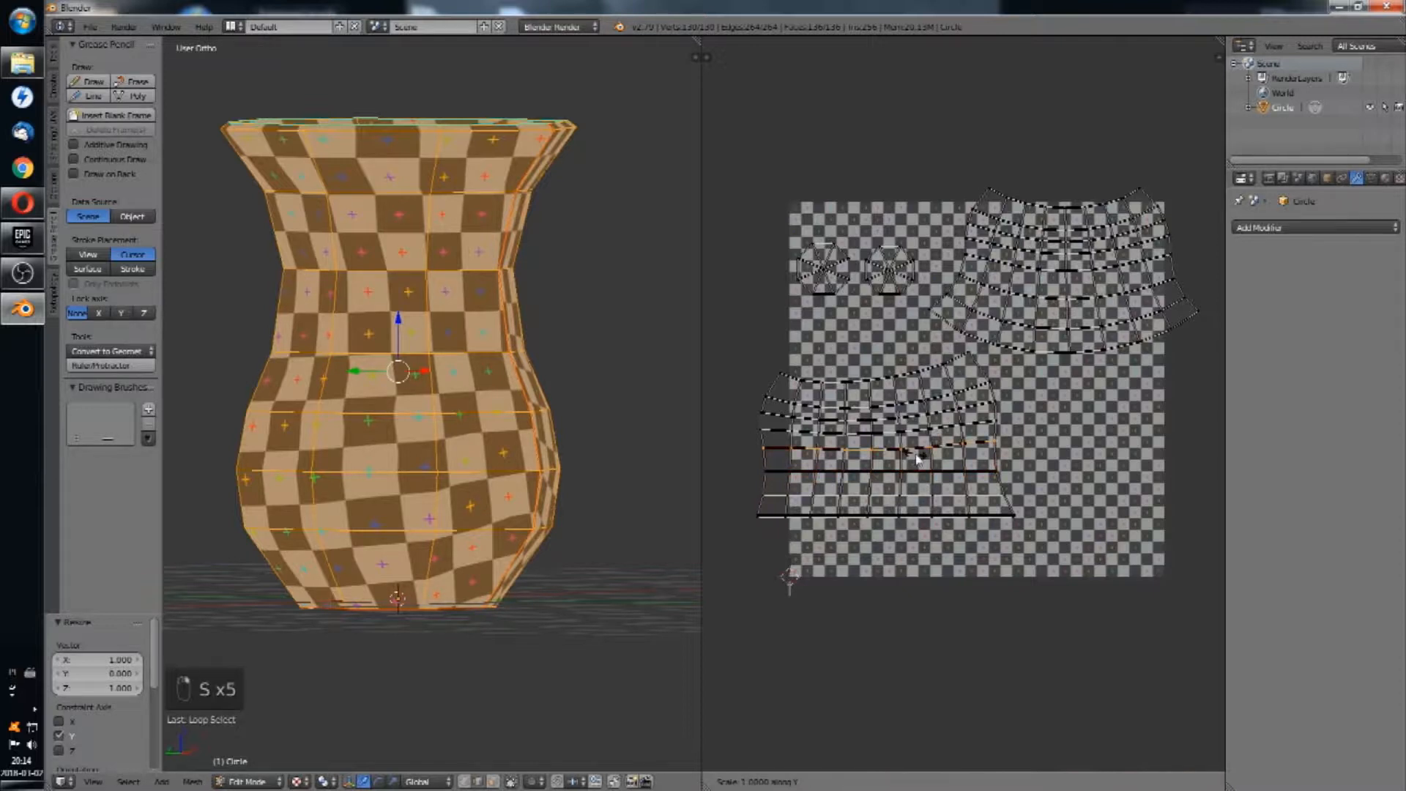
left_click(918, 458)
left_click(924, 432, "alt")
key("s")
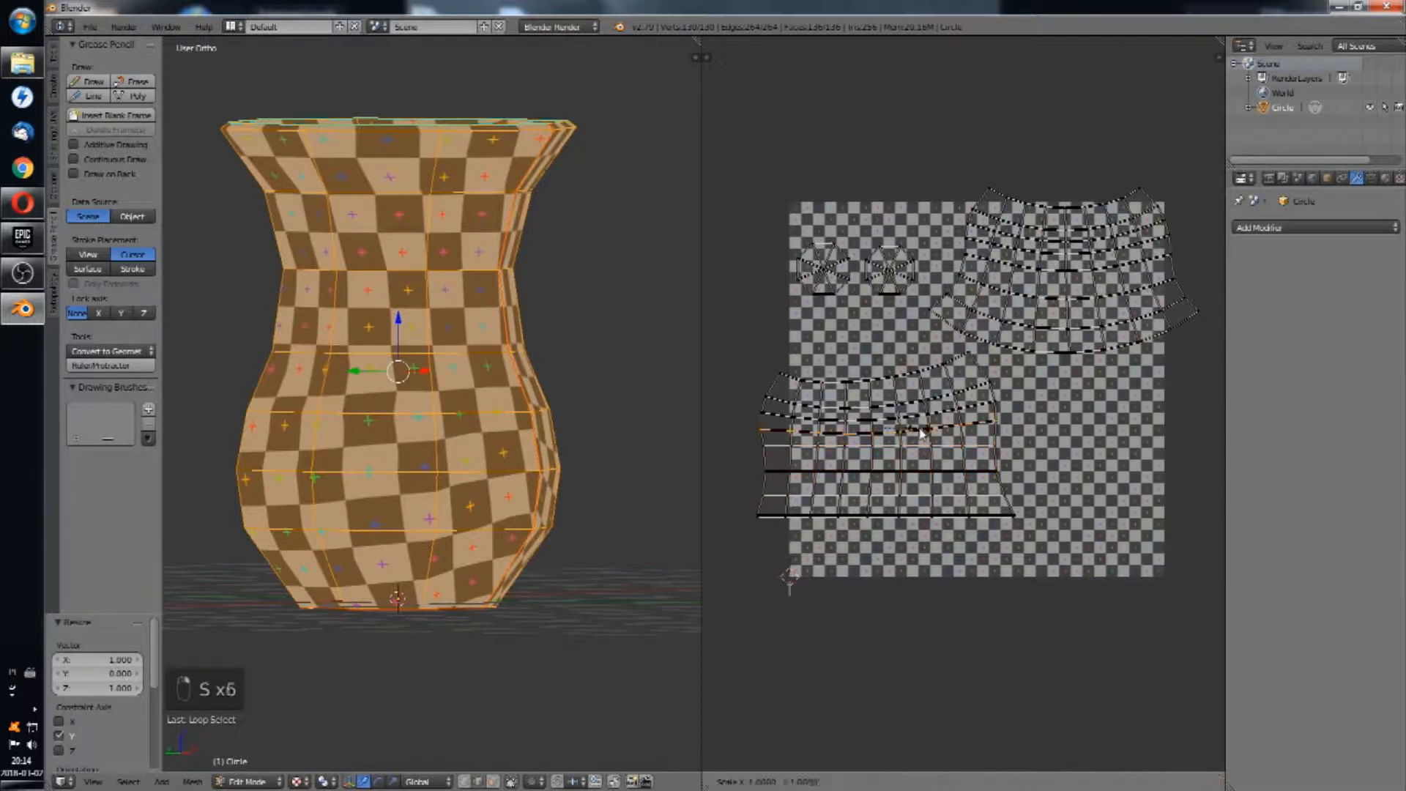
left_click(921, 432)
key("s")
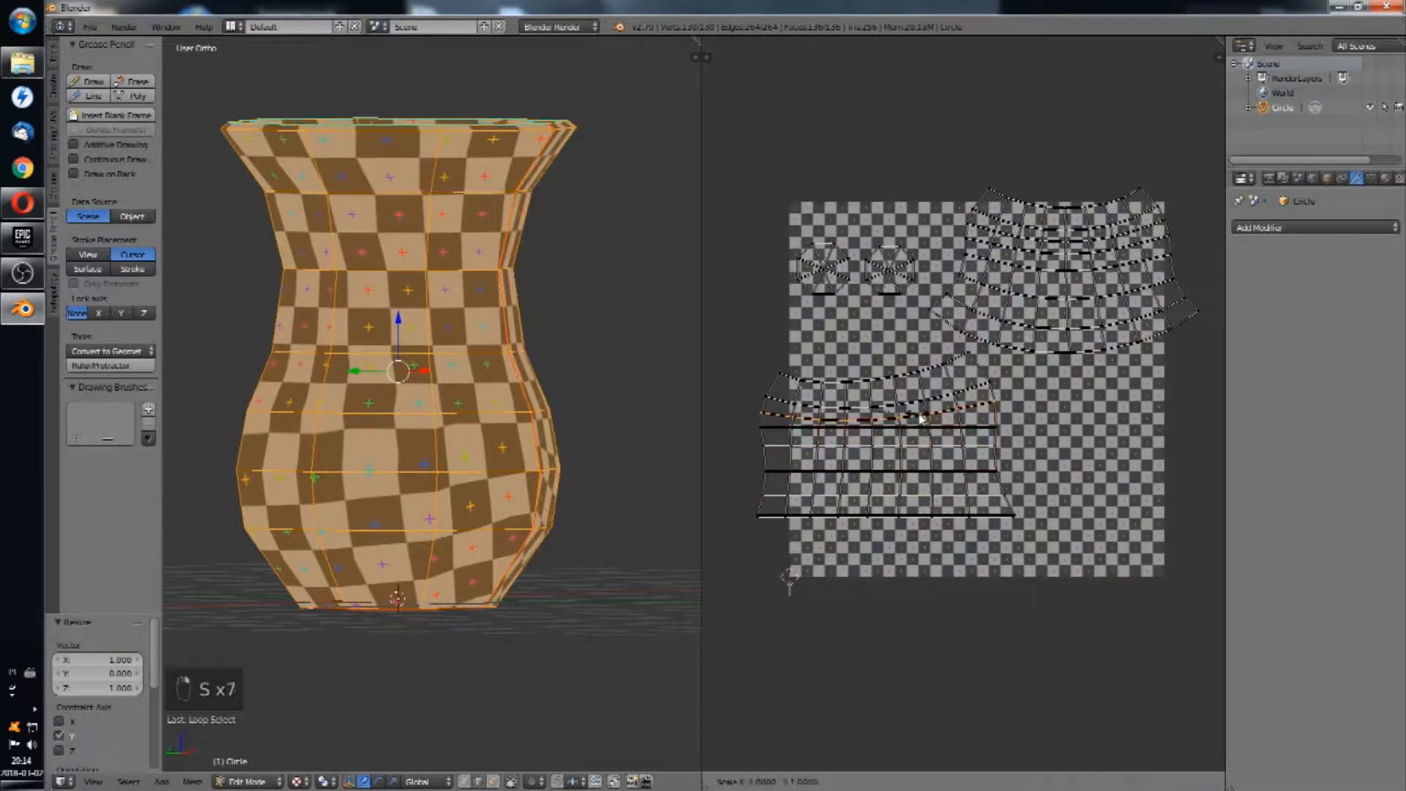
left_click(921, 419)
left_click(922, 403)
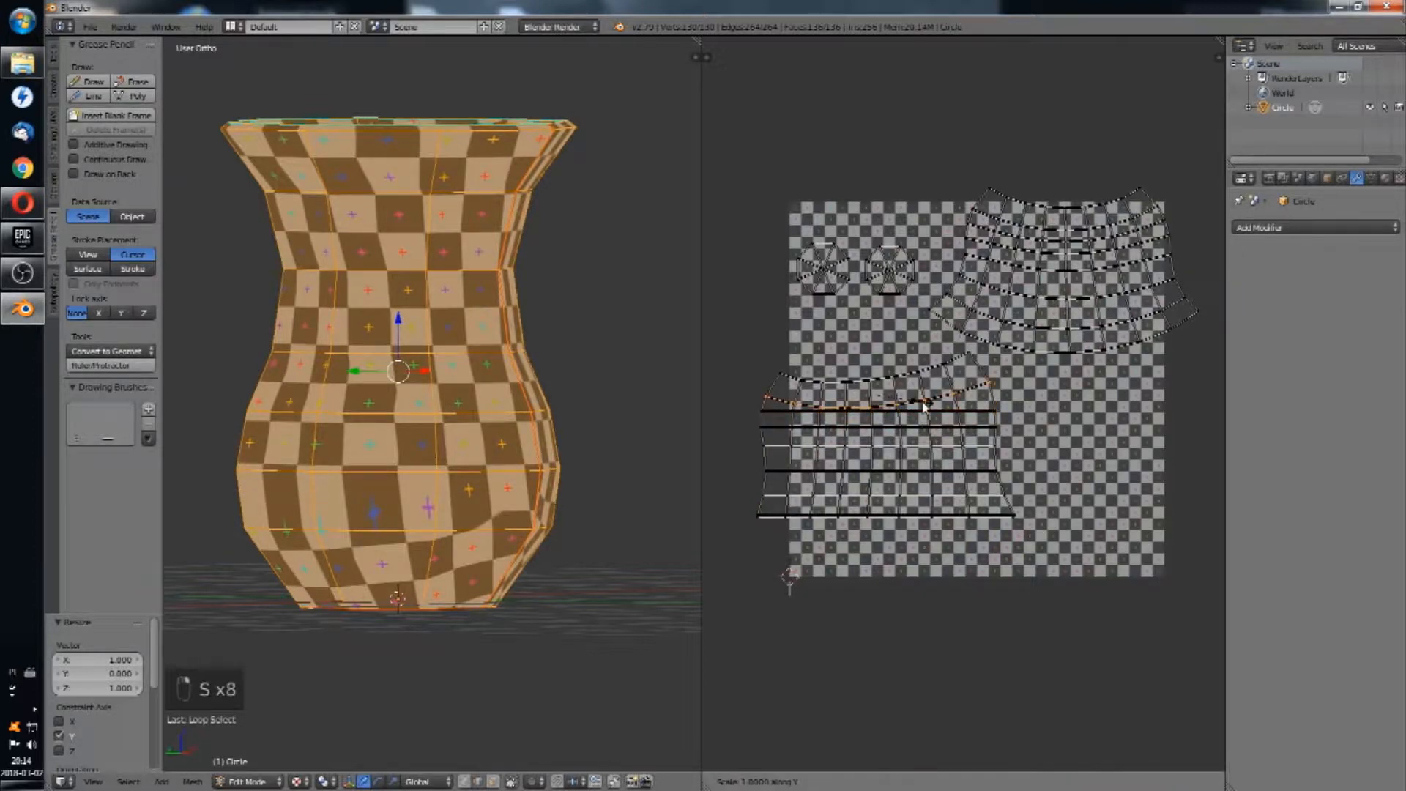
key("s")
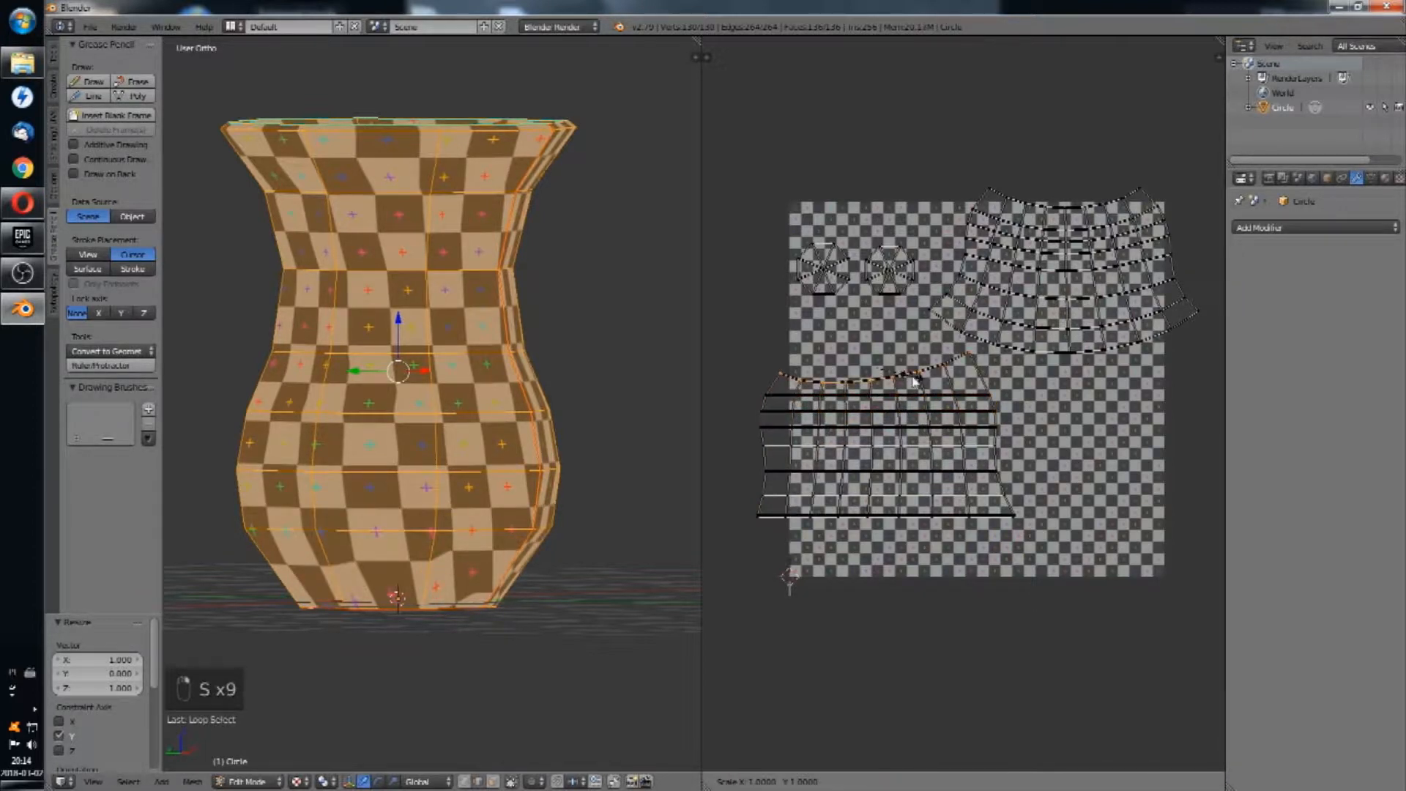
left_click(915, 381)
Step: Box-select the straightened outer wall island and scale it by 1.050 along X
middle_click_drag(908, 418, 915, 403)
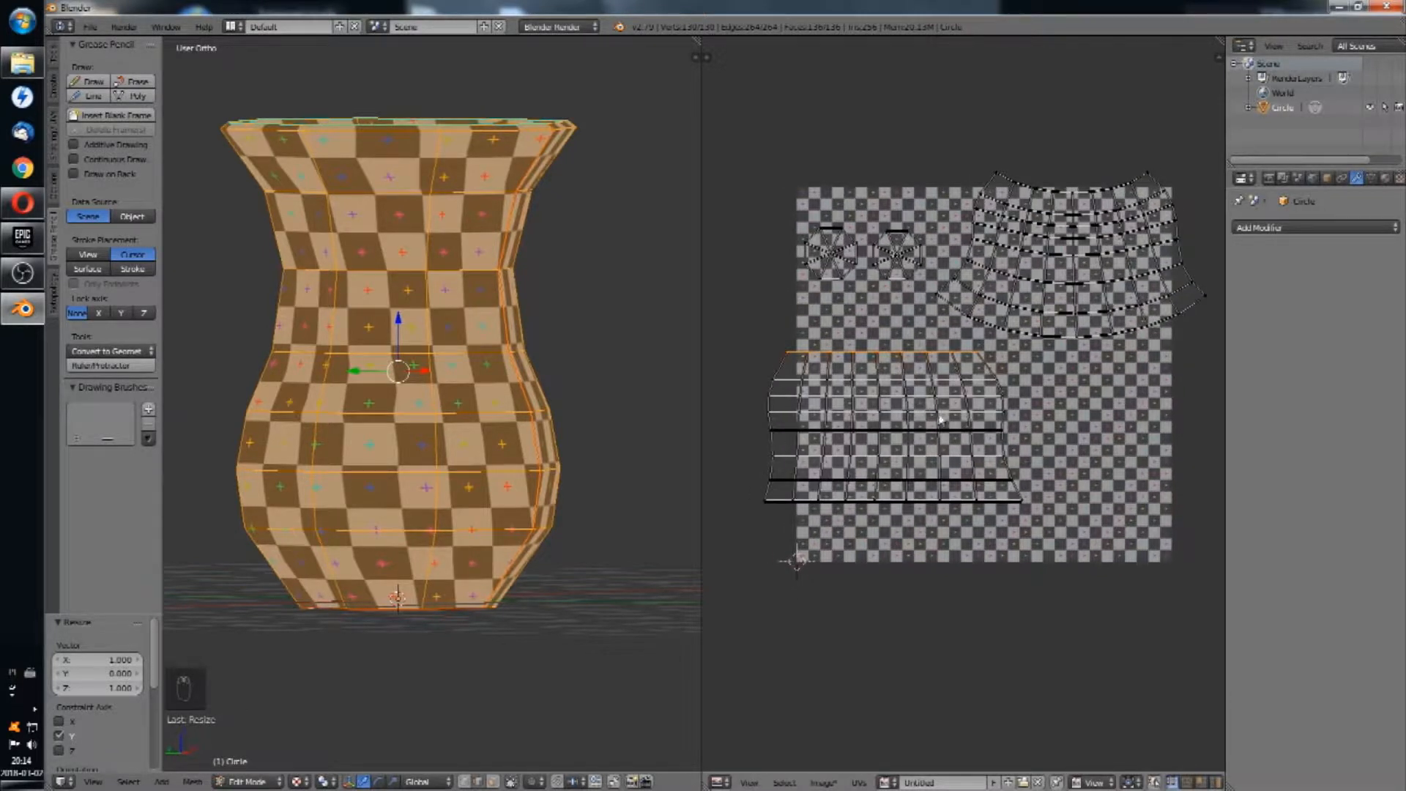
key("b")
left_click_drag(1022, 345, 777, 531)
key("s")
key("x")
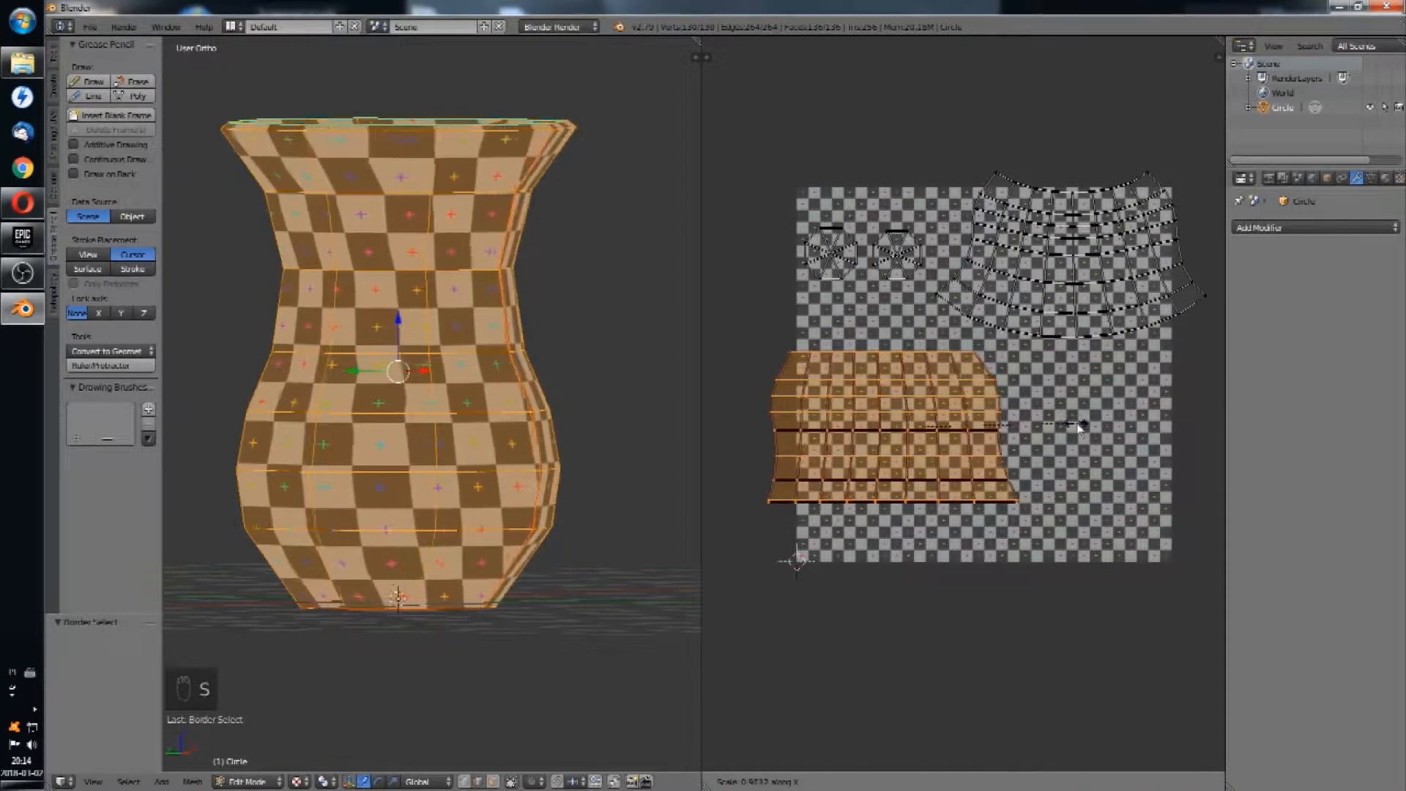
left_click(1085, 438)
Step: Rotate the outer wall's UV island by 180 degrees
middle_click_drag(935, 410, 940, 485)
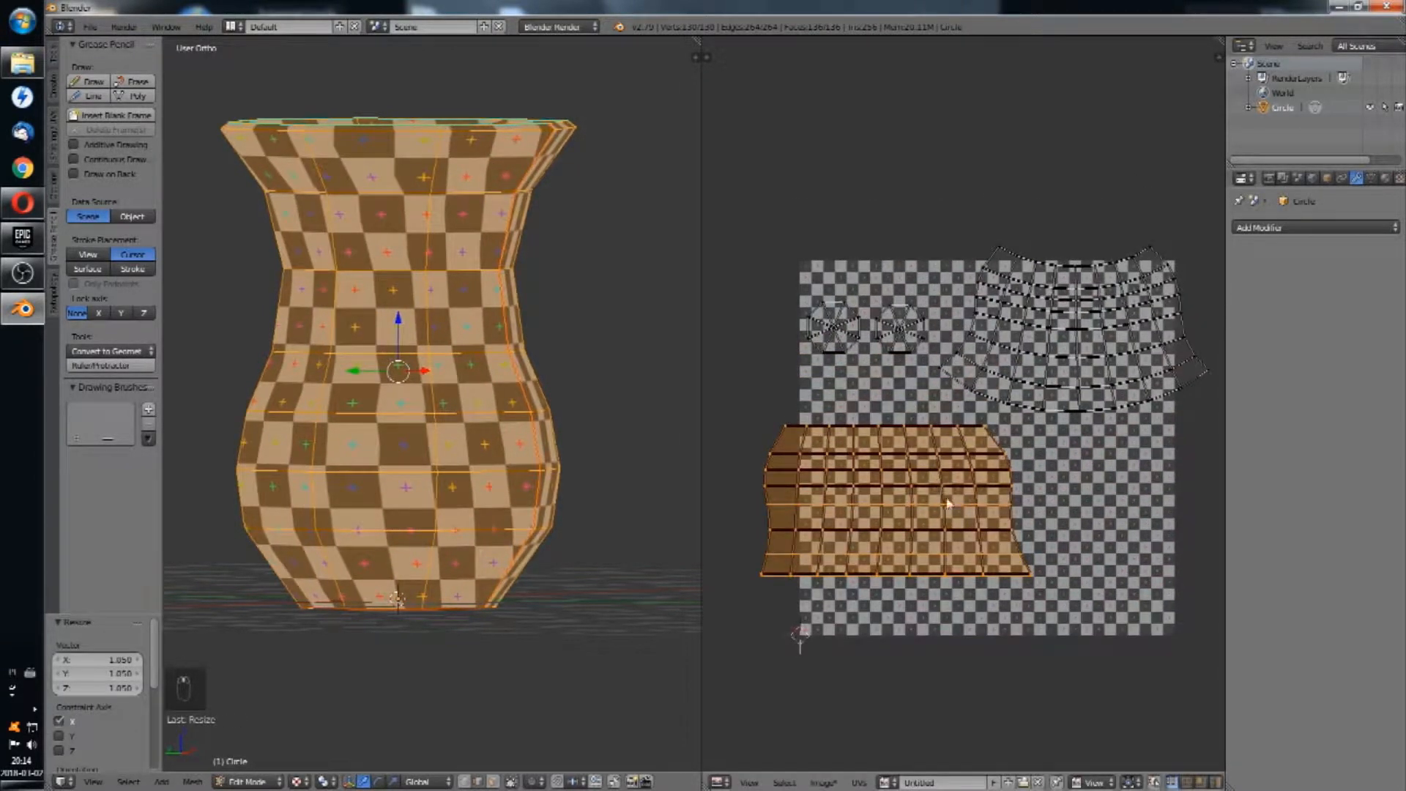
type("r")
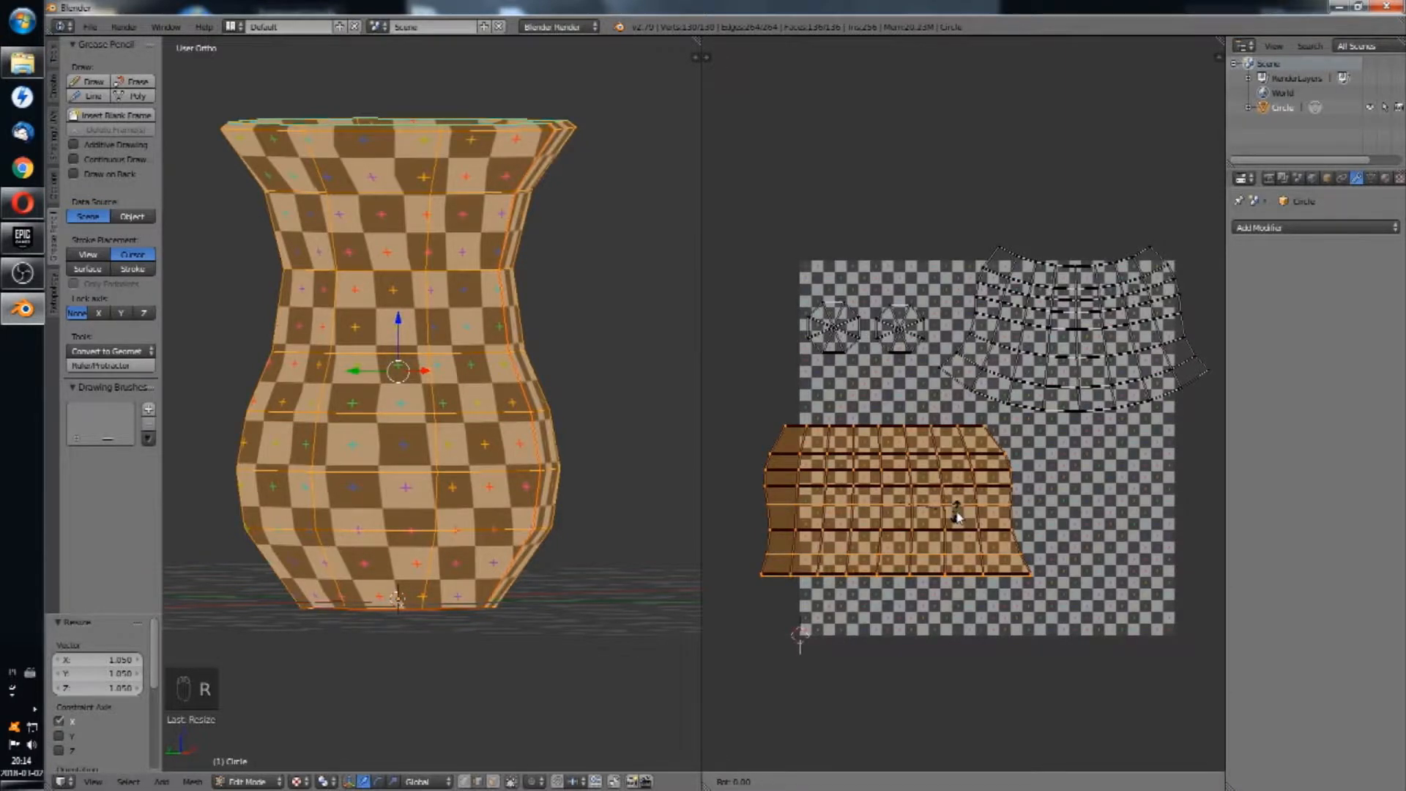
type("180")
key("Return")
Step: Flatten the two lowest horizontal edge loops of the inner wall's UV island by scaling each to 0 along Y
middle_click_drag(954, 512, 975, 445)
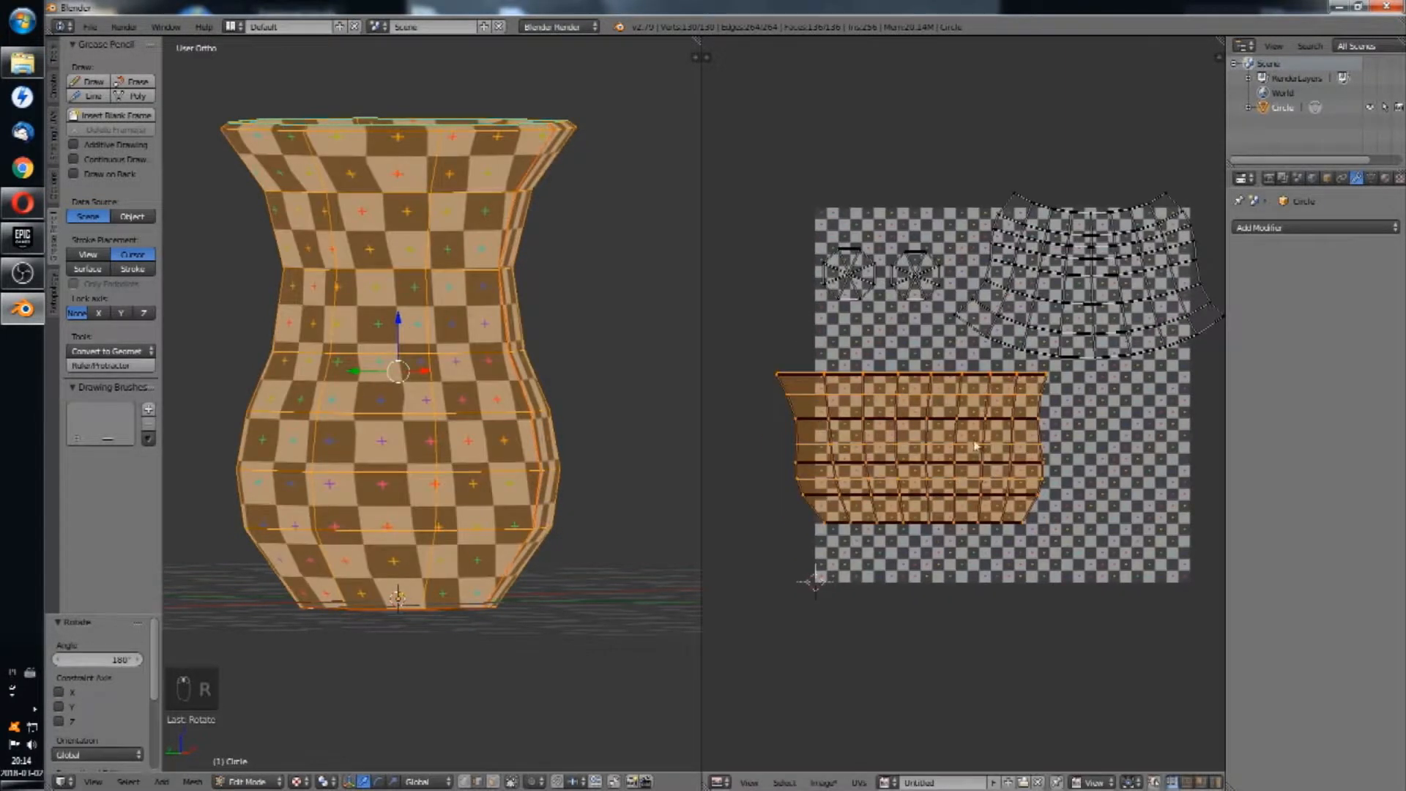
middle_click_drag(434, 405, 511, 501)
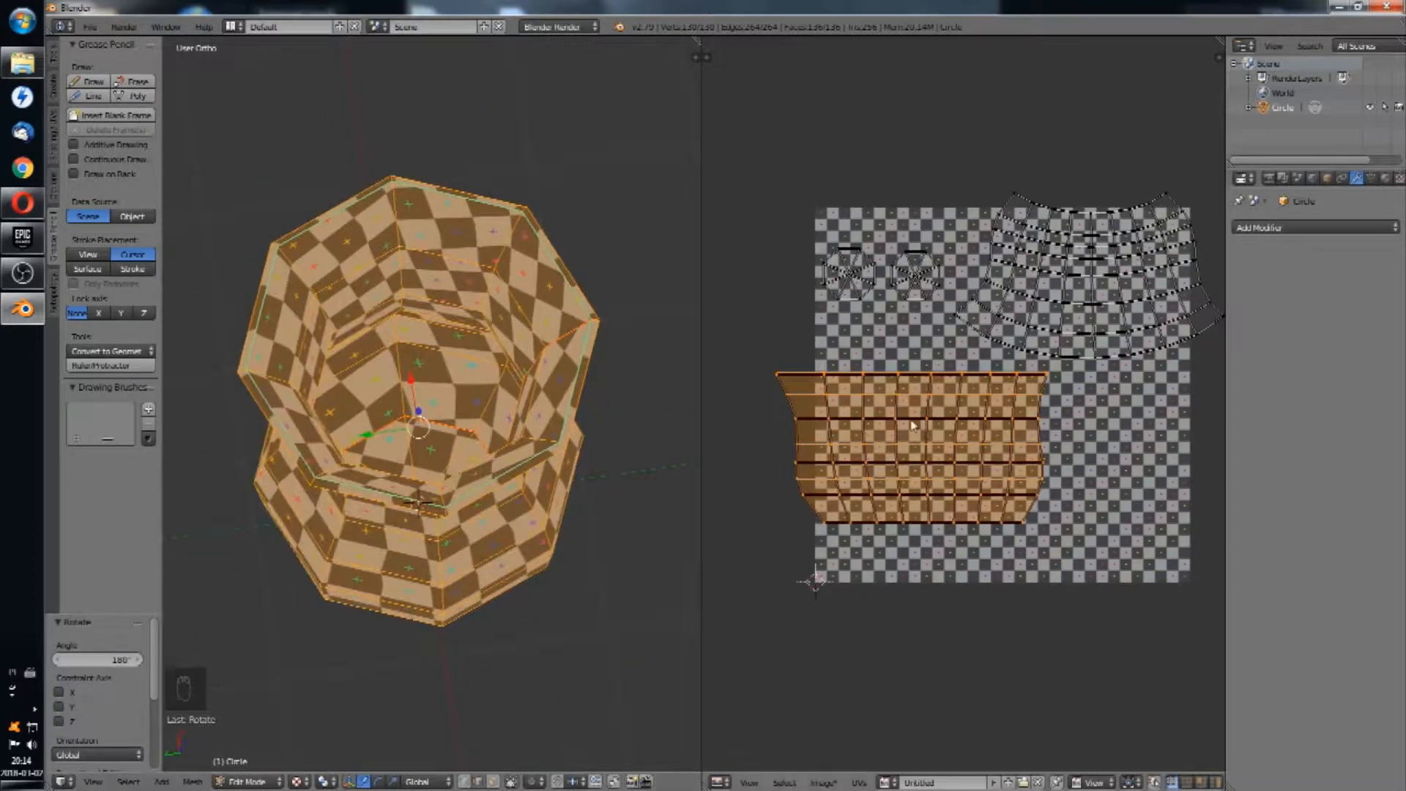
middle_click_drag(912, 426, 855, 460)
middle_click_drag(516, 461, 662, 405)
right_click(1053, 393, "alt")
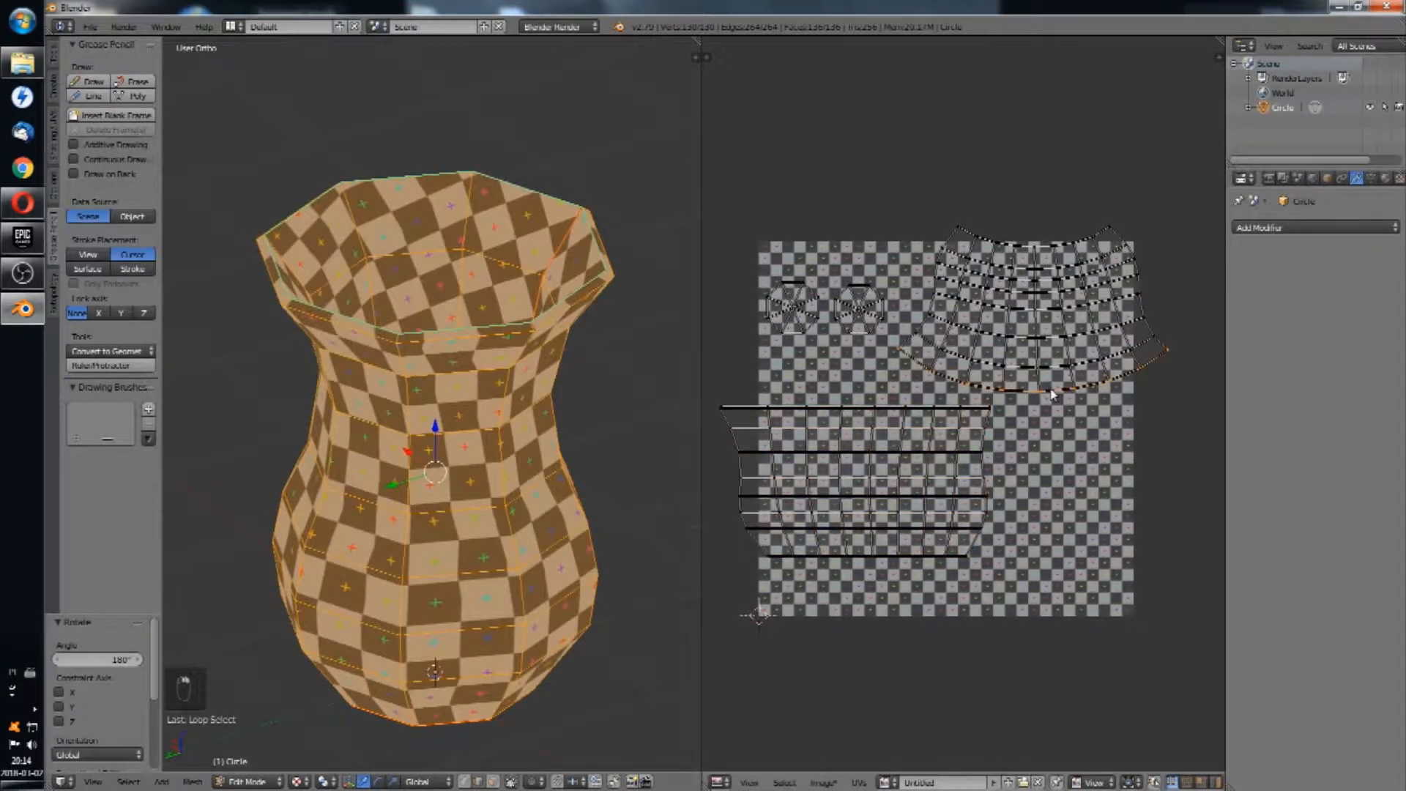
key("s")
key("y")
key("0")
key("Return")
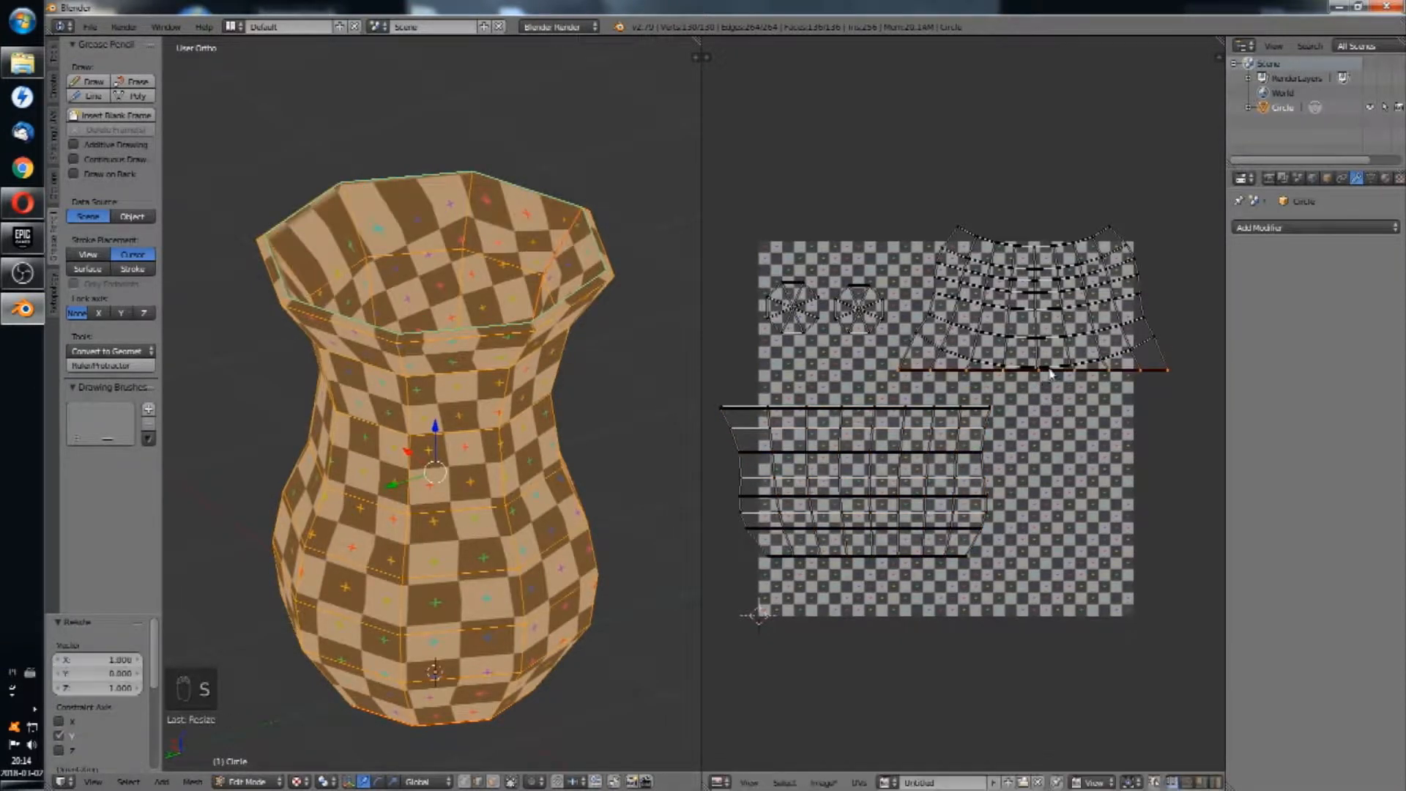
key("s")
key("0")
key("Return")
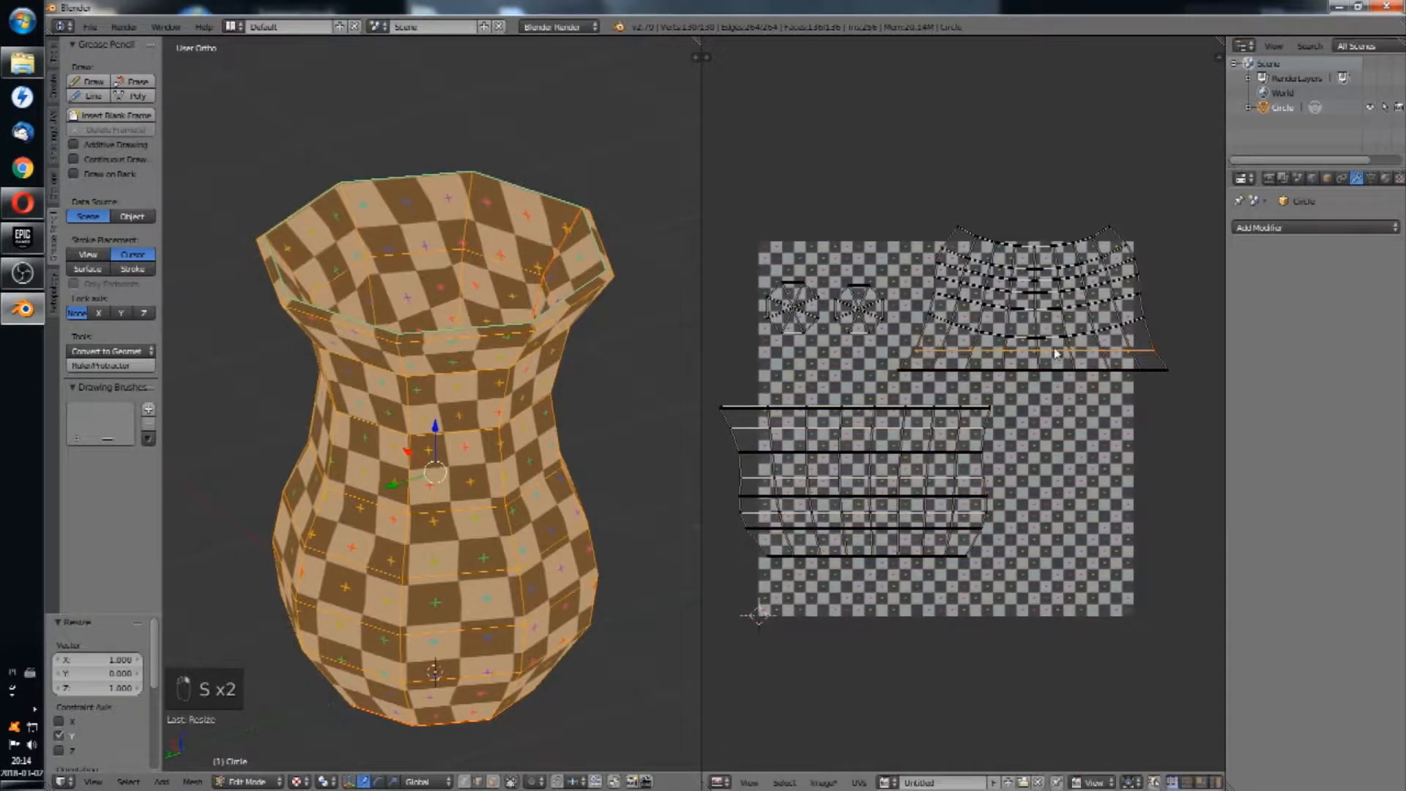
Step: Flatten the remaining horizontal edge loops of the inner wall's UV island one by one, scaling each to 0 along Y
right_click(1054, 341, "alt")
key("s")
key("y")
key("0")
key("Return")
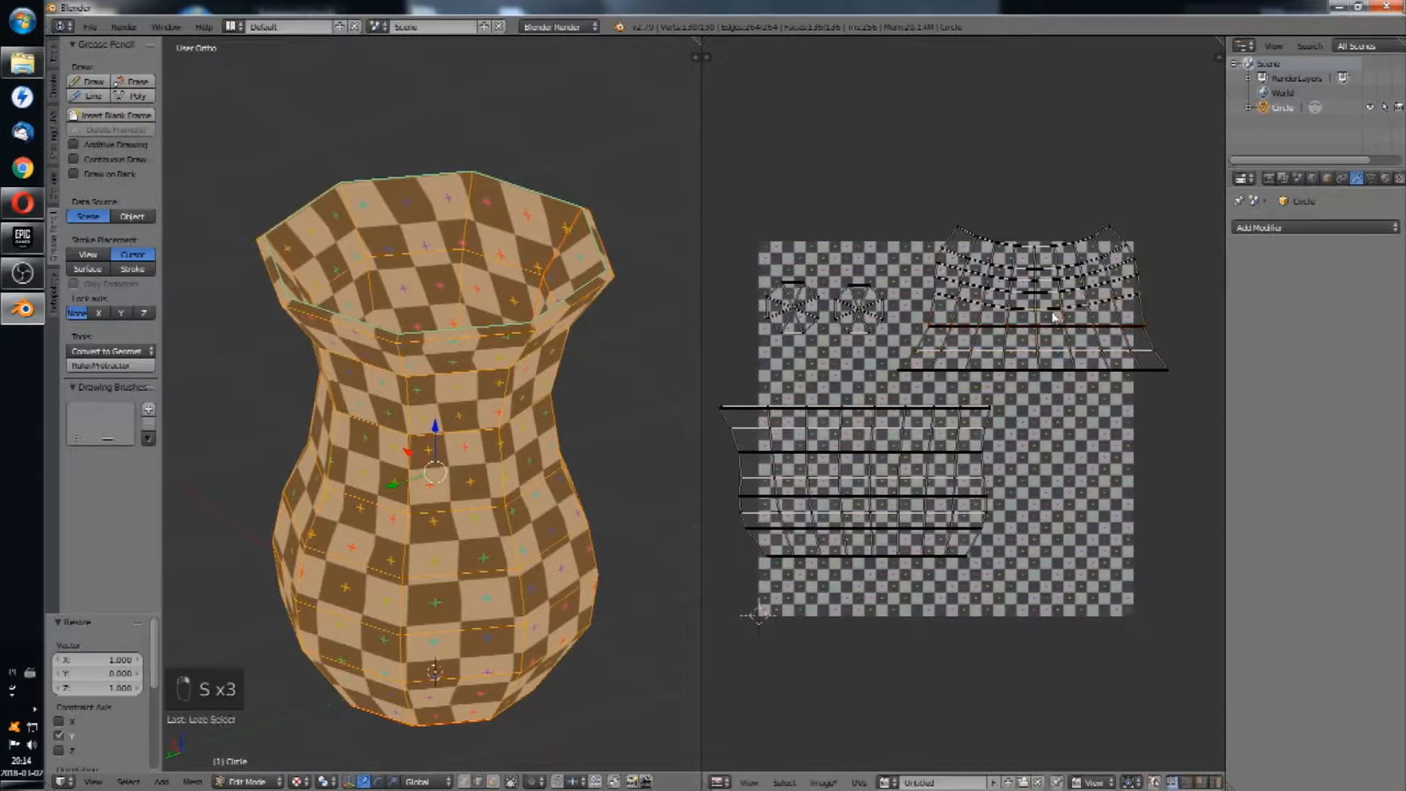
key("s")
key("y")
key("0")
key("Return")
key("space")
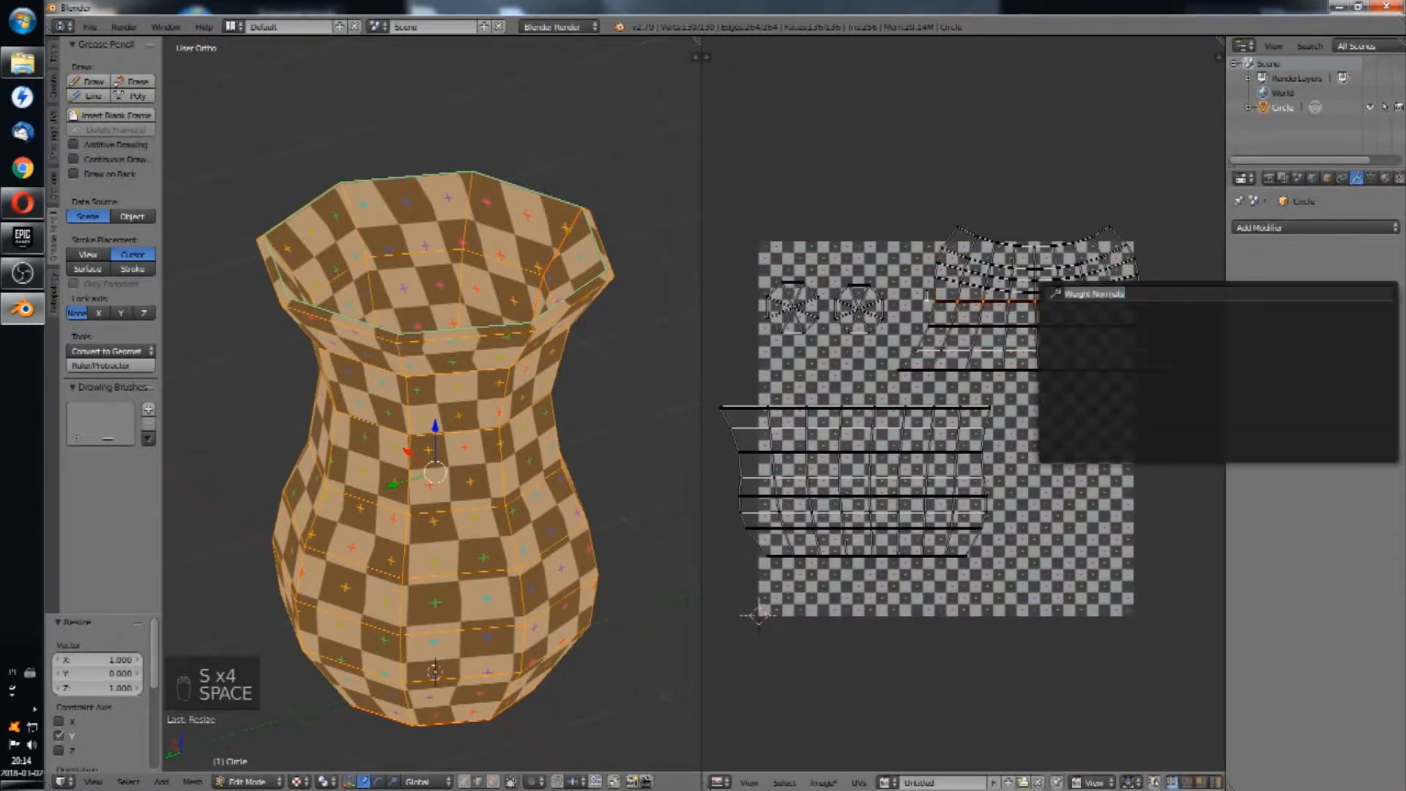
right_click(994, 293, "alt")
key("s")
key("y")
key("0")
key("Return")
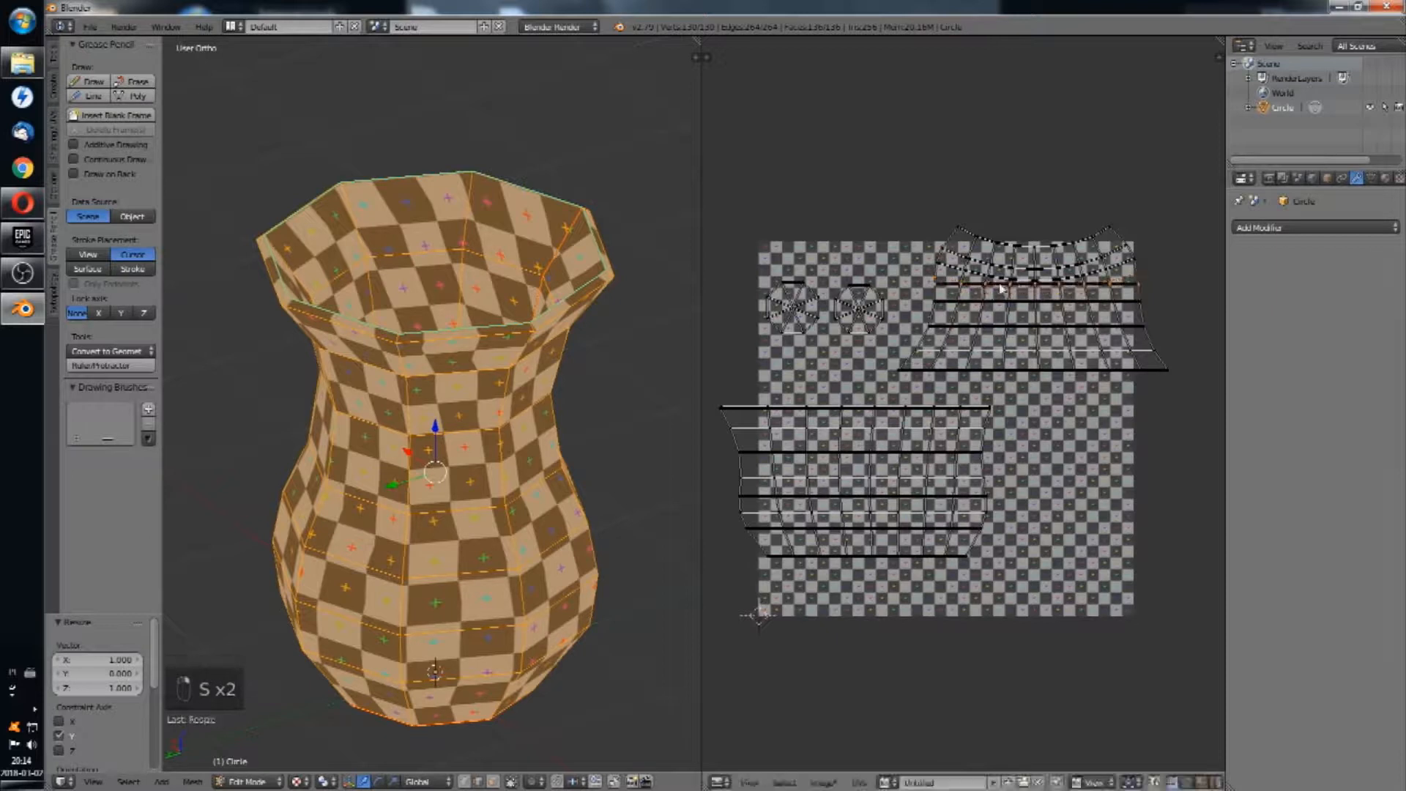
key("s")
key("y")
key("0")
key("Return")
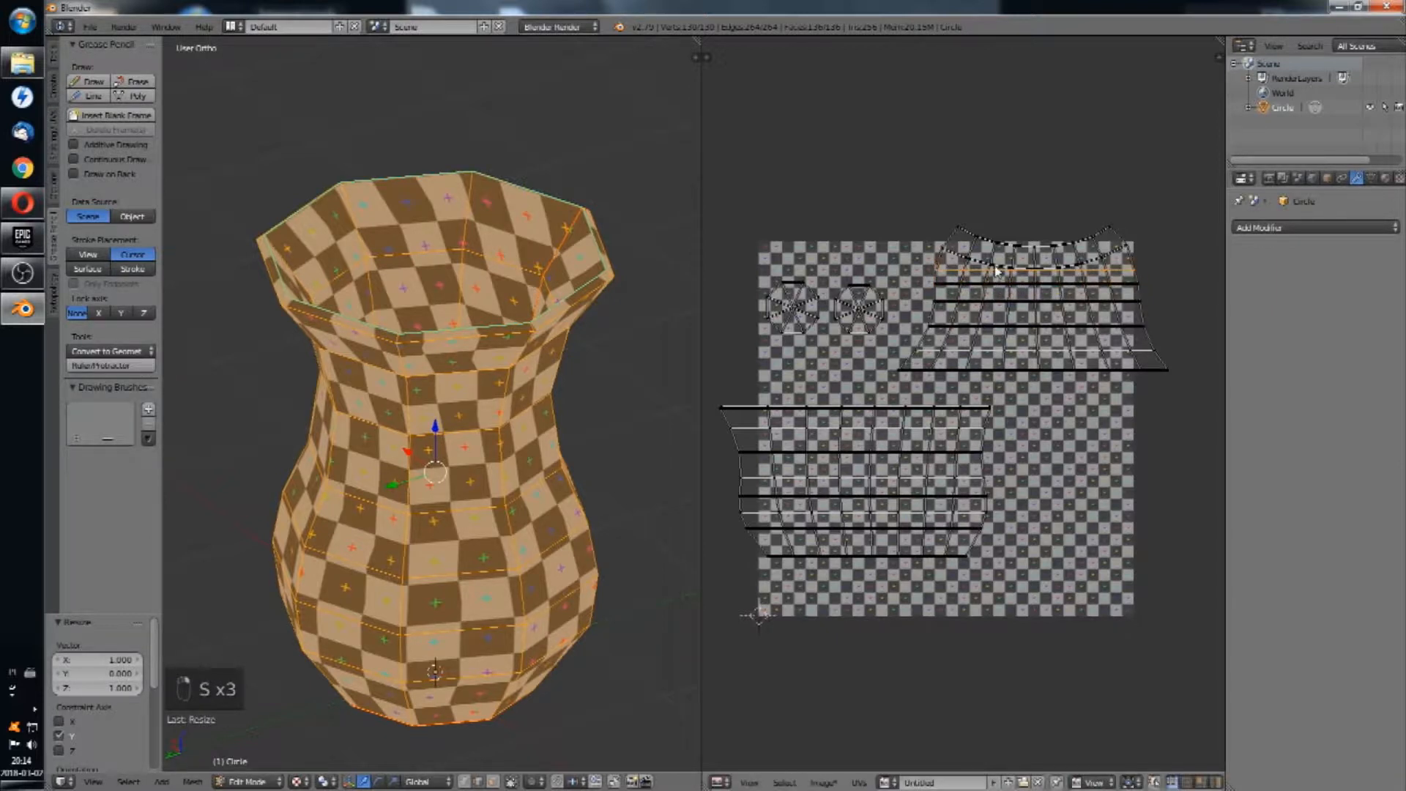
right_click(997, 264, "alt")
key("s")
key("y")
key("0")
key("Return")
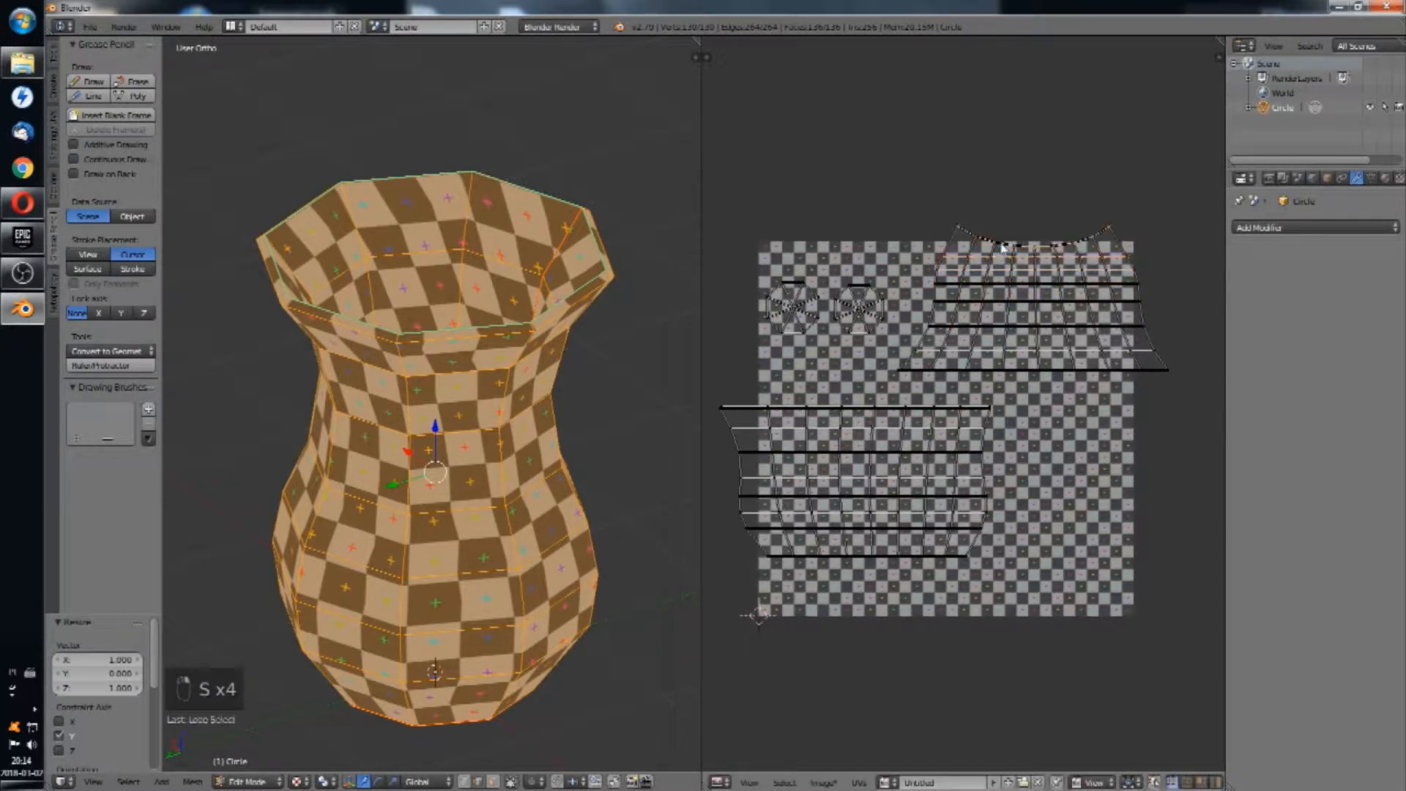
key("s")
key("0")
key("Return")
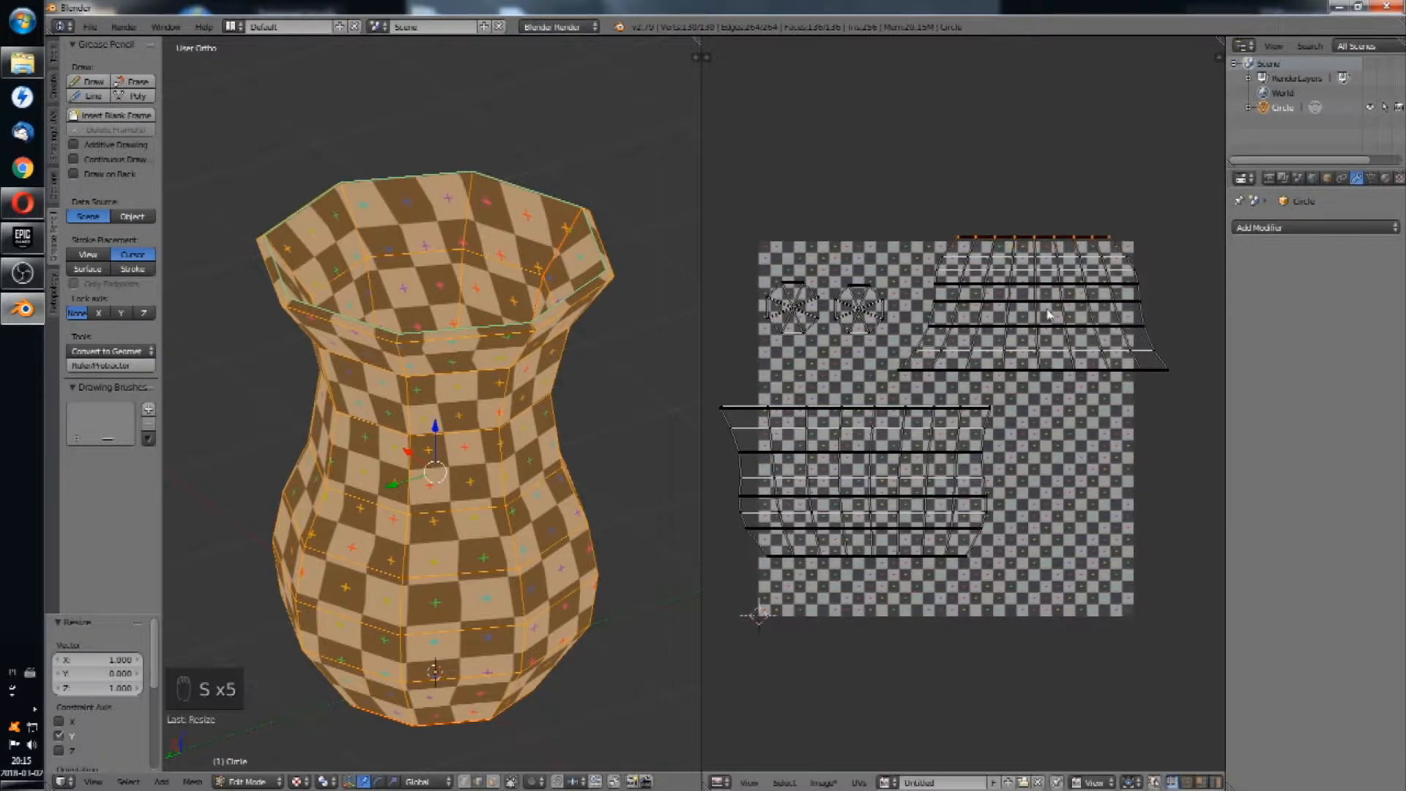
Step: Select the whole straightened inner wall UV island and rotate it by 180 degrees
middle_click_drag(1049, 314, 927, 330)
right_click(927, 329)
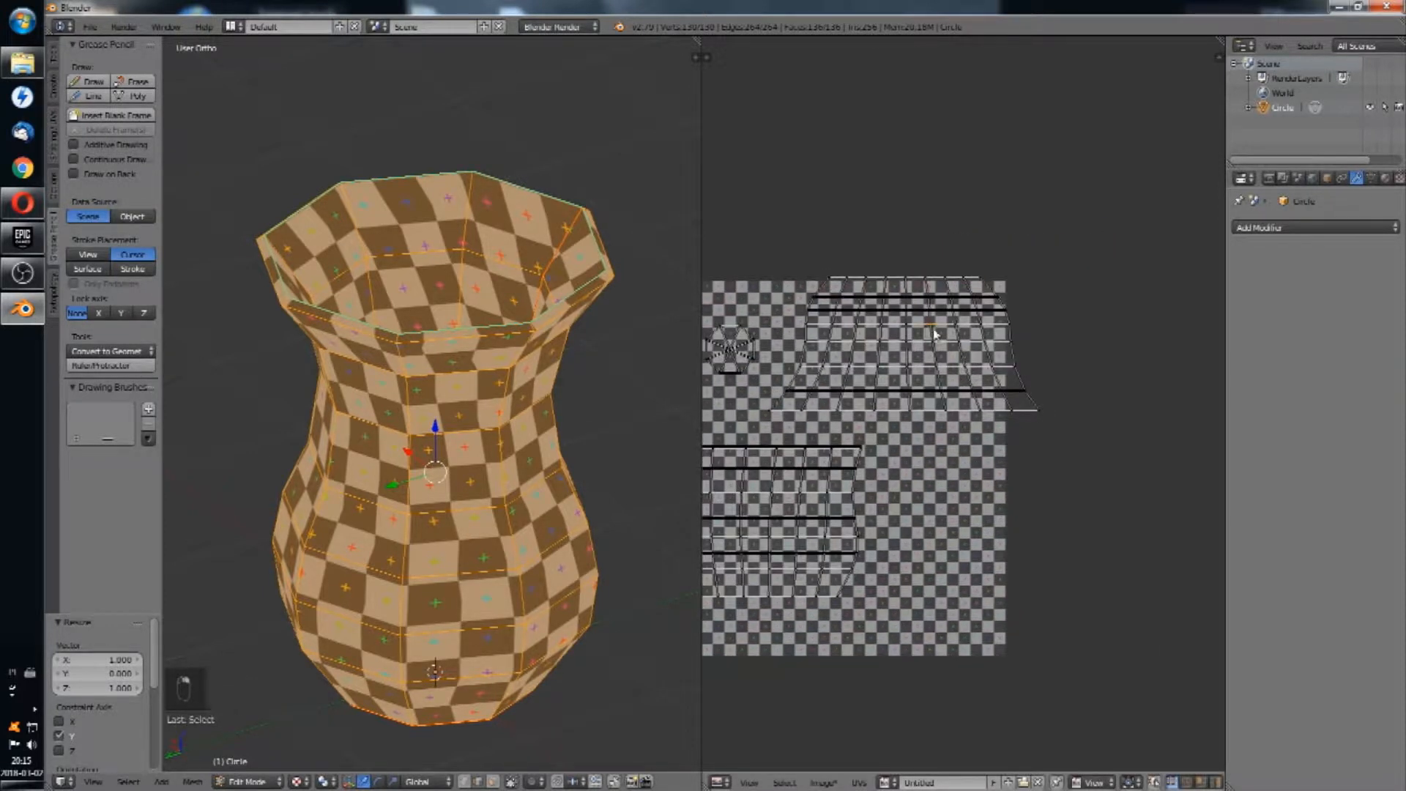
key("l")
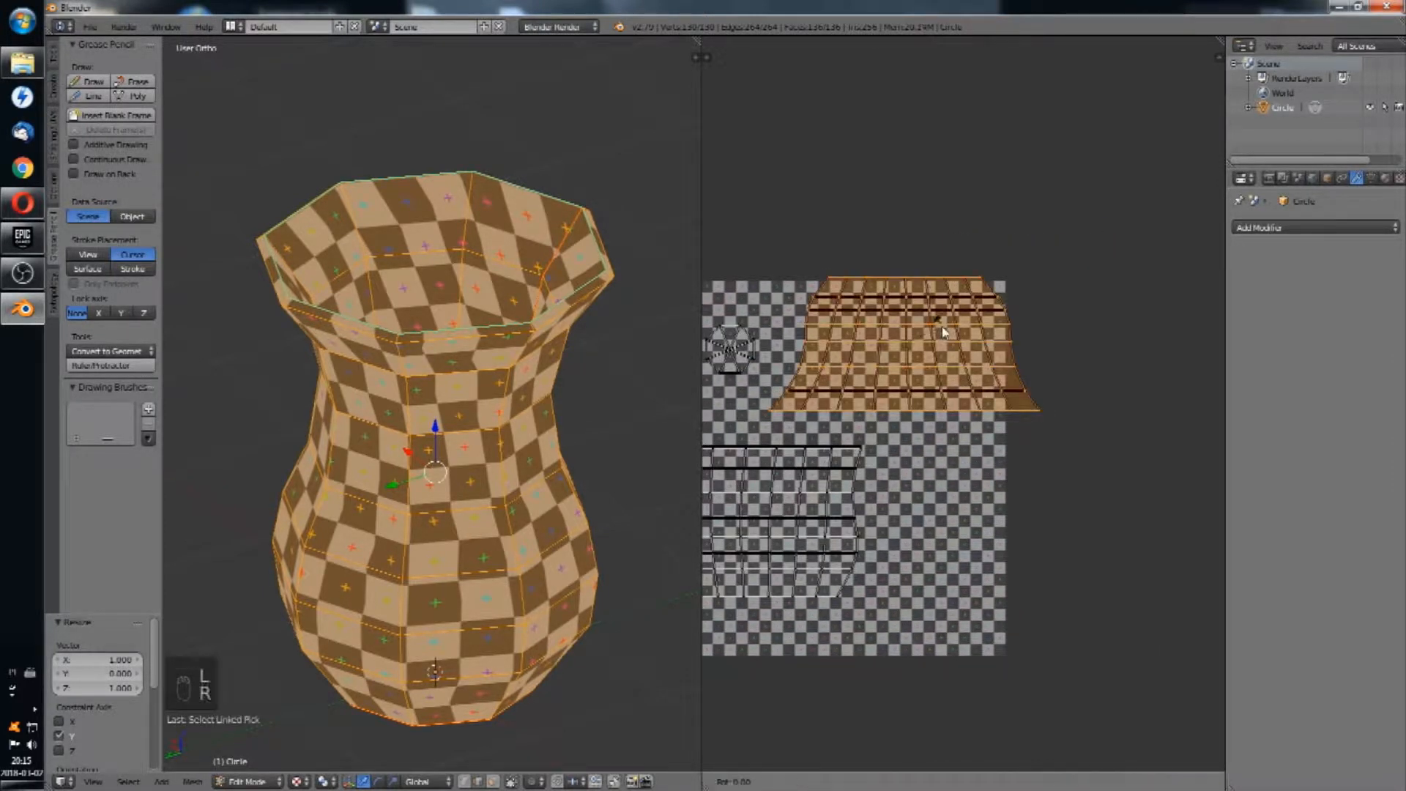
key("1")
key("8")
key("0")
key("Return")
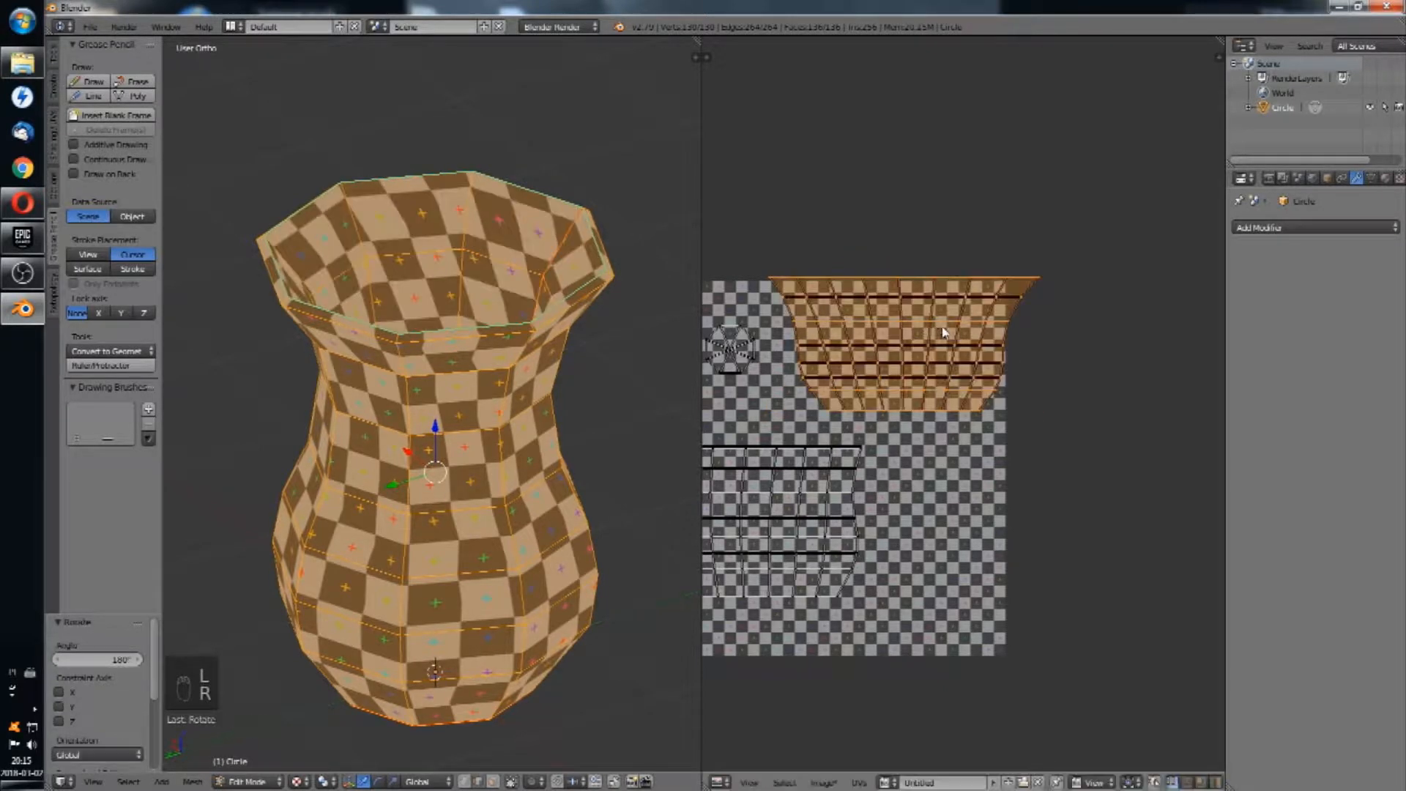
Step: Select all UV islands of the vase and pack them into the UV square with Pack Islands
middle_click_drag(935, 367, 1149, 175)
middle_click_drag(688, 267, 439, 344)
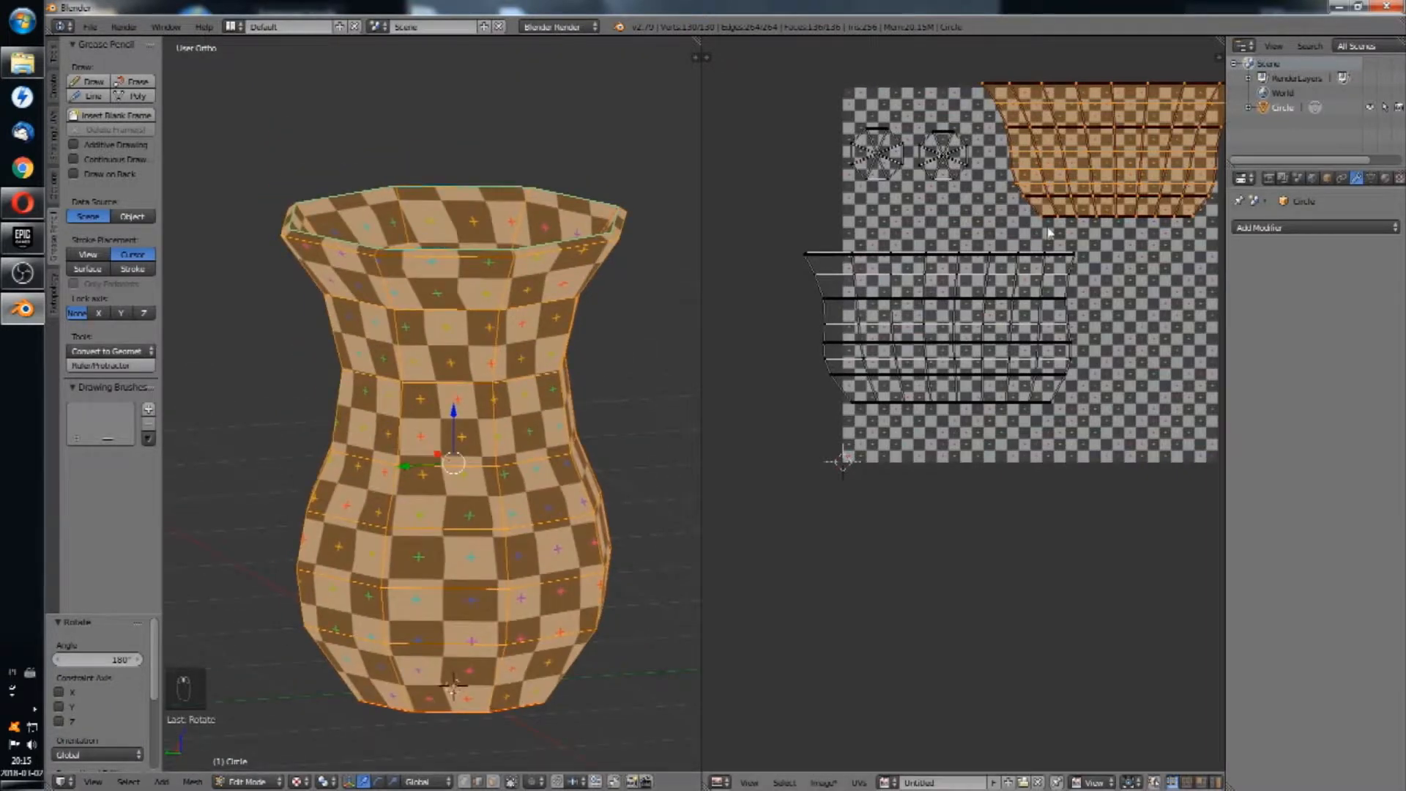
middle_click_drag(1103, 234, 1025, 366)
key("a")
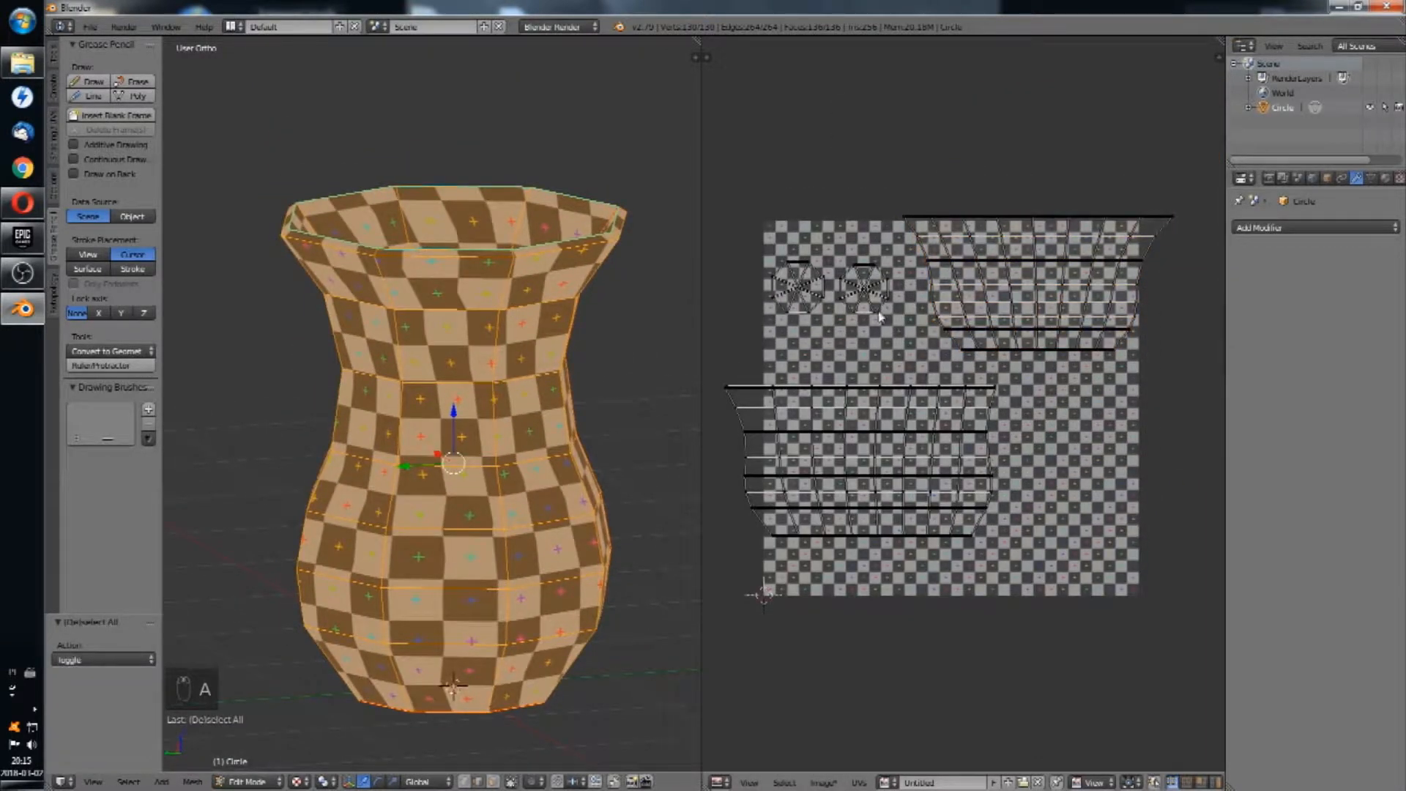
key("a")
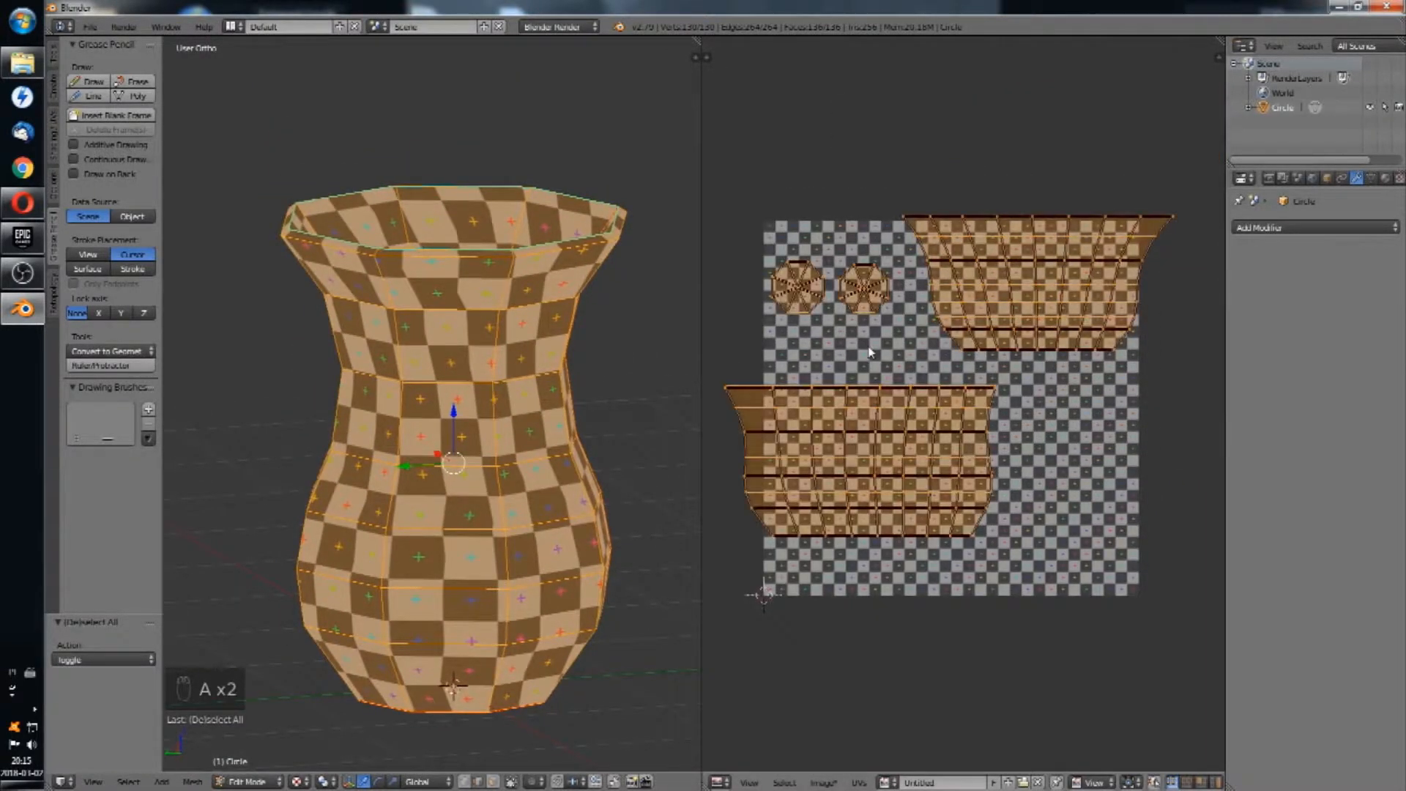
left_click(873, 784)
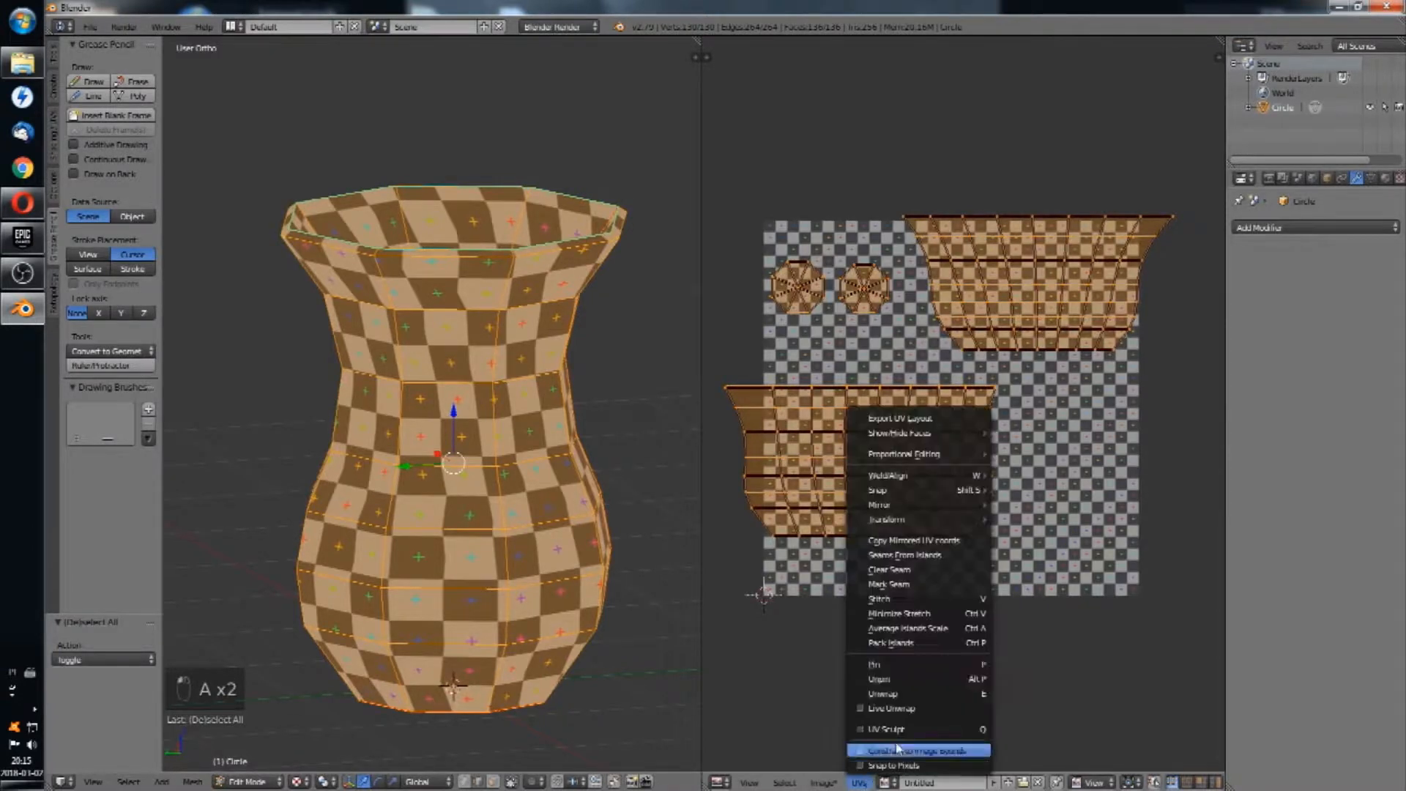
left_click(916, 648)
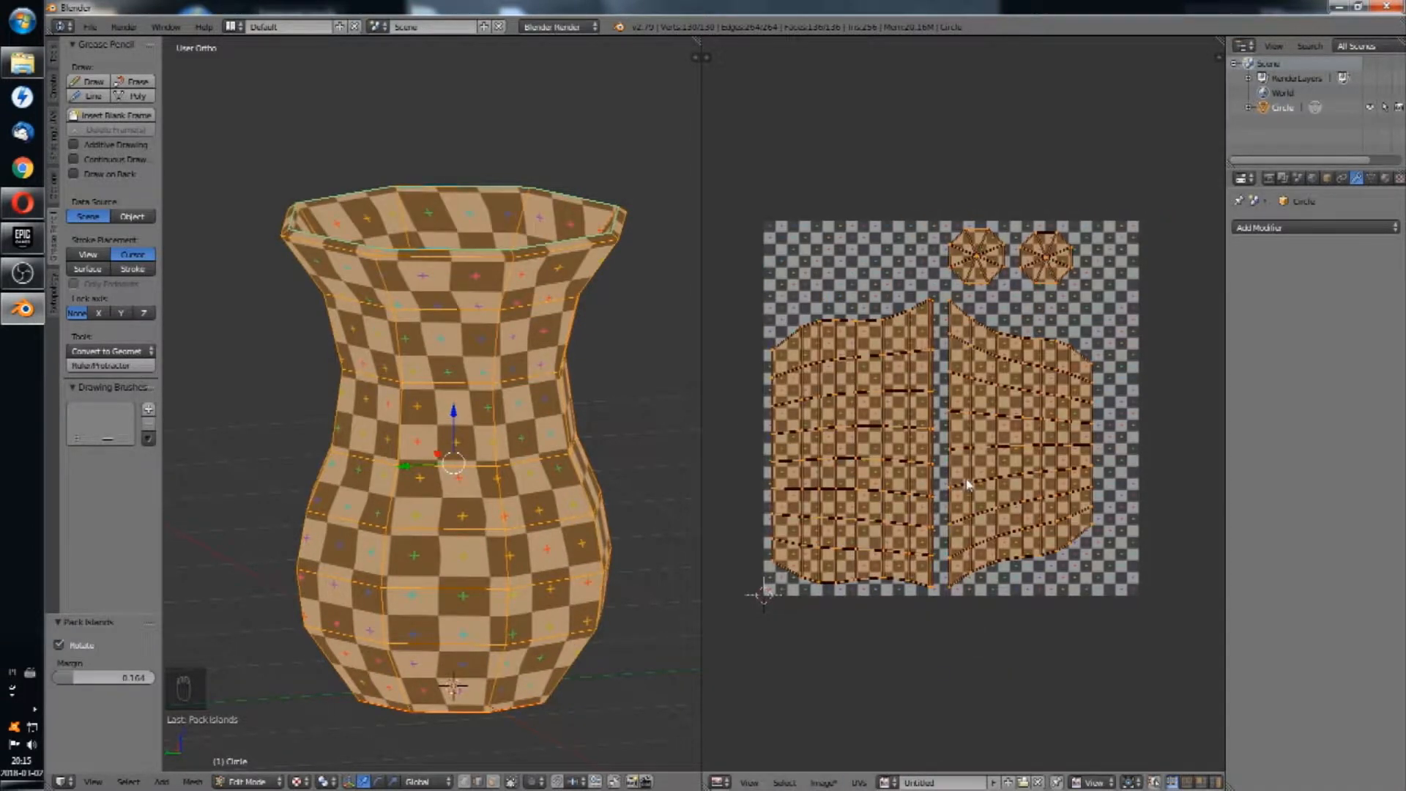
Step: Rotate all packed UV islands by 180 degrees and again by 90 degrees so the wall islands lie horizontally
type("r180")
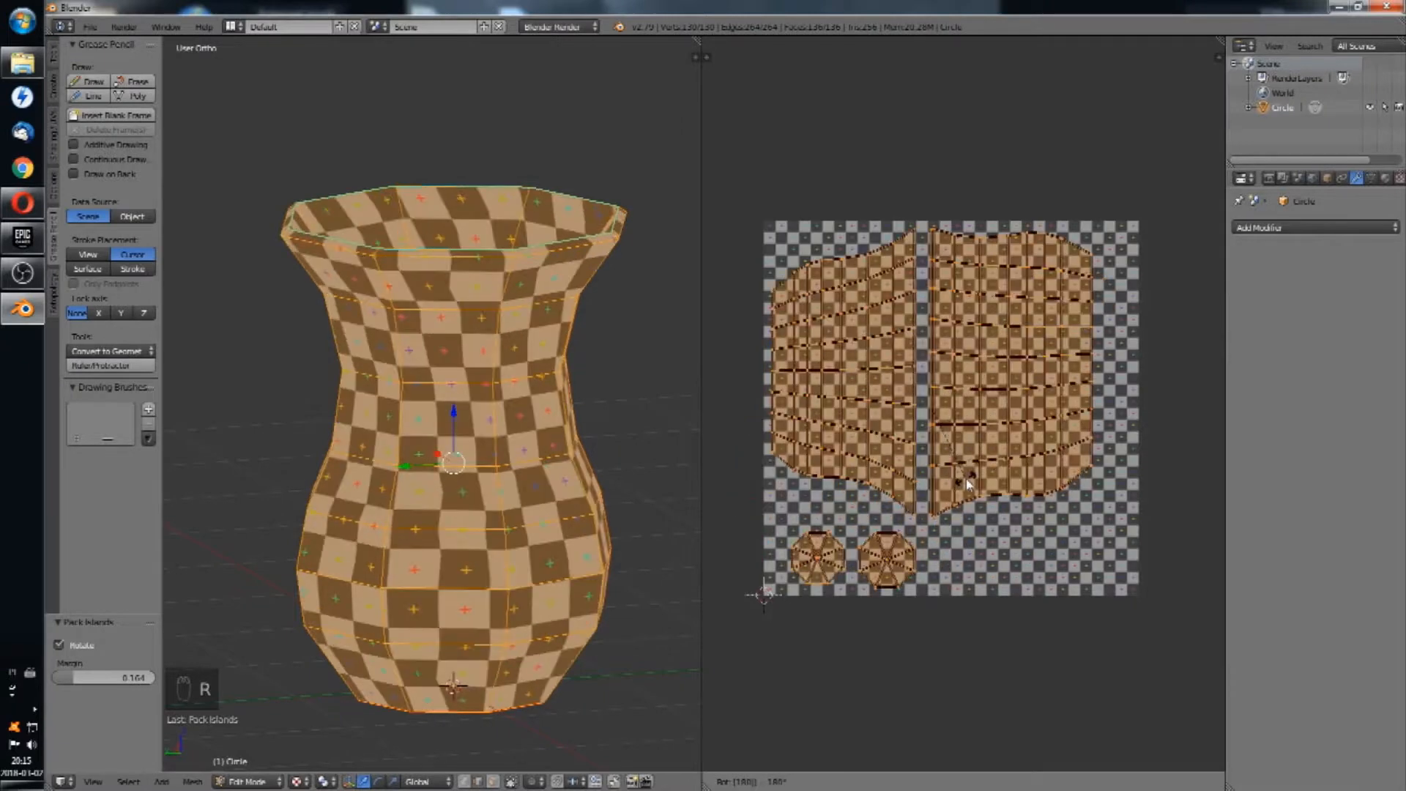
key("Return")
type("r90")
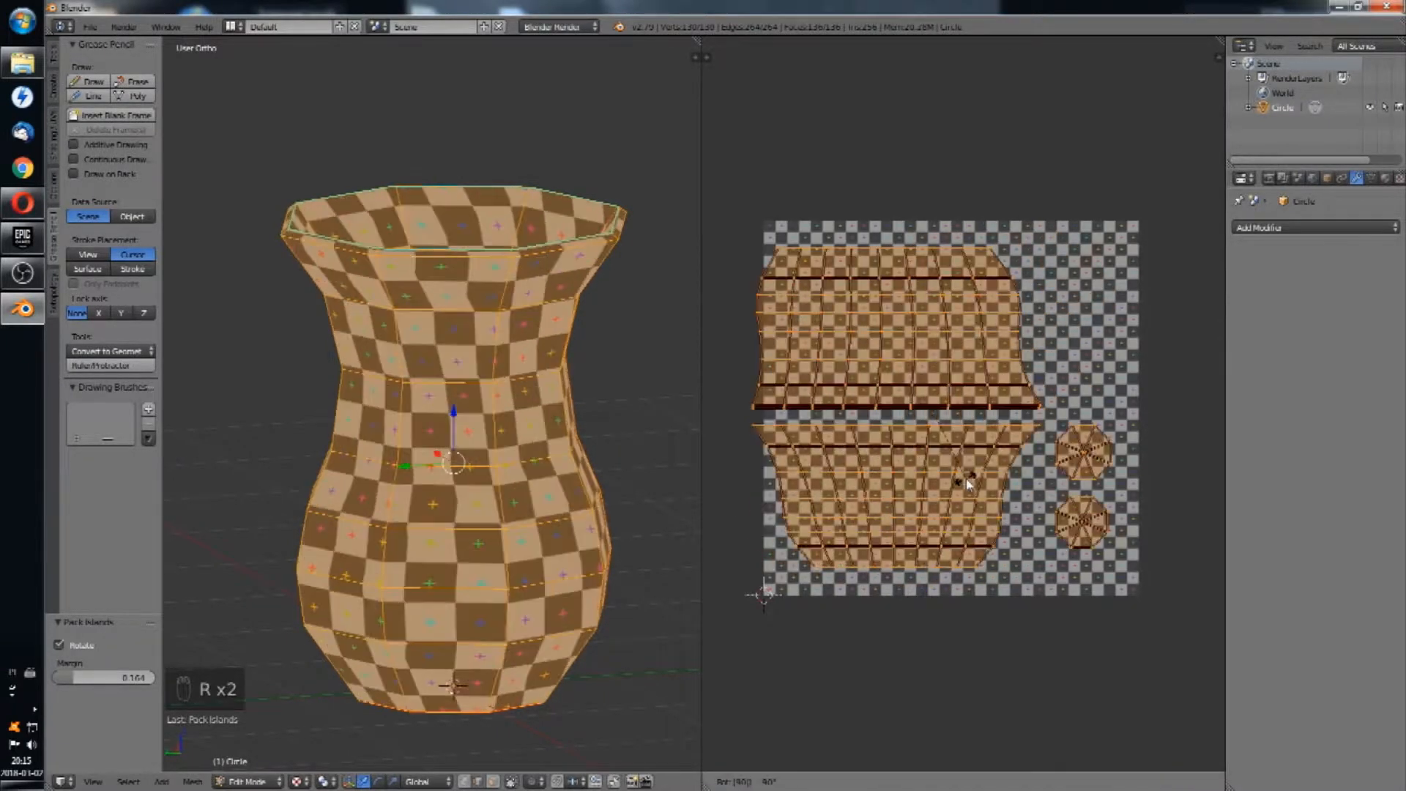
key("Return")
Step: Scale all UV islands by about 1.088 and move them so the wall islands fill the test grid
key("g")
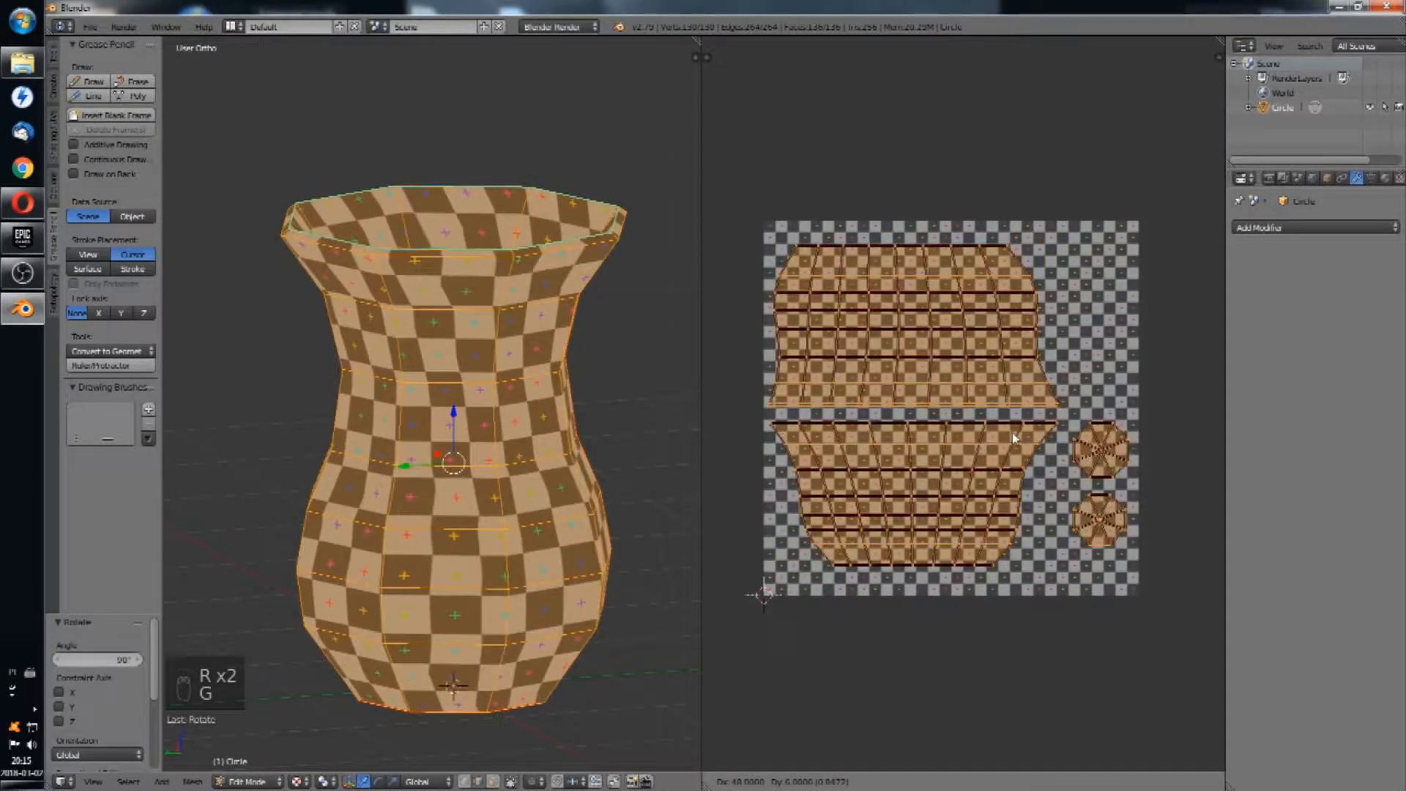
left_click(1012, 432)
key("s")
left_click(1071, 301)
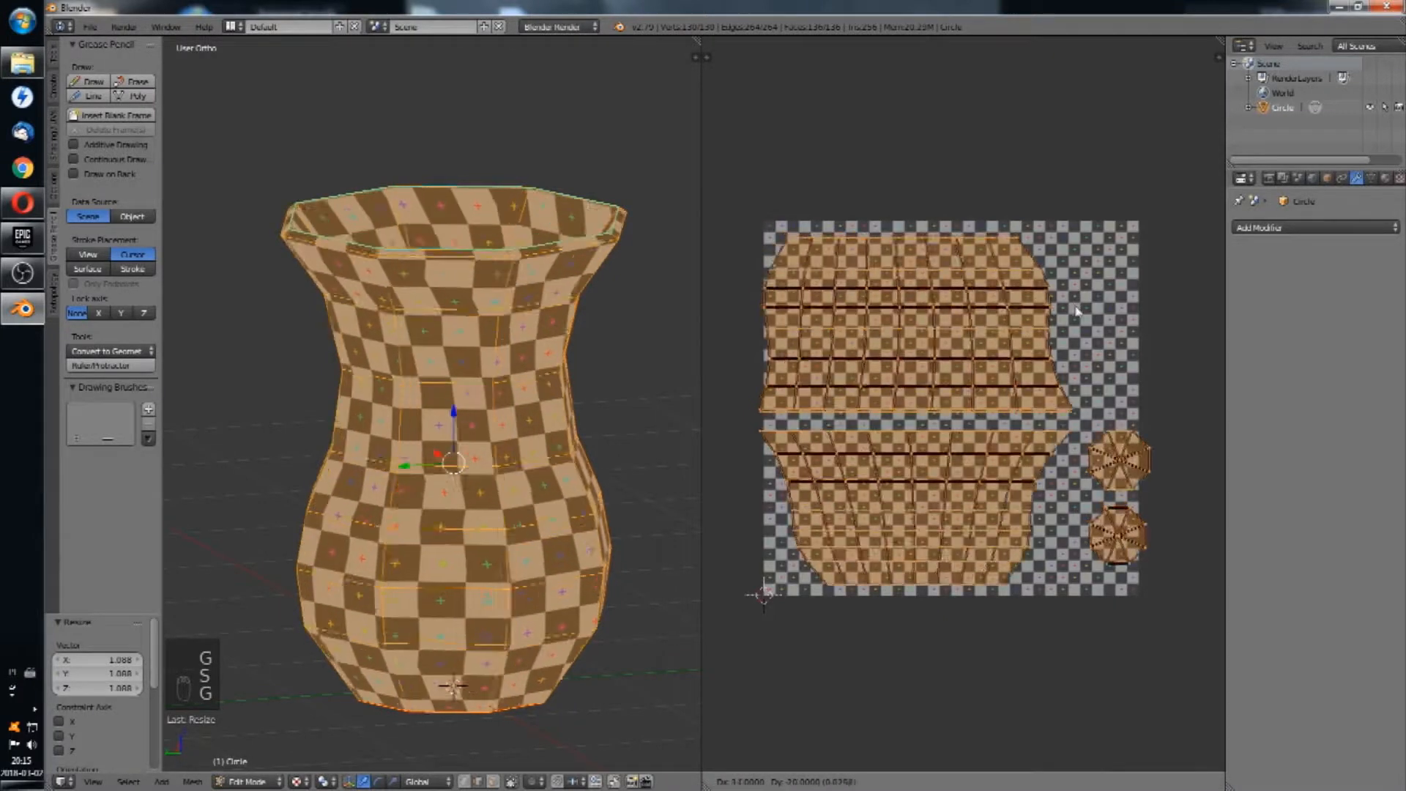
key("g")
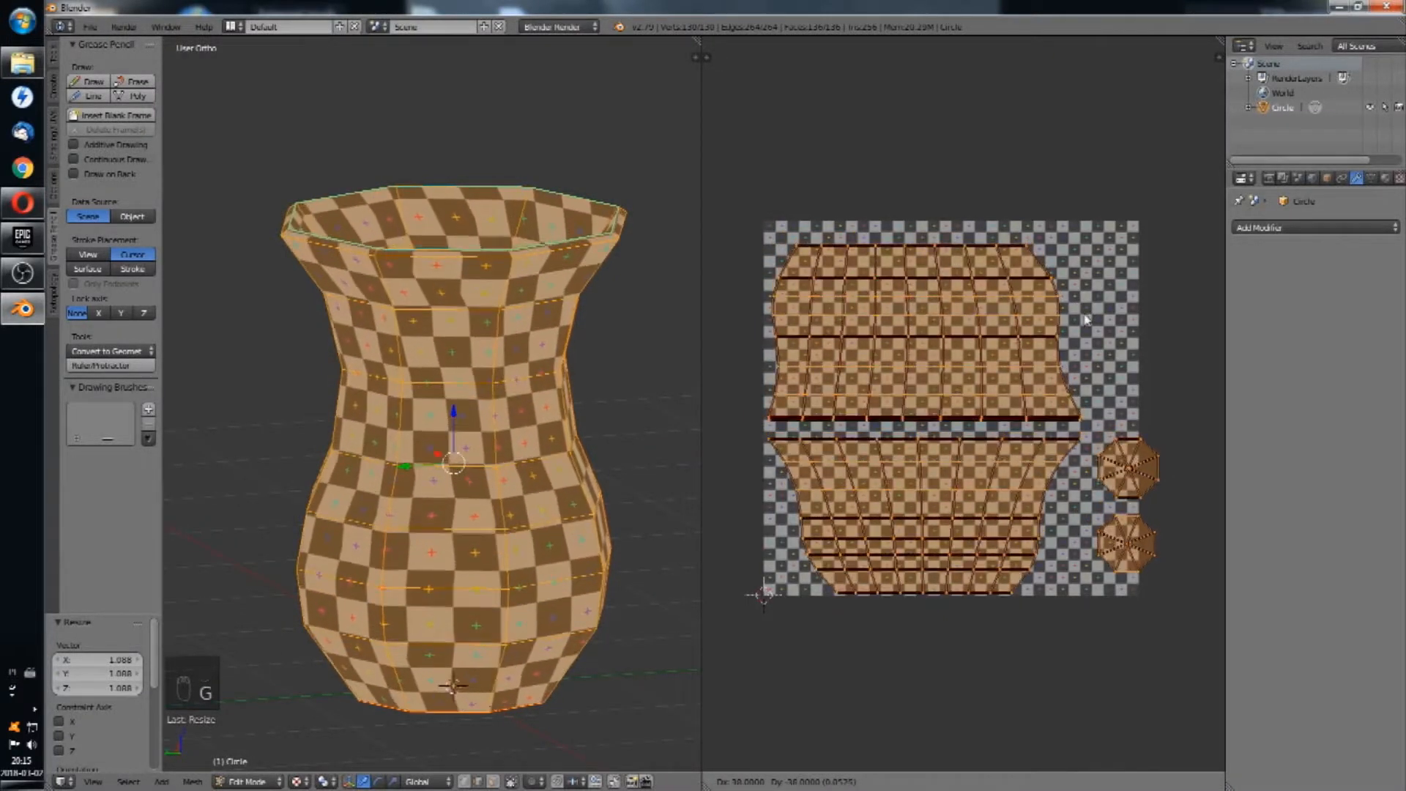
left_click(1087, 318)
Step: Select the upper wall UV island and rotate it by 180 degrees so its wide rim edge faces up
right_click(1070, 372)
key("l")
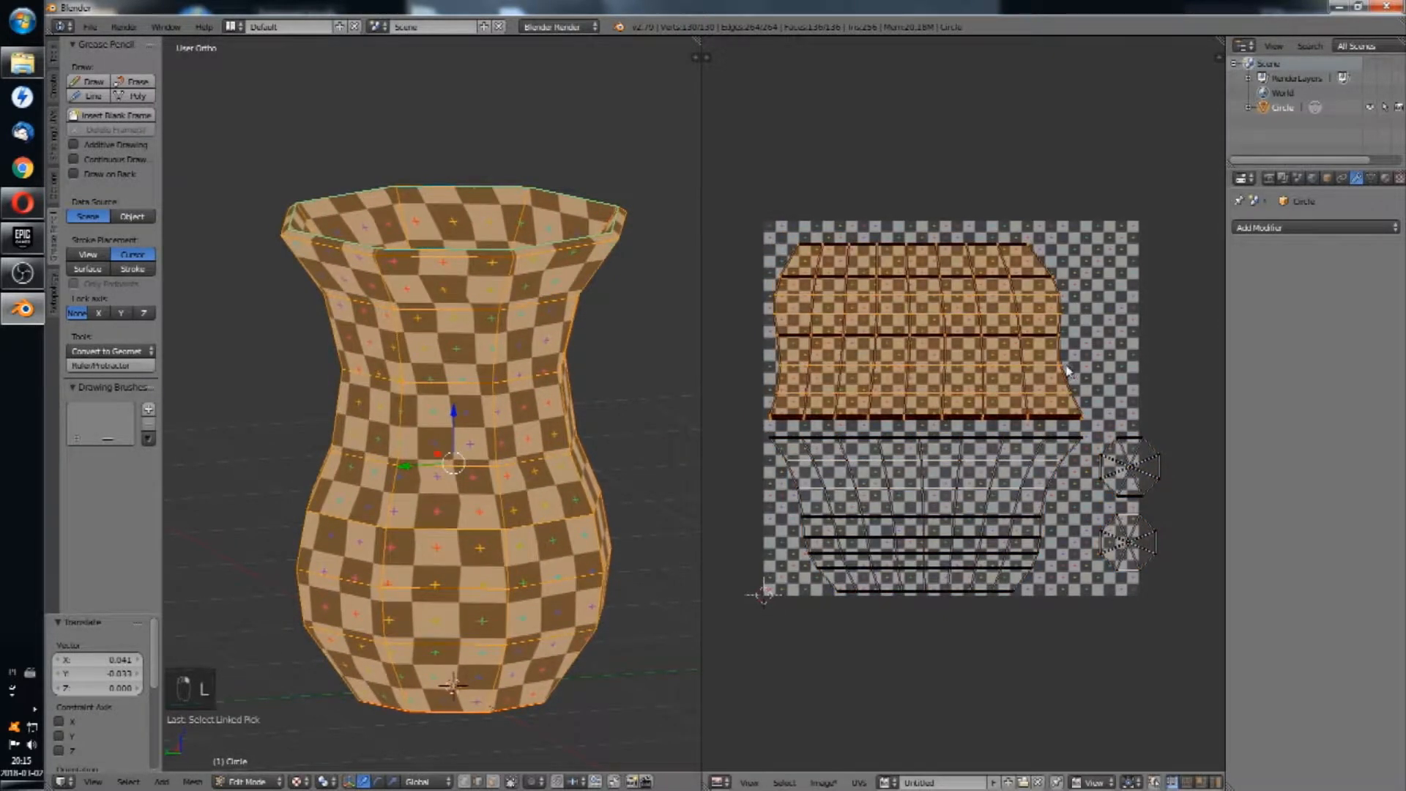
type("r180")
key("Return")
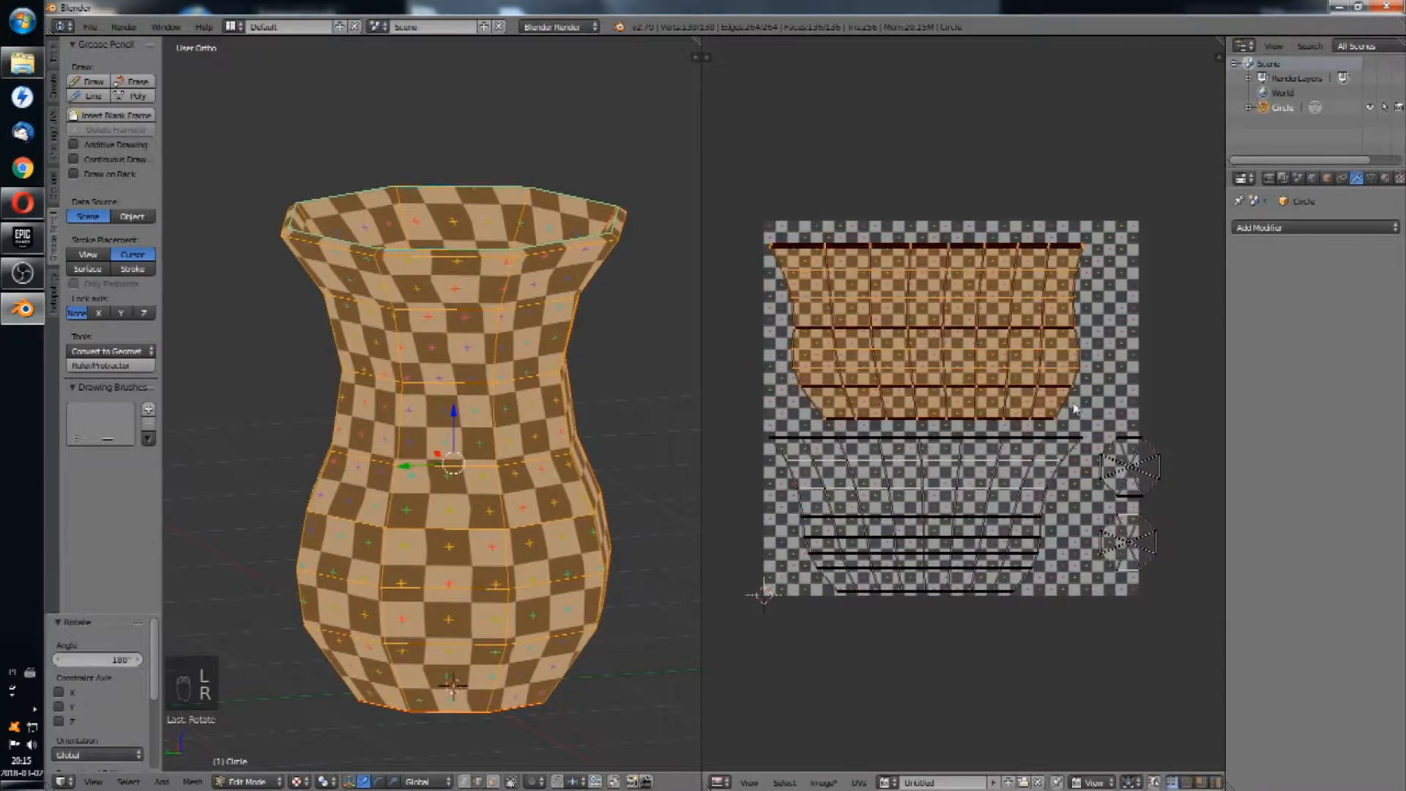
Step: Select all UV islands and unlink the checker test grid image from the UV layout
key("a")
key("a")
key("a")
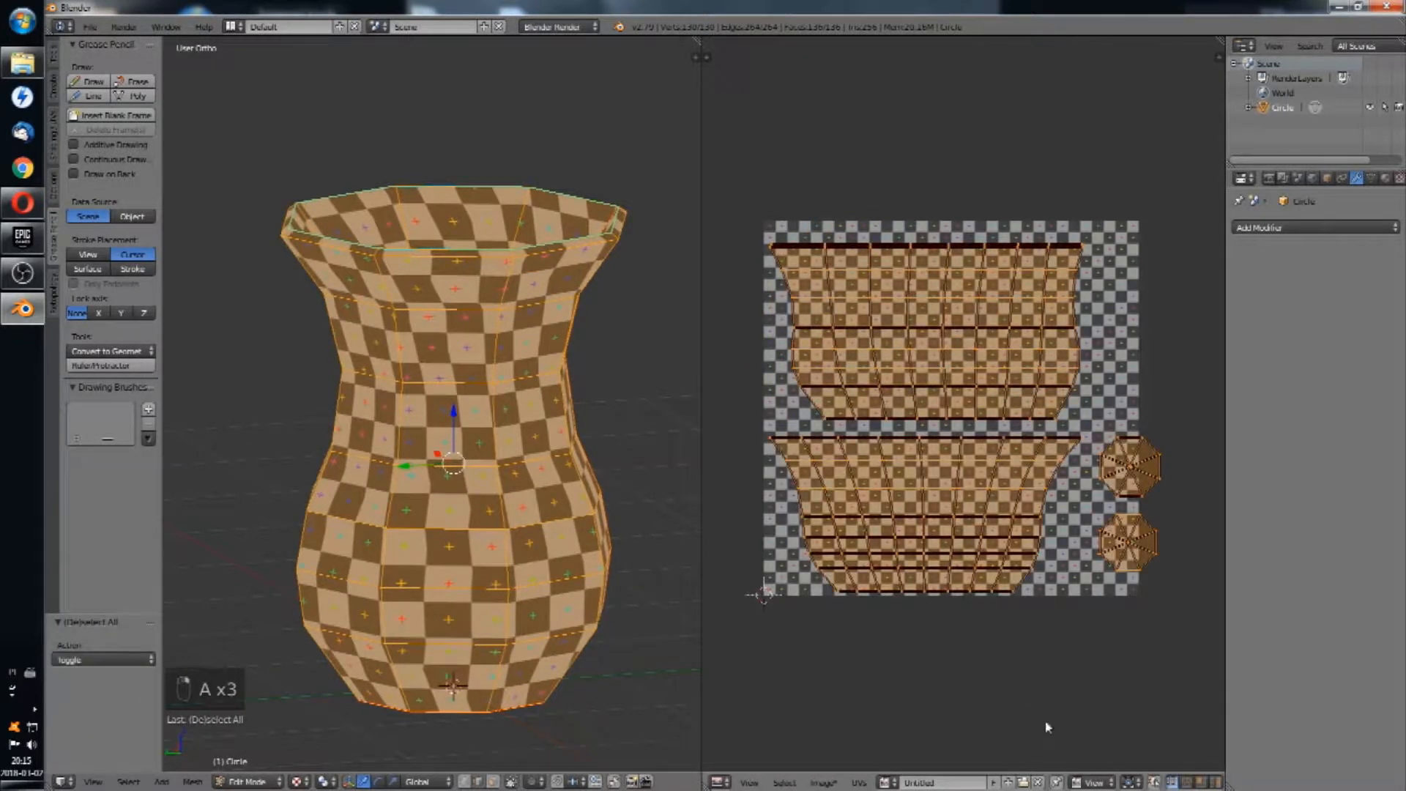
left_click(1039, 782)
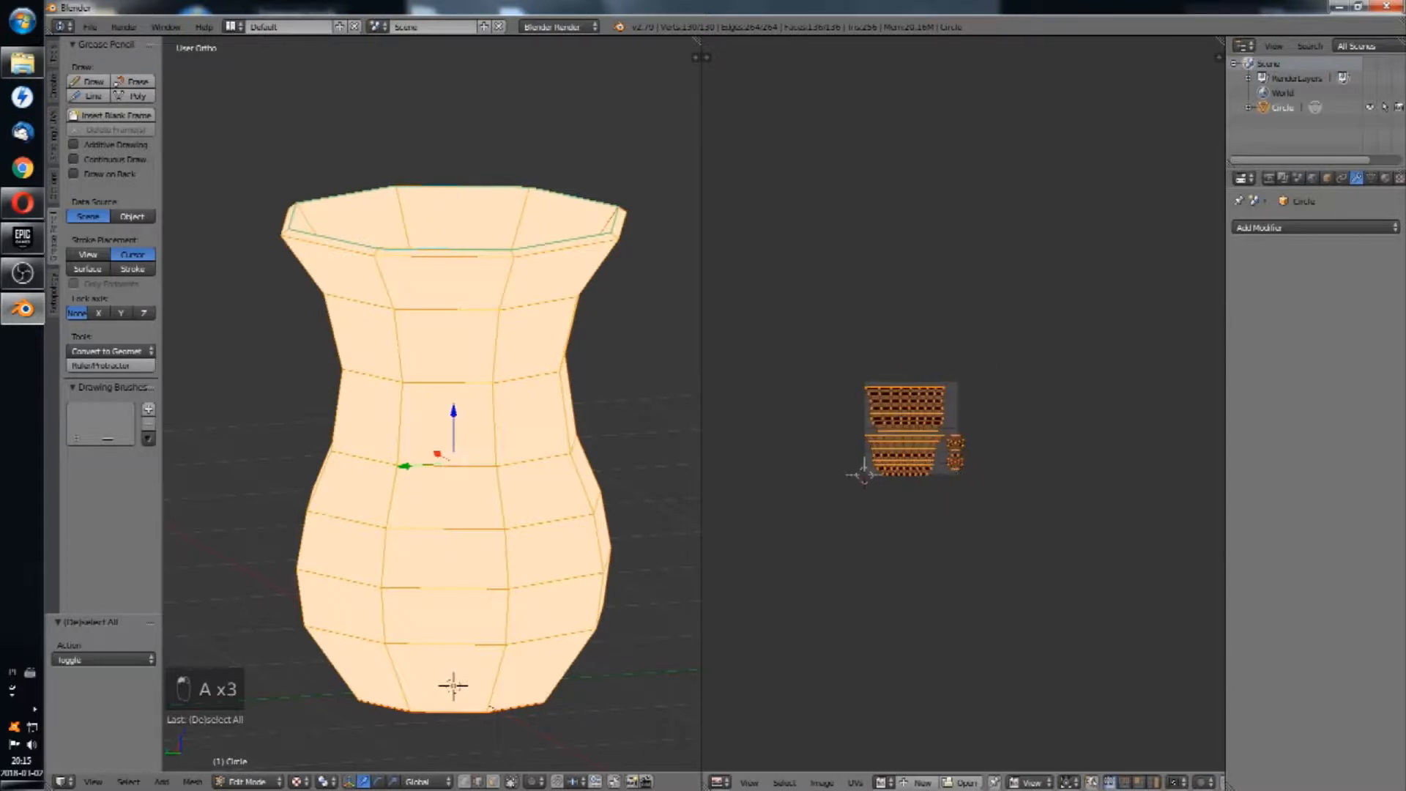
scroll(827, 465, "up", 5)
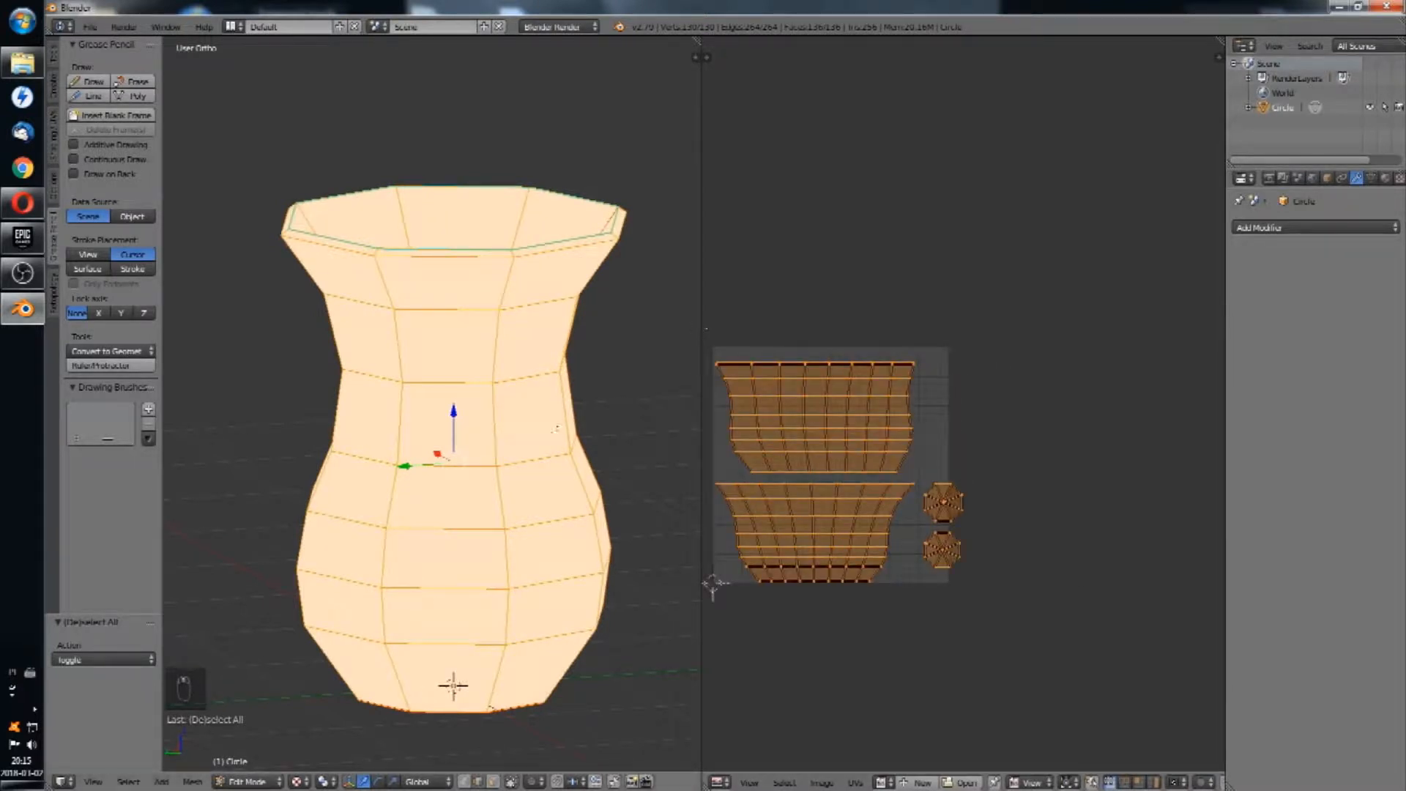
Step: Set the 3D view to Solid shading and widen the UV editor area
left_click(297, 782)
left_click(333, 722)
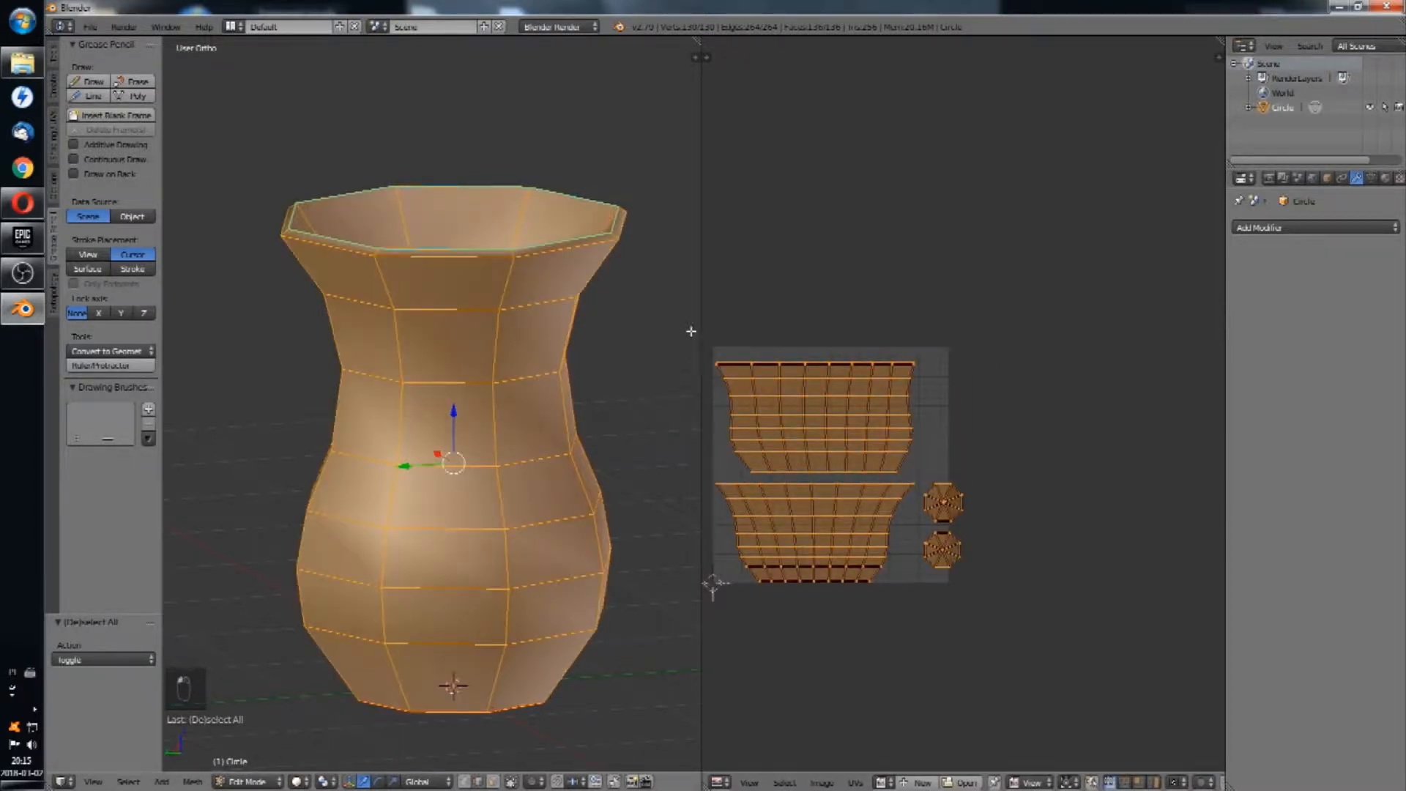
left_click_drag(700, 330, 605, 326)
Step: Inspect the vase's surface, base edge loop and rim from several angles in Edit and Object Mode
right_click(401, 447)
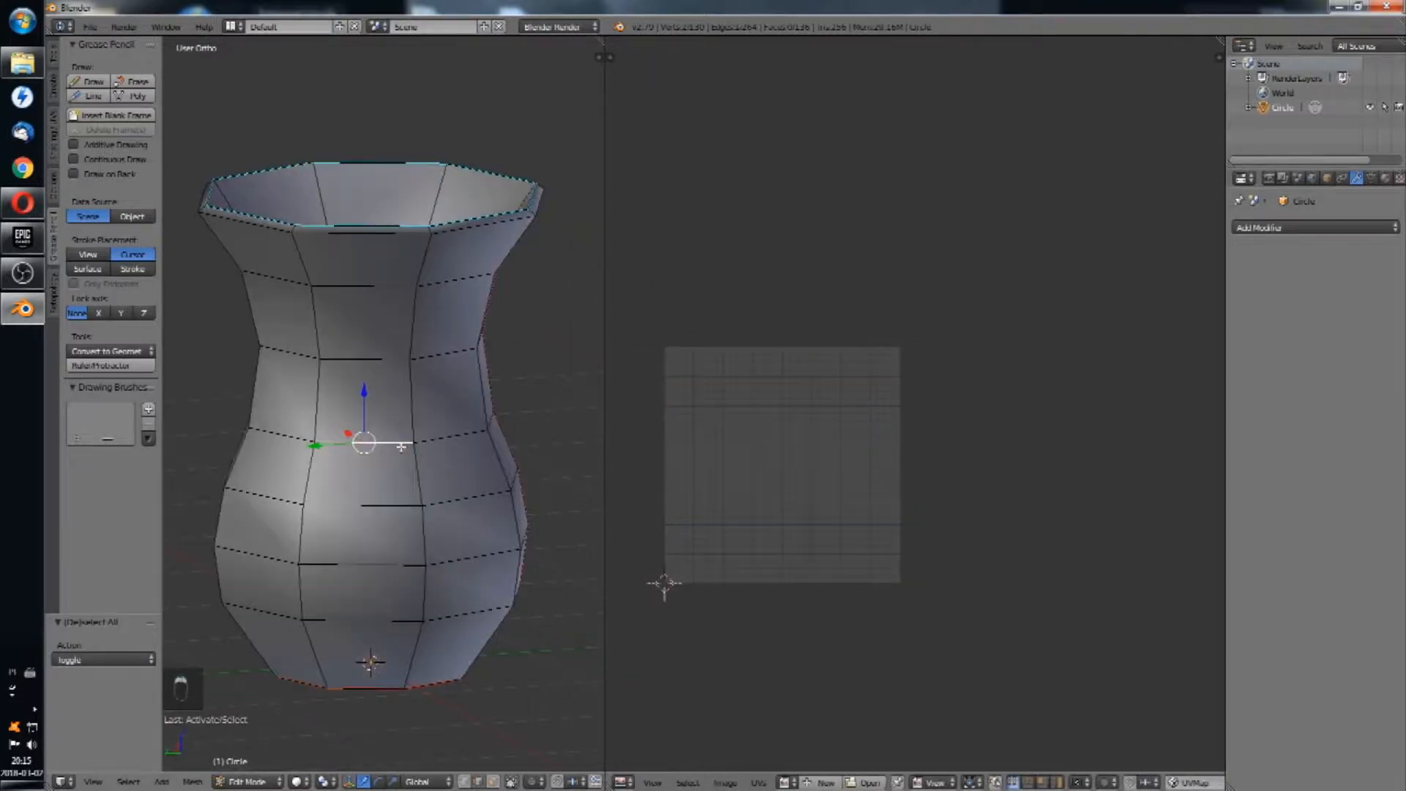
key("Tab")
middle_click_drag(401, 452, 465, 487)
key("Tab")
right_click(417, 640, "alt")
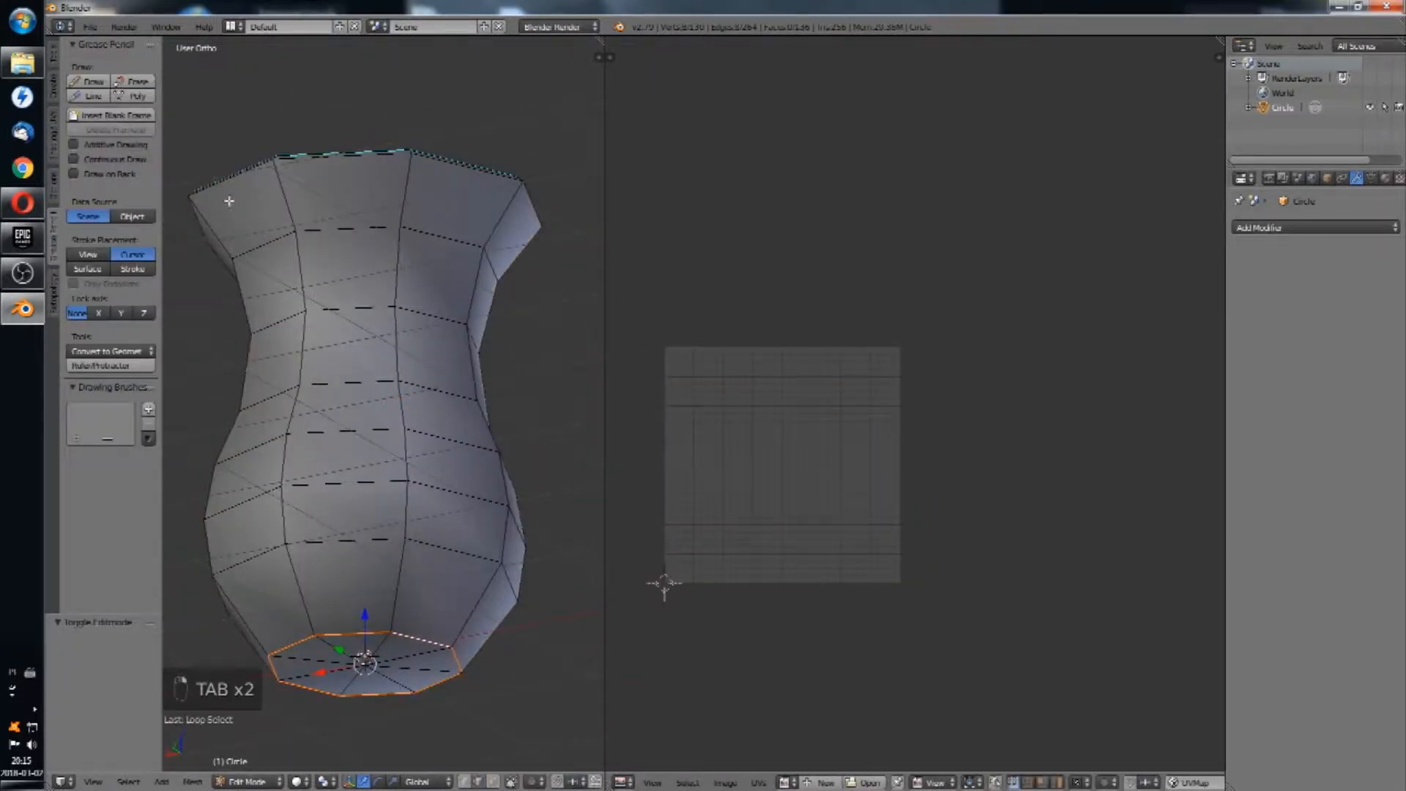
key("Tab")
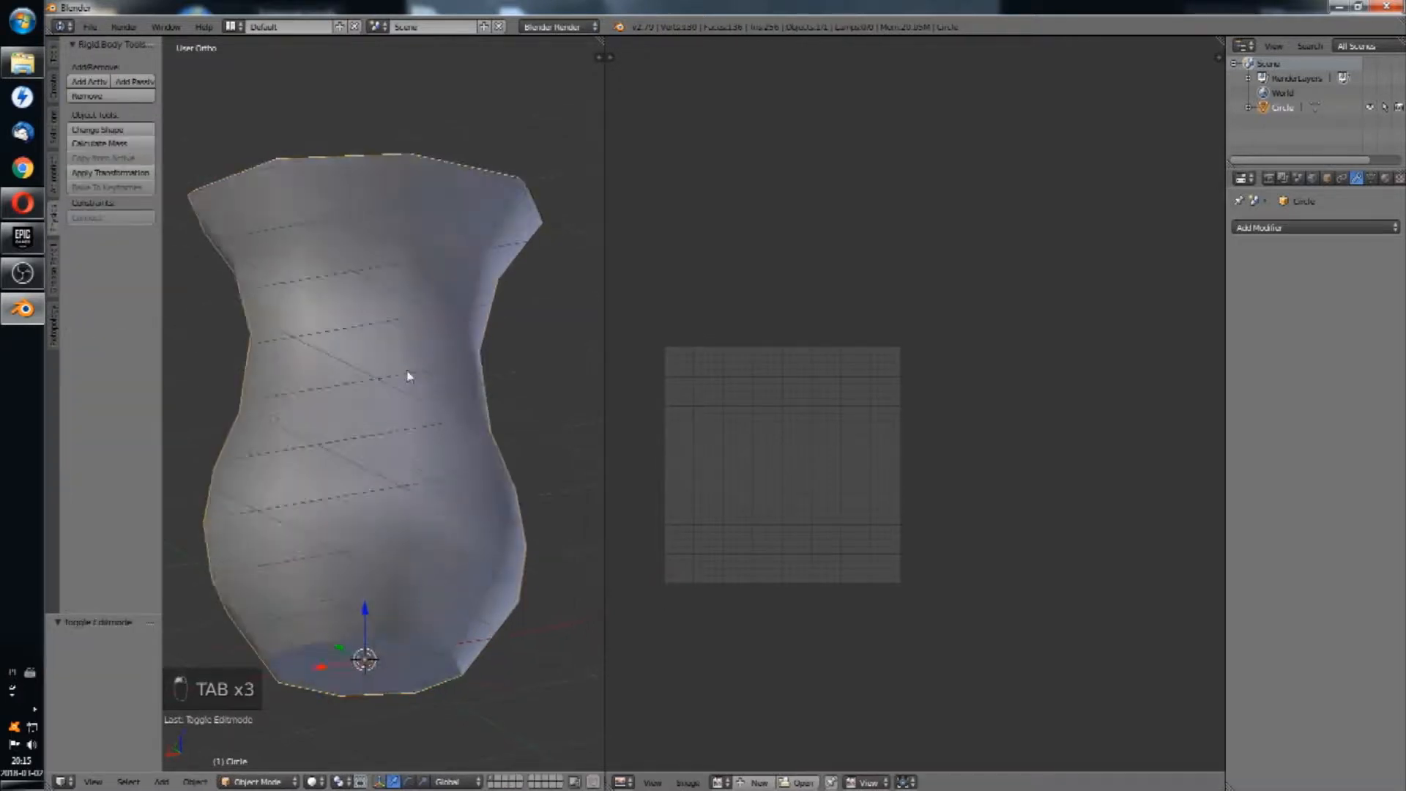
right_click(401, 424)
key("space")
left_click(505, 449)
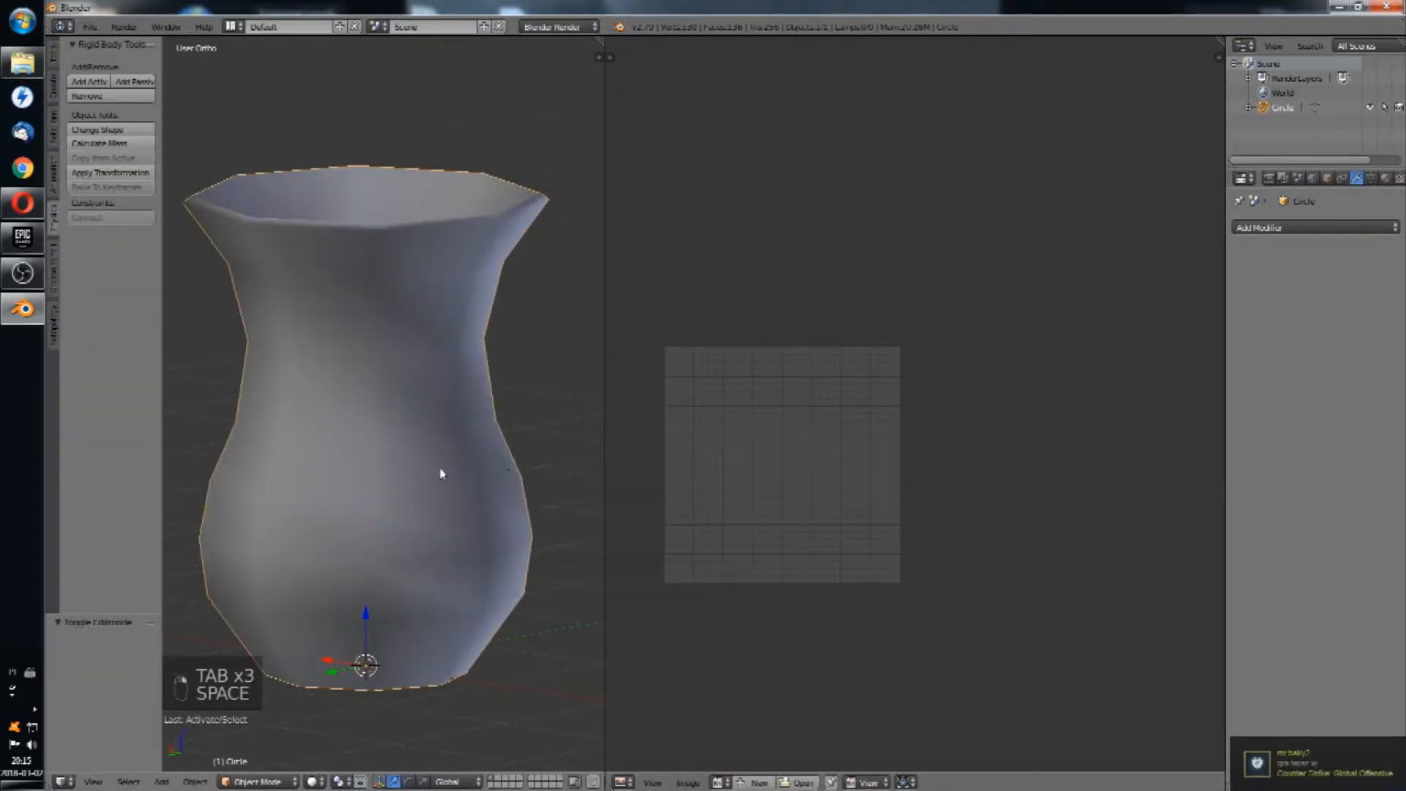
middle_click_drag(440, 470, 511, 442)
middle_click_drag(787, 414, 867, 383)
Step: Return to Edit Mode with the whole mesh selected and move the upper round base UV island about -0.068 in X and 0.171 in Y
key("Tab")
key("Tab")
key("Tab")
key("a")
key("a")
key("a")
key("a")
key("a")
key("a")
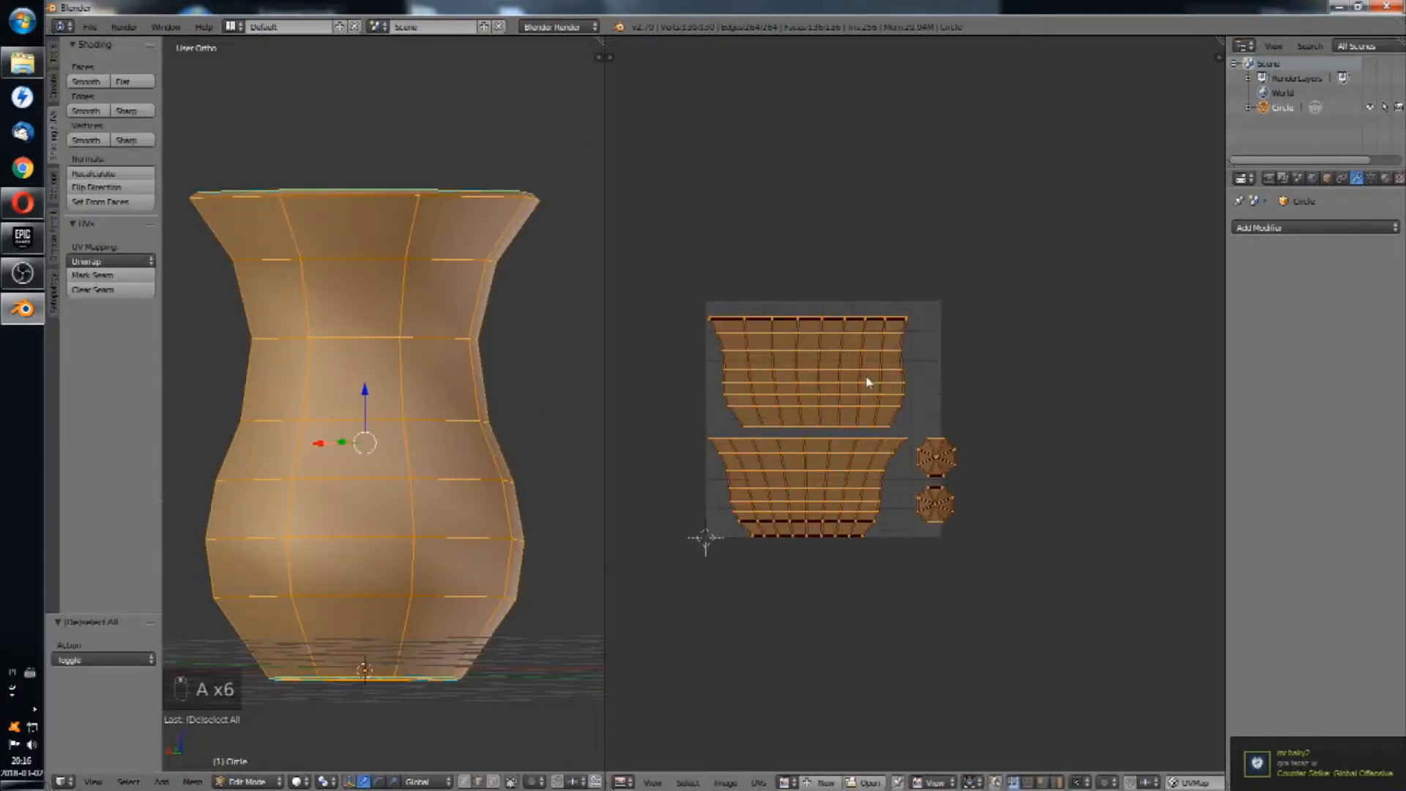
key("l")
key("g")
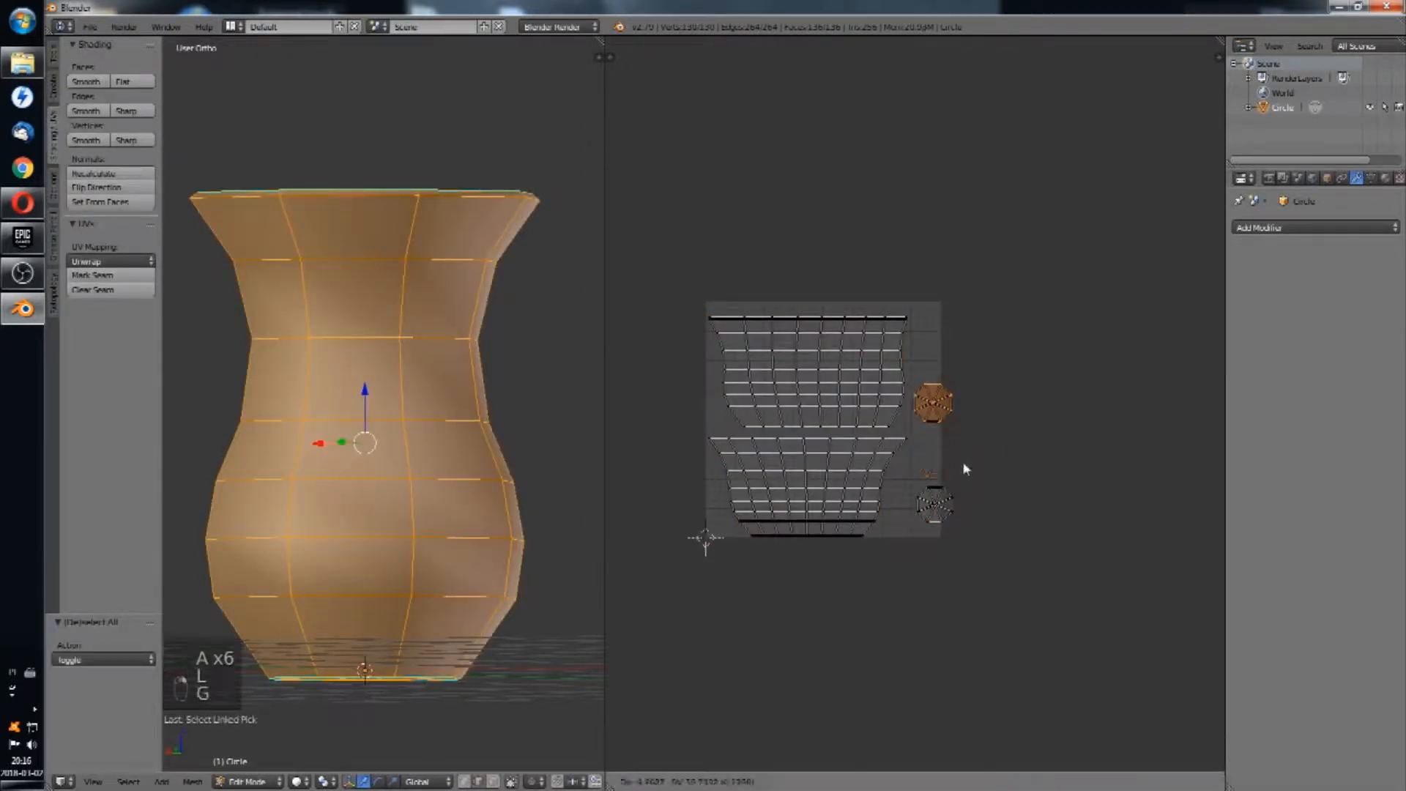
left_click(952, 480)
Step: Move the lower round base UV island inside the UV square, about -0.088 in X and 0.085 in Y
scroll(952, 483, "up", 3)
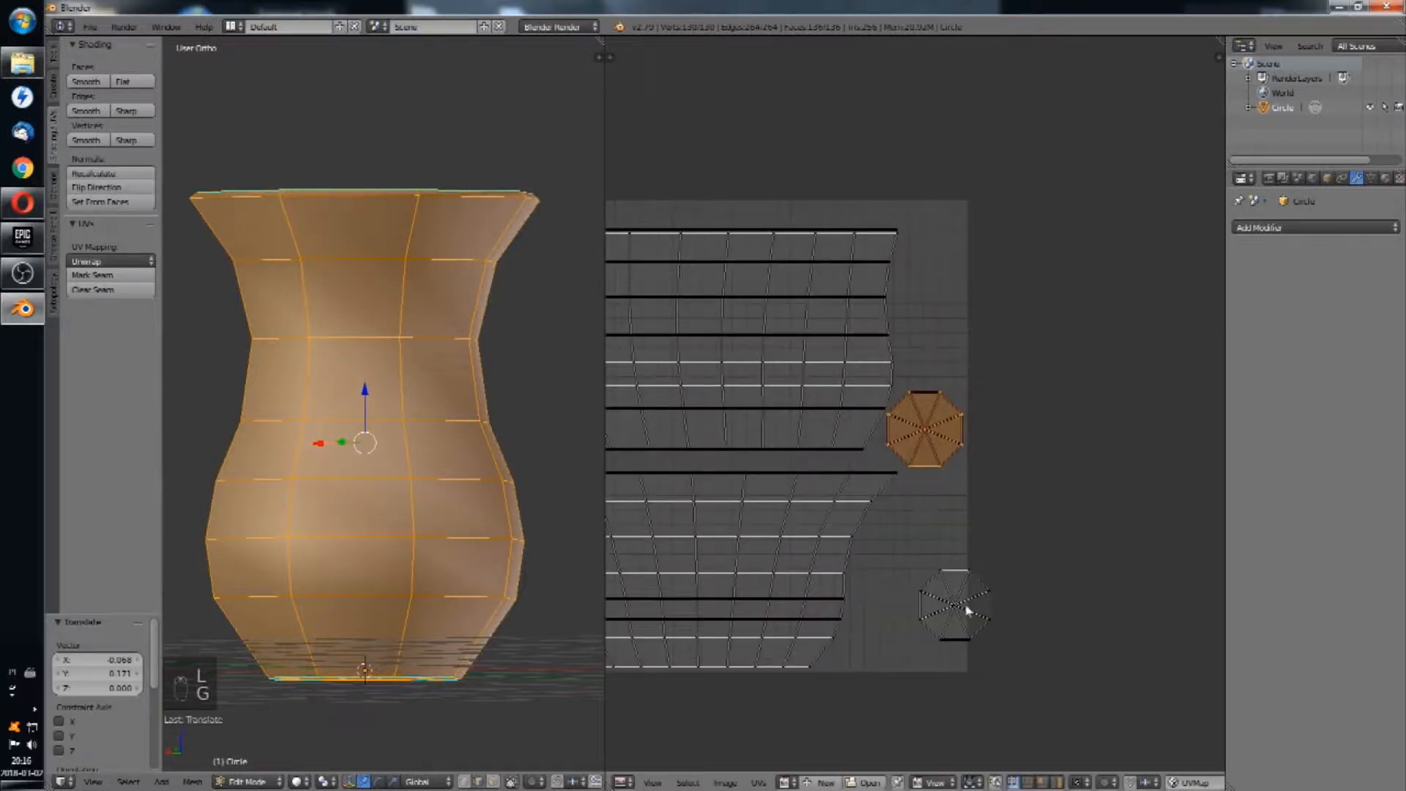
right_click(965, 610)
key("l")
key("g")
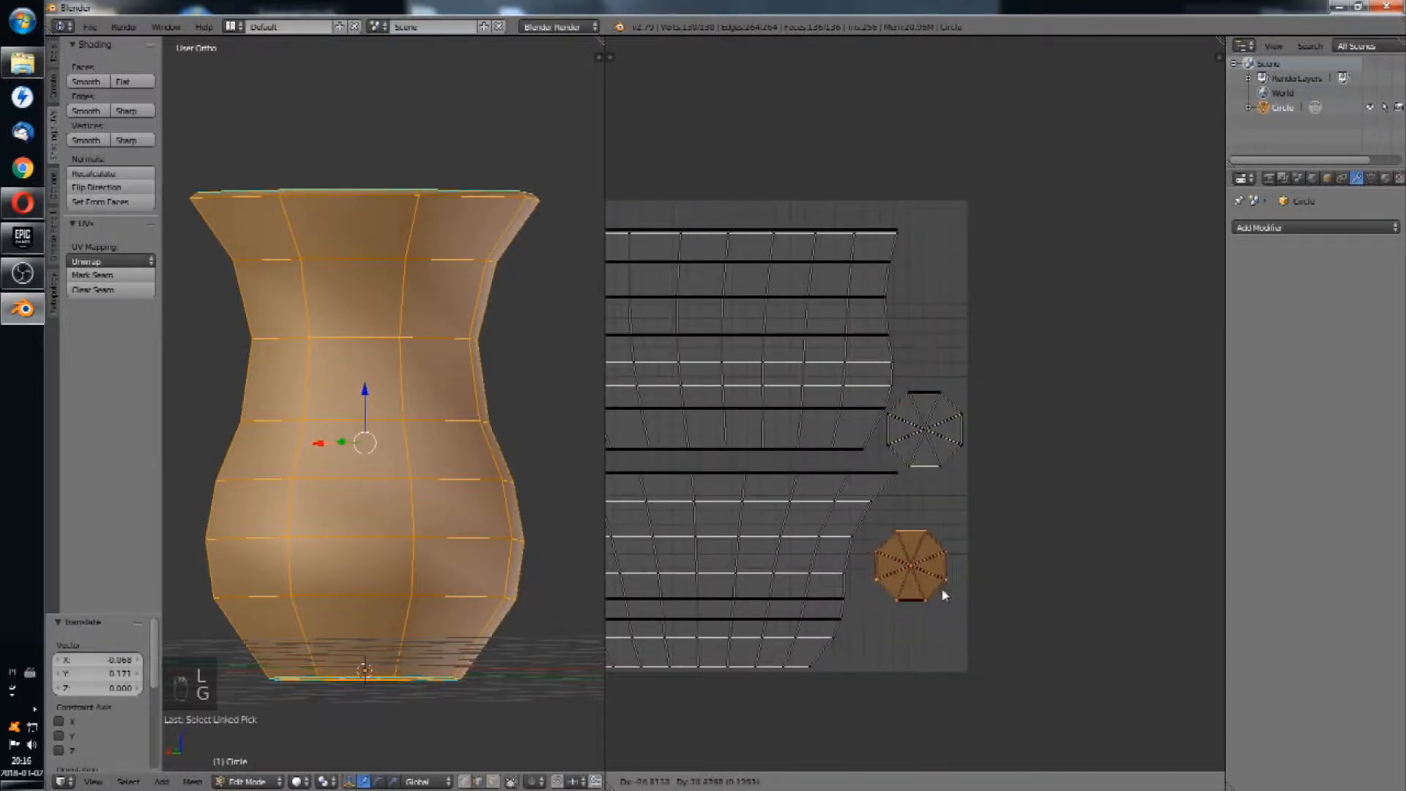
left_click(943, 590)
Step: Move the lower wall UV island about 0.005 in X and 0.007 in Y within the UV square
middle_click_drag(784, 439, 929, 408)
scroll(901, 414, "down", 2)
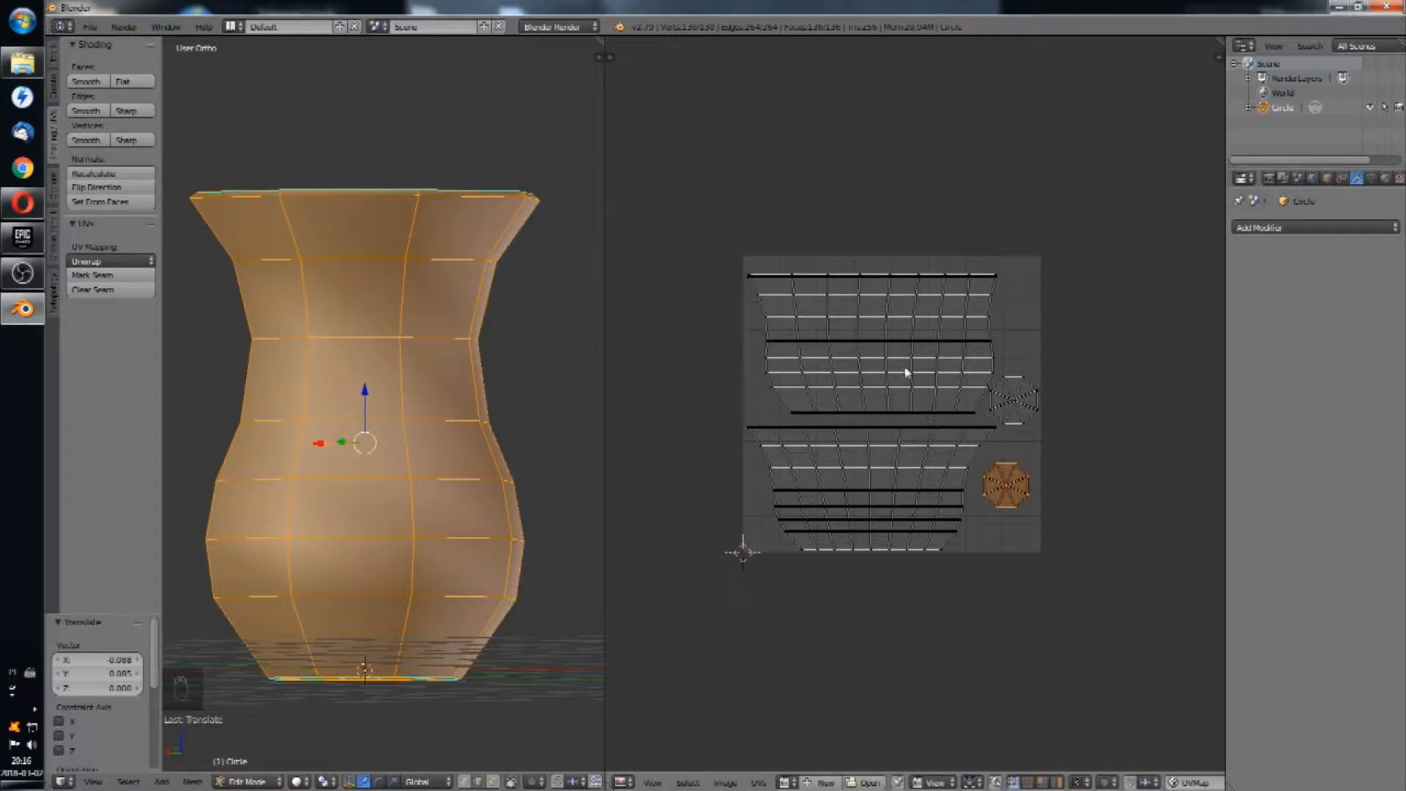
key("l")
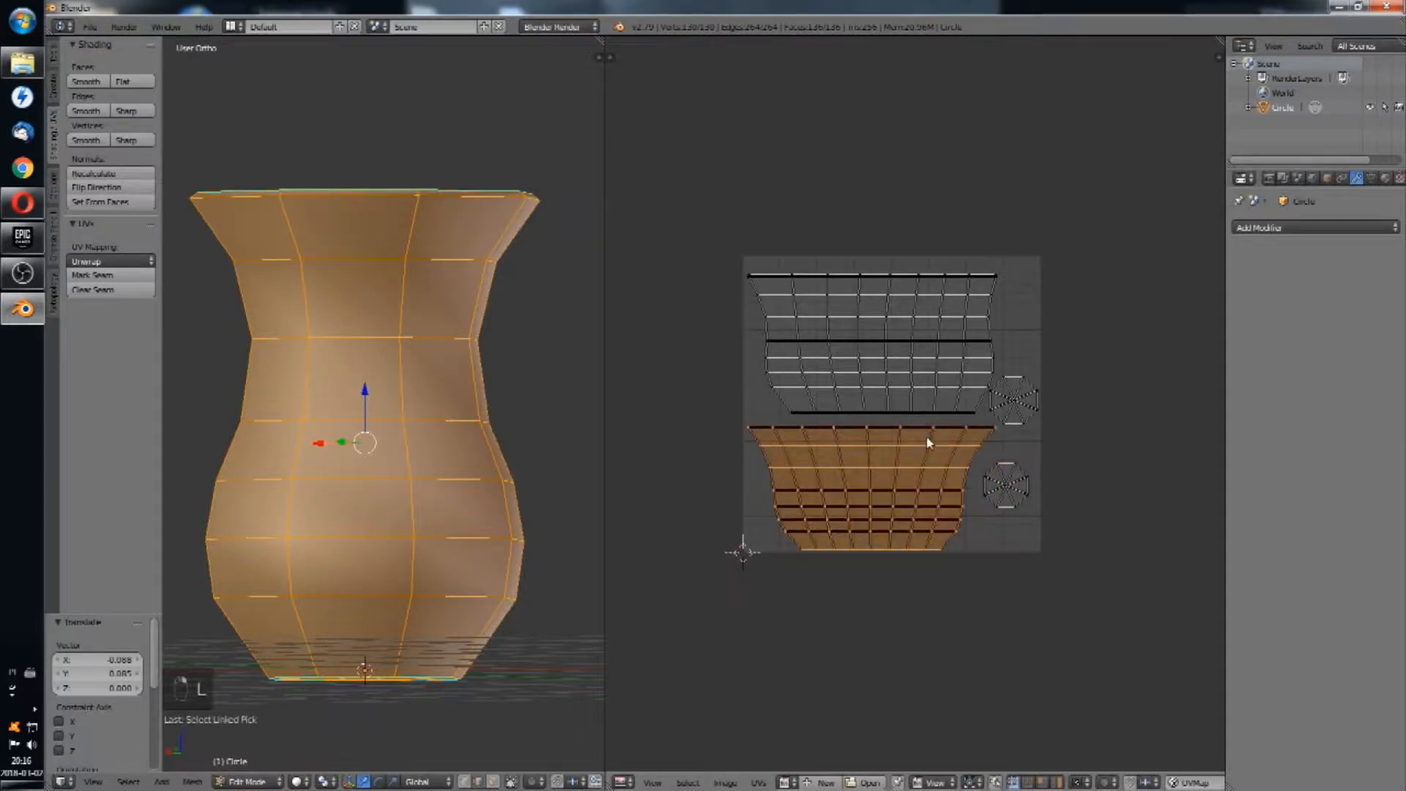
key("g")
left_click(928, 440)
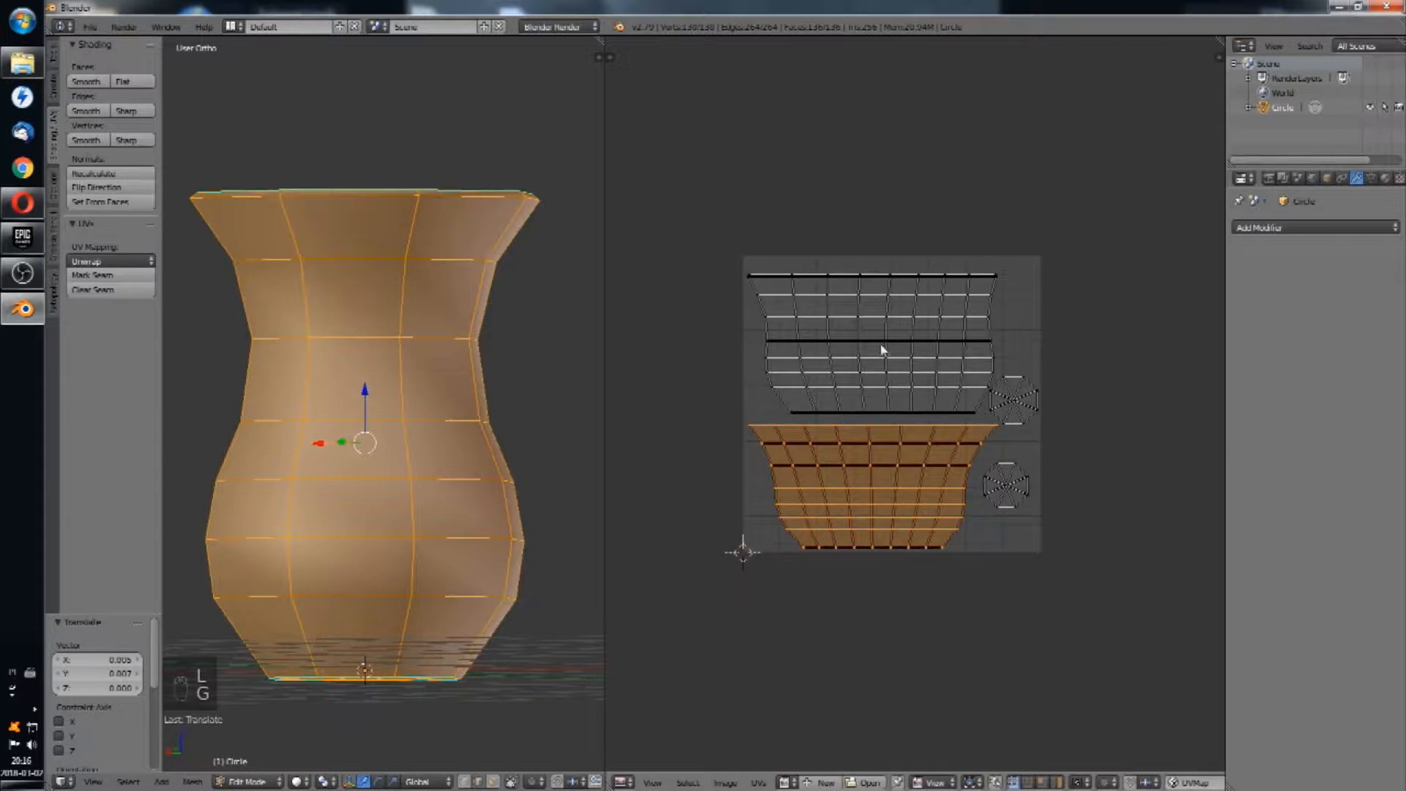
Step: Return to Object Mode, widen the 3D view and look over the whole vase from the side and above
key("Tab")
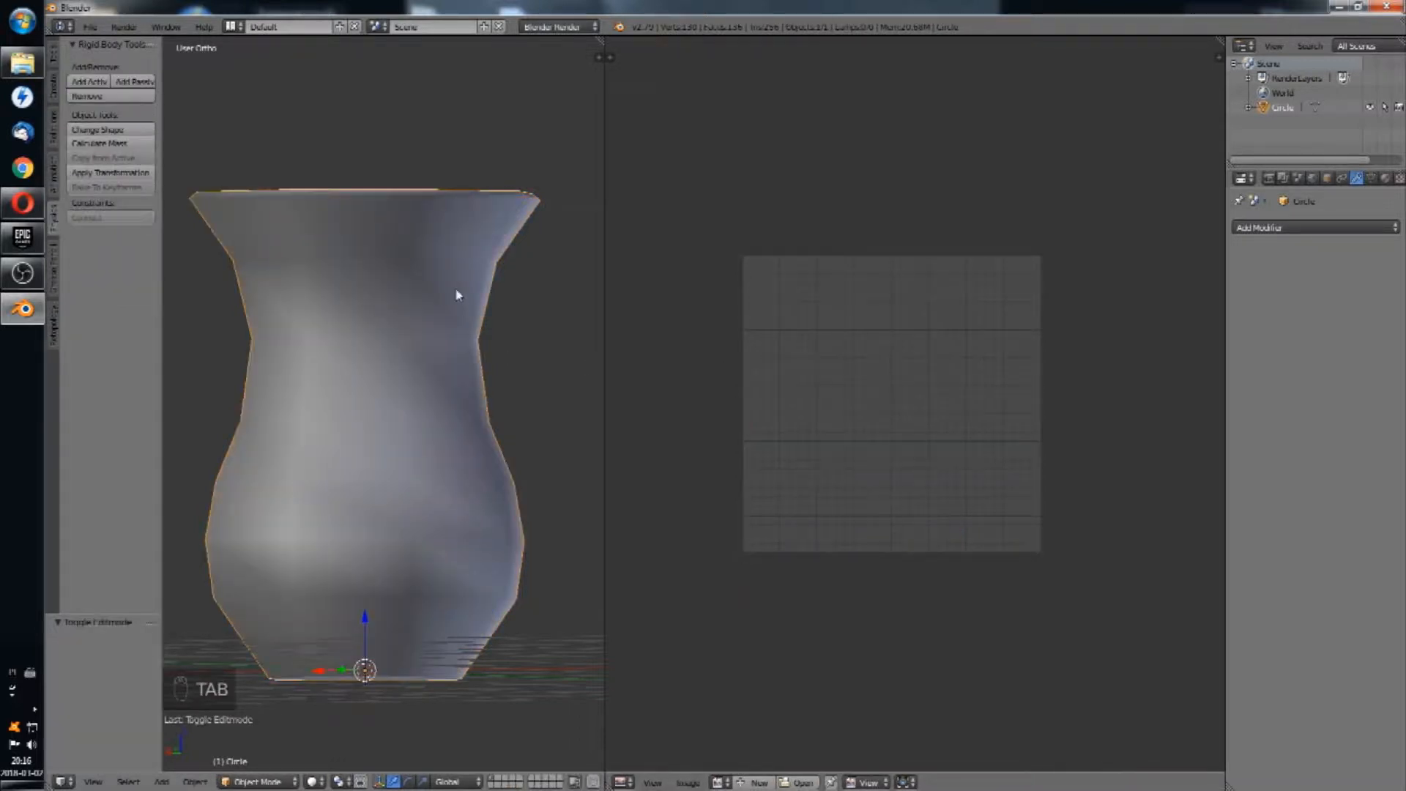
middle_click_drag(459, 293, 476, 344)
left_click_drag(603, 249, 762, 249)
middle_click_drag(611, 383, 609, 335)
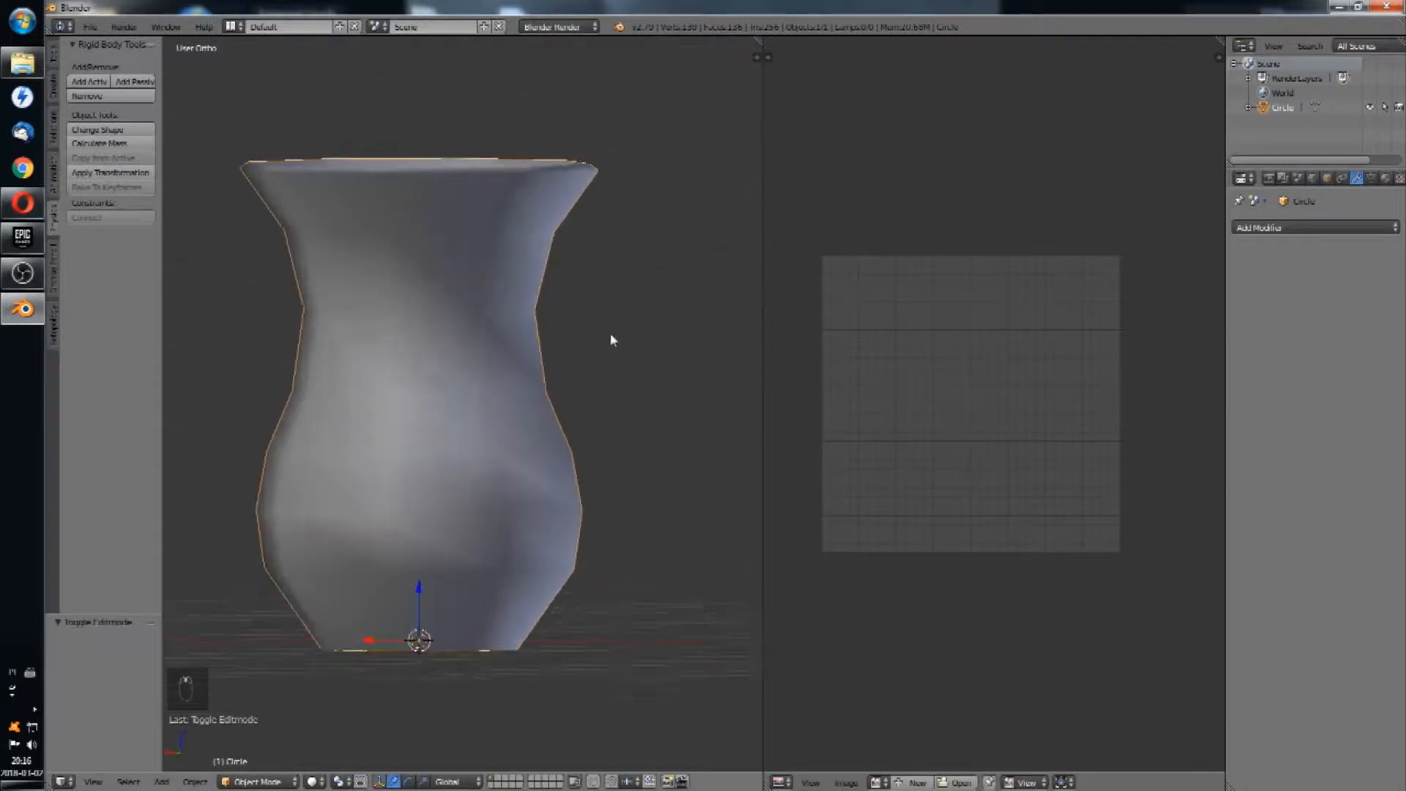
scroll(600, 360, "down", 5)
middle_click_drag(550, 297, 510, 390, "shift")
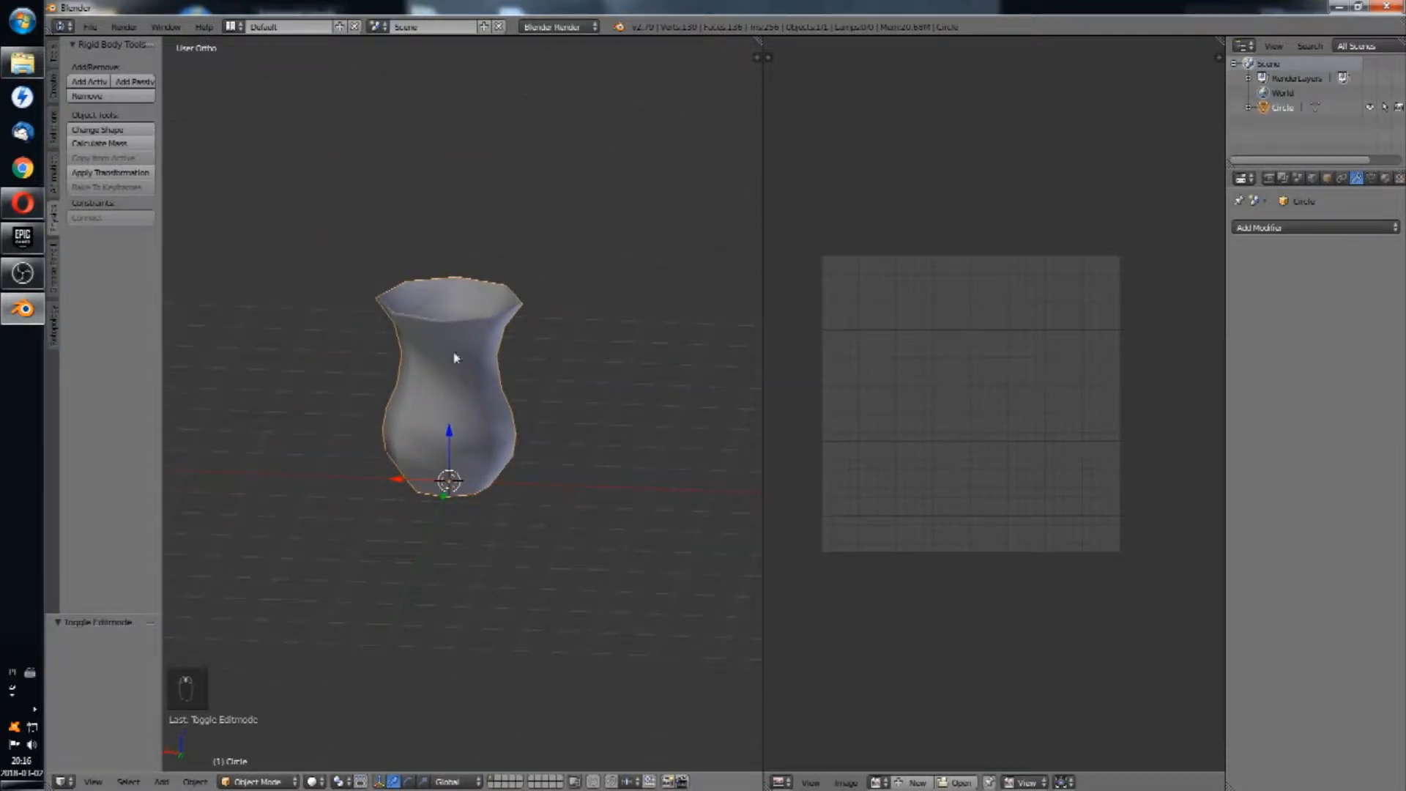
middle_click_drag(359, 375, 414, 380)
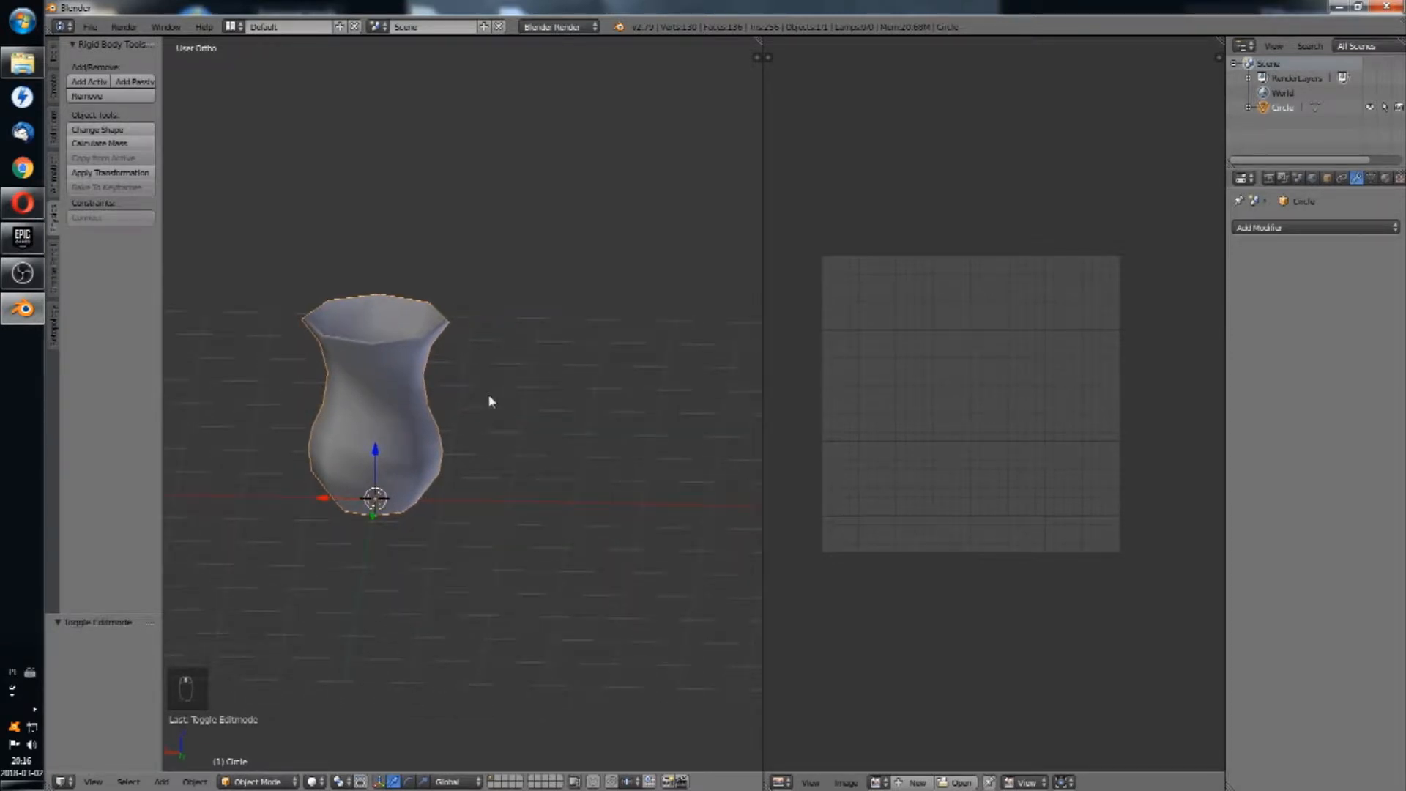
Step: Duplicate the vase in place, move the copy to a separate layer and select the vase there
key("shift+d")
right_click(567, 377)
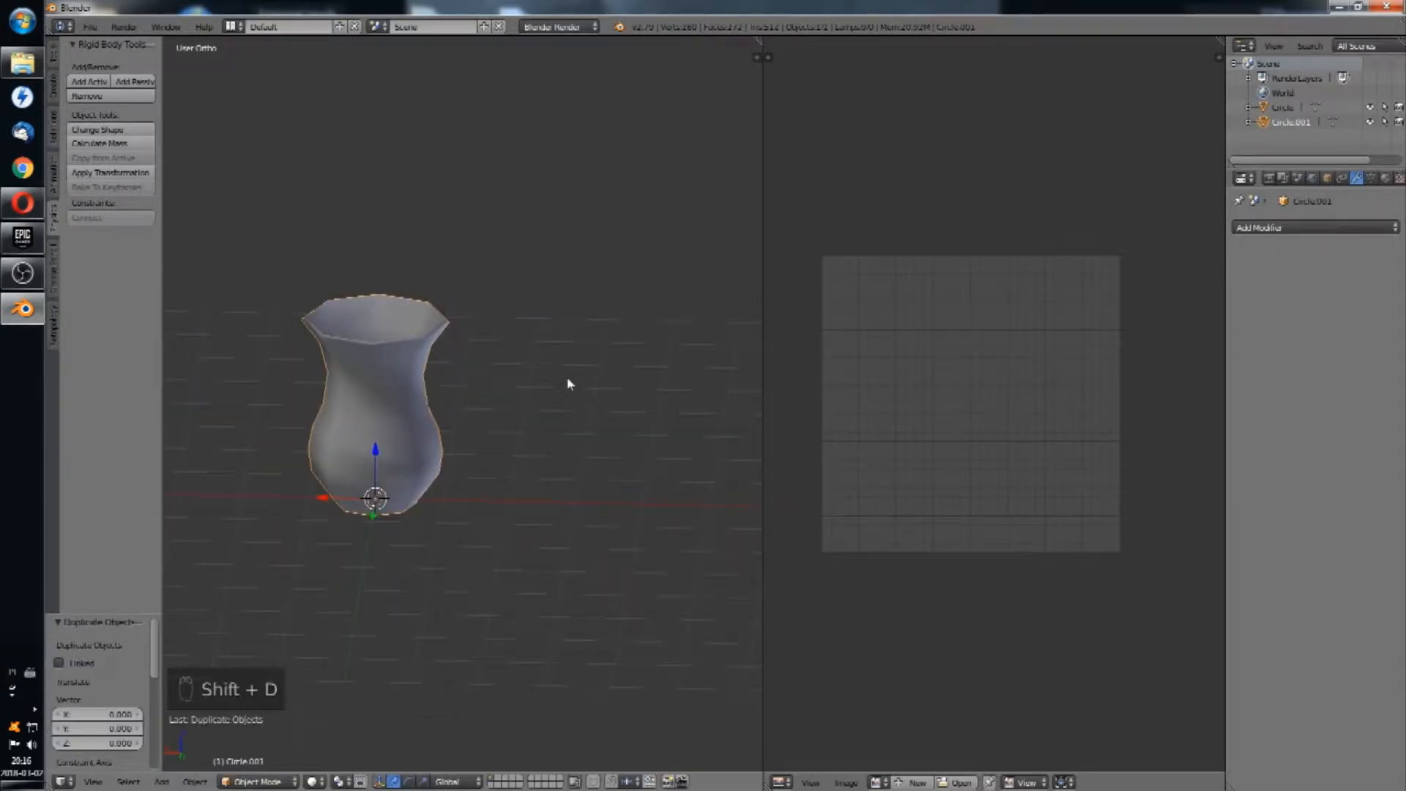
key("m")
left_click(703, 410)
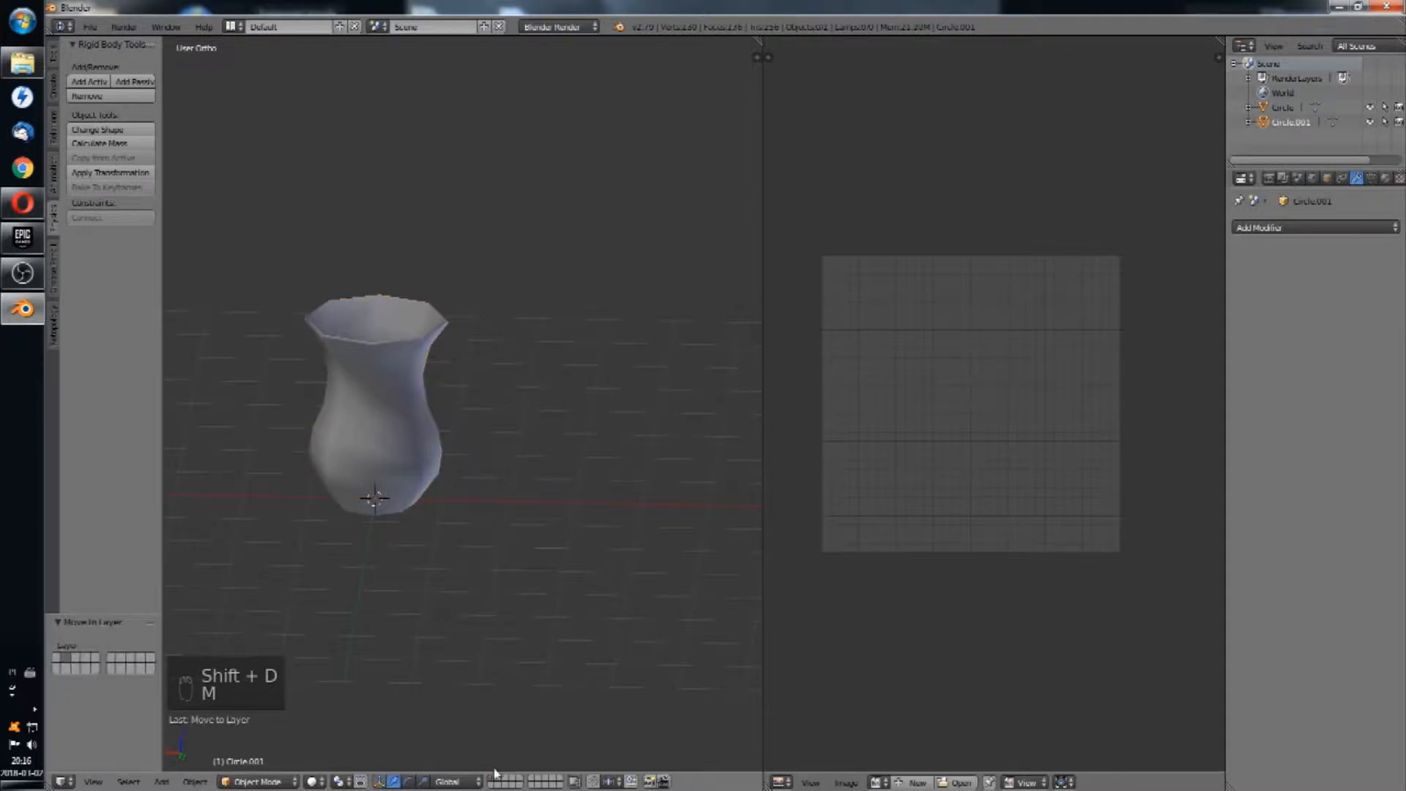
middle_click_drag(436, 450, 490, 399, "shift")
right_click(490, 399)
key("Tab")
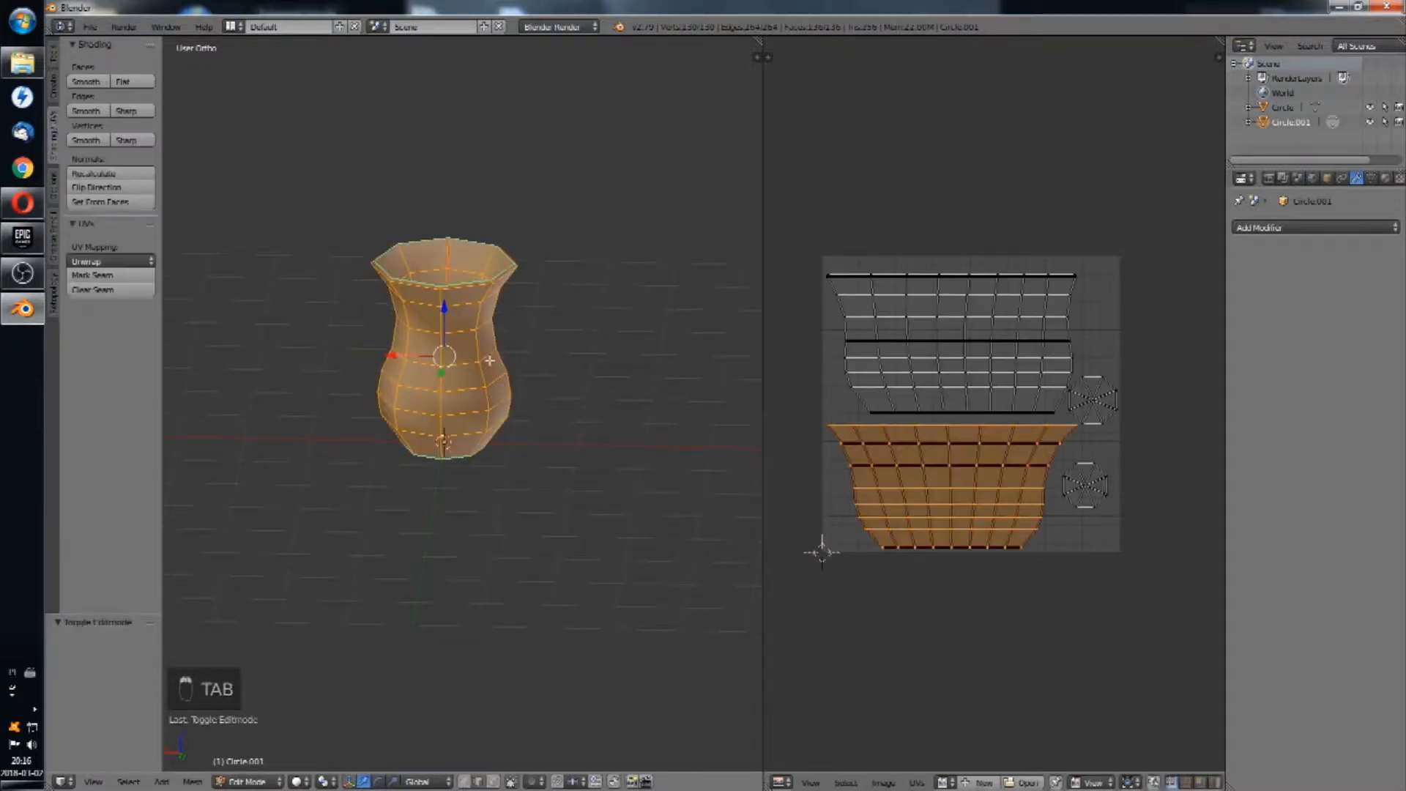
scroll(476, 407, "up", 2)
key("Tab")
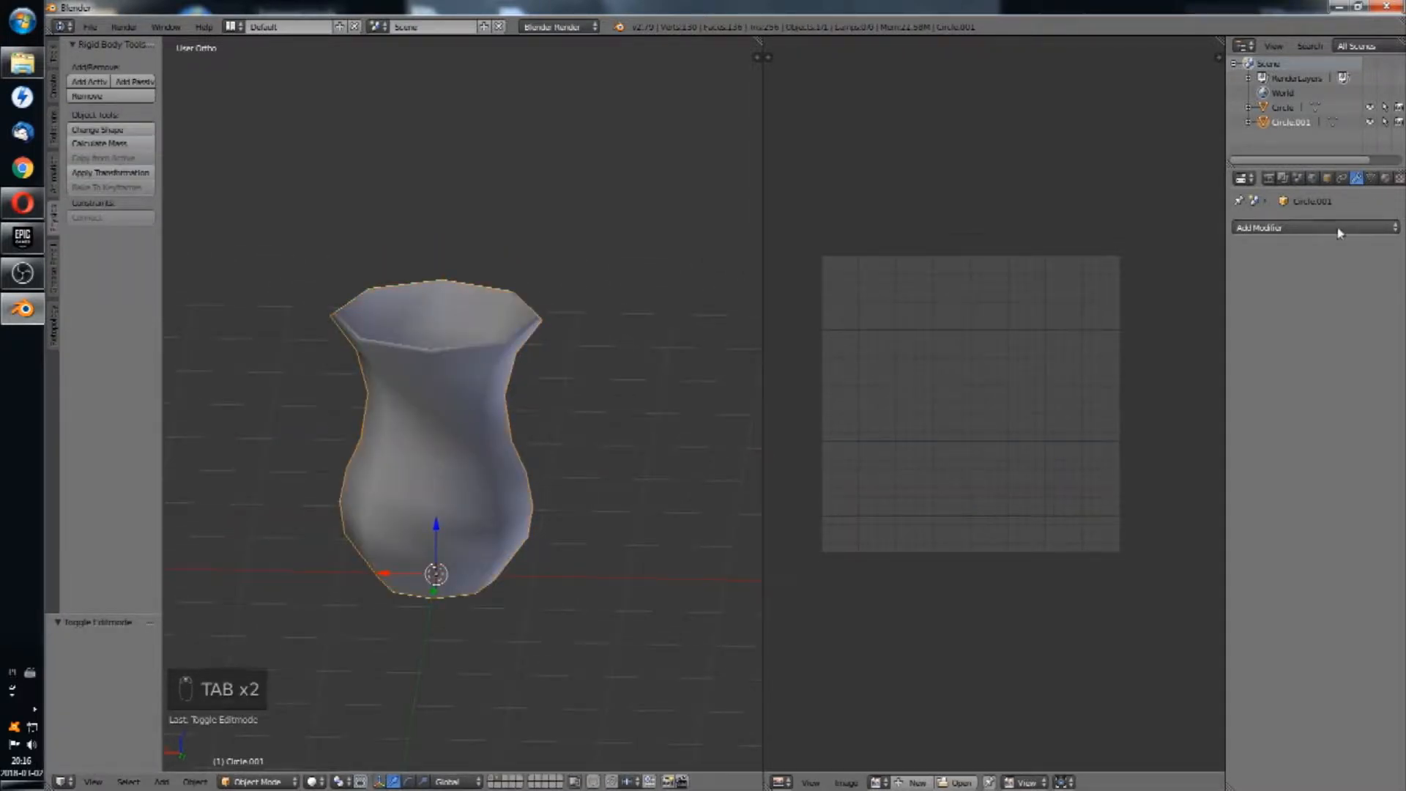
Step: Add a Subdivision Surface modifier to the vase copy and set its view subdivisions to 2
left_click(1367, 228)
left_click(1128, 470)
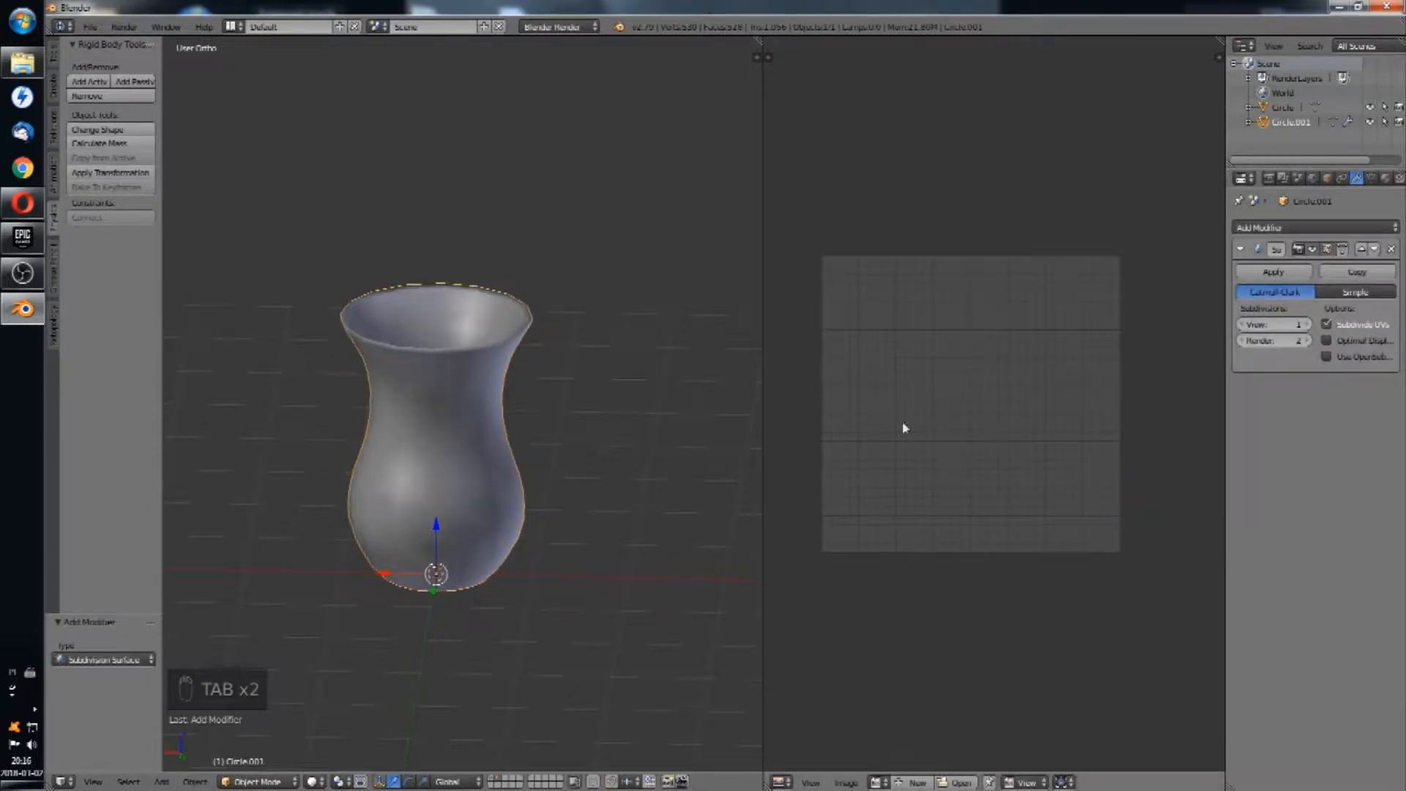
left_click(1306, 324)
Step: In Edit Mode, cut an edge loop around the outer wall and slide it up close beneath the rim
key("Tab")
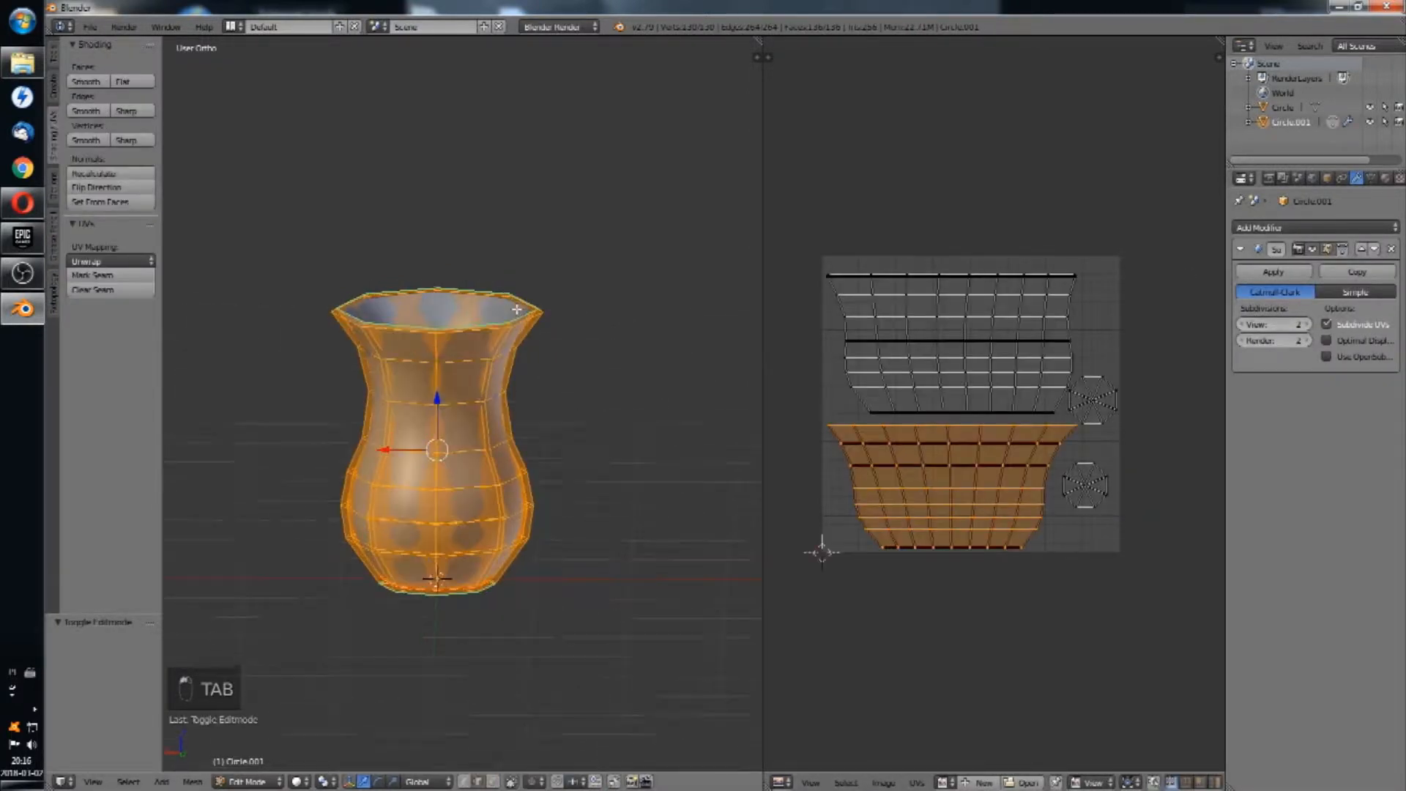
scroll(513, 322, "up", 3)
key("ctrl+r")
left_click(535, 263)
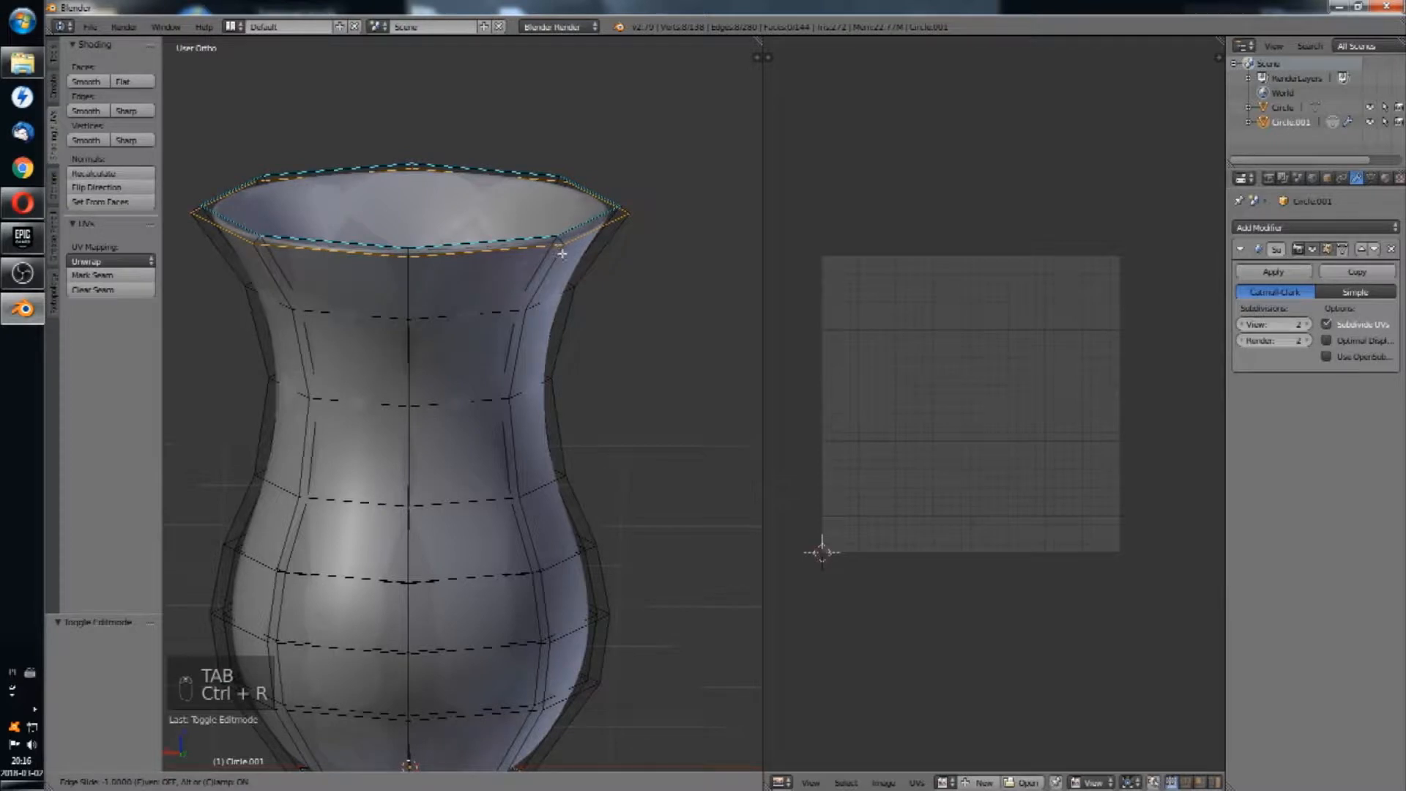
left_click(561, 253)
Step: Cut three more support edge loops around the rim, close to its inner and outer edges
middle_click_drag(562, 253, 480, 344)
key("ctrl+r")
left_click(595, 171)
scroll(478, 357, "up", 6)
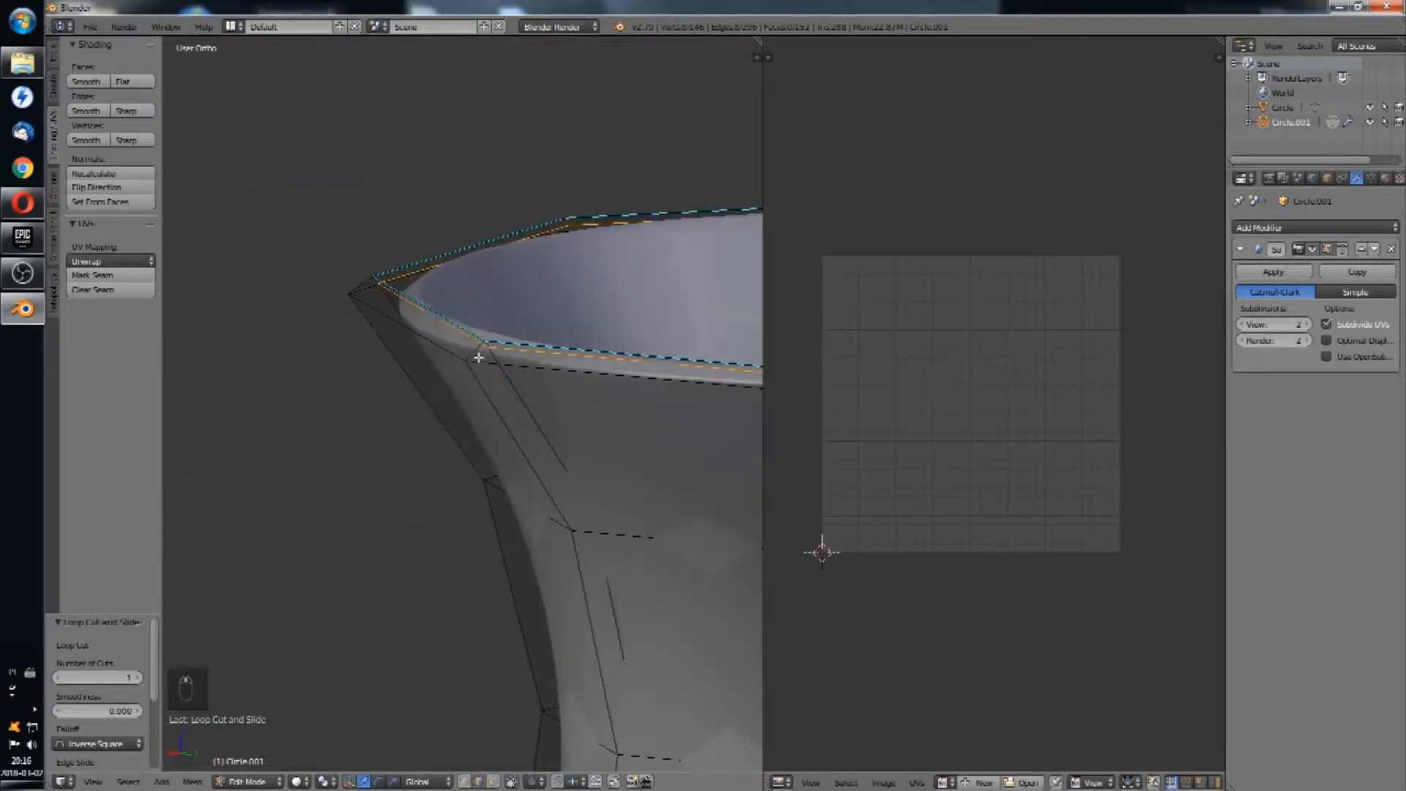
key("ctrl+r")
key("ctrl+r")
left_click(476, 359)
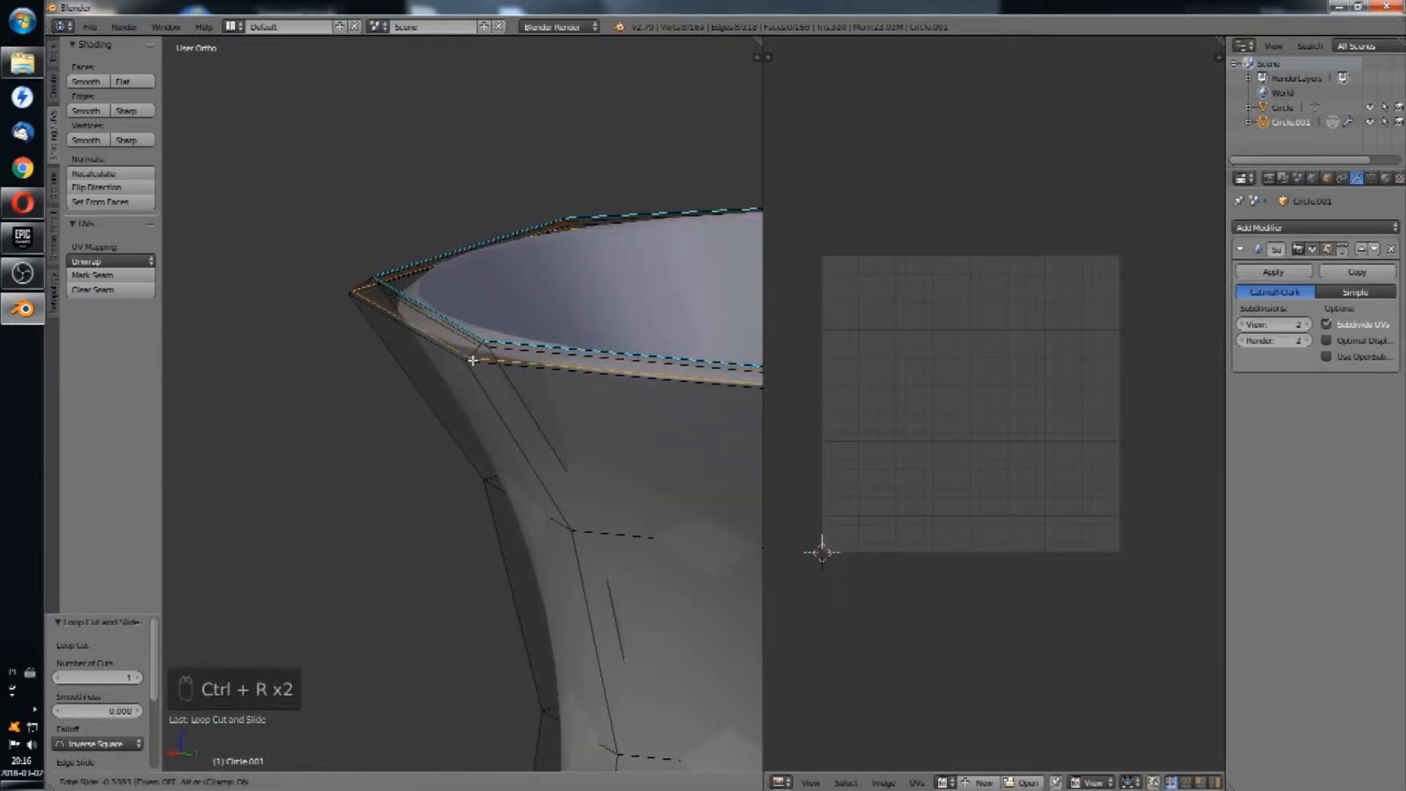
left_click(473, 359)
Step: Return to Object Mode and set the Subdivision Surface view level to 1
key("a")
key("Tab")
scroll(471, 371, "down", 5)
middle_click_drag(549, 411, 597, 329)
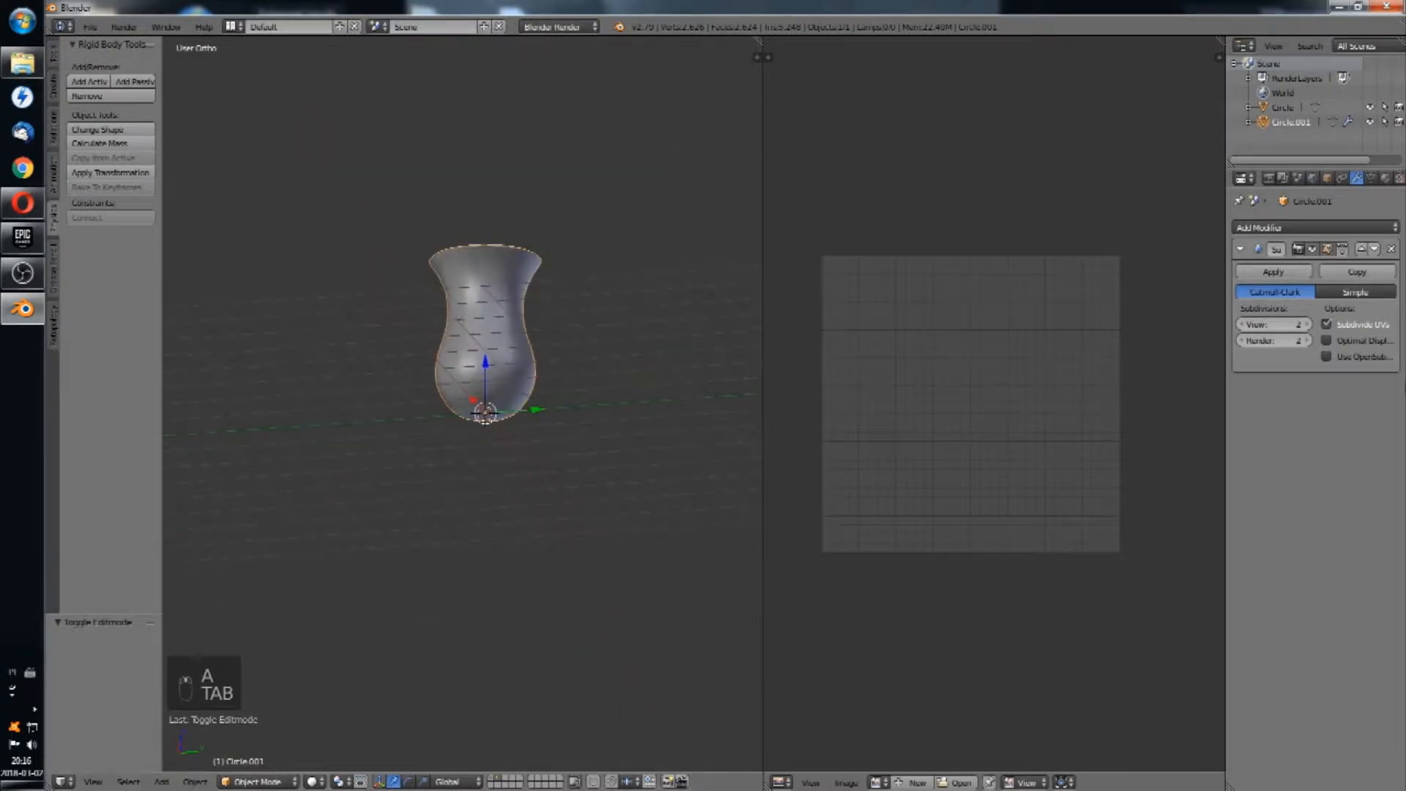
left_click(1242, 326)
middle_click_drag(523, 260, 533, 309)
scroll(534, 352, "up", 5)
Step: In Edit Mode, cut a support edge loop around the lower wall and slide it close to the base edge
key("Tab")
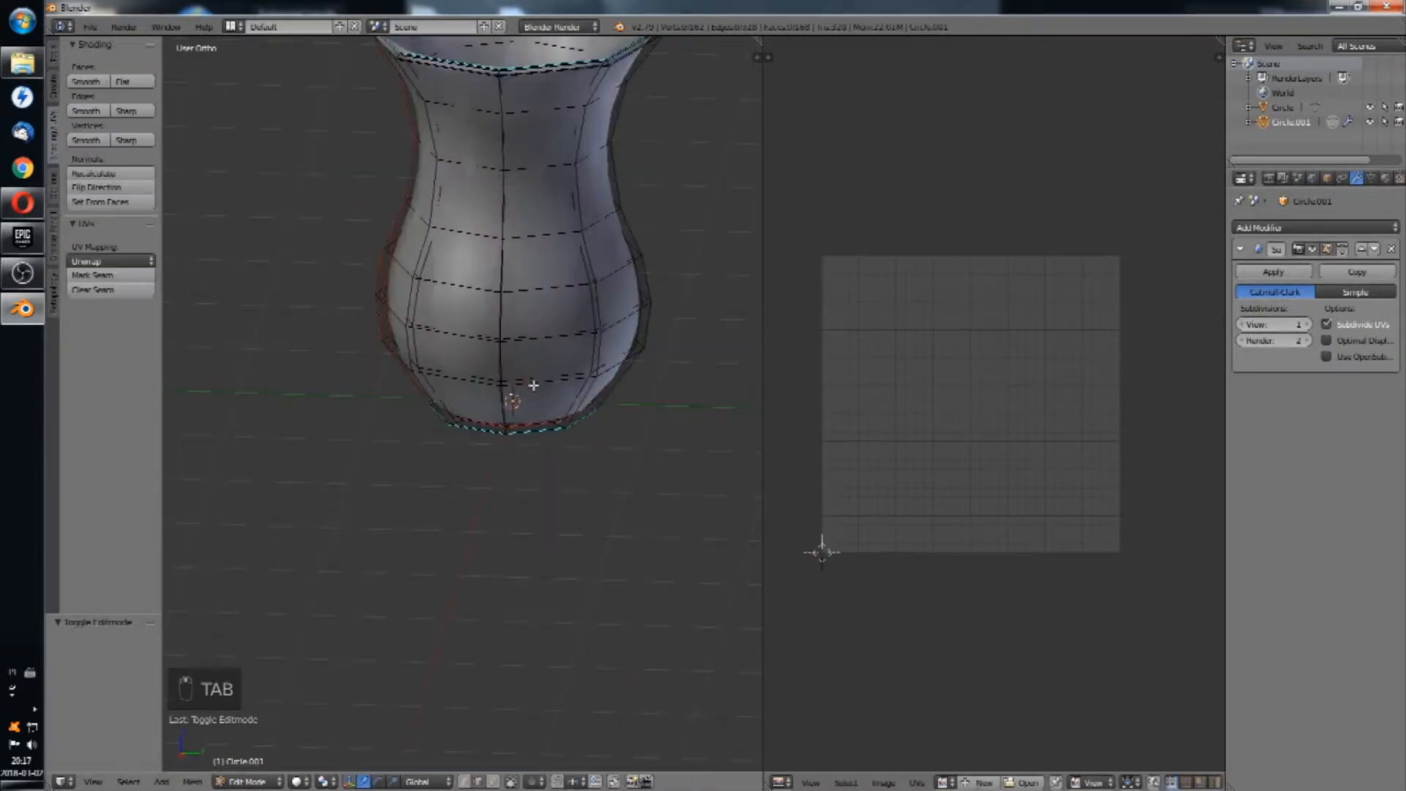
middle_click_drag(533, 385, 568, 373)
scroll(569, 374, "up", 4)
key("ctrl+r")
left_click(568, 410)
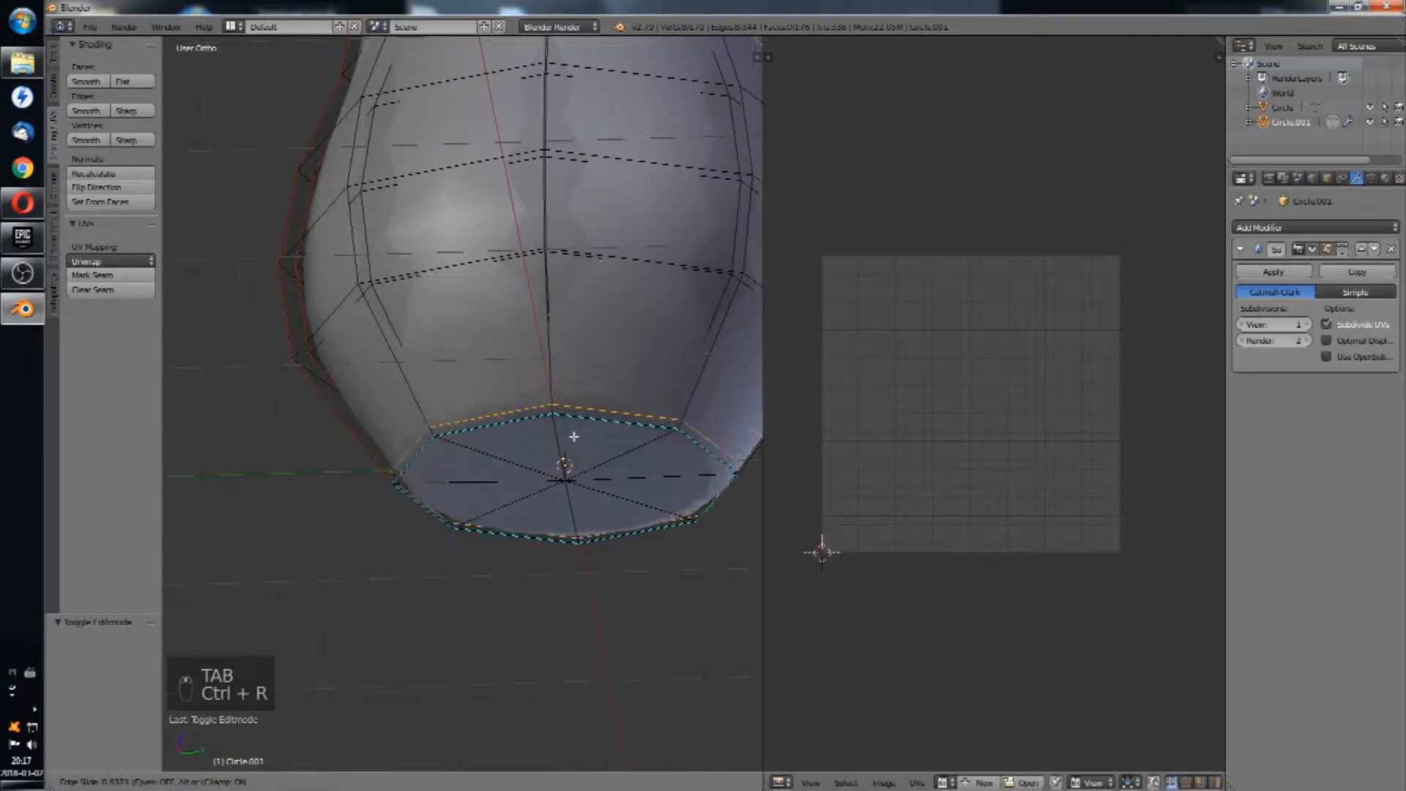
left_click(573, 439)
Step: Select the whole mesh, apply Smooth to its edges, and check the vase's silhouette in Object Mode
key("a")
key("a")
key("a")
left_click(88, 112)
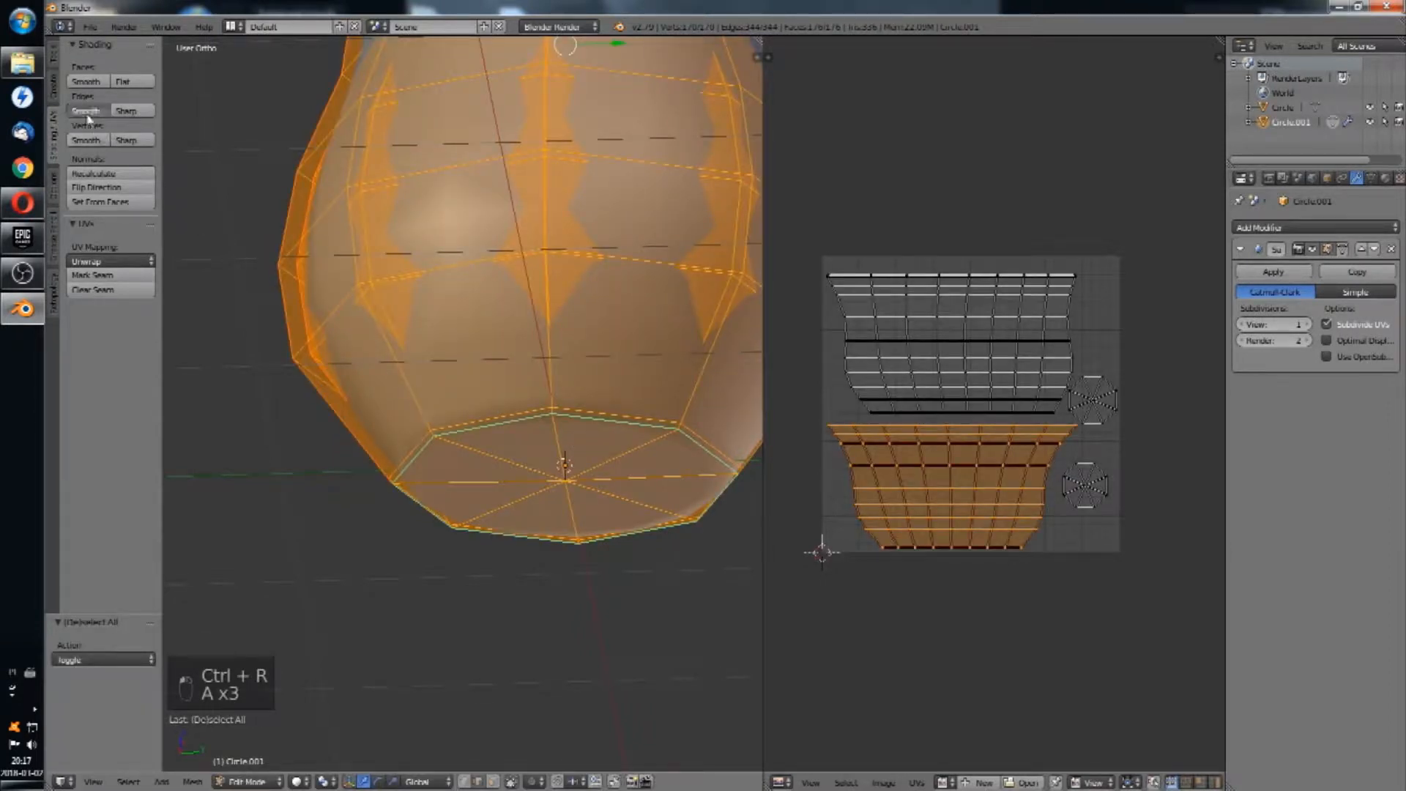
key("Tab")
scroll(498, 212, "down", 3)
middle_click_drag(511, 202, 540, 261)
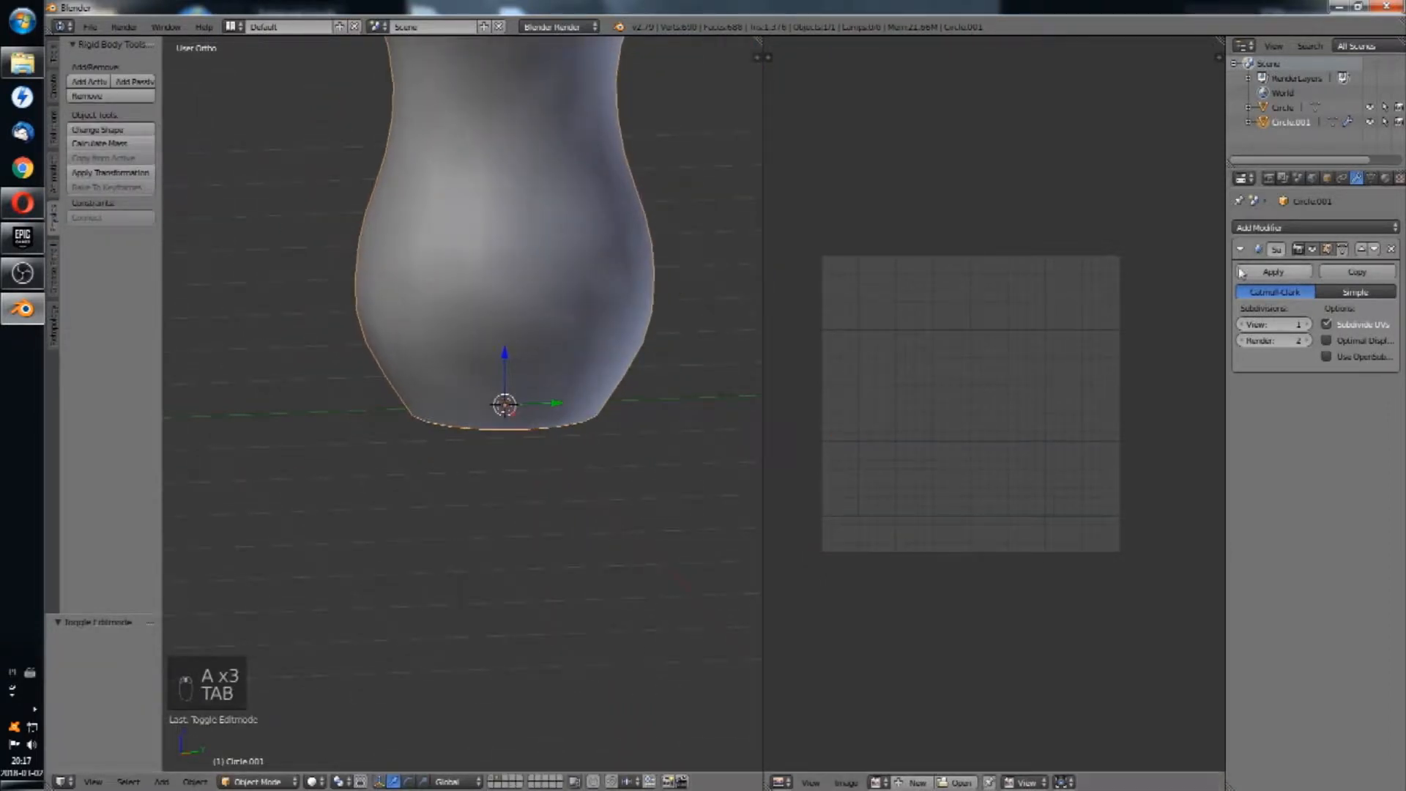
middle_click_drag(625, 192, 621, 308, "shift")
middle_click_drag(691, 243, 639, 354, "shift")
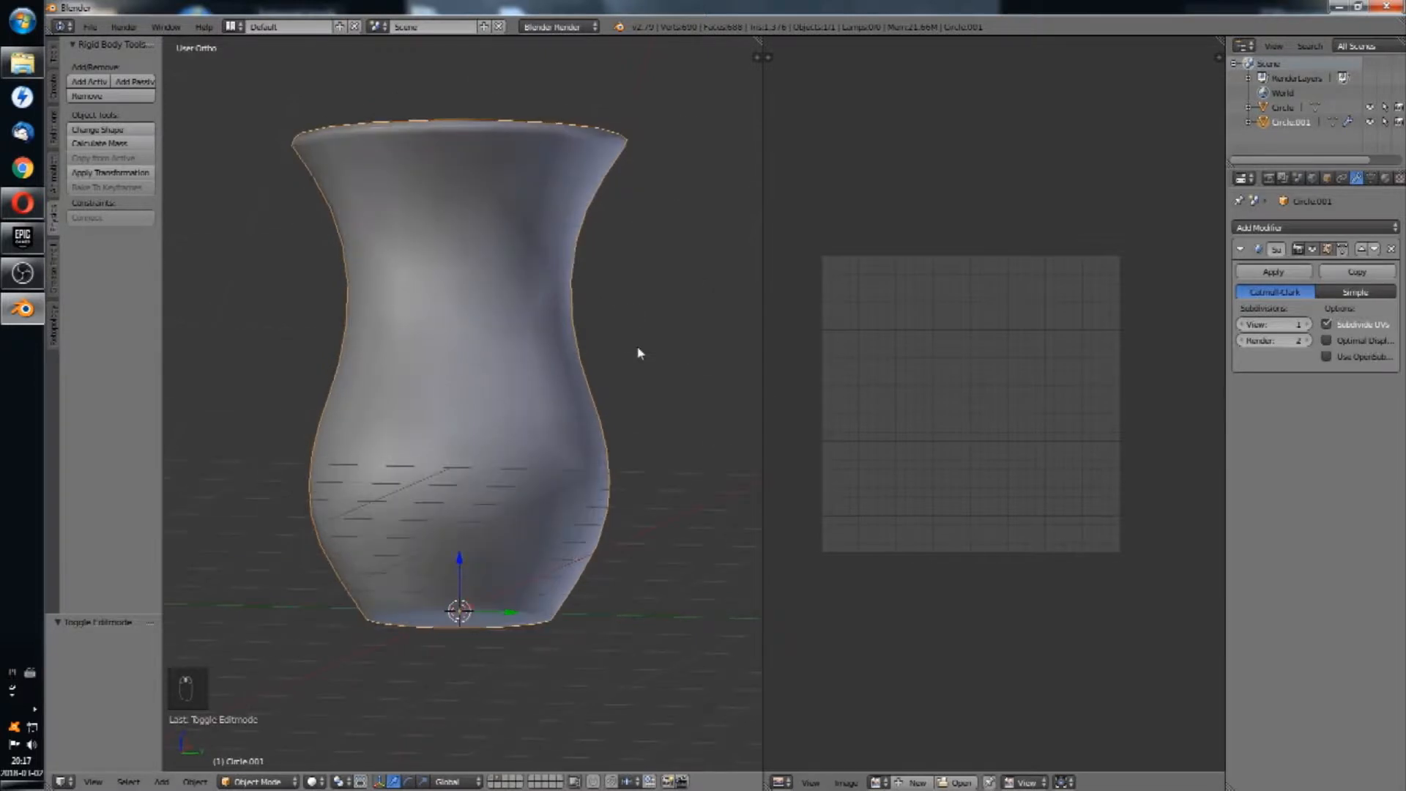
Step: In Edit Mode, cut an edge loop around the upper neck and slide it close beneath the first edge ring below the rim
key("Tab")
key("Tab")
middle_click_drag(656, 301, 577, 347)
key("Tab")
scroll(562, 328, "up", 4)
key("ctrl+r")
left_click(466, 281)
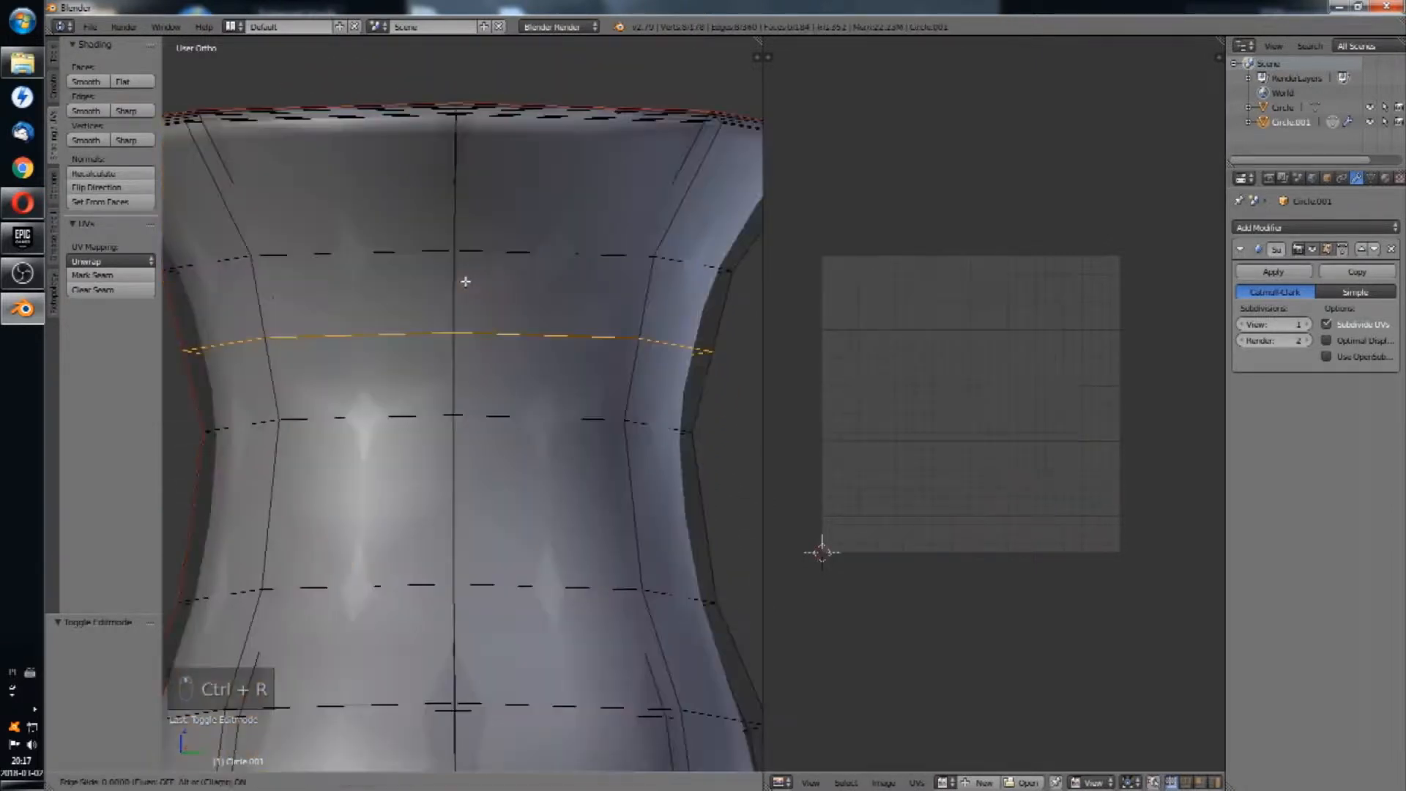
left_click(504, 207)
middle_click_drag(540, 194, 618, 268)
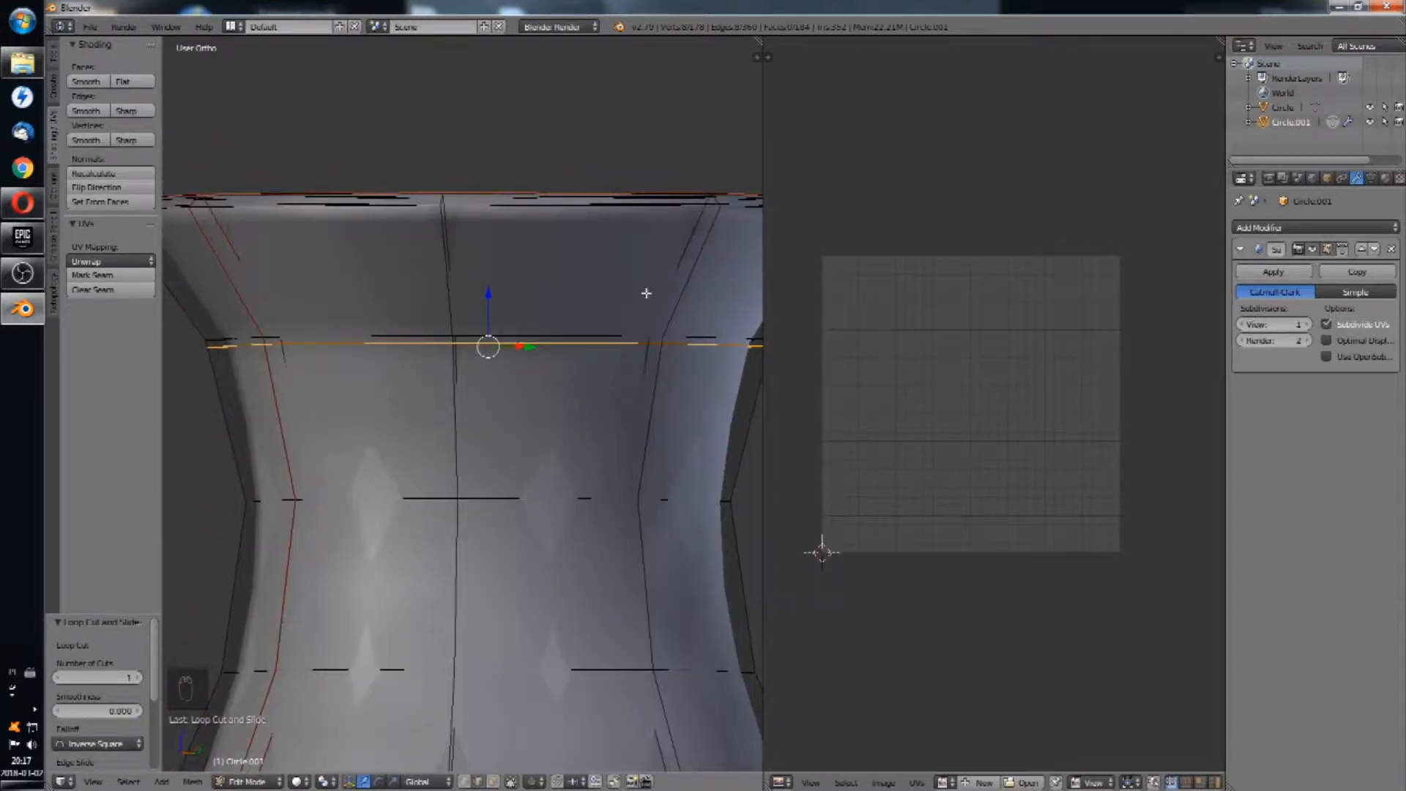
Step: Switch to face selection and select the ring of narrow faces between the two close neck loops
middle_click_drag(646, 275, 683, 590)
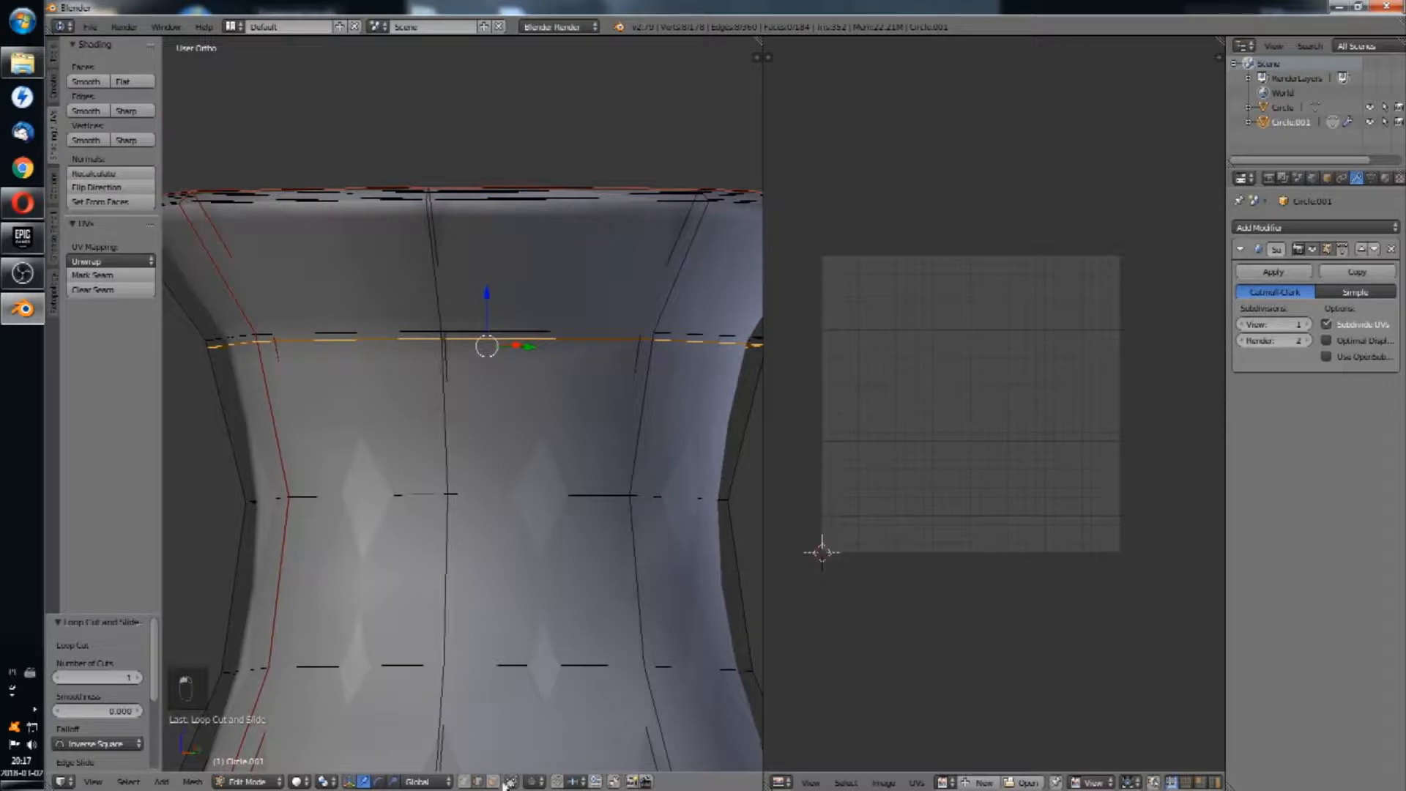
key("a")
middle_click_drag(617, 233, 657, 378)
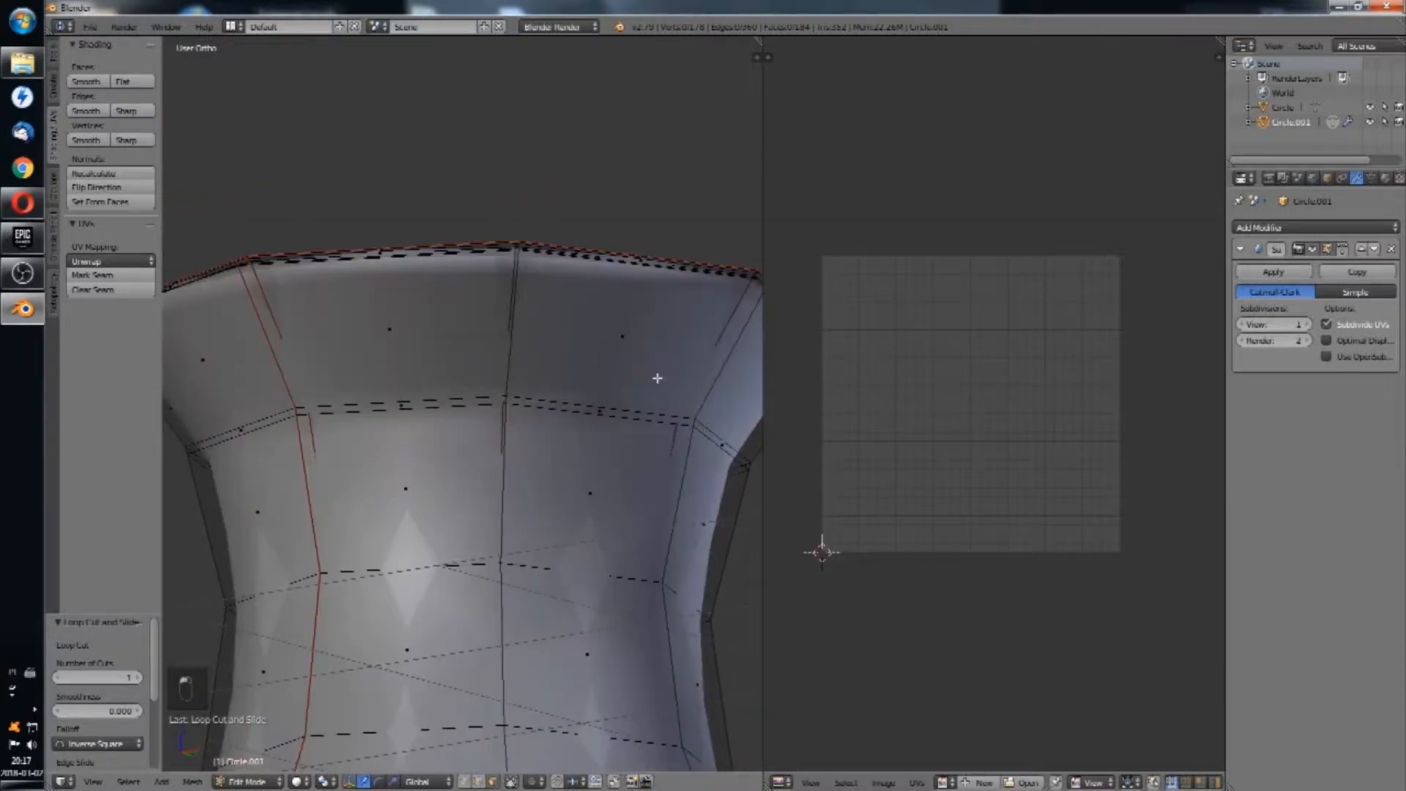
right_click(694, 424, "alt")
right_click(695, 421, "alt")
right_click(694, 423, "alt")
middle_click_drag(612, 313, 594, 294)
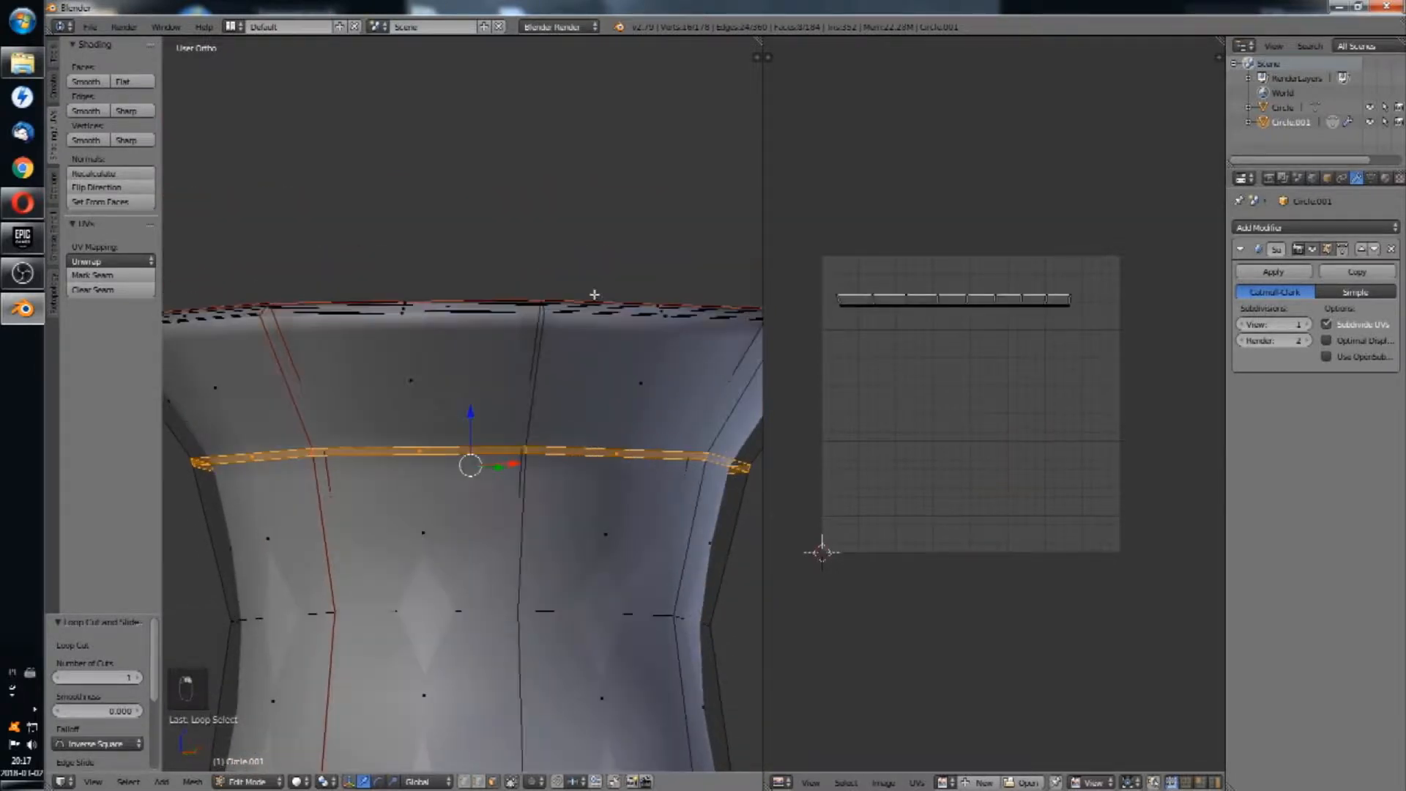
Step: Extrude the selected face ring in place and scale it to about 0.959 to form a groove around the neck
key("e")
right_click(663, 250)
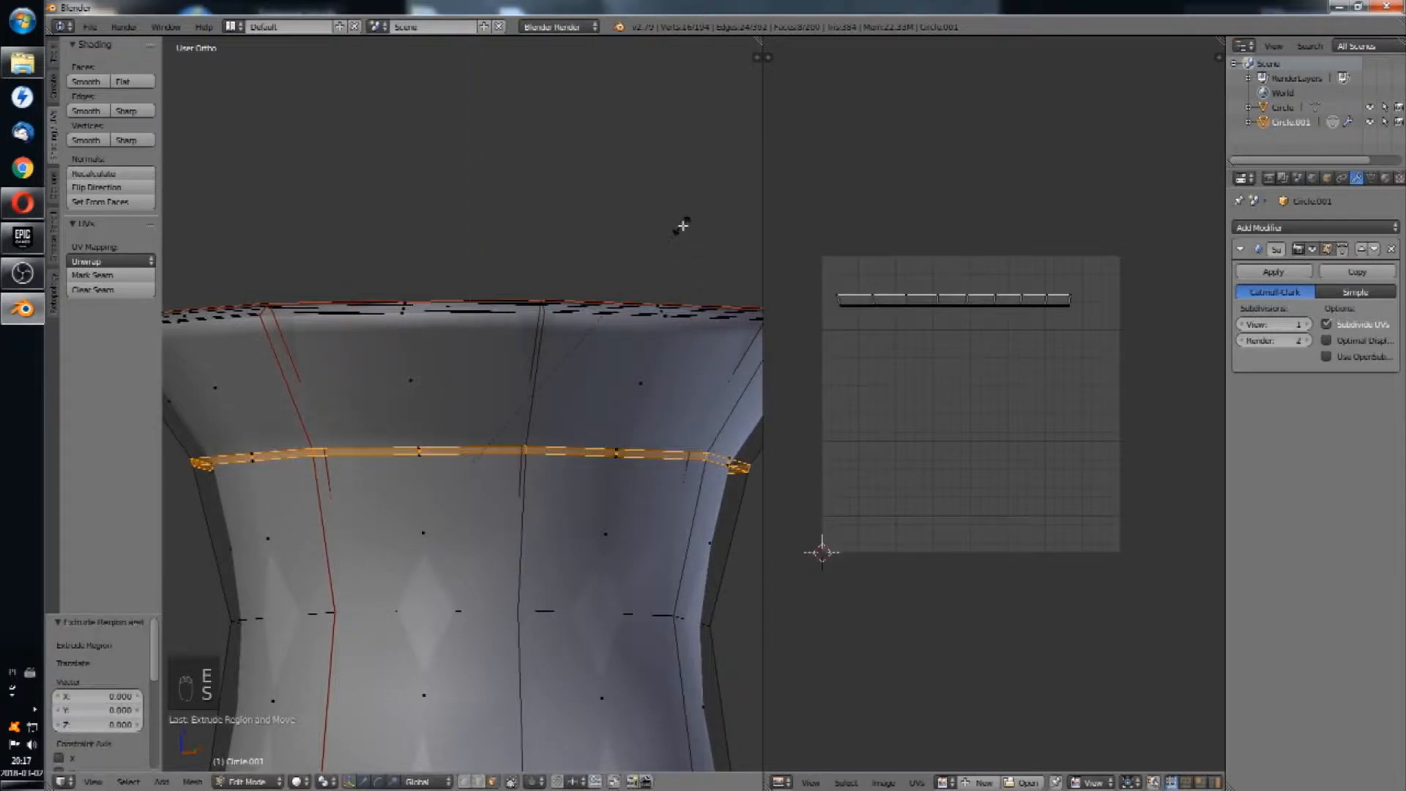
key("s")
left_click(670, 233)
middle_click_drag(625, 240, 549, 173)
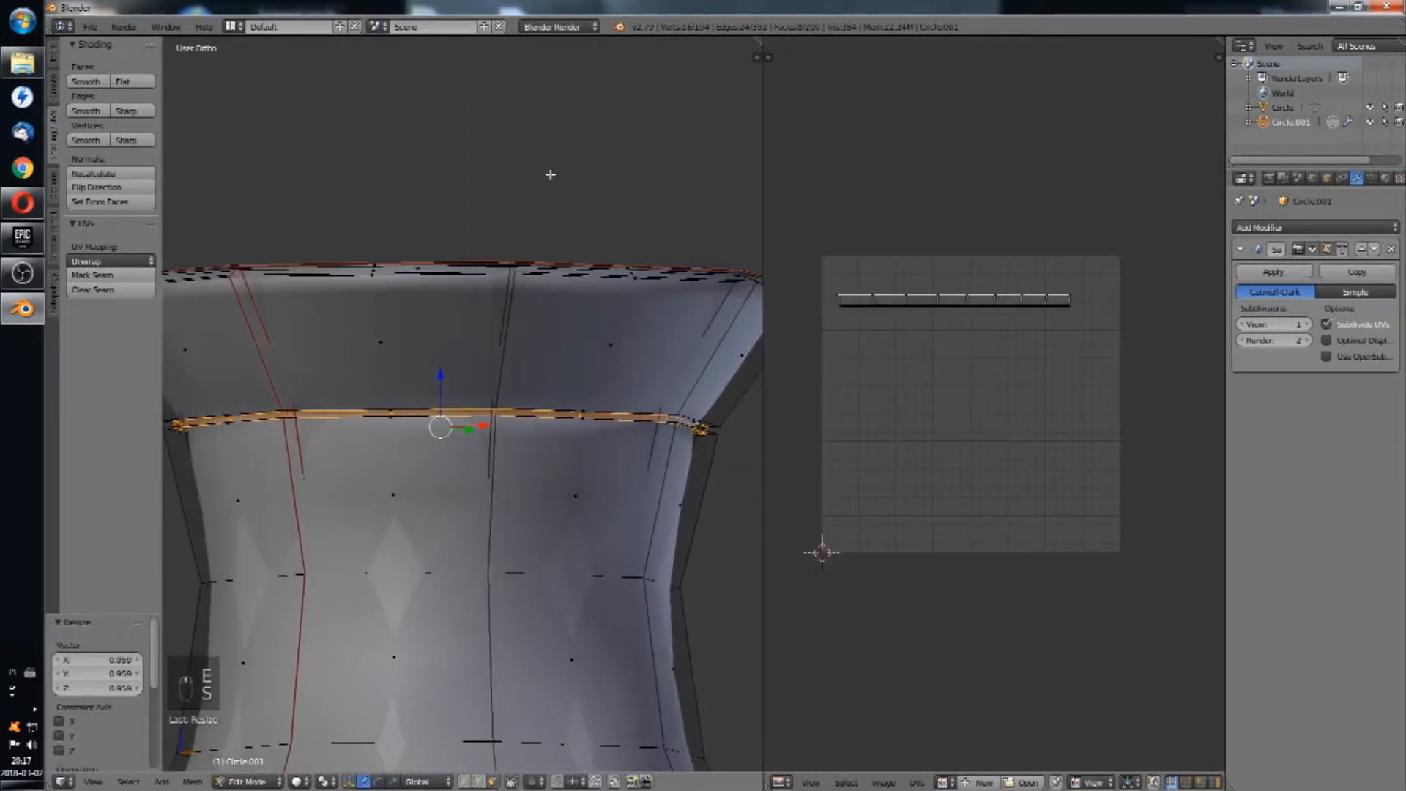
Step: Cut one support edge loop just above and one just below the neck groove
key("ctrl+r")
scroll(698, 371, "up", 1)
left_click(698, 371)
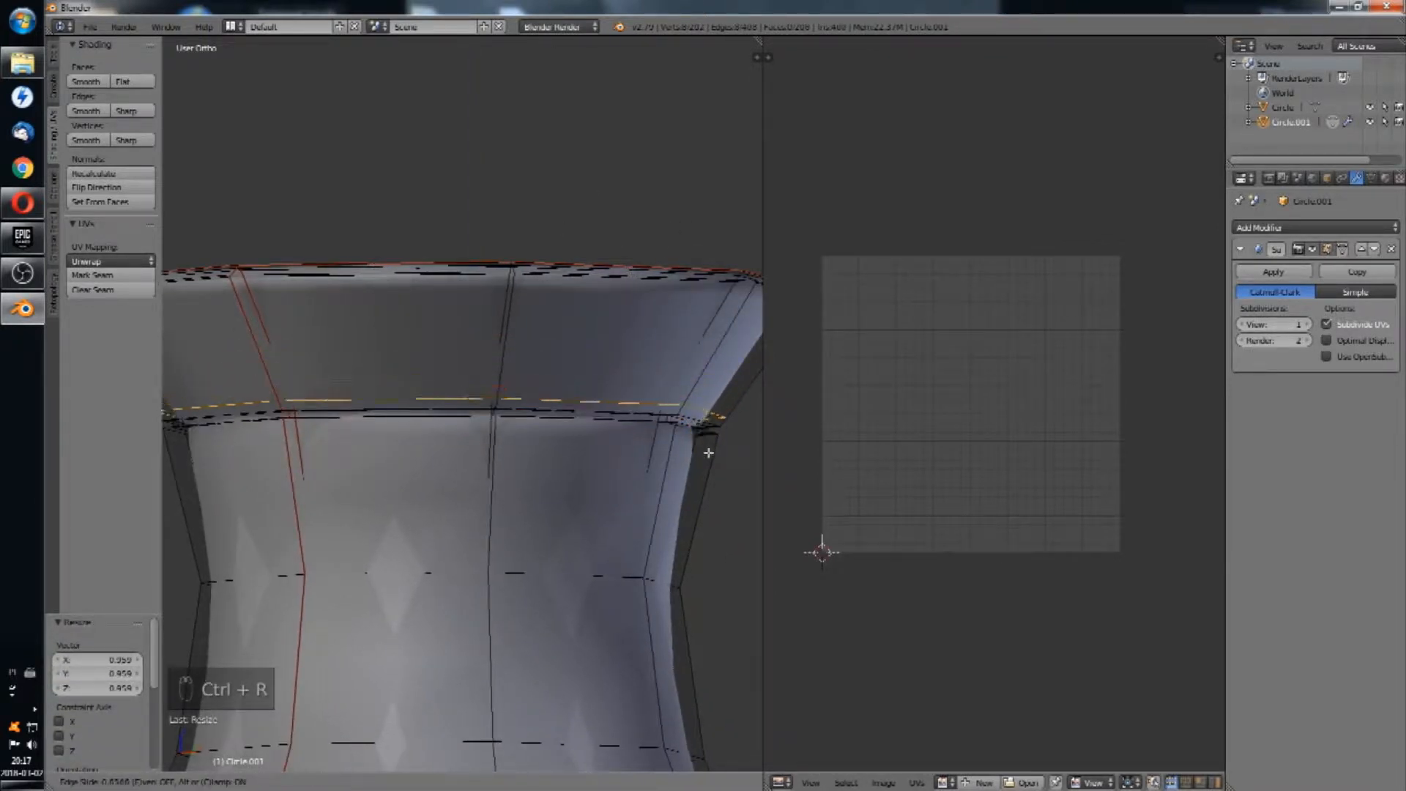
left_click(706, 455)
key("ctrl+r")
left_click(664, 484)
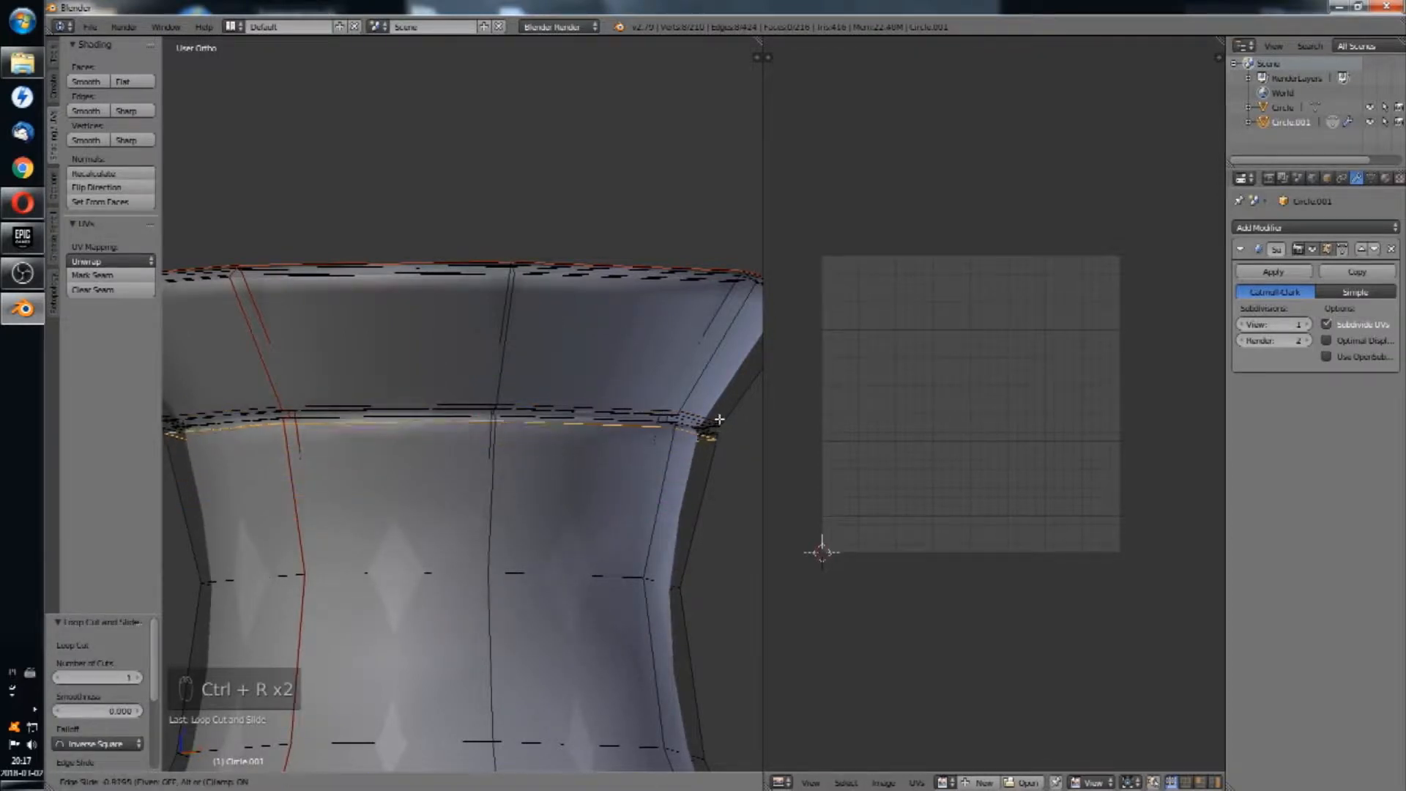
left_click(716, 418)
Step: Cut a further support edge loop inside the neck groove and check the groove's profile up close
middle_click_drag(576, 344, 561, 176, "shift")
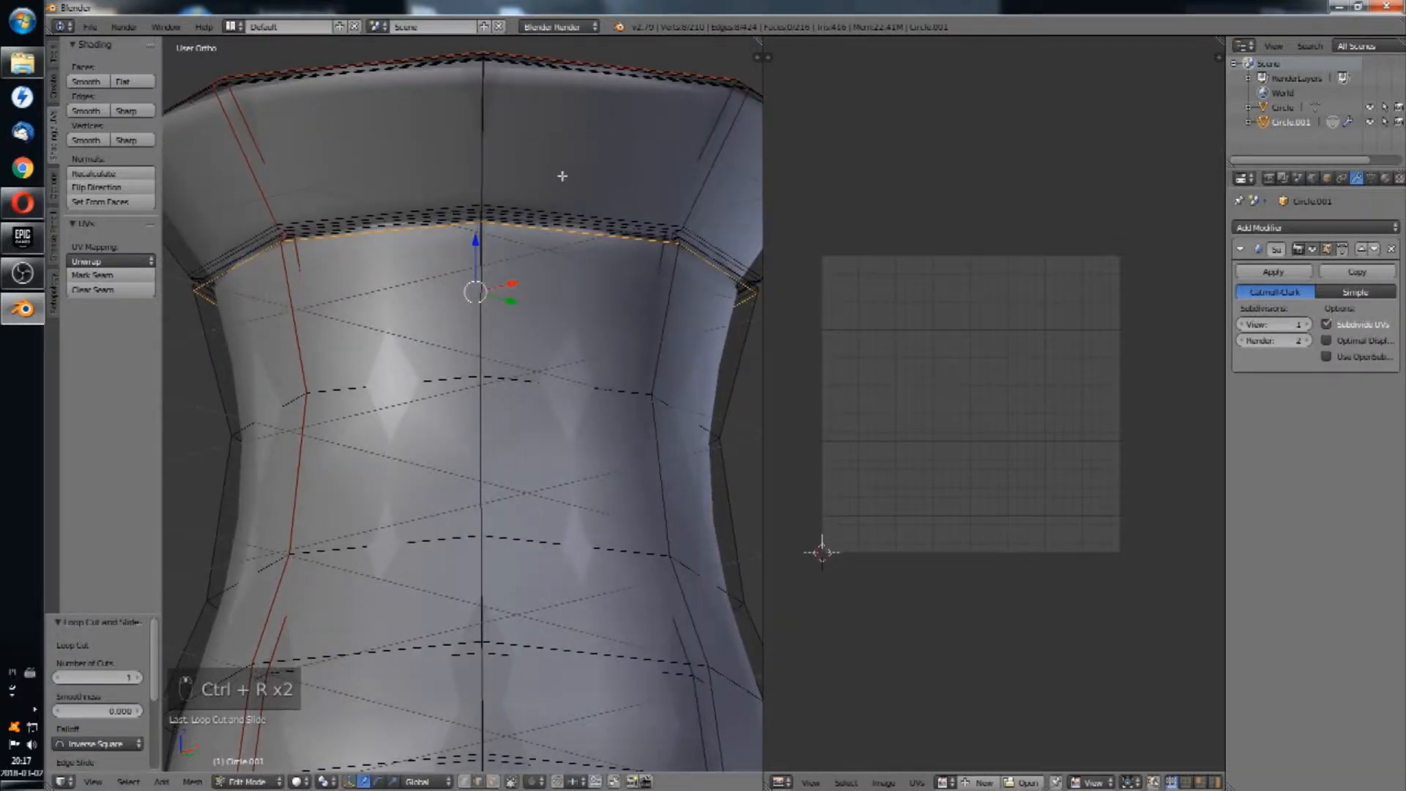
middle_click_drag(439, 154, 457, 327, "shift")
scroll(457, 328, "up", 5)
key("ctrl+r")
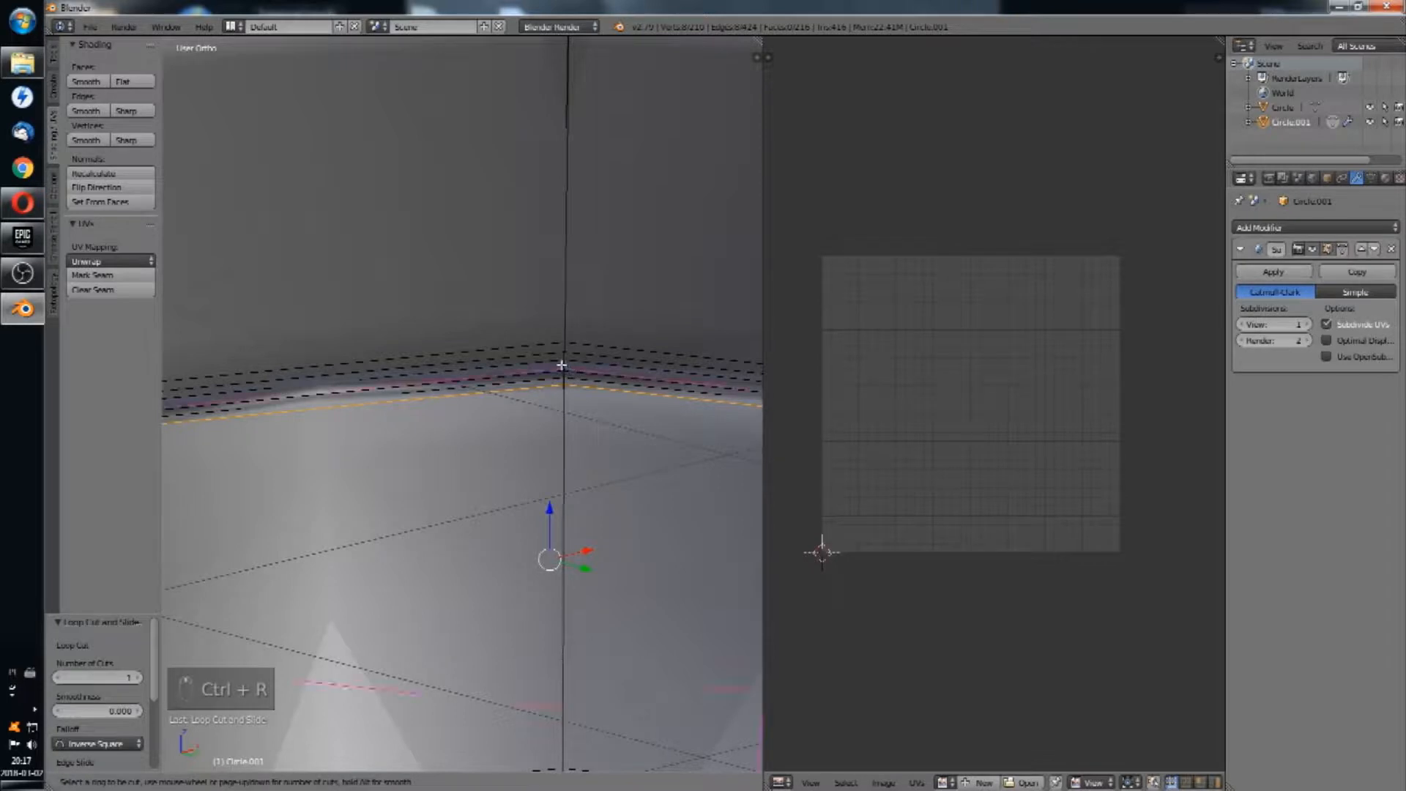
left_click(562, 365)
left_click(573, 314)
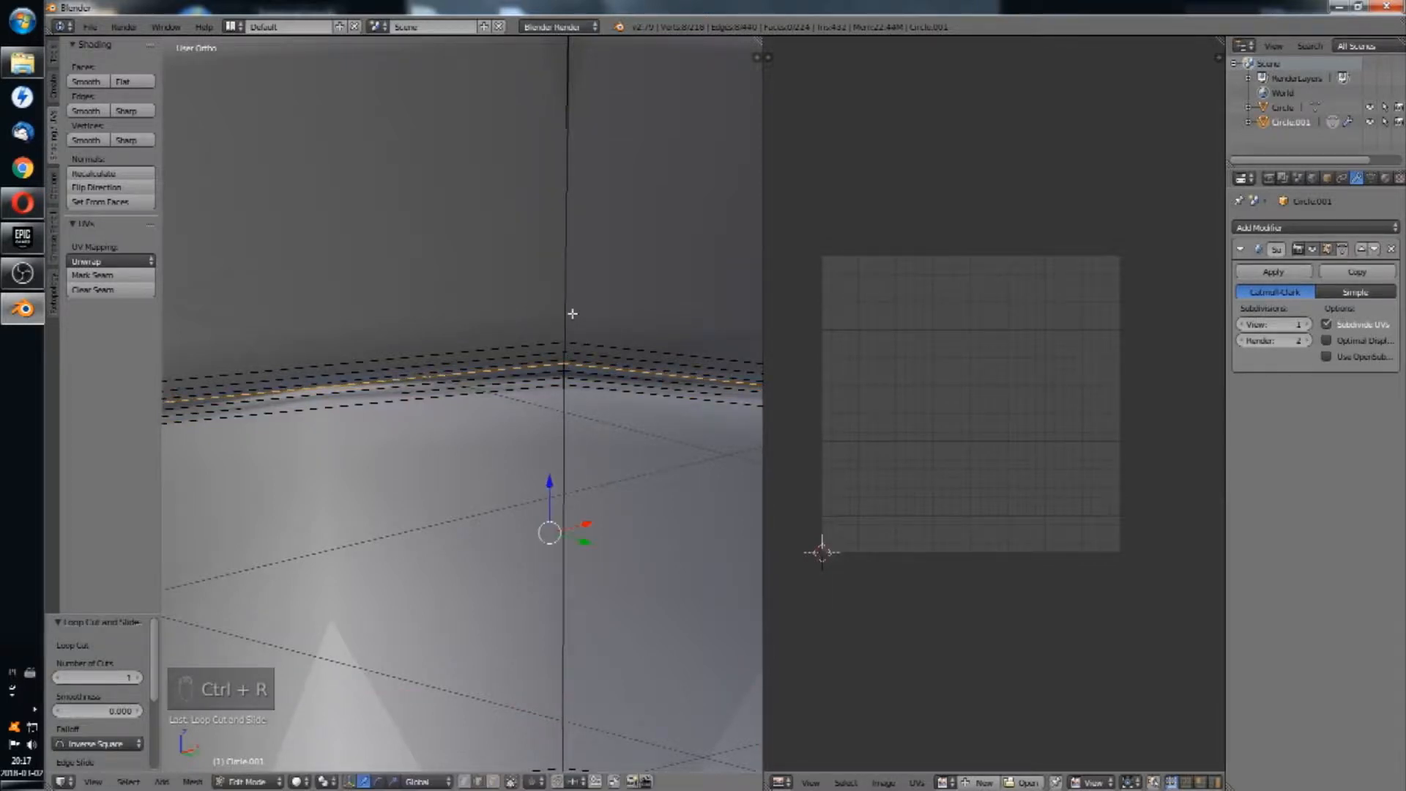
scroll(572, 313, "down", 2)
middle_click_drag(523, 267, 599, 389)
middle_click_drag(649, 612, 574, 411, "shift")
scroll(574, 410, "up", 3)
scroll(586, 406, "up", 1)
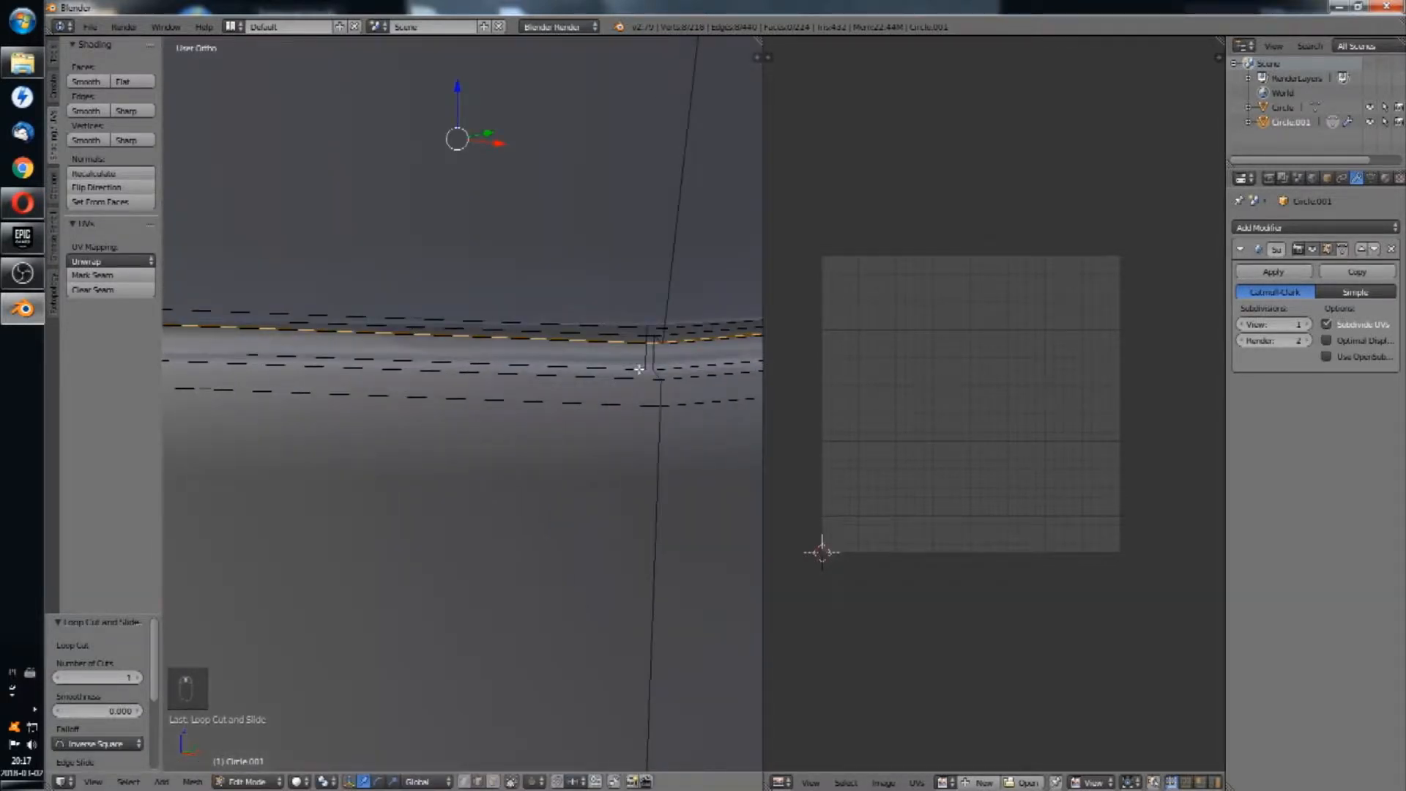
Step: Cut one more support edge loop along the lower inner side of the neck groove and return to Object Mode
key("ctrl+r")
left_click(652, 366)
left_click(660, 378)
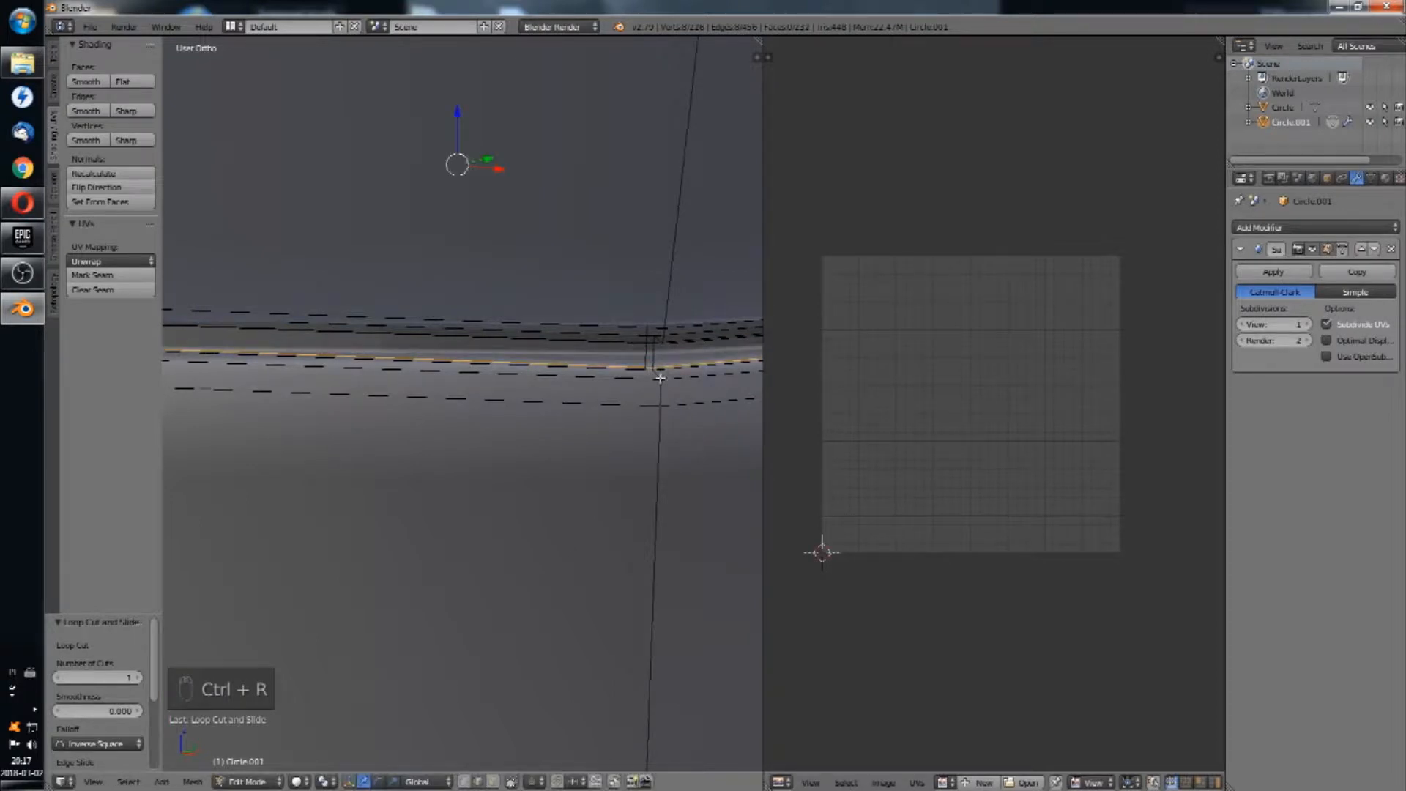
scroll(623, 359, "down", 6)
key("Tab")
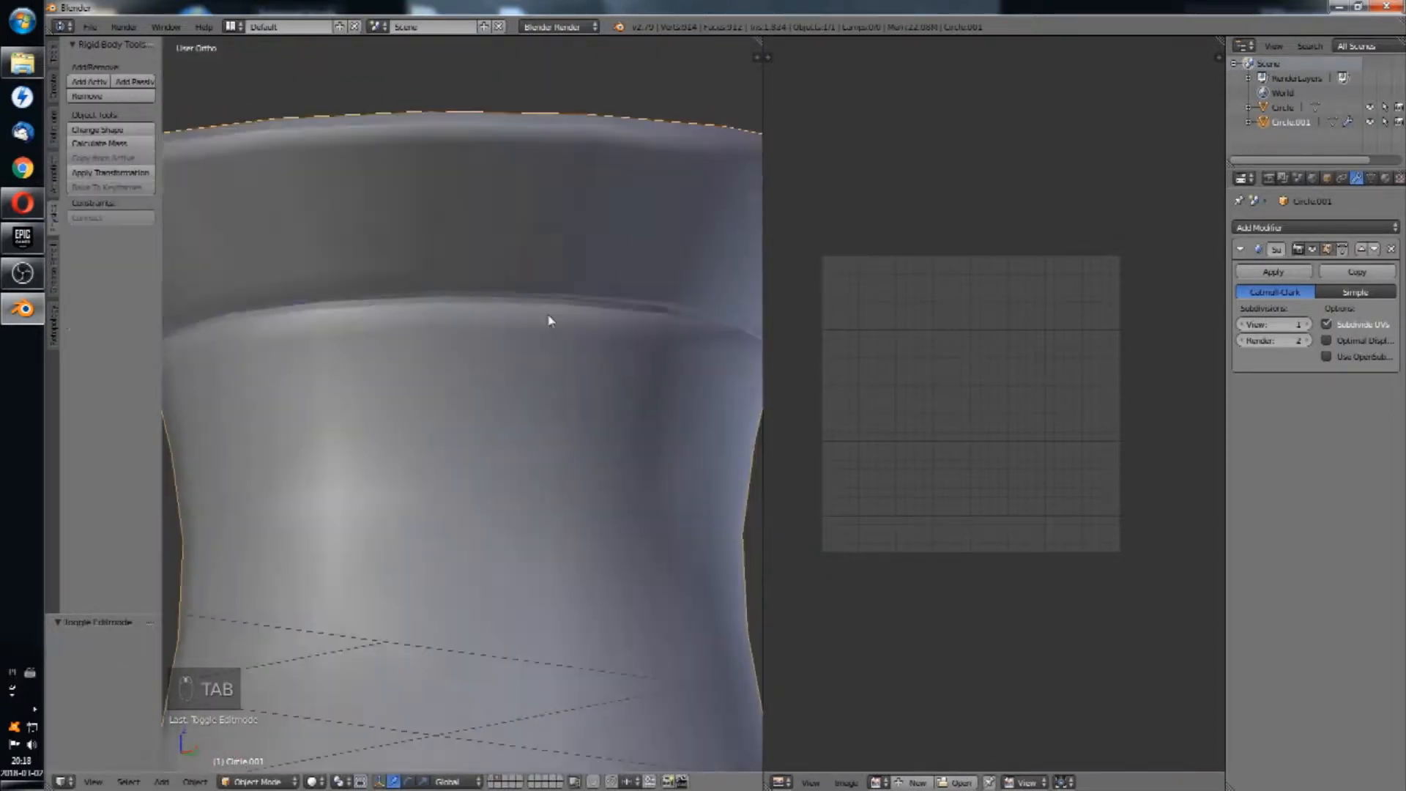
scroll(551, 321, "down", 8)
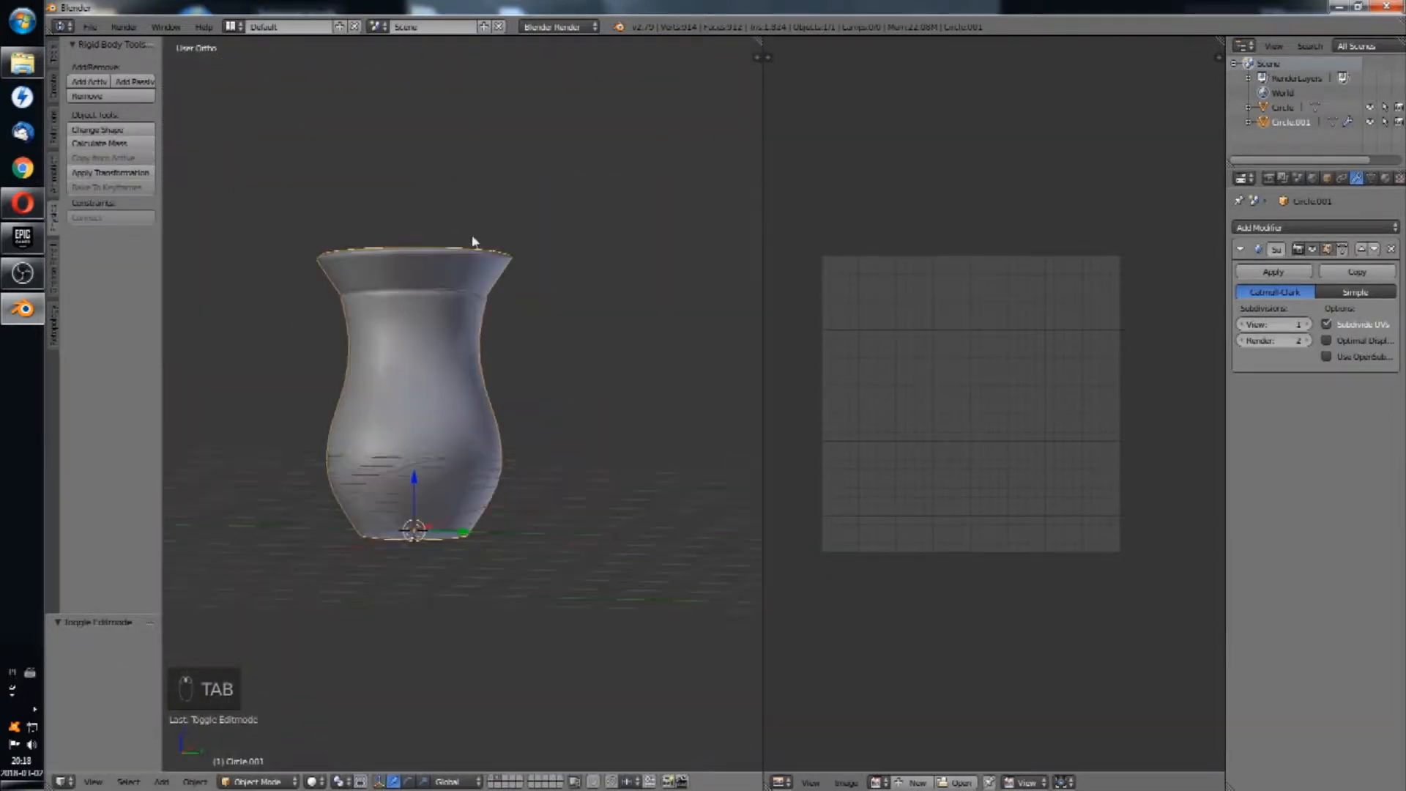
Step: Switch to the front view and apply the high-poly vase's Subdivision Surface modifier
middle_click_drag(472, 238, 545, 290)
left_click(86, 782)
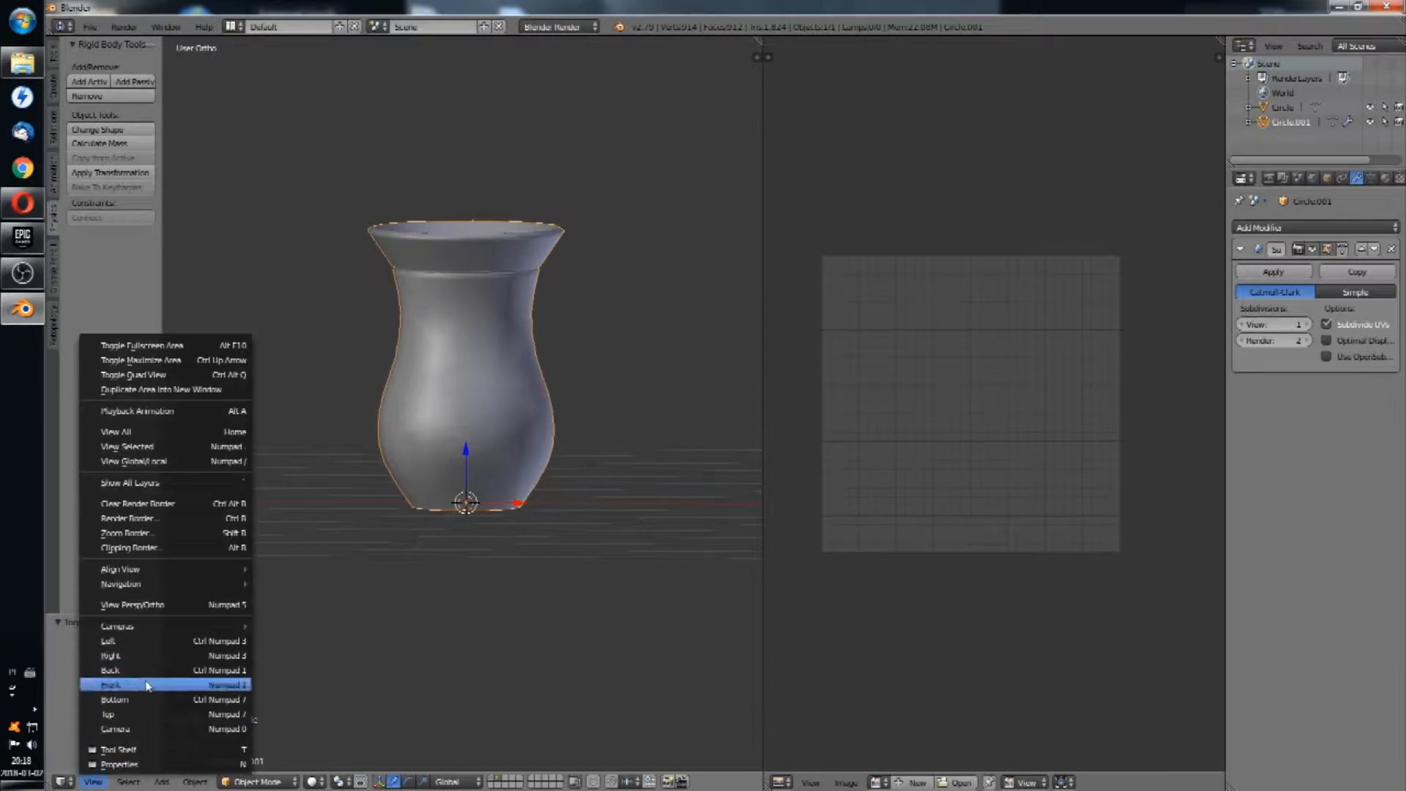
left_click(109, 679)
key("Tab")
scroll(473, 388, "up", 5)
key("Tab")
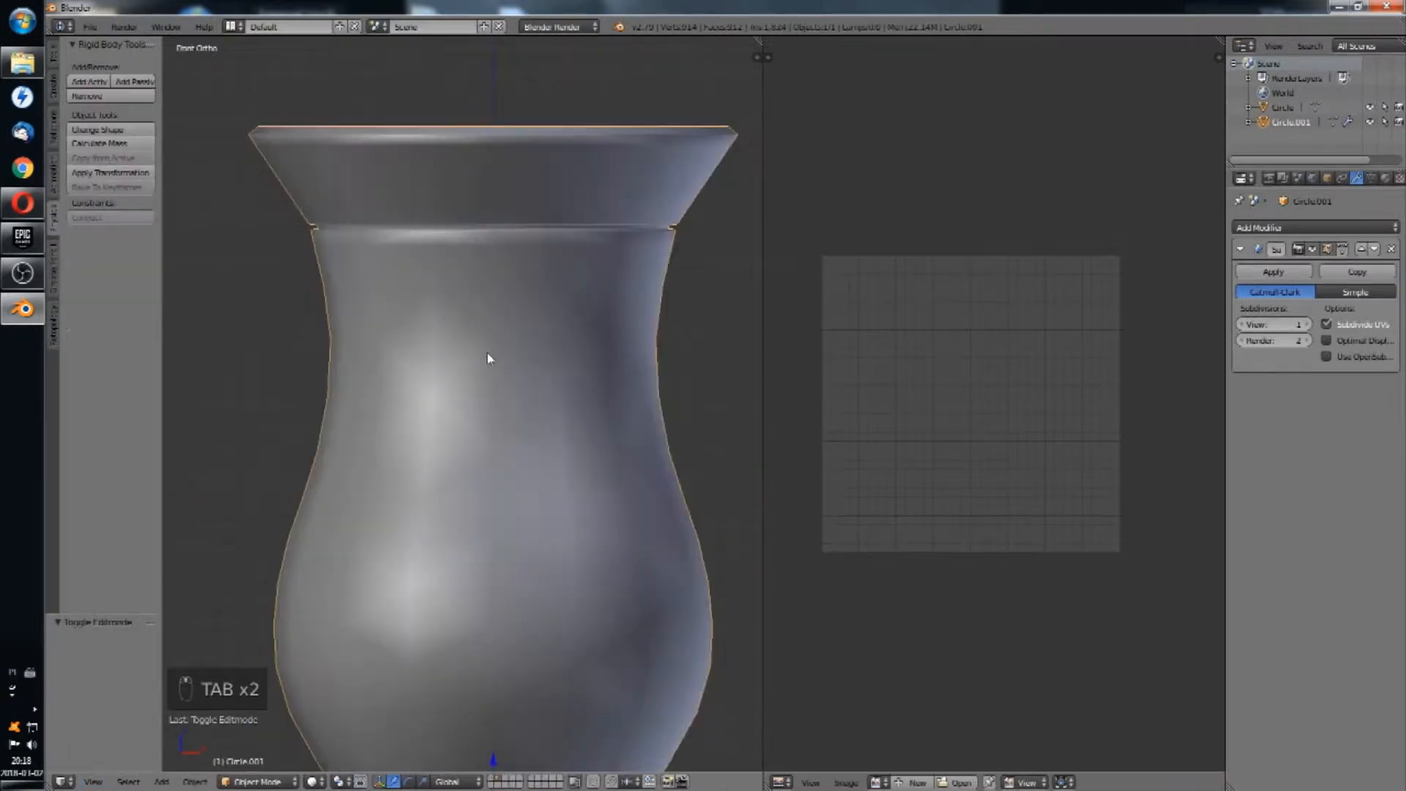
left_click(1264, 273)
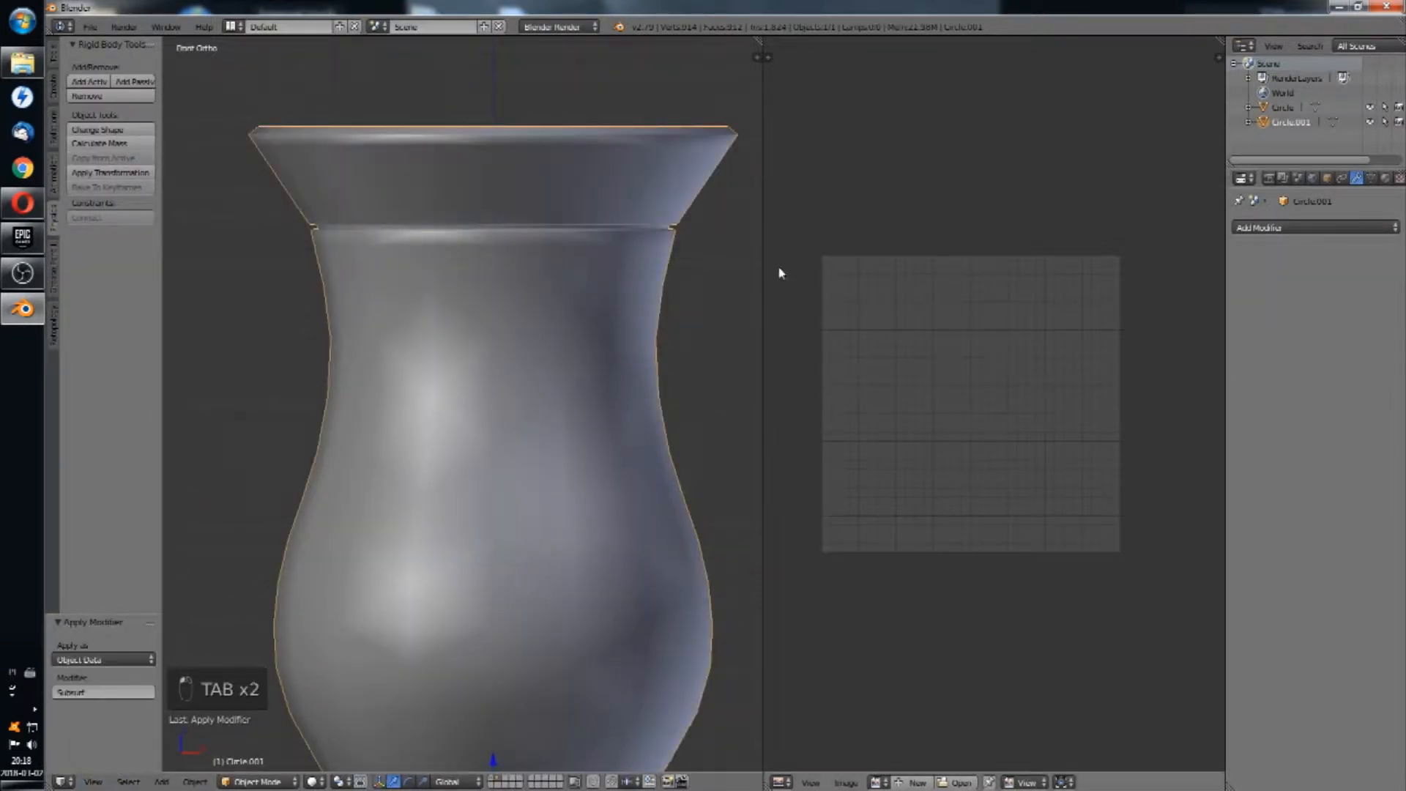
Step: Widen the 3D viewport and switch the render engine to Cycles Render
left_click_drag(762, 264, 888, 245)
scroll(662, 239, "down", 3)
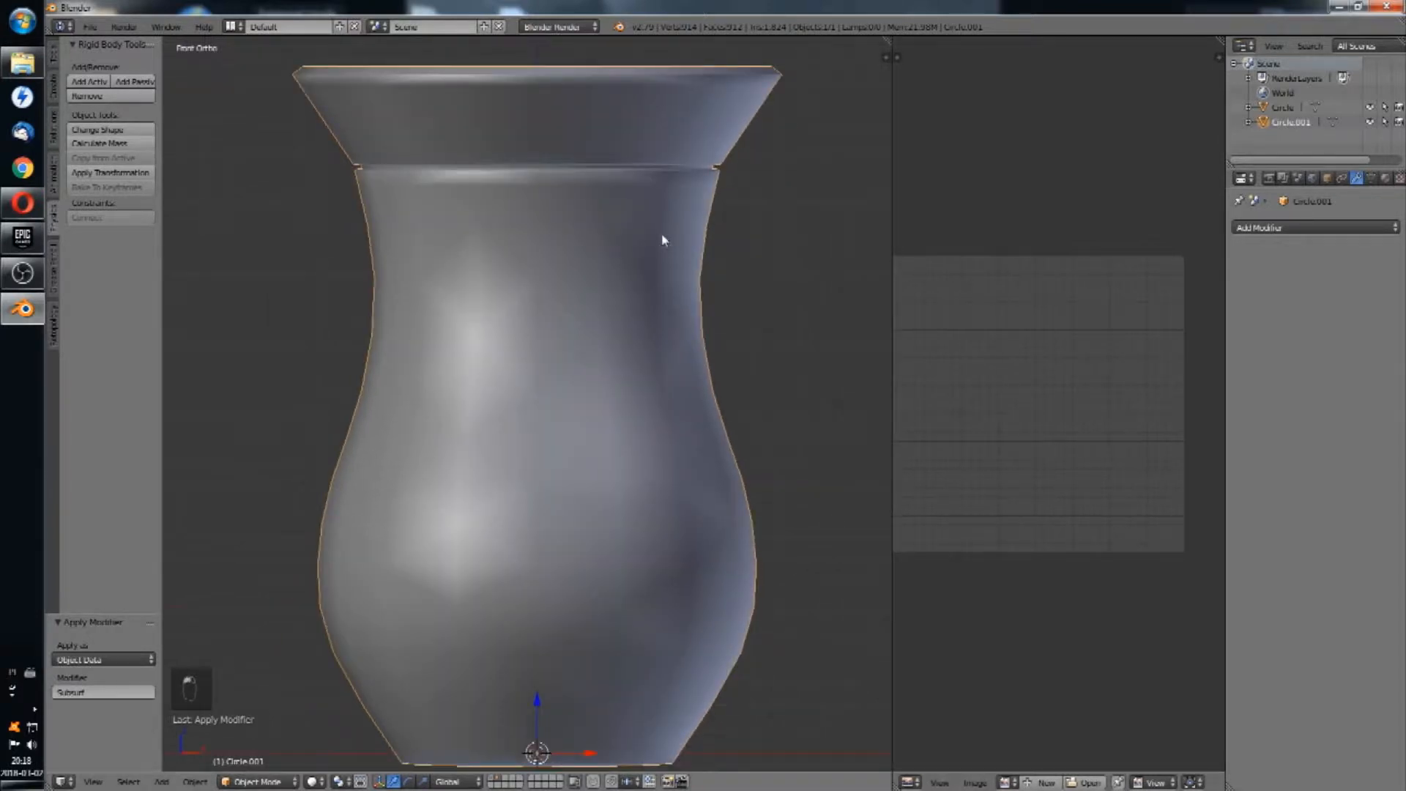
key("Tab")
key("Tab")
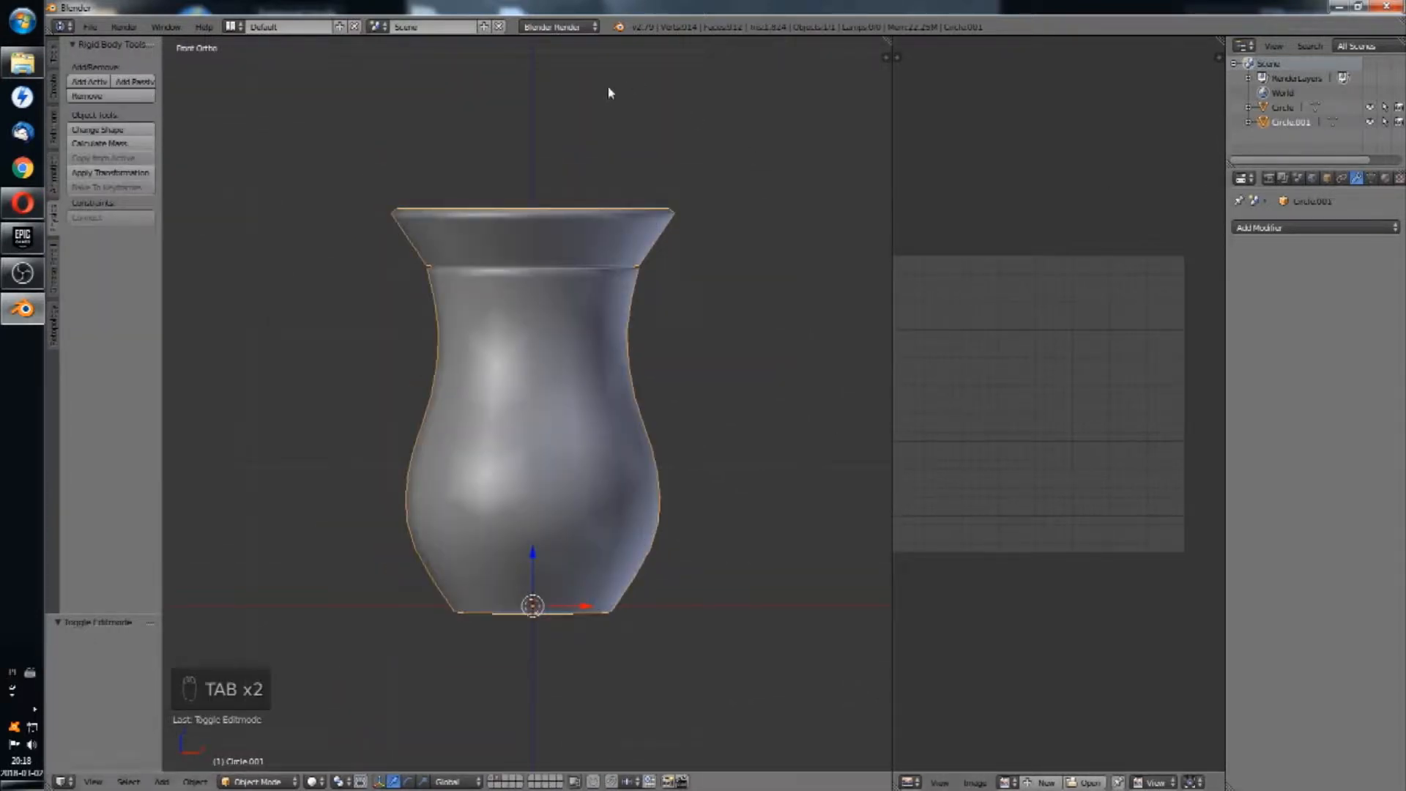
left_click(571, 27)
left_click(567, 77)
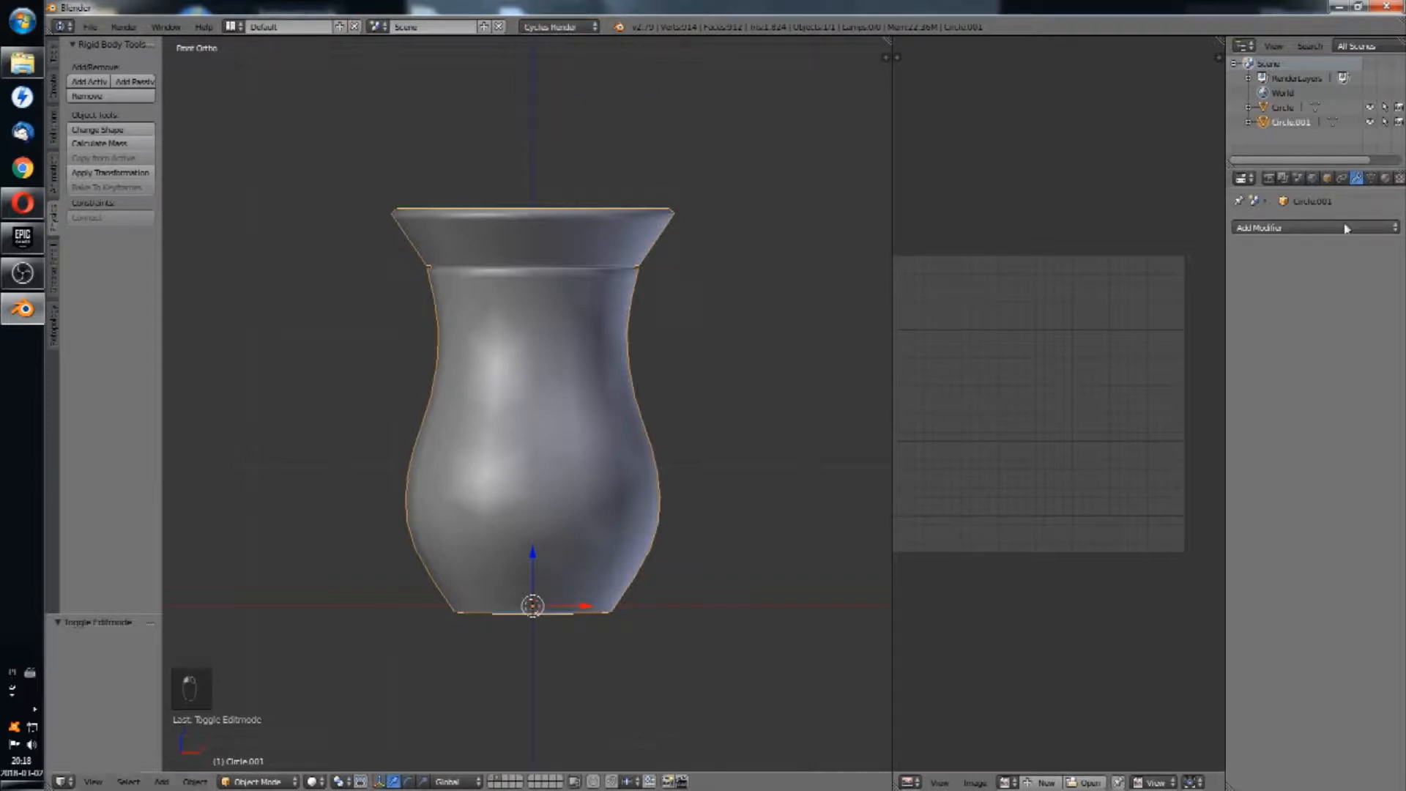
middle_click_drag(981, 204, 1002, 213)
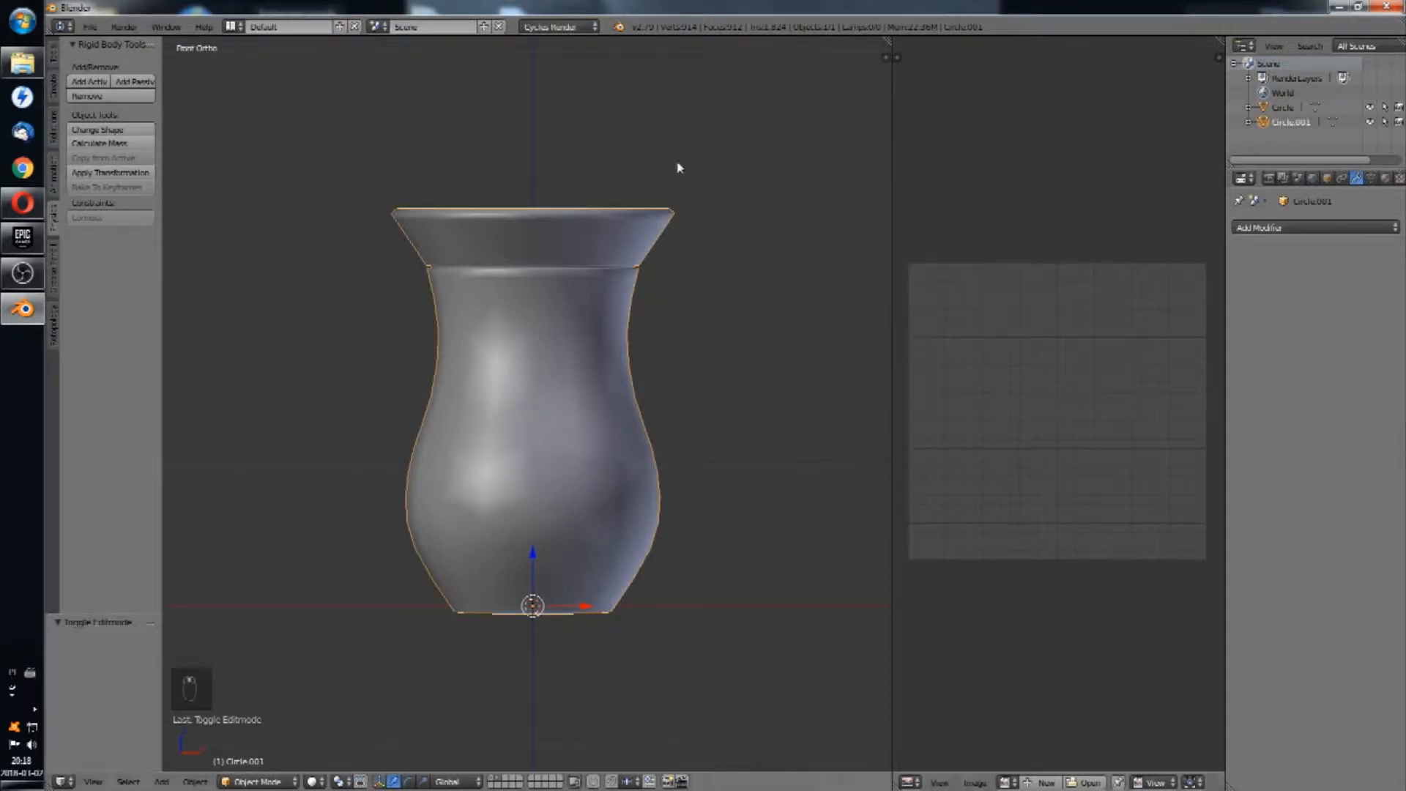
Step: Add a new material to the high-poly vase and set its viewport color to turquoise
left_click(1385, 179)
left_click(1302, 275)
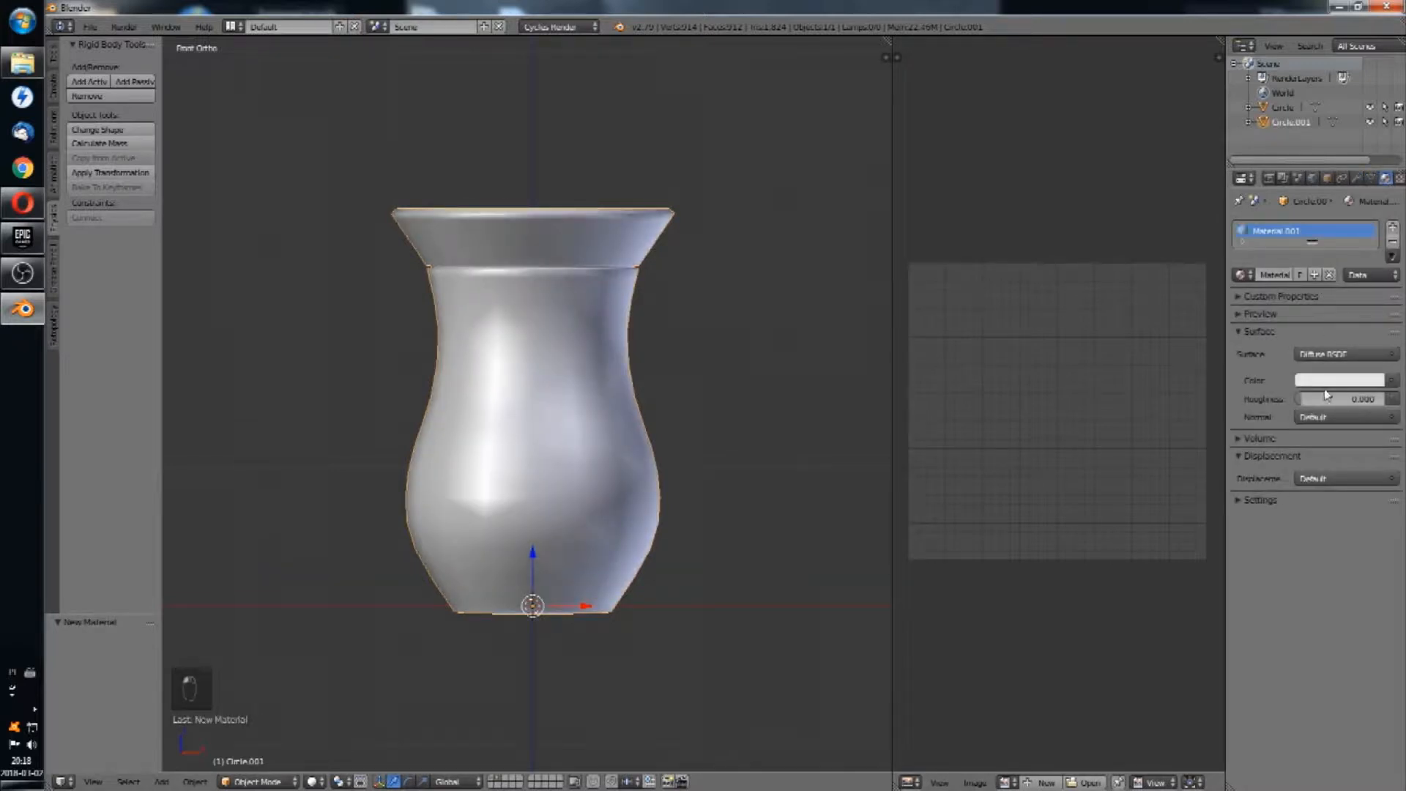
left_click(1239, 503)
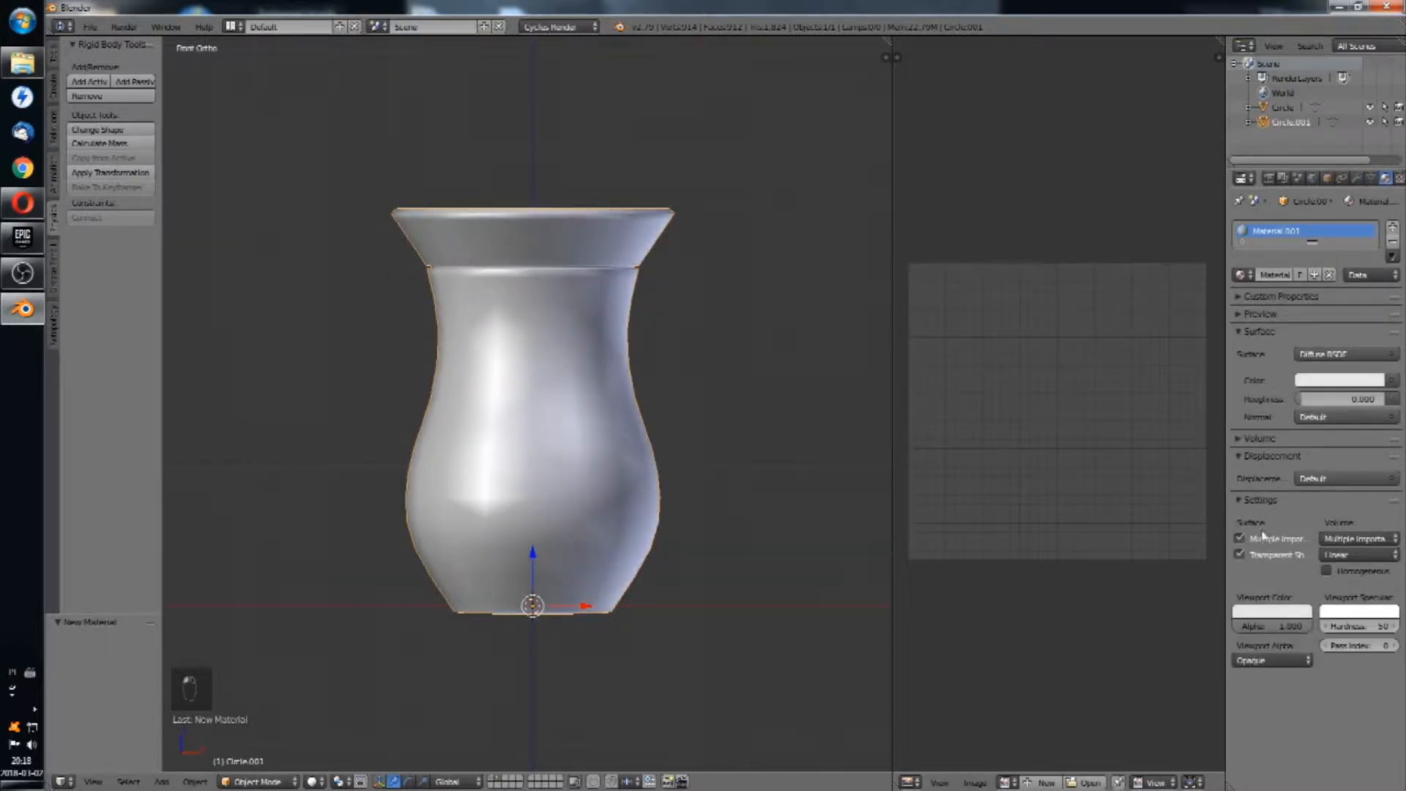
left_click(1269, 612)
left_click_drag(1236, 456, 1233, 442)
mouse_move(678, 261)
middle_mouse_down("shift")
mouse_move(650, 195)
mouse_move(590, 242)
mouse_move(631, 257)
mouse_move(649, 226)
mouse_move(655, 271)
middle_mouse_up("shift")
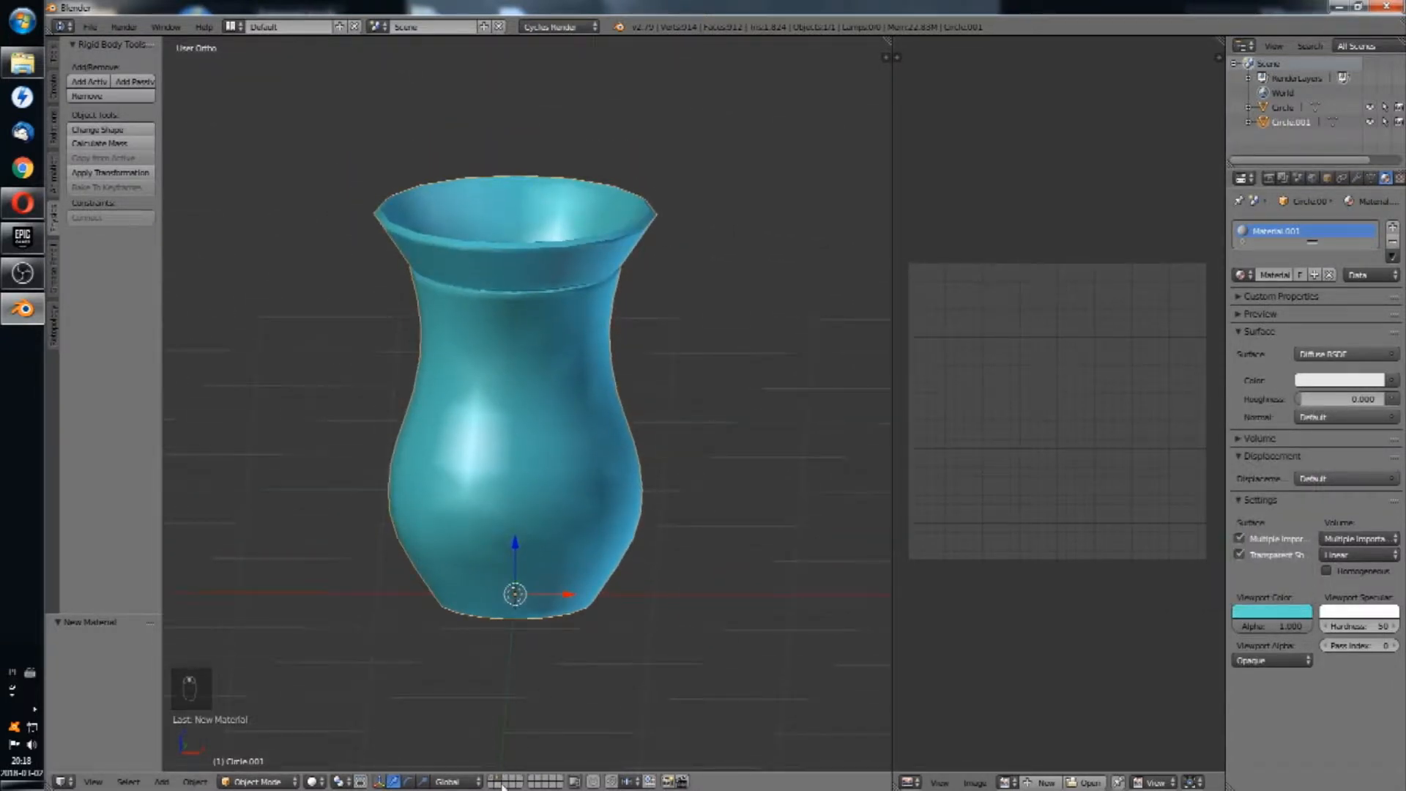
Step: Show the low-poly vase's layer, rename the object Vase_LP and copy that name
right_click(515, 590)
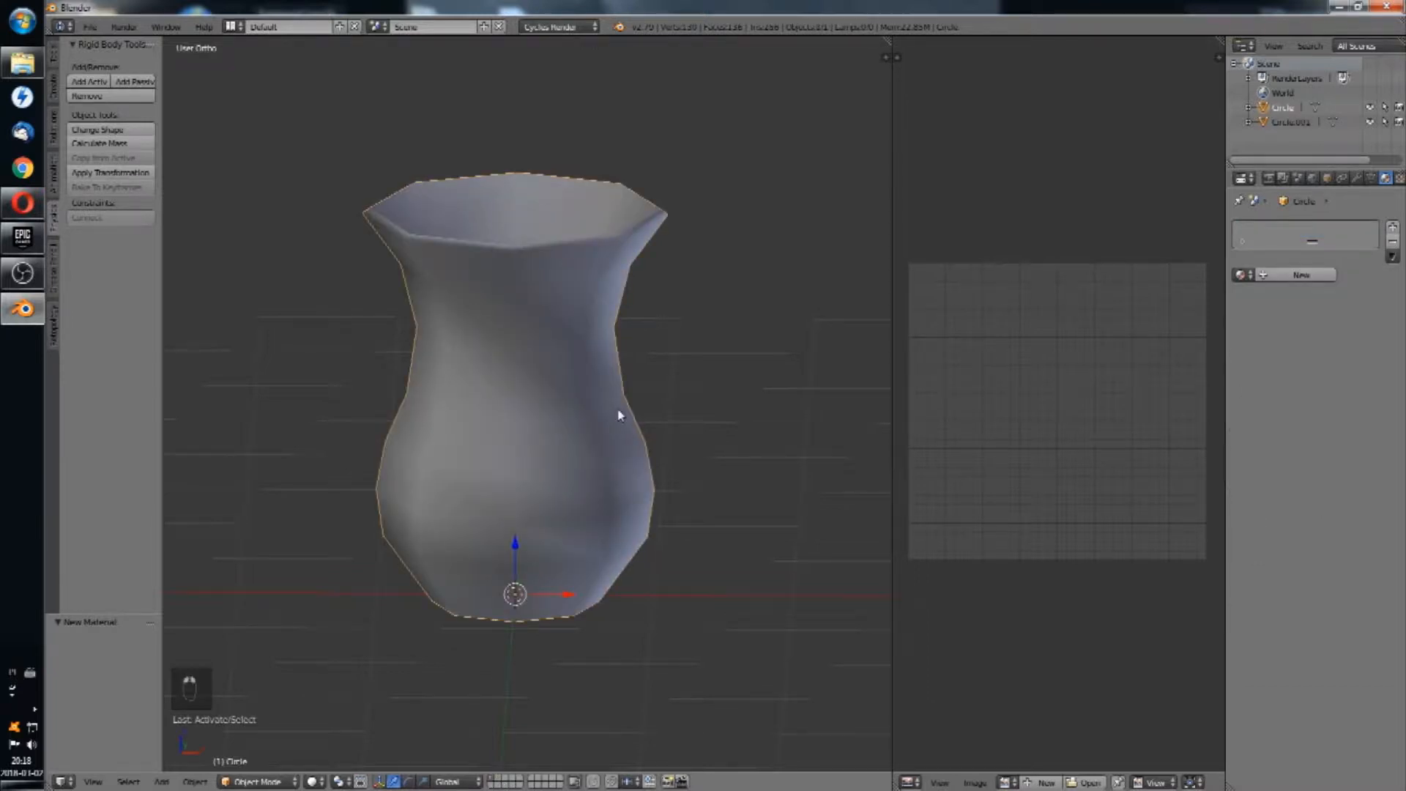
key("n")
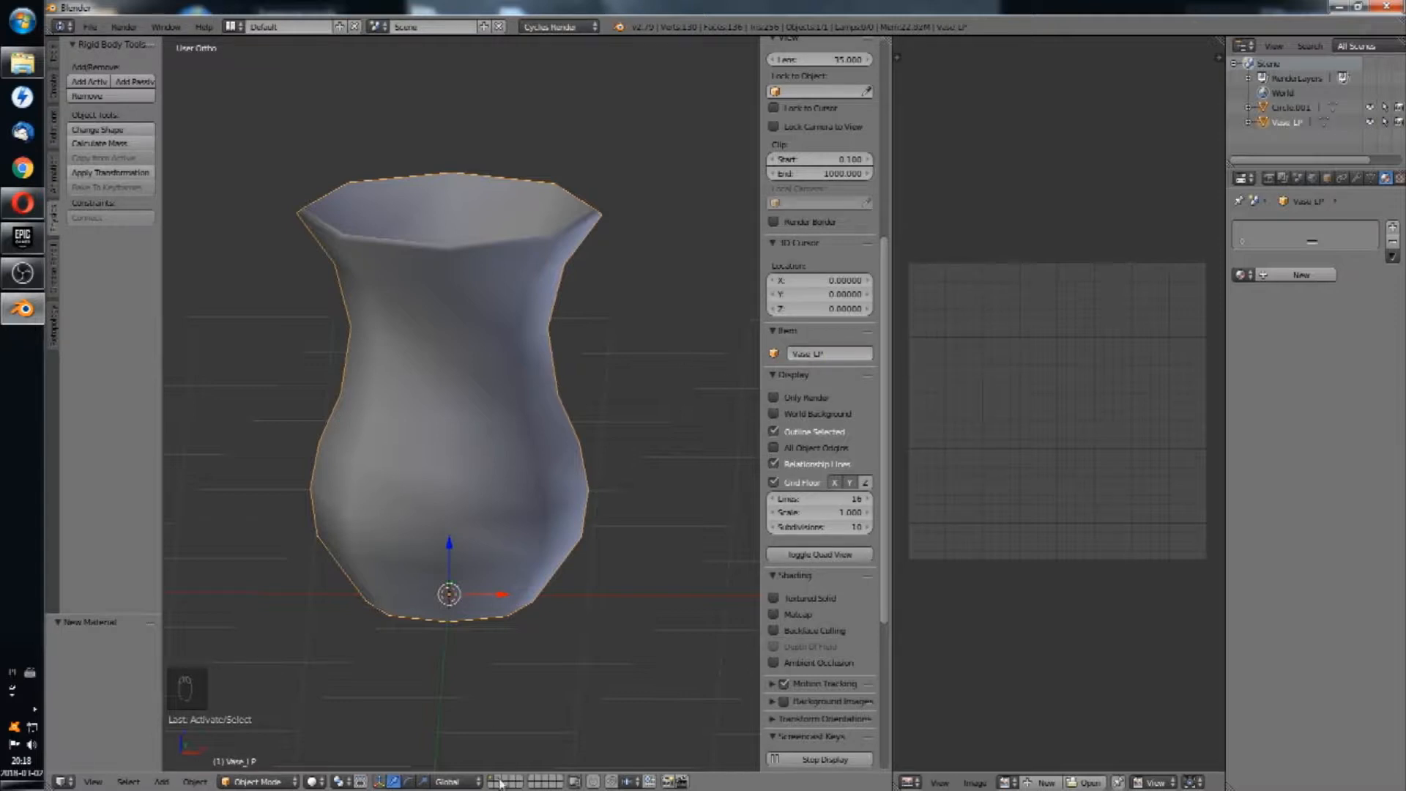
key("h")
key("alt+h")
key("ctrl+c")
key("h")
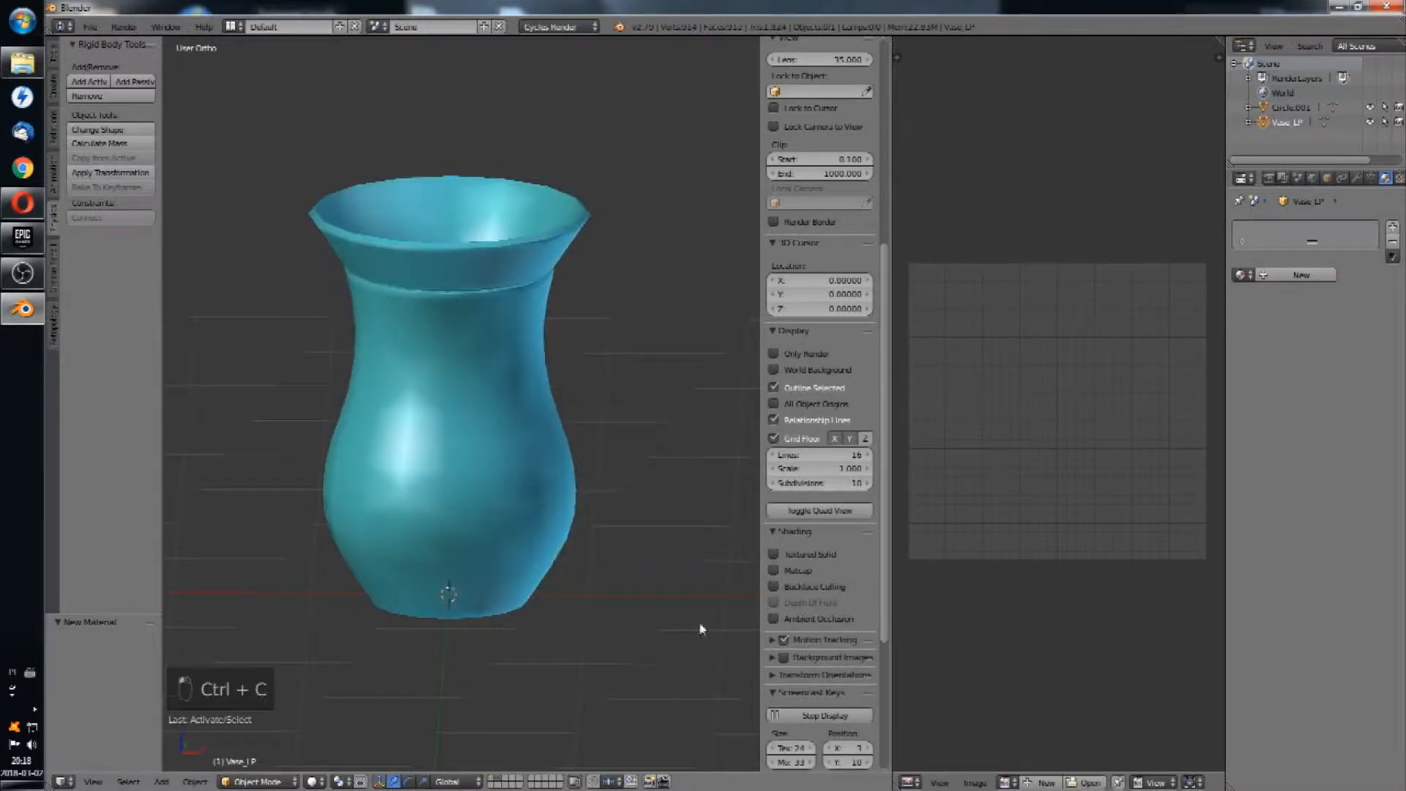
Step: Select the high-poly vase and rename it Vase_HP
right_click(520, 350)
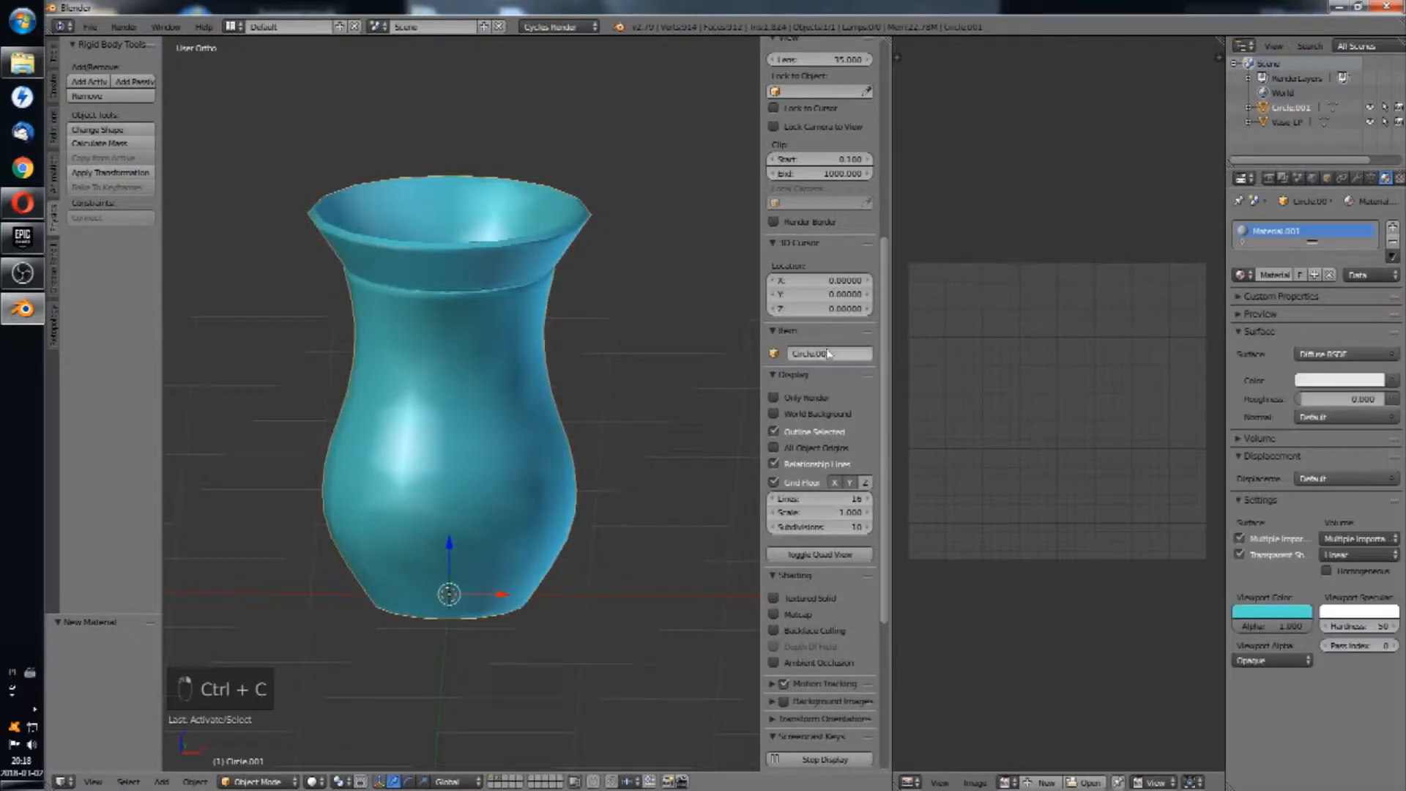
key("ctrl+v")
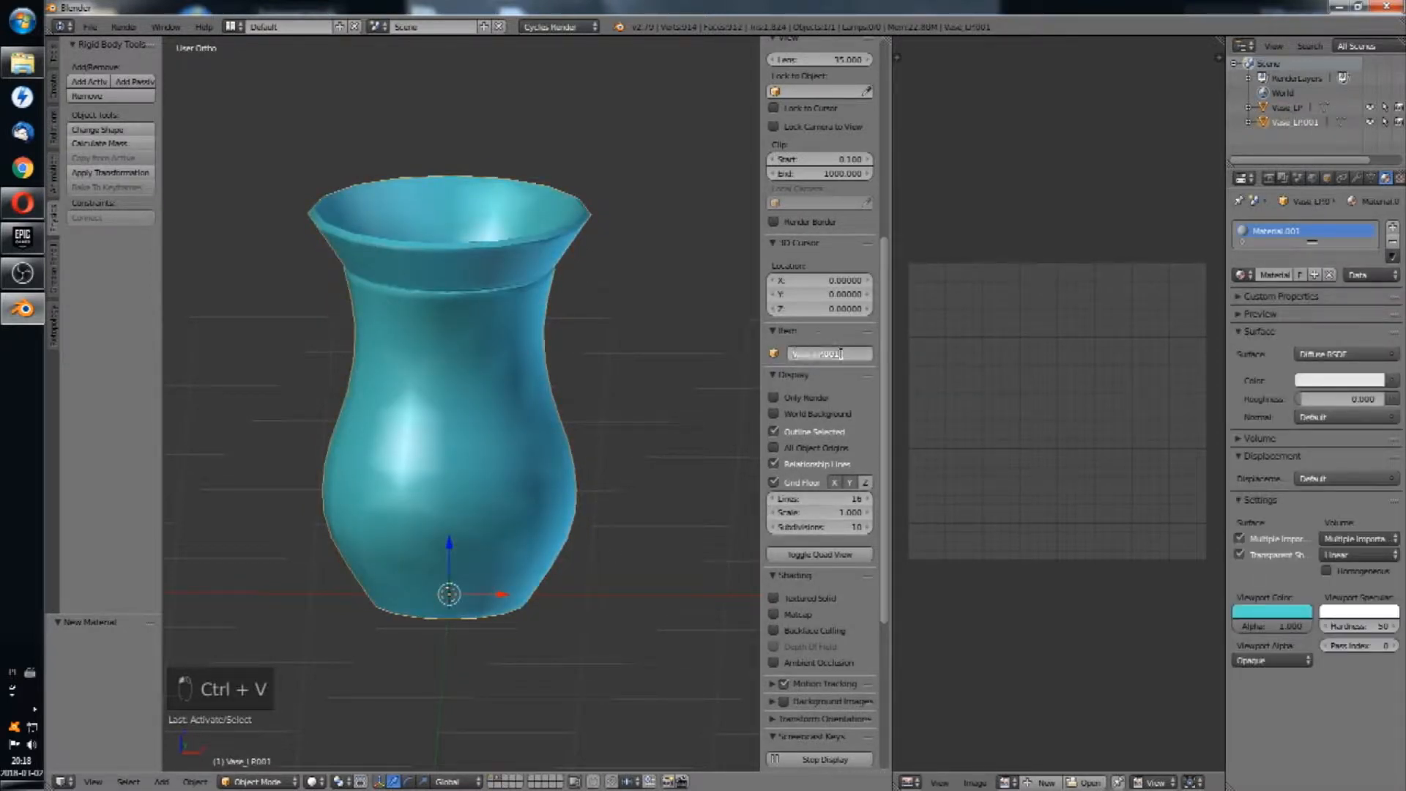
key("BackSpace")
key("BackSpace")
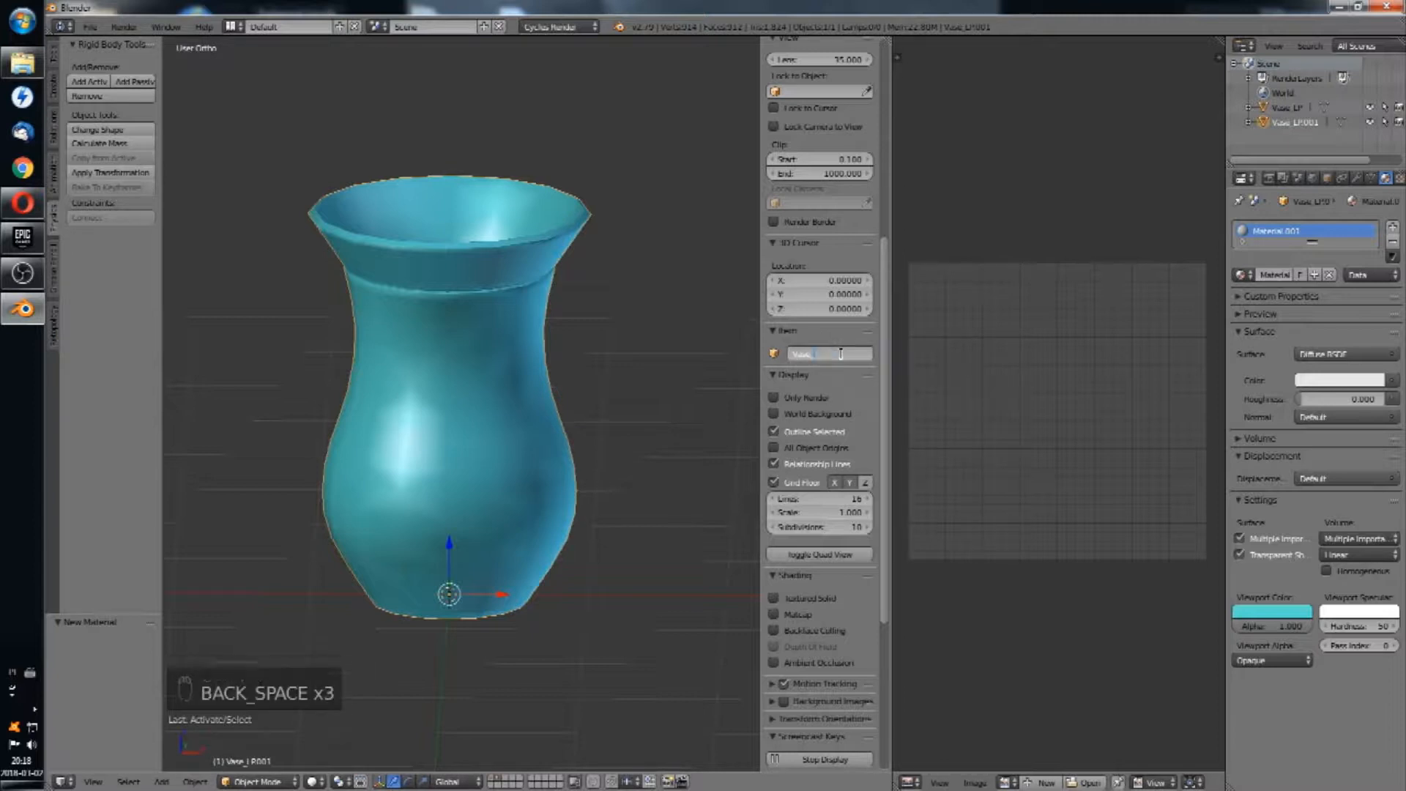
type("HP")
key("Return")
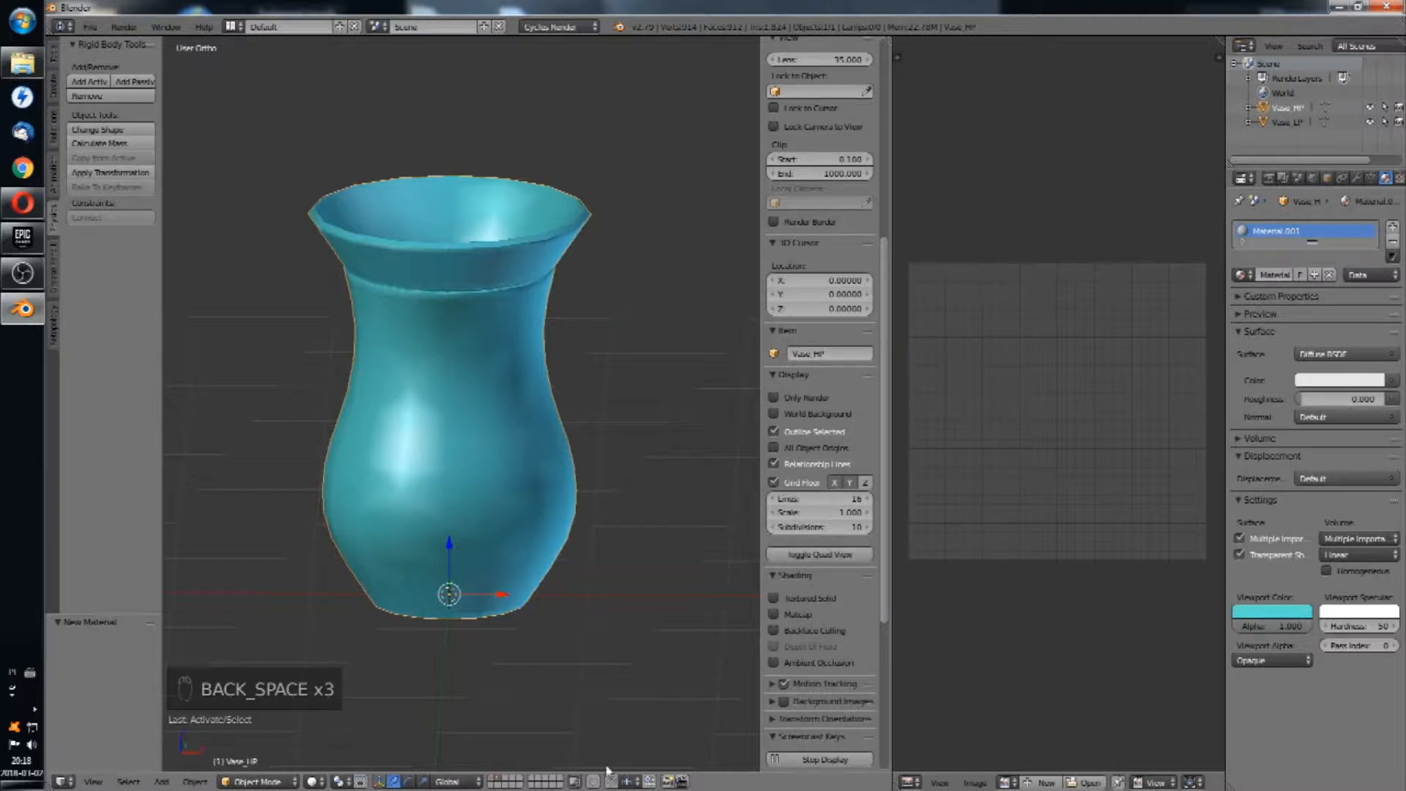
Step: Show Vase_LP's layer, give the vase a new material and set its viewport color to red
left_click(492, 783)
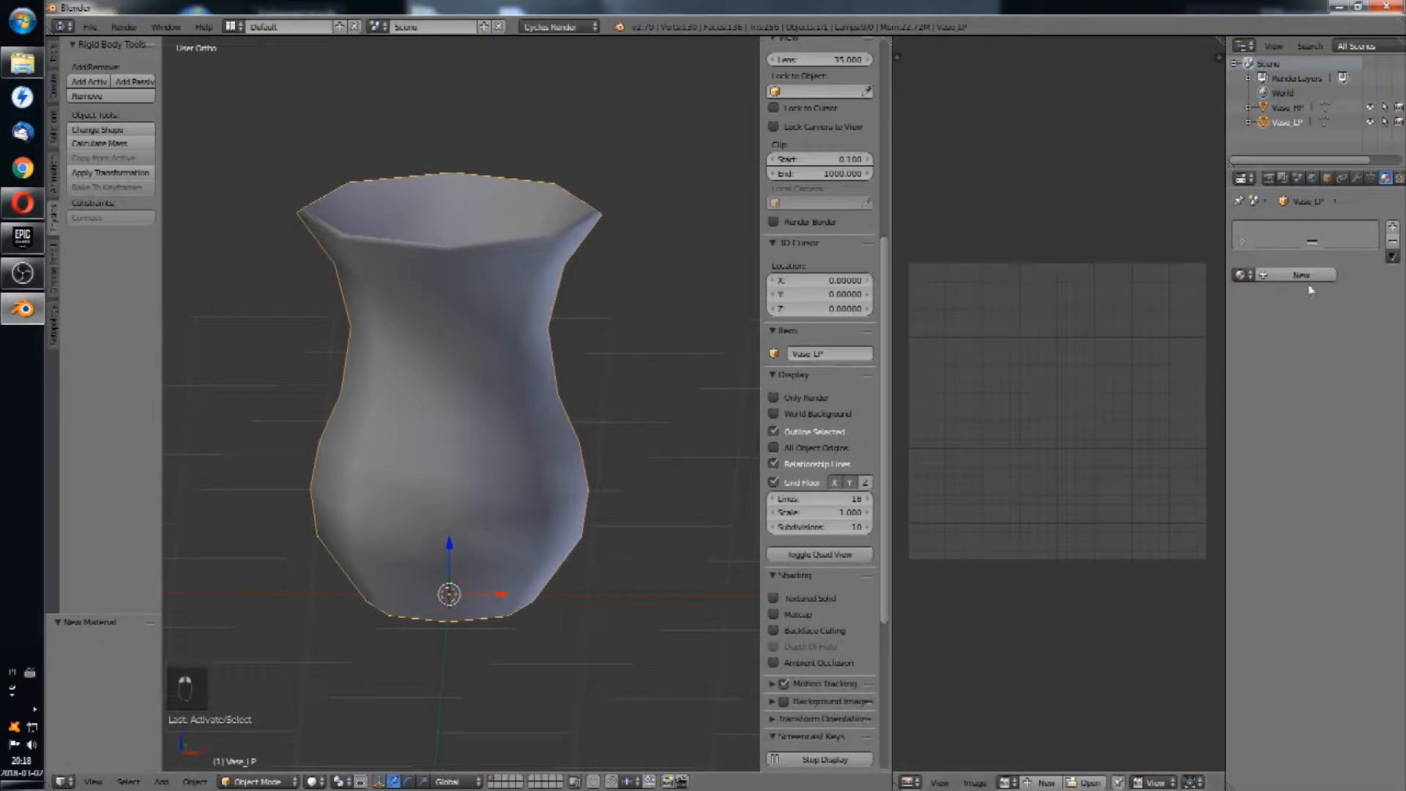
left_click(1302, 275)
left_click(1274, 612)
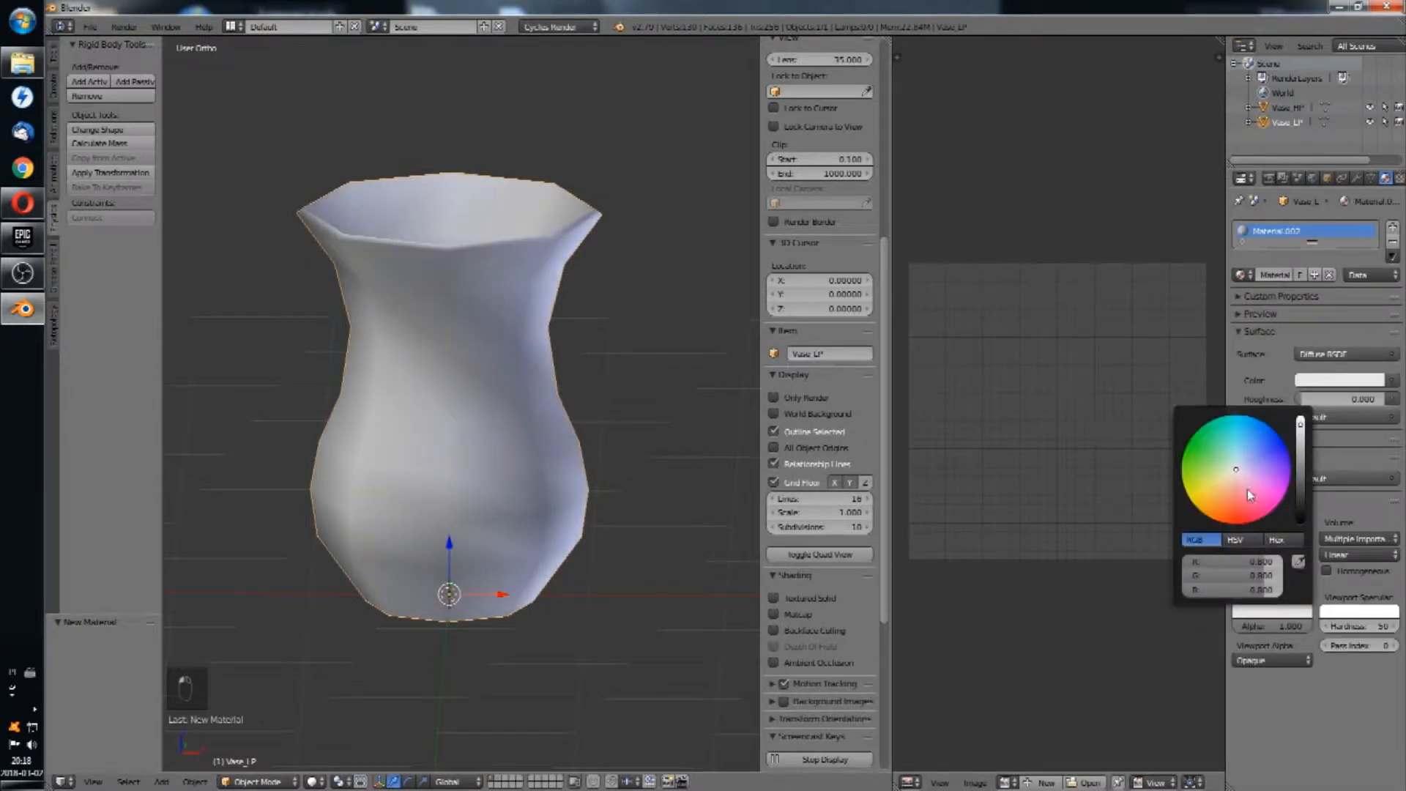
left_click_drag(1242, 471, 1237, 520)
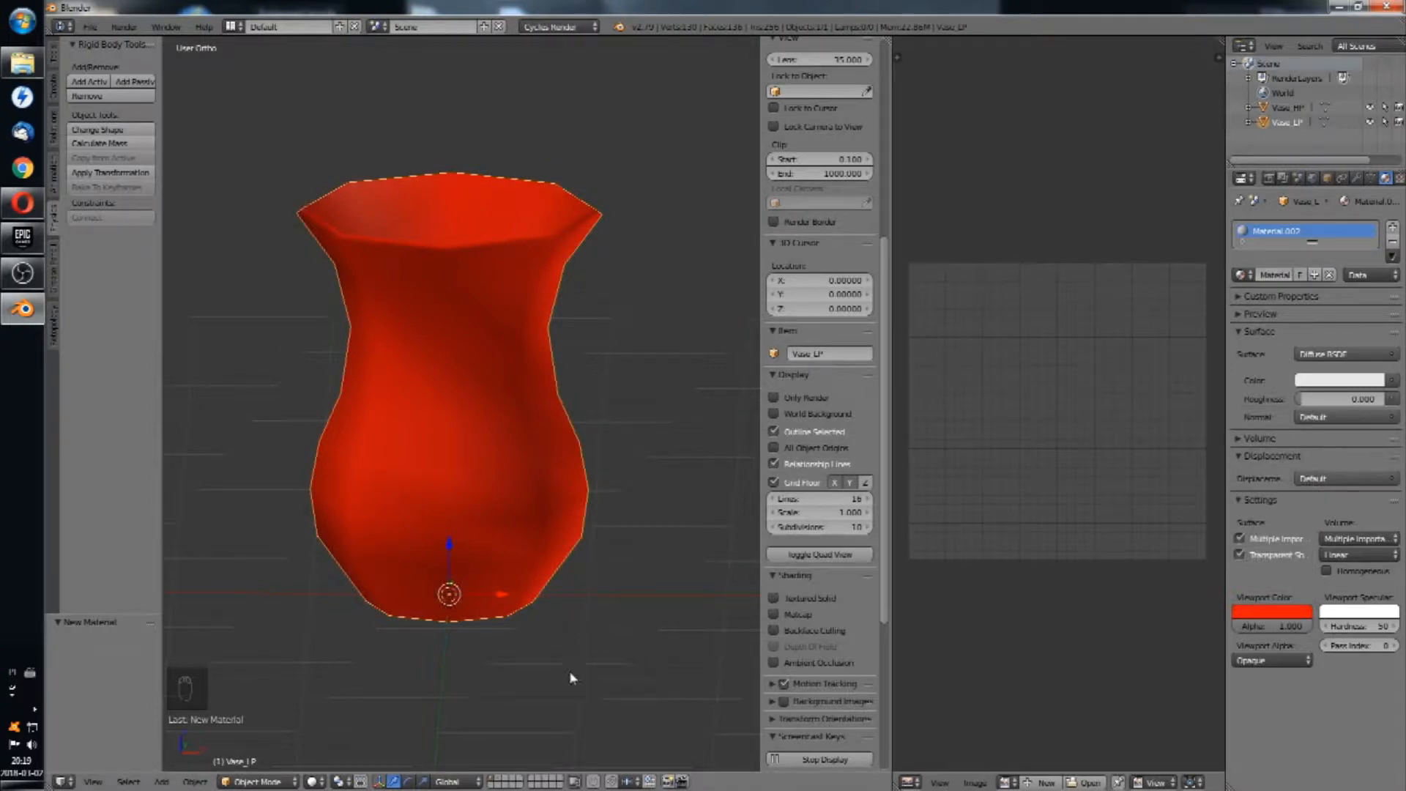
Step: Show the layers of both vases together, compare how their surfaces overlap and select Vase_HP
left_click(499, 781, "shift")
middle_click_drag(482, 375, 538, 434, "shift")
middle_click_drag(538, 434, 518, 361)
scroll(536, 444, "up", 4)
scroll(555, 365, "down", 4)
right_click(575, 435)
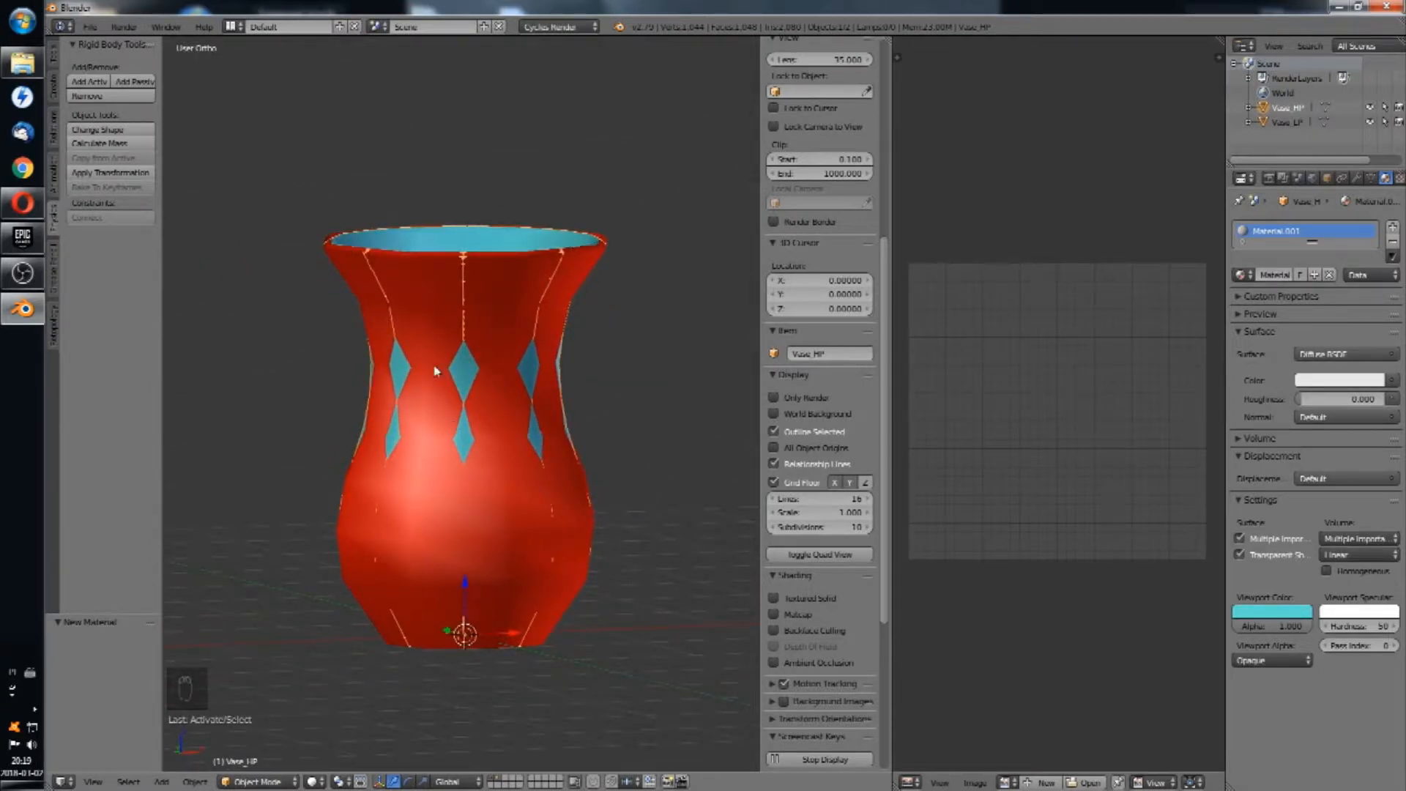
middle_click_drag(434, 371, 480, 373)
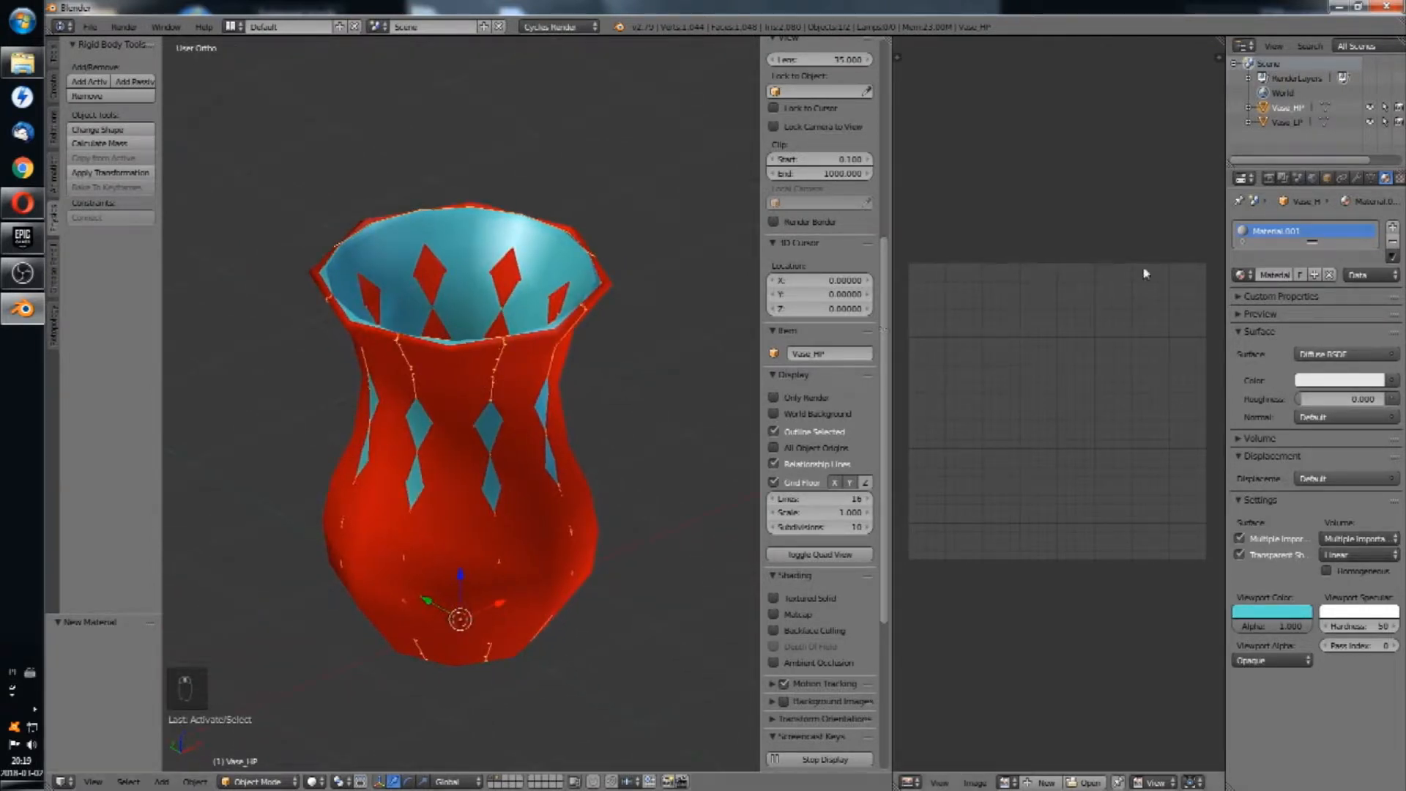
Step: Set the bake type to Normal, enable Selected to Active and set the ray distance to 1.000
left_click(1274, 180)
scroll(1296, 423, "down", 2)
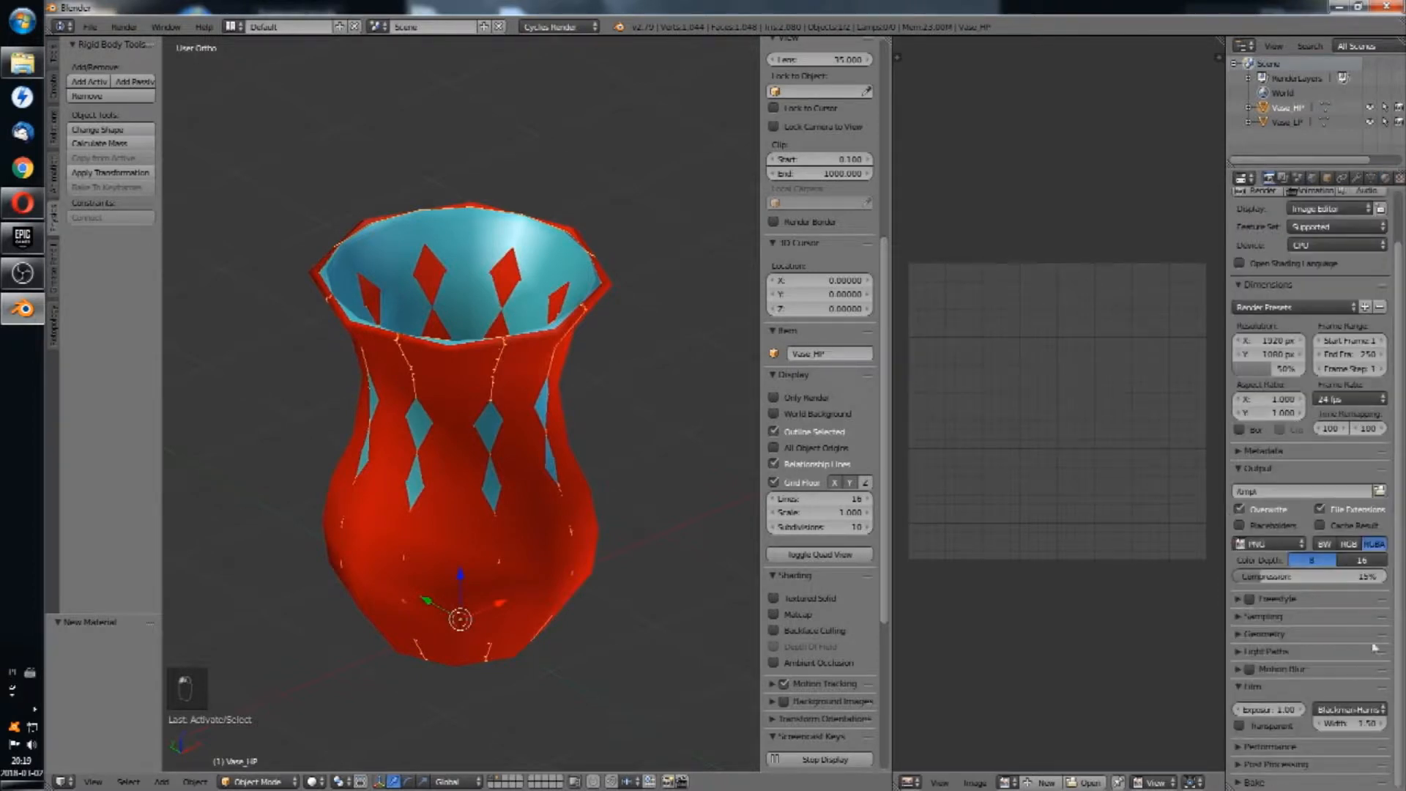
scroll(1329, 625, "down", 6)
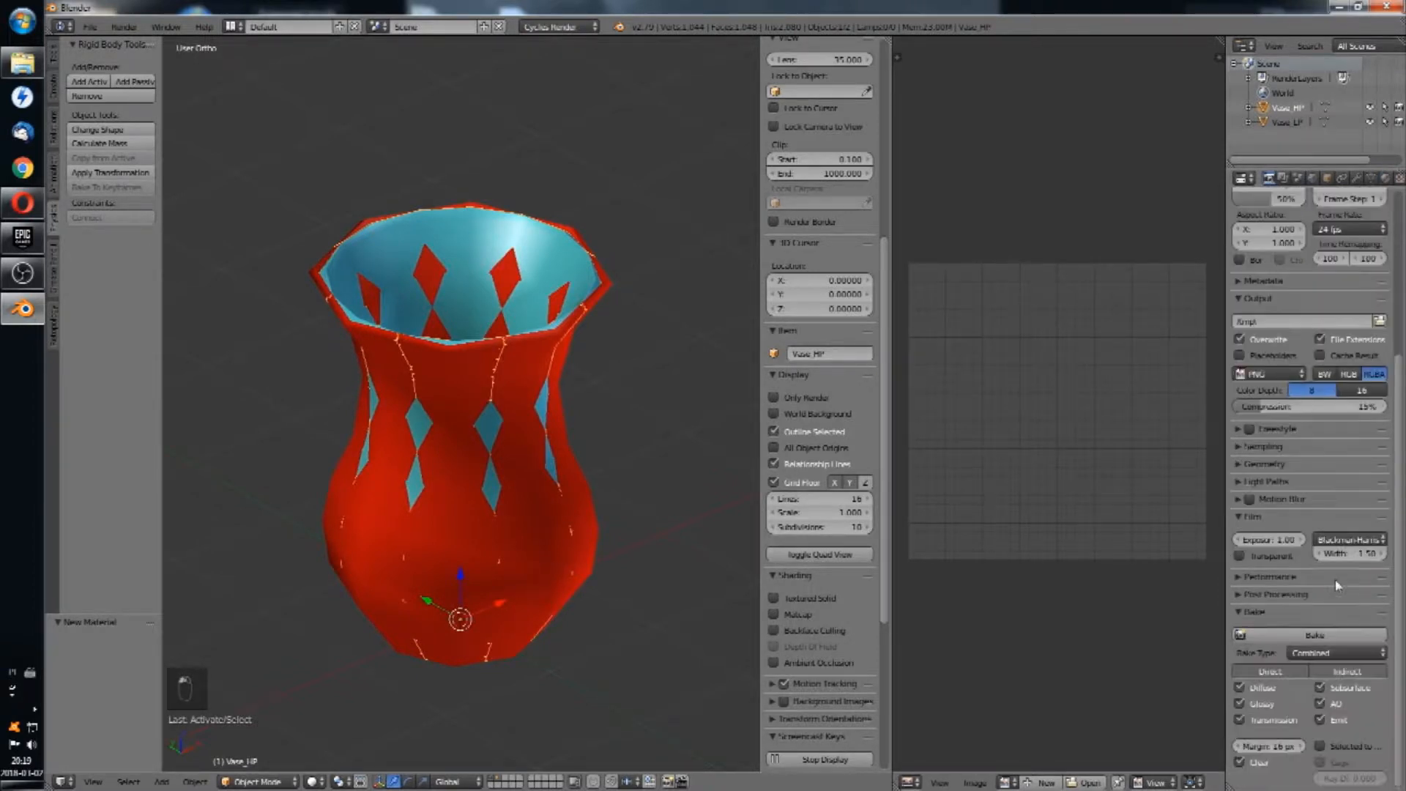
left_click(1331, 653)
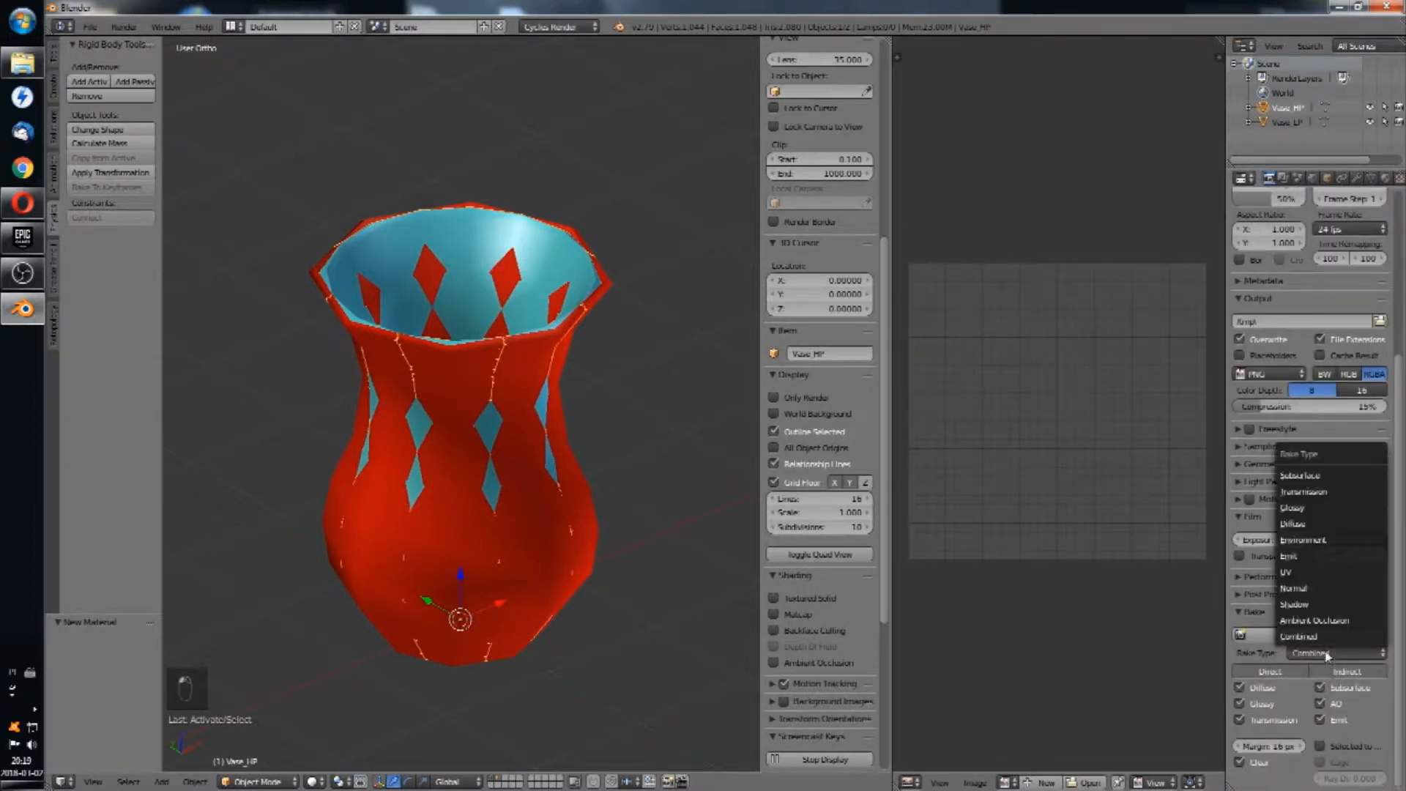
left_click(1310, 595)
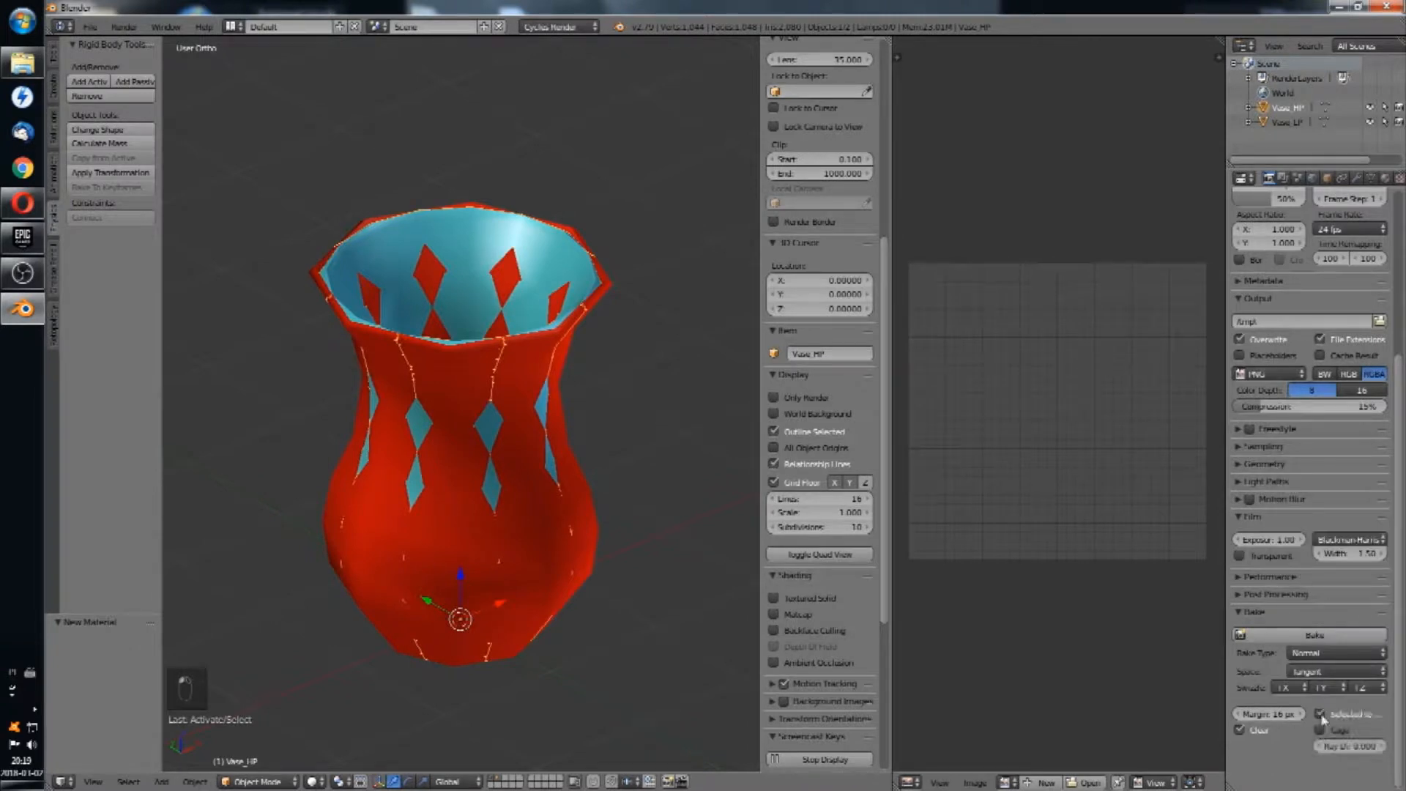
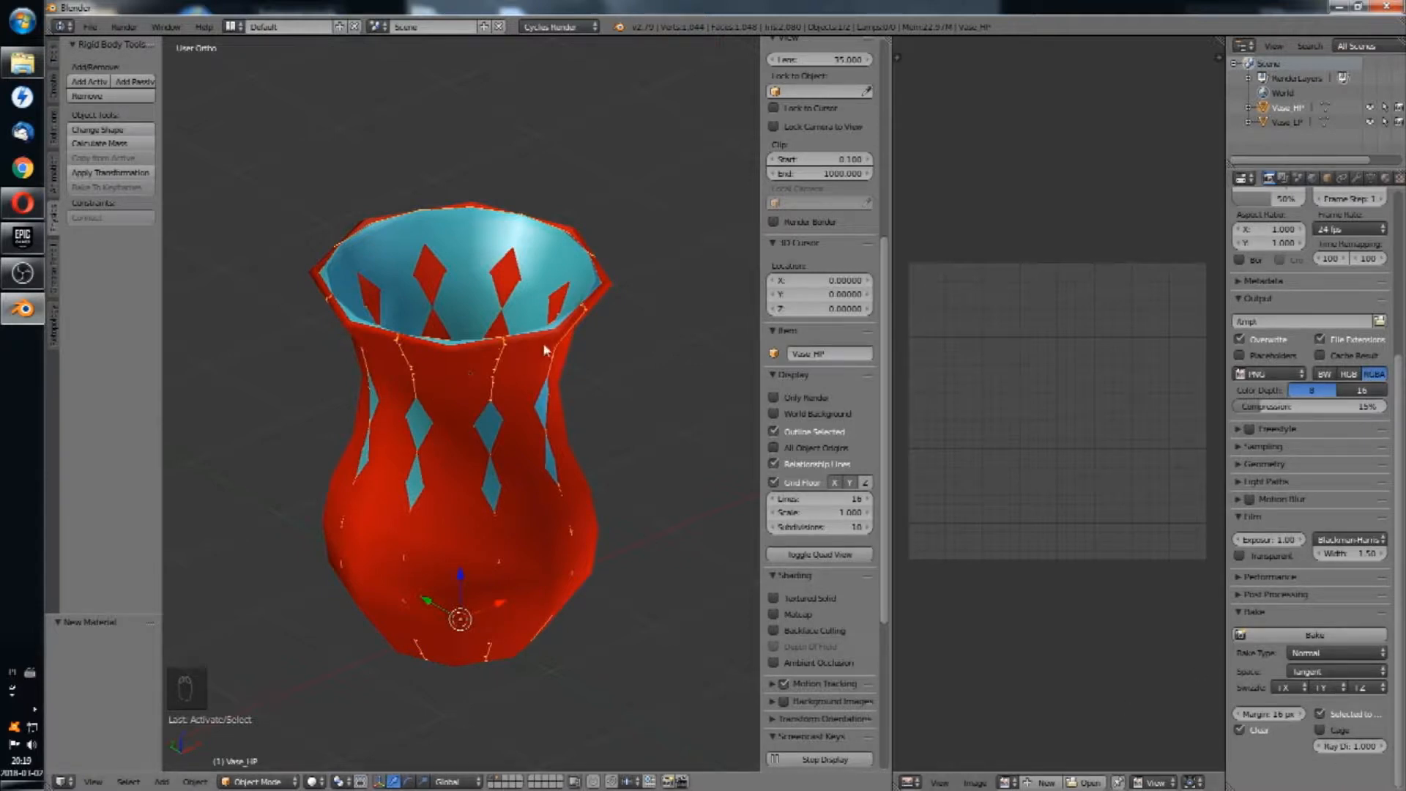
Step: Select the edge loop around the narrowest part of Vase_LP's neck in Edit Mode and scale it to about 1.033
middle_click_drag(546, 350, 565, 336)
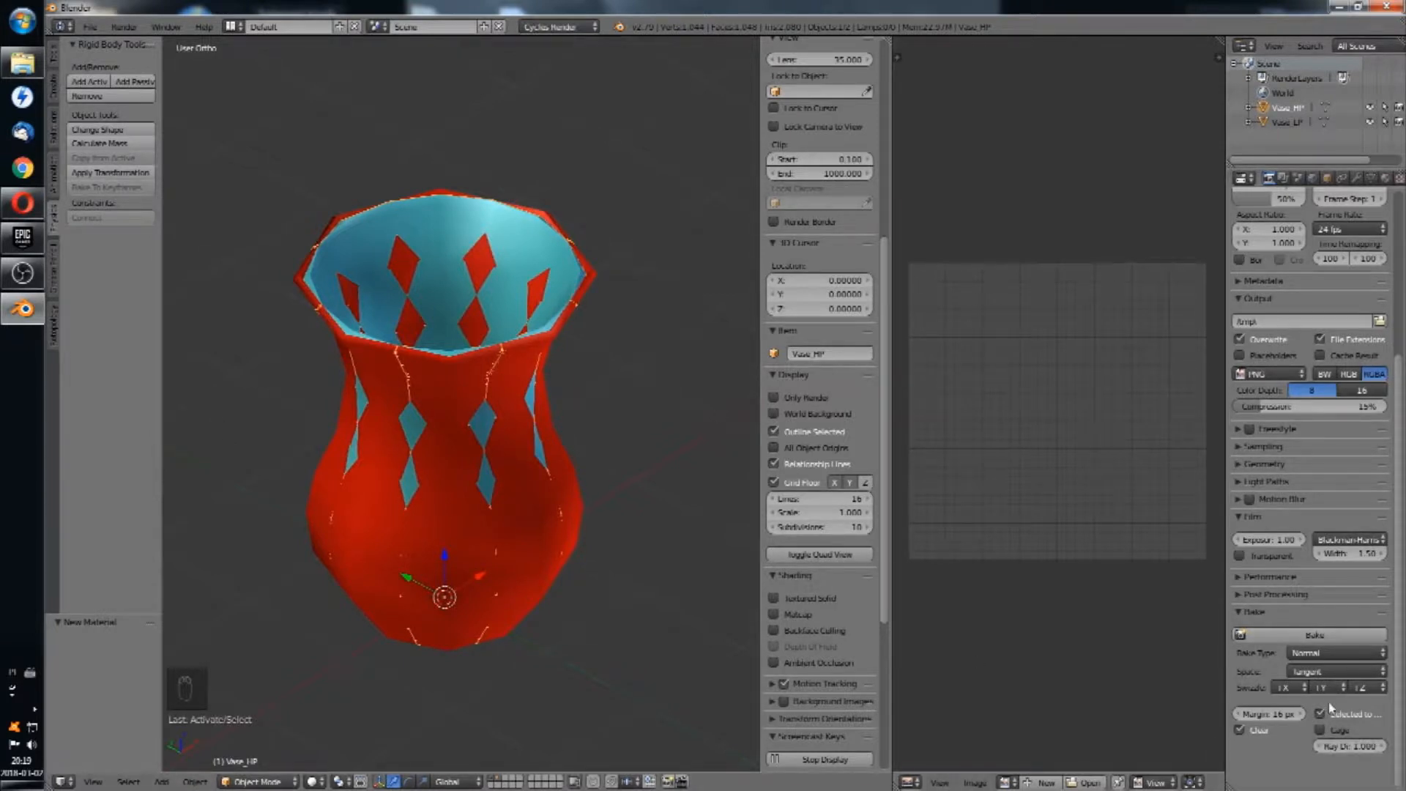
middle_click_drag(556, 303, 622, 245, "shift")
right_click(594, 301)
key("Tab")
scroll(574, 318, "up", 3)
right_click(525, 372, "alt")
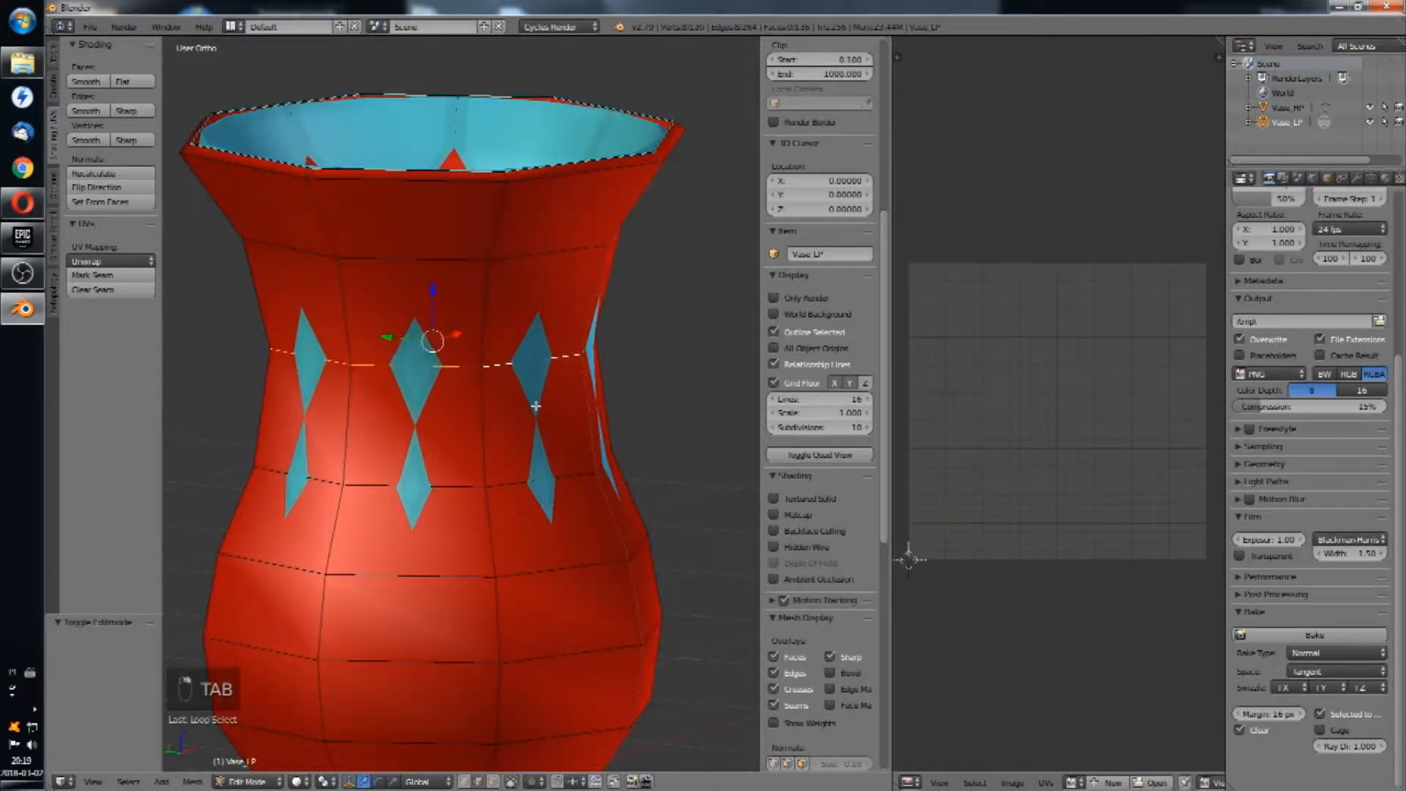
middle_click_drag(556, 375, 643, 354)
key("s")
left_click(643, 354)
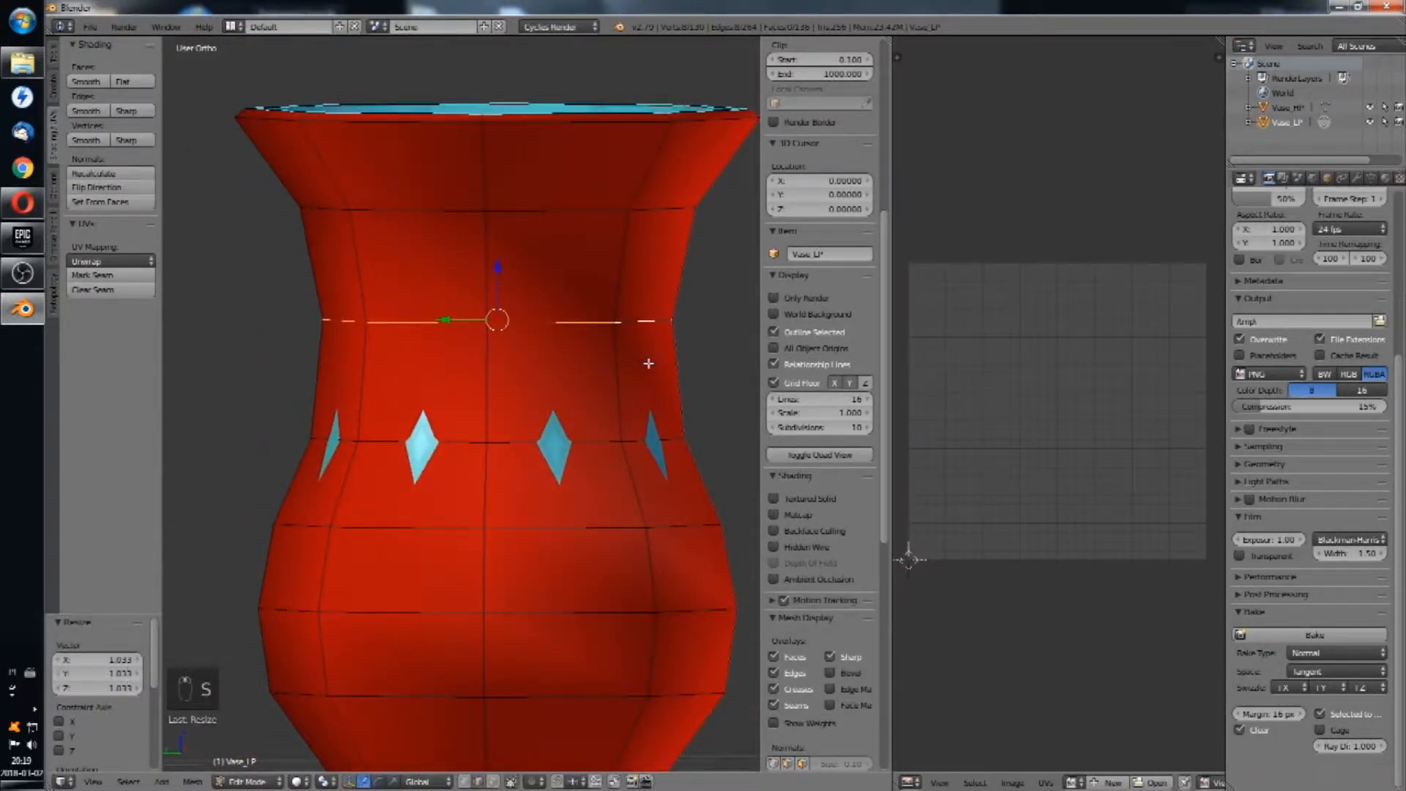
Step: Scale the next edge loop below the narrowest part of Vase_LP's neck to about 1.022
key("s")
left_click(690, 459)
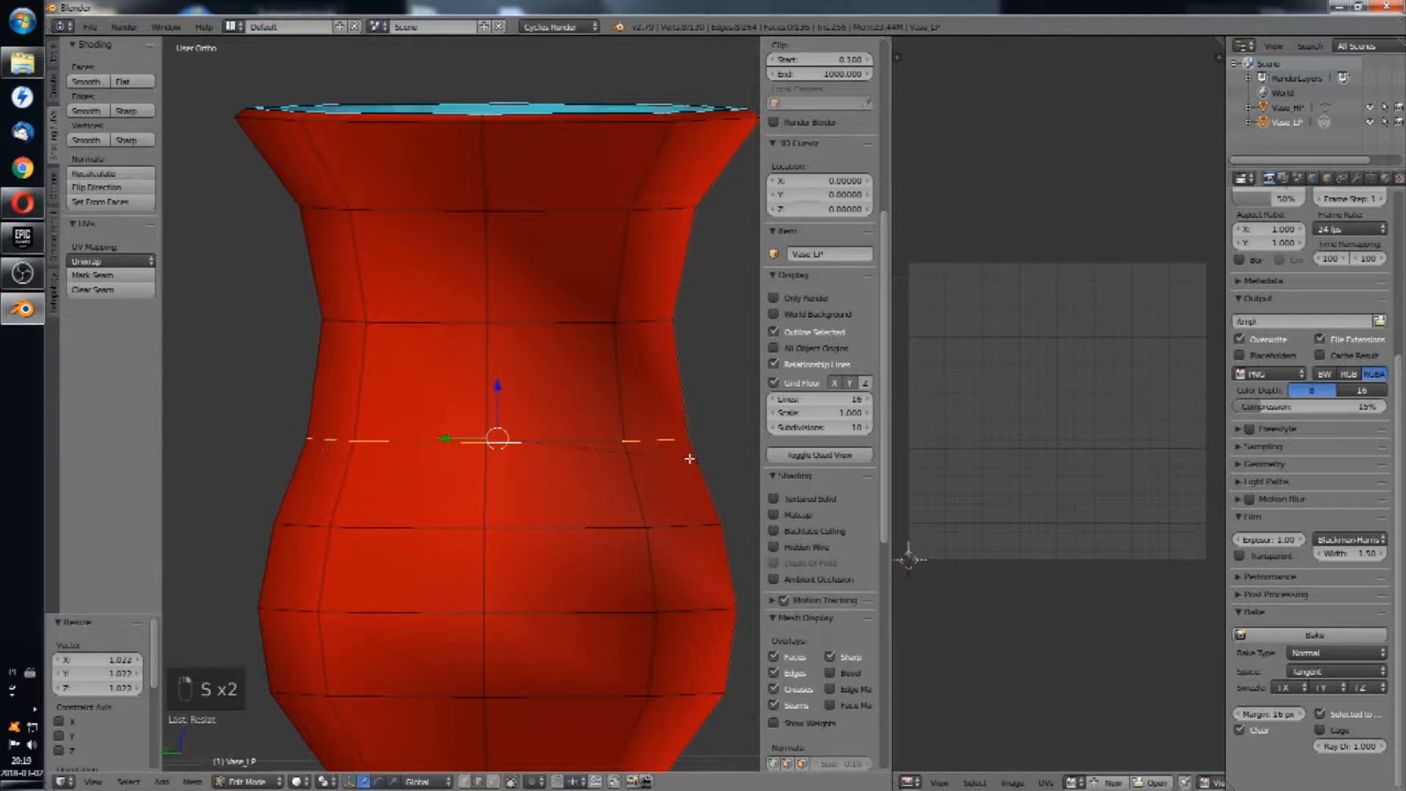
middle_click_drag(656, 342, 555, 342, "shift")
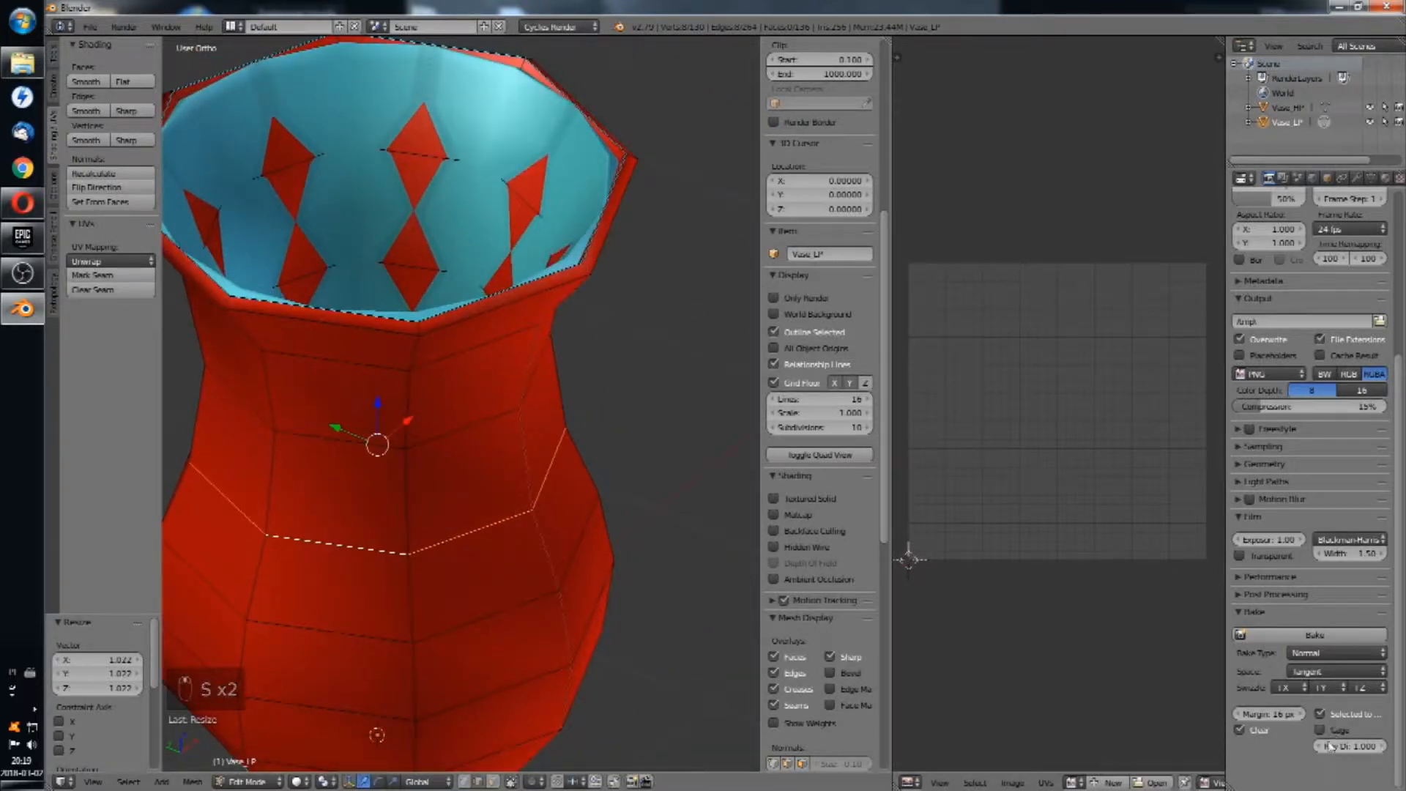
Step: Select the two edge loops around Vase_LP's top rim and scale them to about 0.970
middle_click_drag(413, 325, 458, 211)
right_click(535, 269, "alt")
key("z")
right_click(545, 254, "alt+shift")
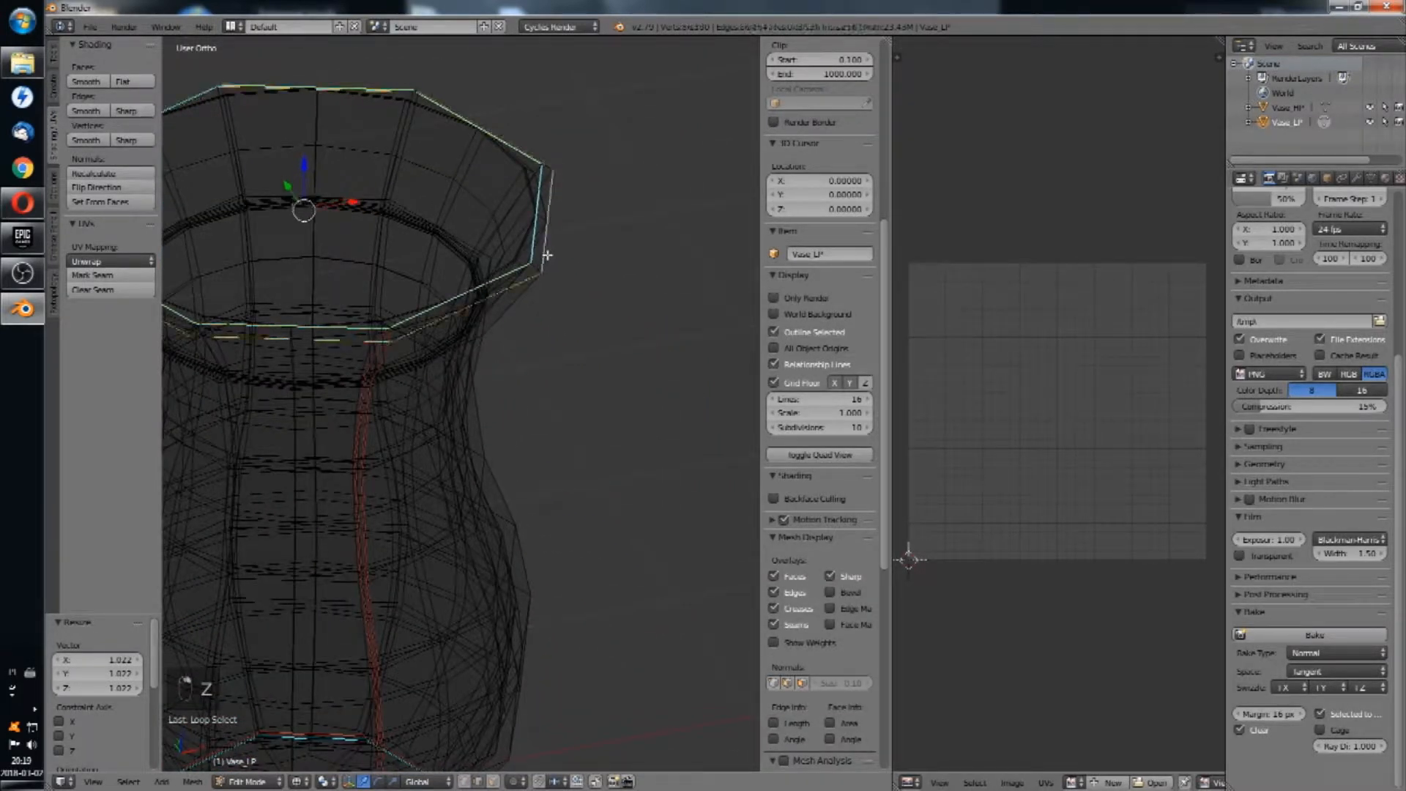
key("z")
middle_click_drag(546, 251, 592, 269)
key("s")
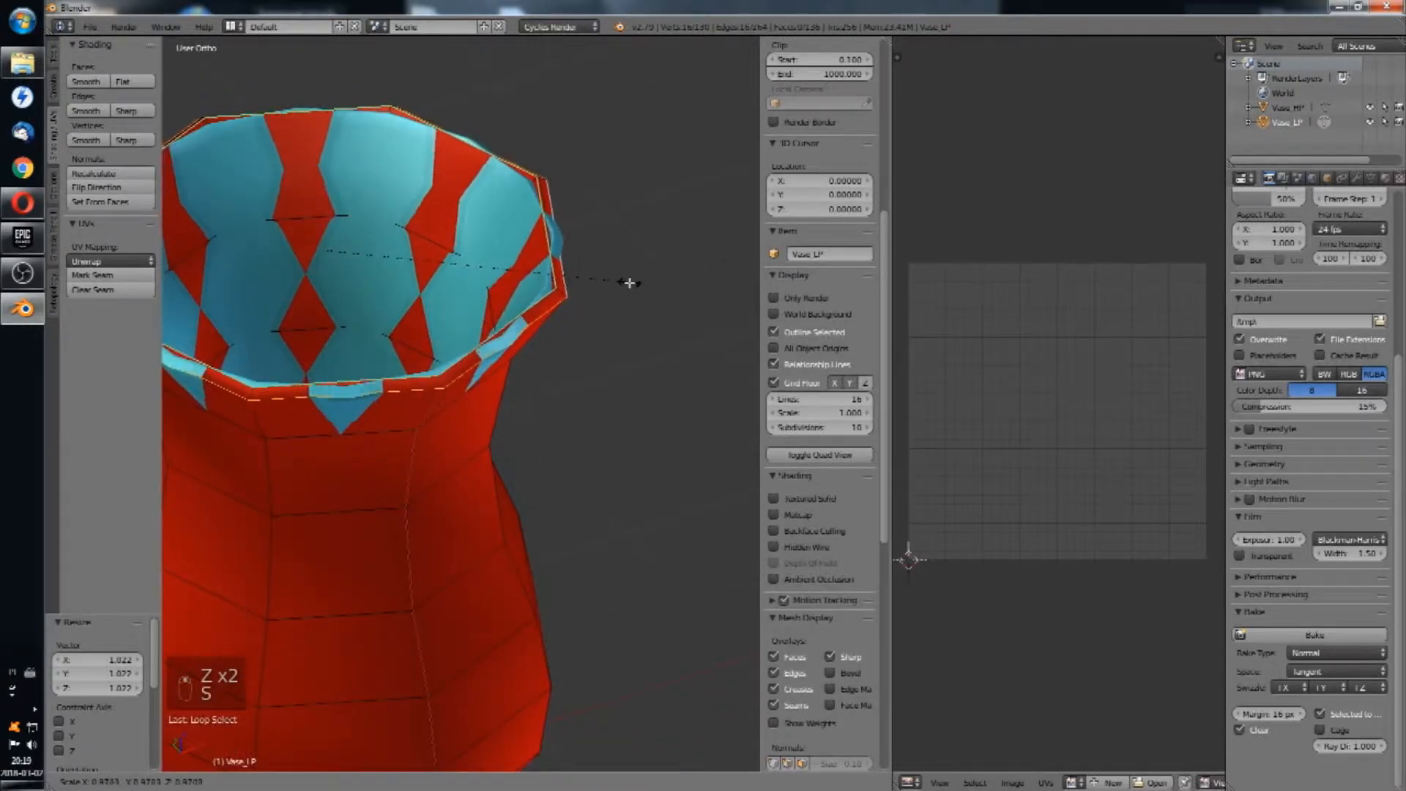
left_click(630, 282)
Step: Scale the selected rim loops of Vase_LP by about 1.034
middle_click_drag(538, 232, 473, 181)
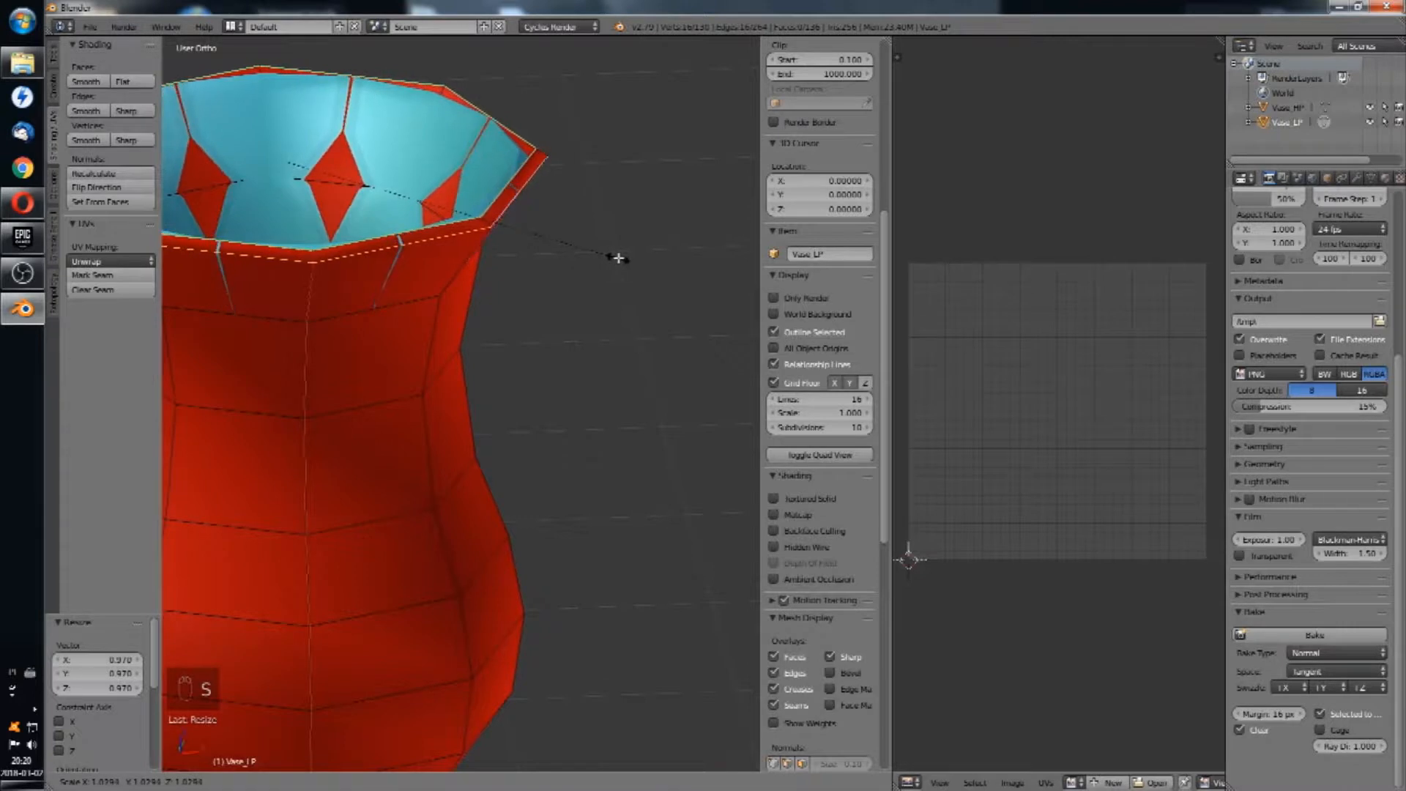
left_click(618, 257)
middle_click_drag(617, 257, 546, 221)
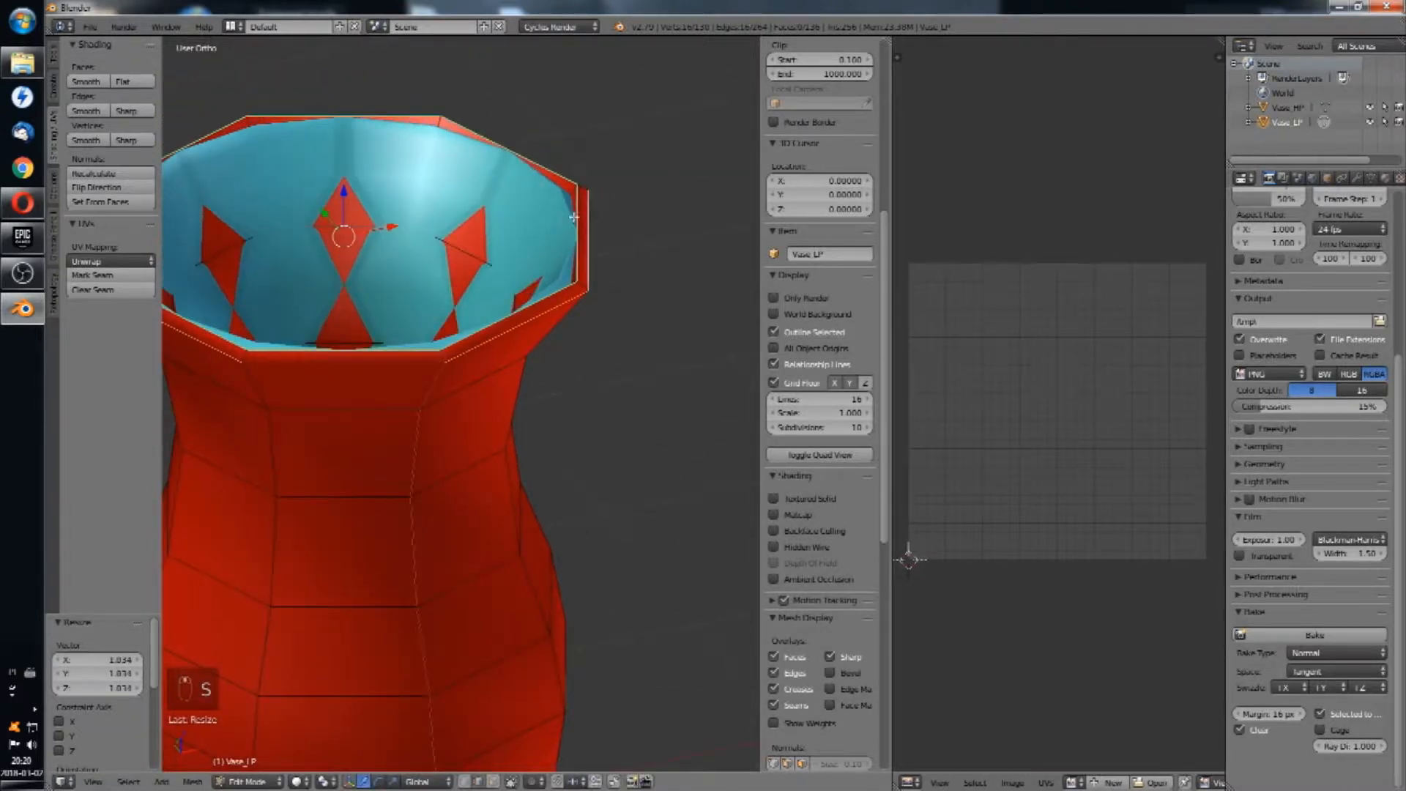
Step: Reselect the inner and outer edge loops of Vase_LP's rim, scale them to about 0.982 and return to Object Mode
right_click(572, 214, "alt")
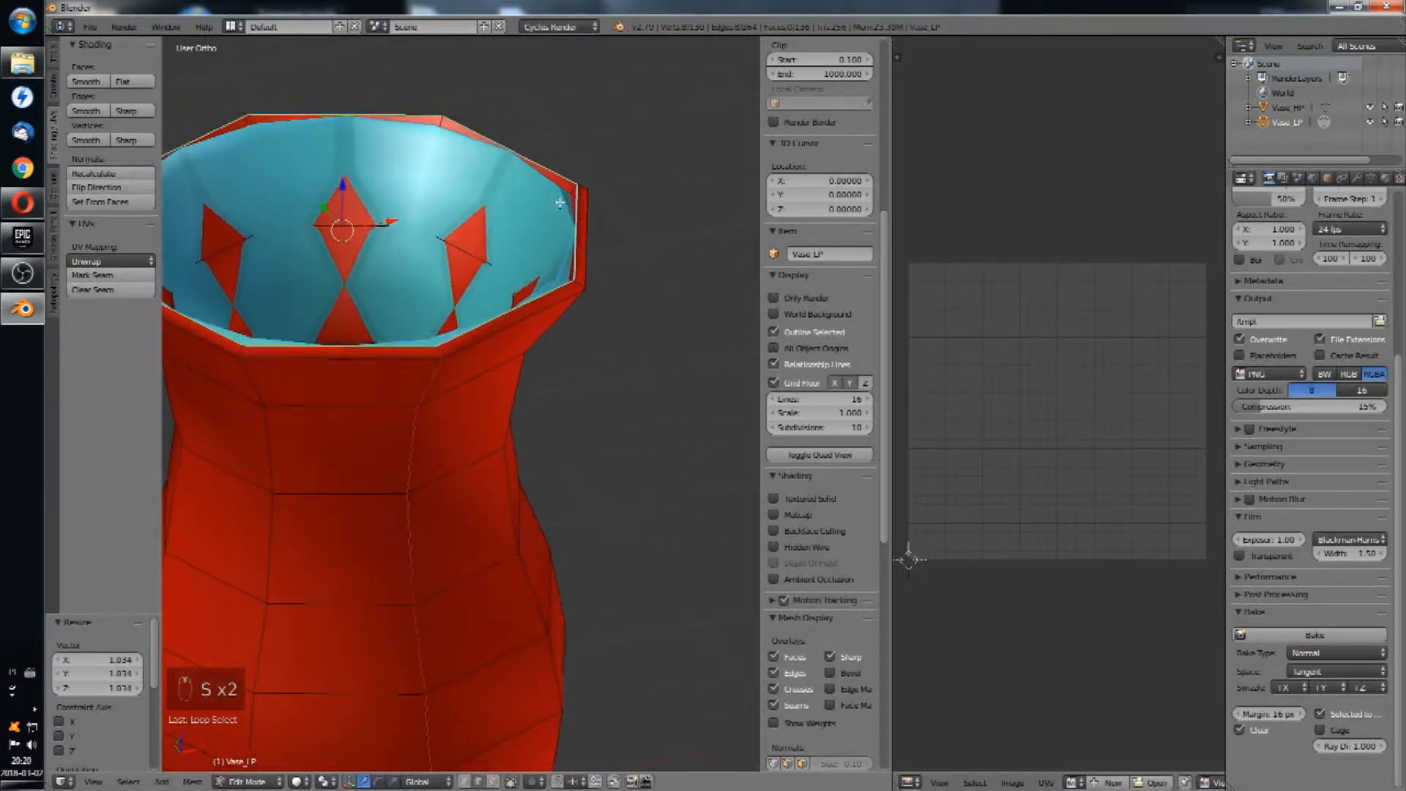
middle_click_drag(560, 202, 578, 195)
right_click(579, 195, "alt+shift")
key("s")
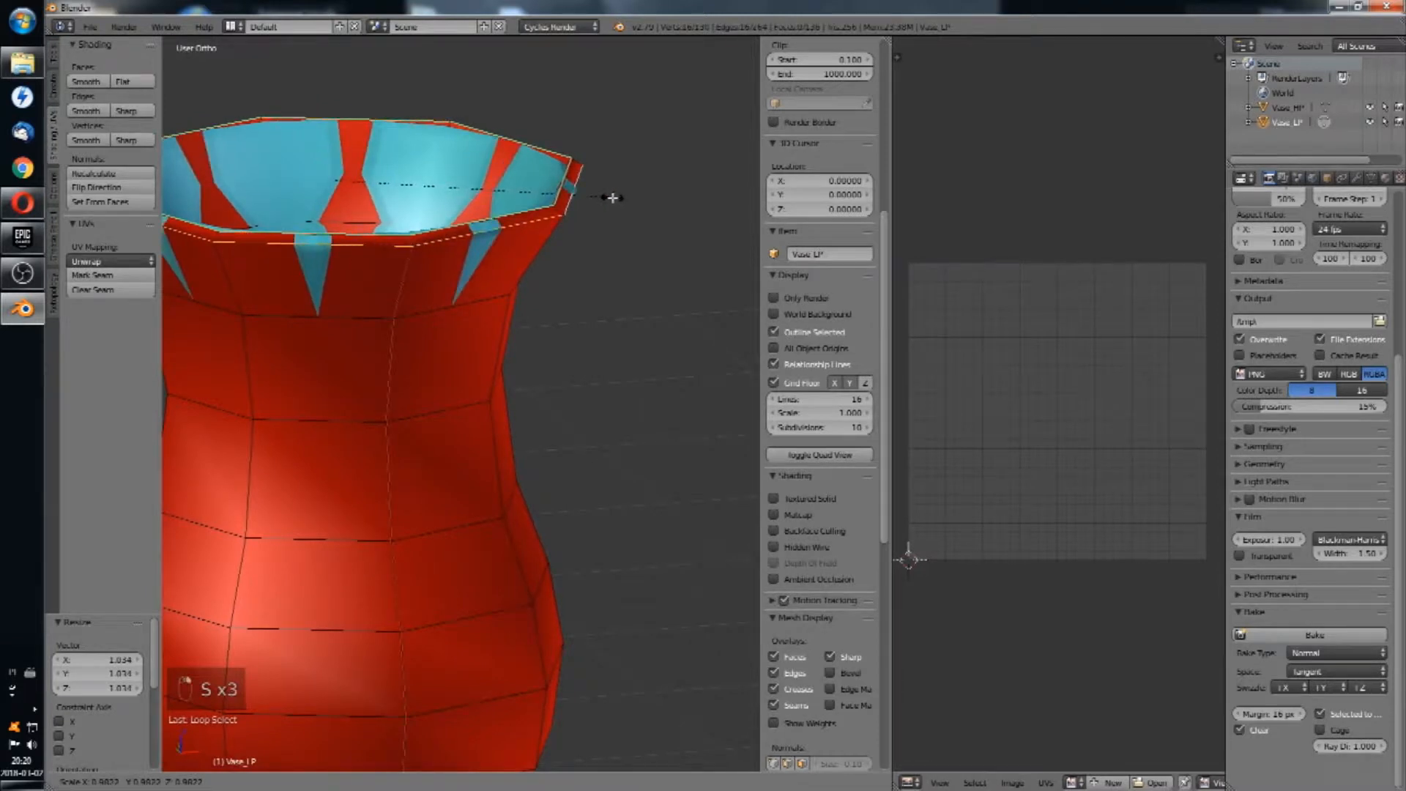
left_click(612, 198)
scroll(571, 234, "down", 4)
key("Tab")
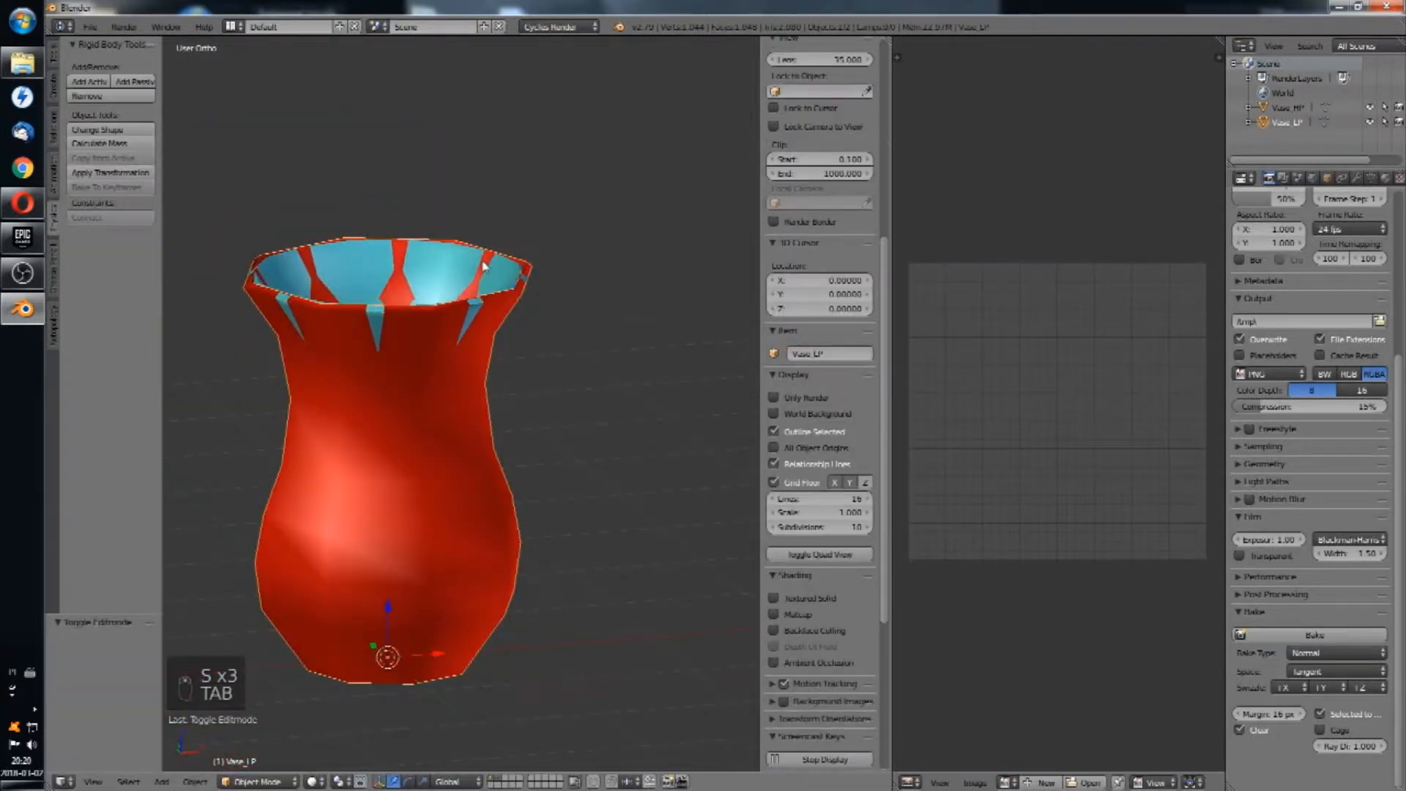
Step: Select Vase_HP and Vase_LP in turn and test-move each one, cancelling both moves
right_click(535, 270)
scroll(503, 198, "down", 2)
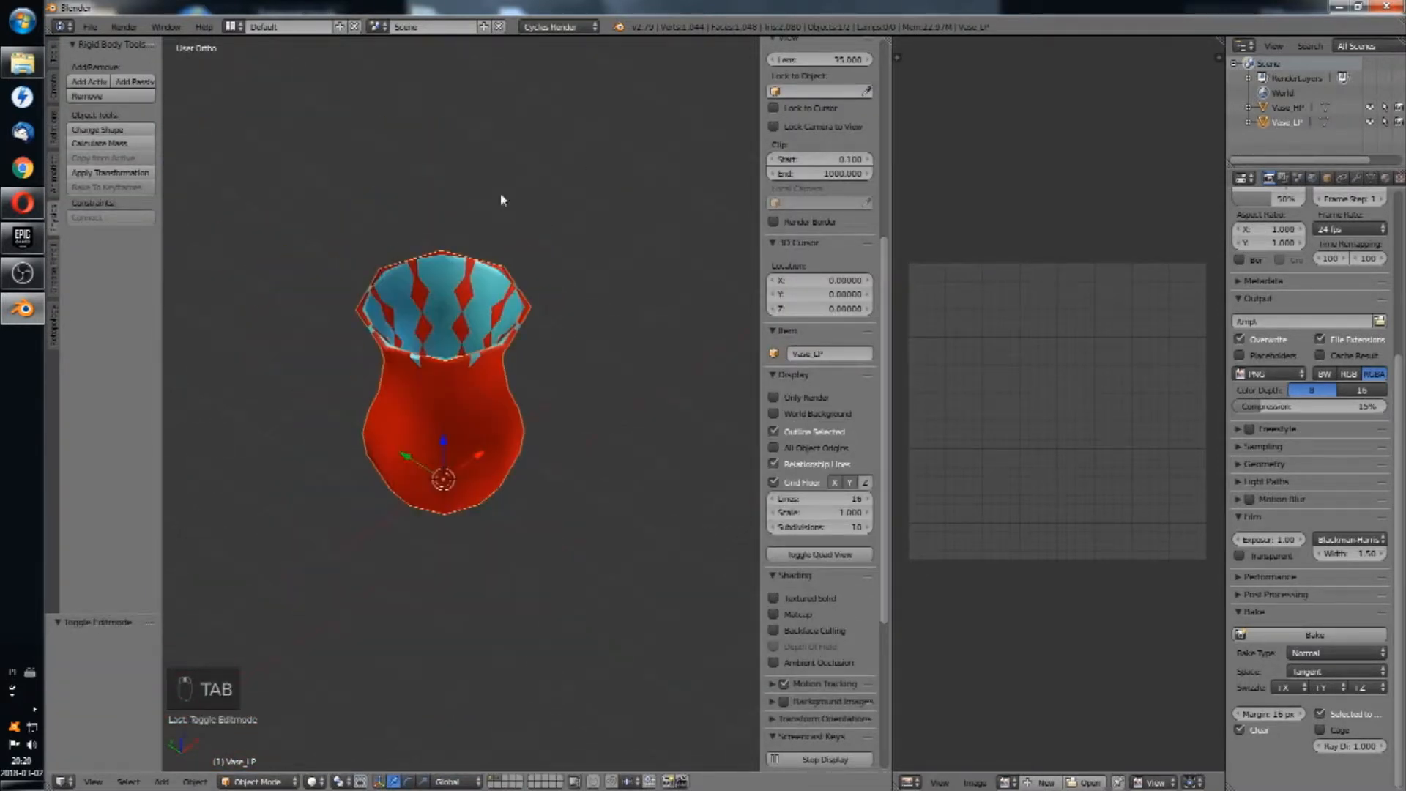
middle_click_drag(502, 198, 472, 321)
key("g")
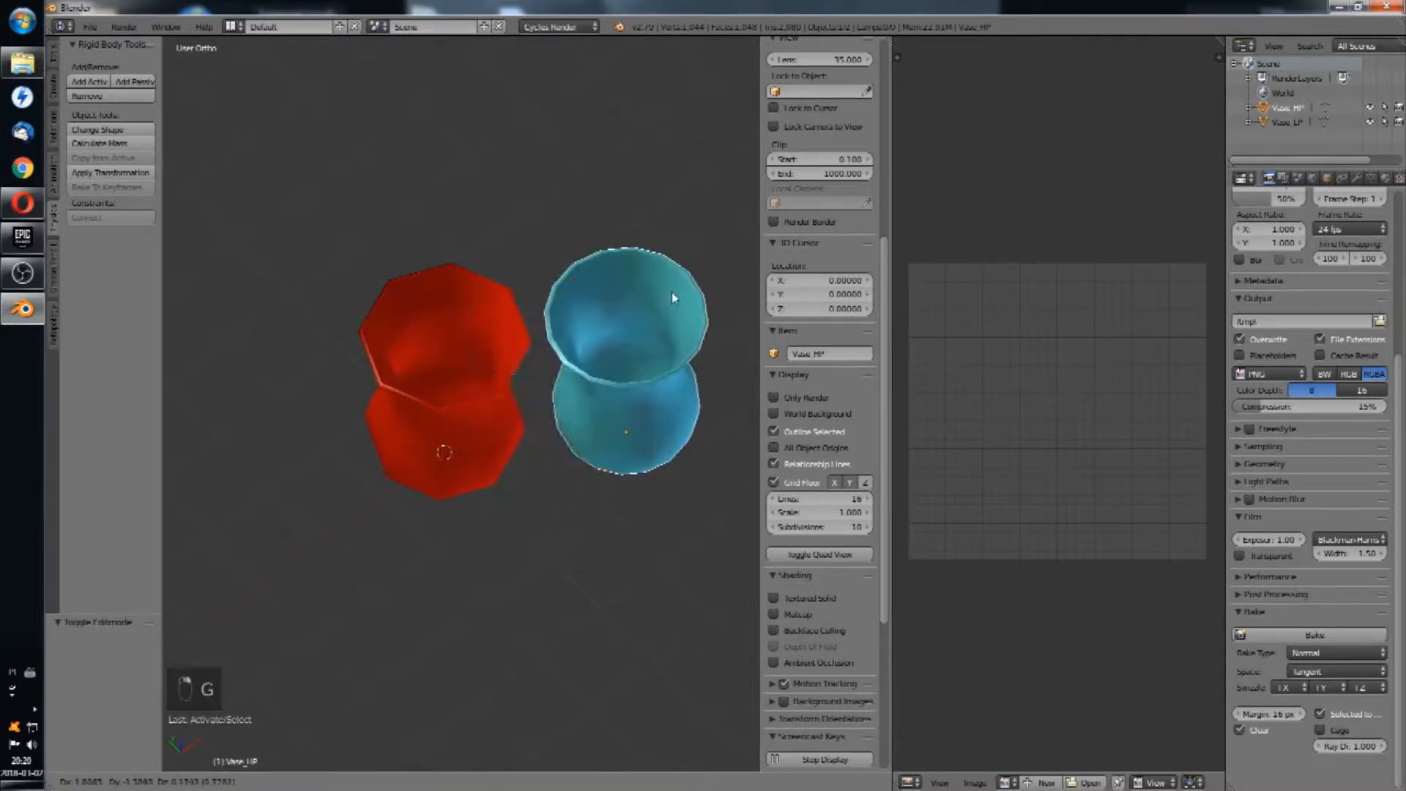
right_click(619, 294)
right_click(495, 443)
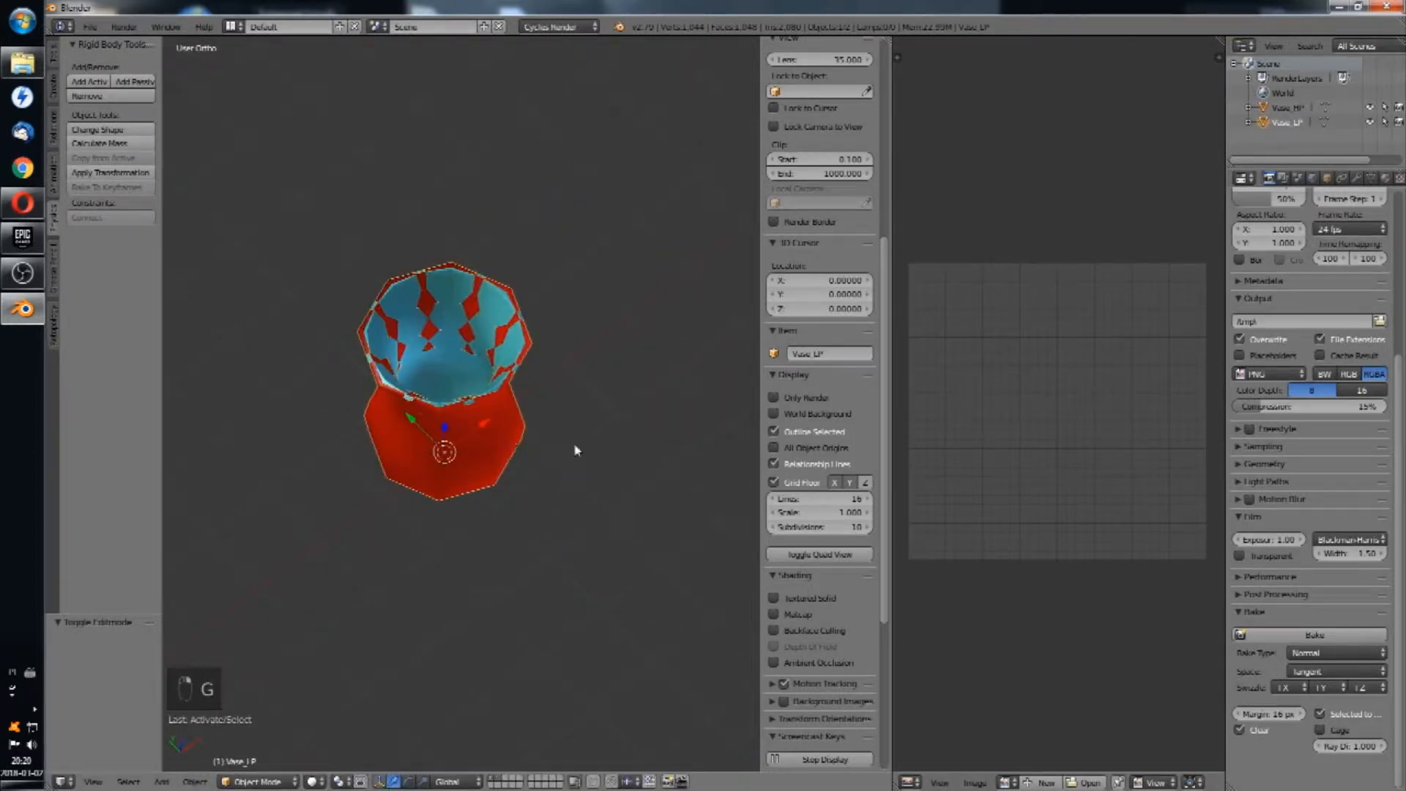
key("g")
right_click(579, 308)
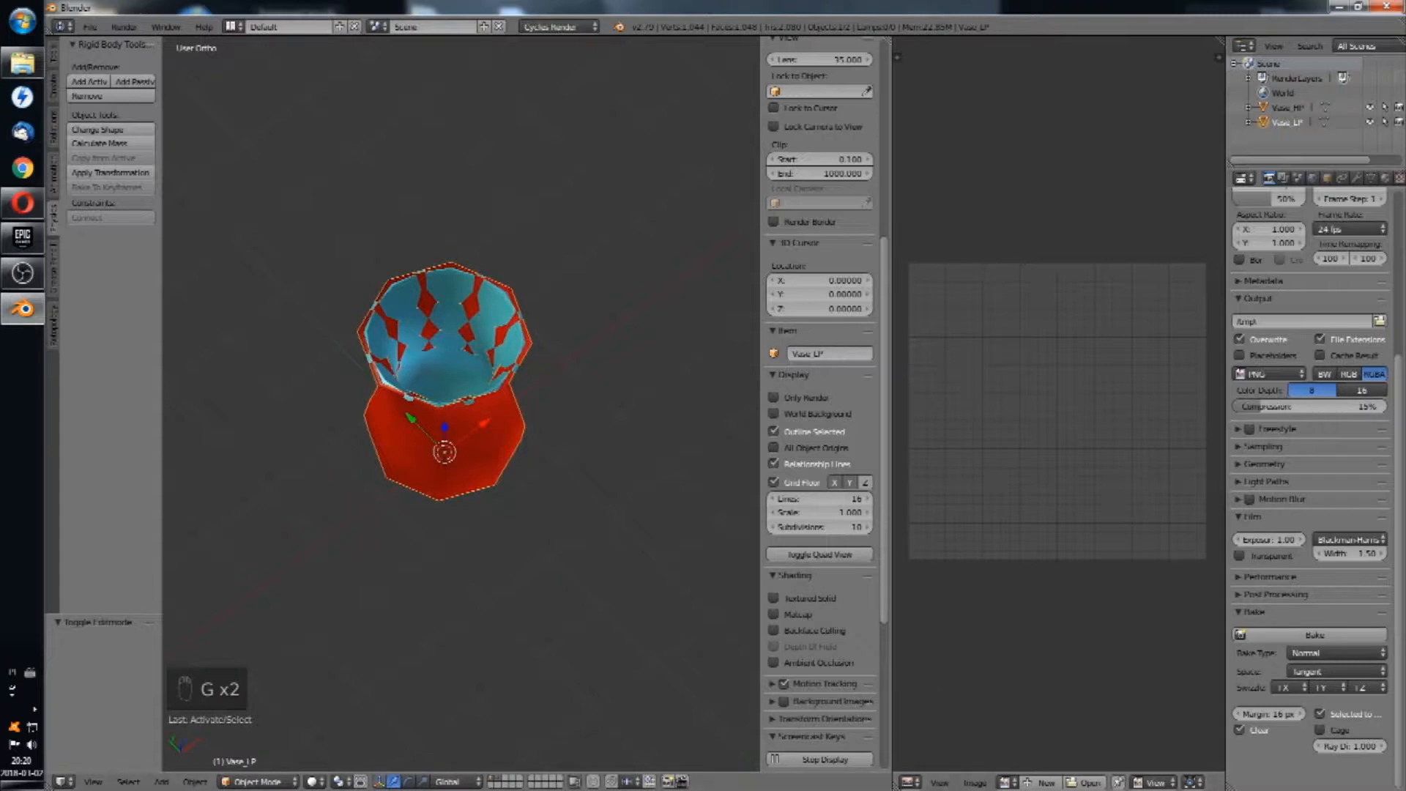
Step: Split the UV editor area in two, turn the upper area into a Node Editor and hide its node properties
left_click_drag(897, 772, 933, 411)
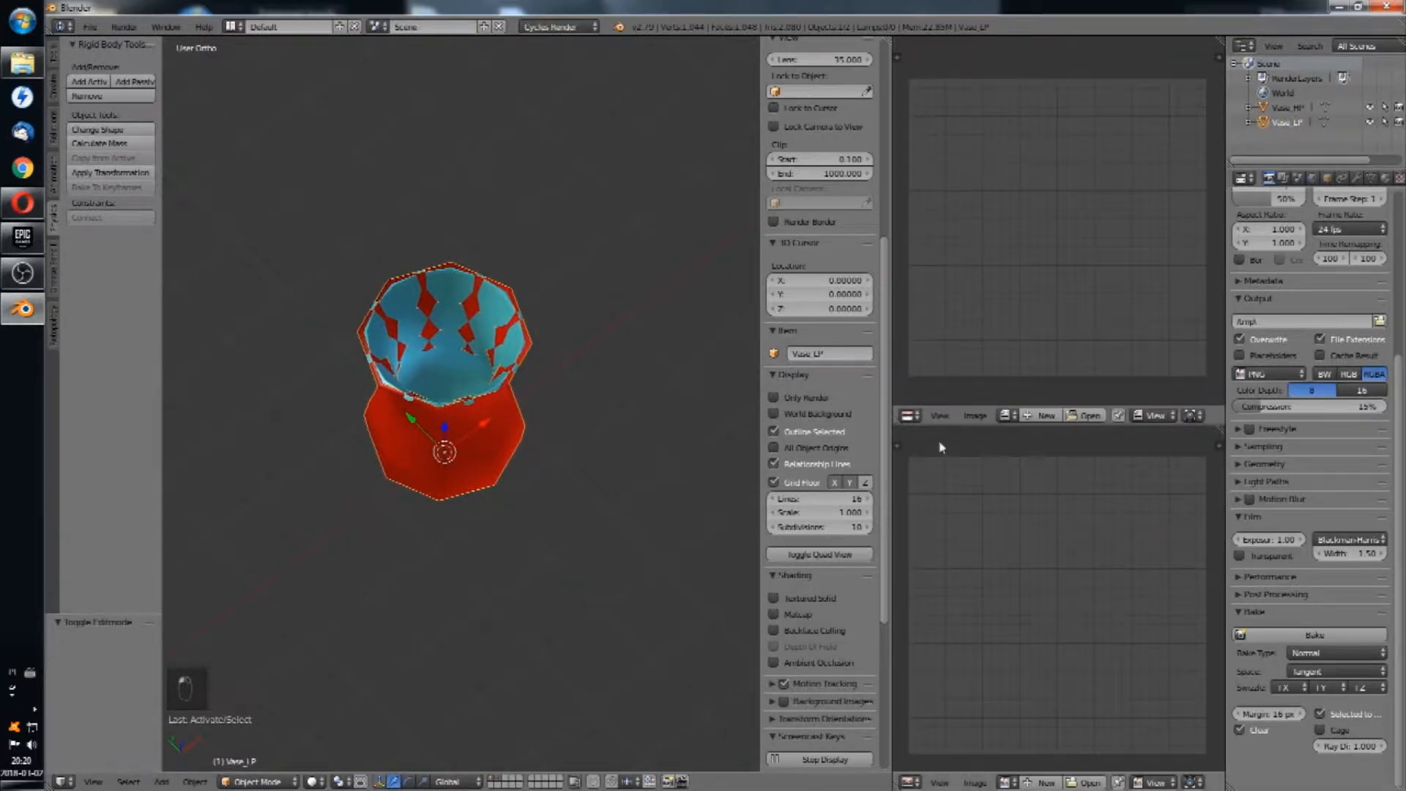
left_click(909, 415)
left_click(942, 254)
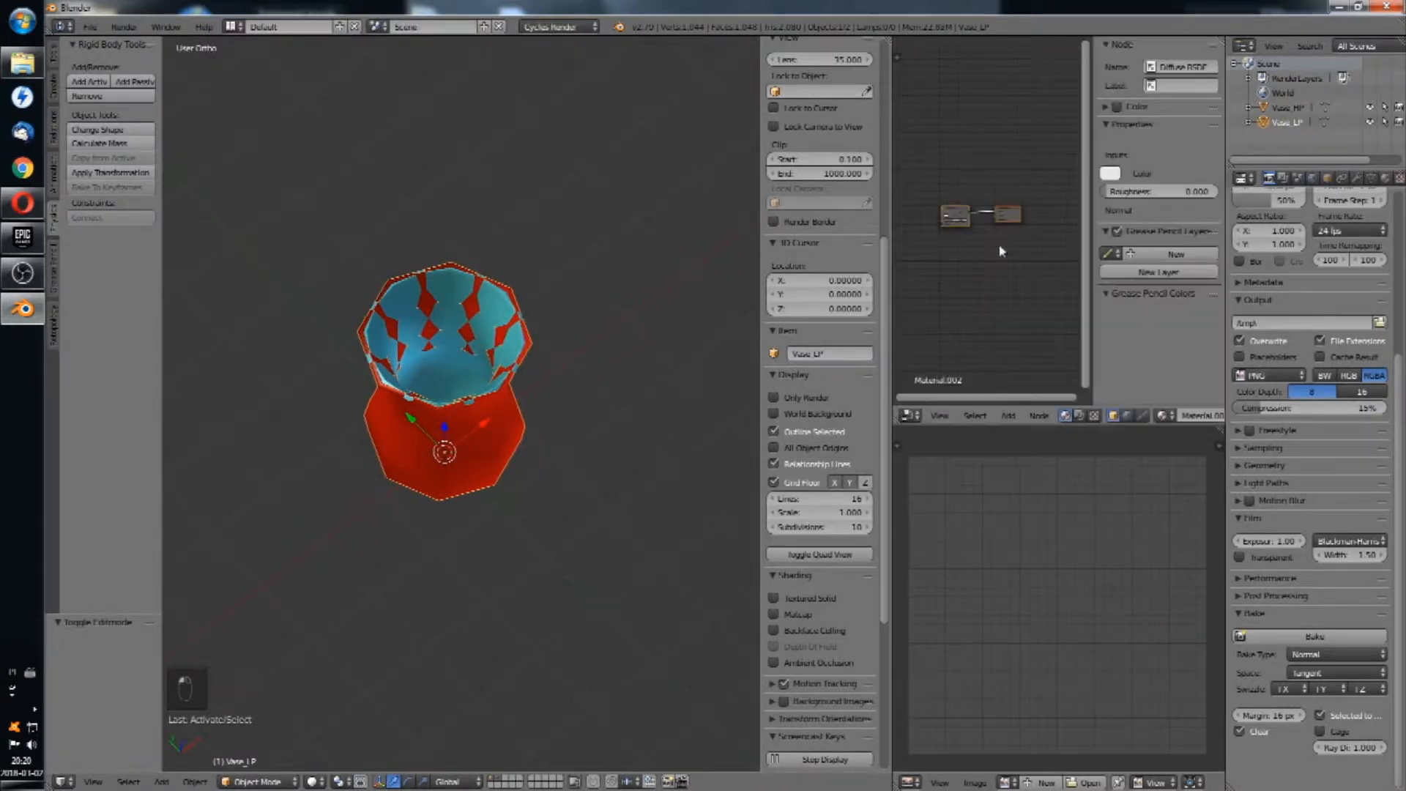
key("n")
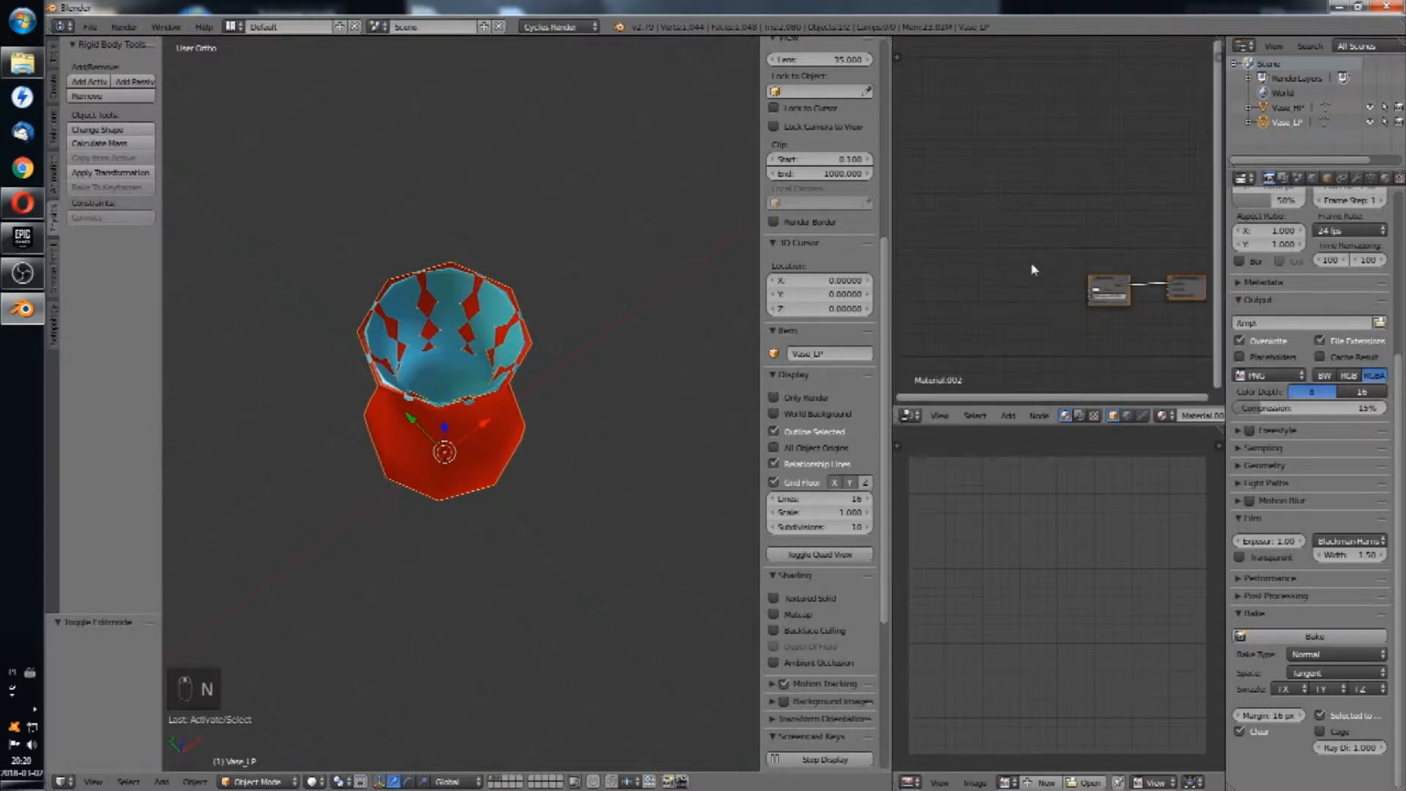
Step: Create a new 1024 × 1024 px image named Vase_maps with the Blank generated type
left_click(1043, 782)
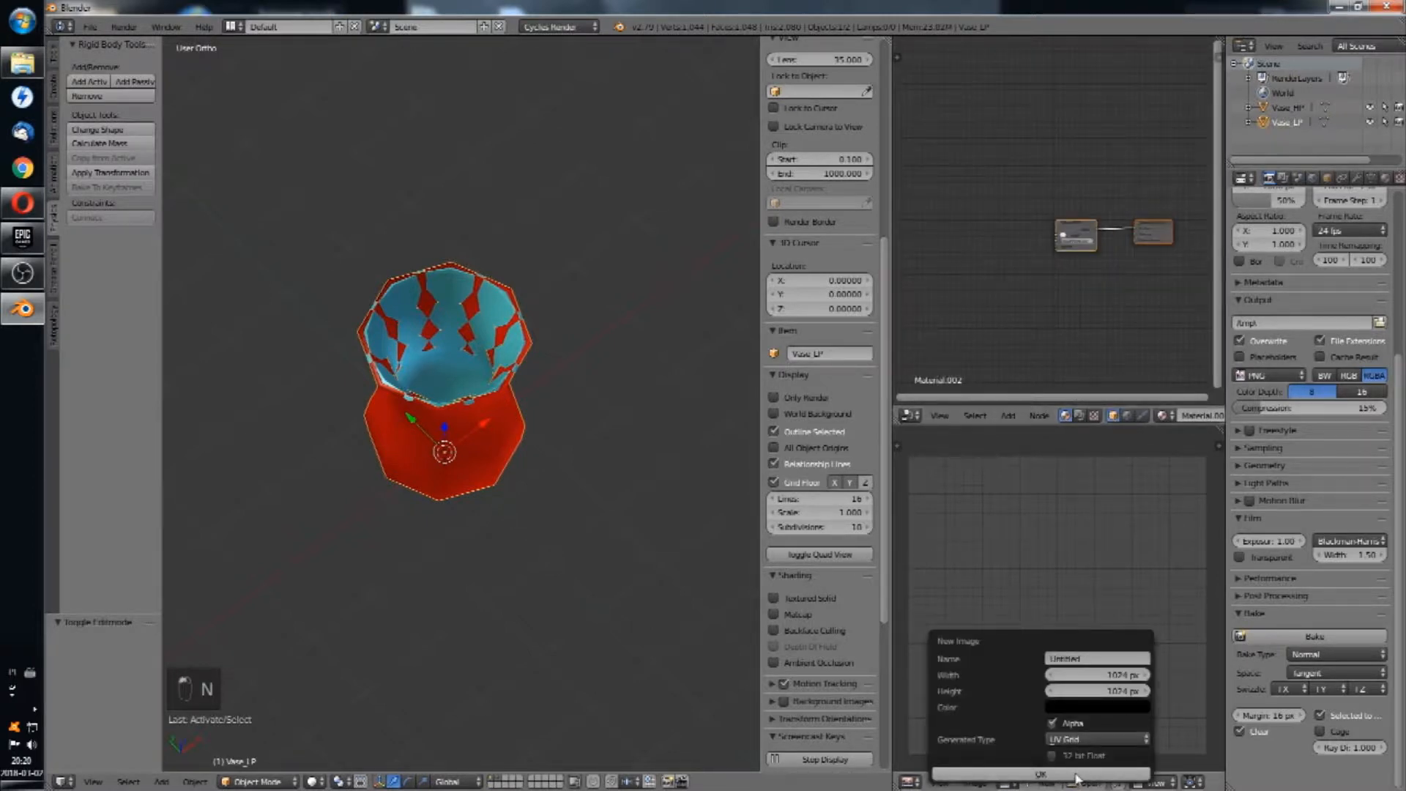
left_click(1097, 739)
left_click(1113, 695)
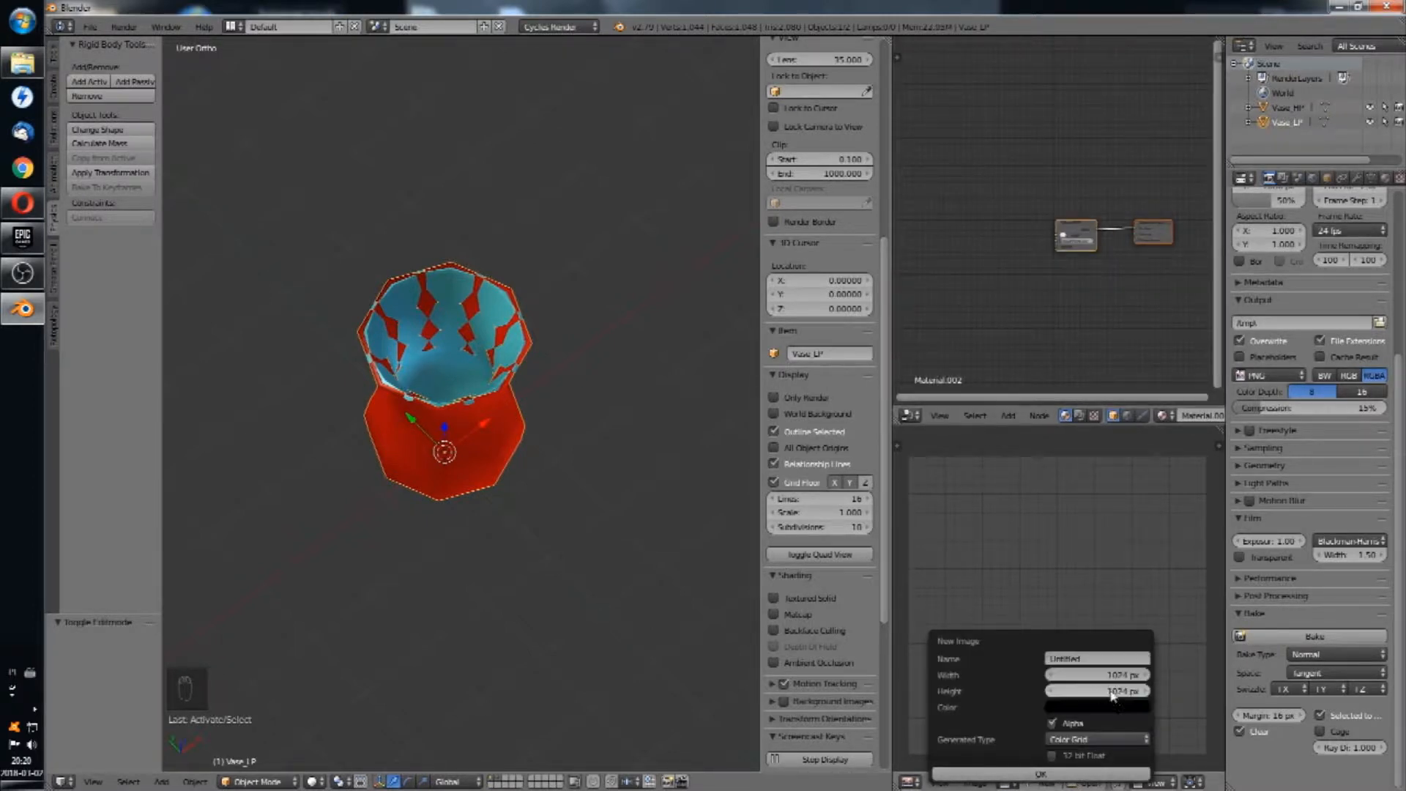
left_click(1086, 742)
left_click(1107, 724)
left_click(1101, 657)
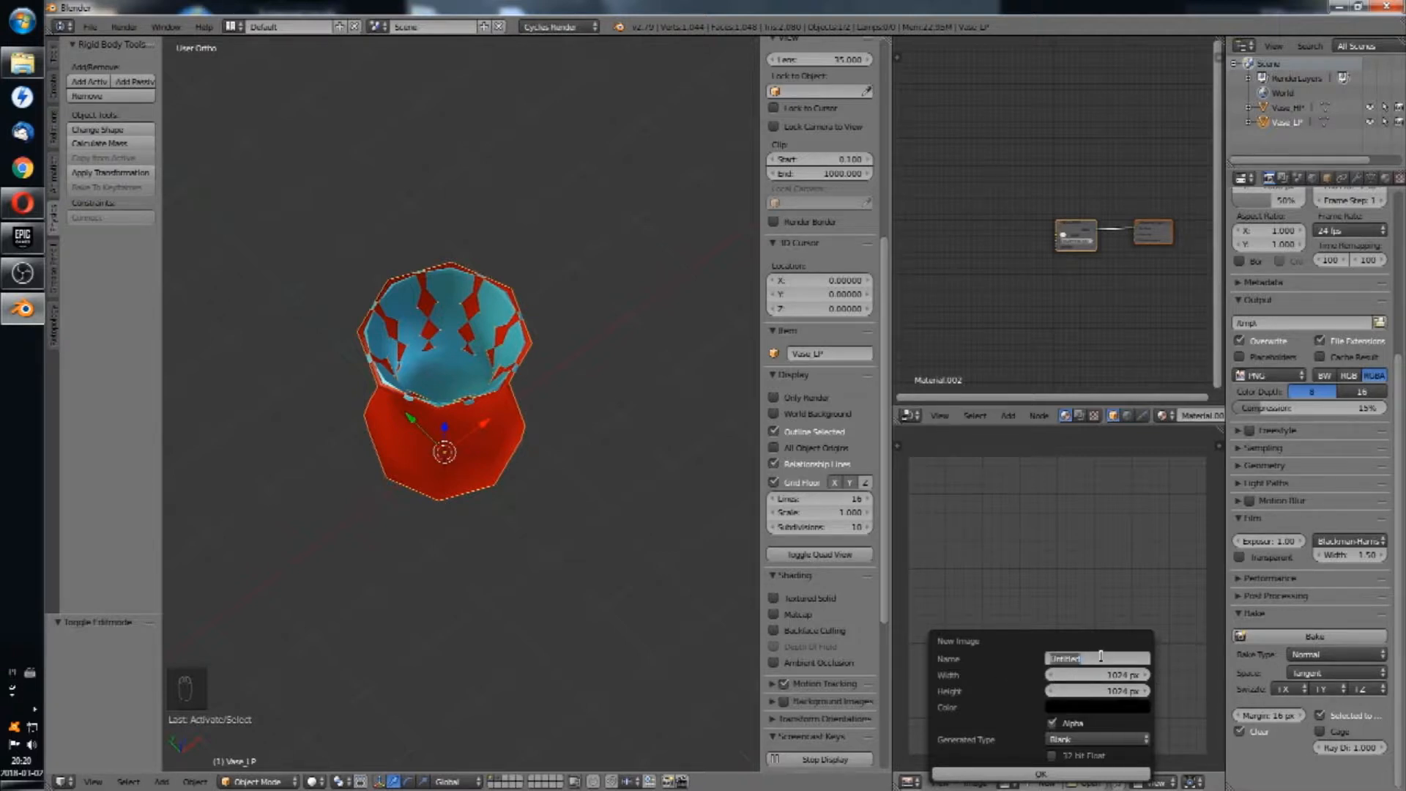
type("Vase_maps")
left_click(1018, 773)
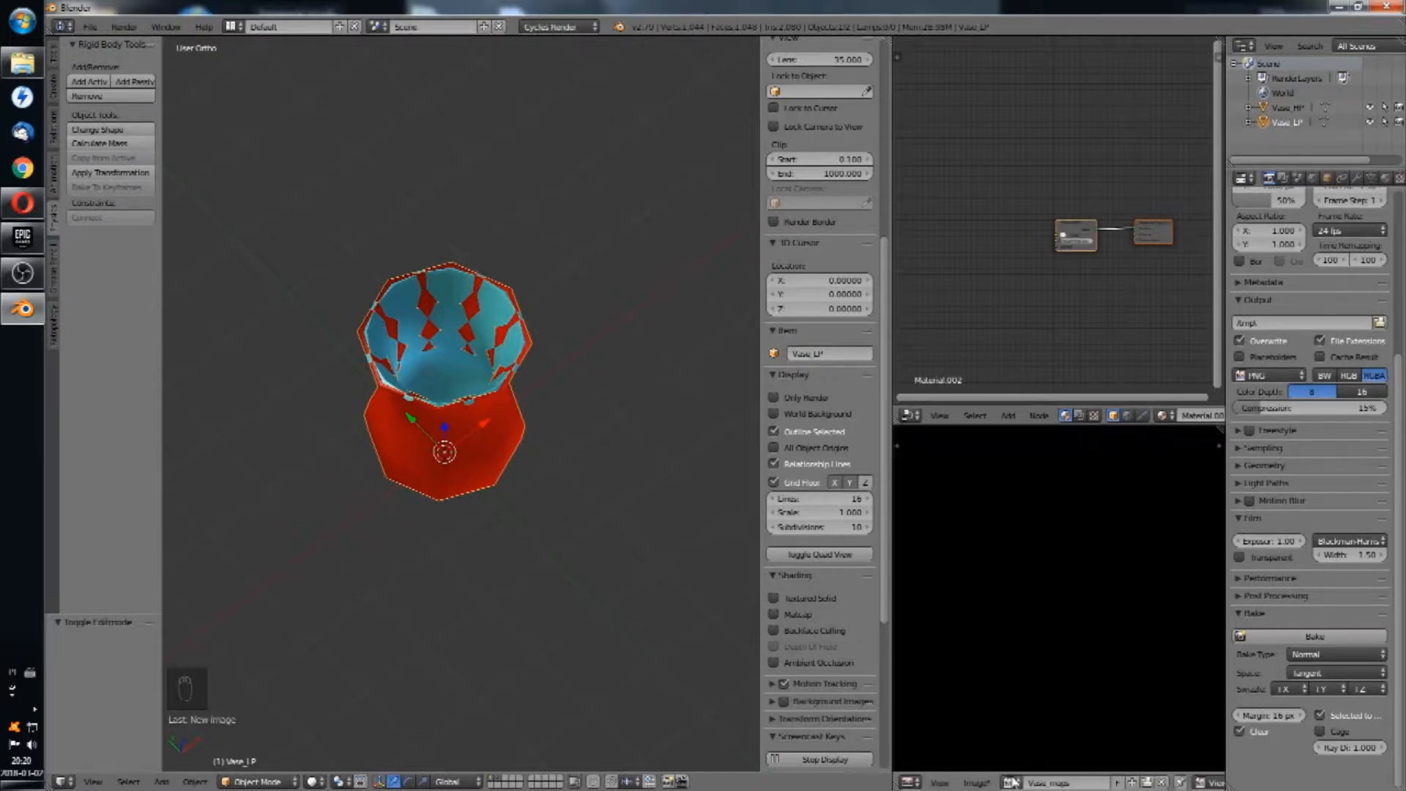
Step: Select all of Vase_LP's geometry in Edit Mode, select all its UV islands over the Vase_maps image and return to Object Mode
key("Tab")
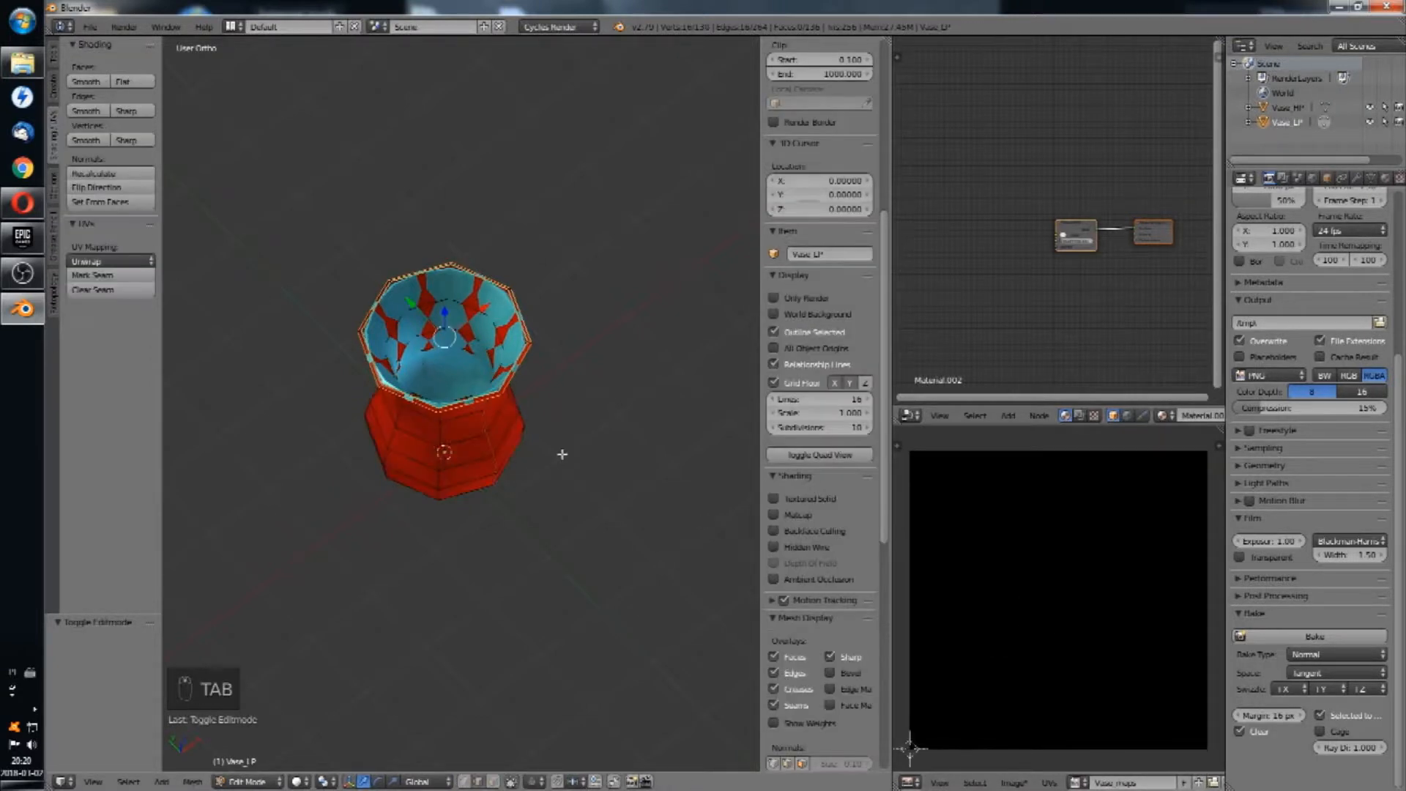
key("a")
key("a")
key("a")
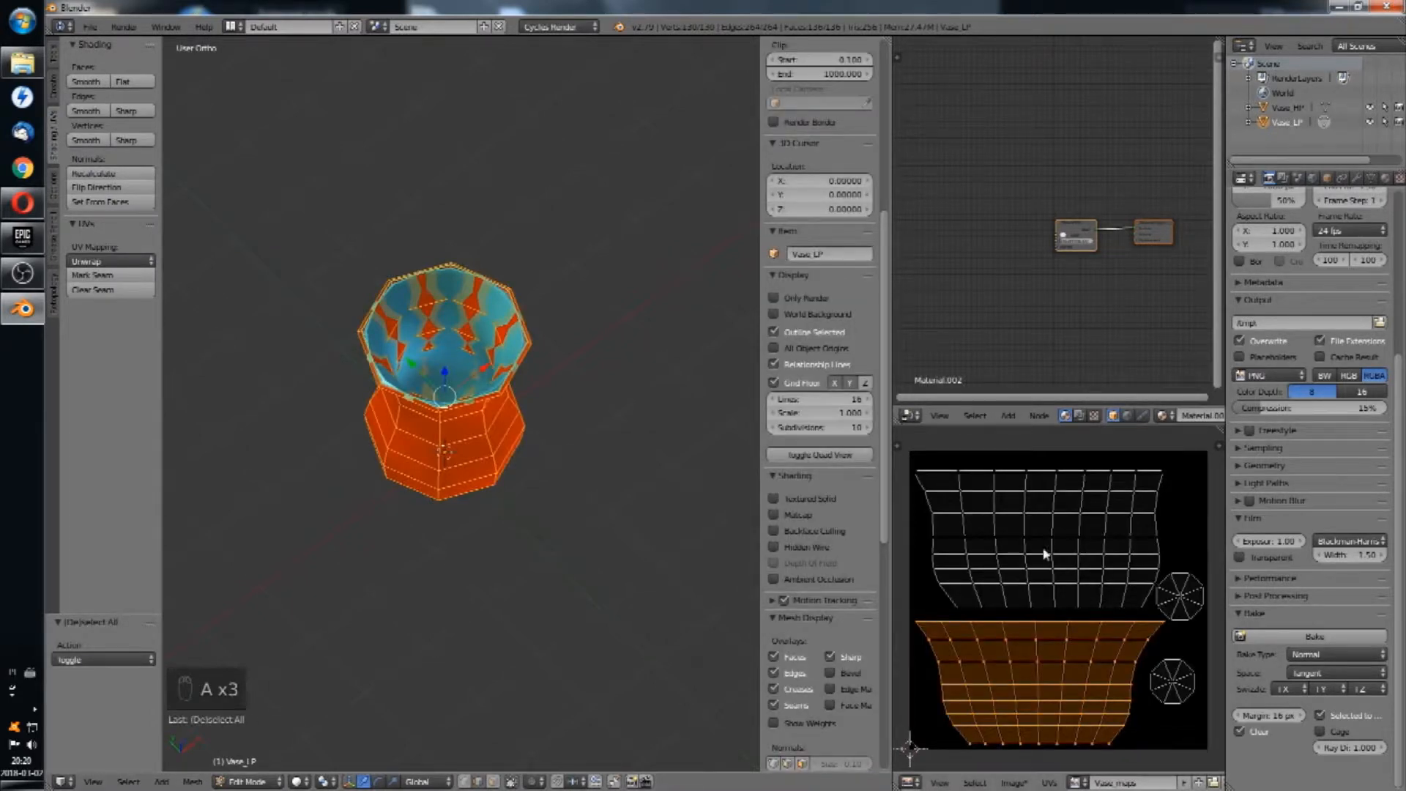
key("a")
key("a")
key("a")
key("Tab")
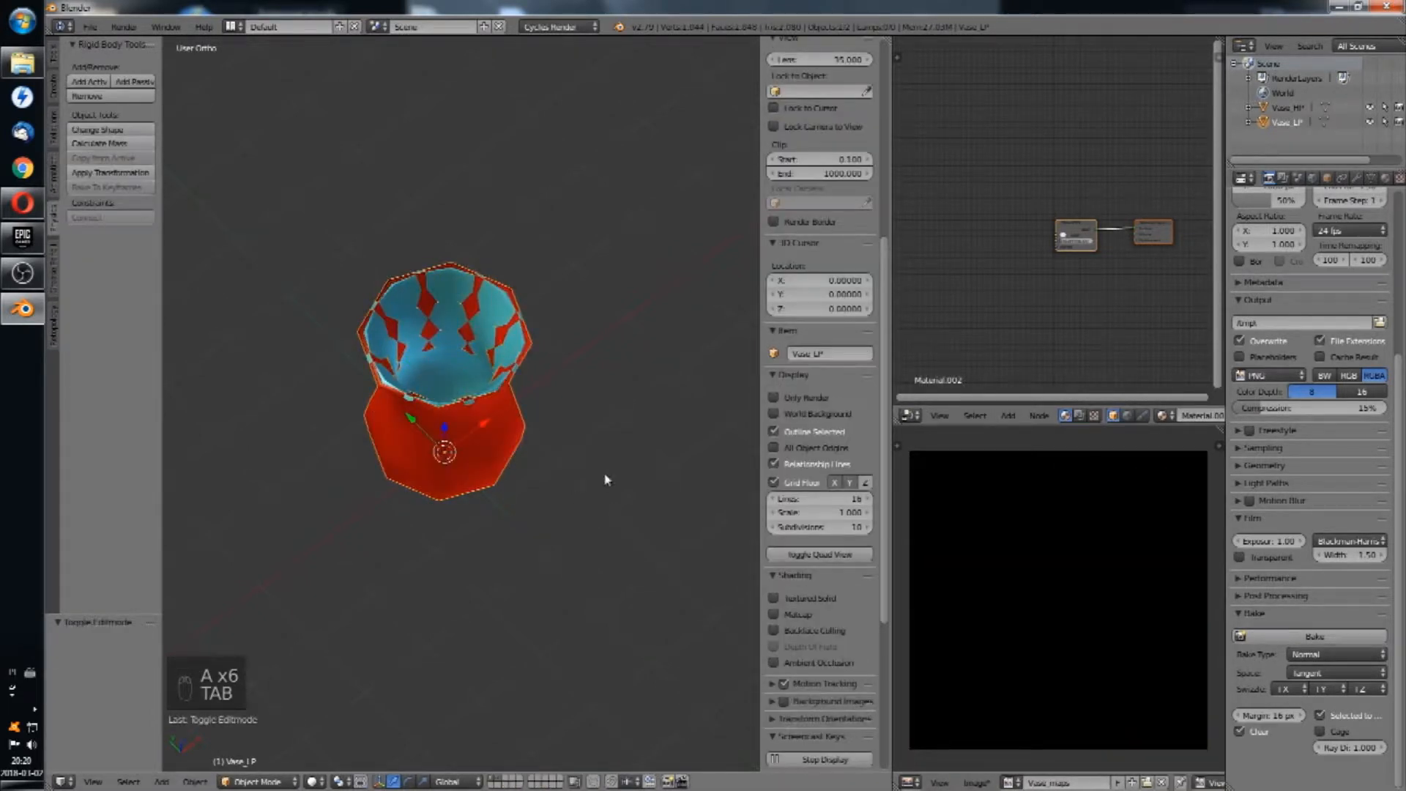
Step: Add an Image Texture node using Vase_maps to Vase_LP's material and connect its Color output to the Diffuse BSDF color
key("shift+a")
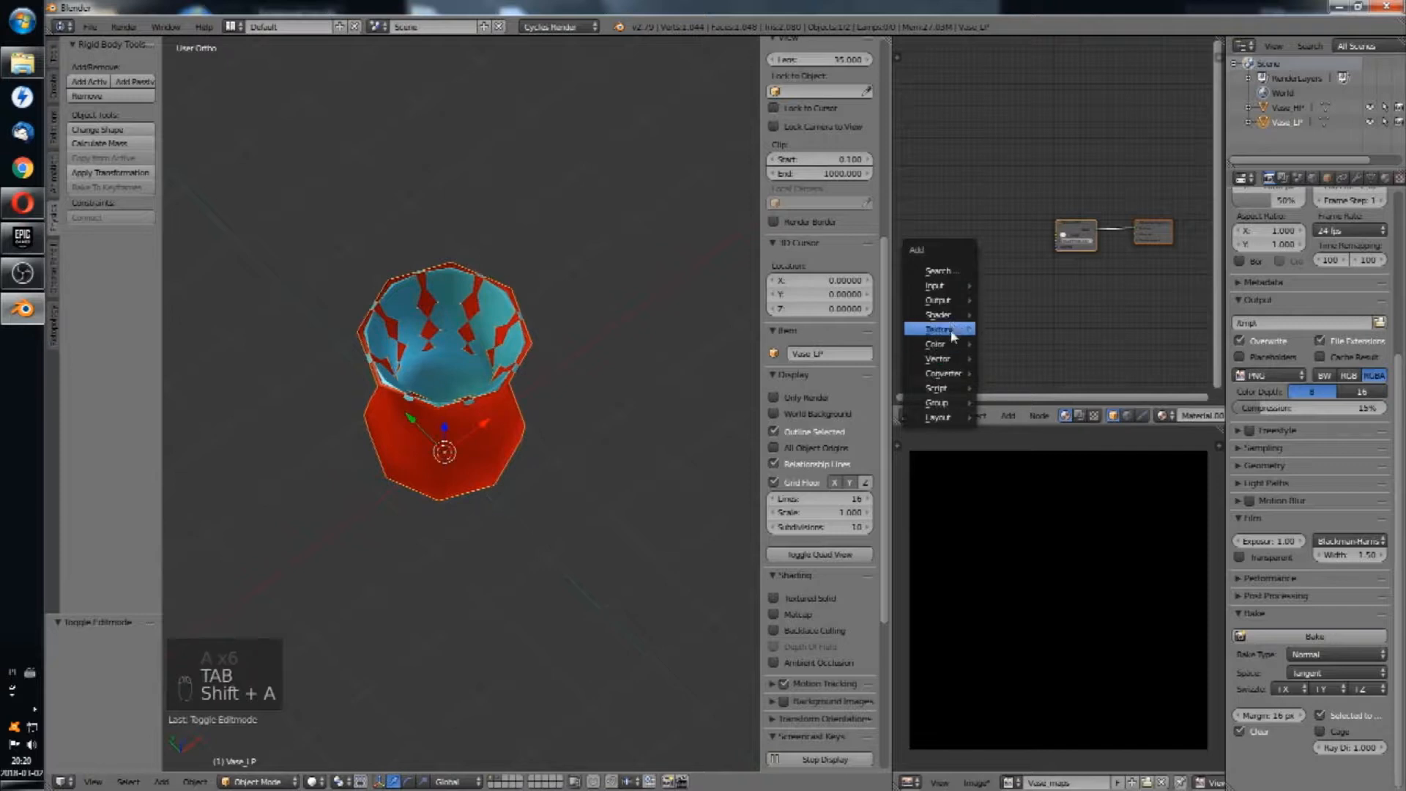
mouse_move(953, 336)
left_click(1010, 388)
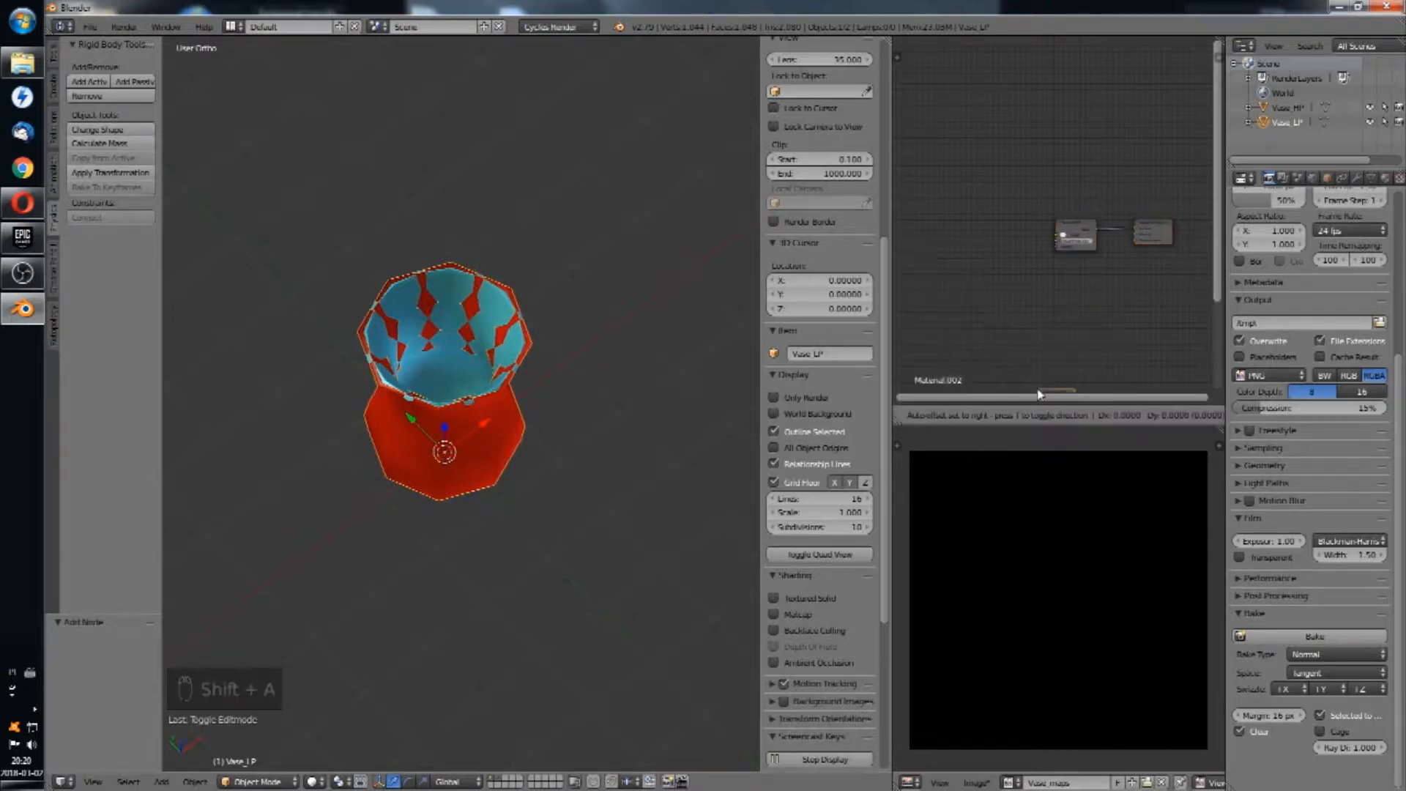
left_click(1009, 253)
scroll(1062, 278, "up", 3)
left_click(943, 233)
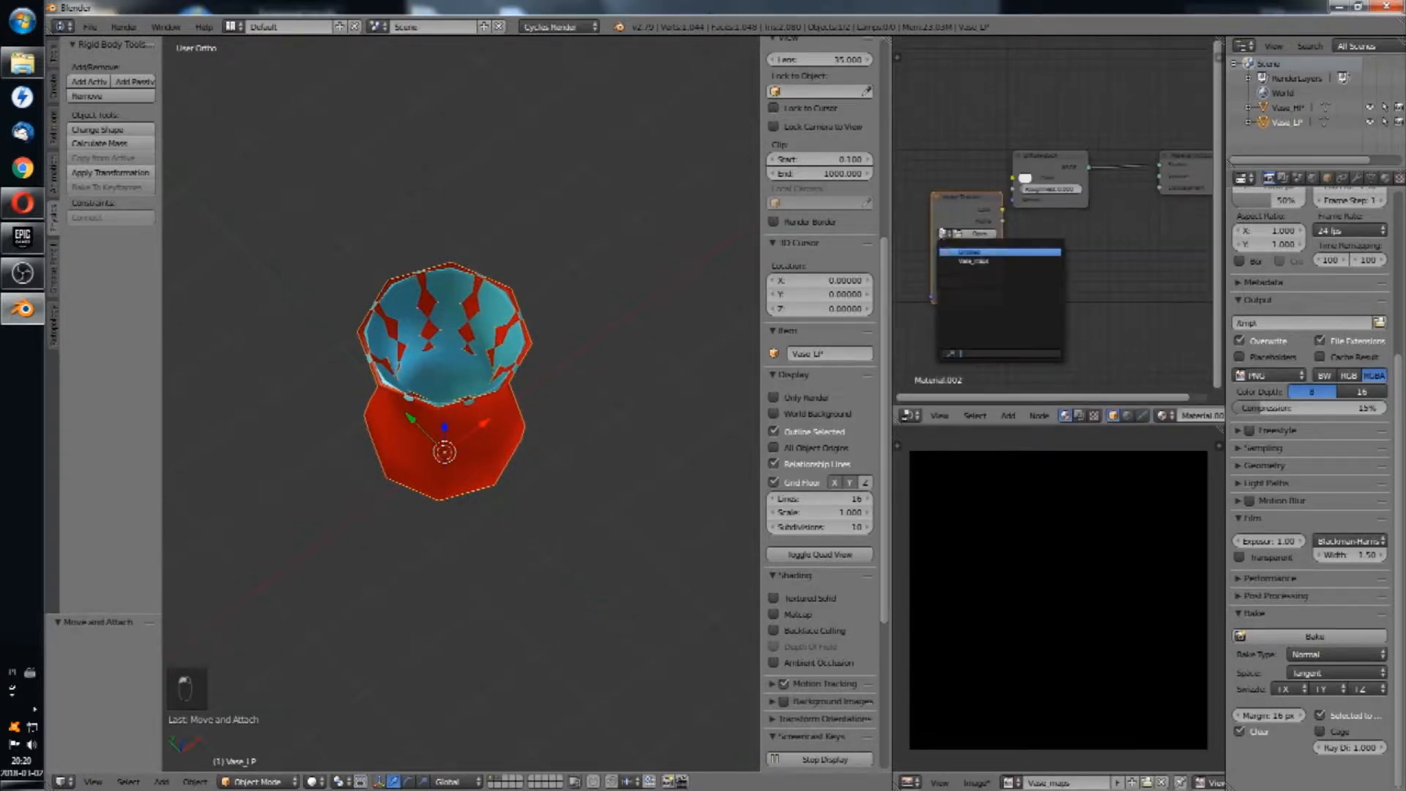
left_click(974, 262)
left_click_drag(985, 221, 1014, 177)
scroll(1022, 190, "down", 2)
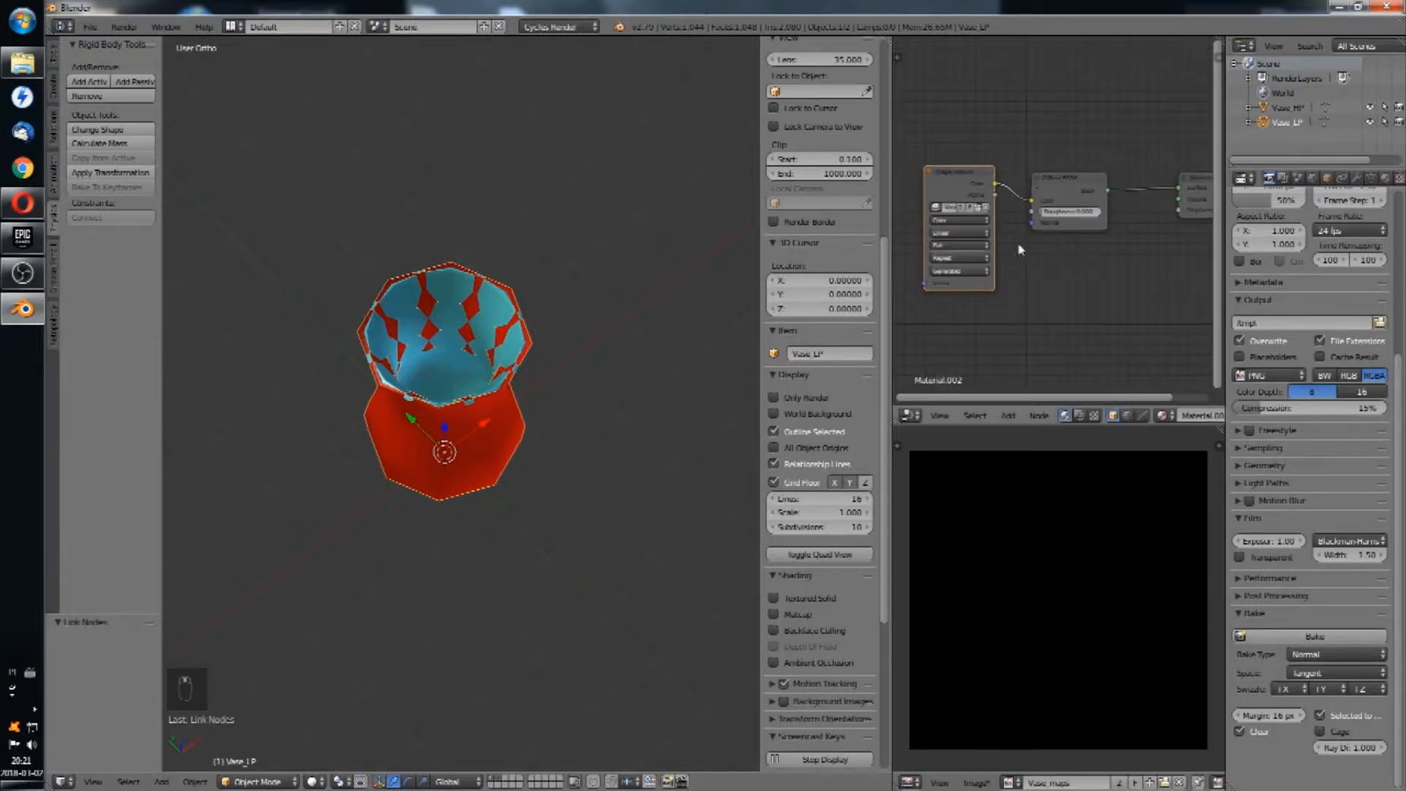
Step: Check Vase_LP's UV layout over the Vase_maps image in Edit Mode, return to Object Mode and keep Solid viewport shading
key("Tab")
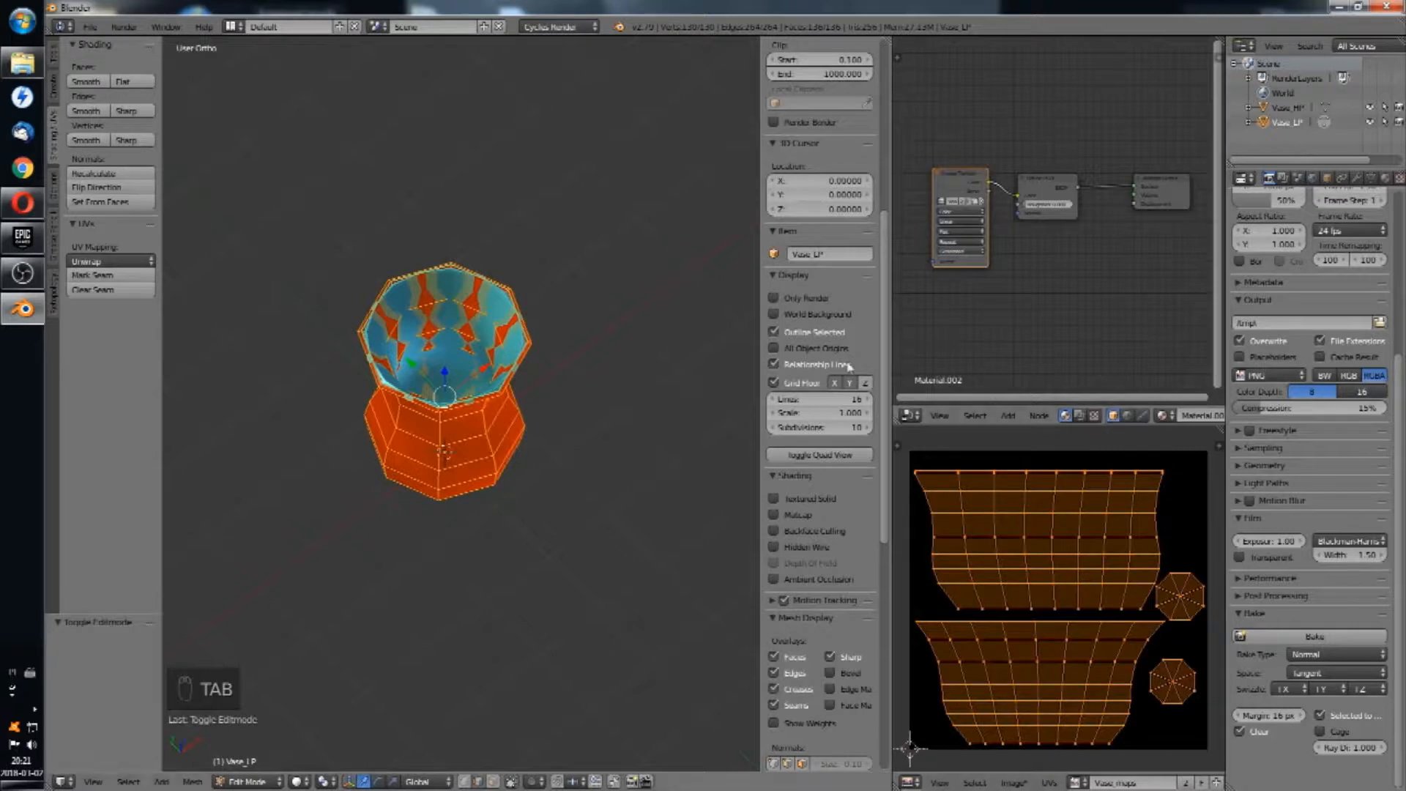
key("Tab")
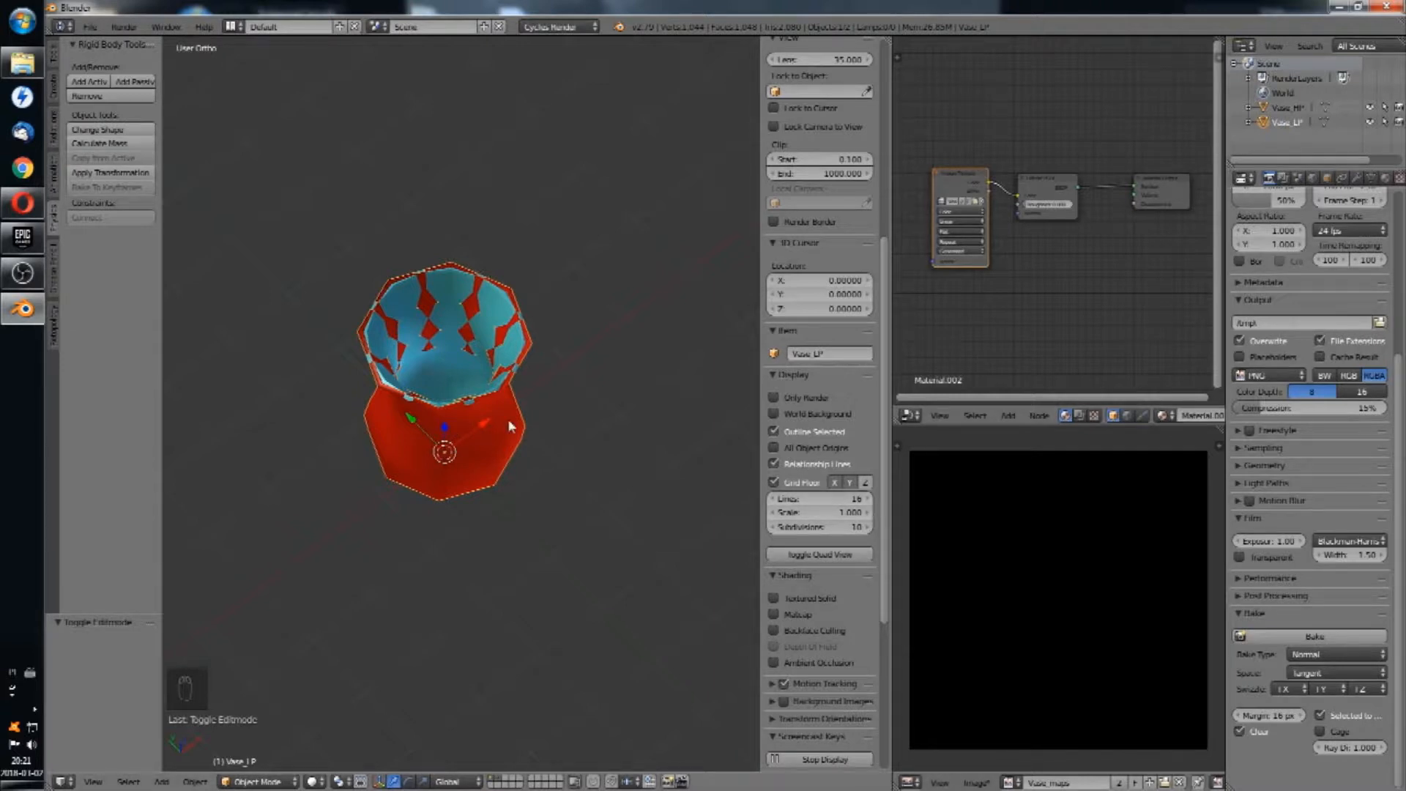
left_click(320, 780)
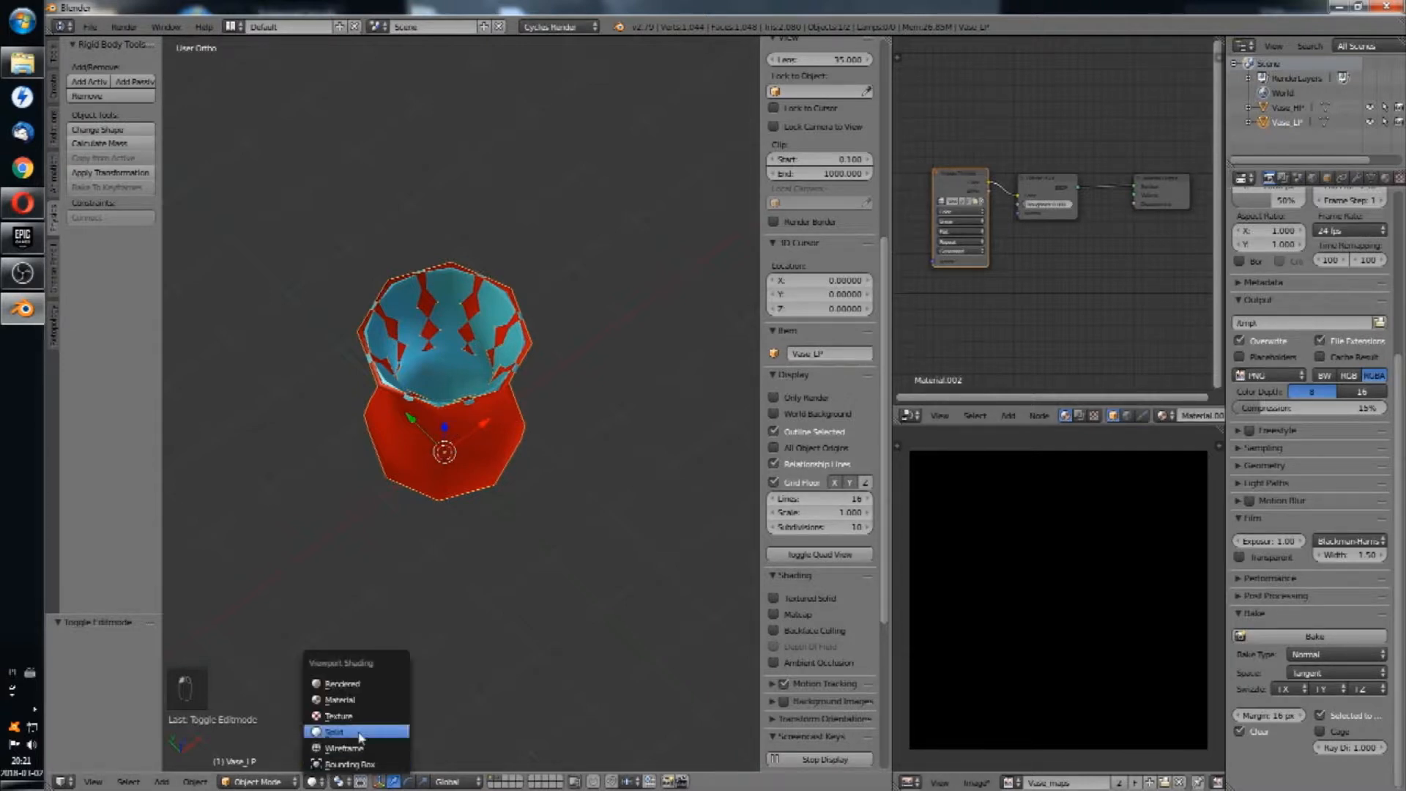
left_click(358, 735)
Step: Select Vase_HP and add Vase_LP to the selection as the active object, cancelling the trial moves that check the selection
right_click(487, 315)
key("g")
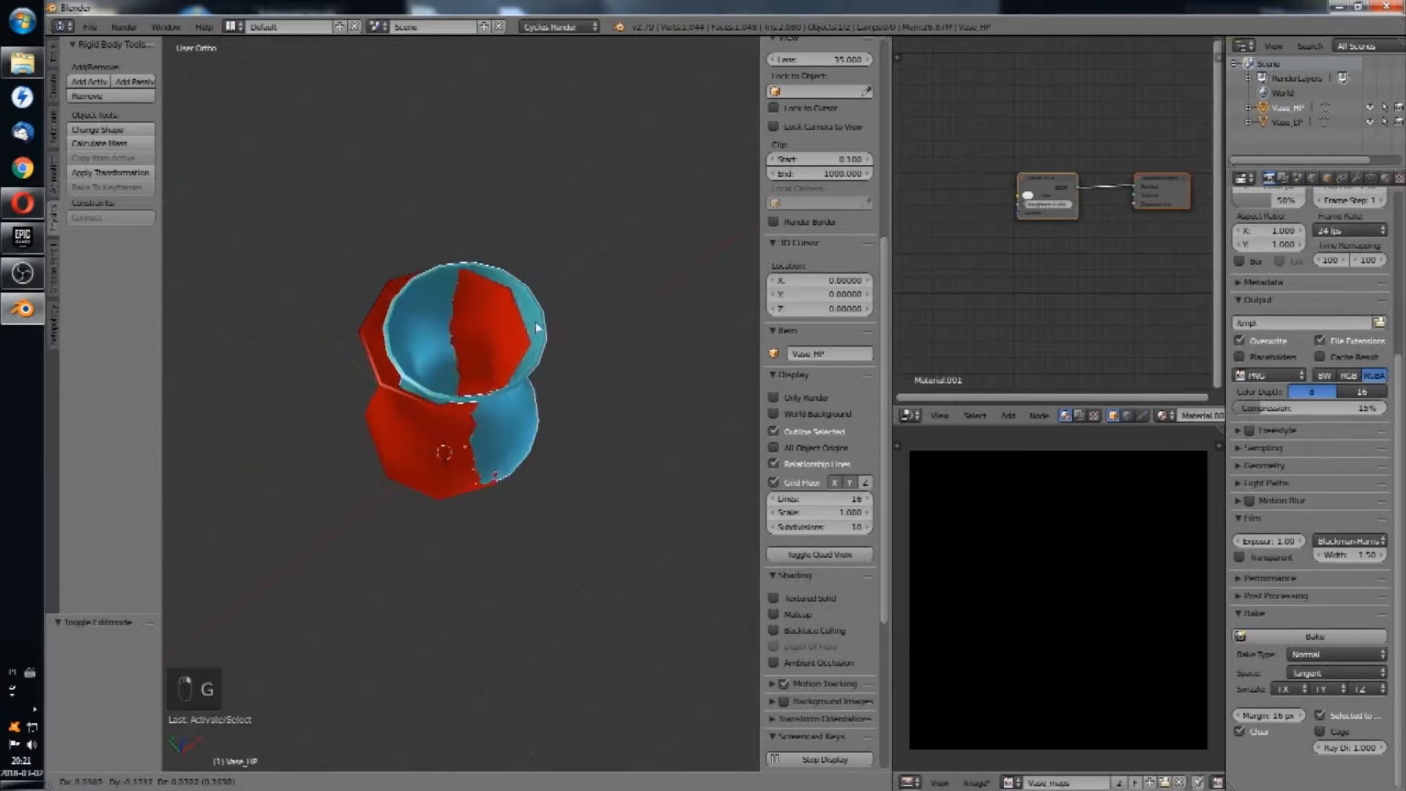
right_click(558, 318)
key("g")
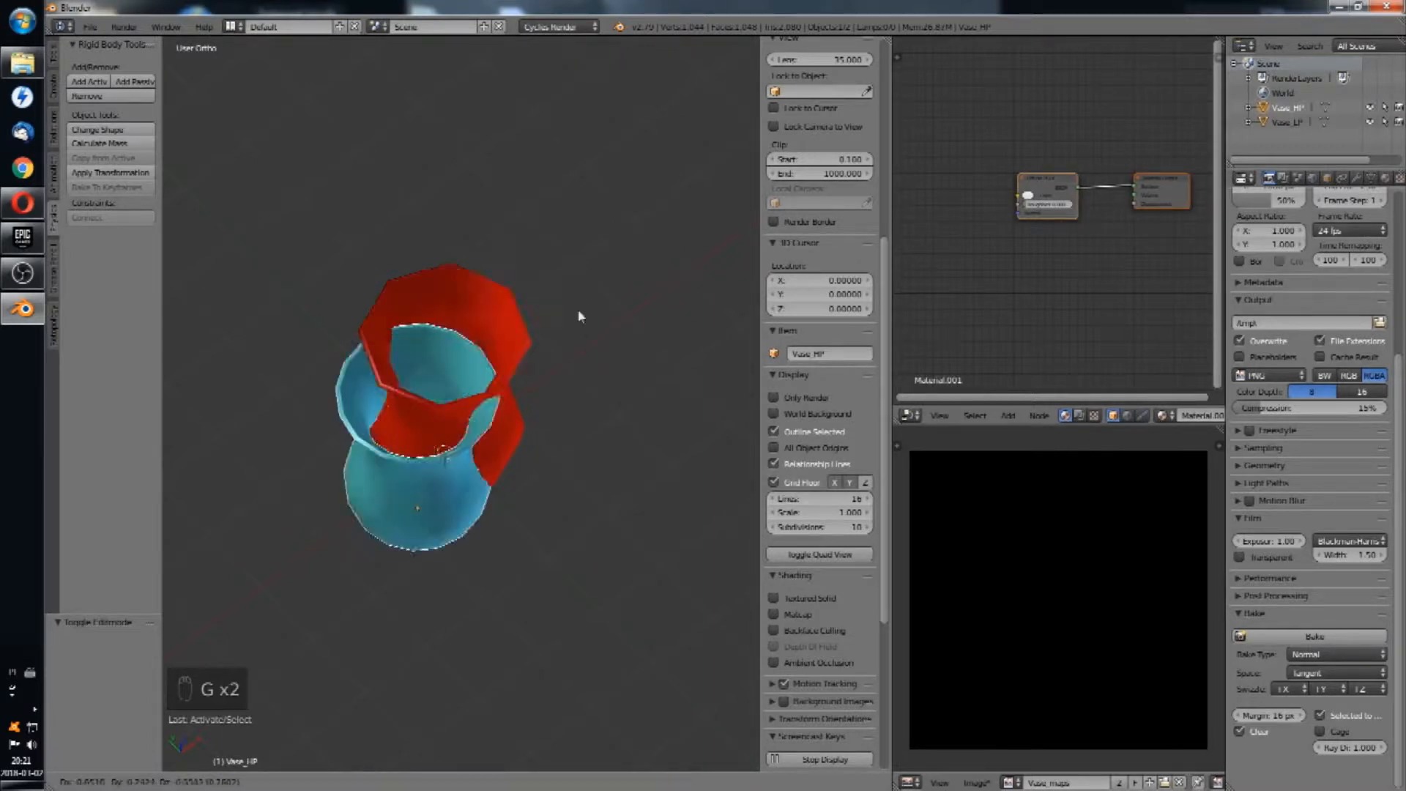
right_click(459, 133)
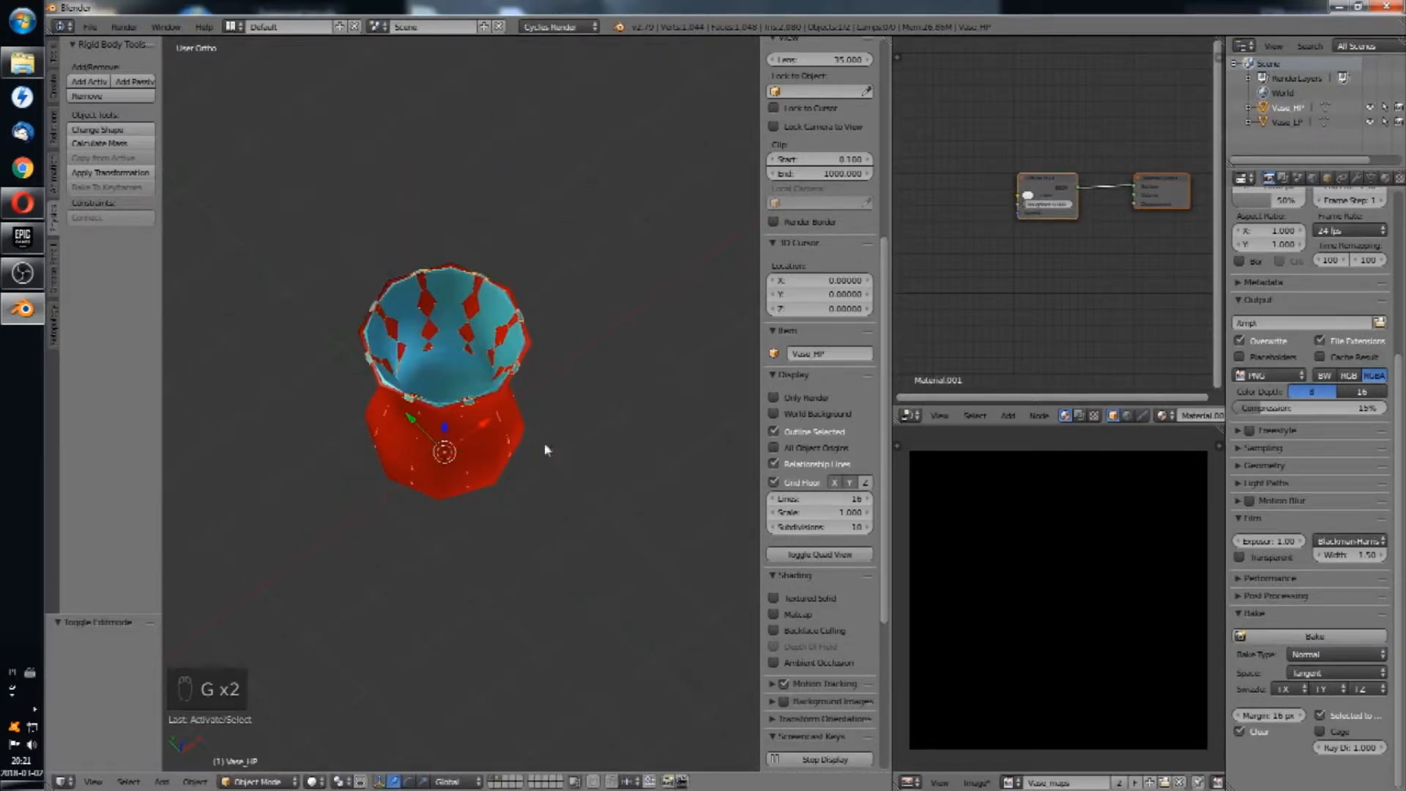
right_click(525, 425)
key("g")
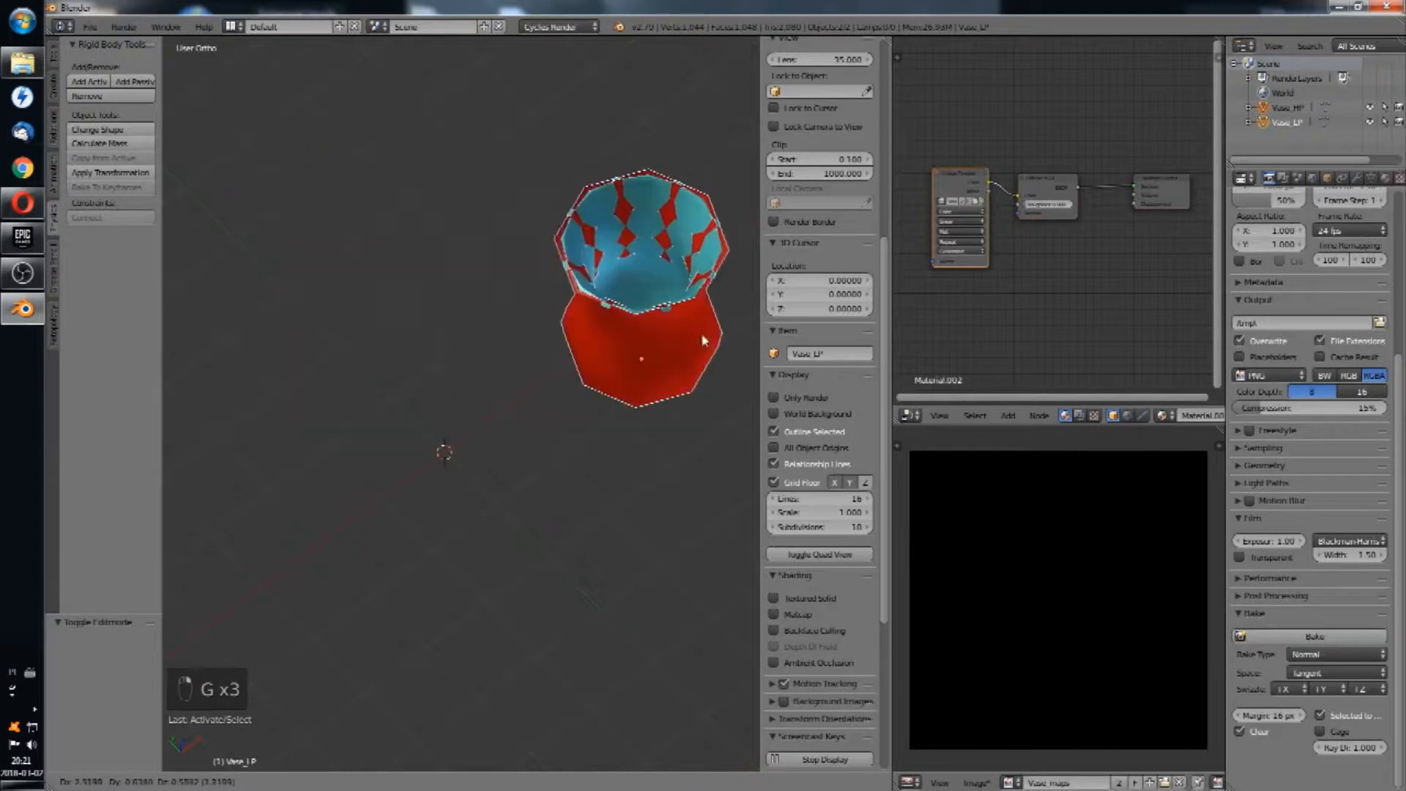
right_click(517, 407)
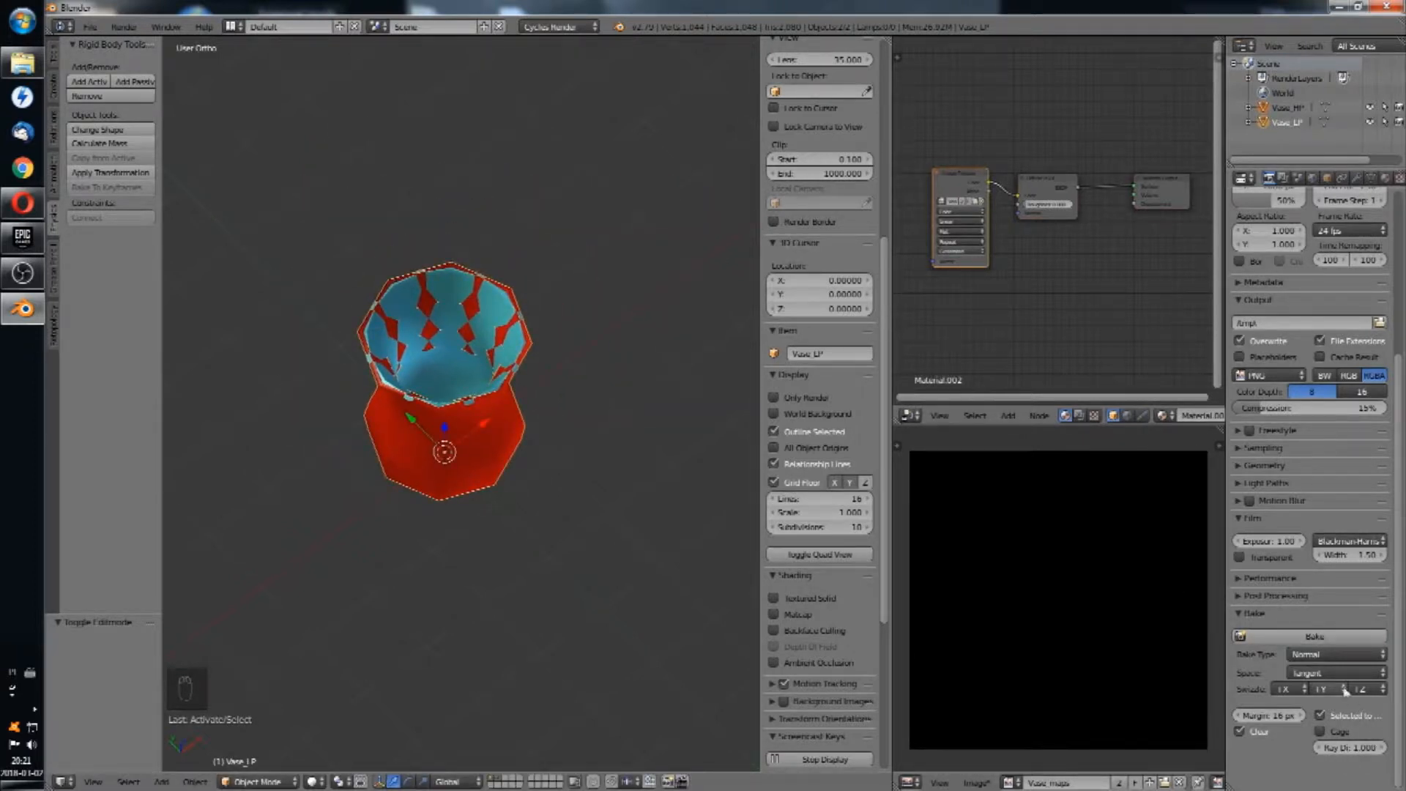
Step: Bake the tangent-space normal map from the high-poly vase onto the low-poly vase
left_click(1337, 643)
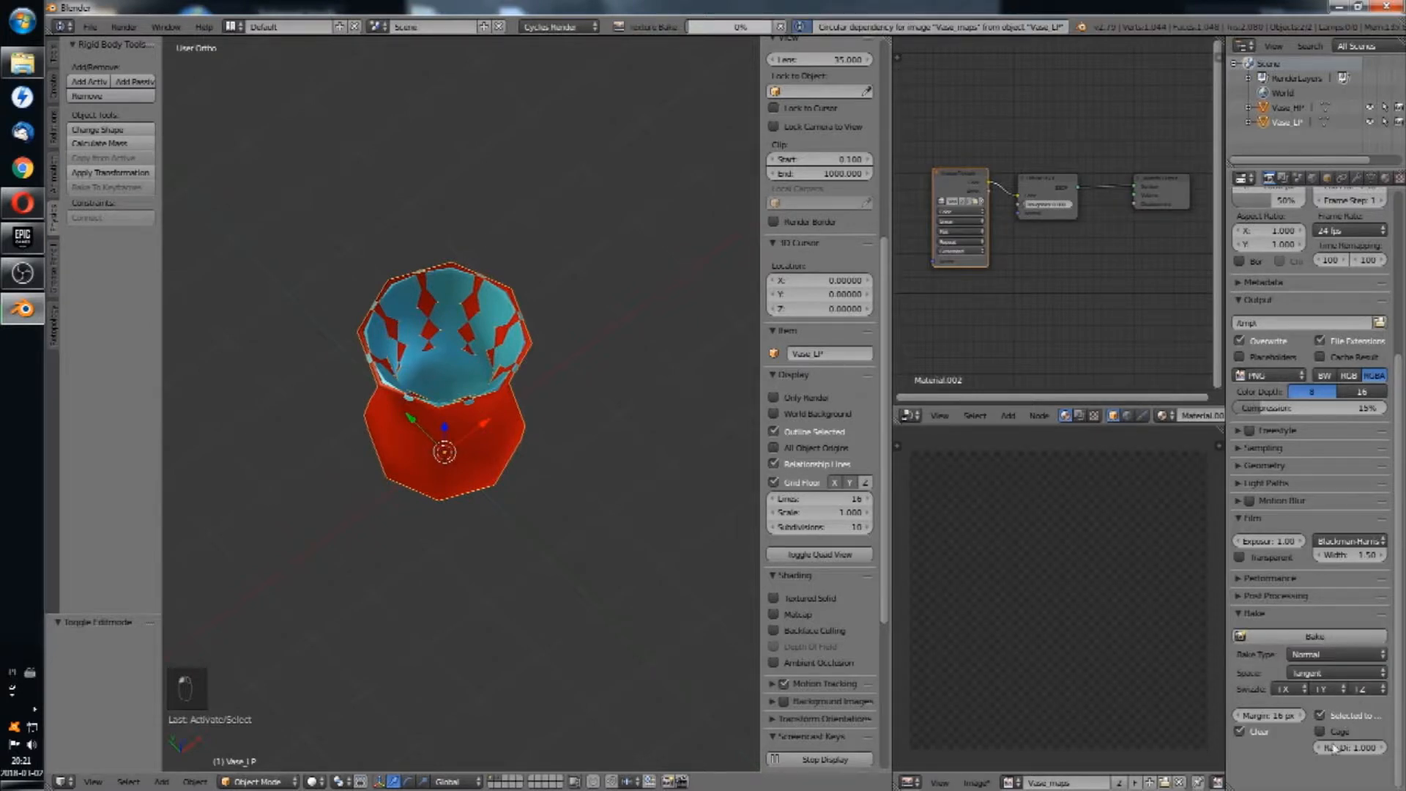
middle_click_drag(1118, 611, 1130, 615)
middle_click_drag(513, 441, 532, 423)
Step: Examine the high-poly vase's full mesh and its UV layout against the baked normal map
right_click(516, 452)
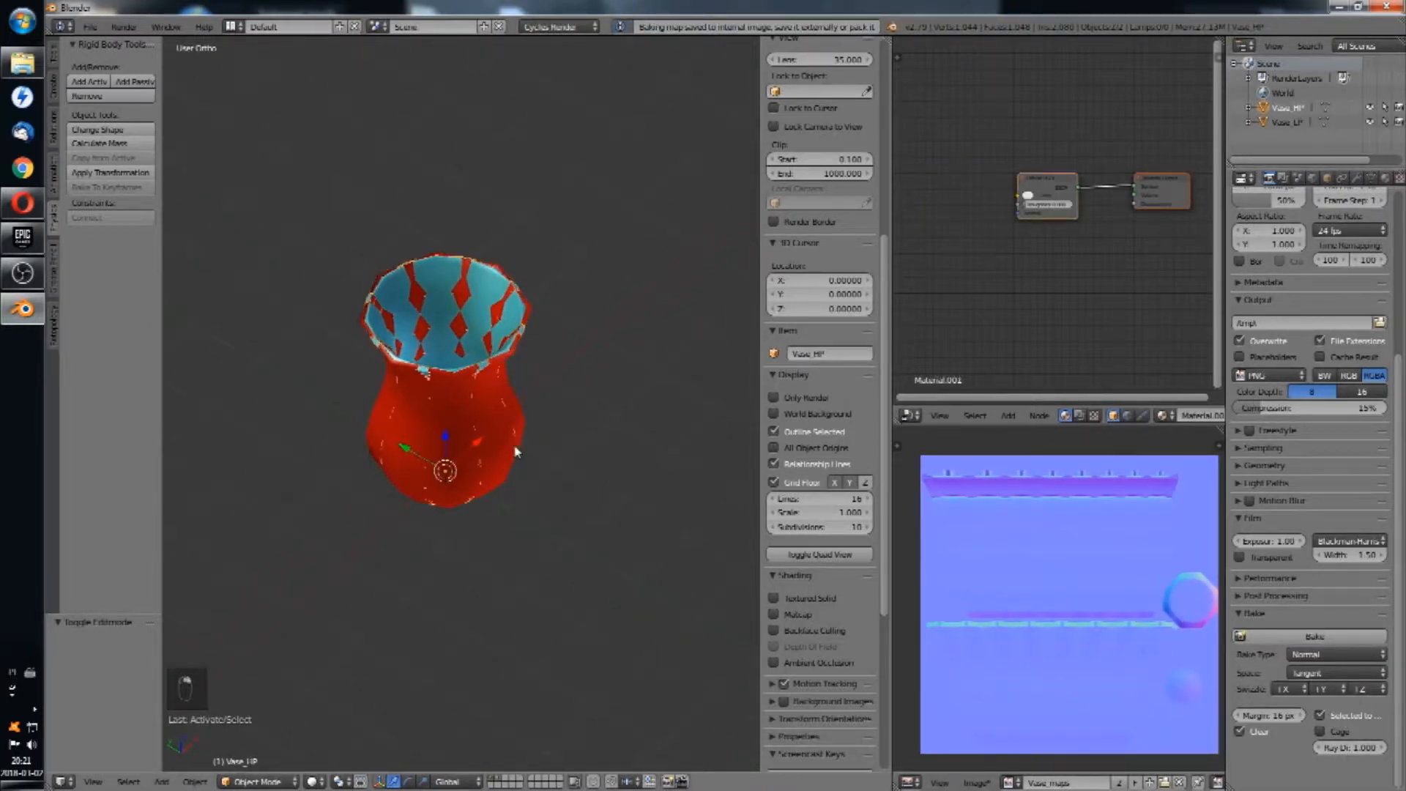
key("g")
right_click(684, 383)
key("Tab")
key("a")
key("a")
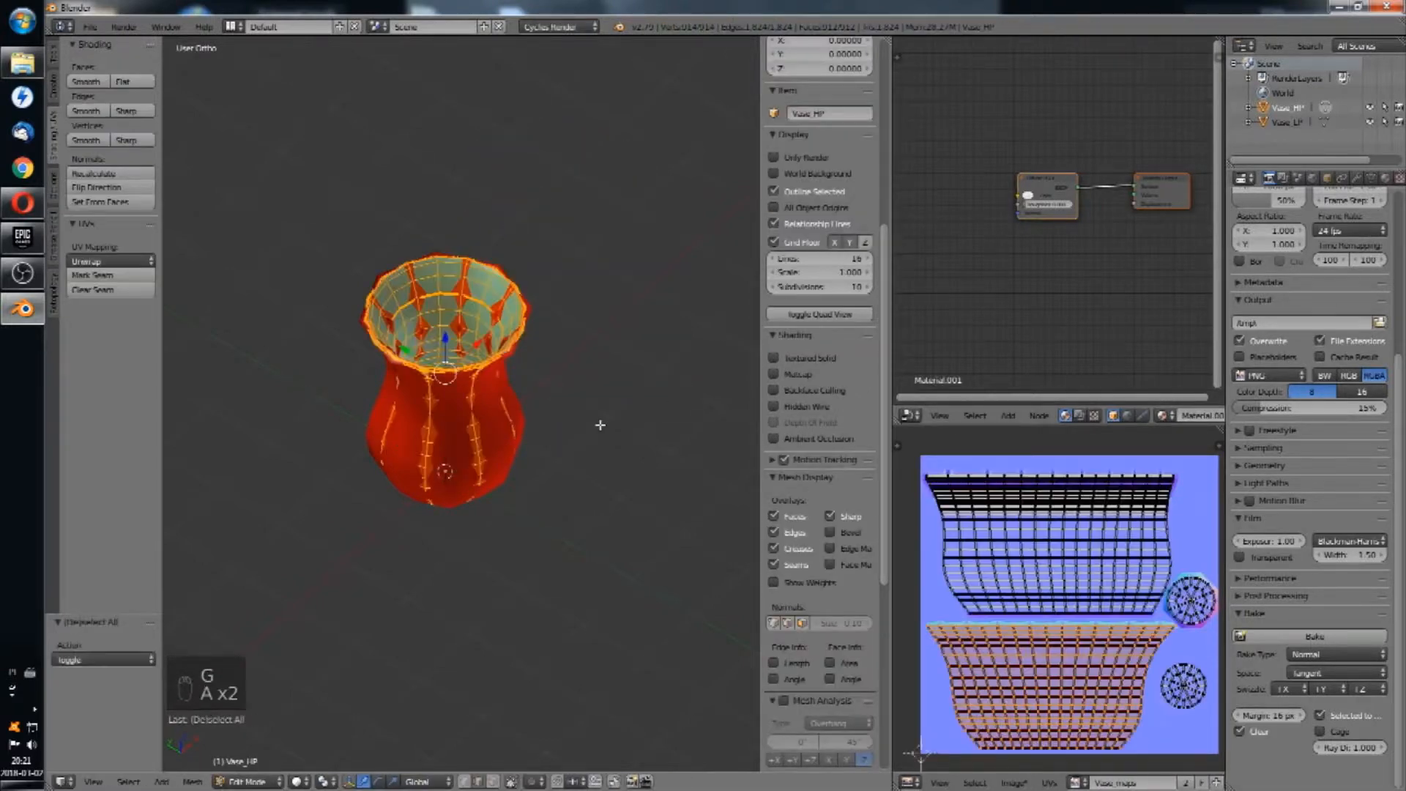
middle_click_drag(600, 424, 575, 317)
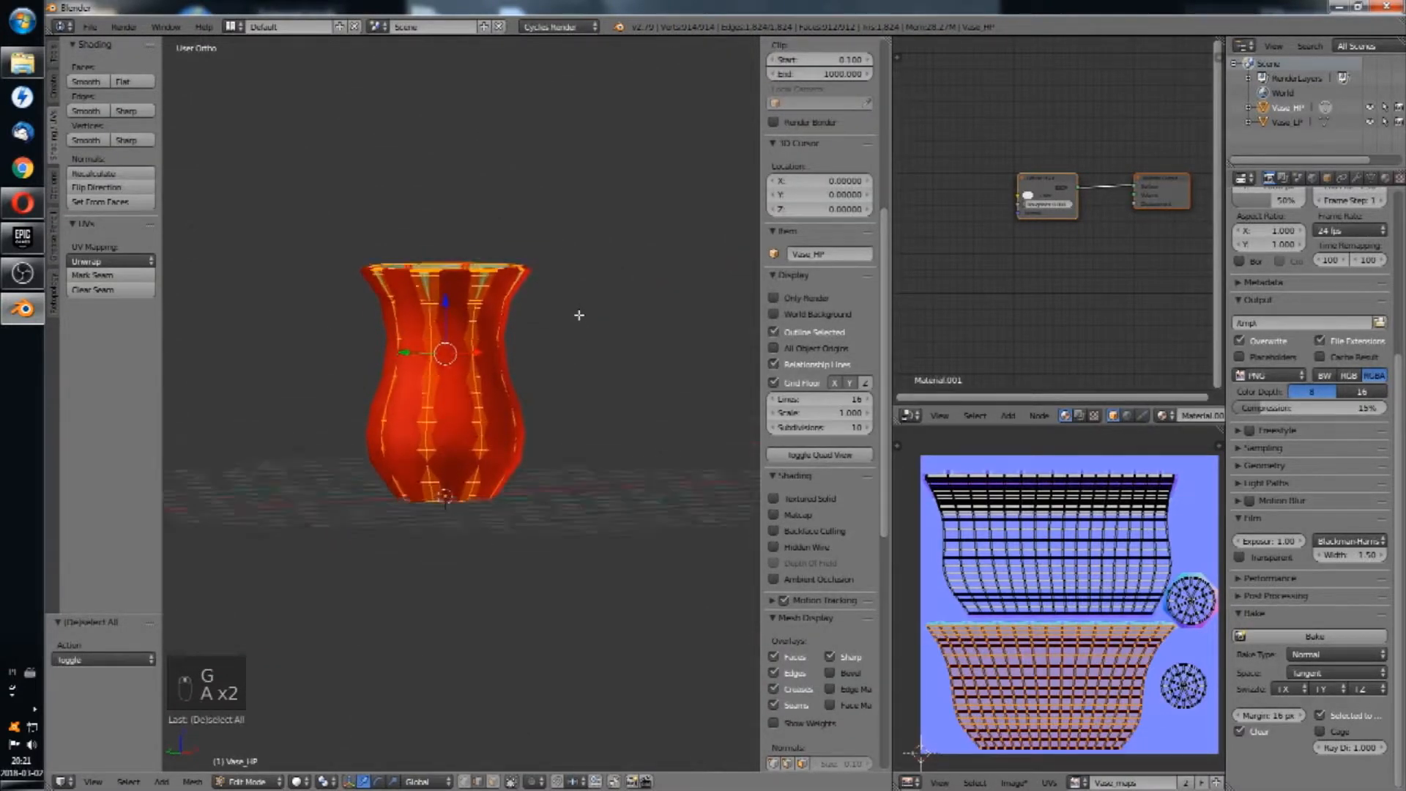
key("Tab")
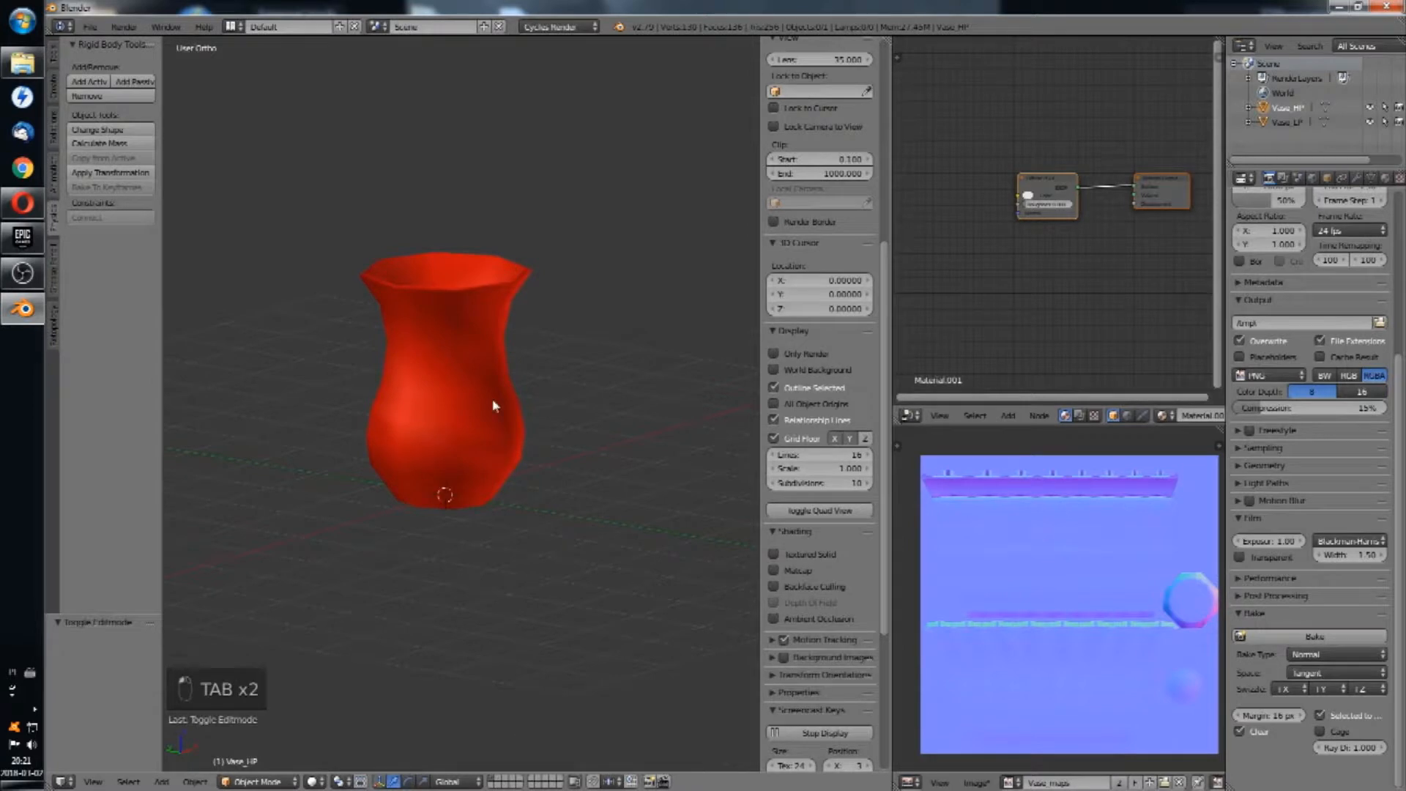
Step: Compare the low-poly vase's UV islands with the baked normal map, looking closely at the rim band and island edges
right_click(493, 402)
key("Tab")
scroll(1040, 498, "up", 6)
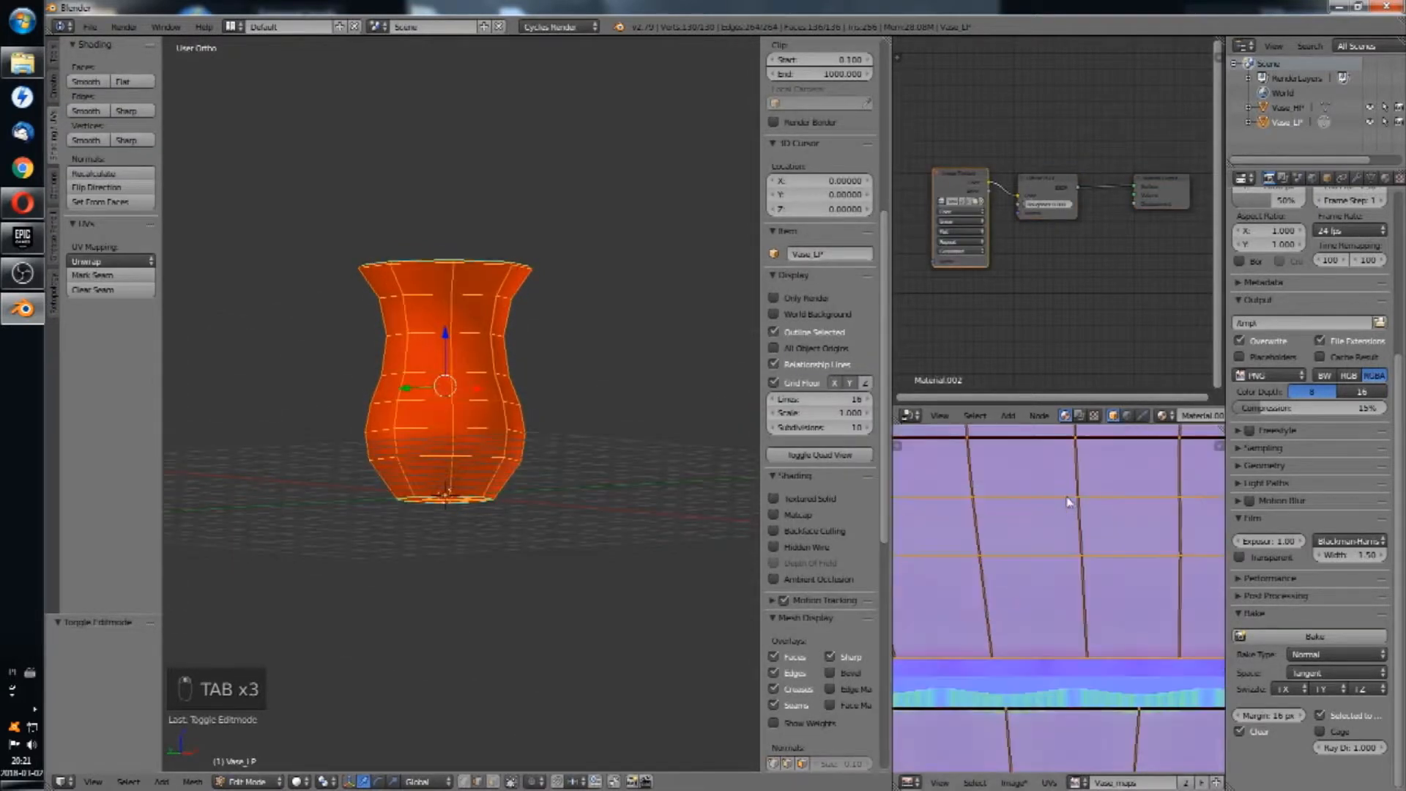
scroll(1060, 555, "down", 2)
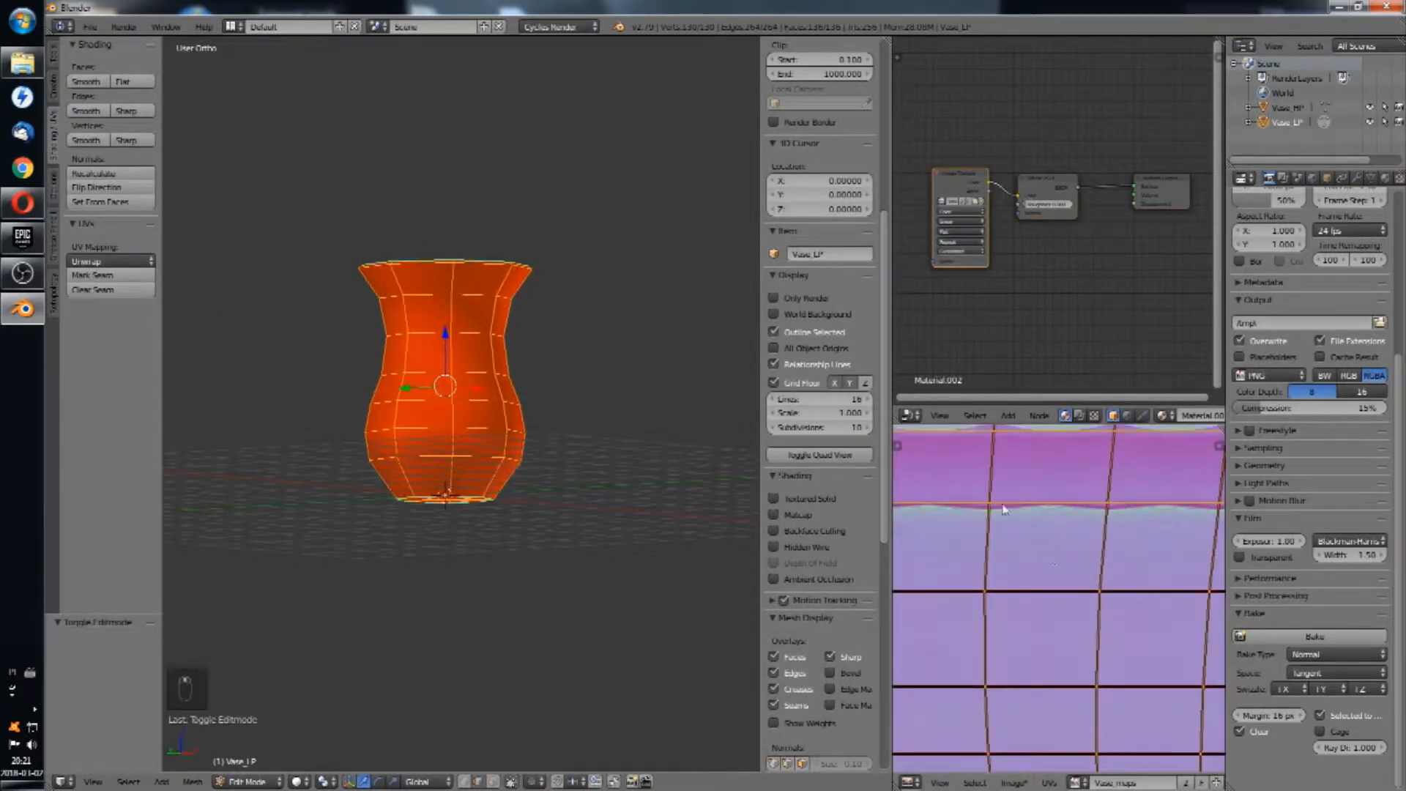
scroll(1109, 518, "down", 2)
scroll(1112, 521, "down", 2)
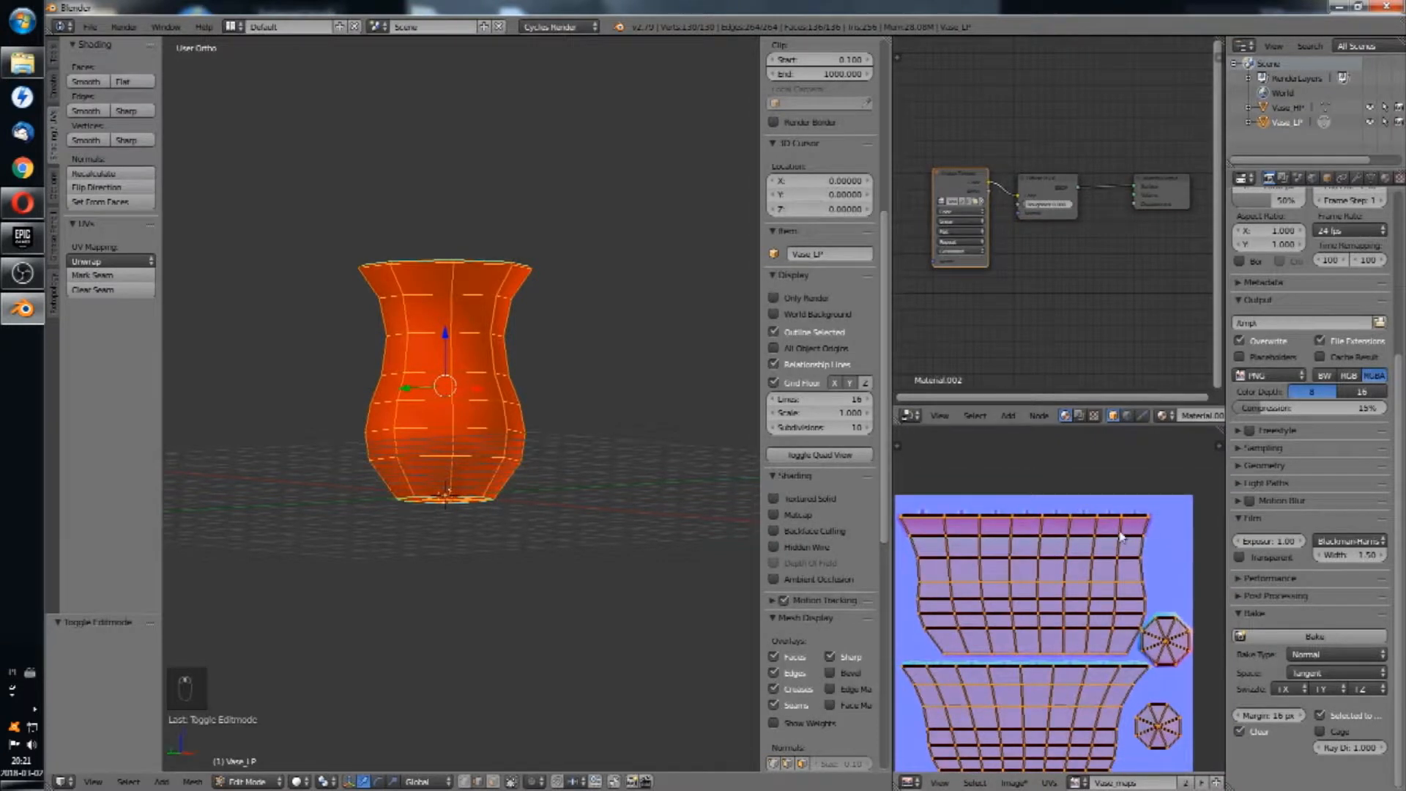
key("Tab")
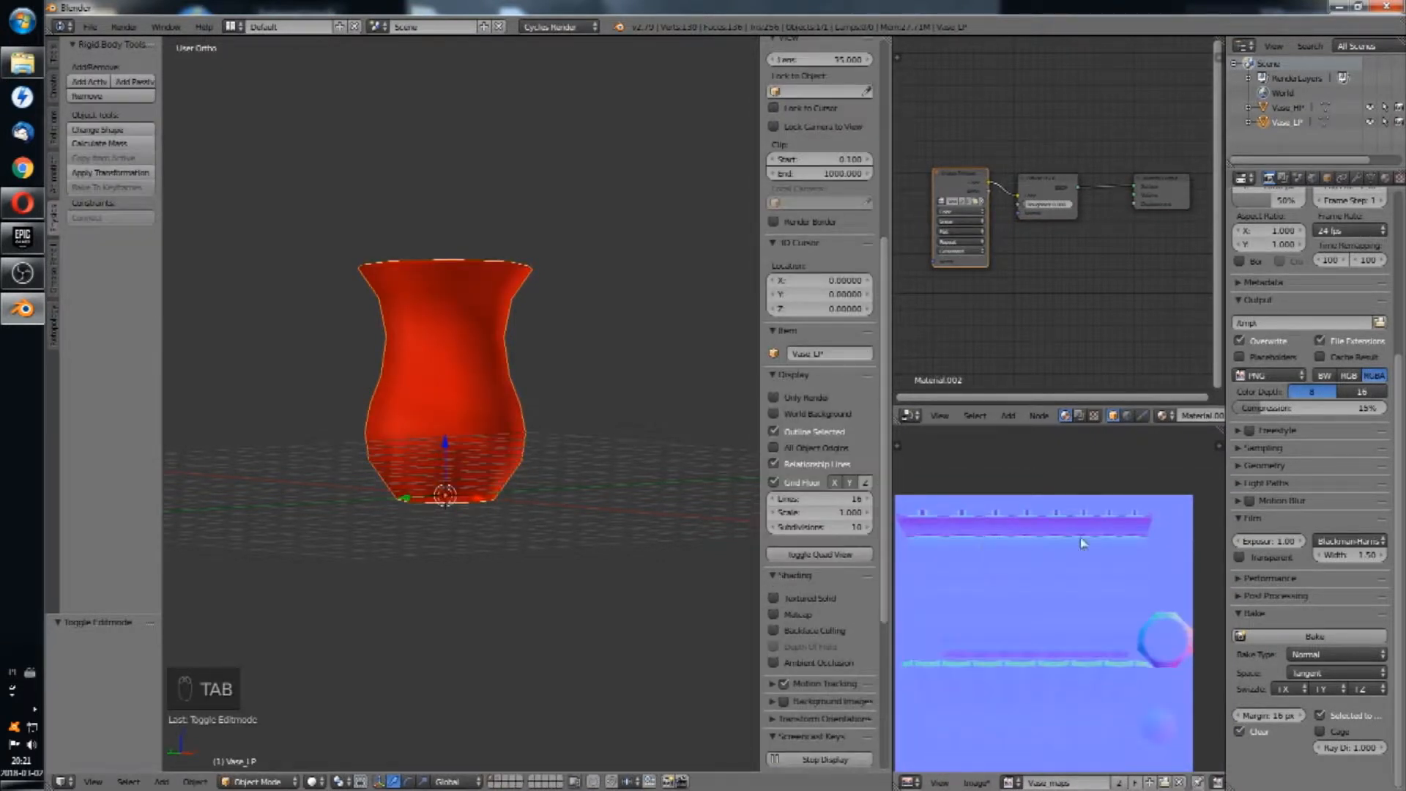
scroll(1083, 543, "up", 5)
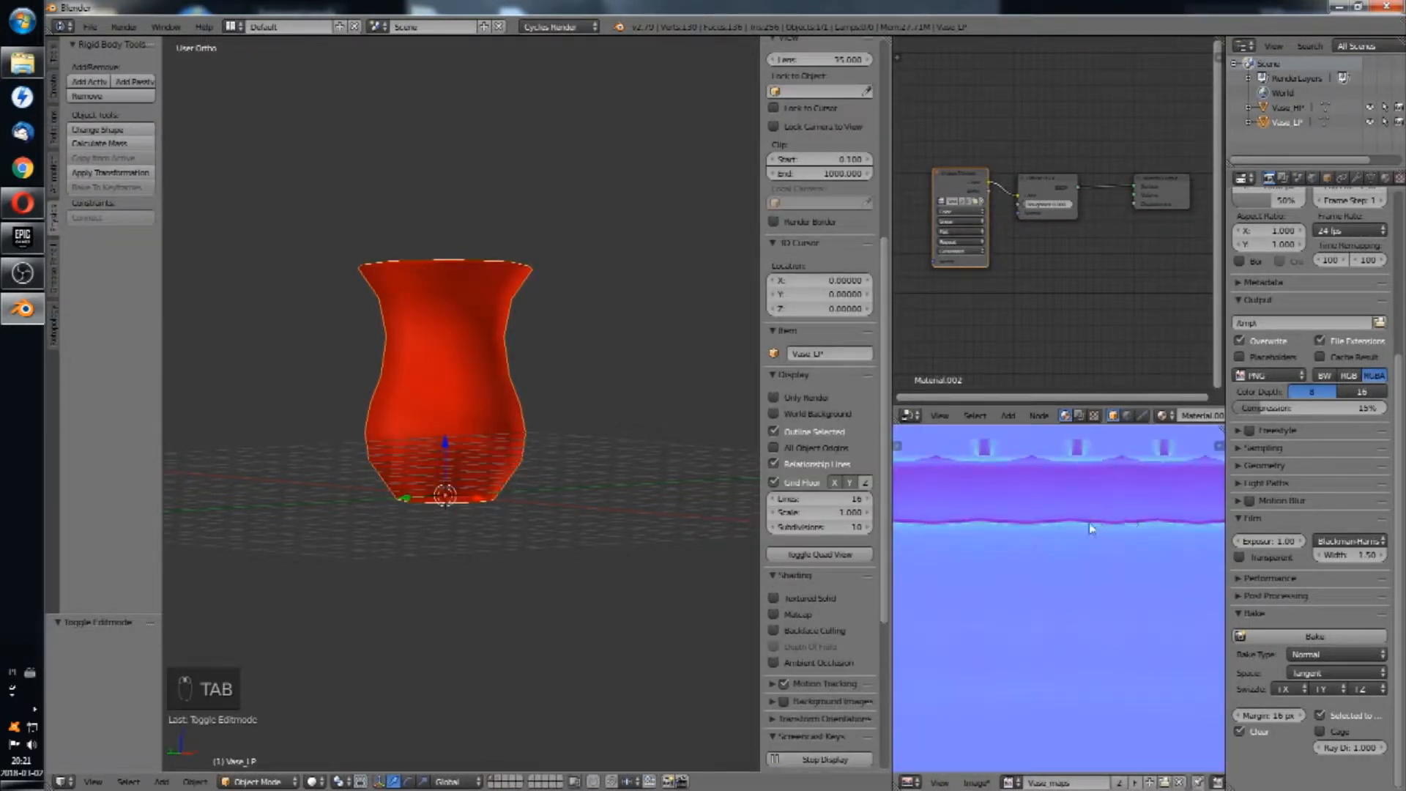
scroll(1088, 523, "down", 4)
key("Tab")
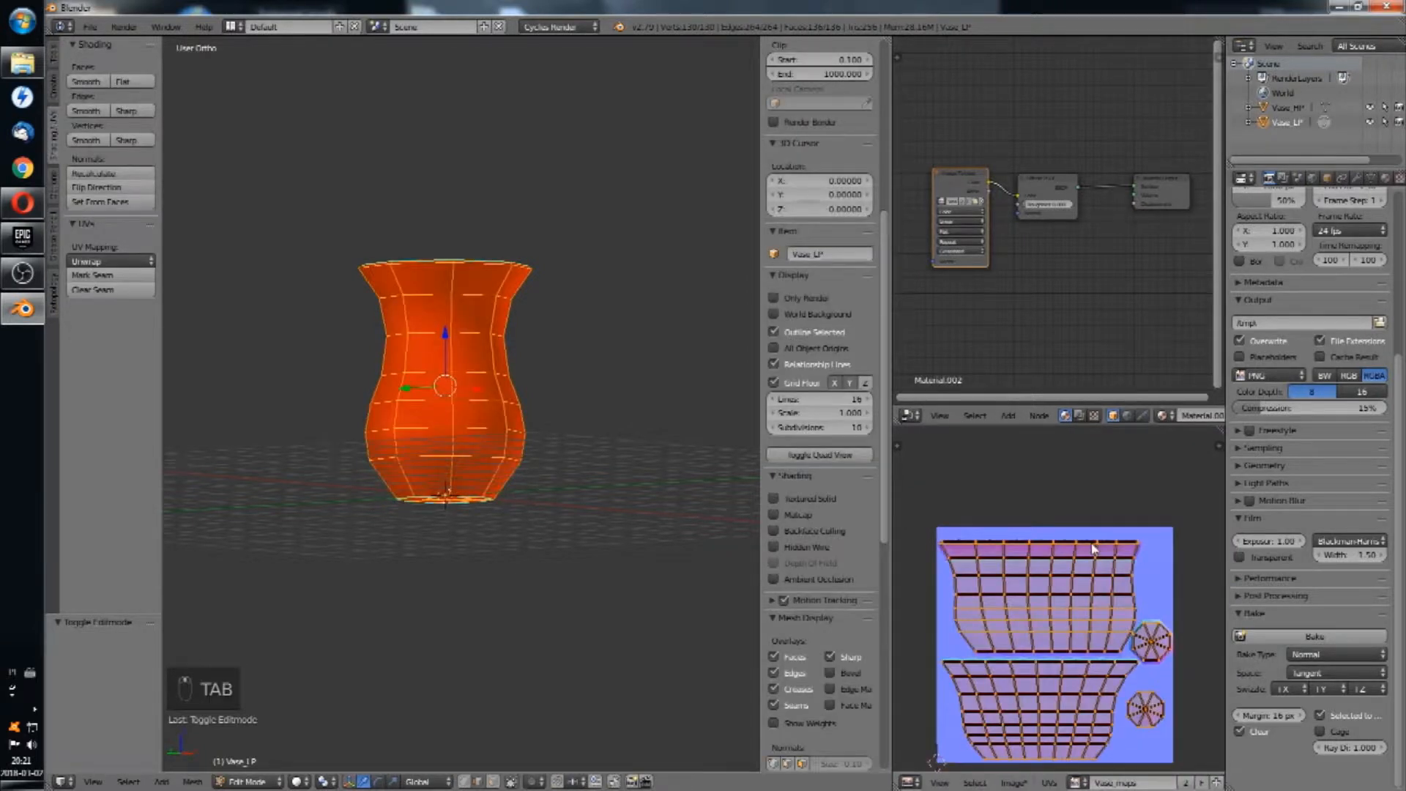
scroll(1098, 586, "up", 4)
key("Tab")
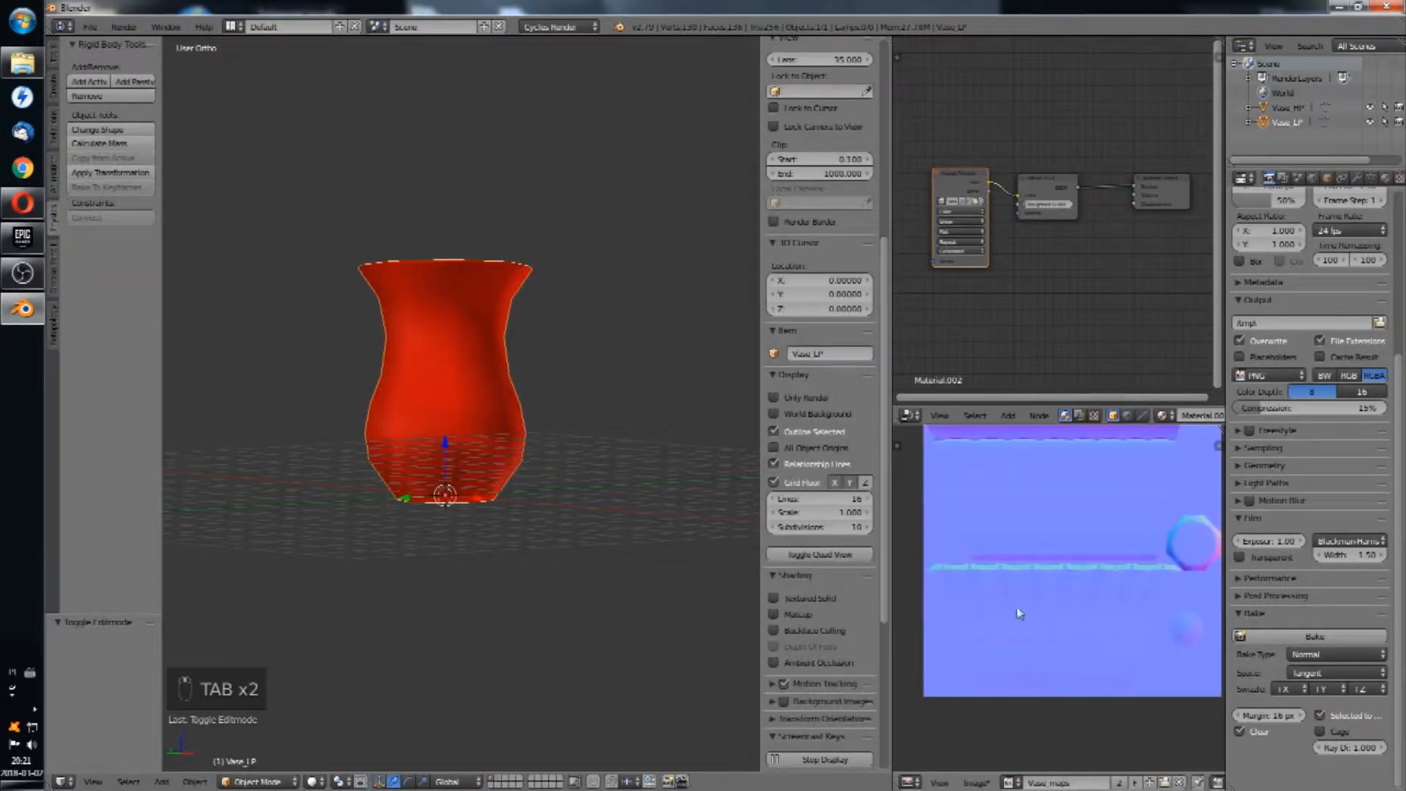
scroll(1117, 599, "down", 4)
key("Tab")
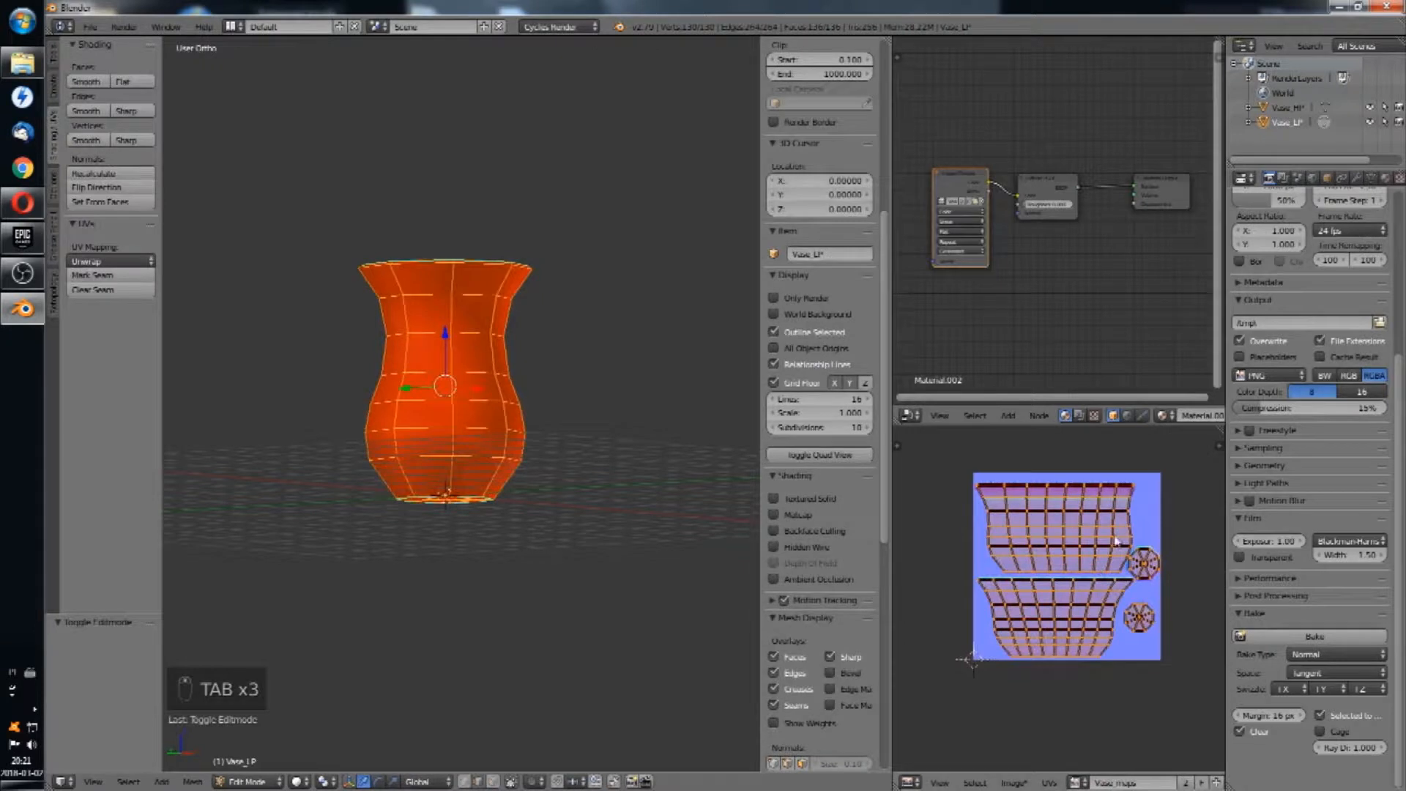
scroll(1009, 562, "up", 5)
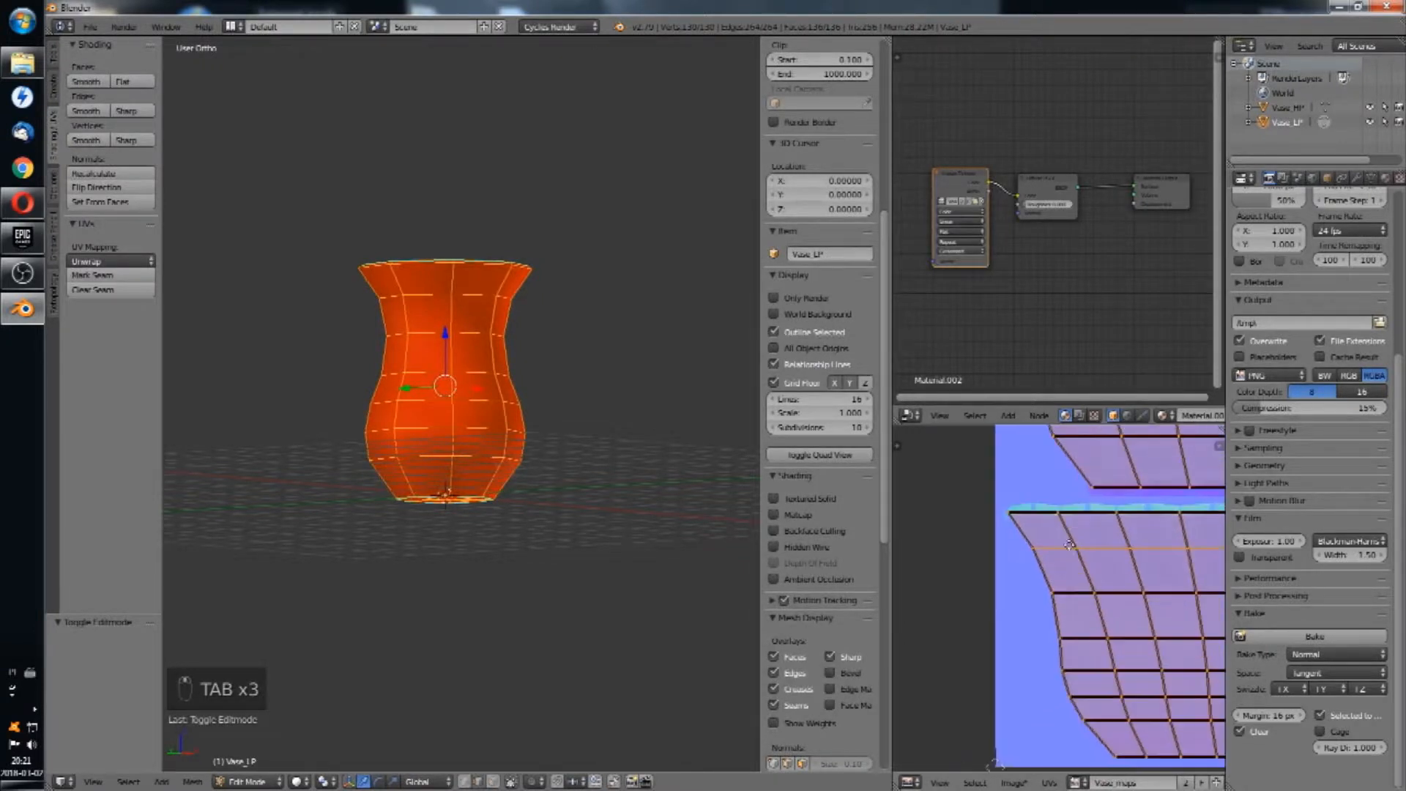
scroll(1086, 502, "up", 3)
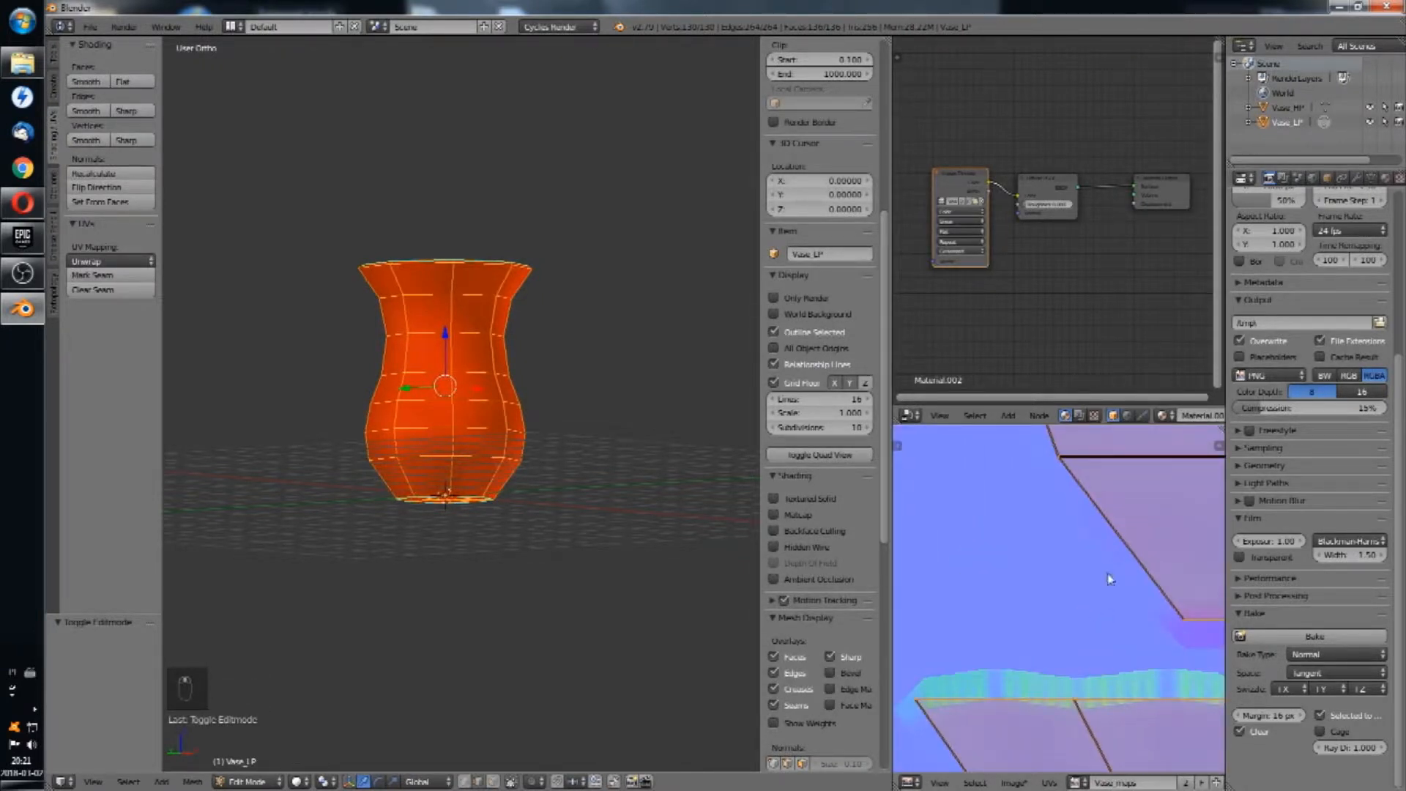
scroll(1109, 578, "down", 6)
scroll(1109, 579, "down", 2)
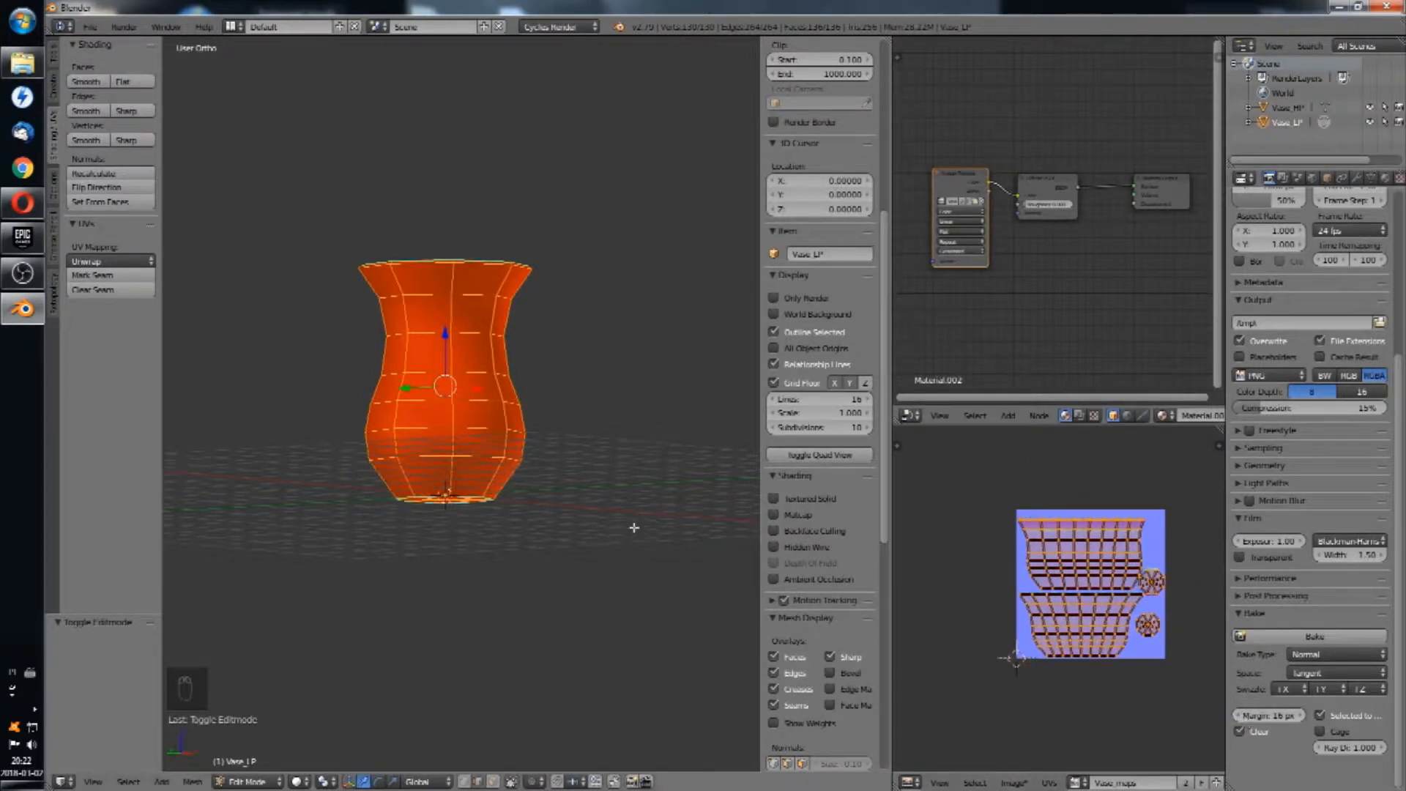
key("Tab")
middle_click_drag(596, 424, 640, 473)
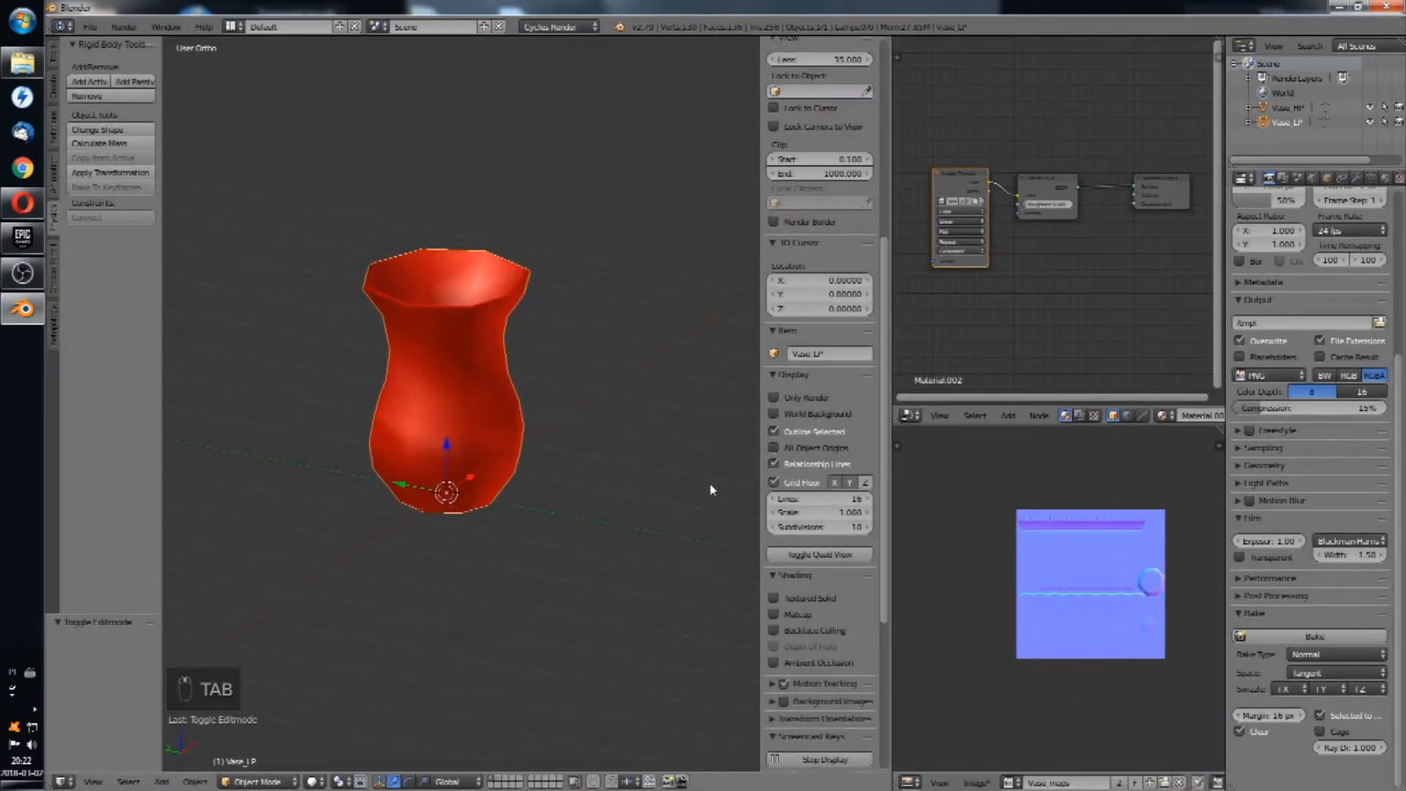
Step: Show the layers of both vases together and select Vase_HP plus Vase_LP, with Vase_LP as the active object
left_click(500, 779)
right_click(515, 440)
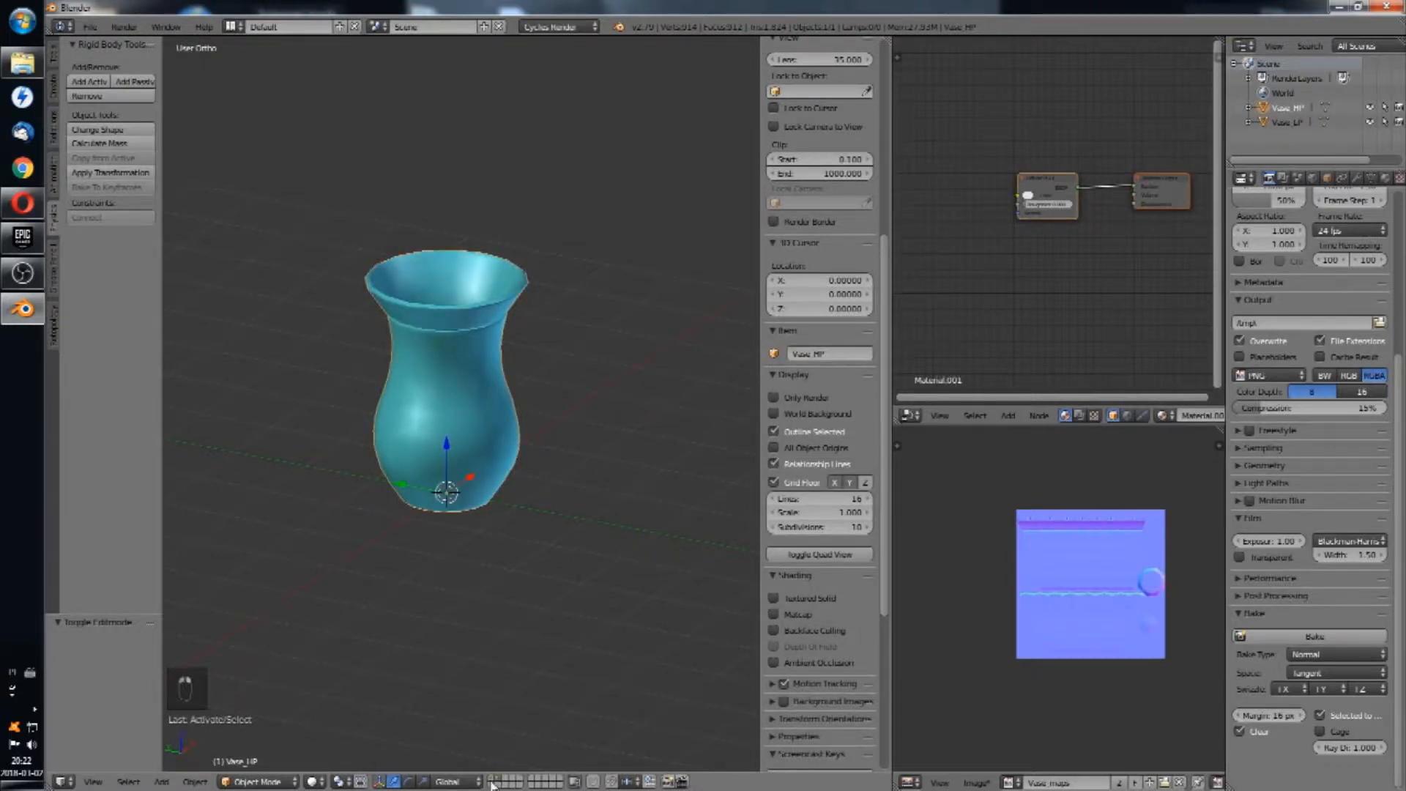
left_click(491, 782, "shift")
key("g")
right_click(582, 586)
right_click(495, 422)
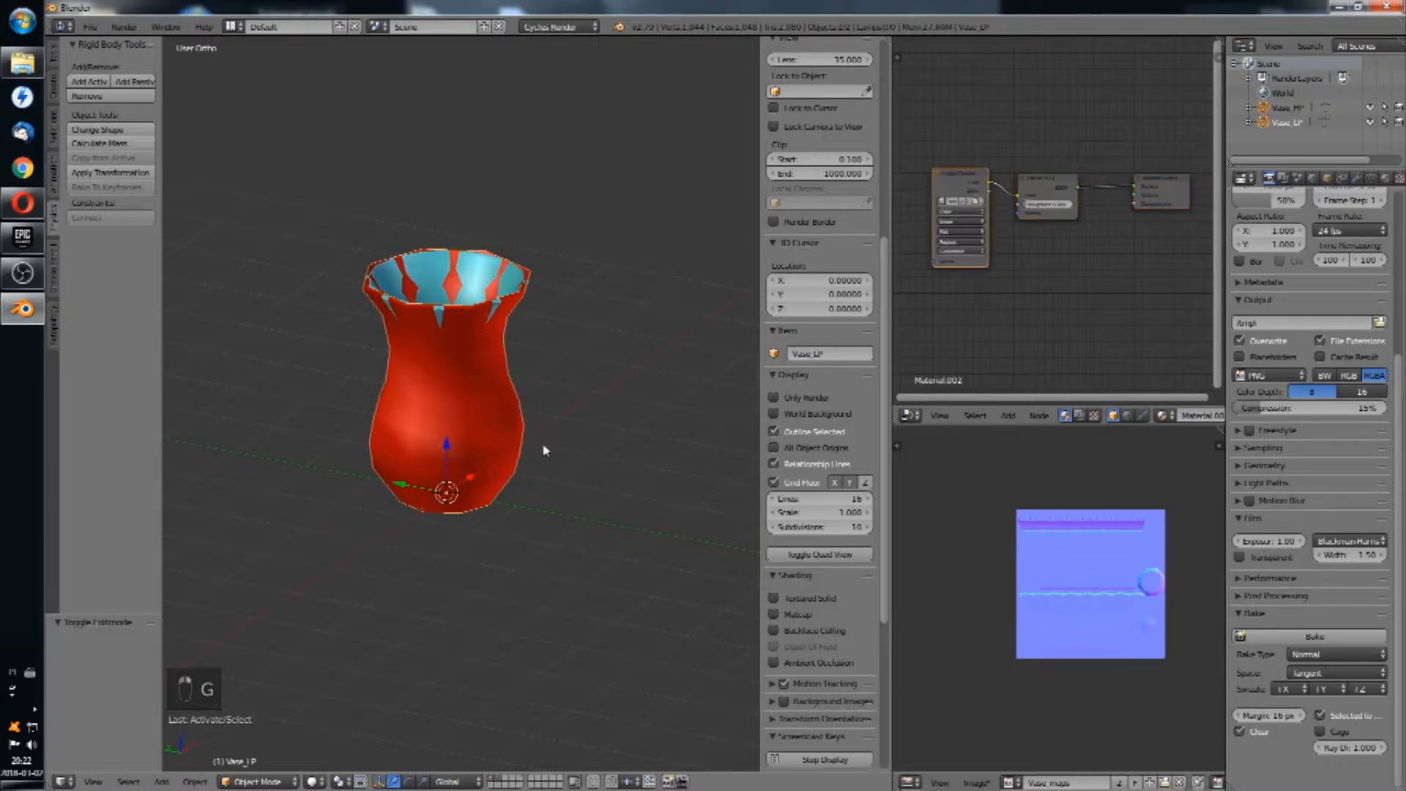
key("g")
right_click(427, 421)
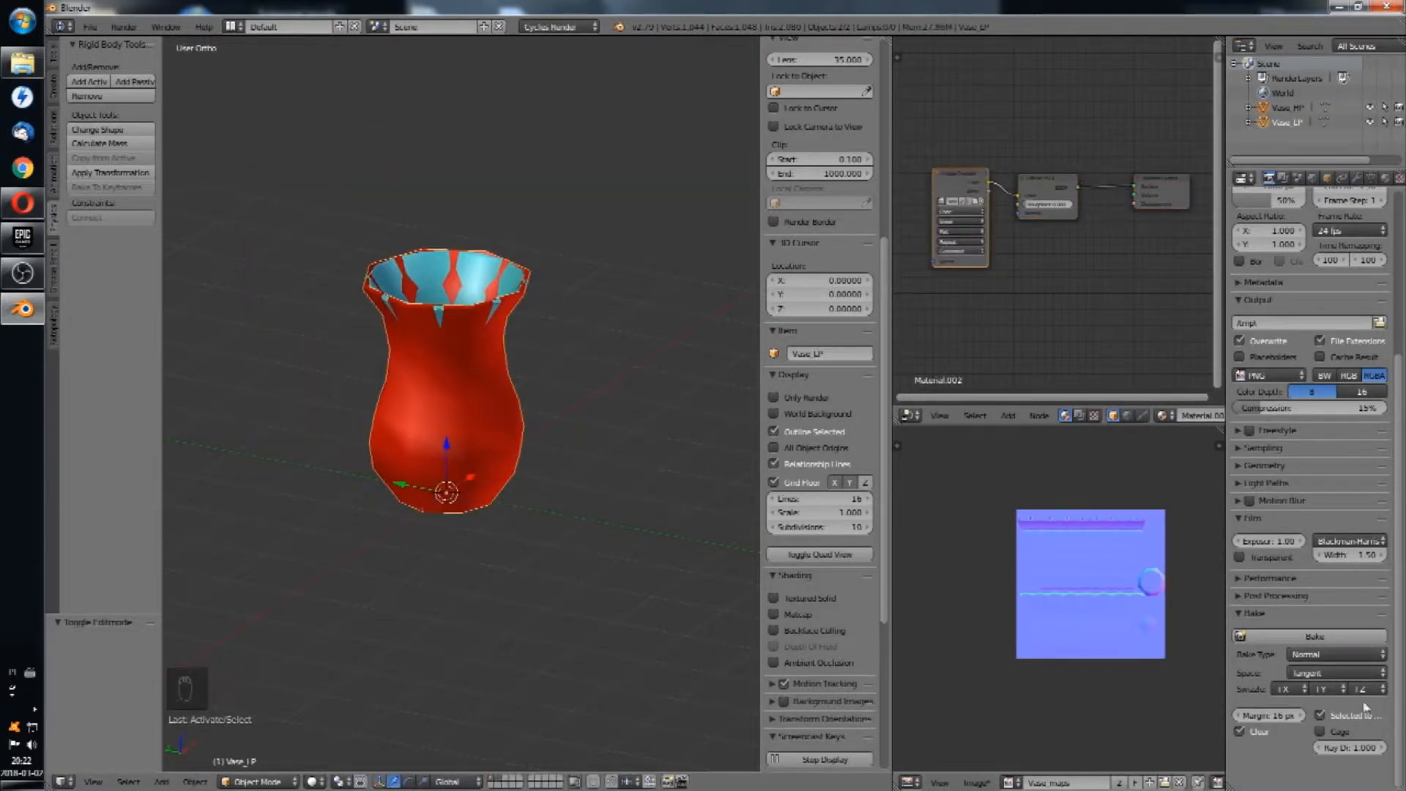
Step: Set the bake type to Ambient Occlusion
left_click(1338, 655)
left_click(1362, 621)
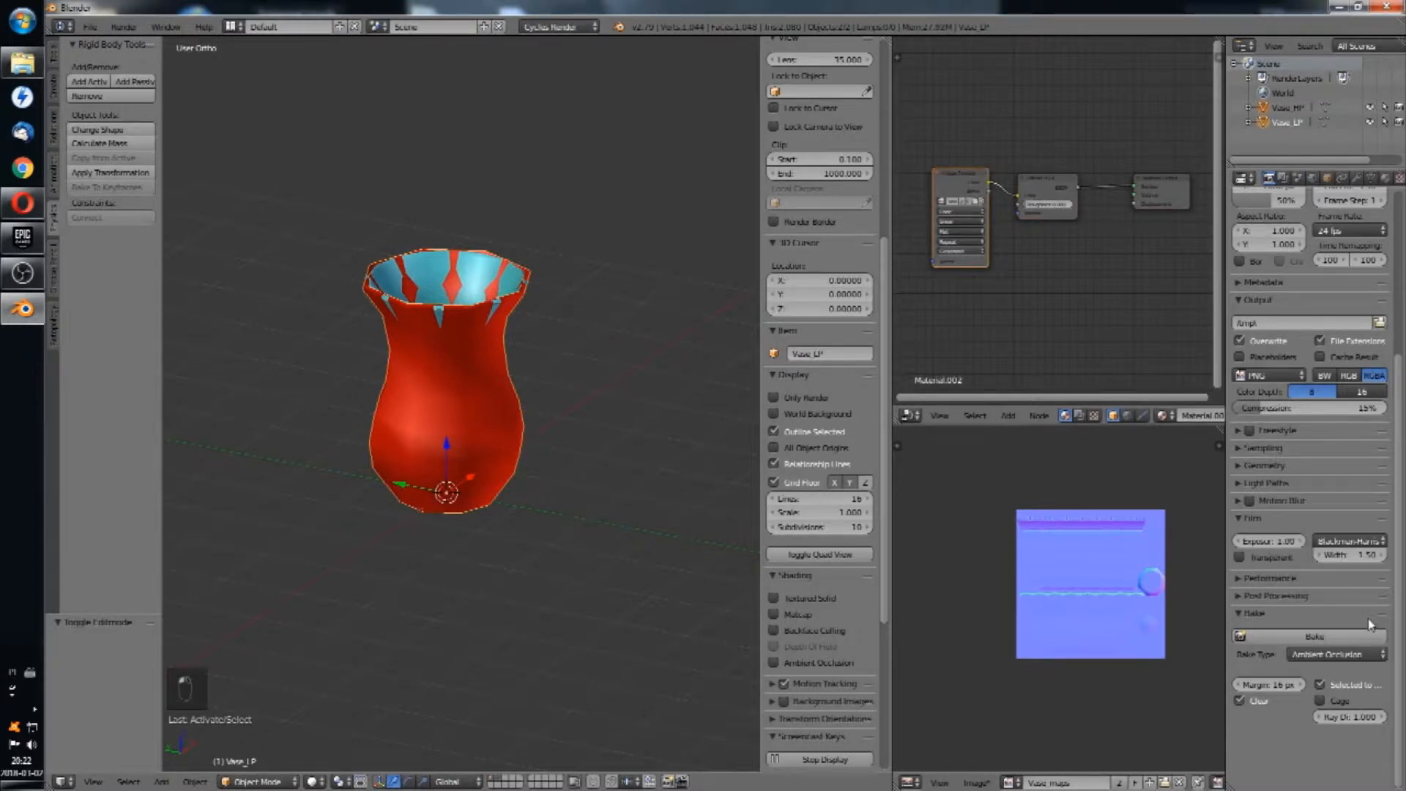
Step: Start saving the baked normal map as an image and create a Tutorial folder on the Desktop for it
left_click(976, 782)
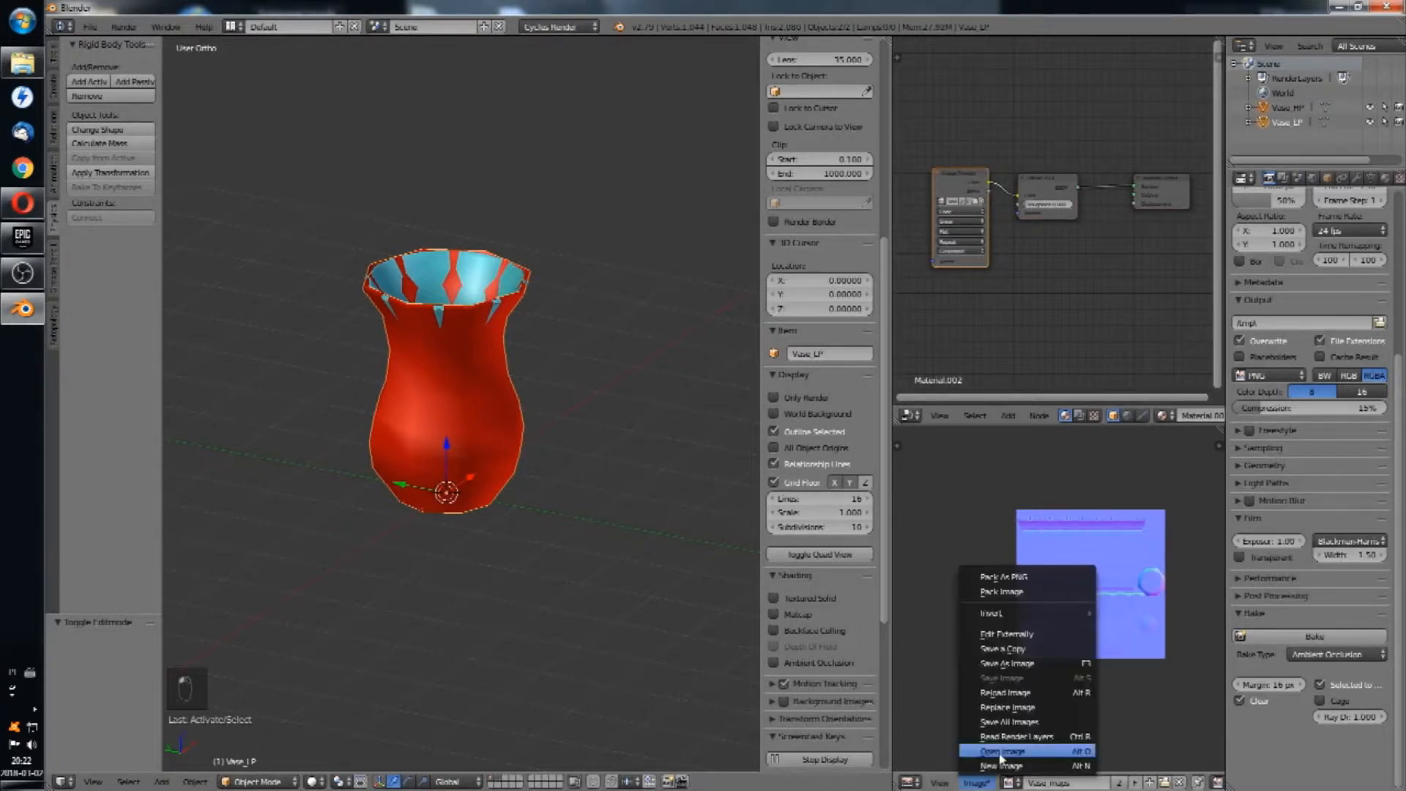
left_click(1040, 665)
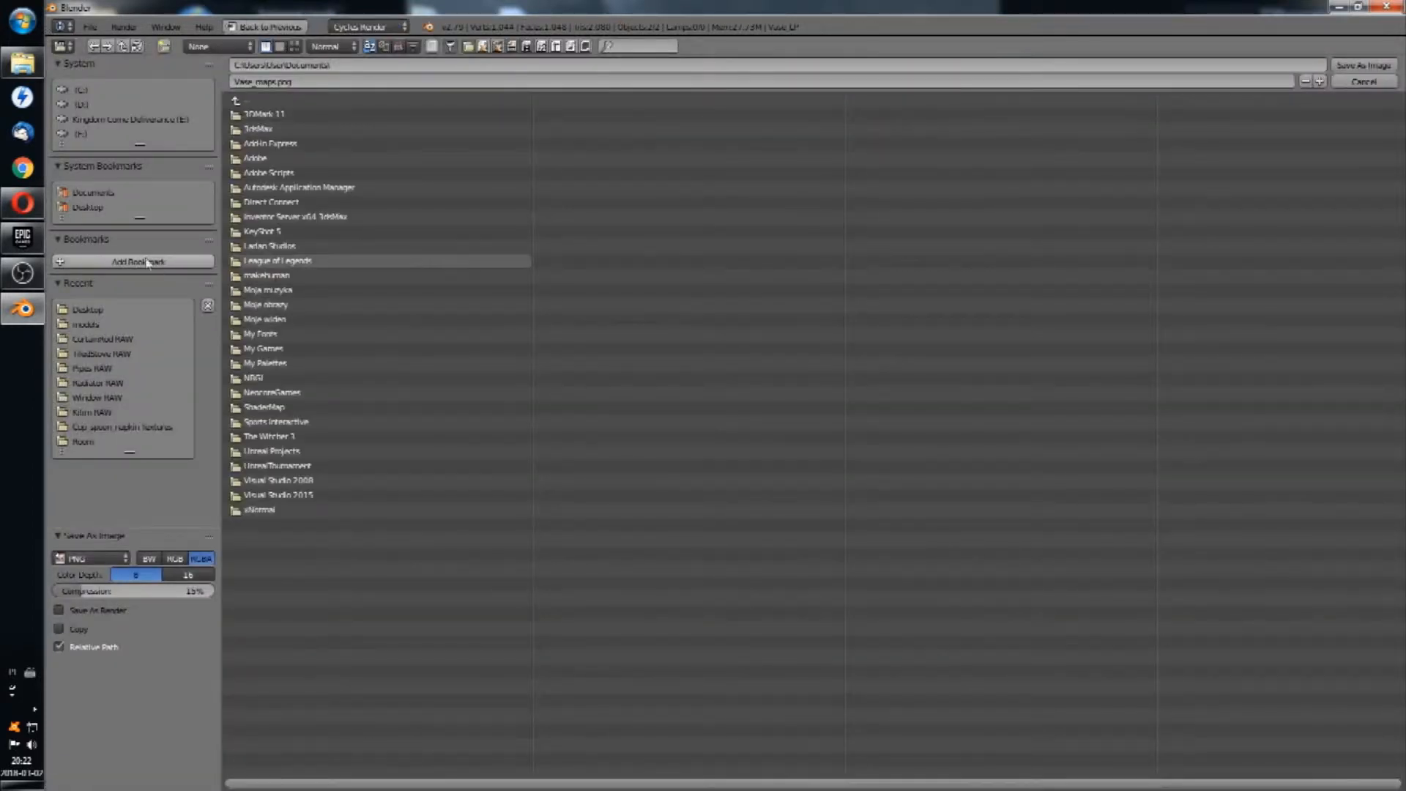
left_click(88, 309)
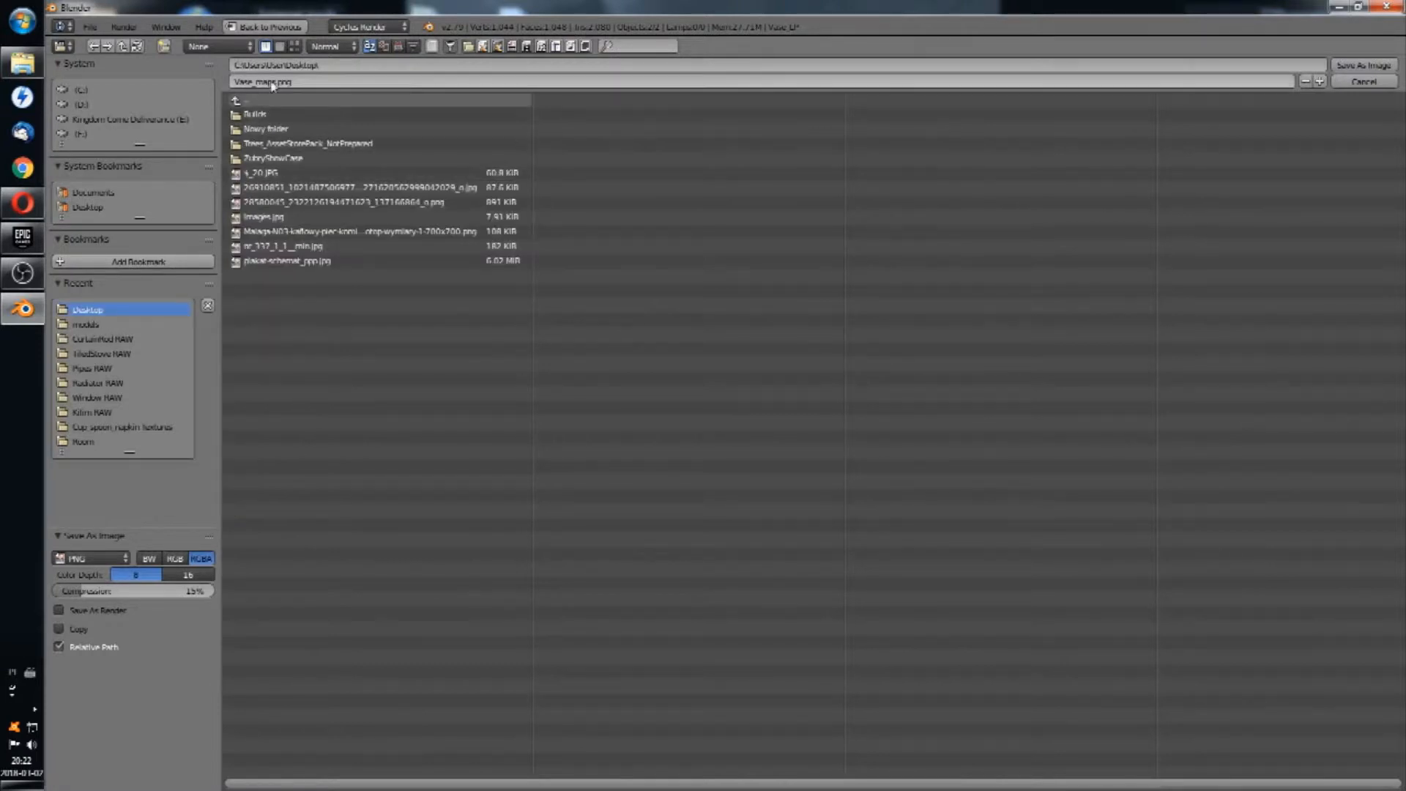
left_click(163, 45)
left_click(166, 44)
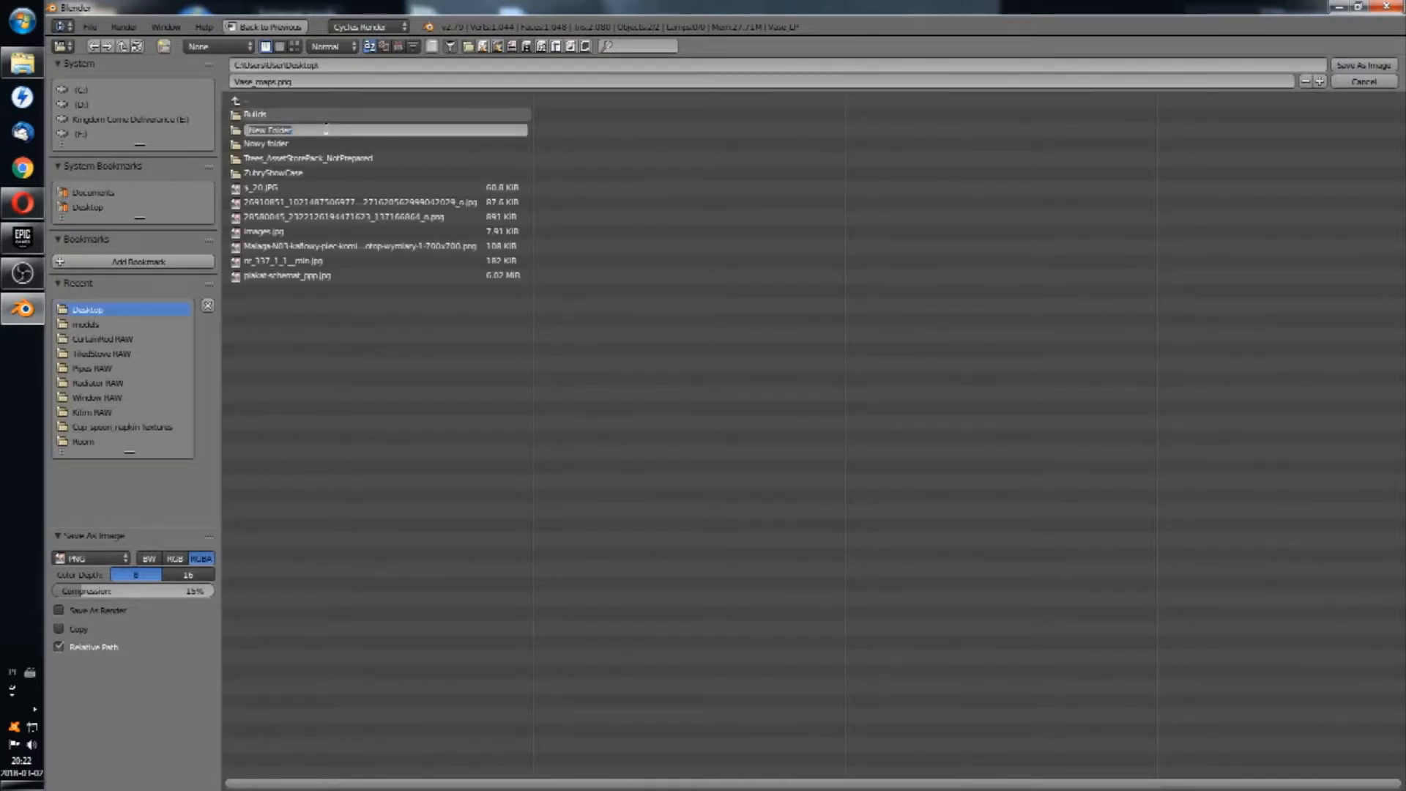
type("Tree")
key("Return")
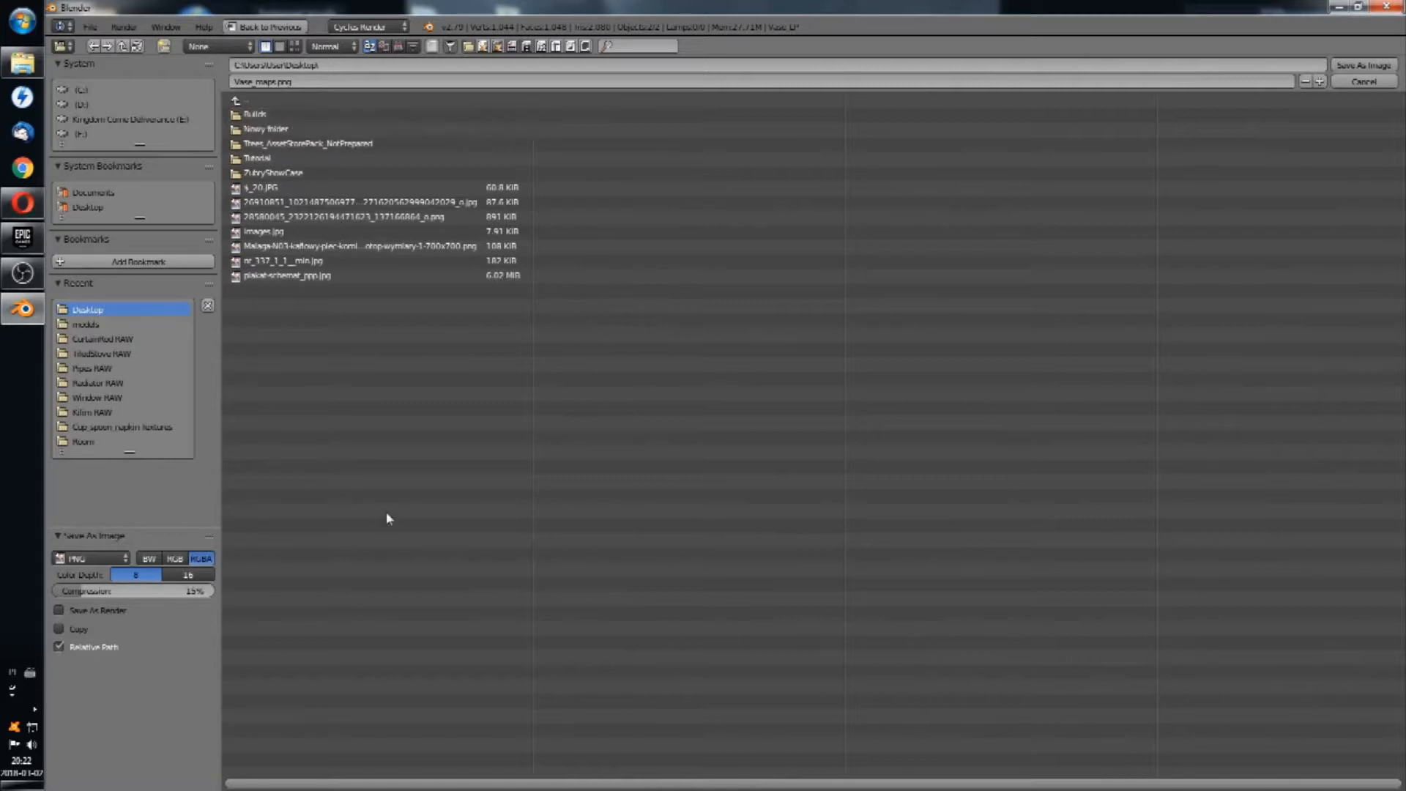
left_click(292, 172)
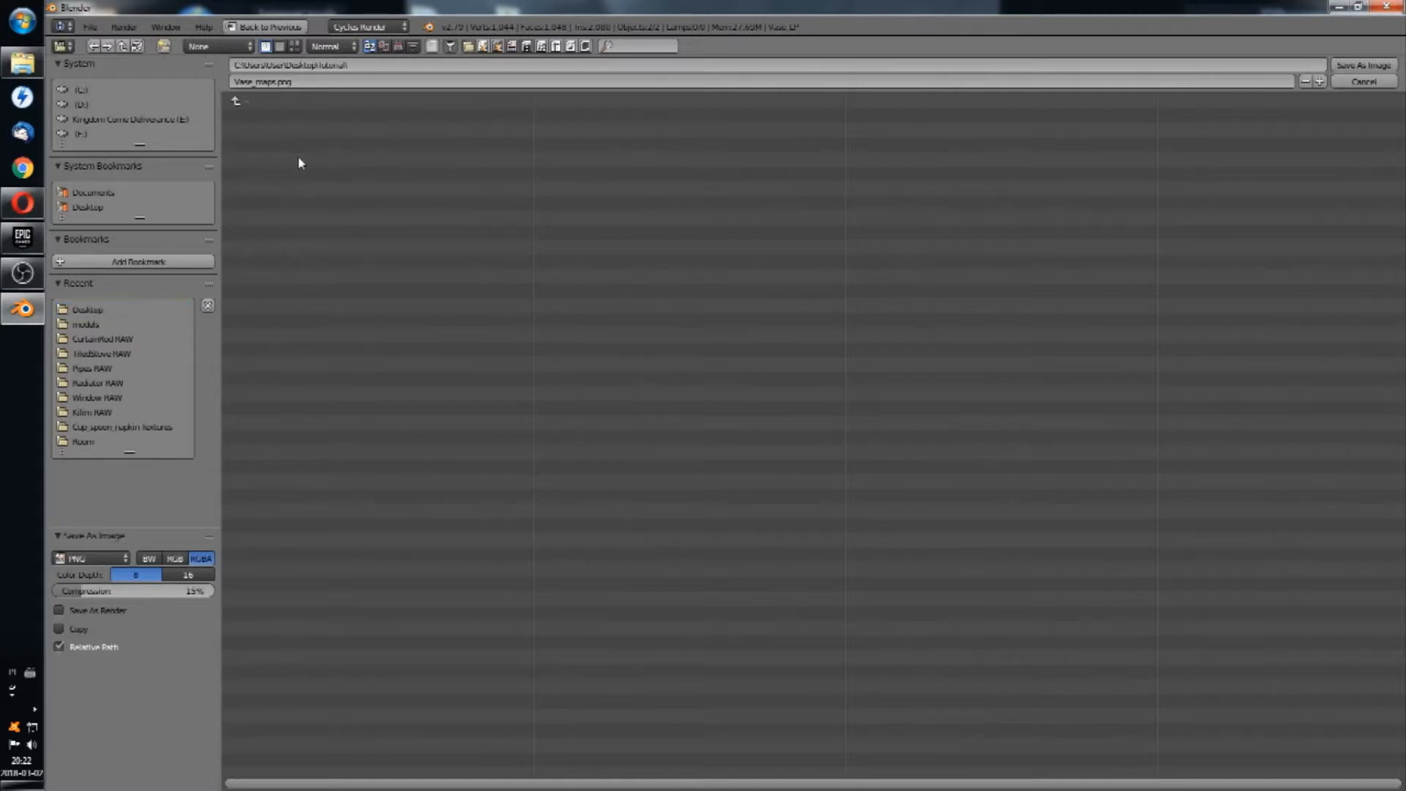
Step: Name the normal map image Vase_Normal.png and save it in the Tutorial folder
left_click(271, 79)
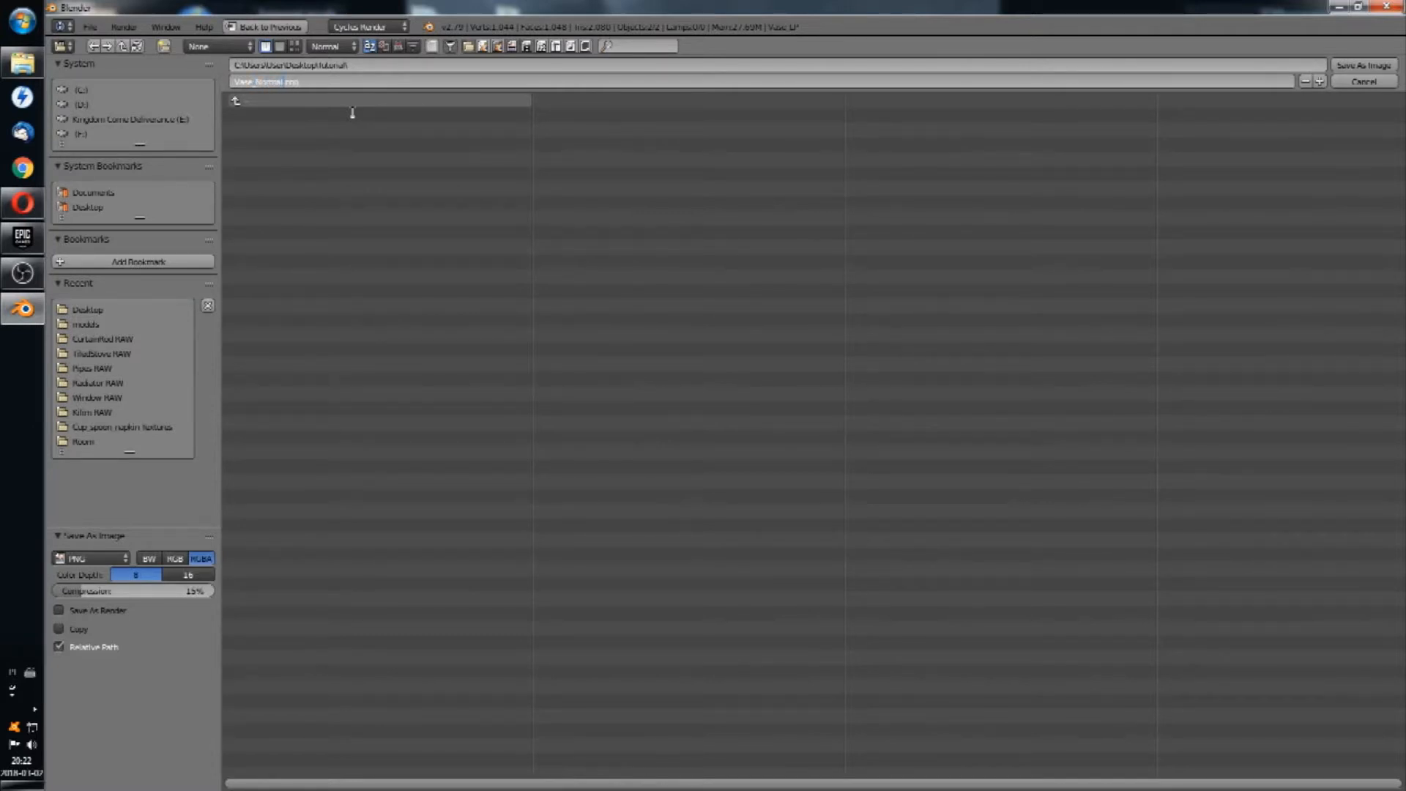
left_click(442, 398)
left_click(1363, 65)
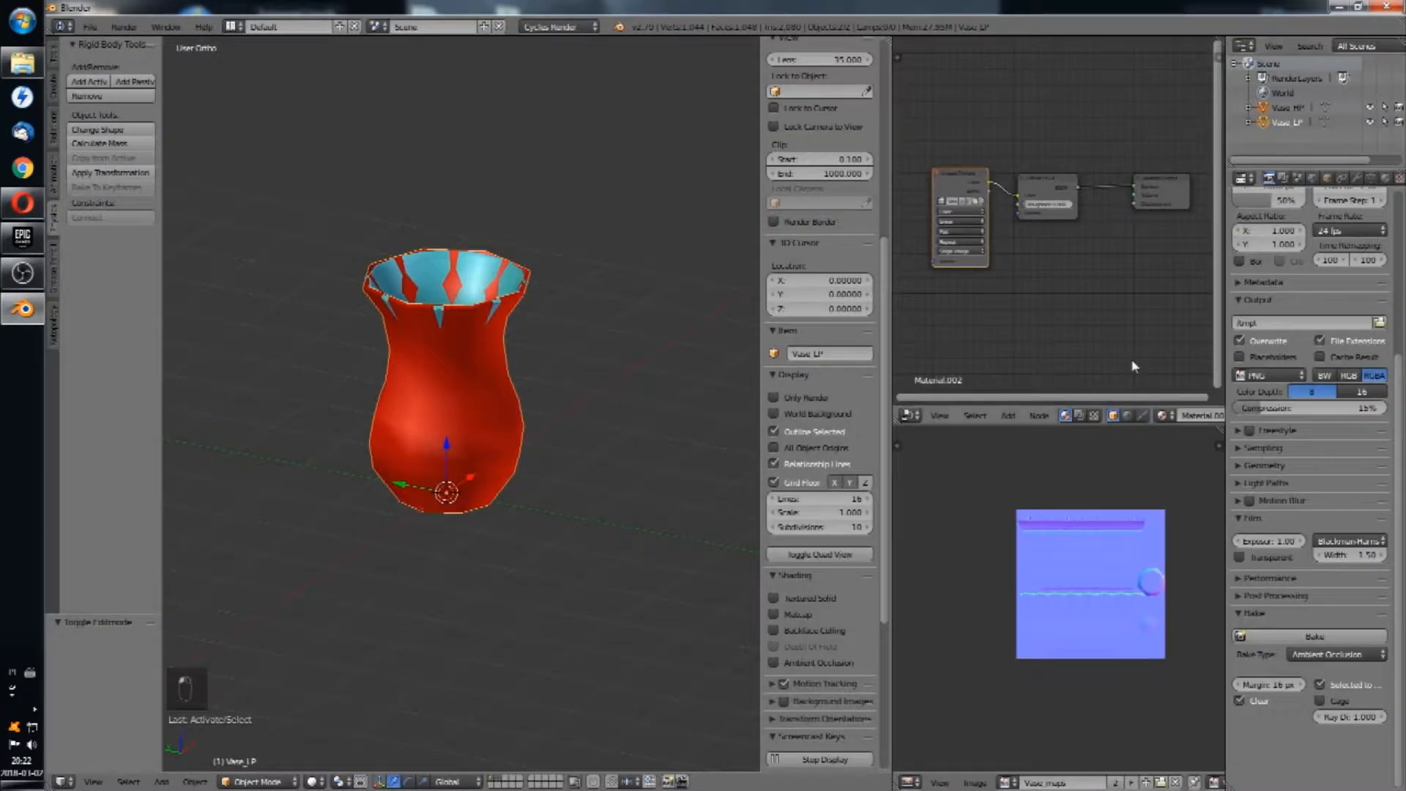
Step: Bake the ambient occlusion map onto the low-poly vase
left_click(1349, 655)
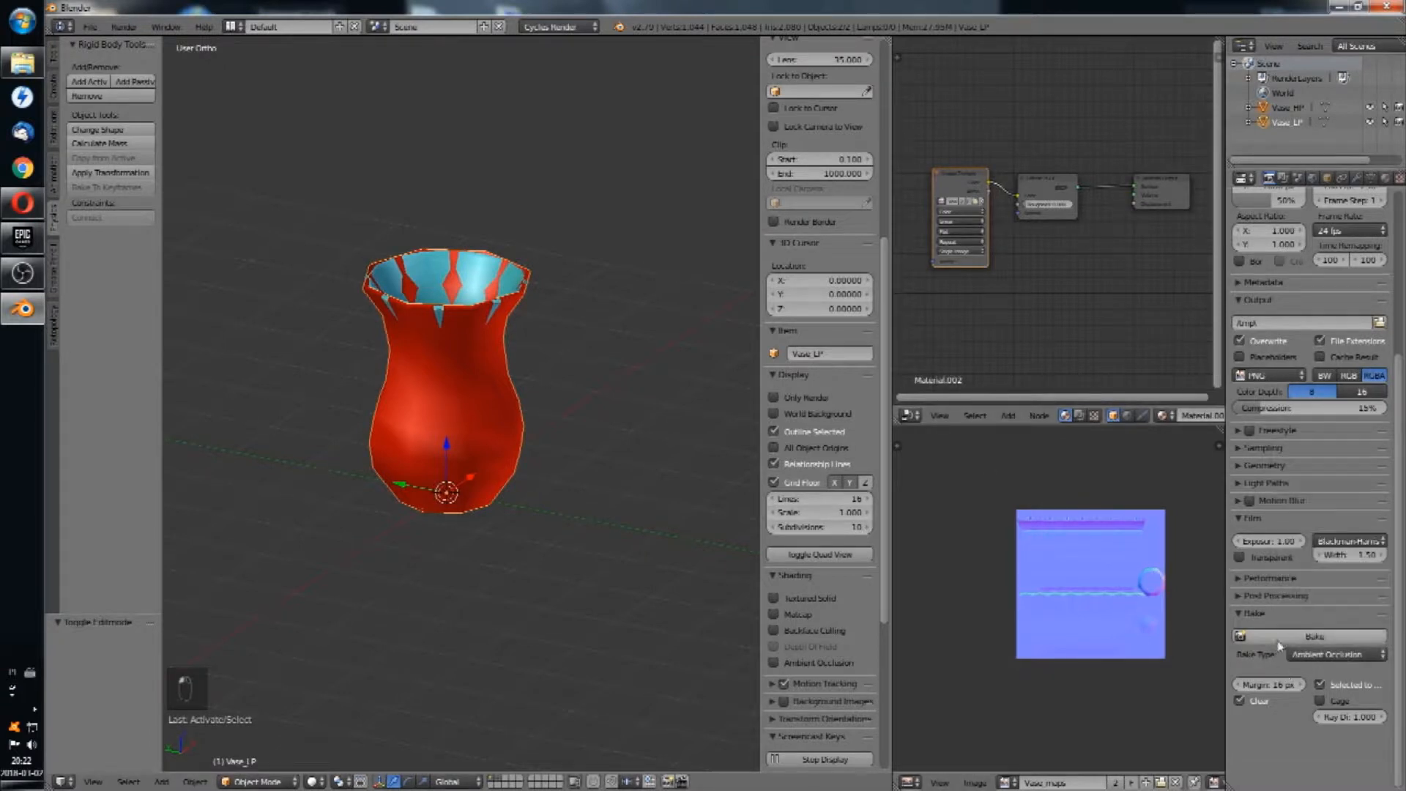
left_click(1283, 639)
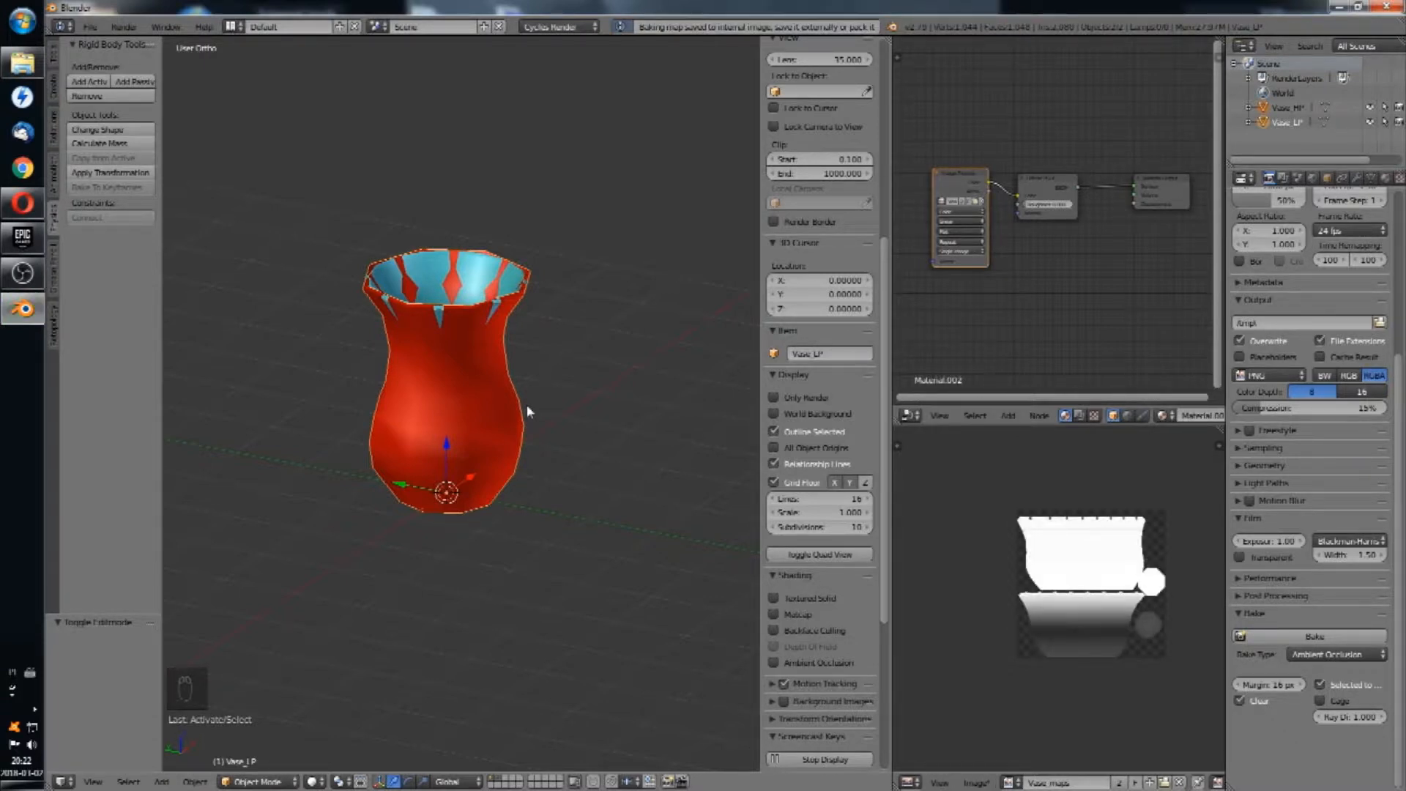
Step: Enable nodes for the world surface and set the background color to white
left_click(1326, 180)
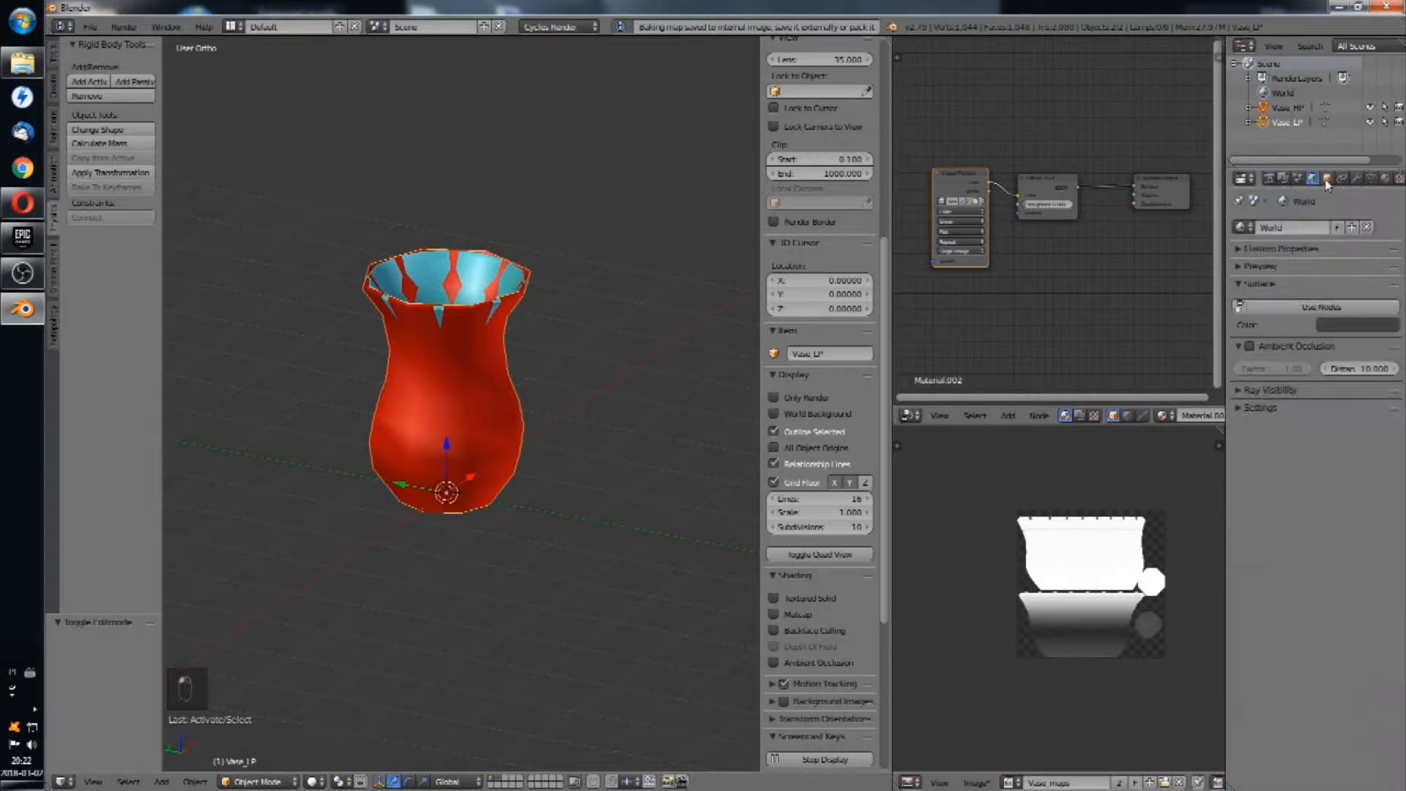
left_click(1327, 307)
left_click(1330, 335)
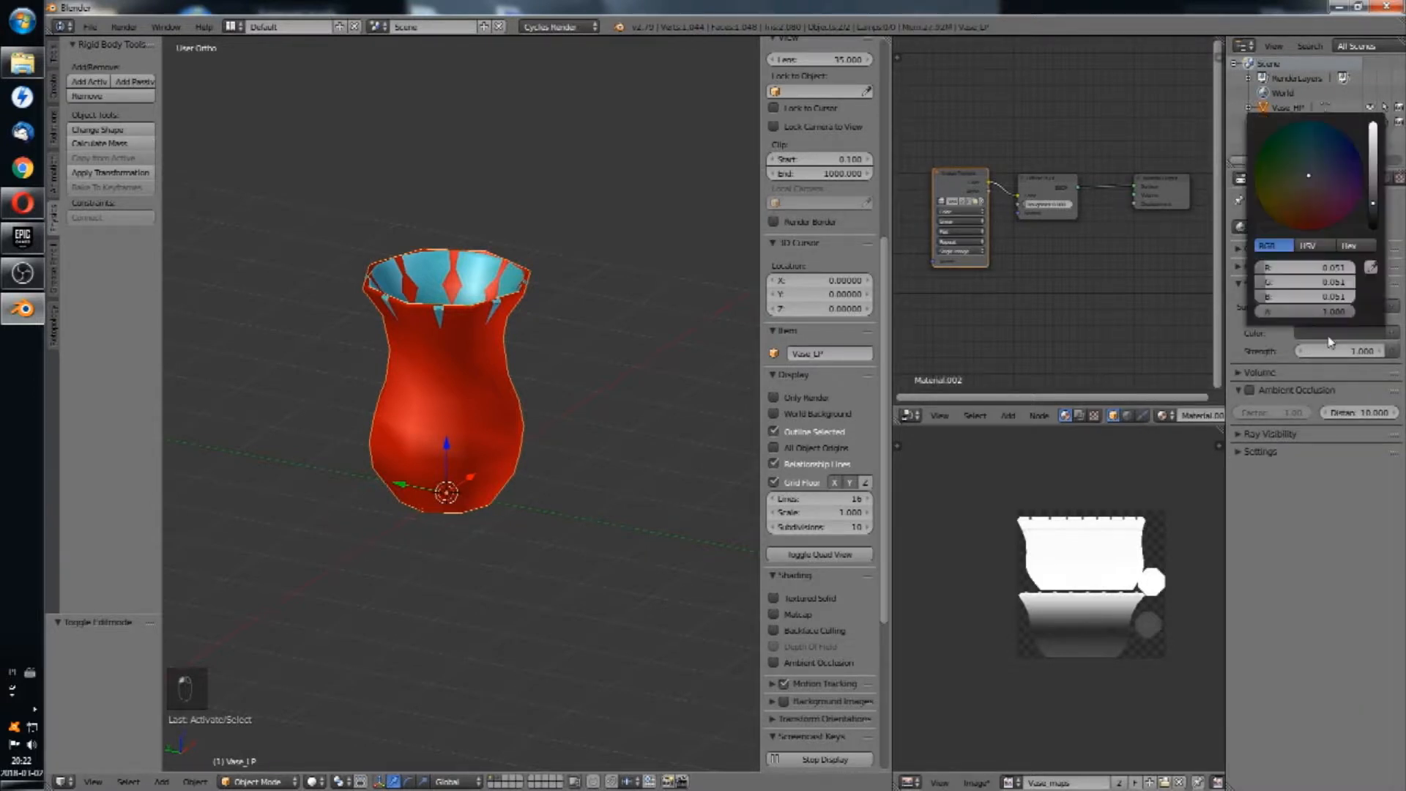
left_click_drag(1376, 206, 1374, 126)
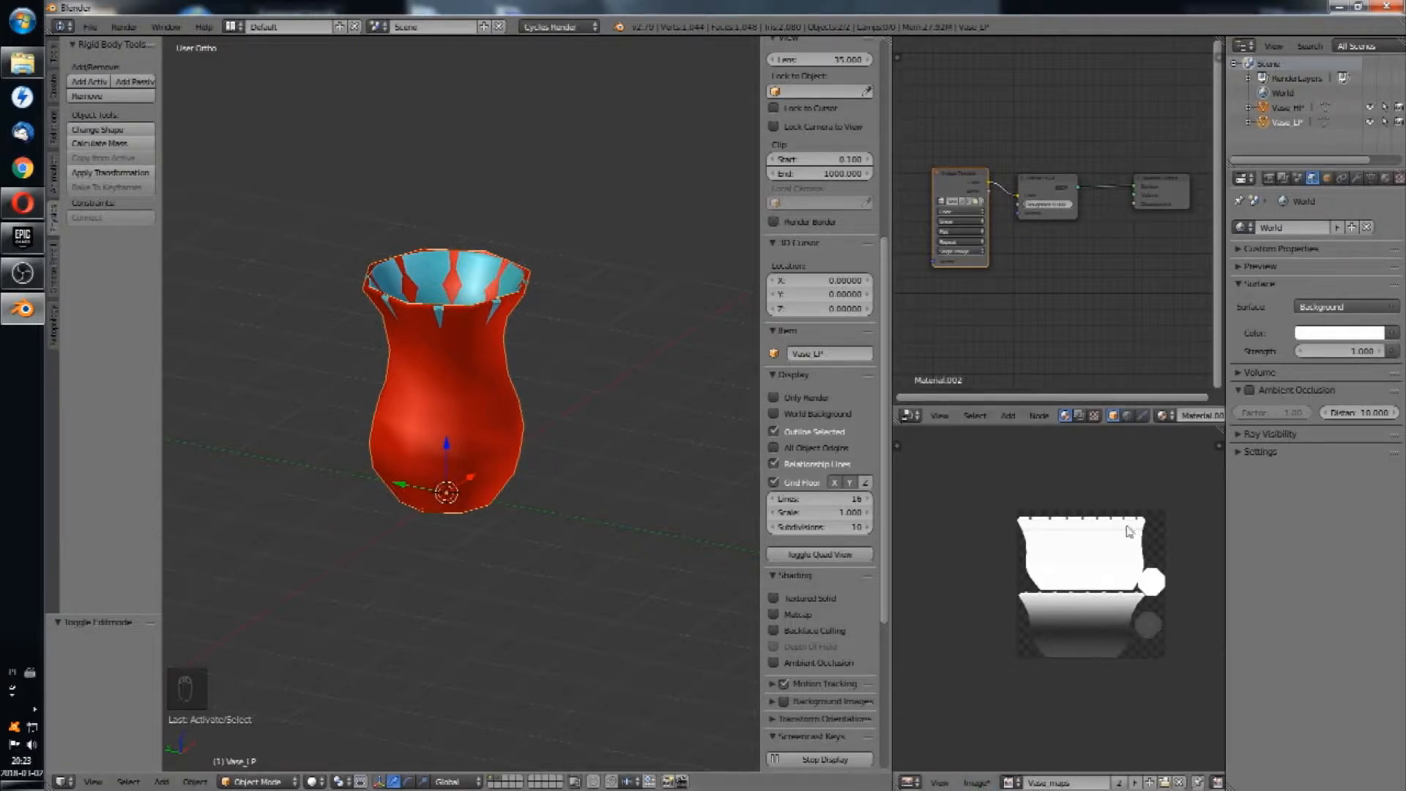
Step: Save the baked ambient occlusion map as Vase_AO.png in the Tutorial folder
left_click(976, 782)
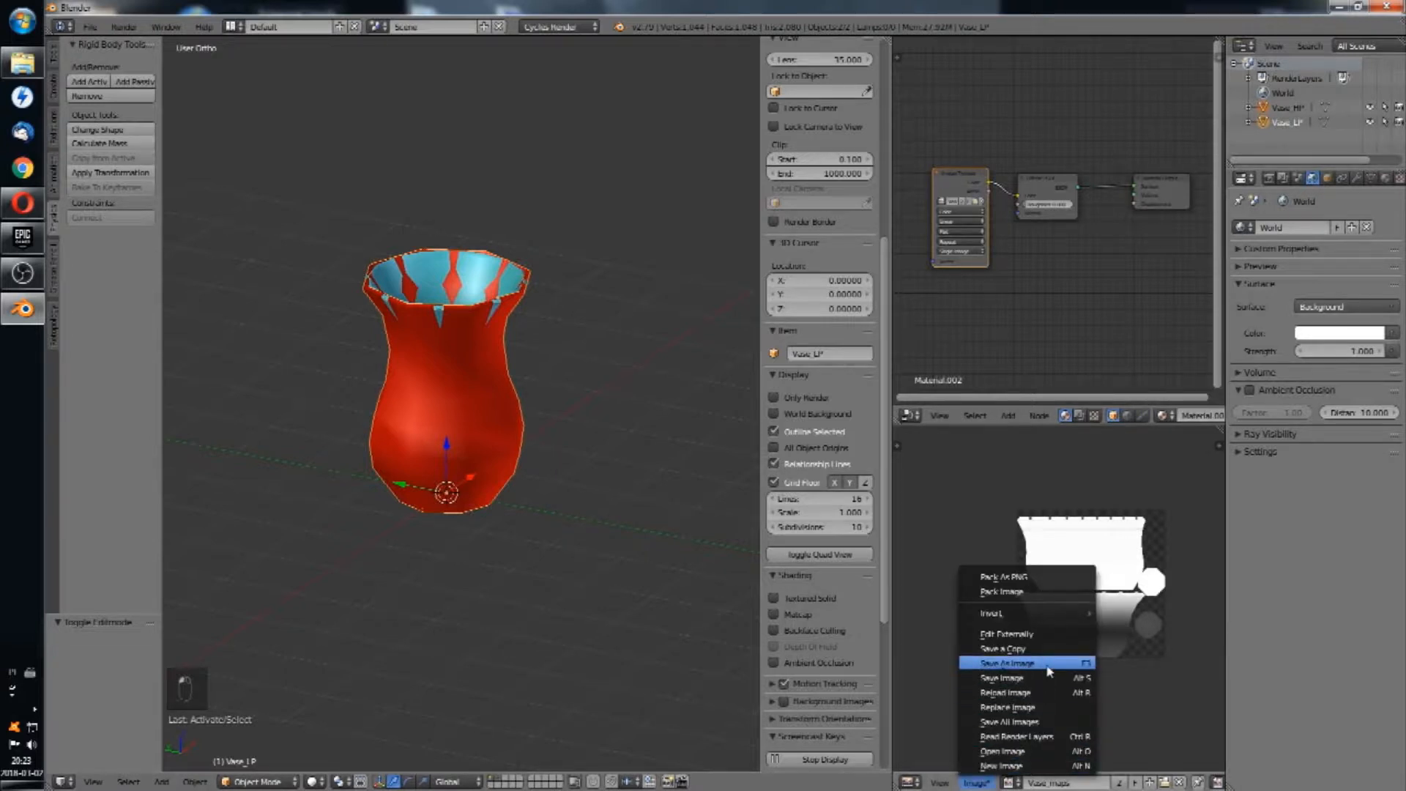
left_click(1007, 663)
left_click(290, 115)
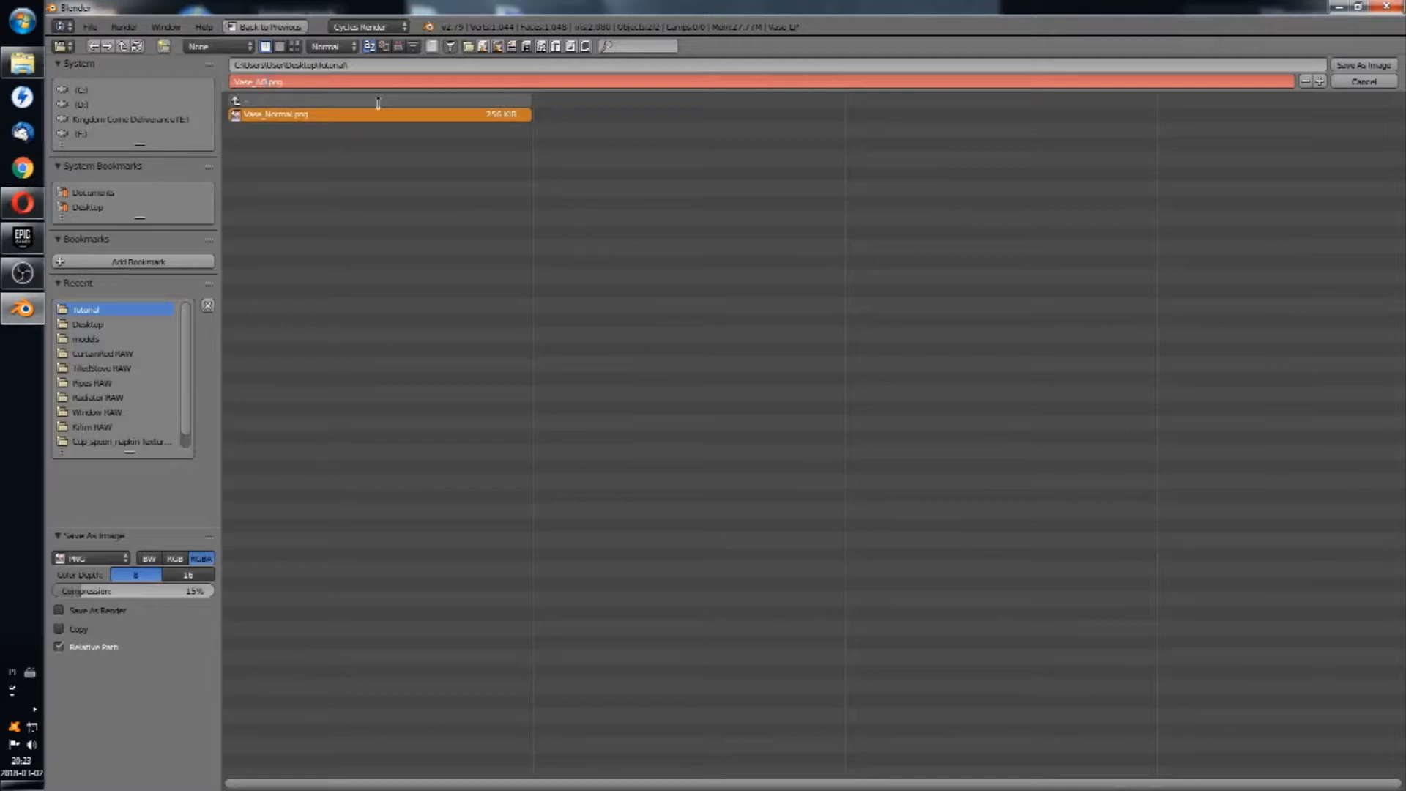
key("Return")
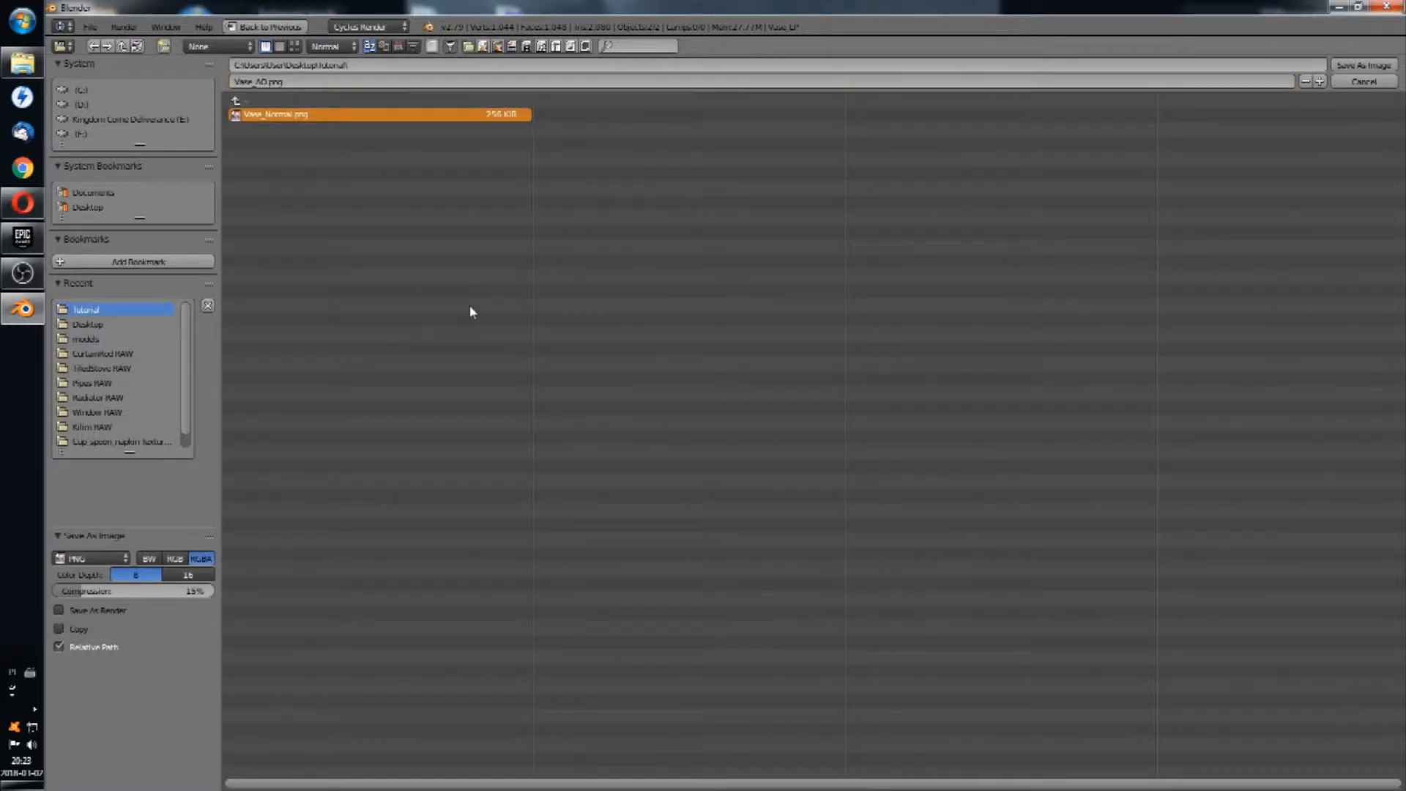
left_click(1364, 65)
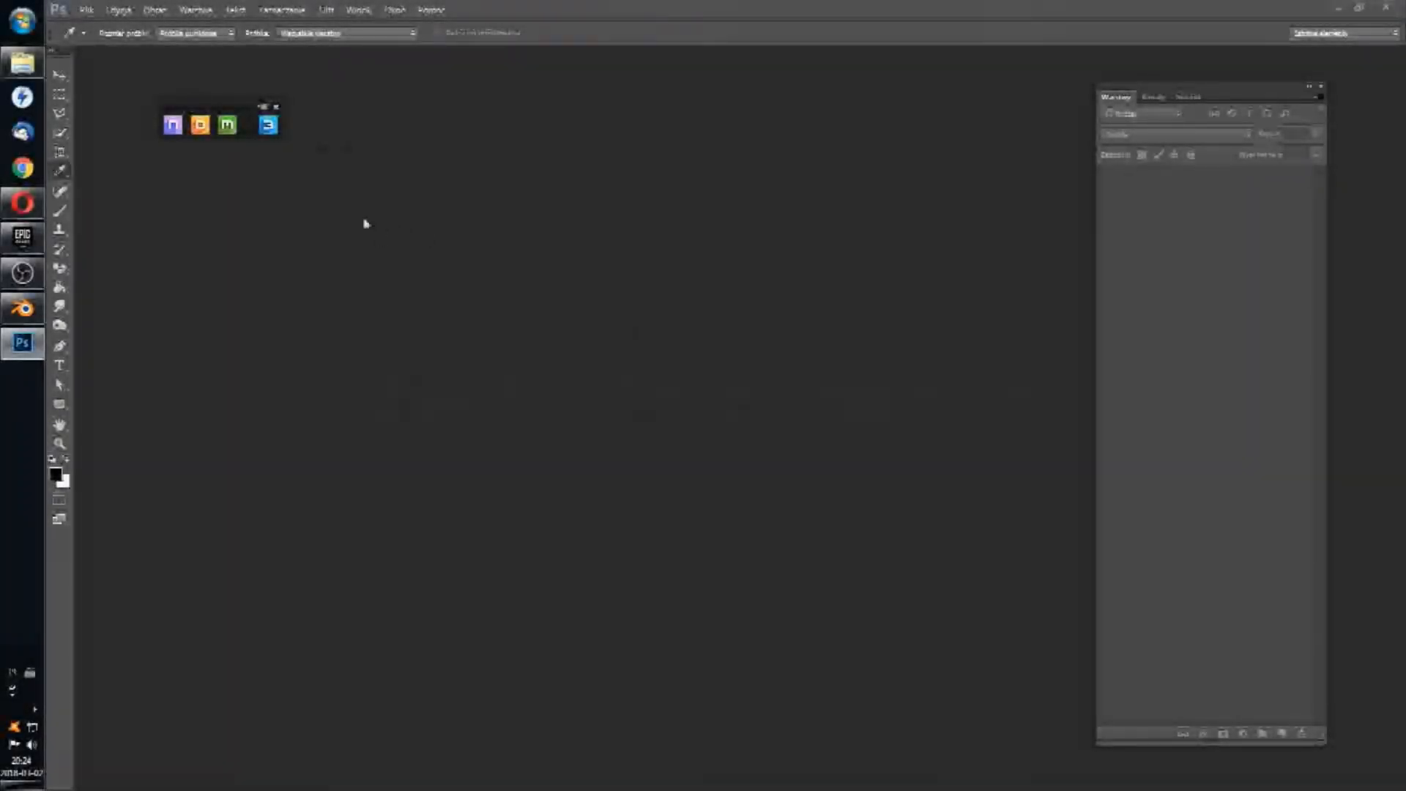
Step: Reposition the floating Quixel toolbar in the corner of the workspace beside the tool strip
left_click_drag(214, 117, 144, 86)
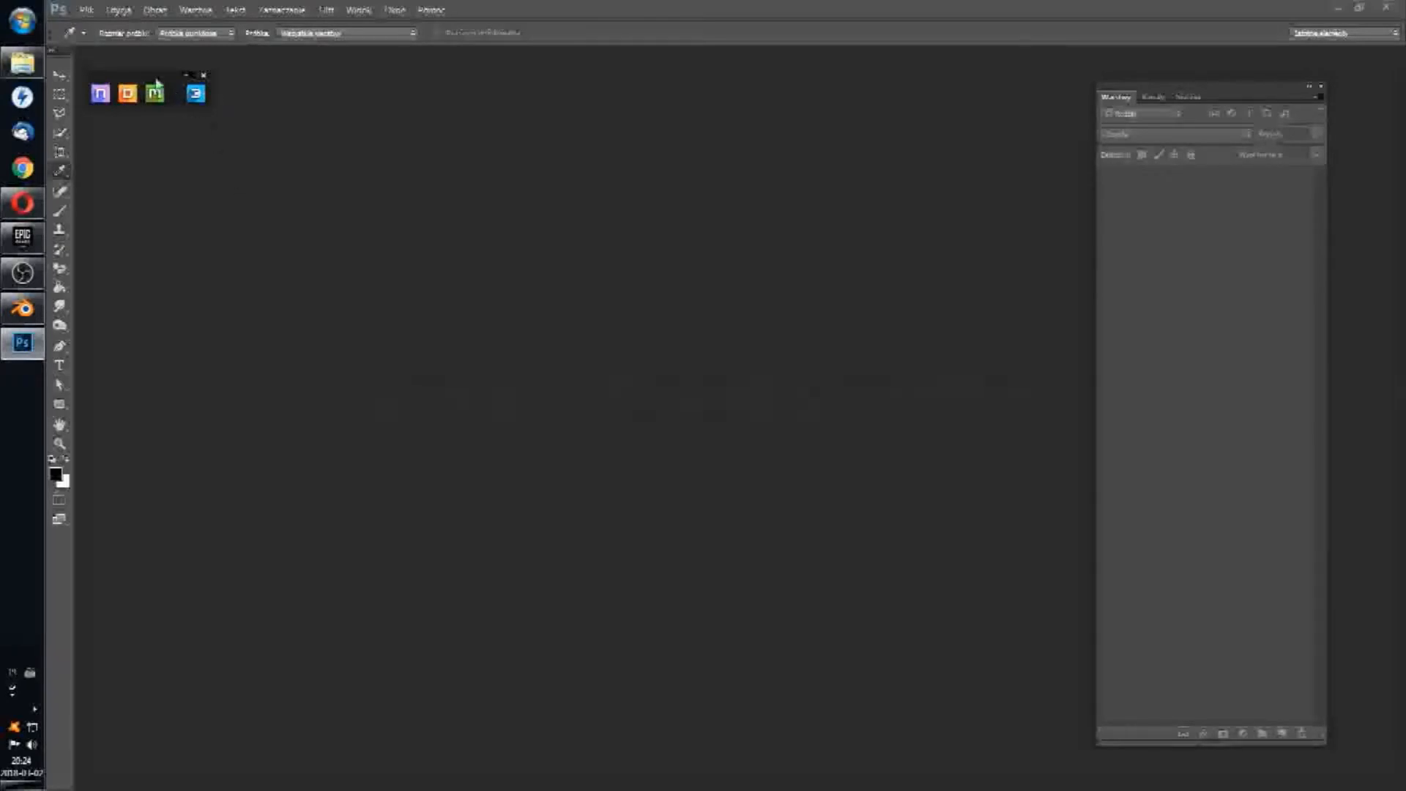
left_click_drag(155, 78, 152, 60)
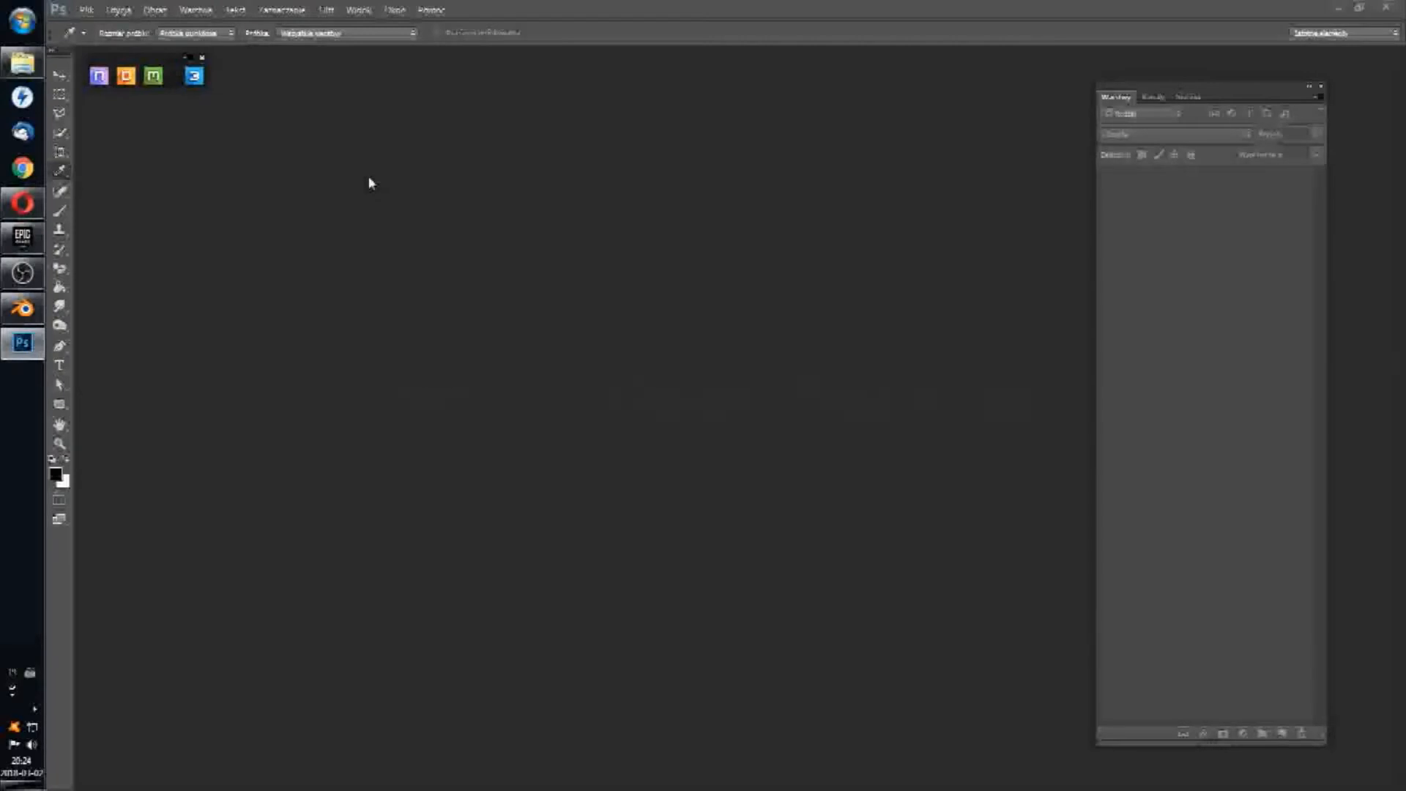
Step: Switch to Blender and display only the layer that holds the low-poly vase
left_click(22, 308)
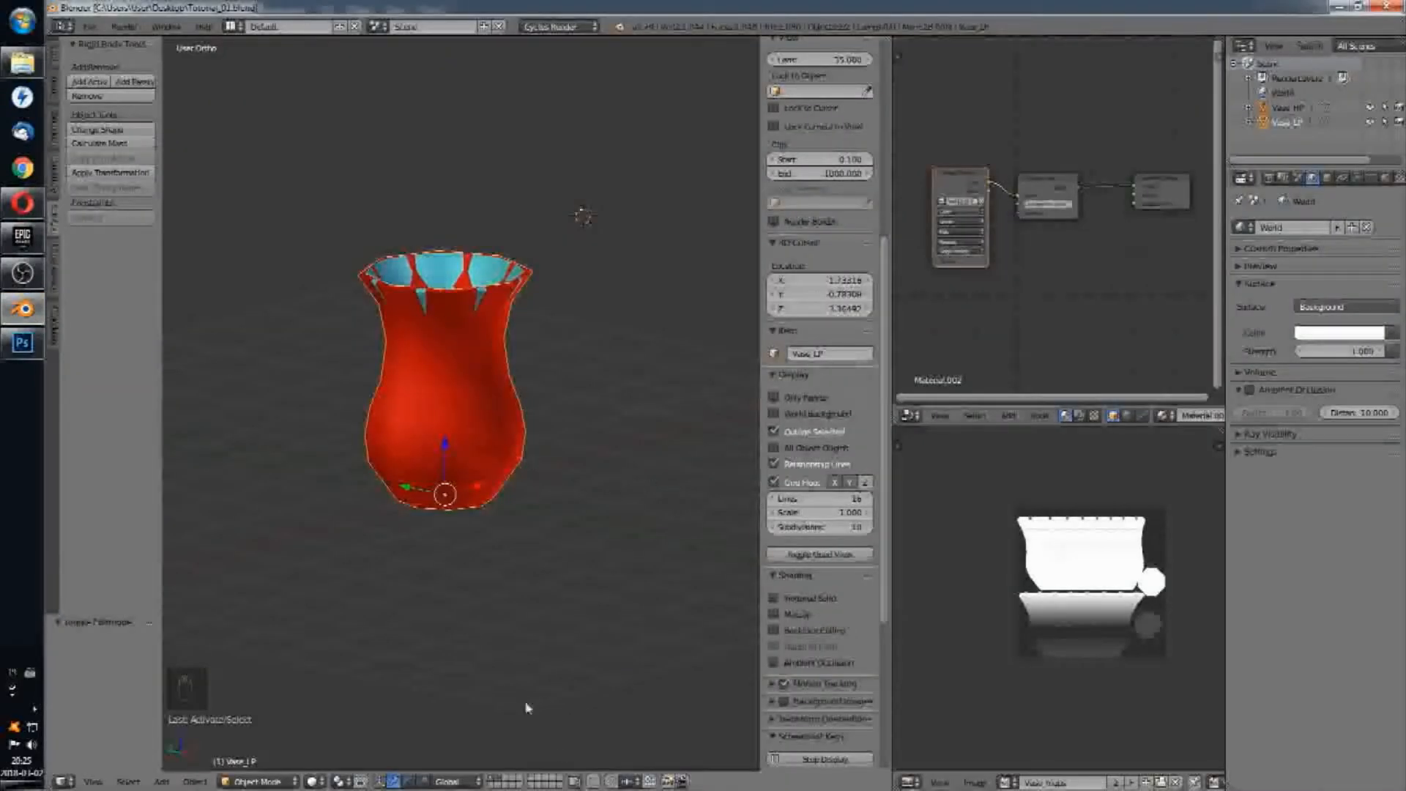
left_click(495, 779)
key("g")
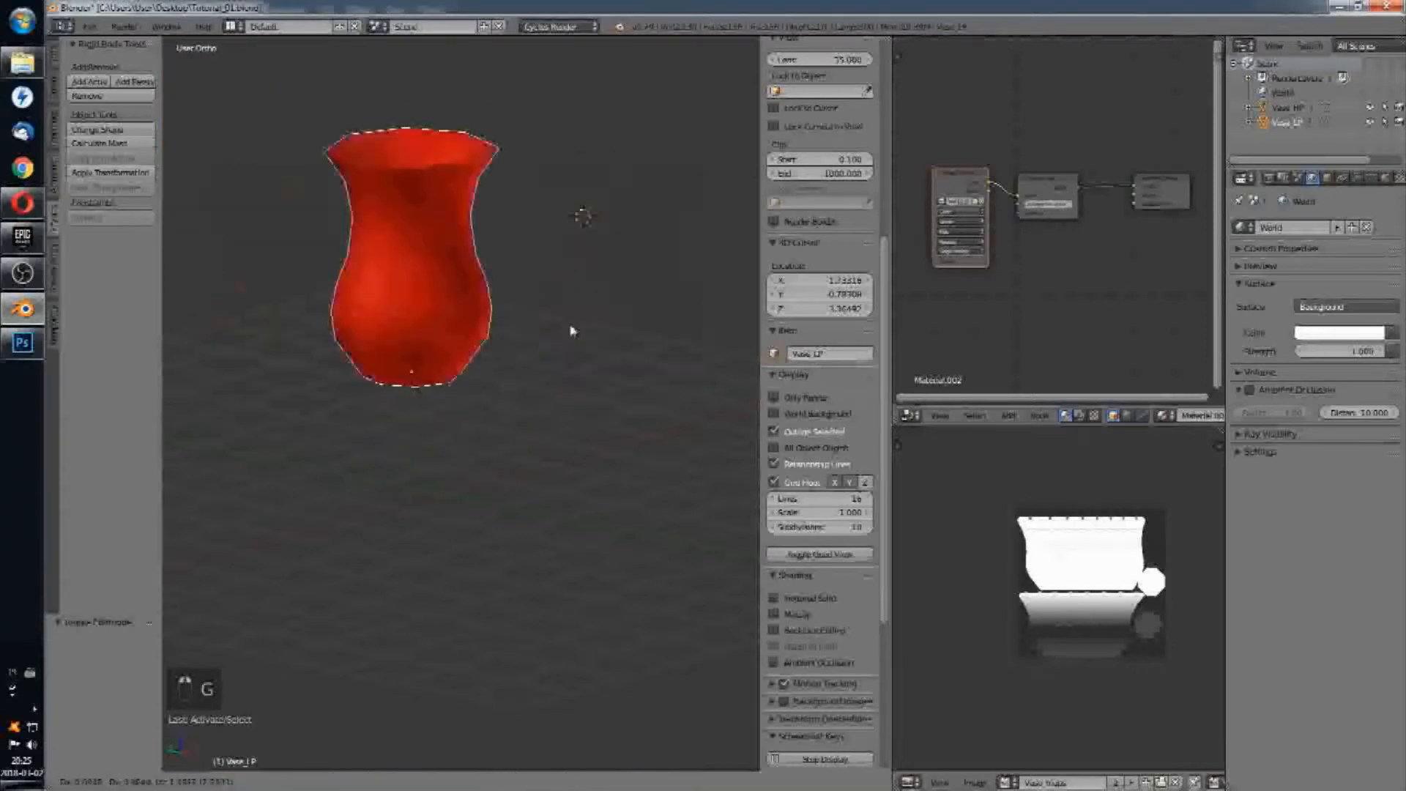
right_click(630, 324)
Step: Start an OBJ export of the low-poly vase and review the export options
left_click(90, 27)
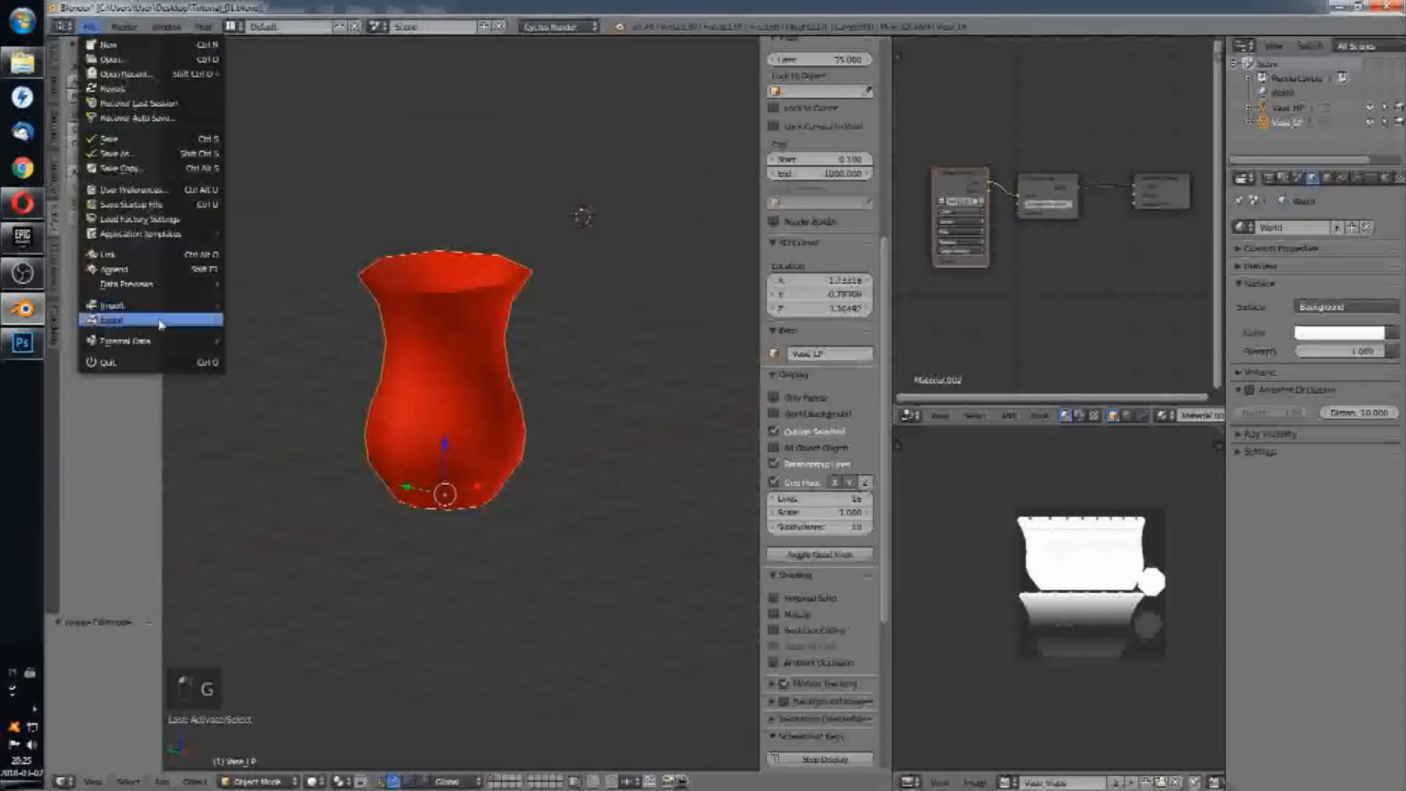
mouse_move(117, 320)
left_click(288, 405)
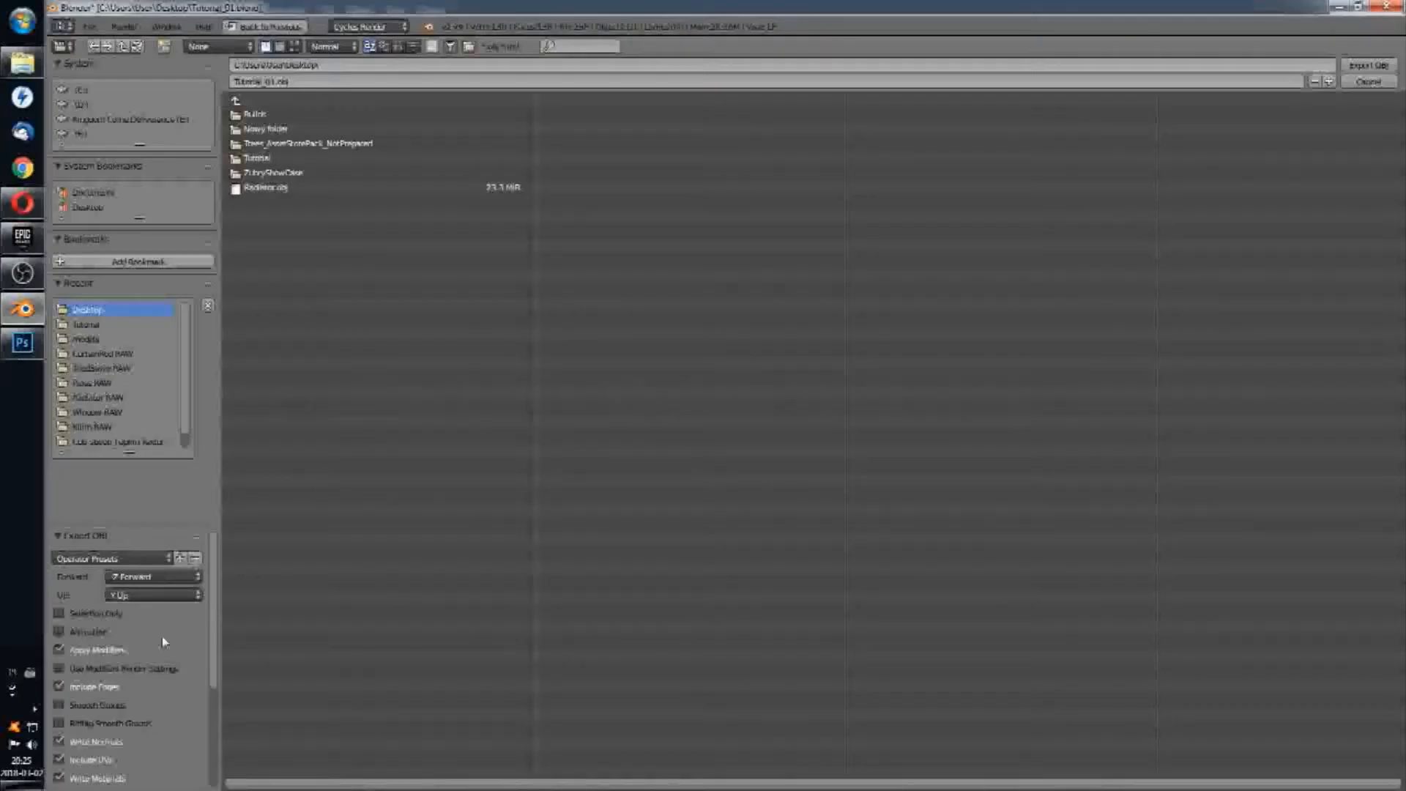
scroll(156, 629, "down", 5)
scroll(156, 630, "down", 1)
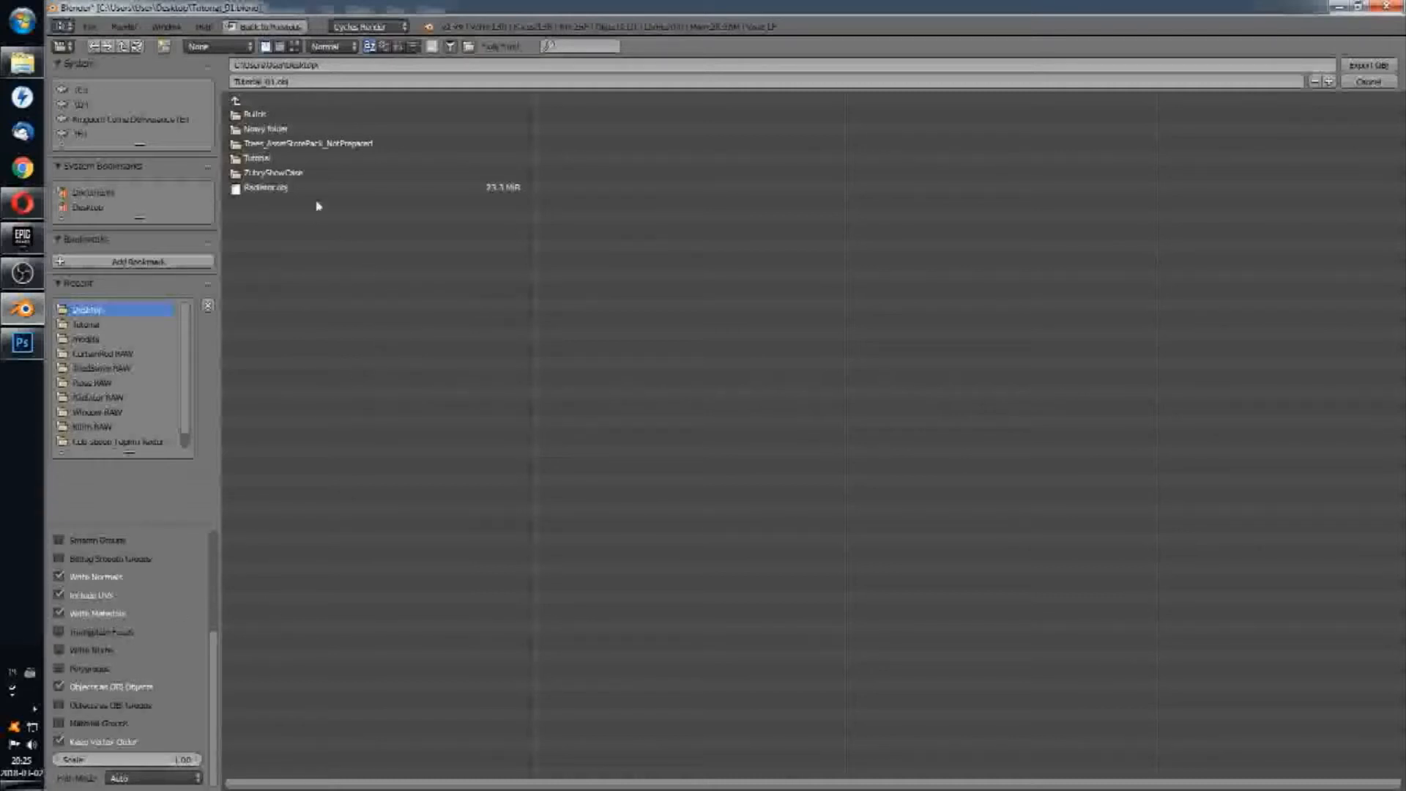
Step: Export the vase as Vase_01.obj into the Tutorial folder and save the Blender file over the existing one
left_click(303, 159)
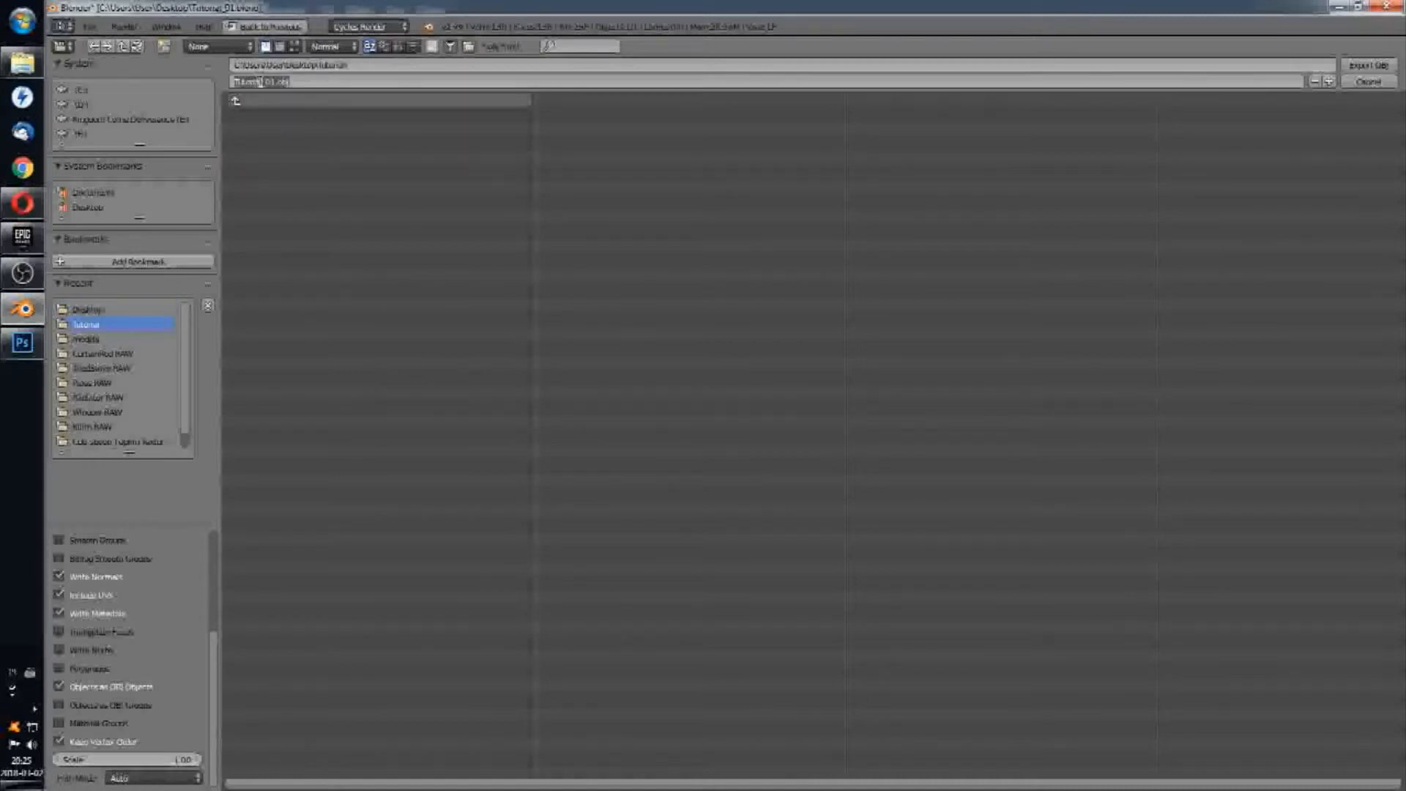
left_click_drag(275, 82, 209, 80)
type("Vase")
key("Return")
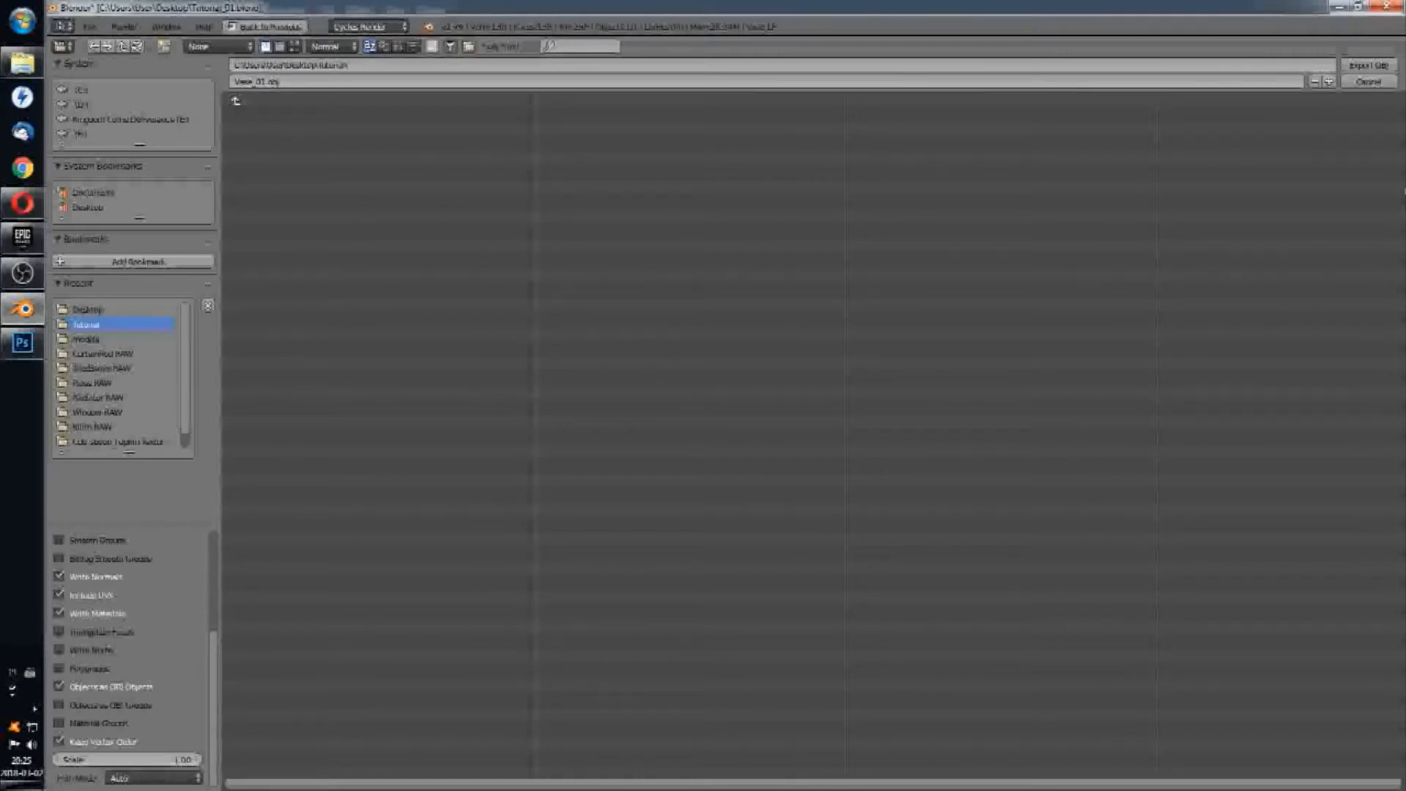
left_click(1357, 68)
key("ctrl+s")
left_click(566, 284)
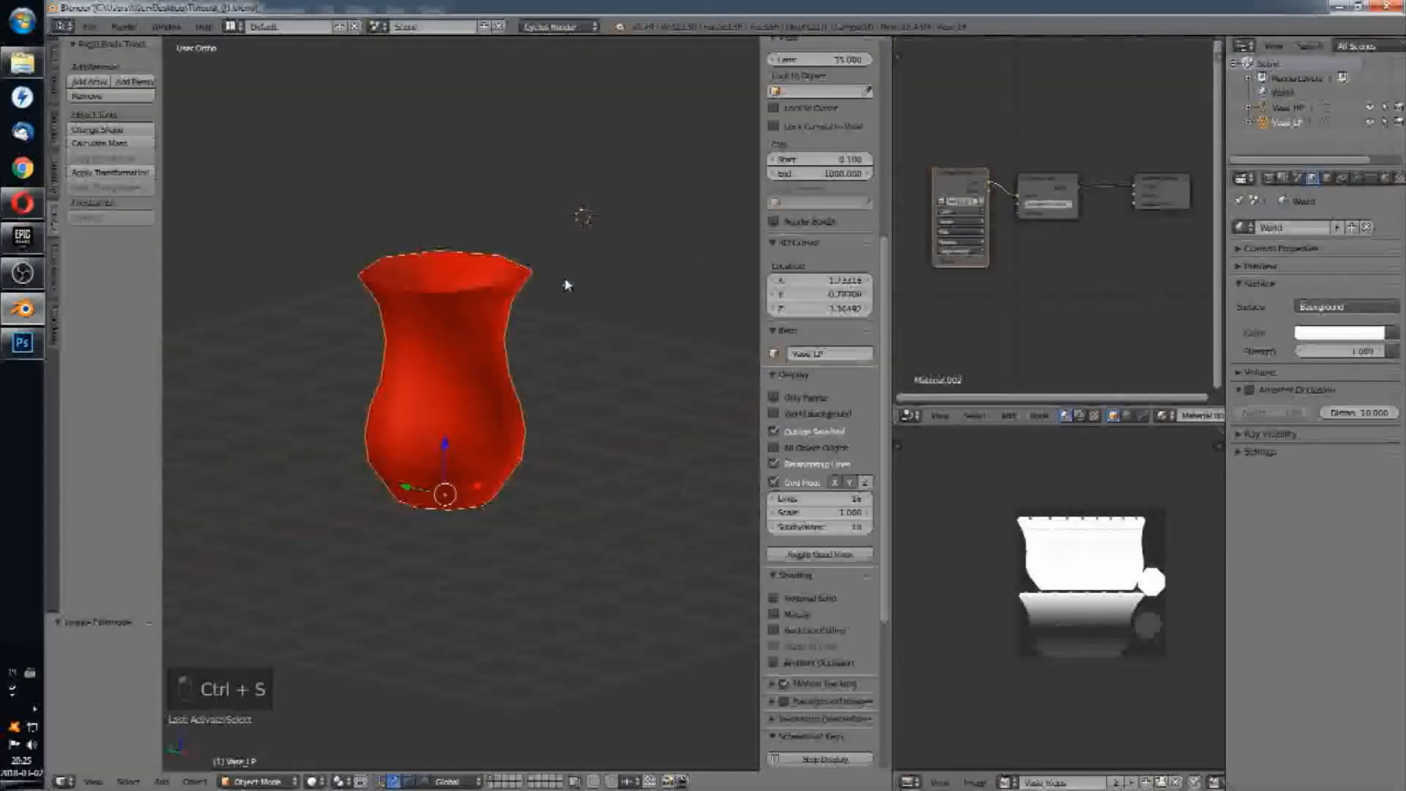
Step: Switch to Photoshop and load Vase_01 from the Tutorial folder as the Base Creator's mesh input
key("alt+Tab")
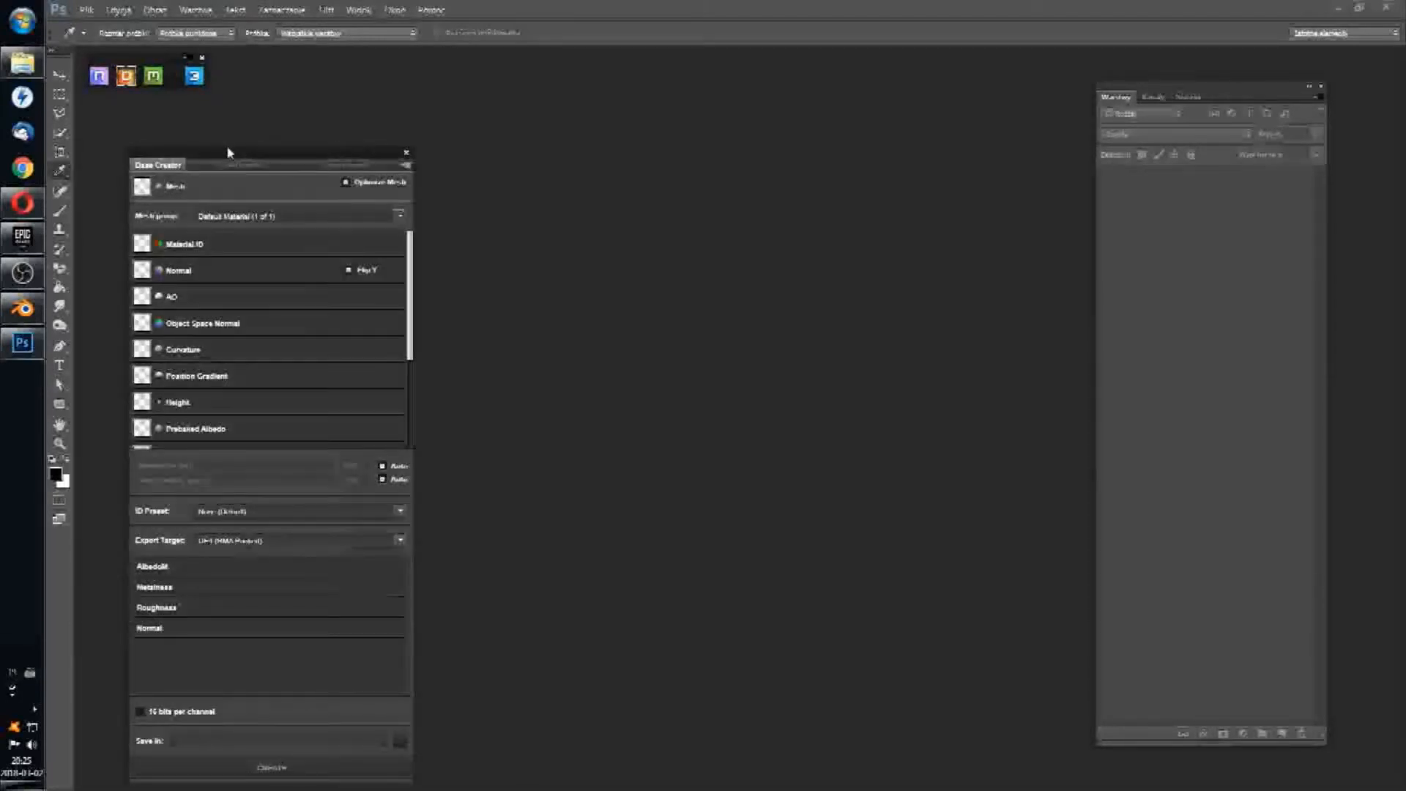
left_click_drag(228, 151, 197, 103)
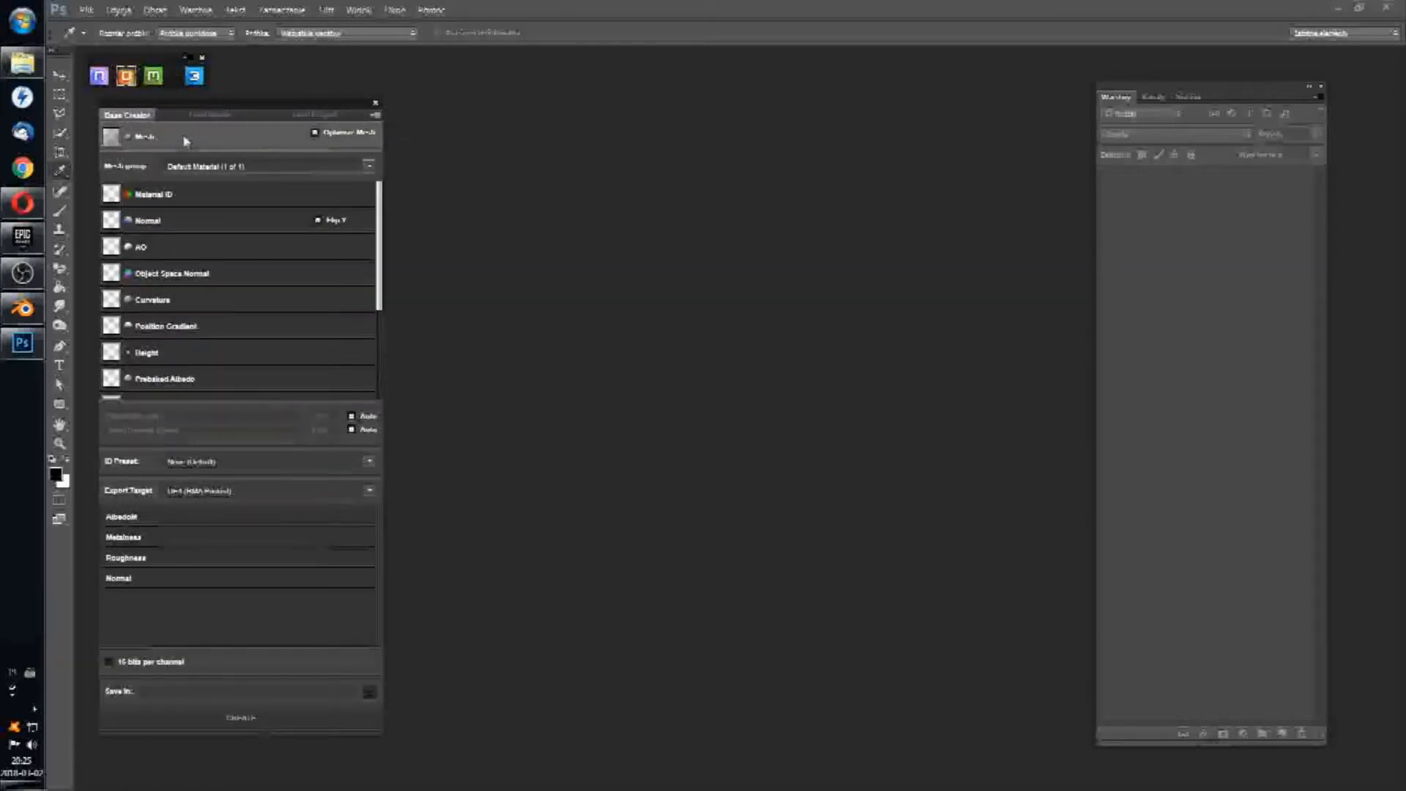
left_click(184, 141)
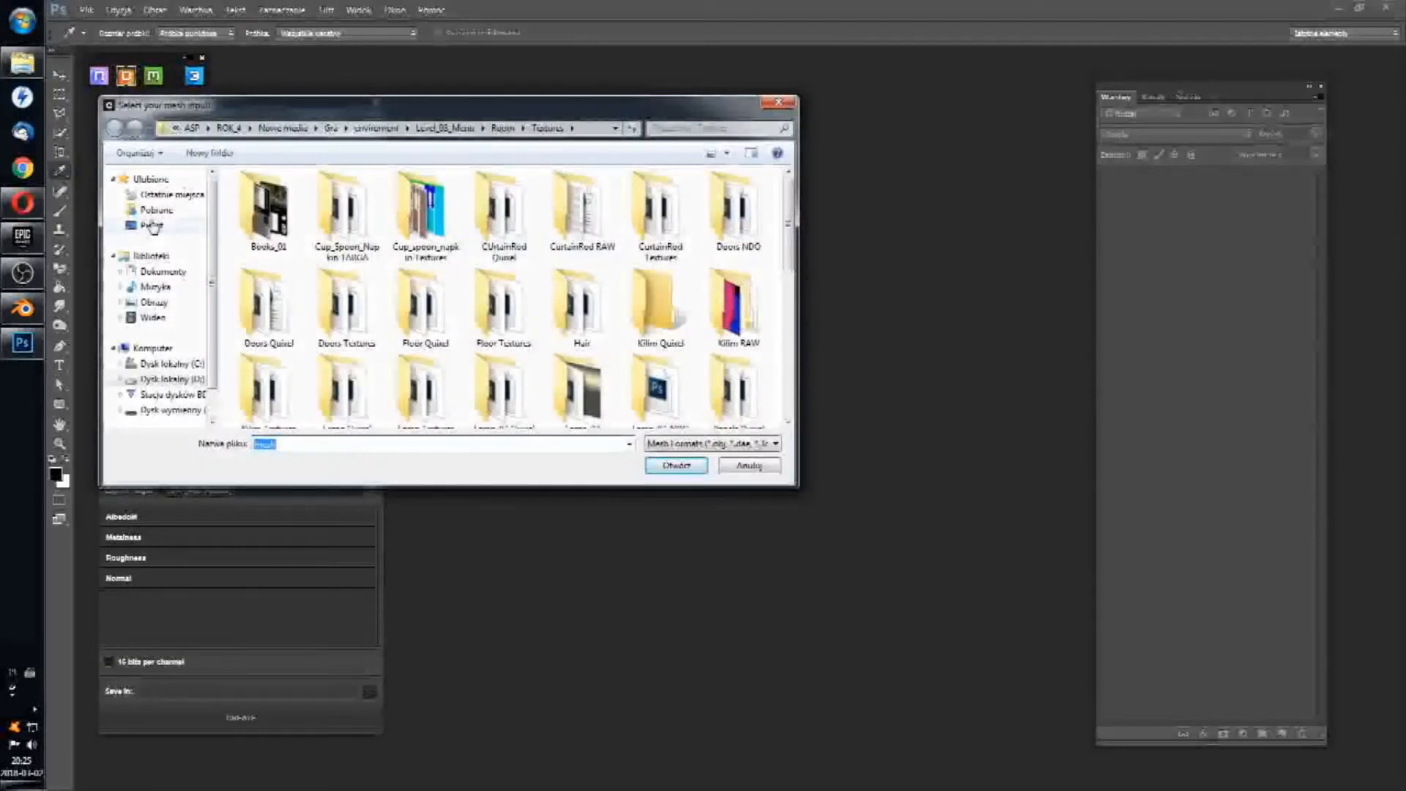
left_click(152, 227)
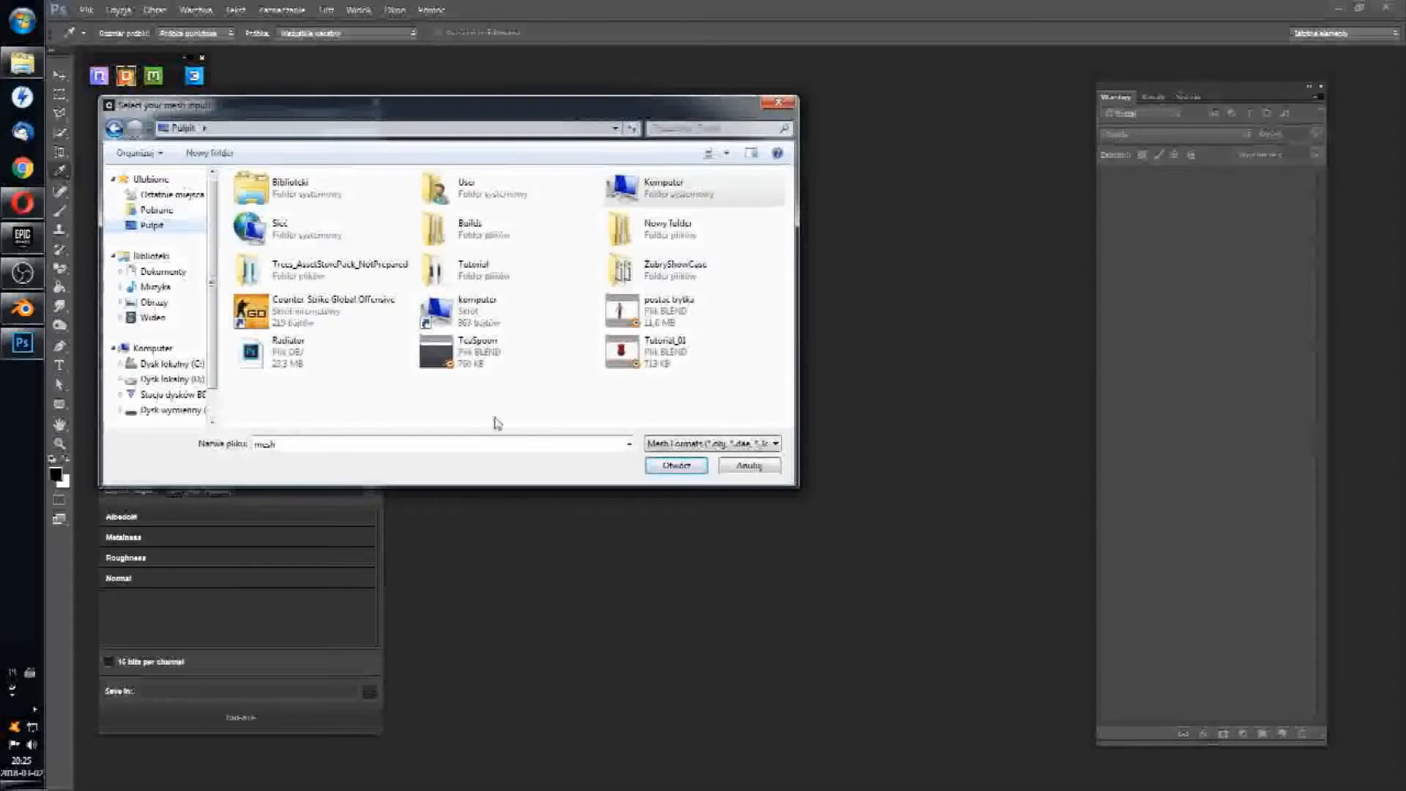
double_click(483, 265)
left_click(302, 232)
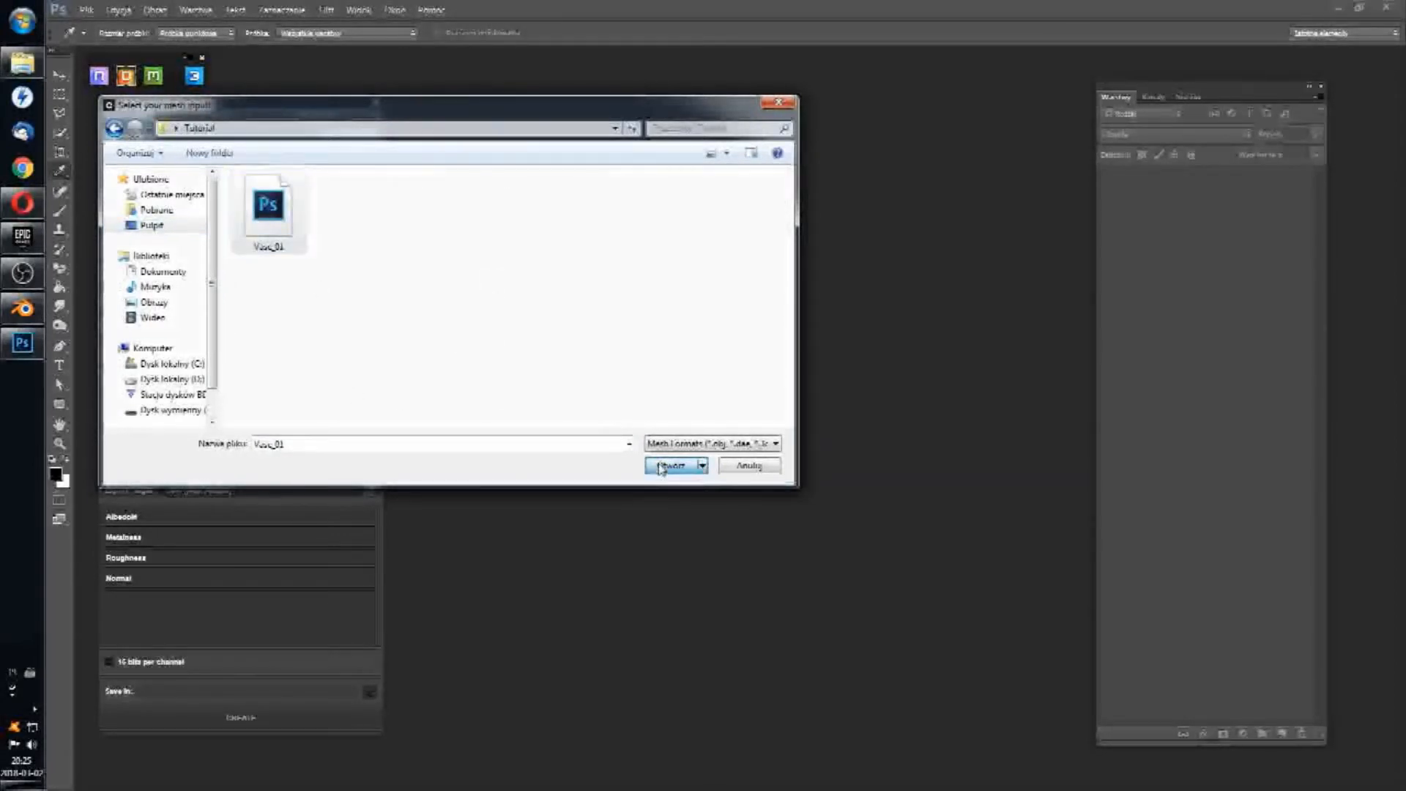
left_click(661, 466)
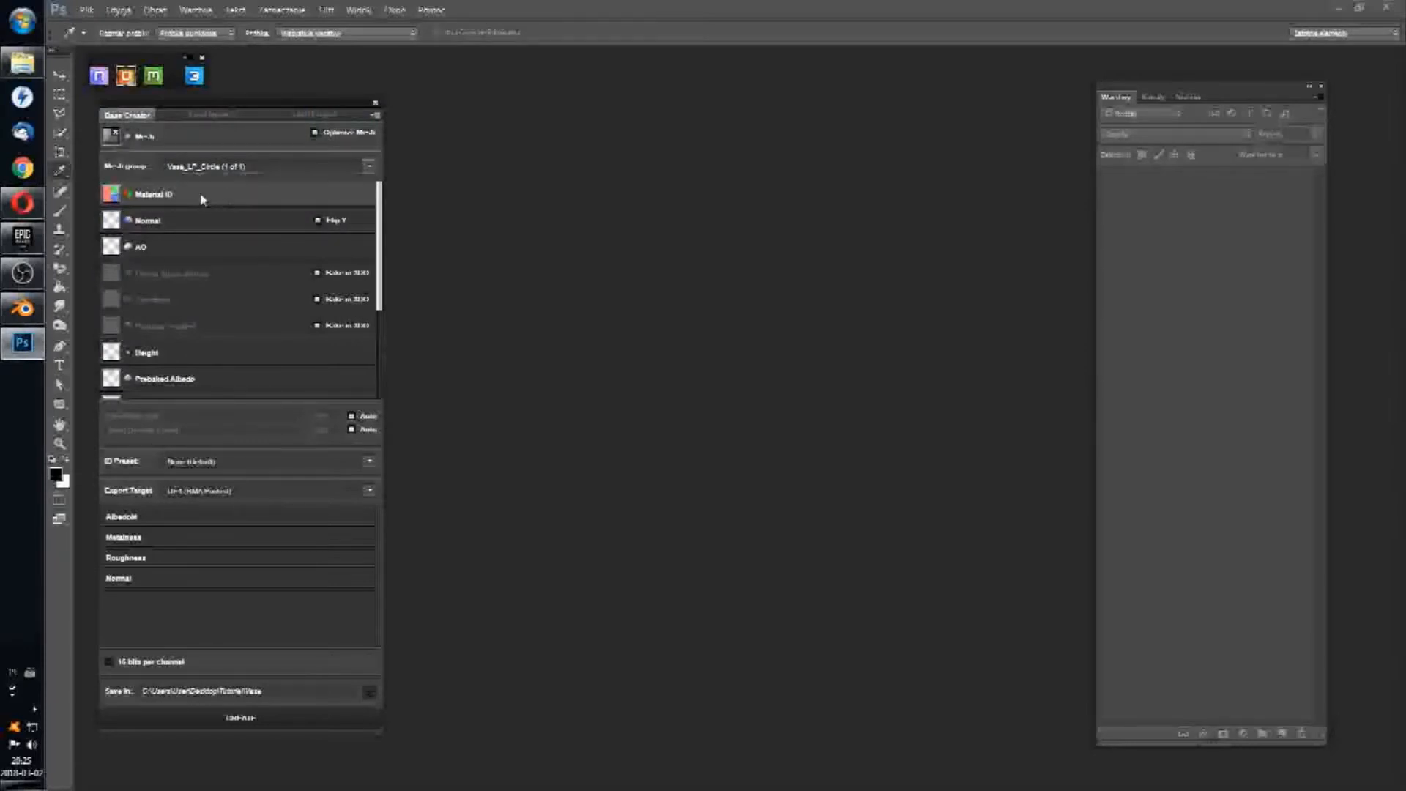
Step: Load Vase_Normal from the Tutorial folder as the Normal map input
mouse_move(255, 204)
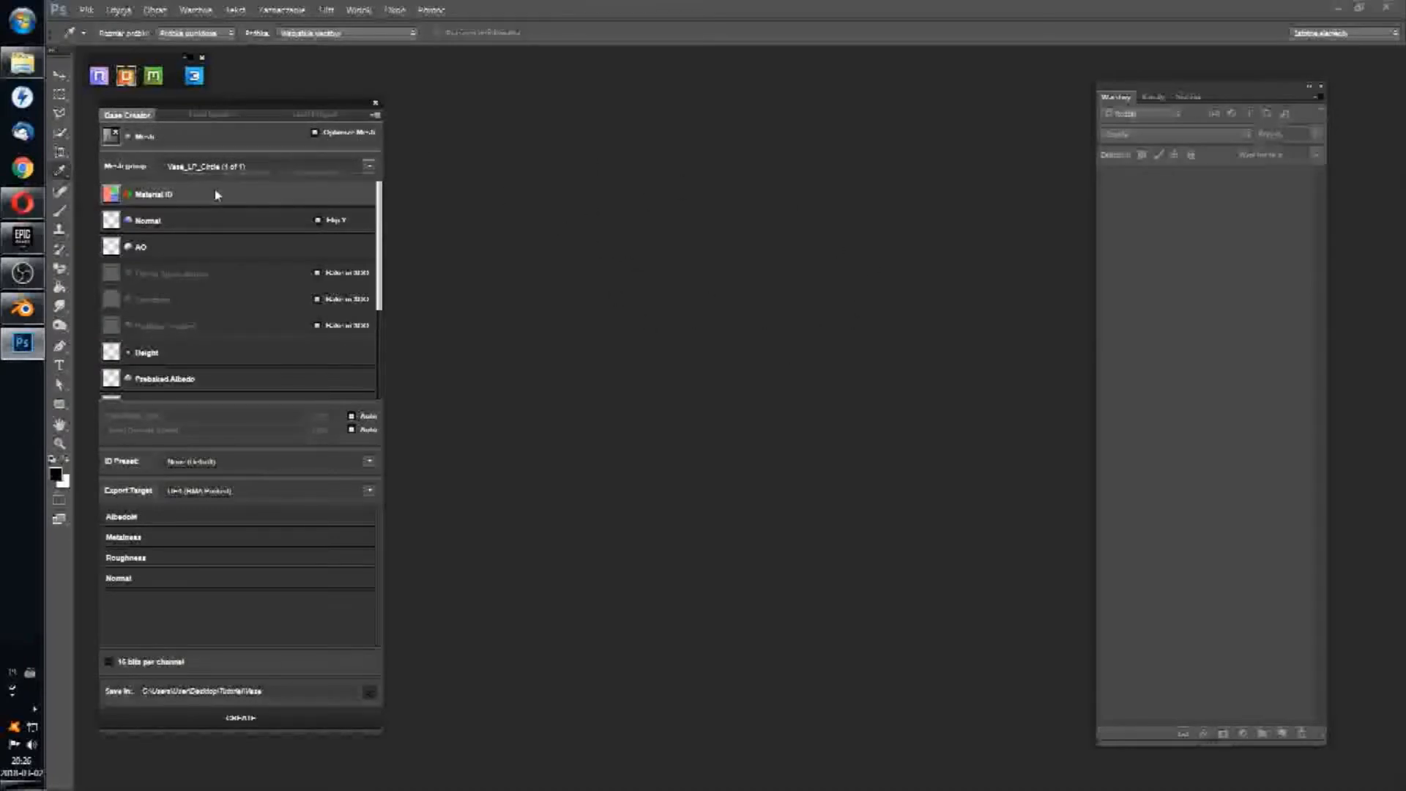
mouse_move(198, 203)
left_click(220, 224)
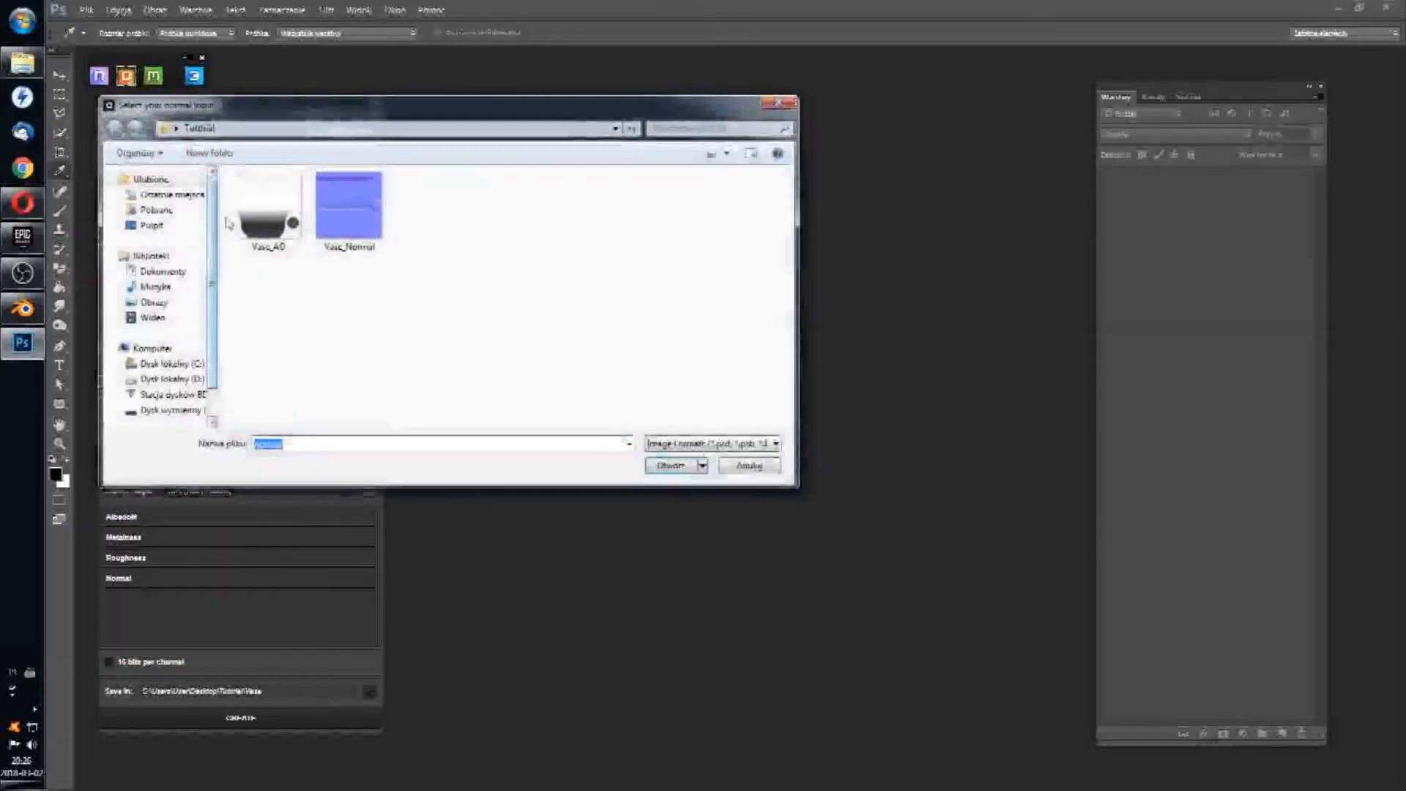
double_click(357, 211)
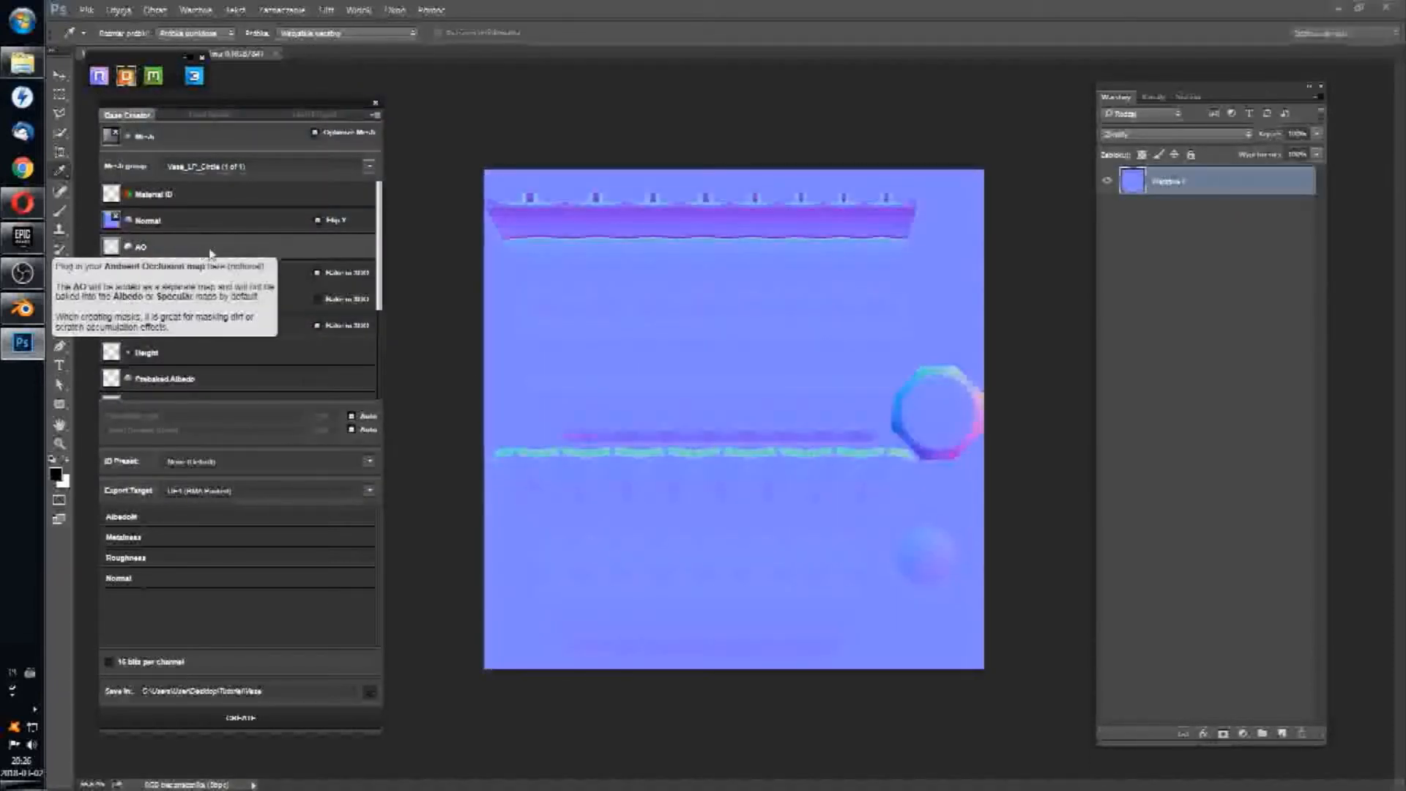
Step: Load Vase_AO as the AO map input and enable baking the Curvature map in 3DO
left_click(183, 248)
left_click(290, 223)
left_click(688, 467)
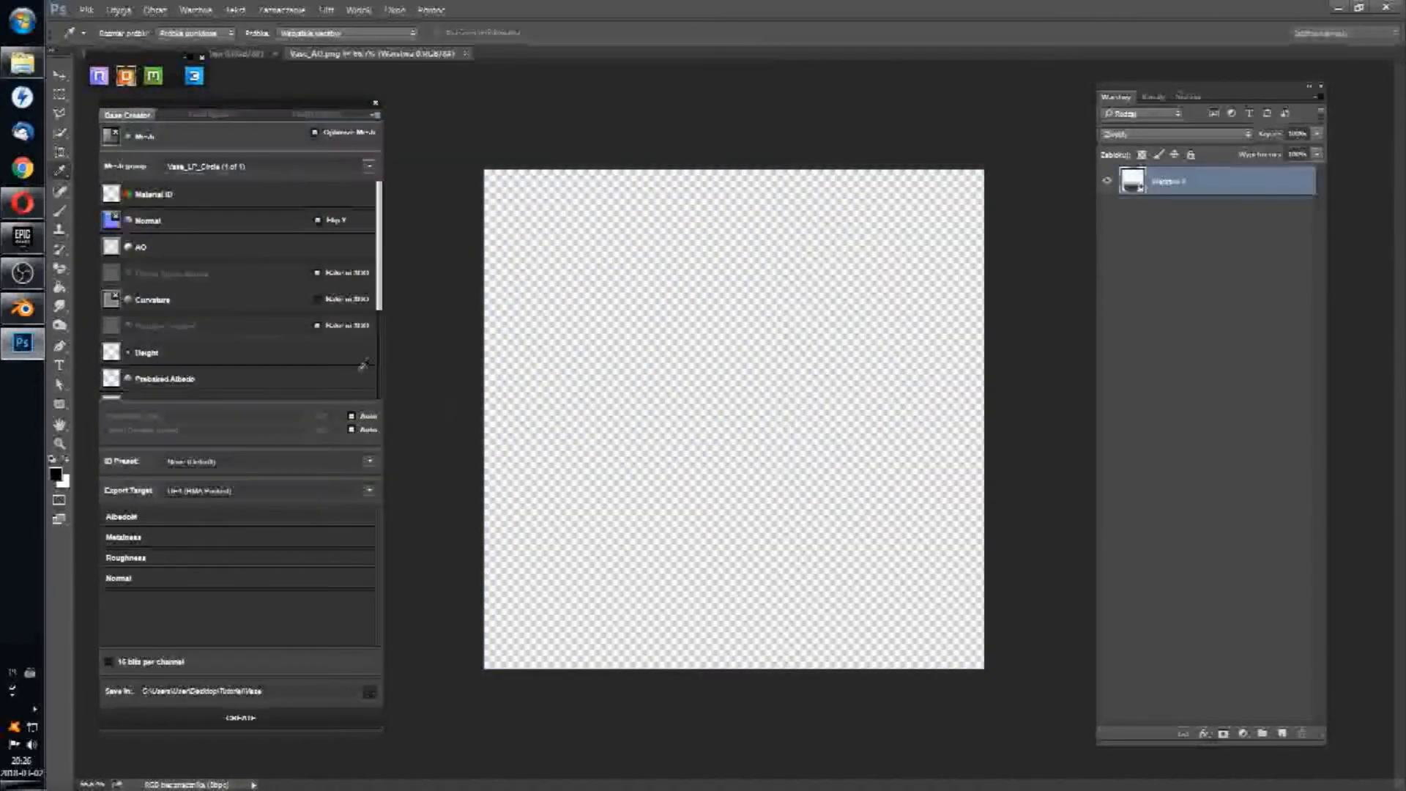
left_click(318, 299)
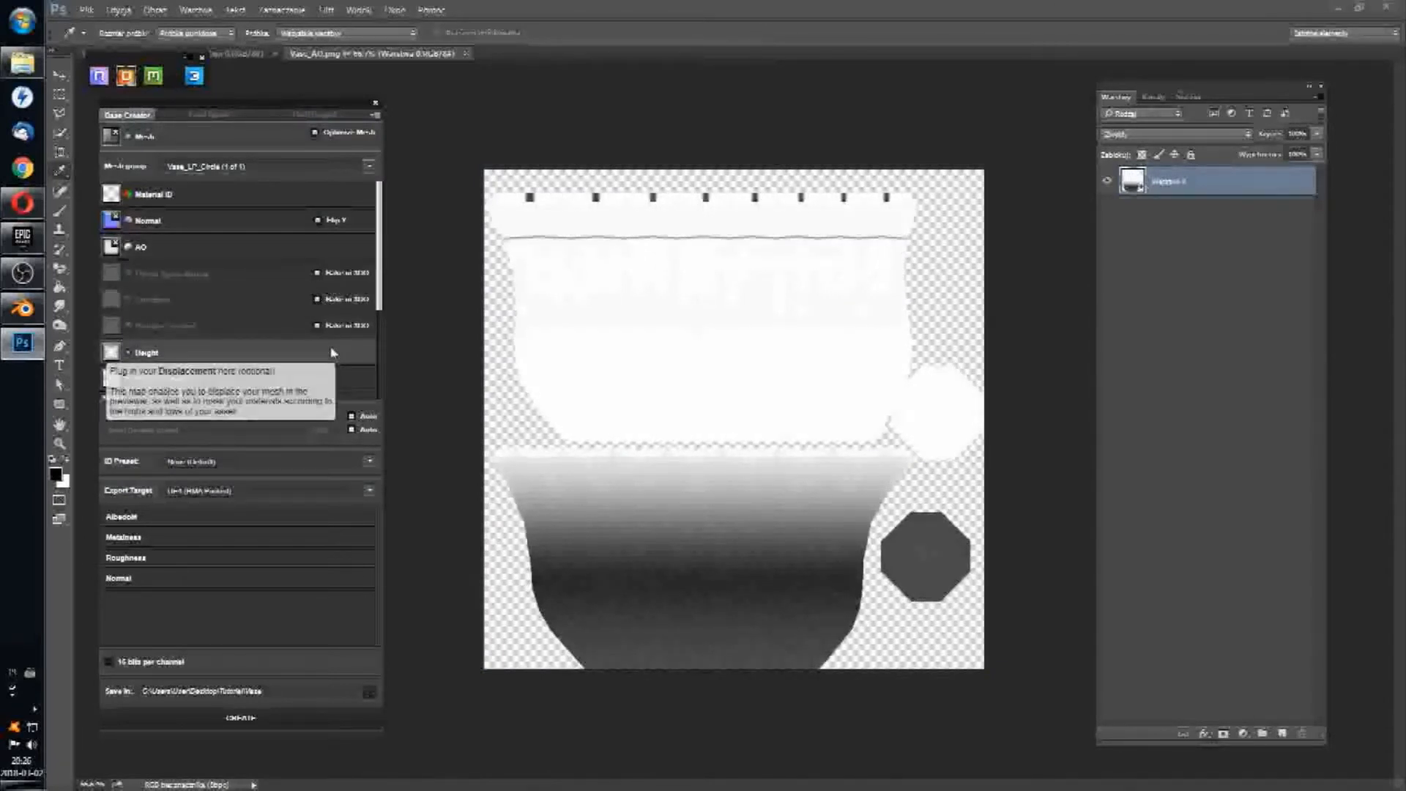
left_click(351, 415)
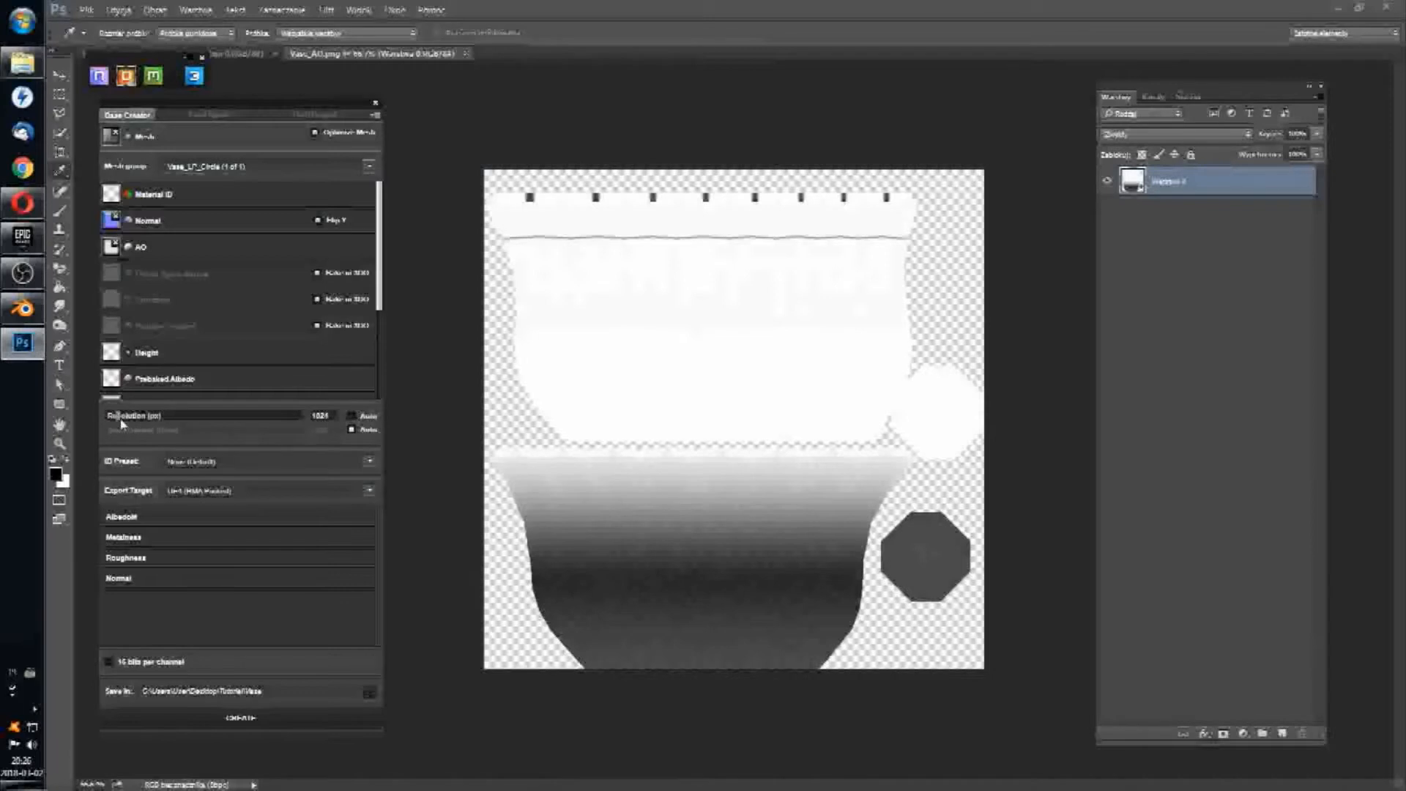
left_click_drag(245, 415, 119, 417)
left_click(351, 415)
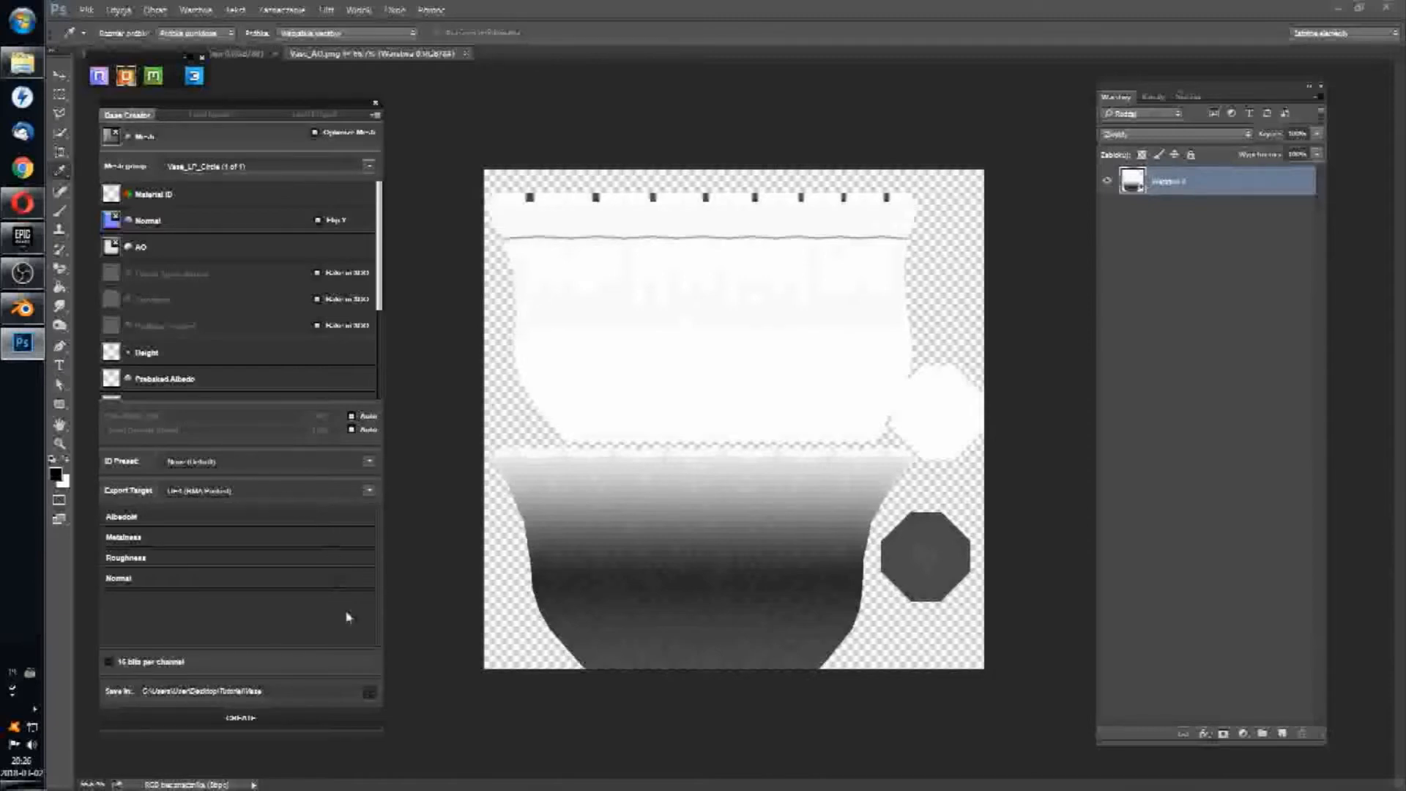
Step: Create a Vase_Quixel folder inside the Tutorial folder and set it as the project's save location
left_click(369, 692)
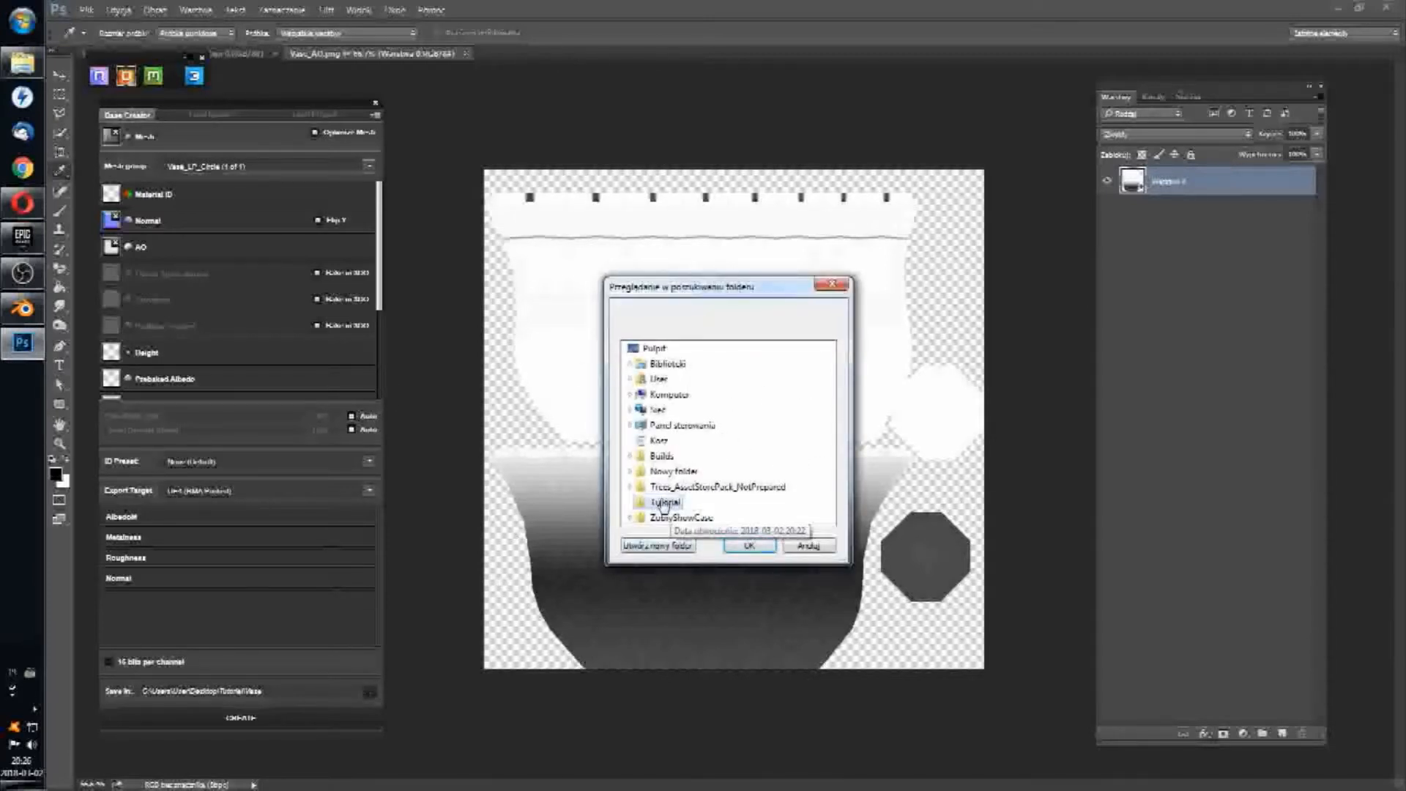
left_click(675, 546)
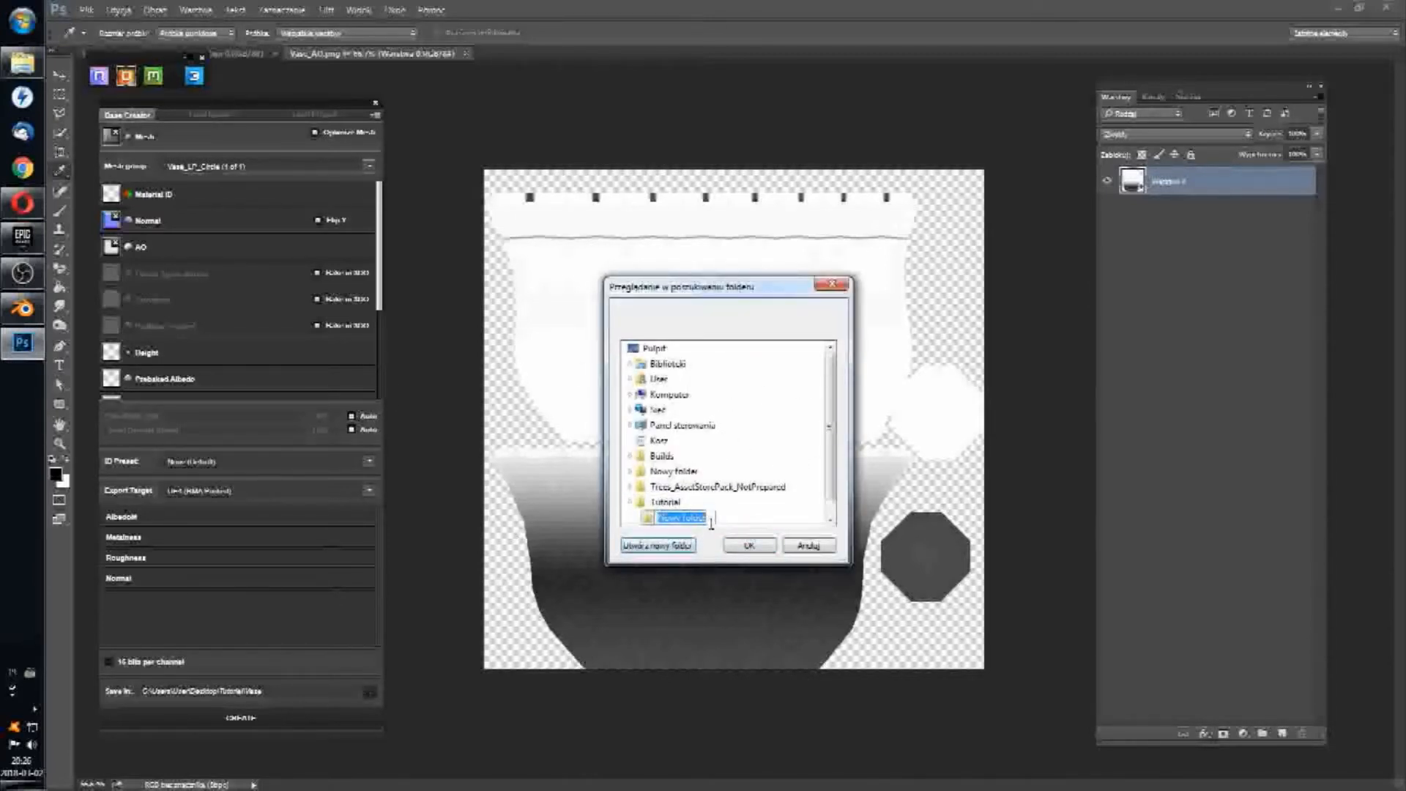
type("Quixel")
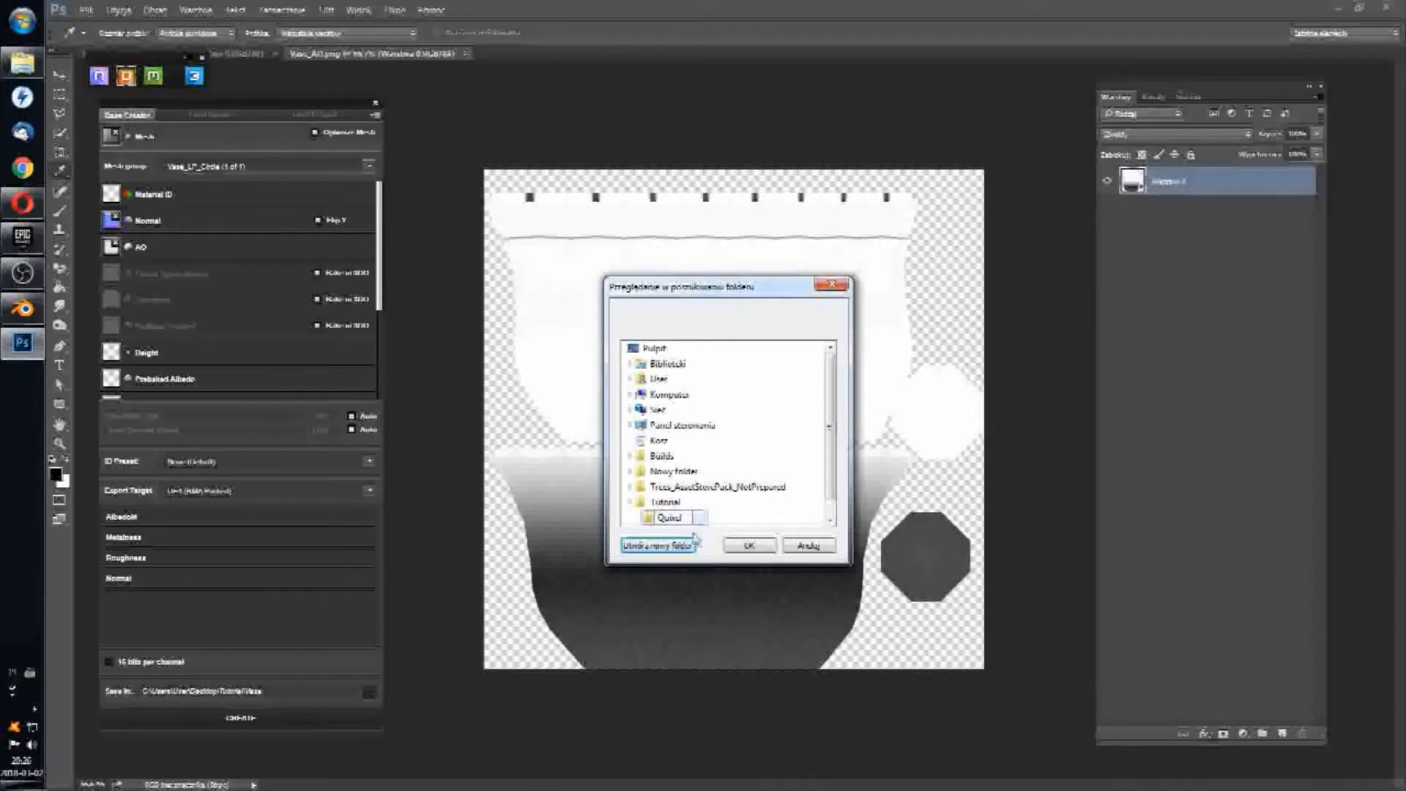
type("Vase_")
key("Return")
left_click(728, 549)
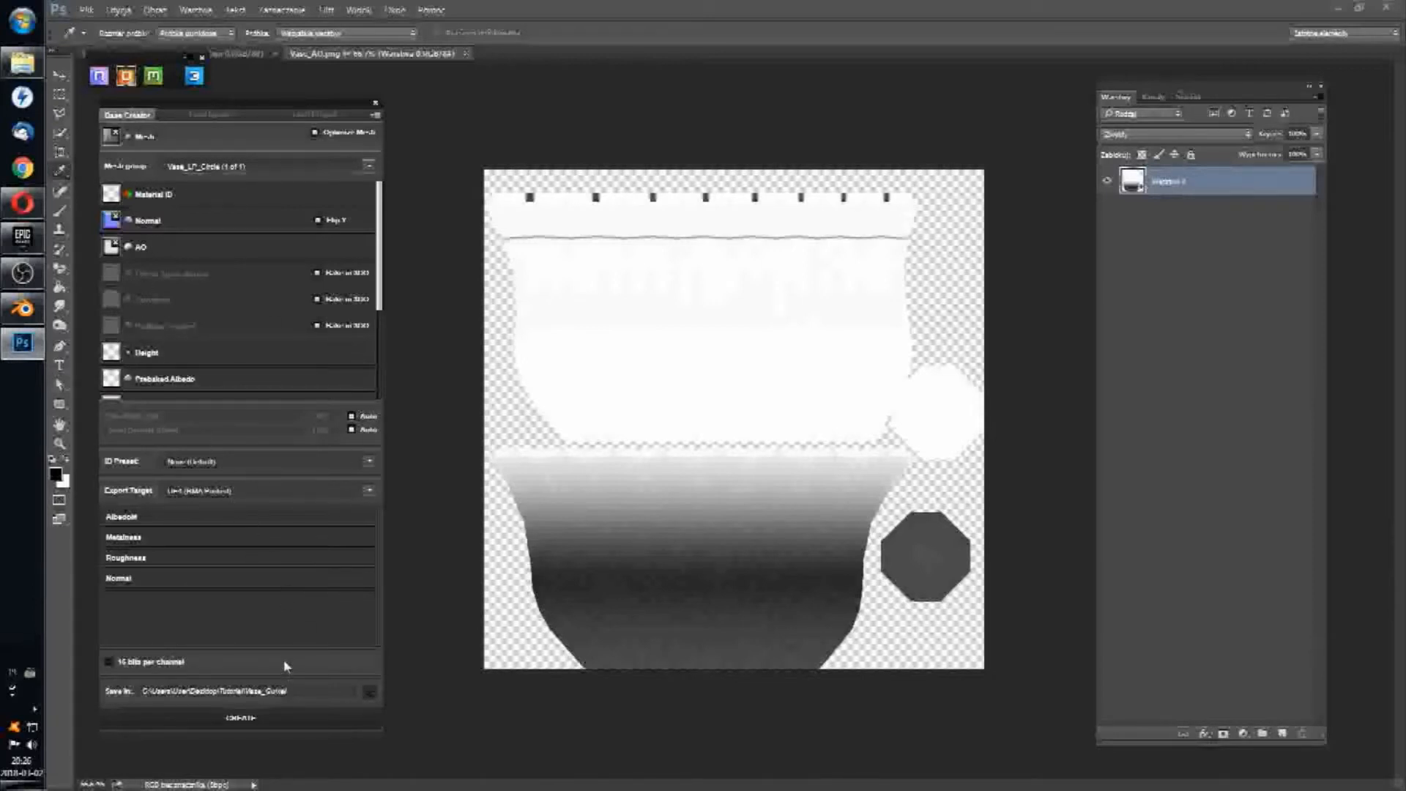
Step: Create the texturing project from the loaded mesh and maps, and open the vase in the 3DO preview
left_click(272, 719)
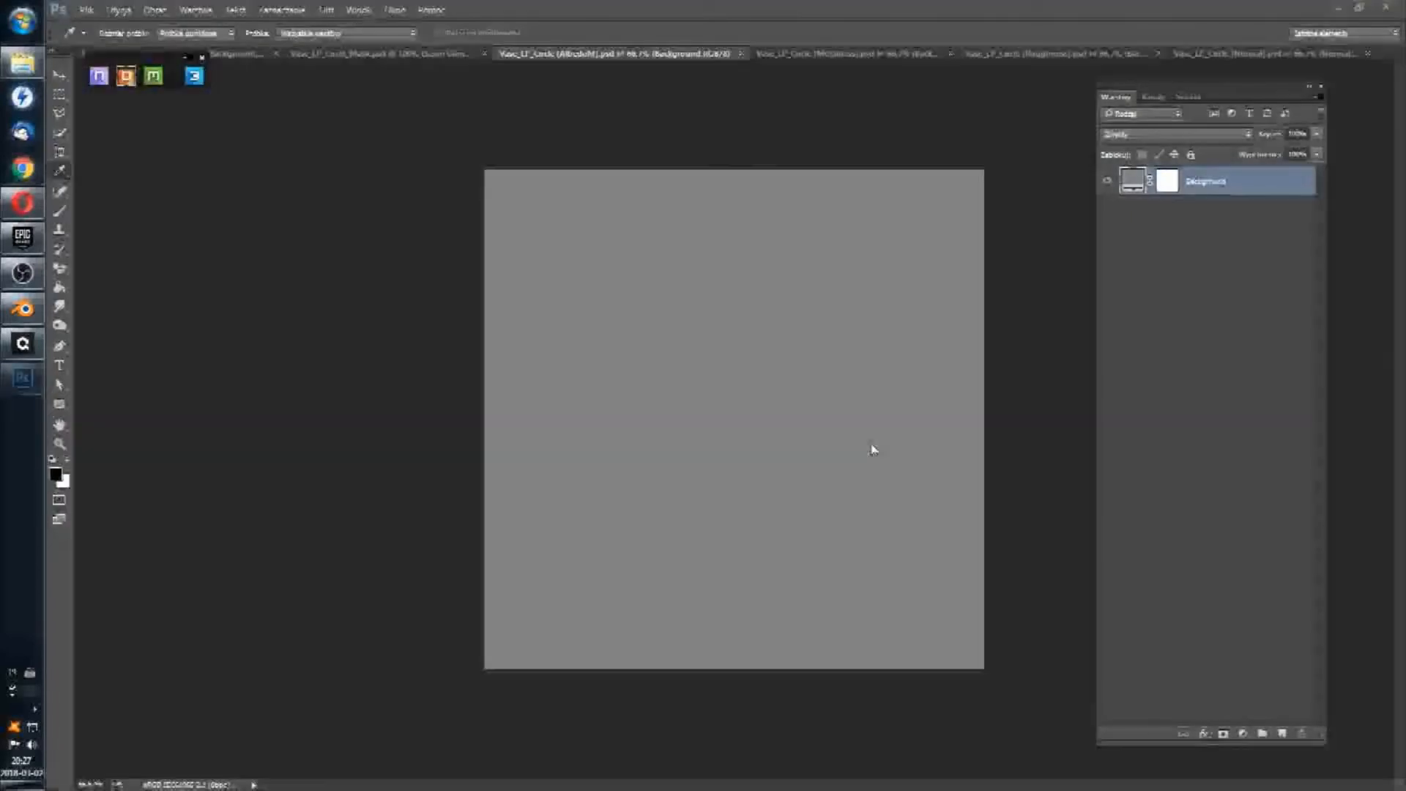
left_click(736, 422)
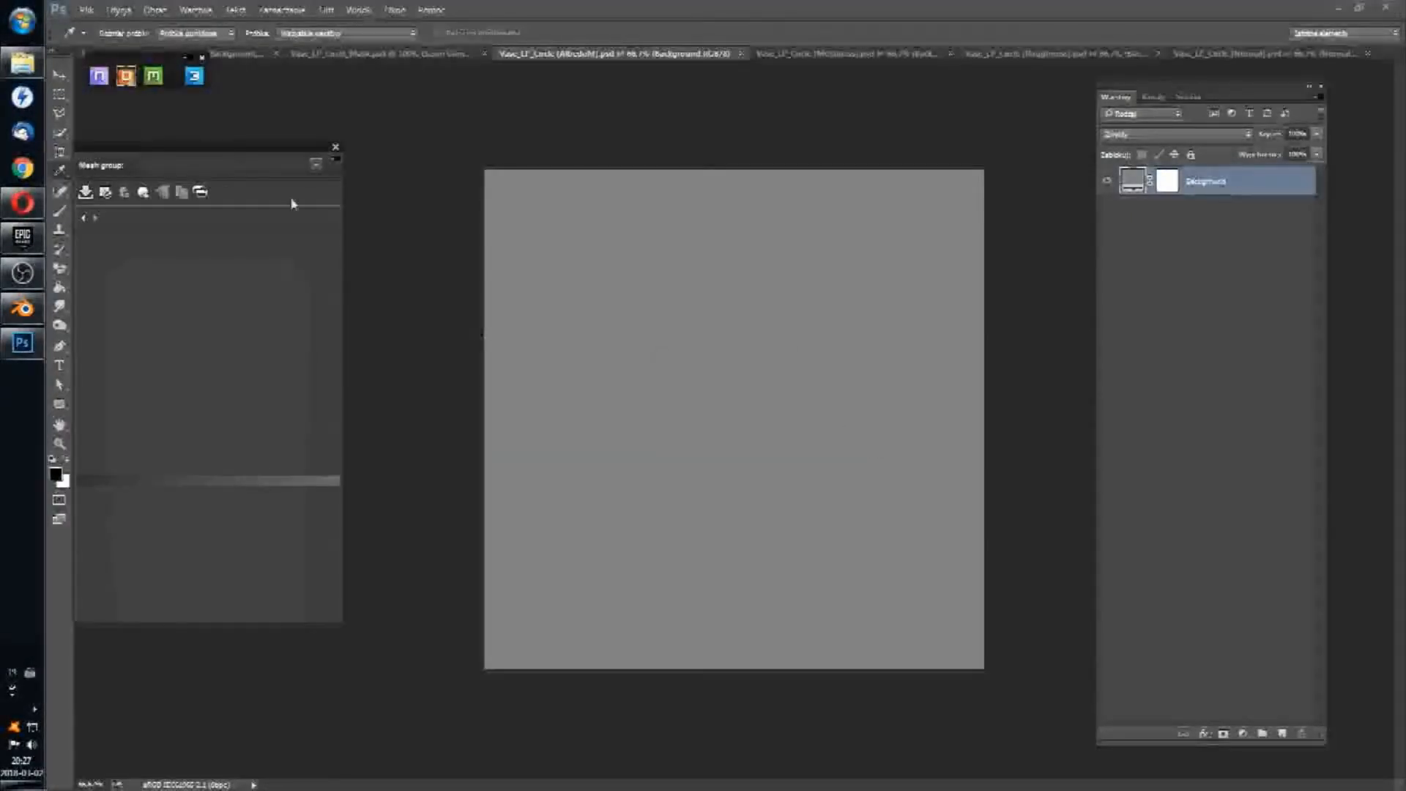
left_click(194, 77)
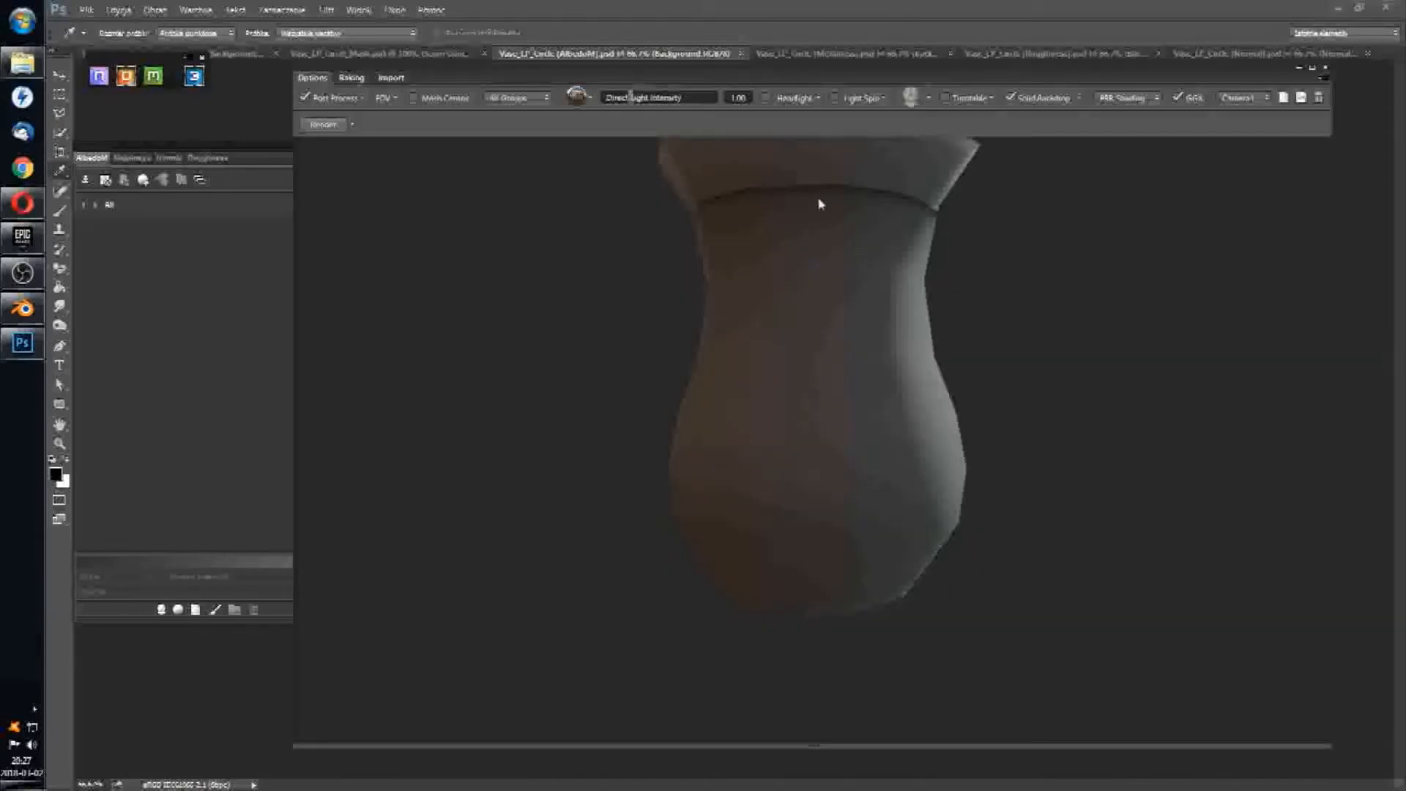
left_click_drag(820, 203, 826, 332)
scroll(826, 331, "up", 5)
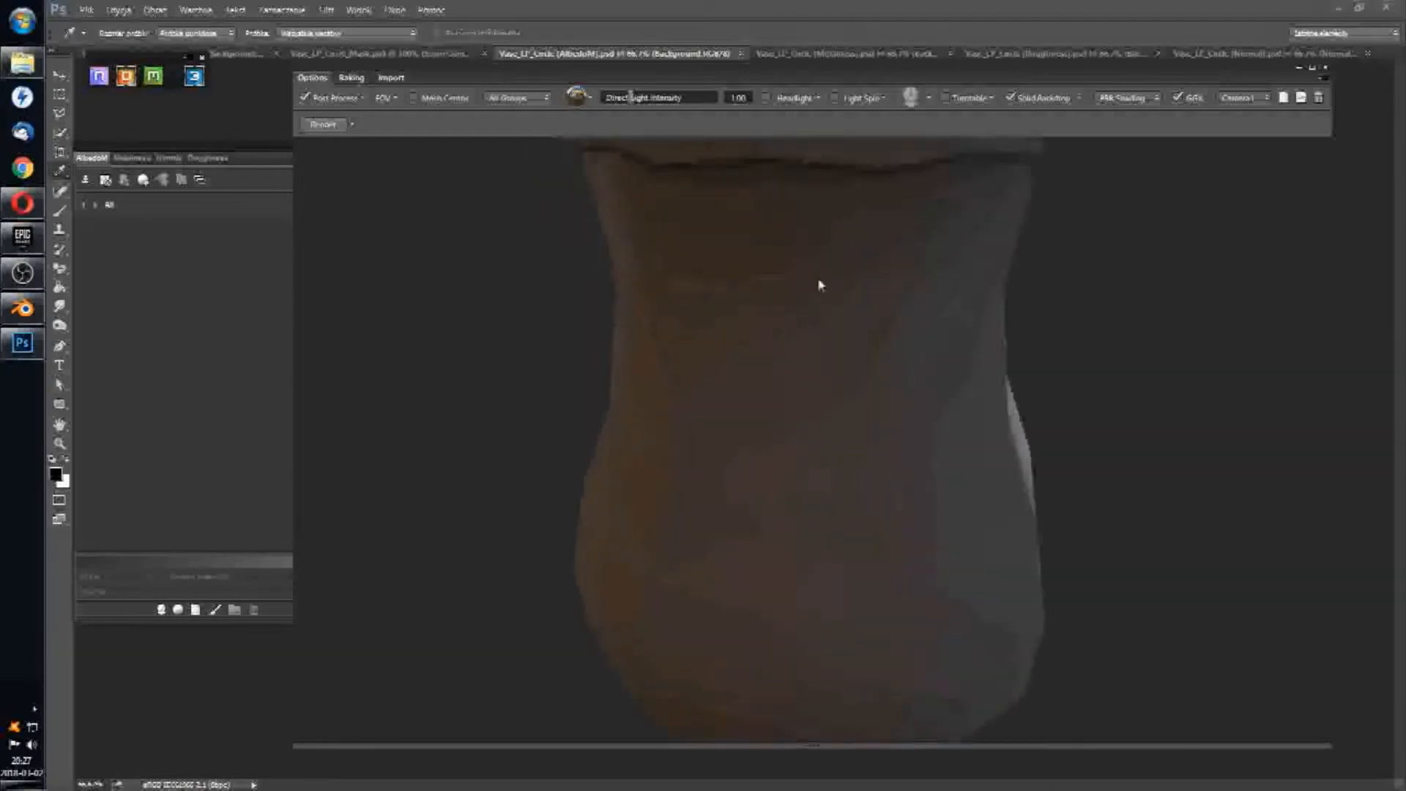
Step: Inspect the vase's rim, interior and outer body in the 3DO preview
left_click_drag(822, 283, 854, 349)
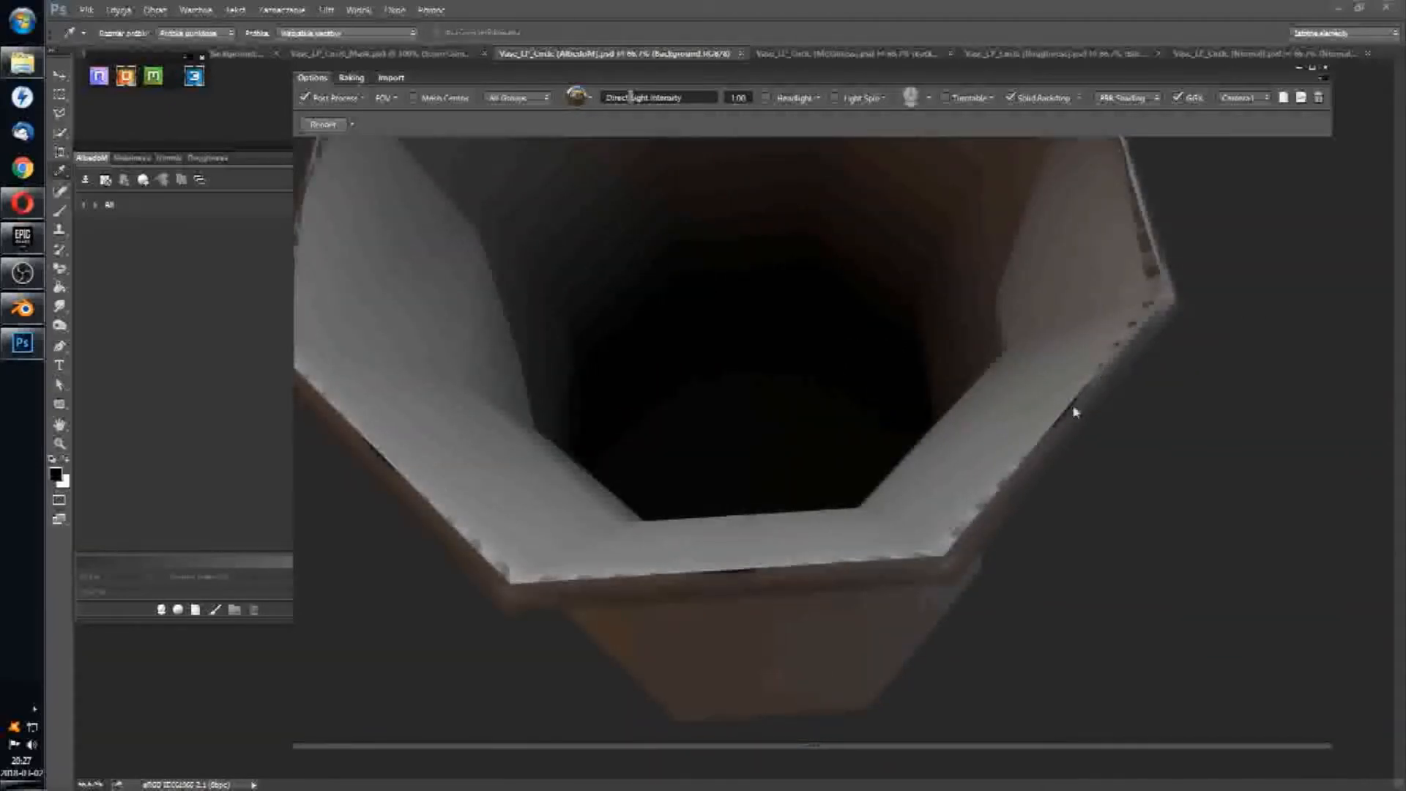
scroll(813, 464, "down", 5)
left_click_drag(813, 465, 879, 307)
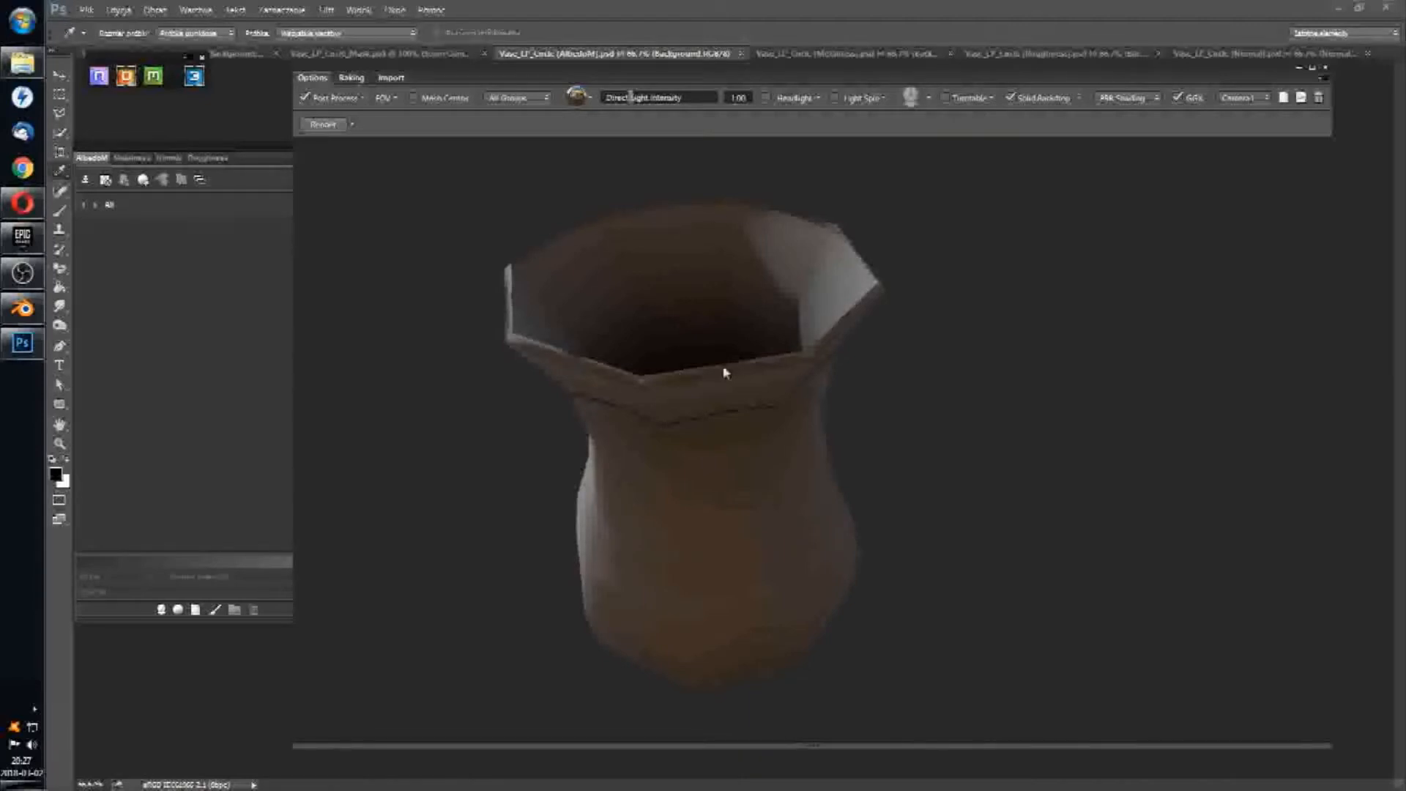
Step: Switch to Blender and select the low-poly vase's inner rim face loop to locate it in the UV layout
left_click(22, 308)
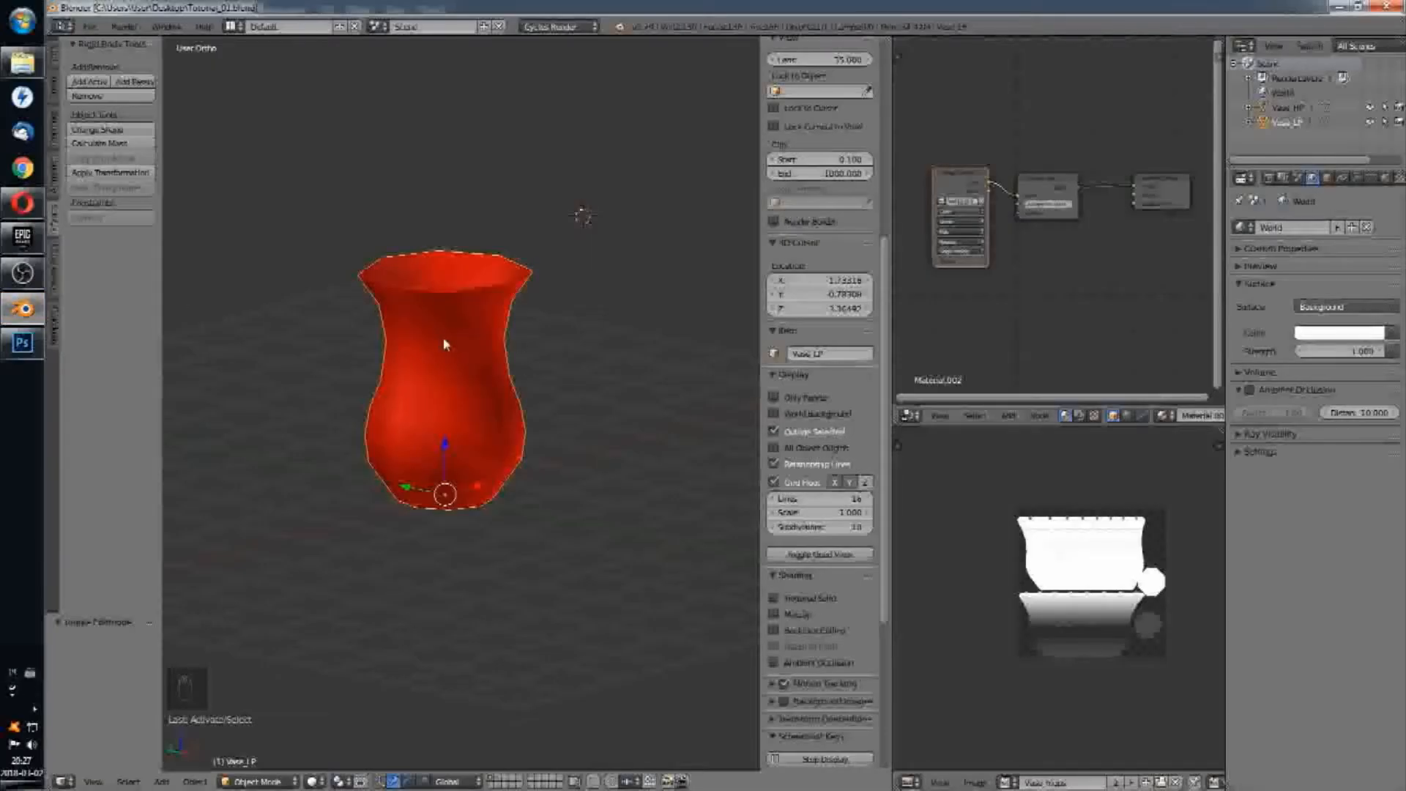
key("Tab")
middle_click_drag(509, 317, 540, 336)
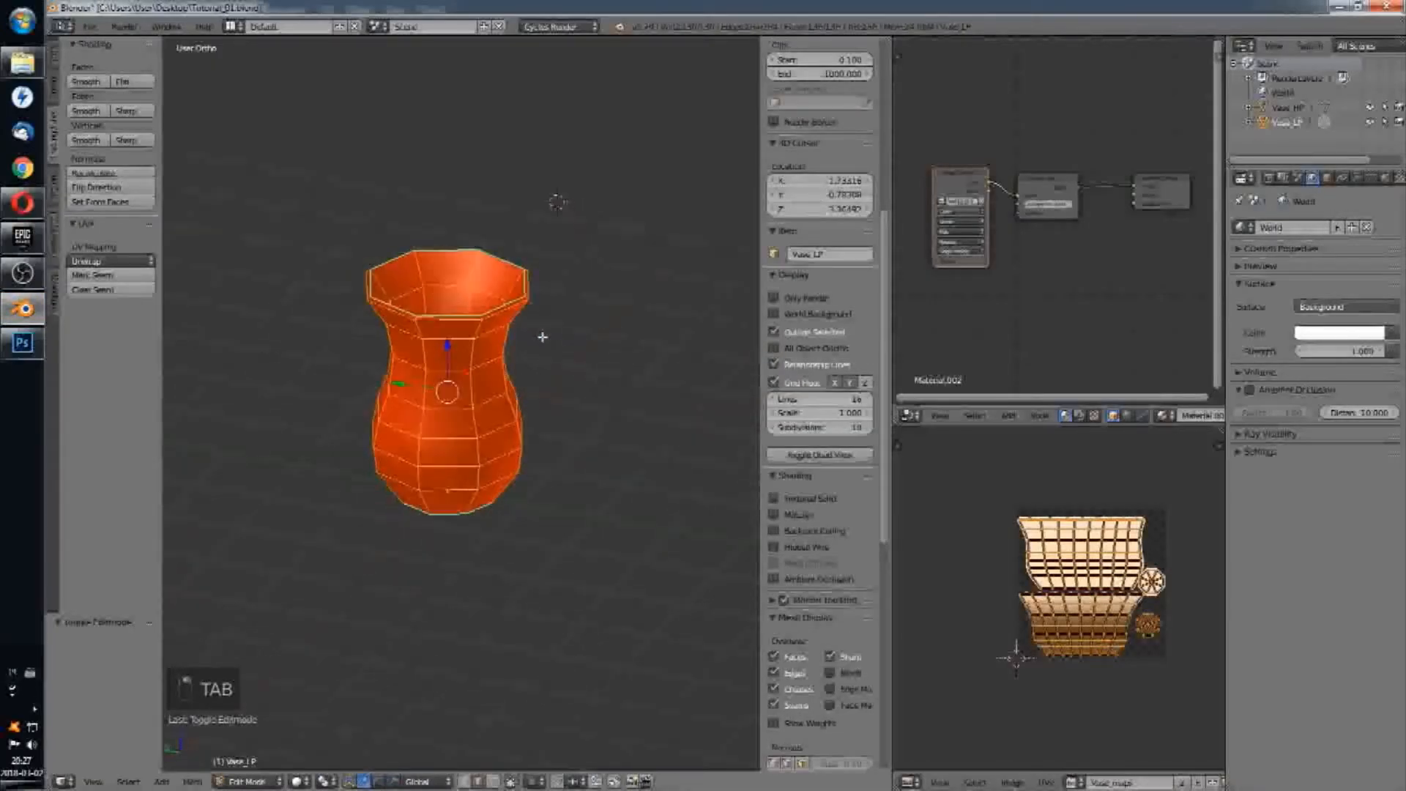
left_click(1072, 780)
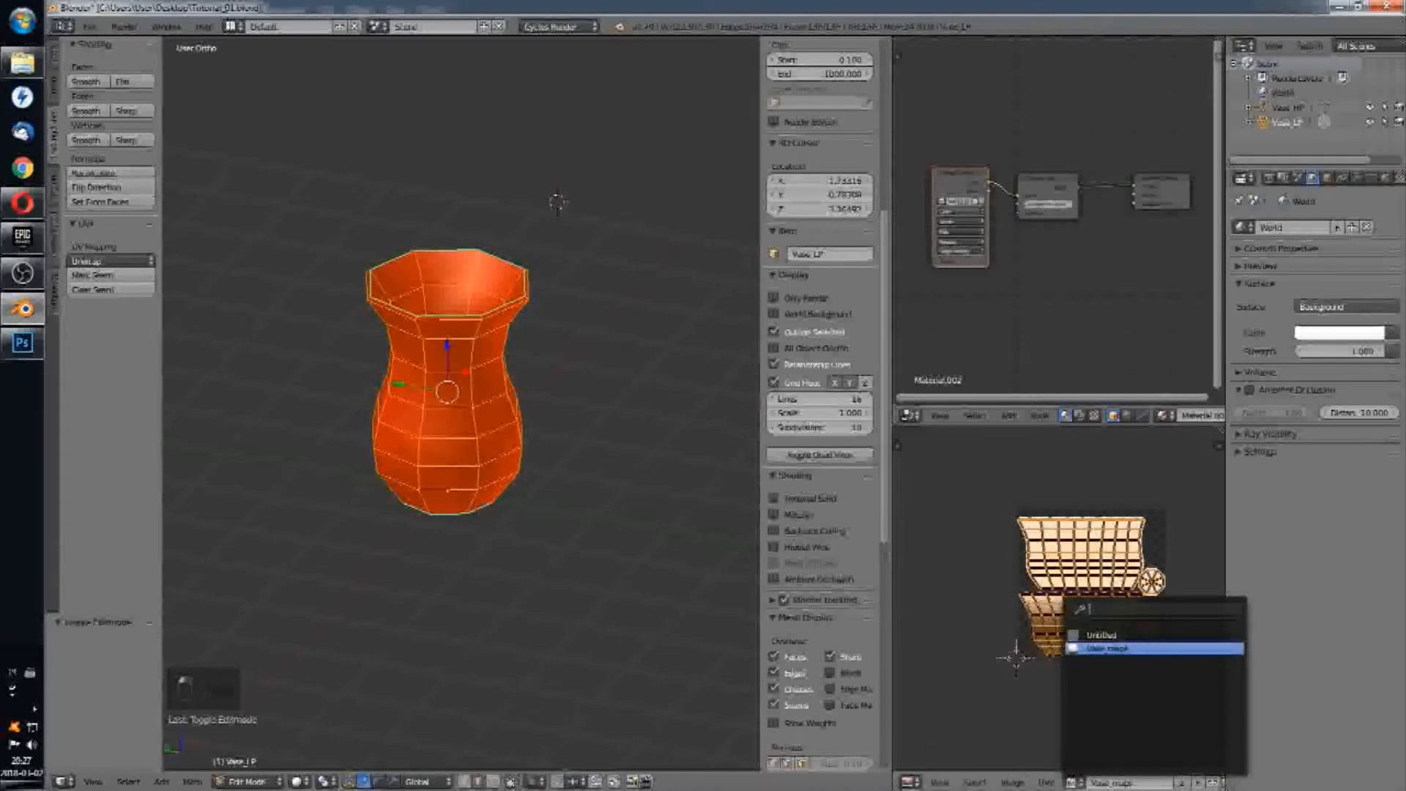
left_click(1113, 649)
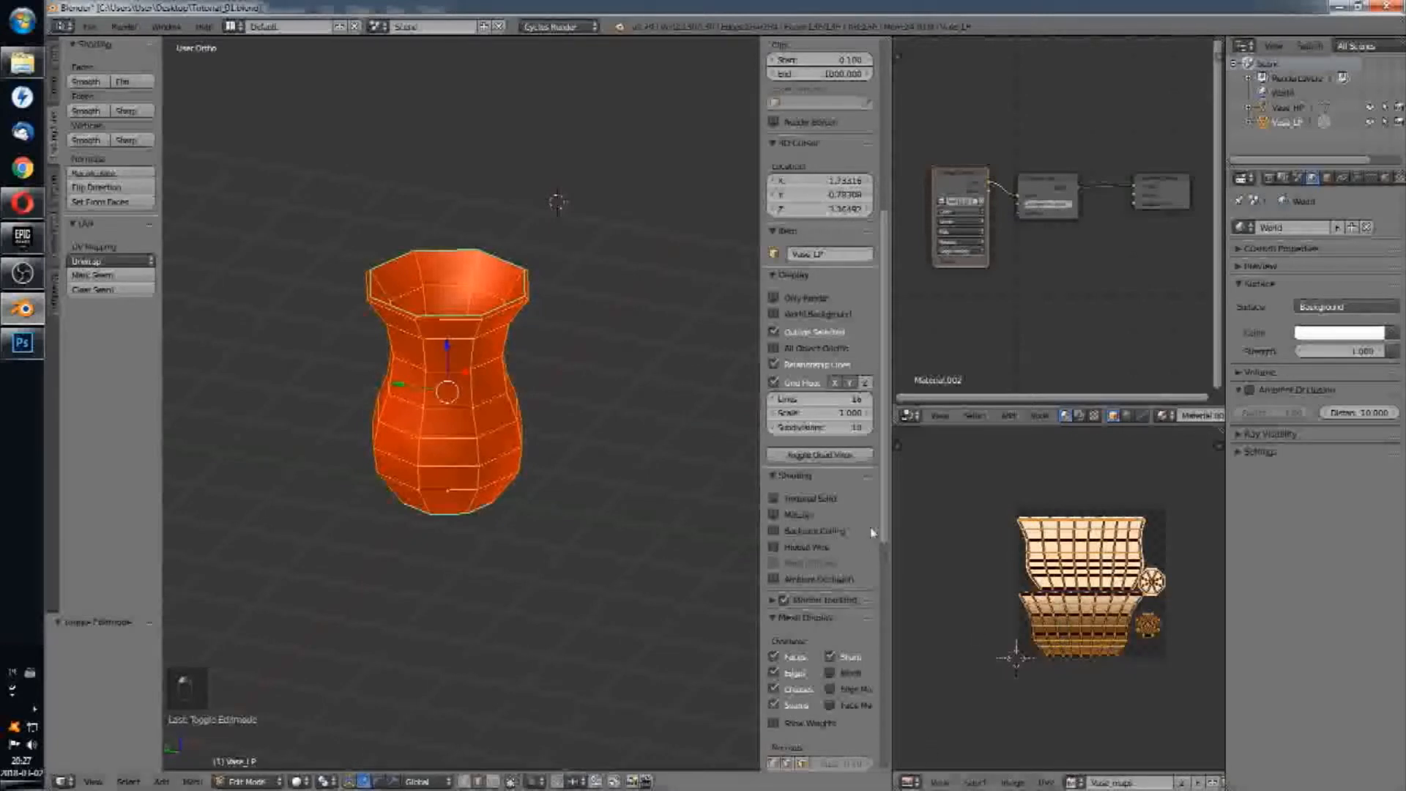
right_click(521, 277, "alt")
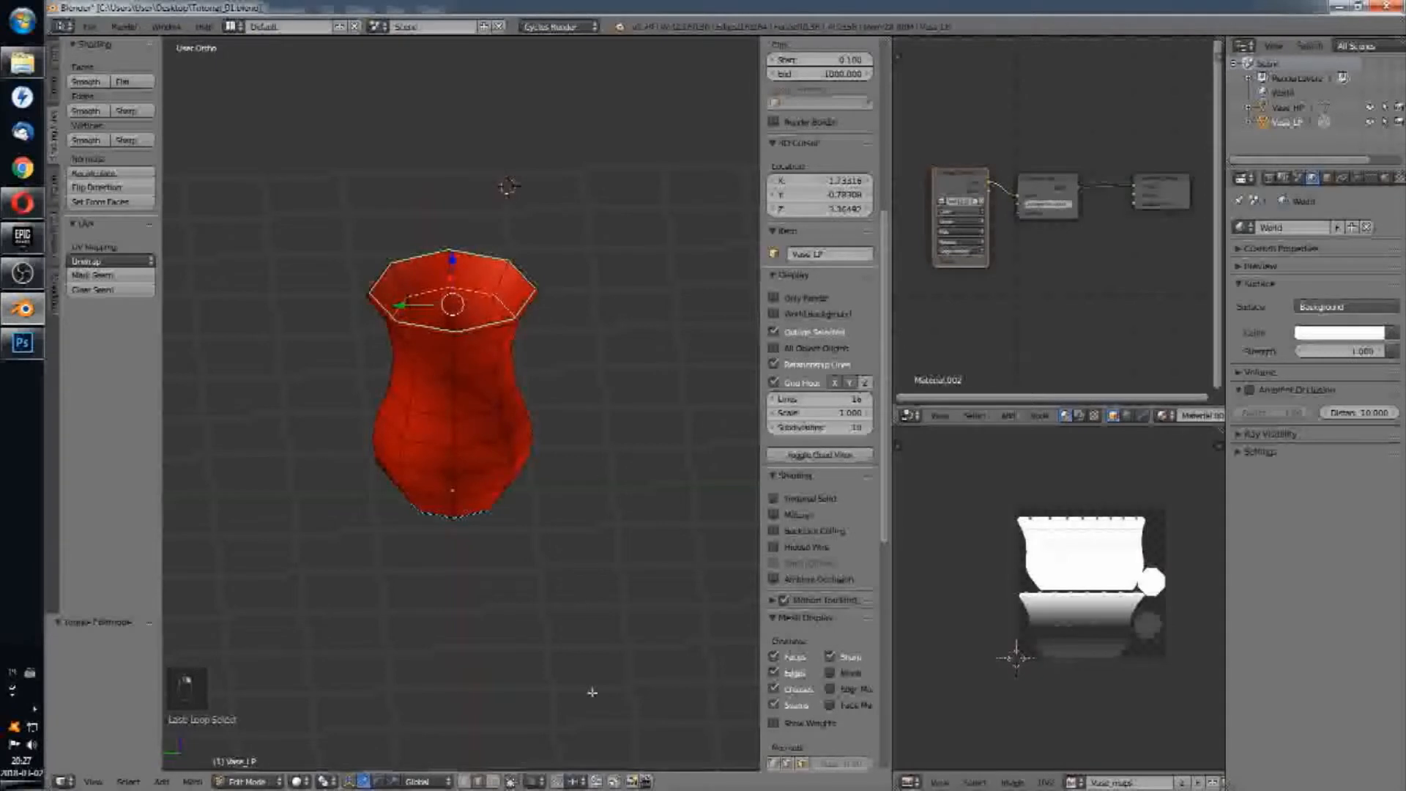
left_click(494, 781)
right_click(486, 277, "alt")
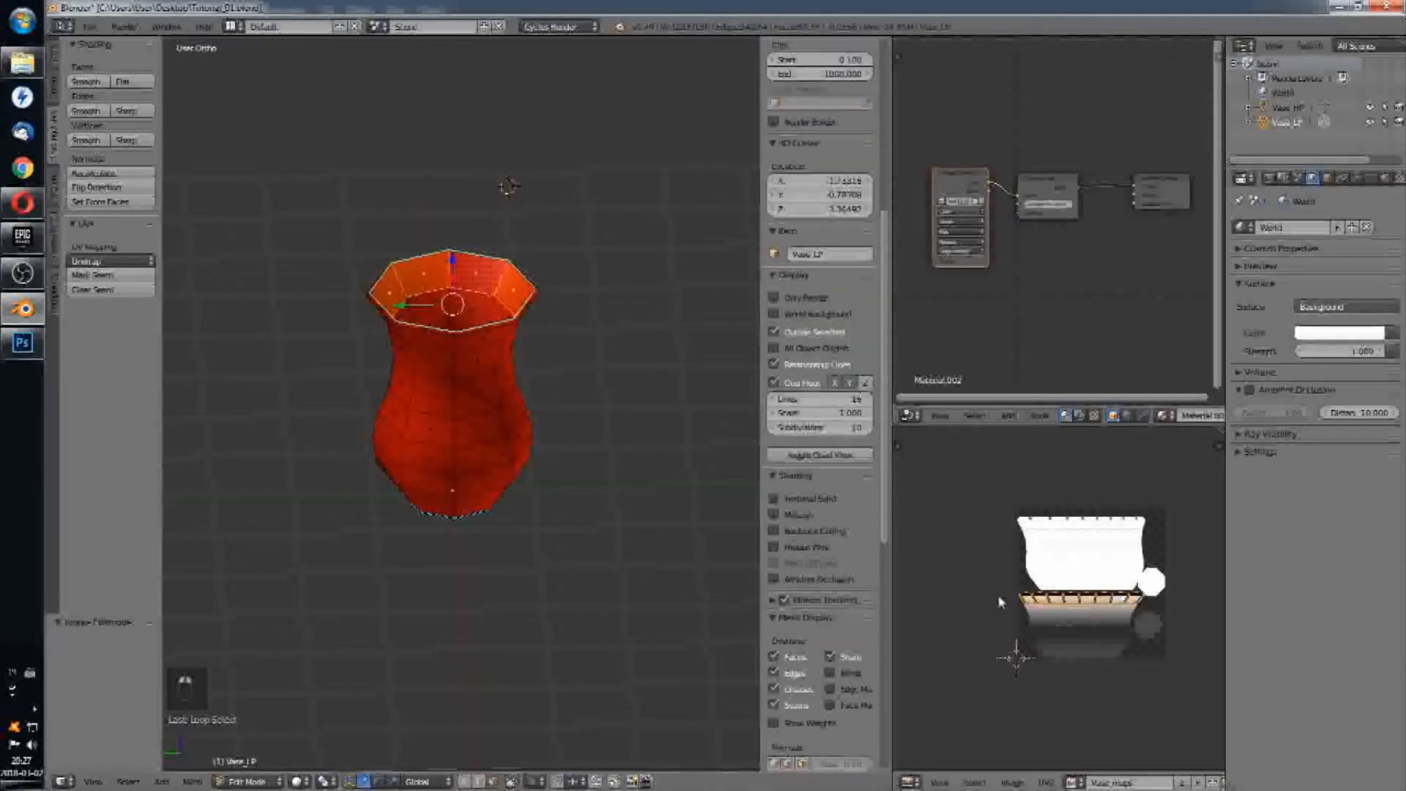
scroll(1101, 603, "up", 5)
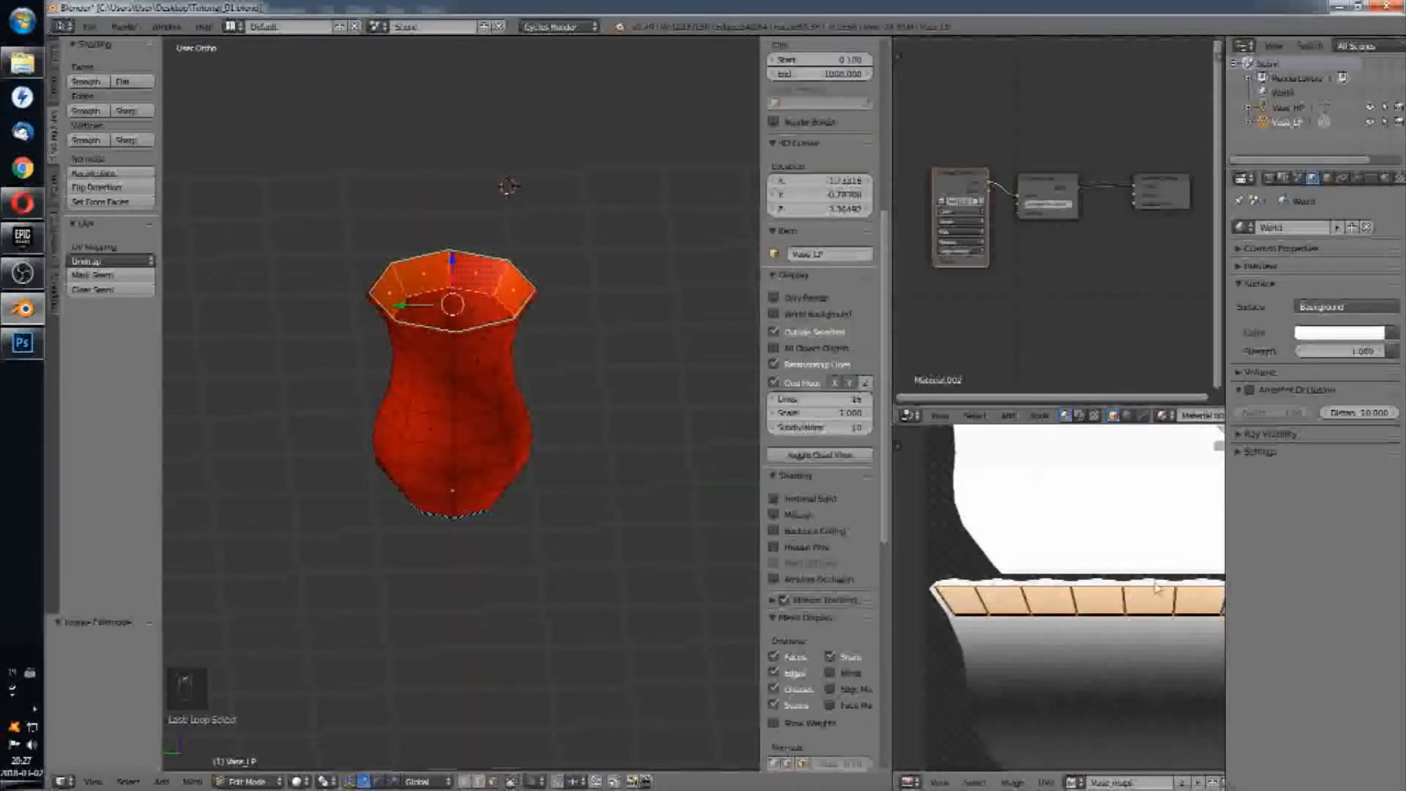
Step: Return to Photoshop and brush flat normal blue over the purple strip across the middle of the normal map's base texture layer
left_click(22, 342)
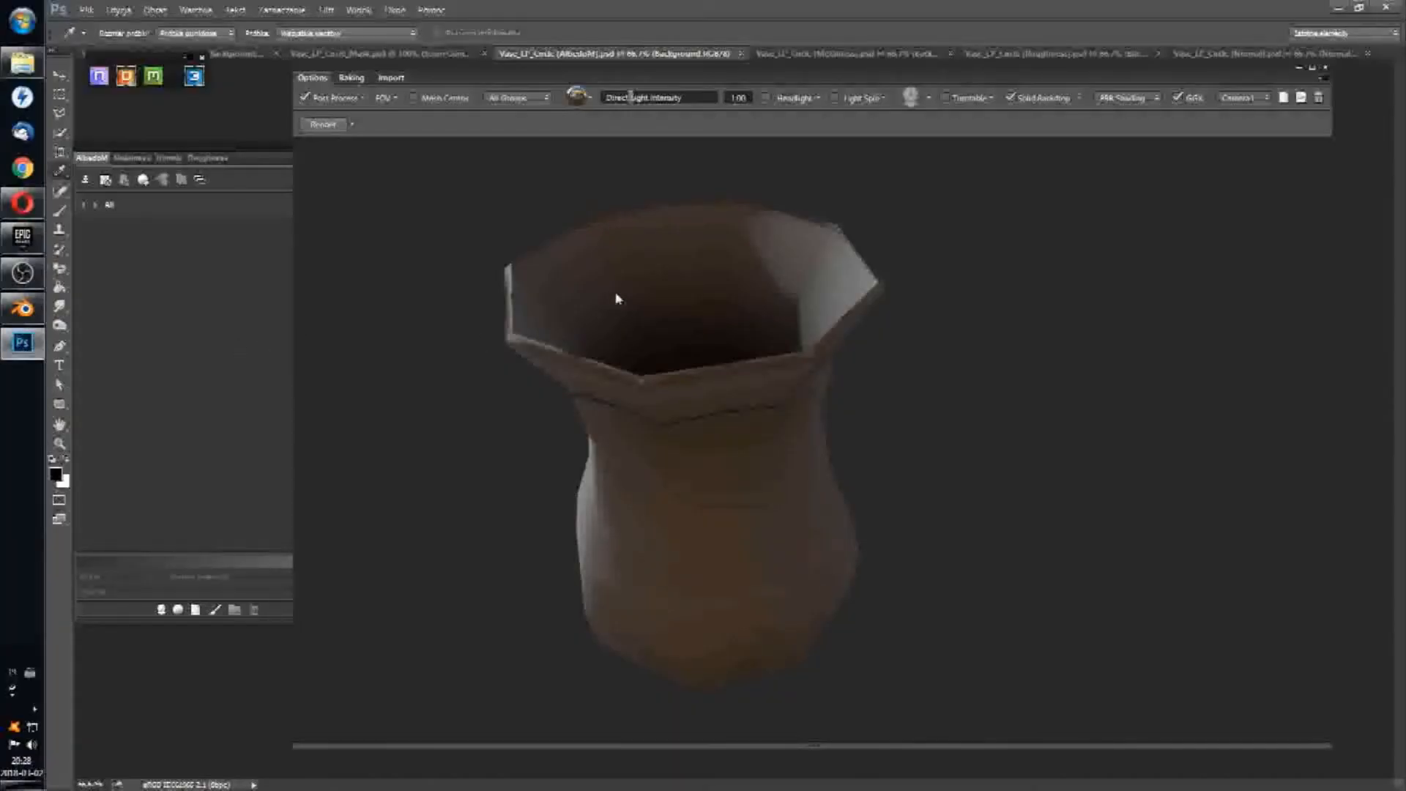
left_click(194, 77)
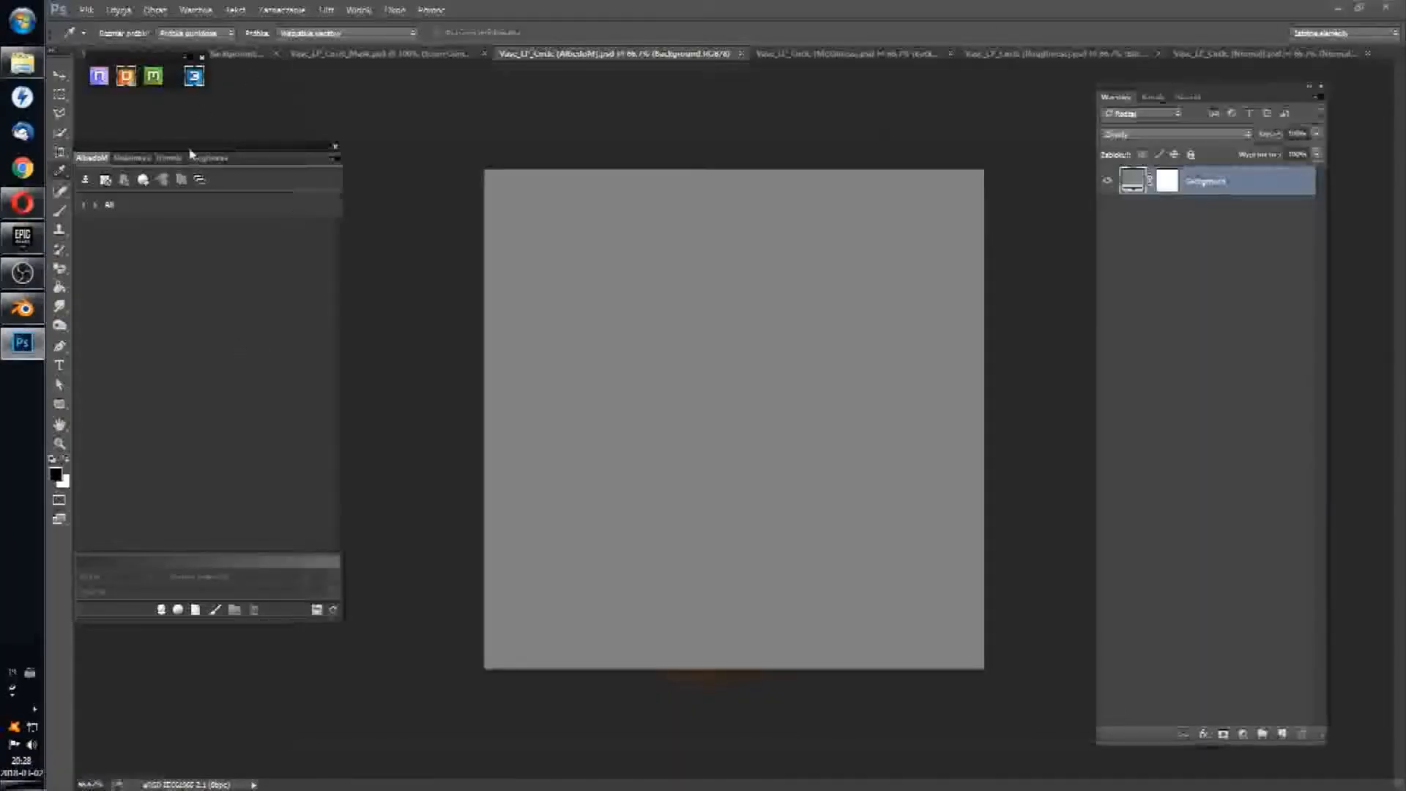
left_click(169, 157)
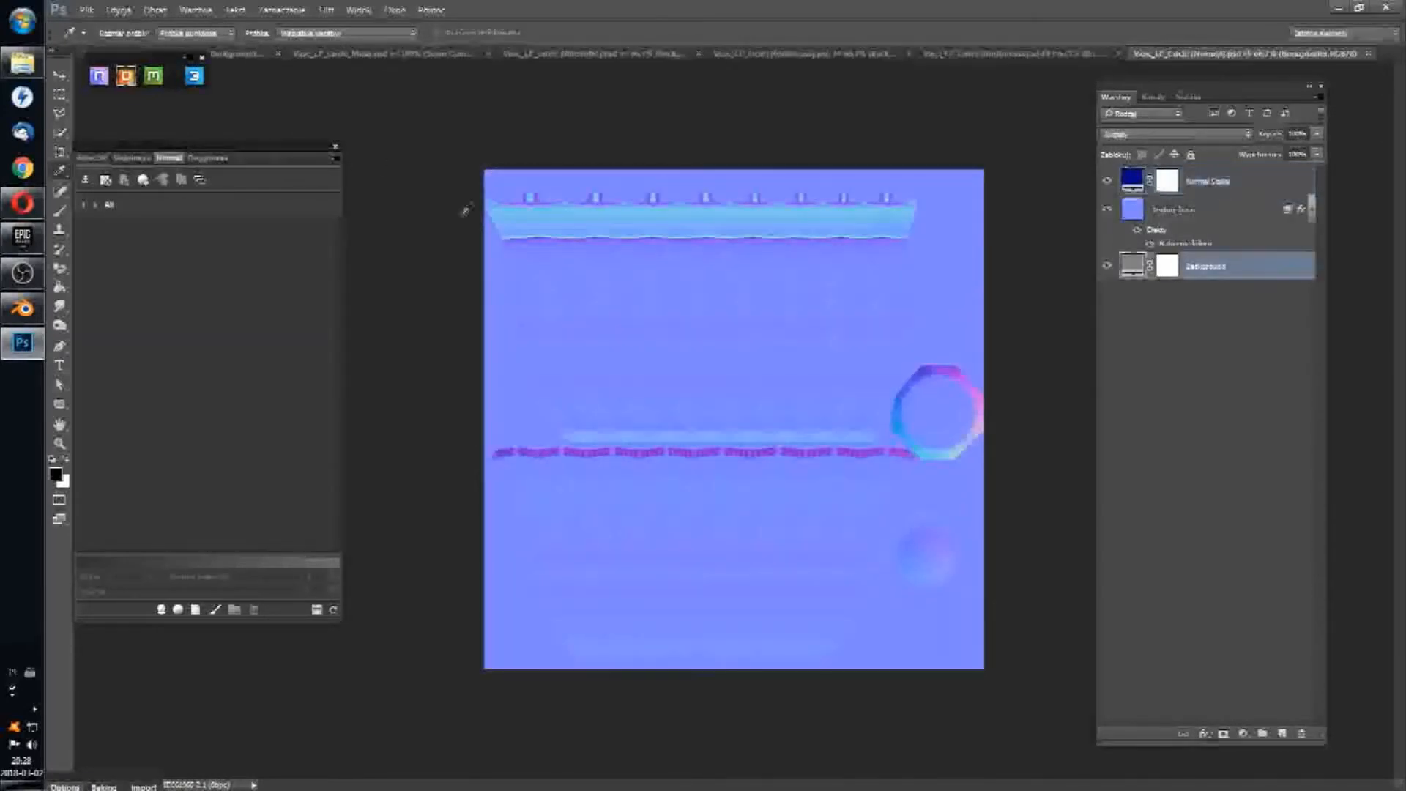
key("ctrl+plus")
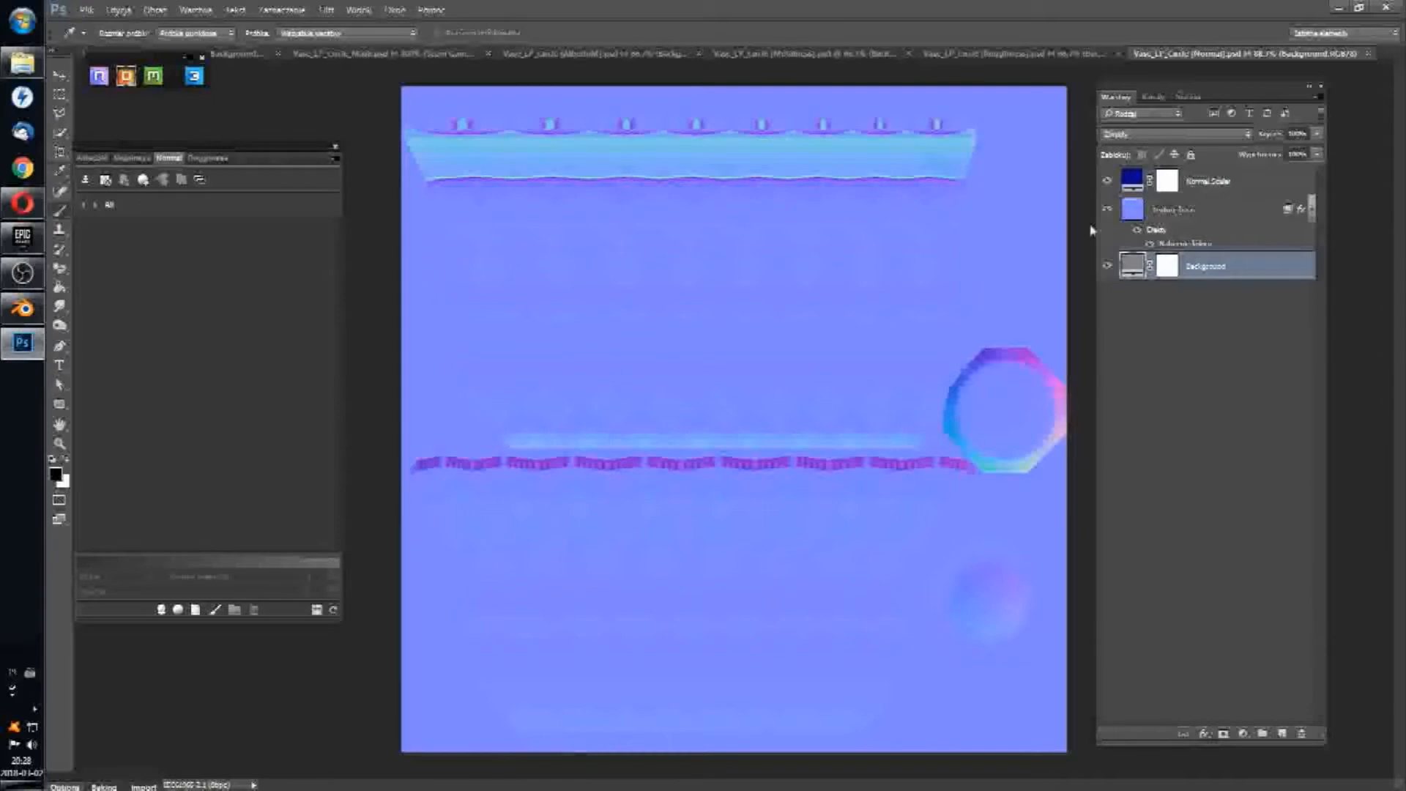
left_click(60, 211)
left_click(1228, 210)
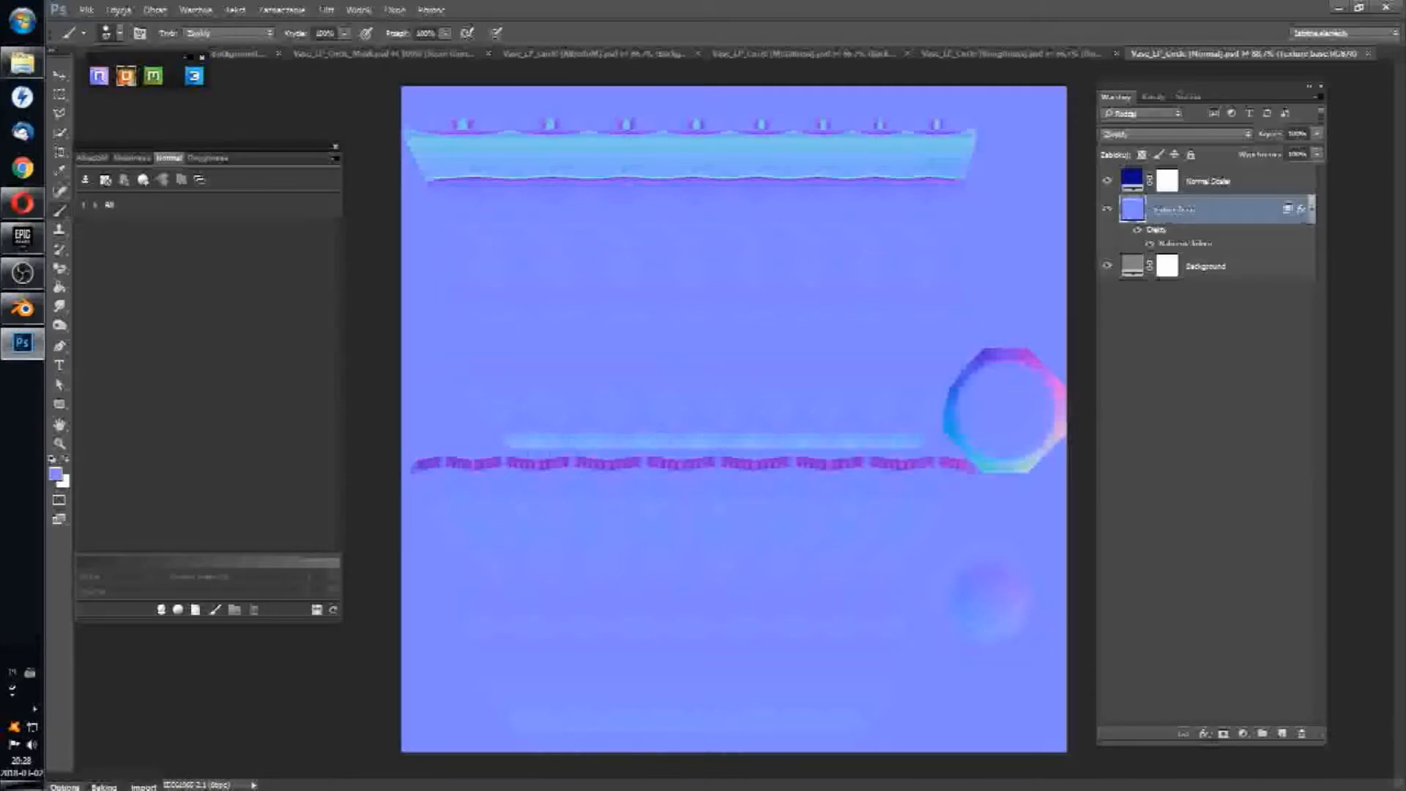
left_click_drag(417, 458, 908, 454)
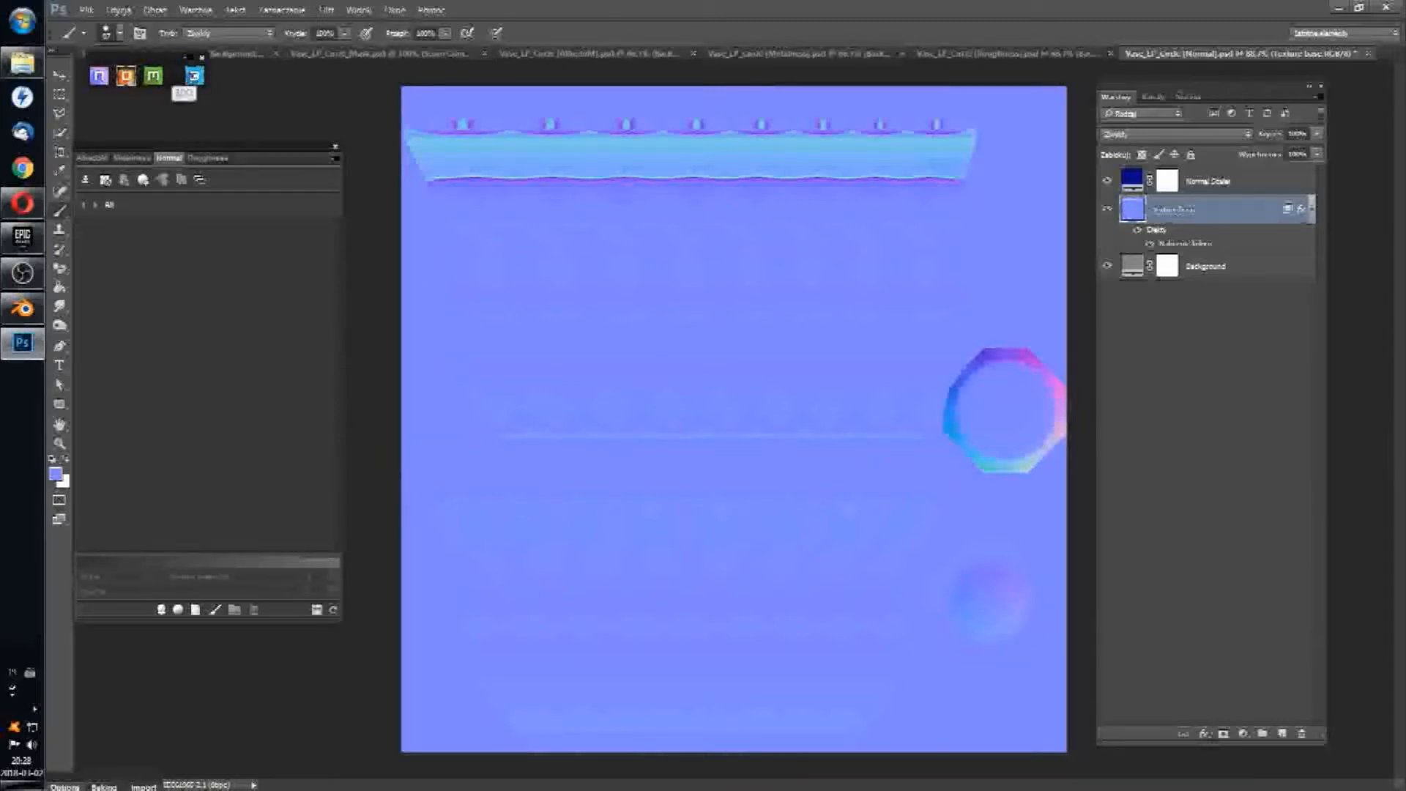
left_click(60, 74)
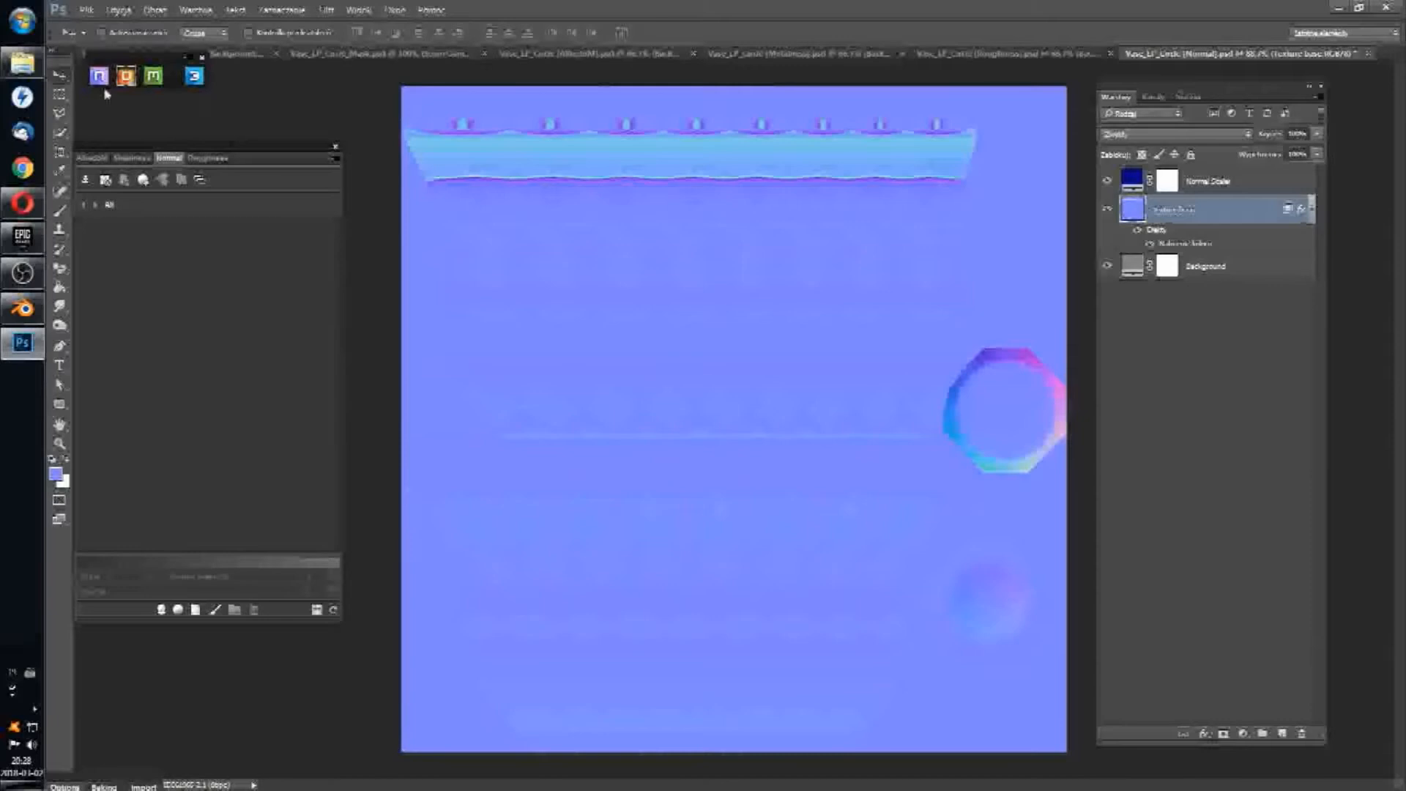
Step: Reopen the 3DO preview and re-render the project with the edited normal map
left_click(194, 76)
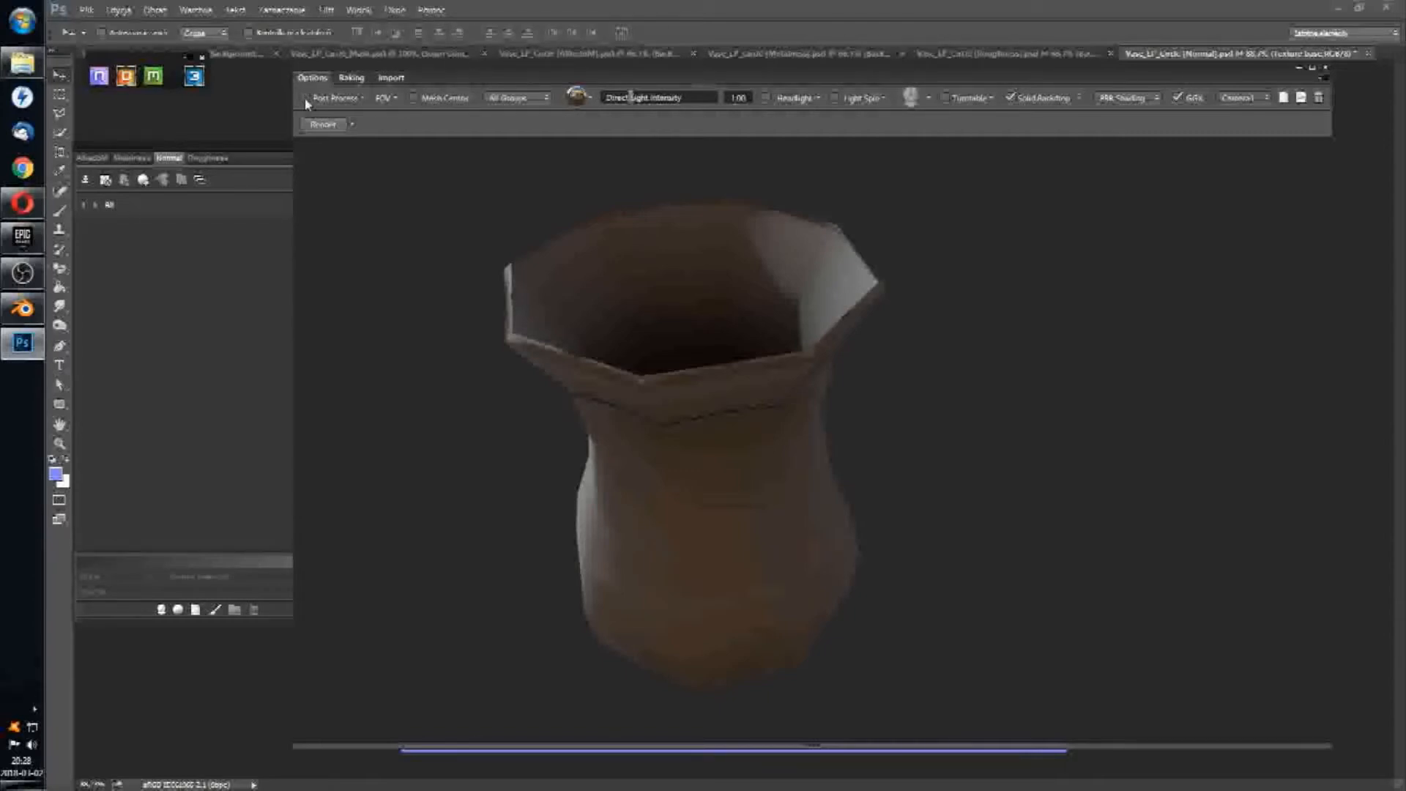
left_click_drag(236, 148, 343, 151)
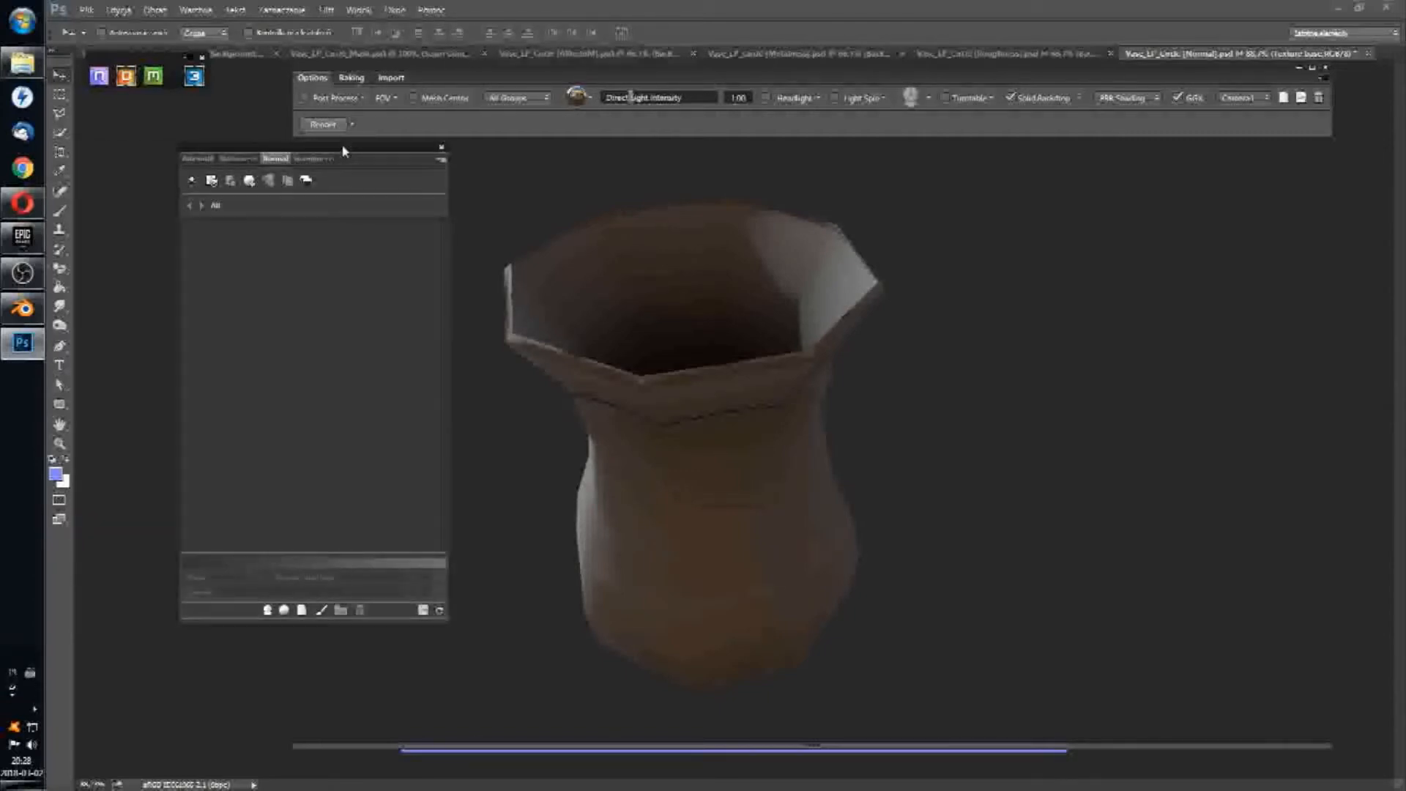
left_click(439, 611)
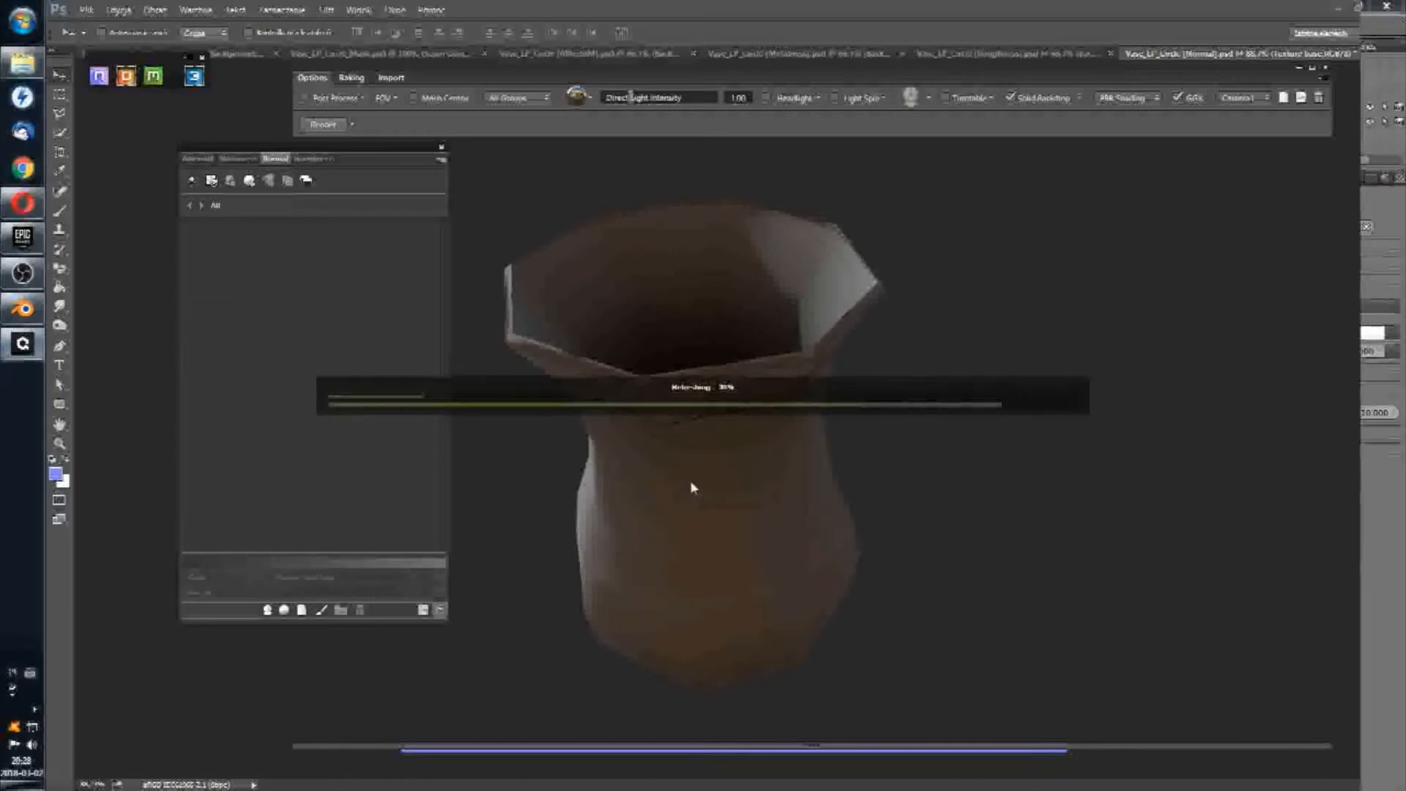
Step: Examine the vase's neck and rim up close in the 3DO preview, and close the unresponsive preview program
left_click_drag(747, 305, 955, 328)
scroll(753, 295, "up", 8)
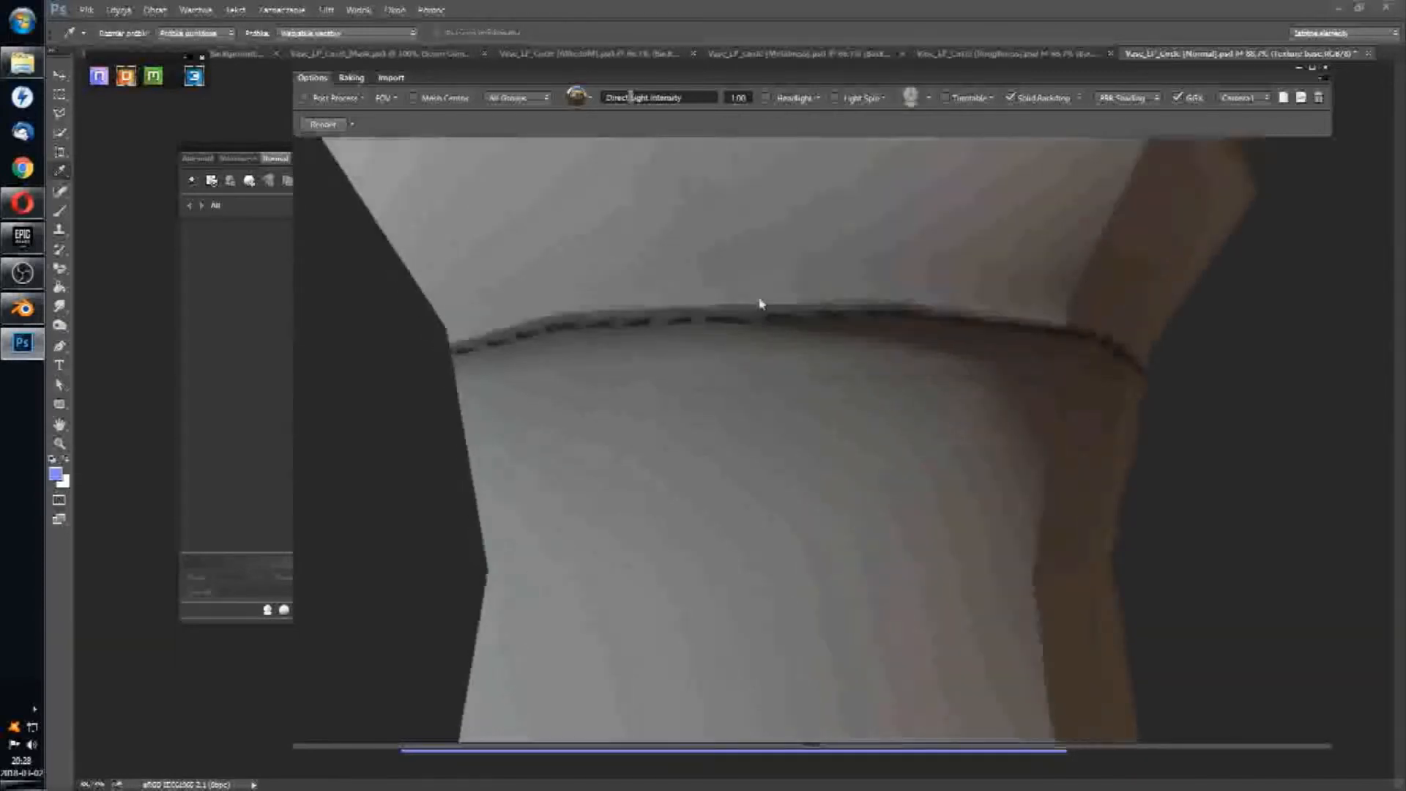
left_click_drag(714, 284, 867, 389)
scroll(842, 414, "down", 5)
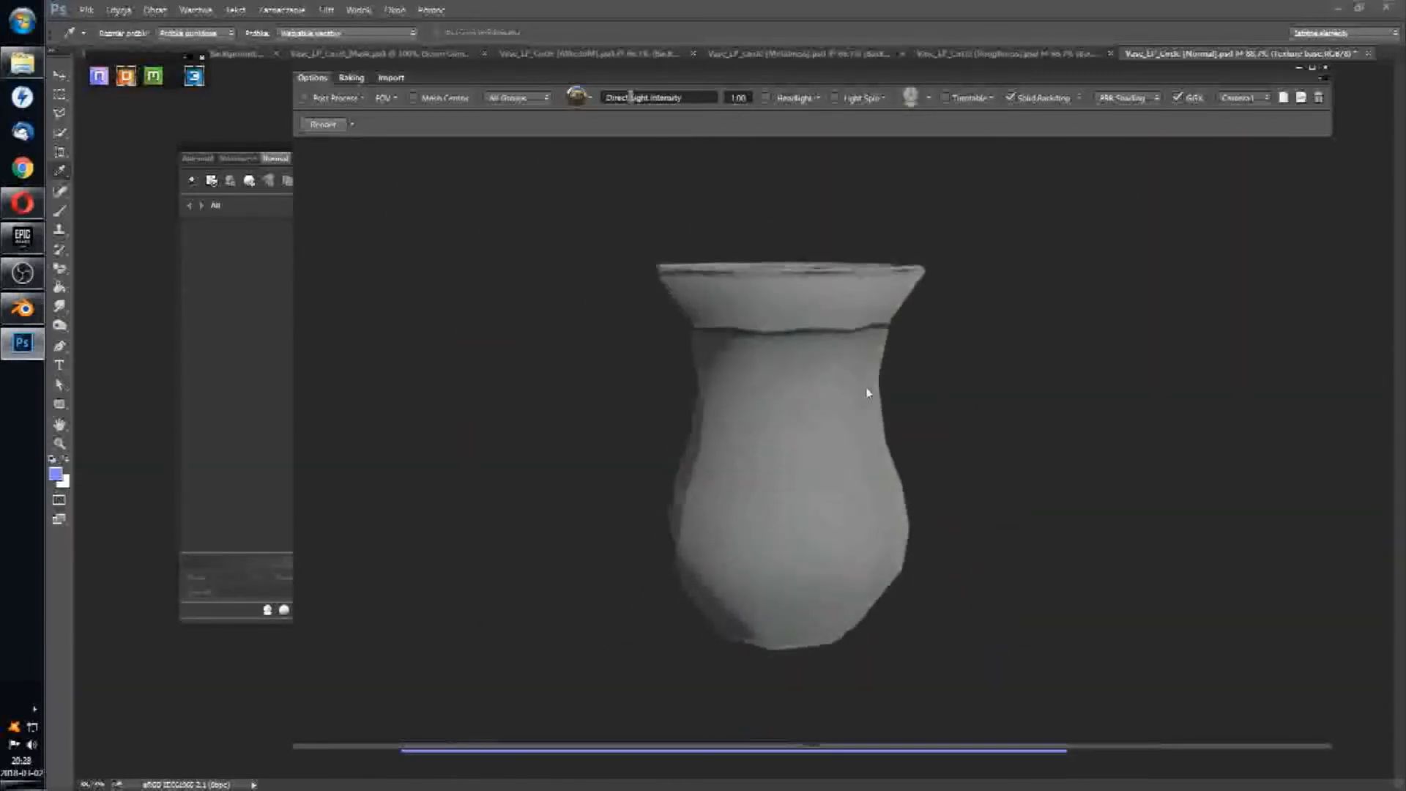
left_click_drag(728, 404, 856, 393)
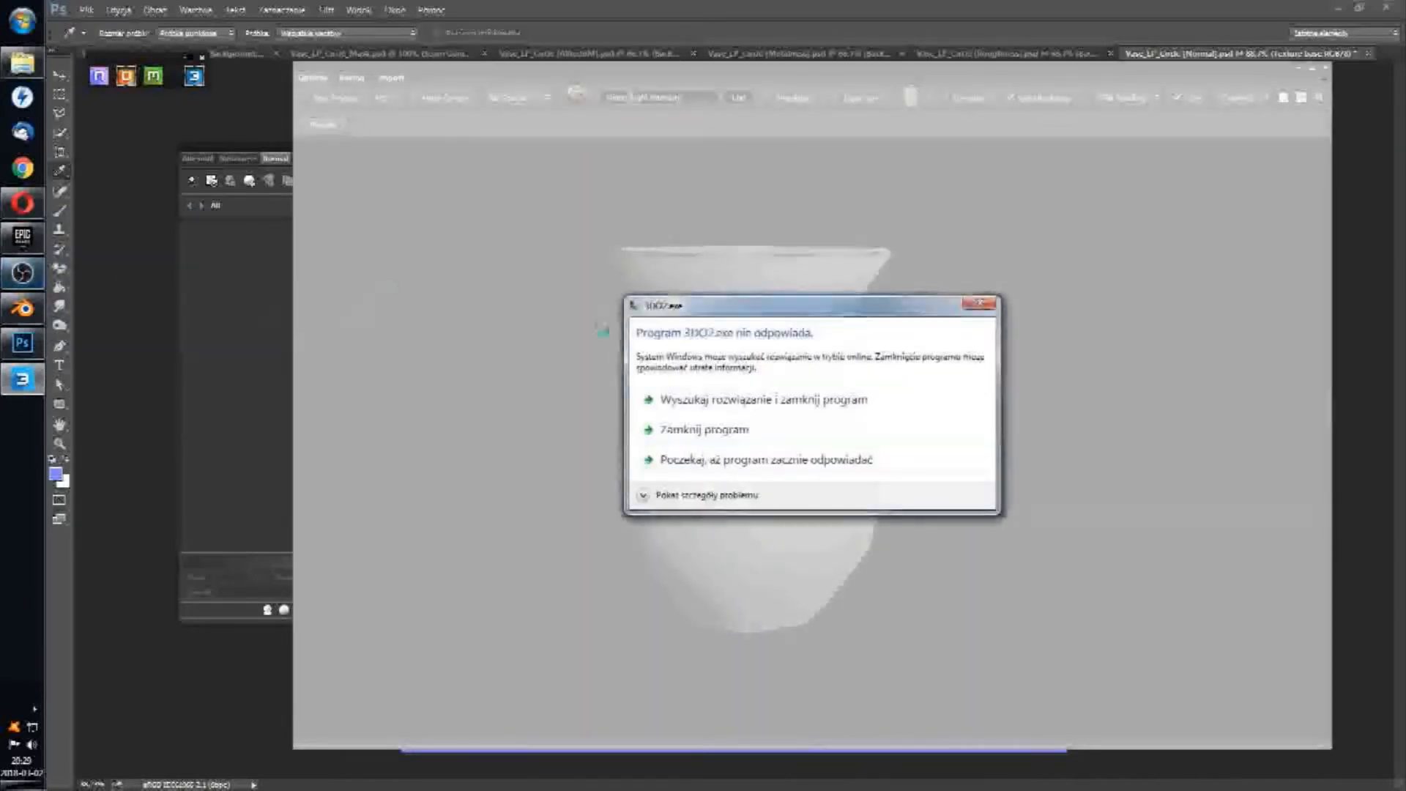
left_click(778, 429)
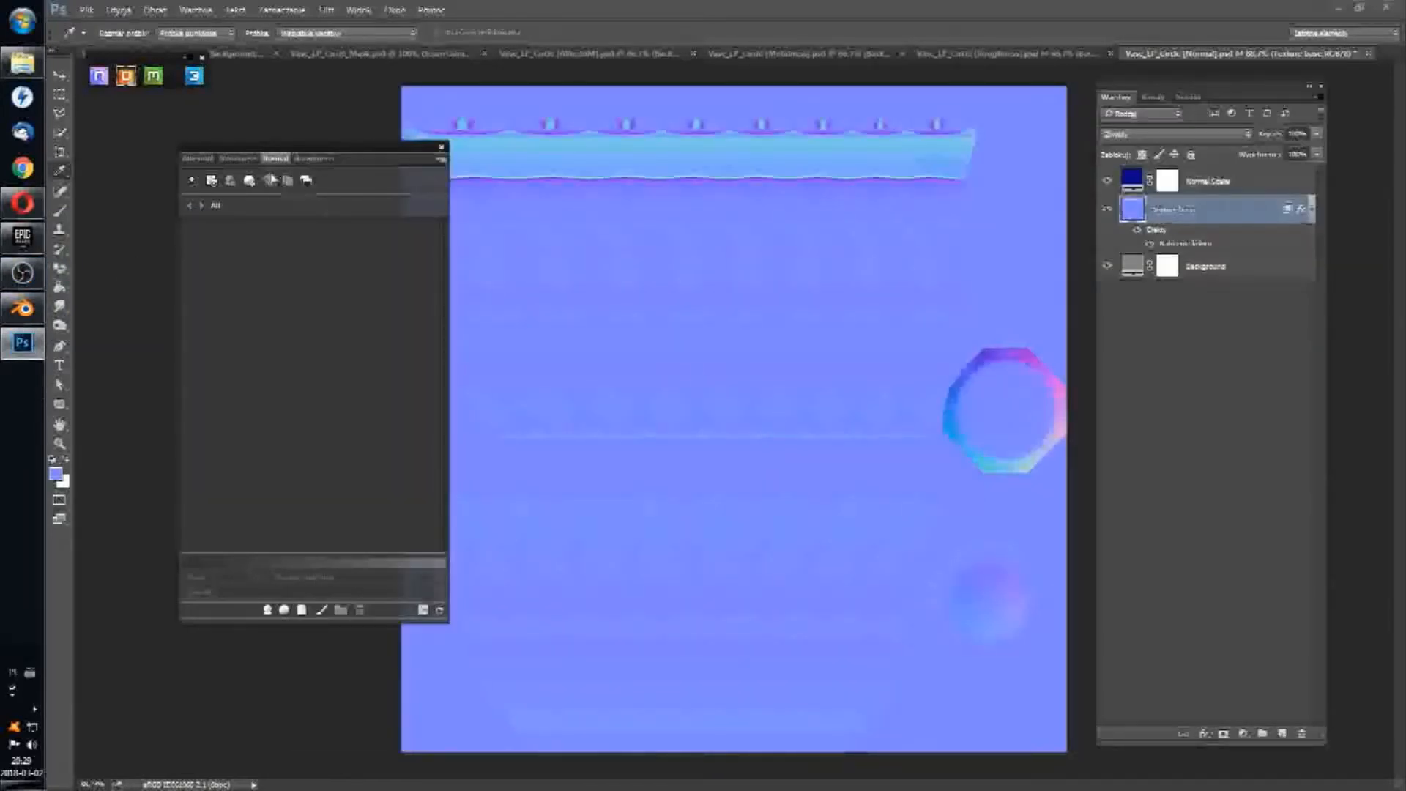
Step: Open the albedo map and add the custom material mural 02 to the project
left_click_drag(273, 152, 207, 127)
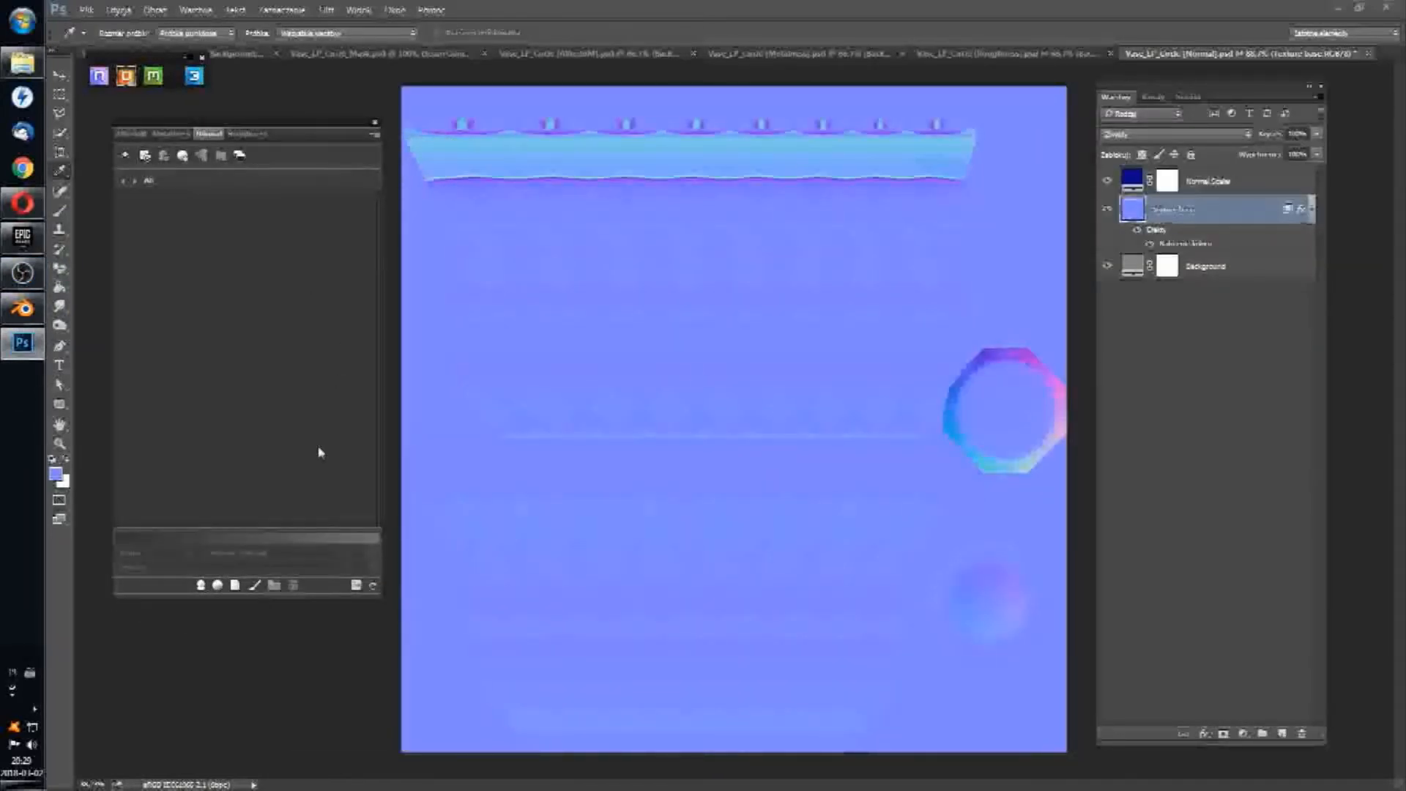
left_click(130, 135)
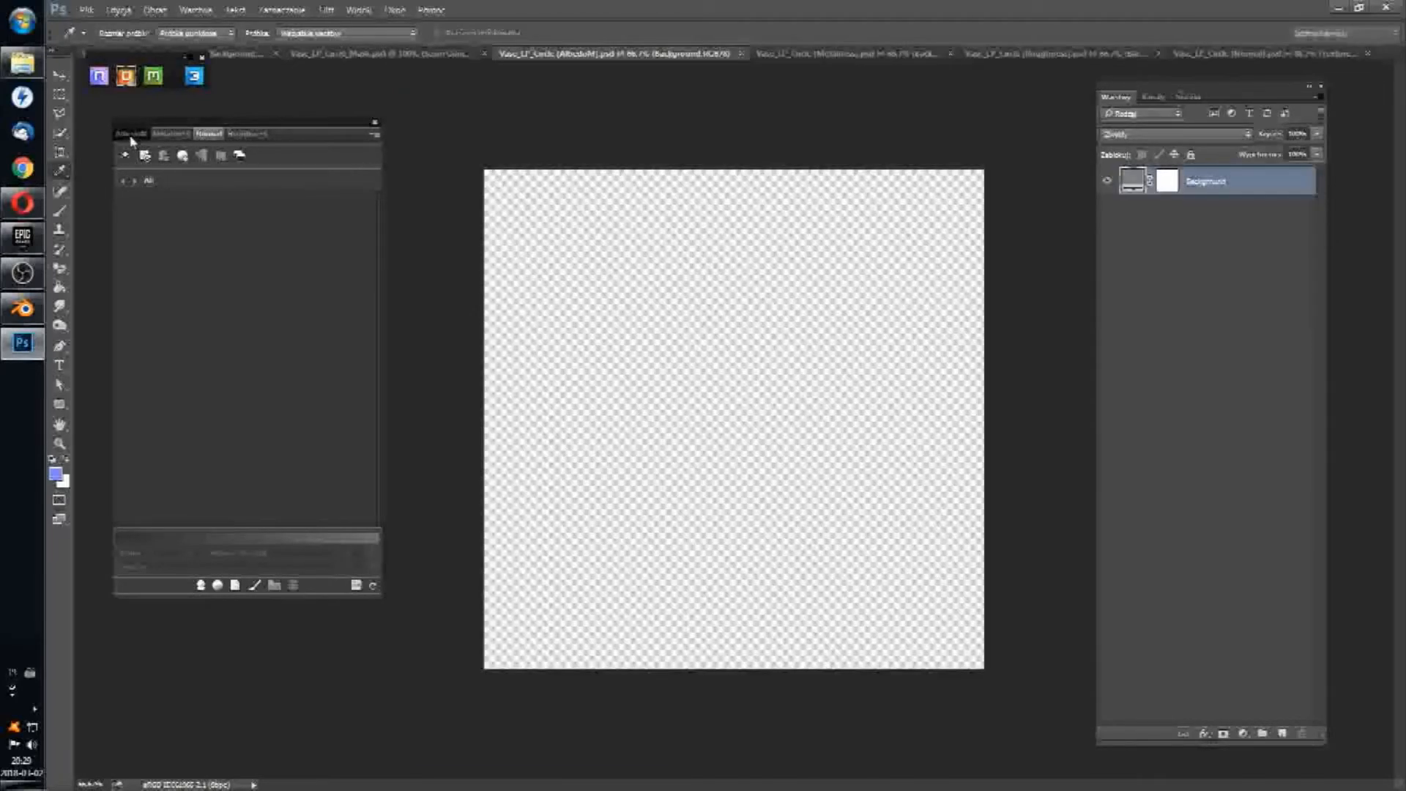
left_click(217, 586)
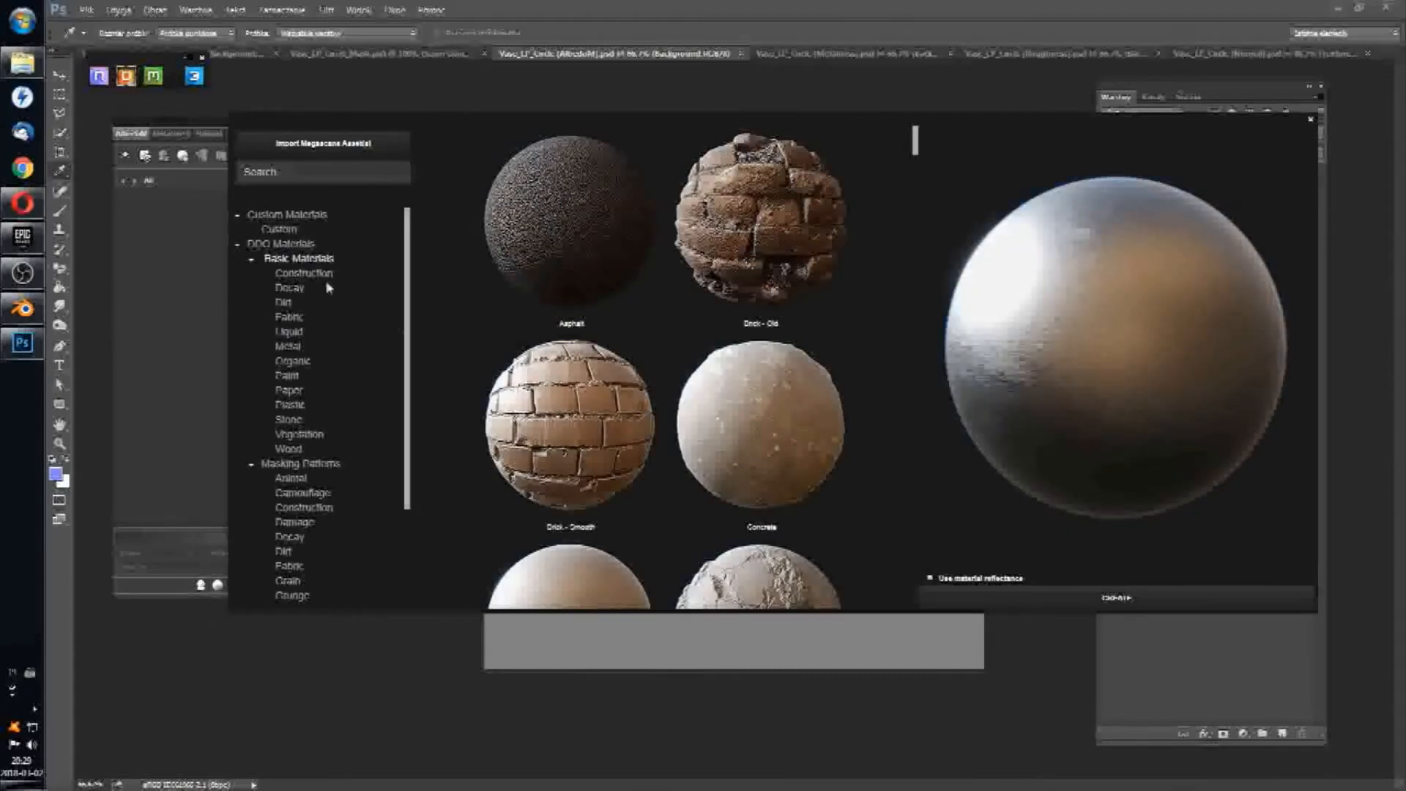
left_click(279, 230)
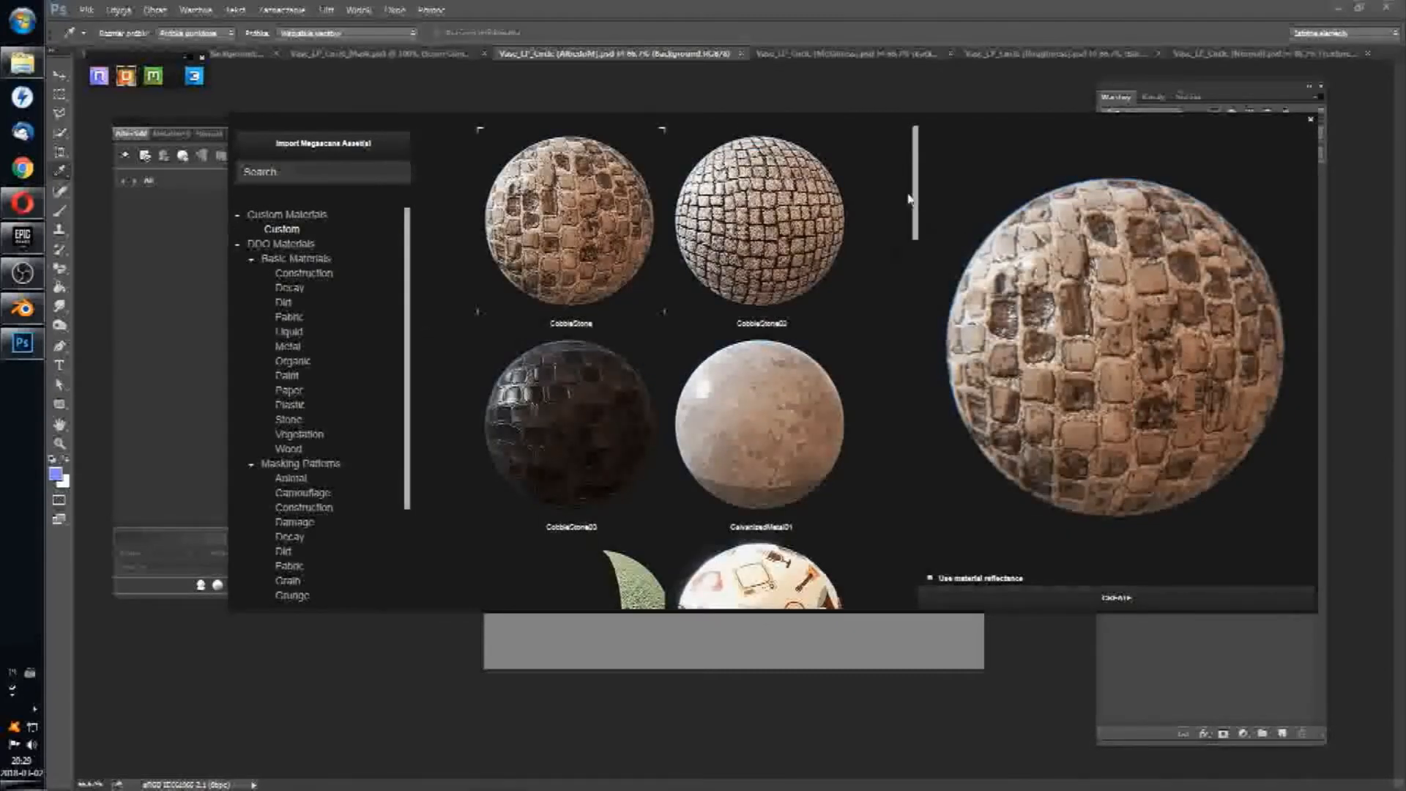
scroll(916, 234, "down", 4)
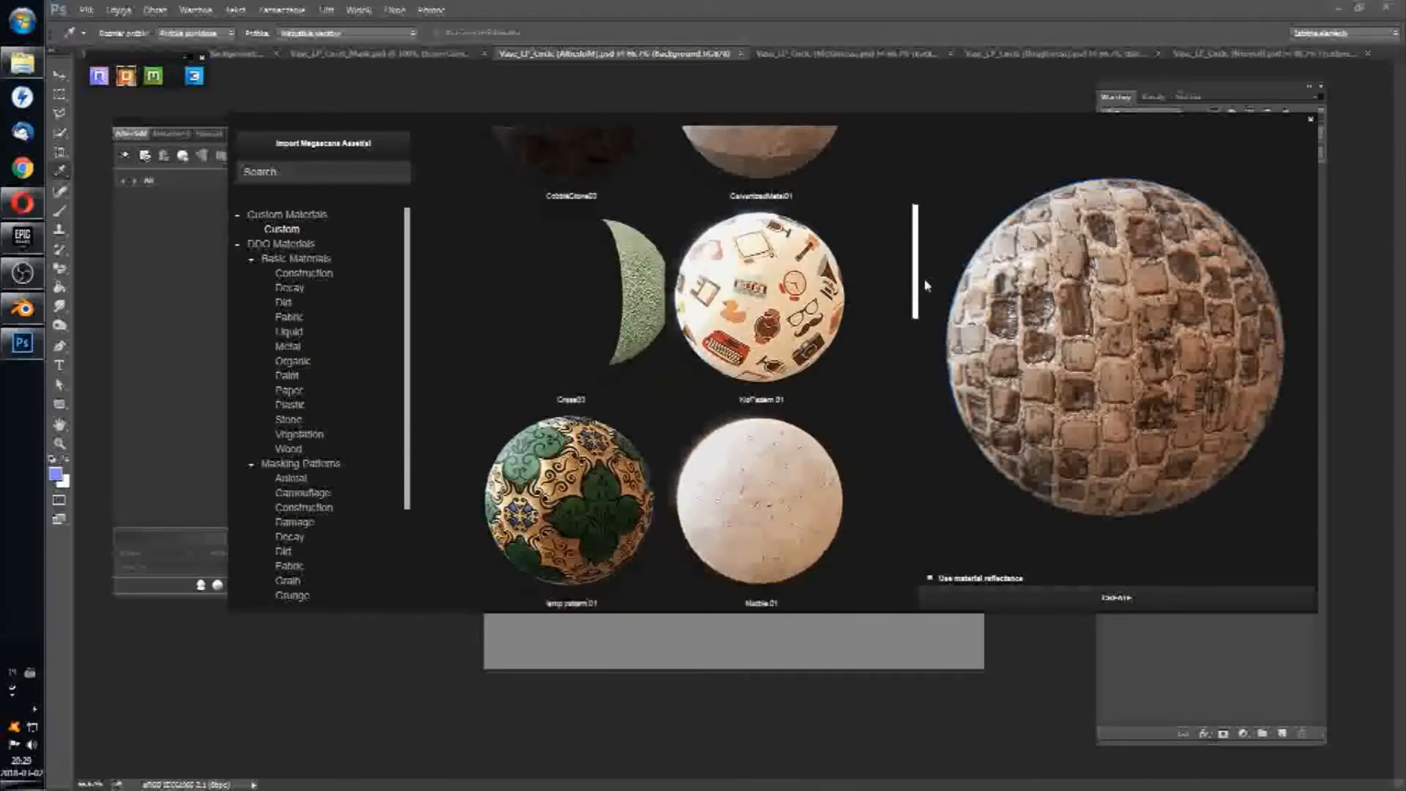
left_click_drag(925, 285, 990, 388)
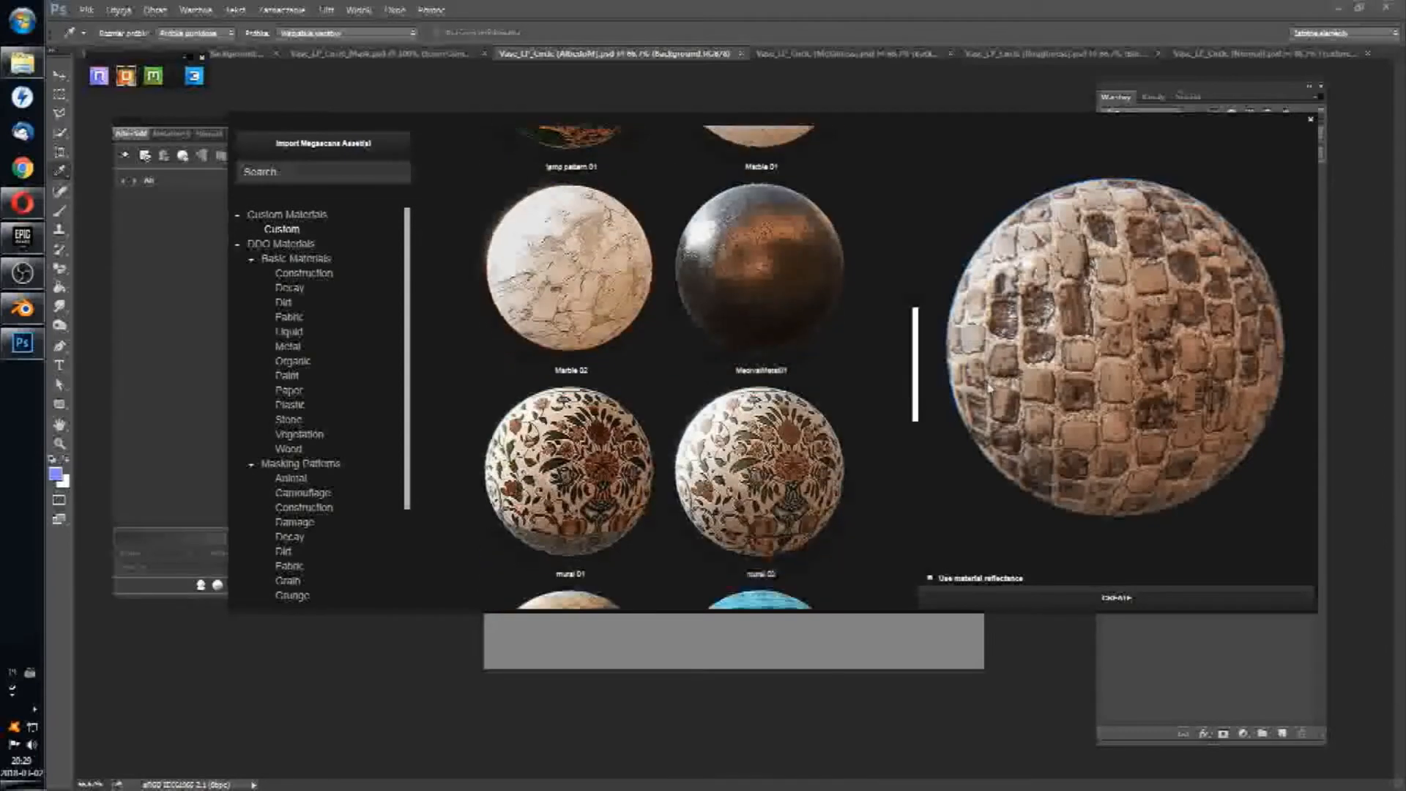
left_click(760, 468)
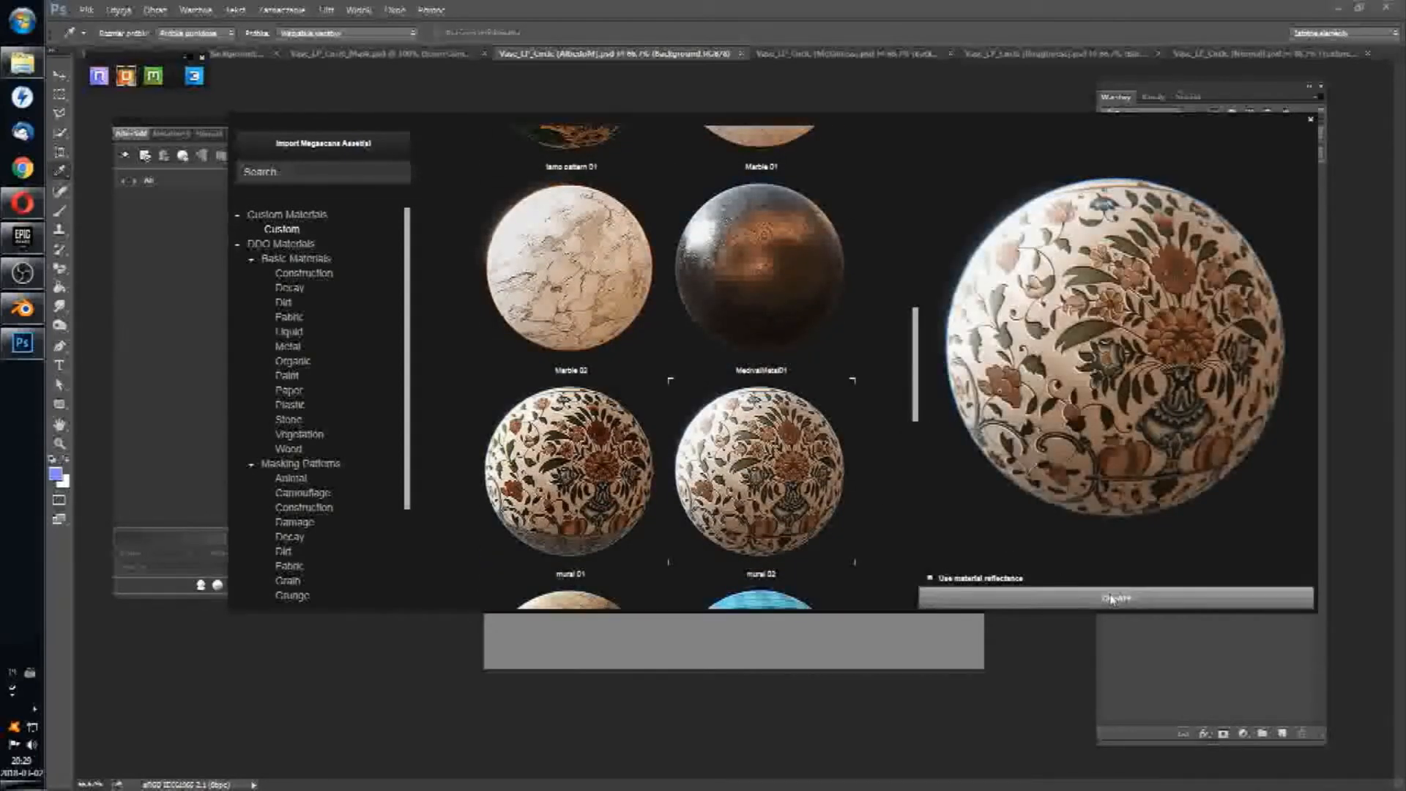
left_click(1111, 598)
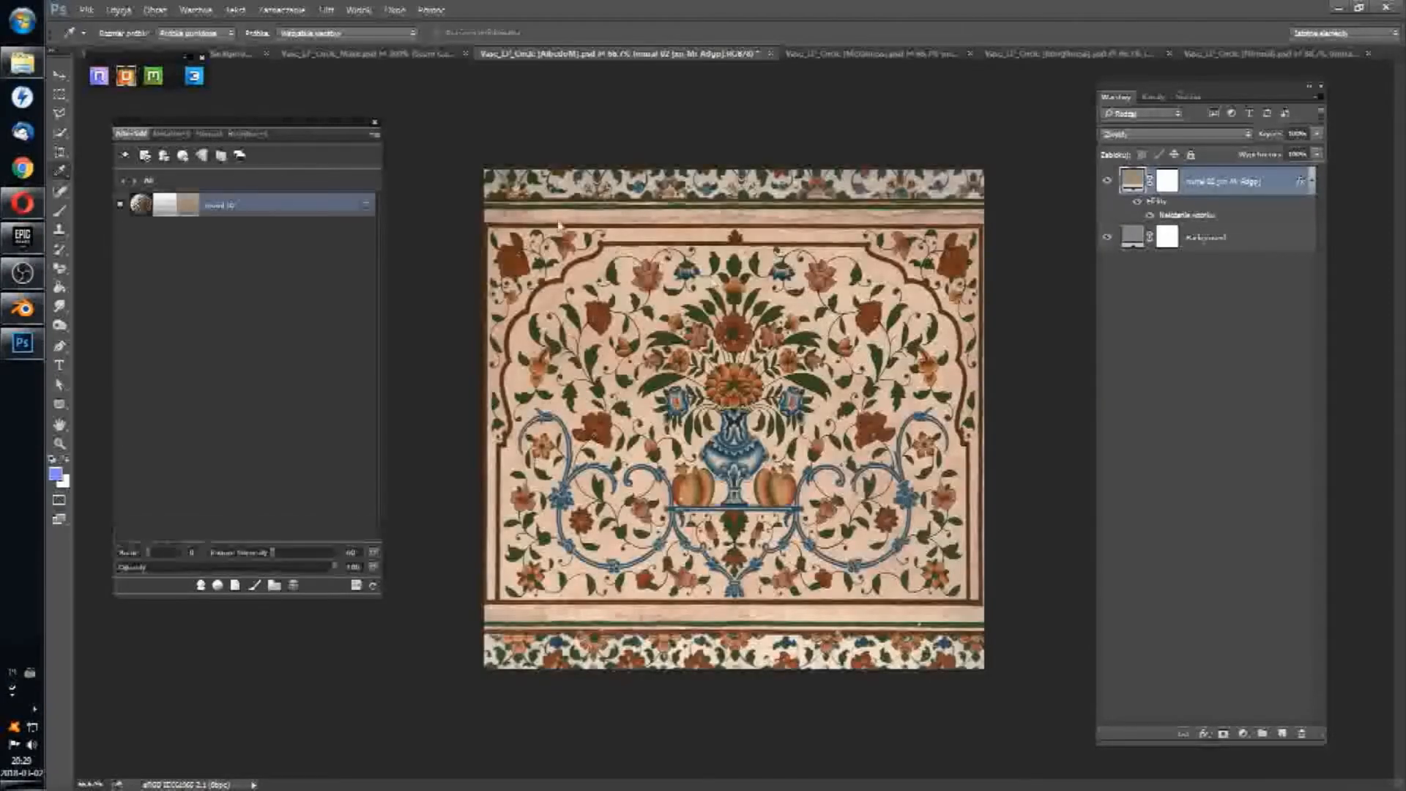
Step: Reopen the 3DO preview, frame the whole patterned vase and turn off Post Process
left_click(194, 82)
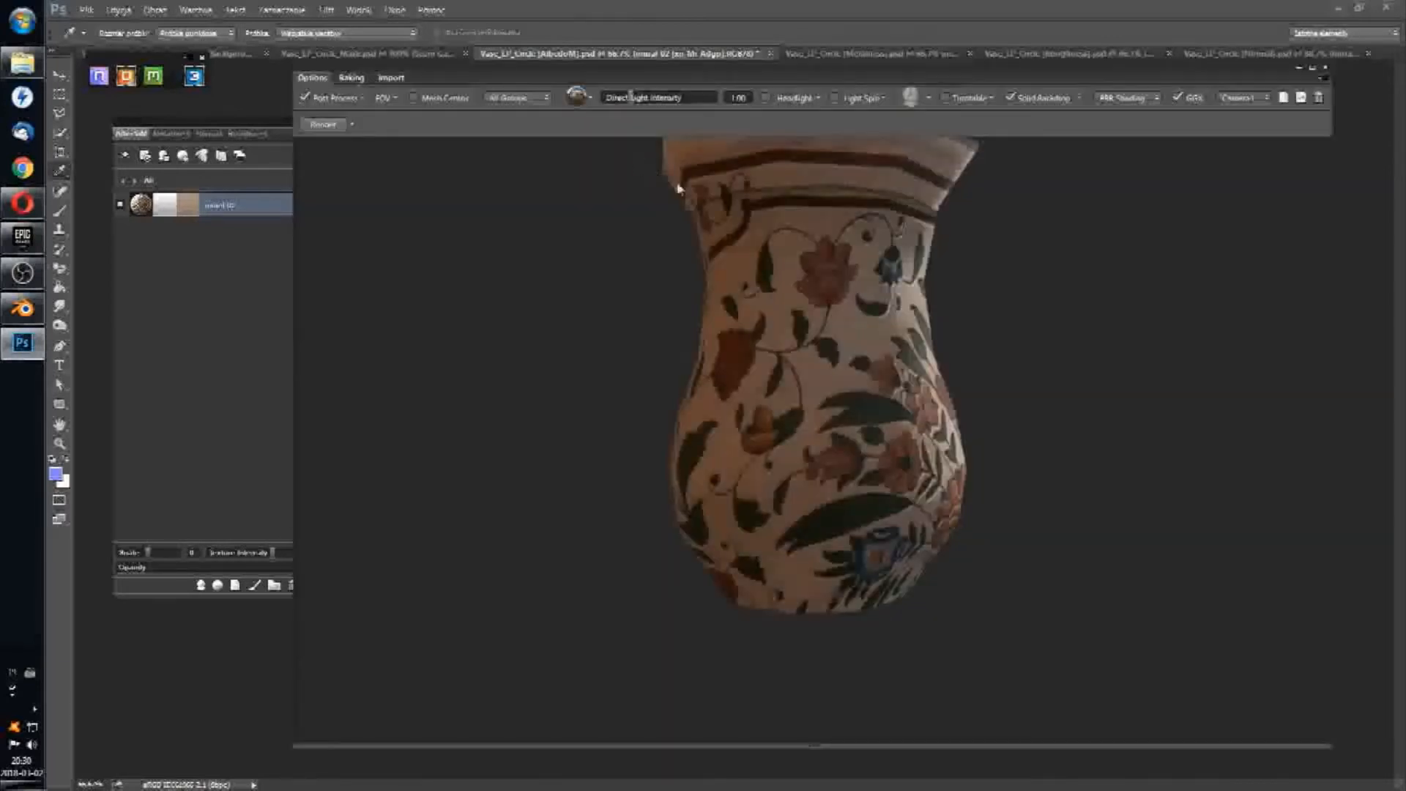
left_click_drag(884, 279, 855, 302)
right_click_drag(855, 302, 857, 408)
left_click_drag(857, 407, 867, 386)
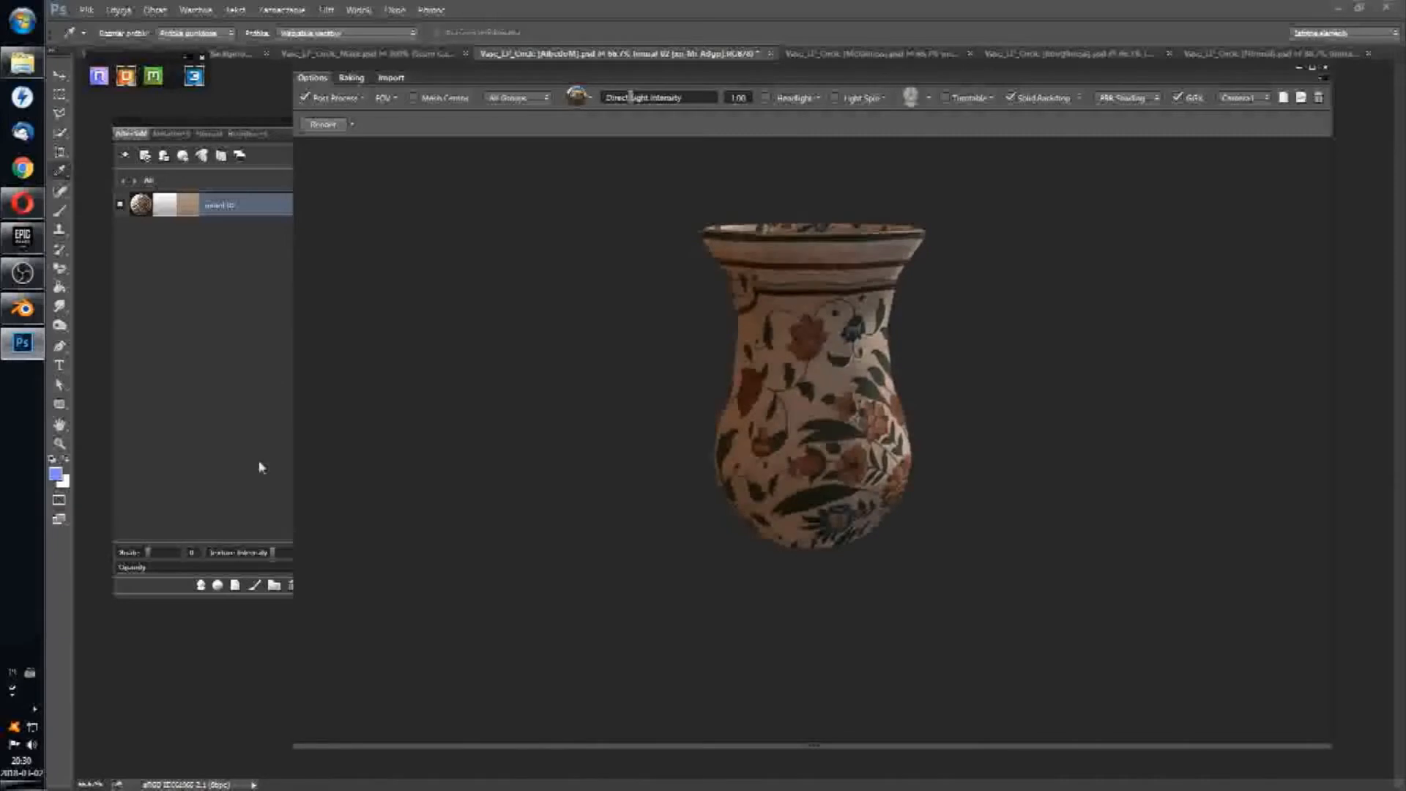
left_click(141, 555)
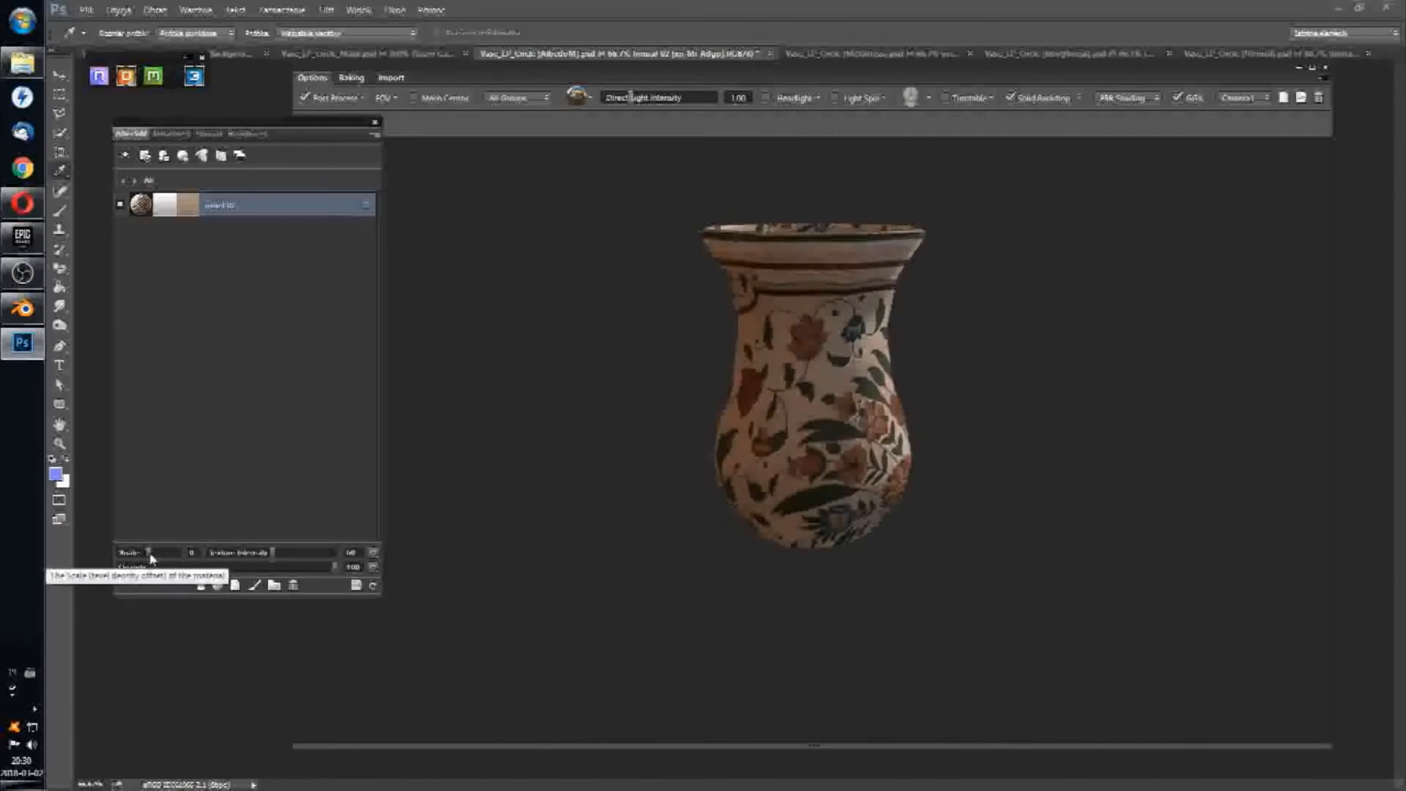
left_click(304, 97)
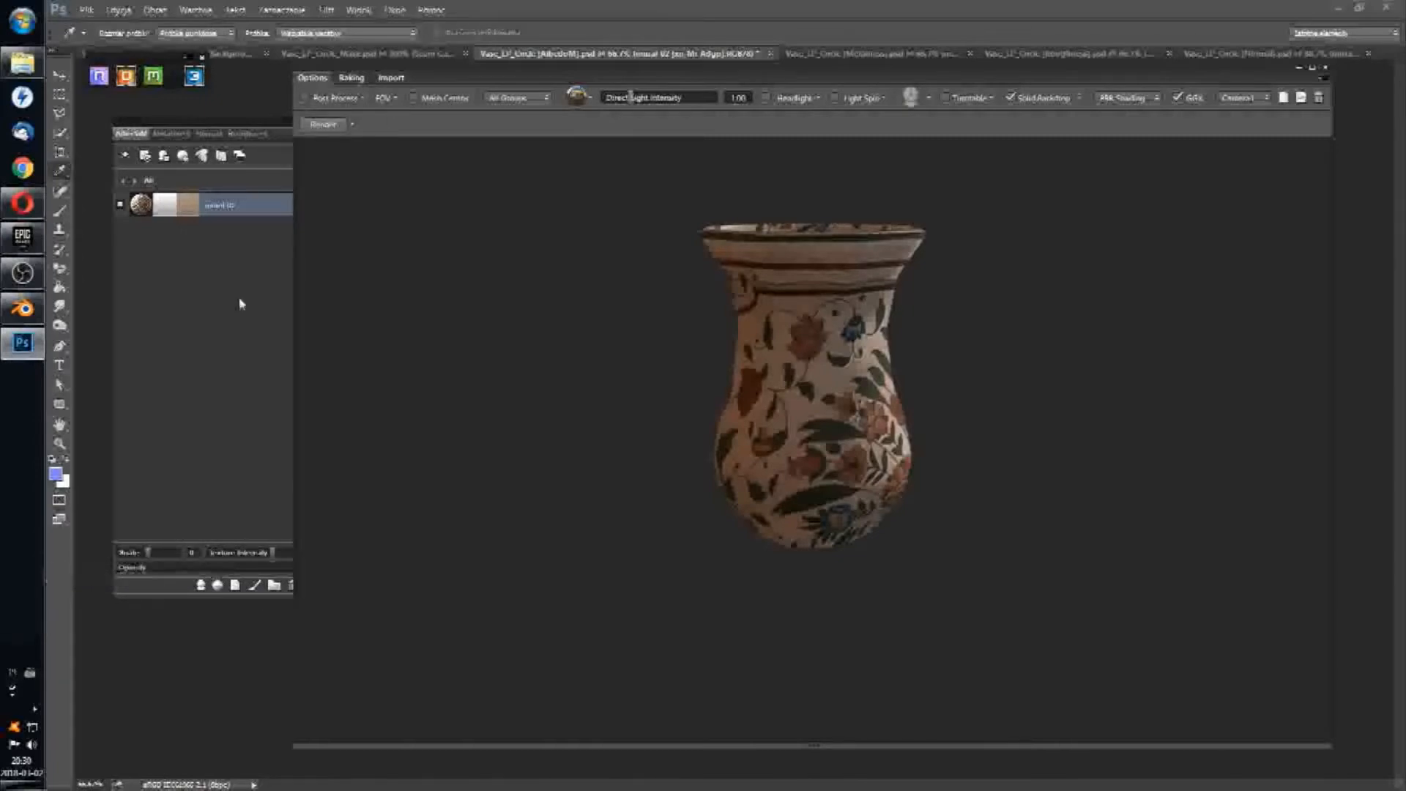
Step: Reduce the mural 02 texture scale so its pattern repeats smaller, and inspect the vase's front under stronger light in the preview
left_click(141, 557)
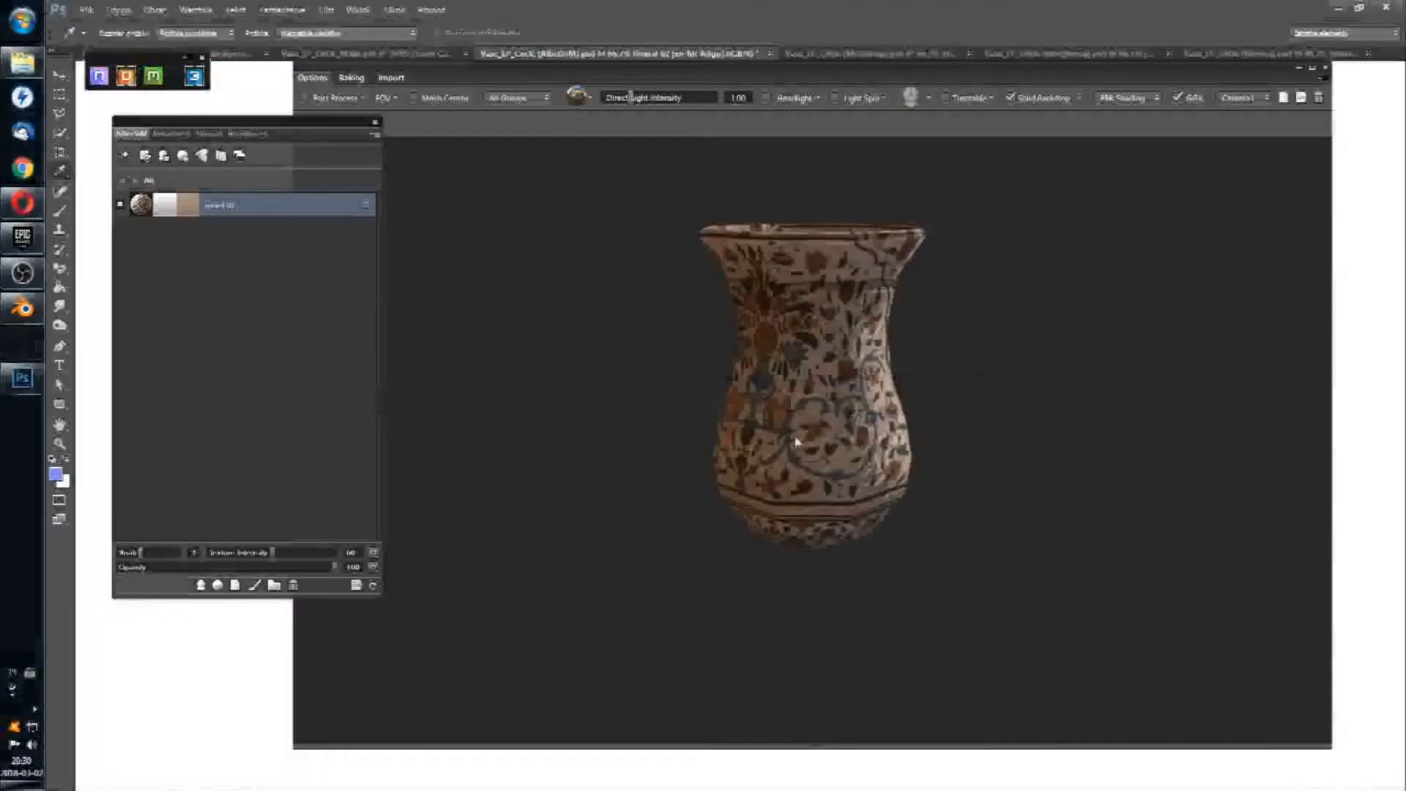
left_click(822, 358)
left_click_drag(822, 359, 943, 360)
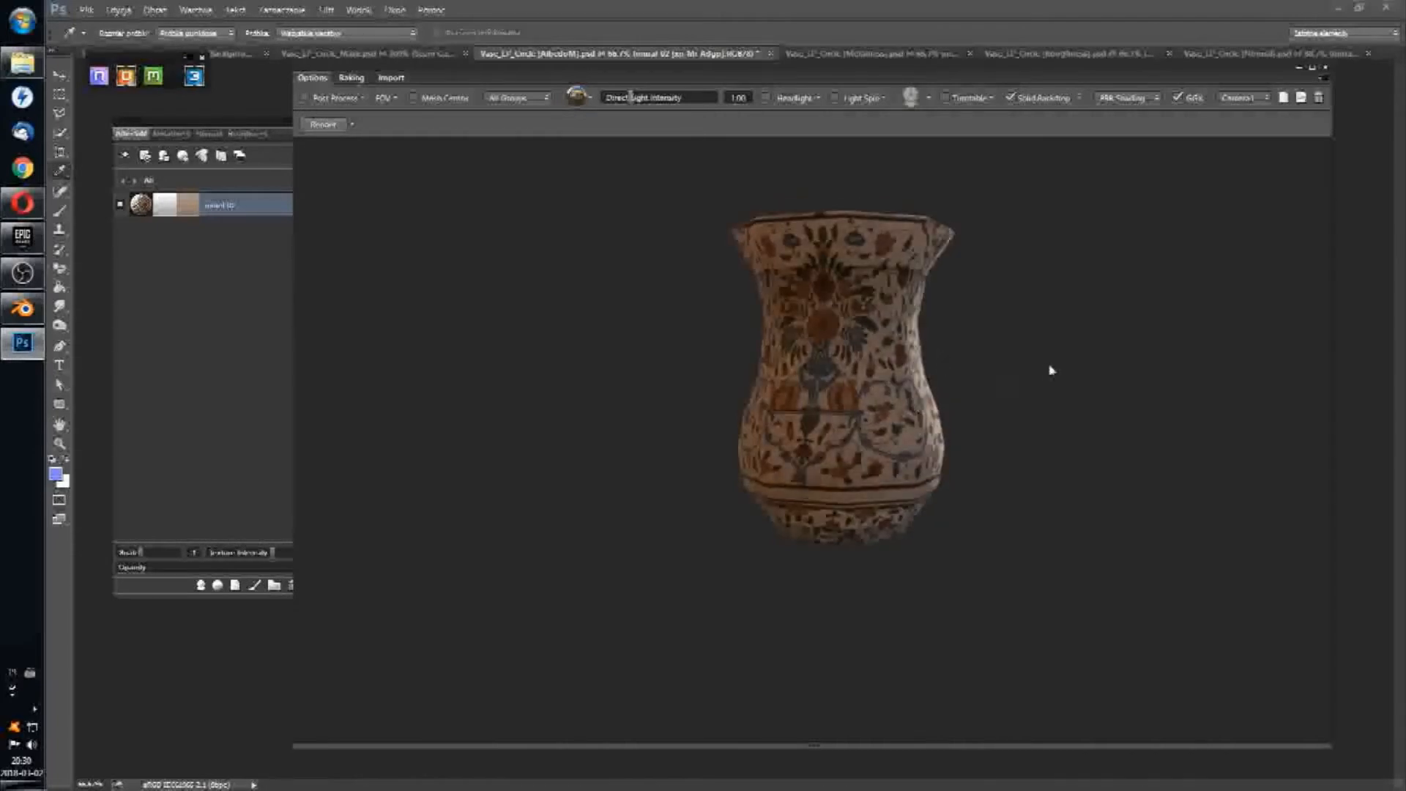
left_click_drag(1050, 370, 977, 387, "shift")
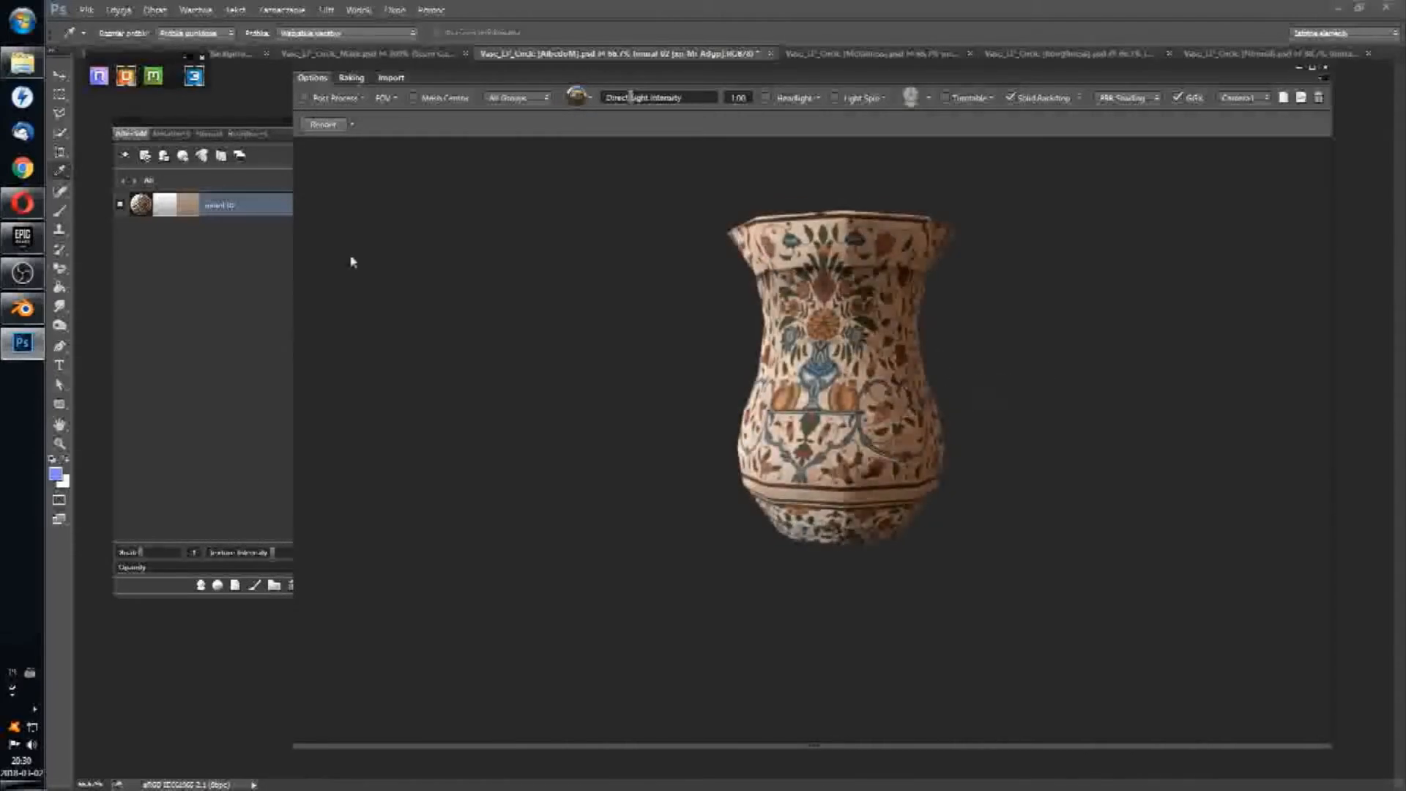
Step: Move the 3DO preview aside, switch to the roughness map and hide the preview so the map is unobstructed
left_click_drag(390, 67, 575, 76)
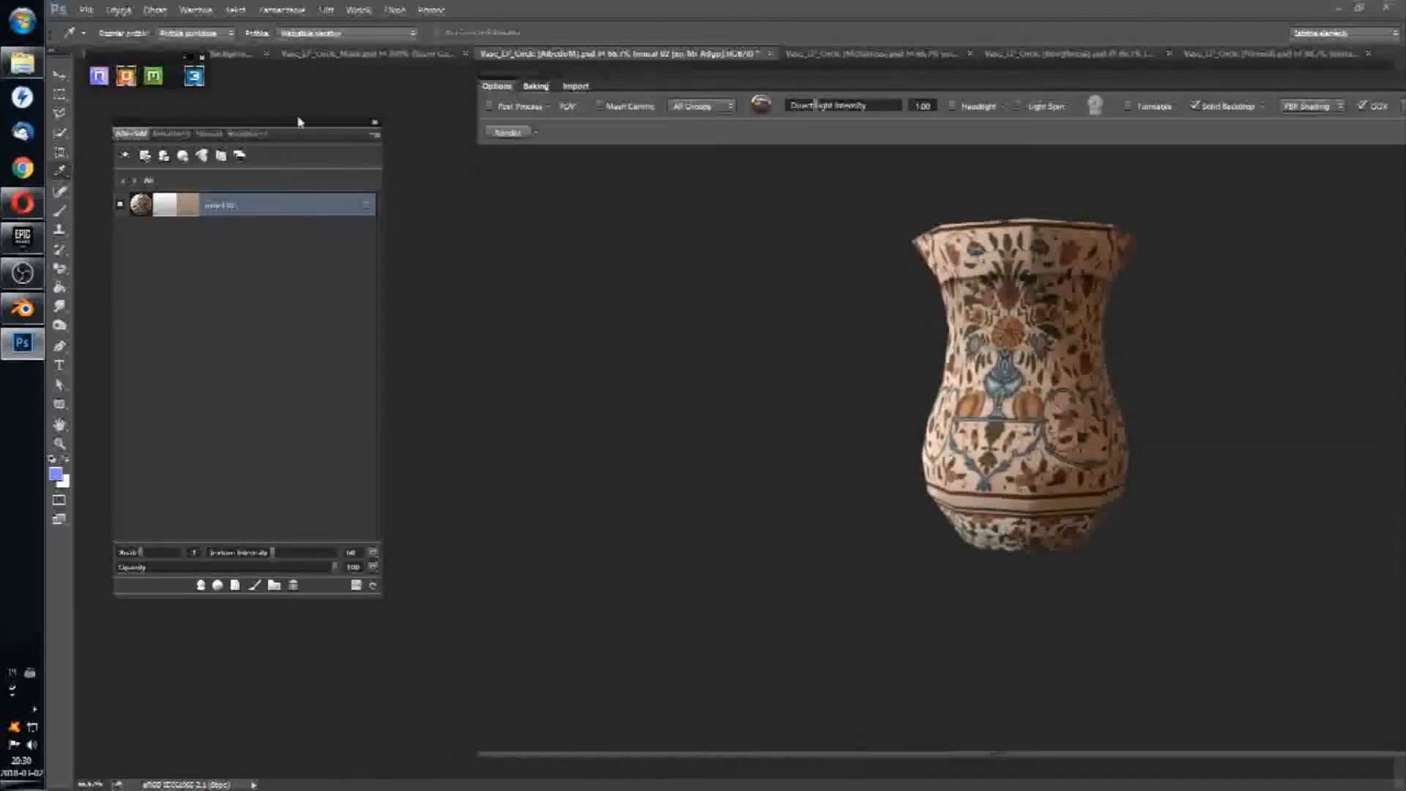
key("ctrl+Tab")
key("ctrl+Tab")
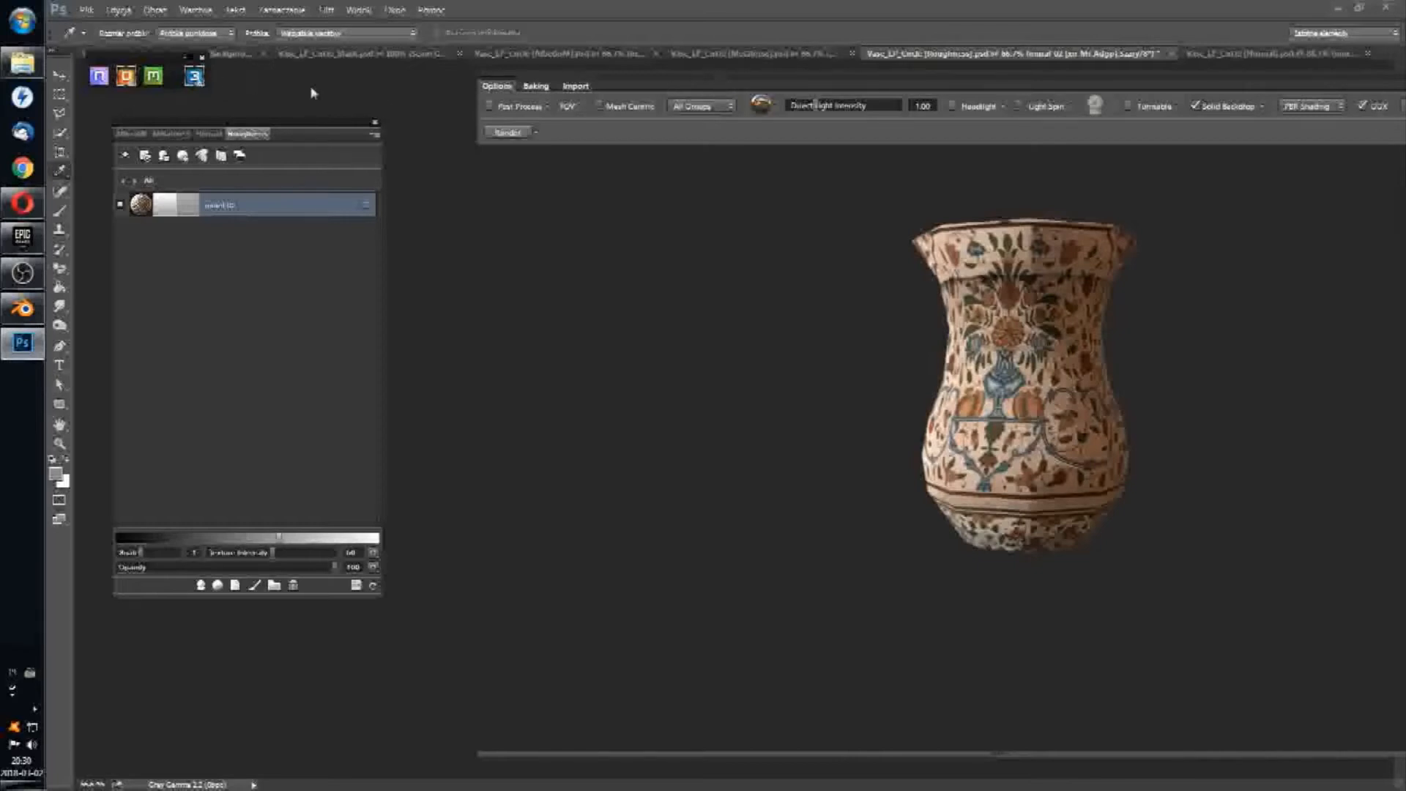
left_click(195, 76)
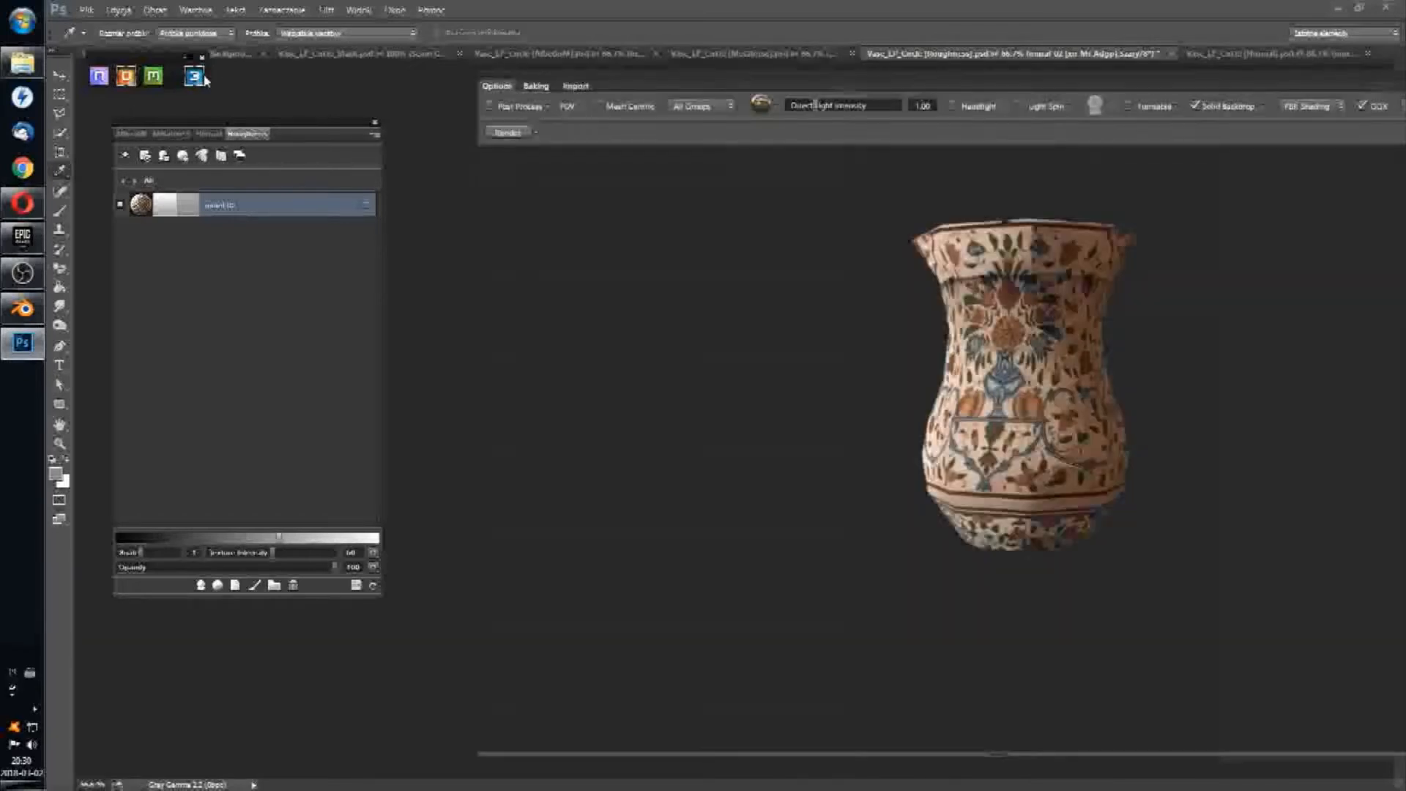
left_click(195, 77)
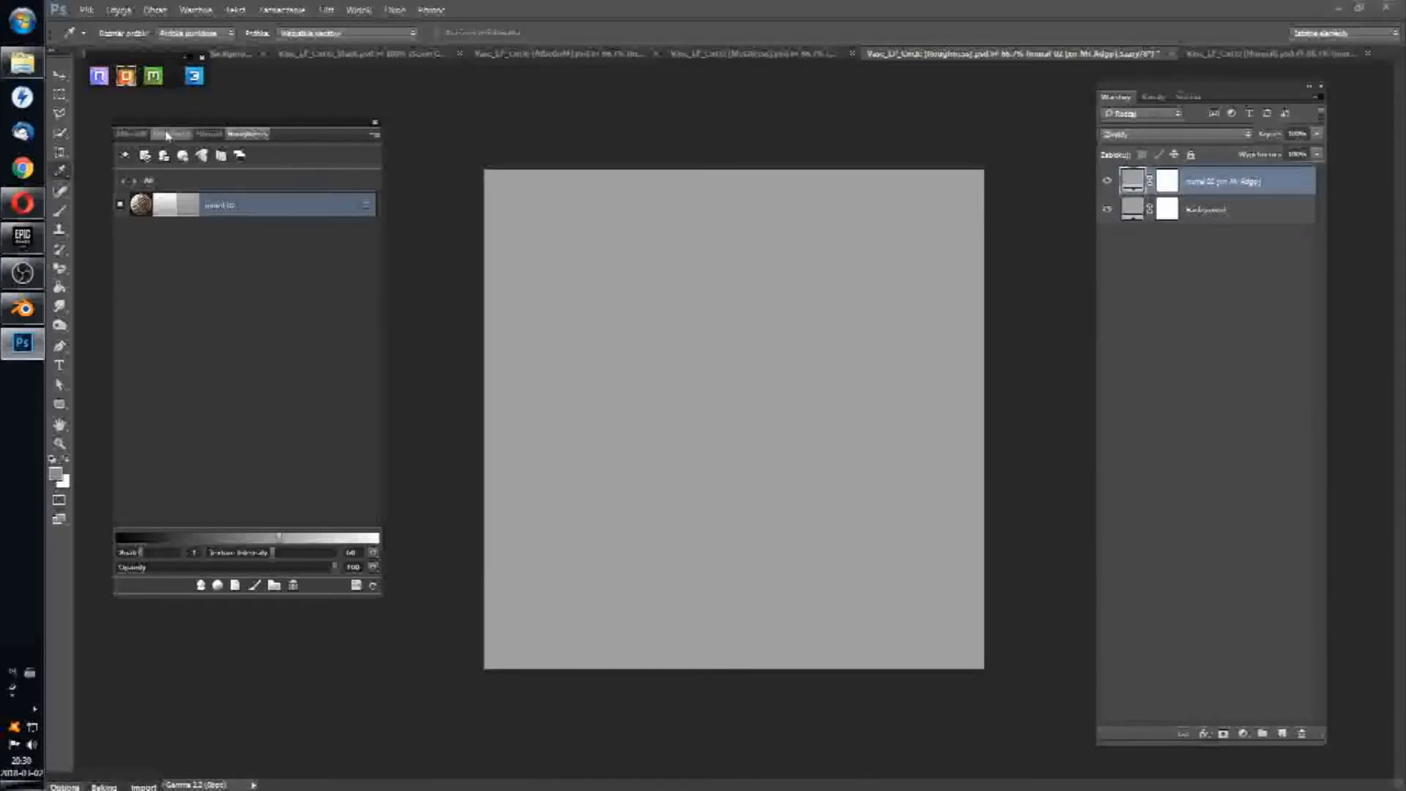
Step: Review the mural material's metalness and roughness maps, and return to the albedo map
key("ctrl+shift+Tab")
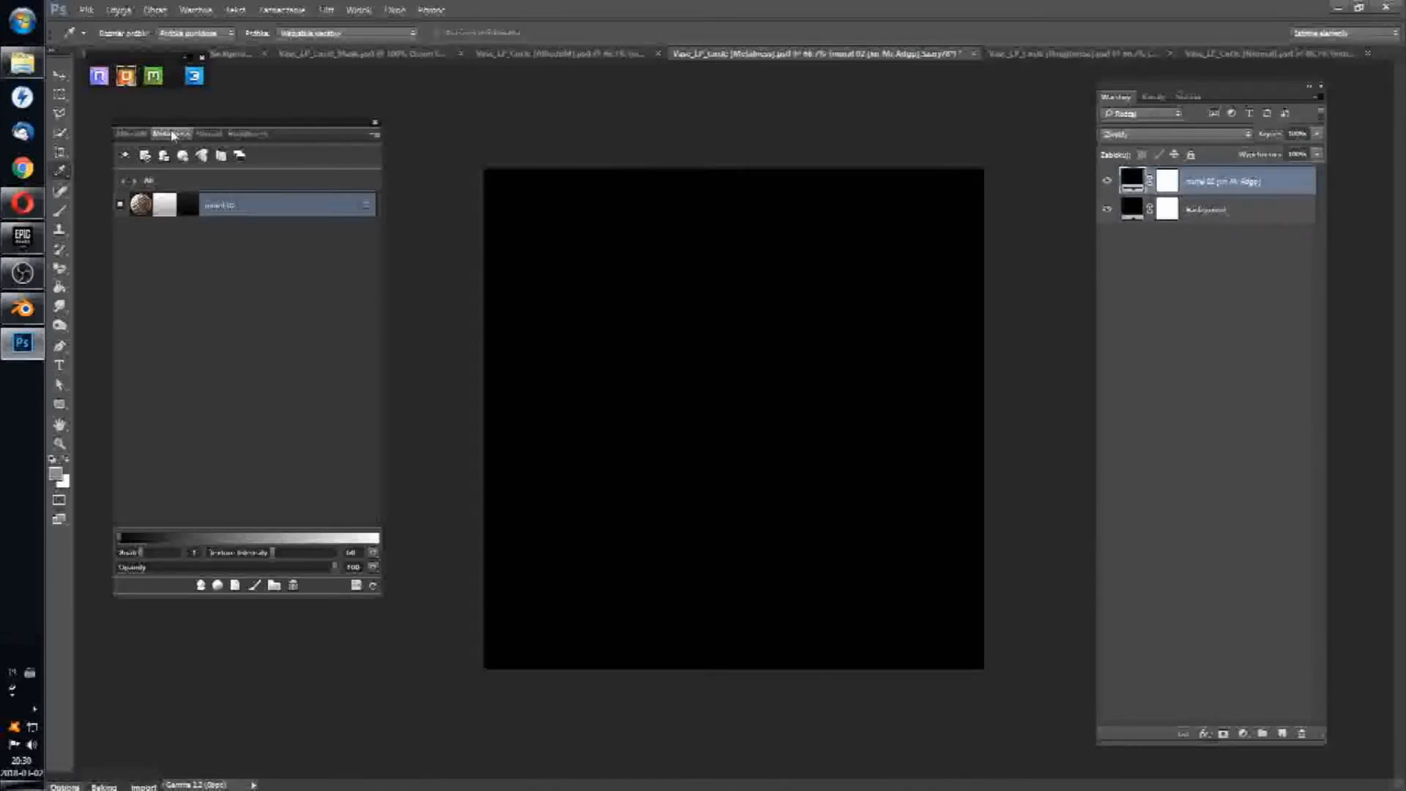
left_click(248, 134)
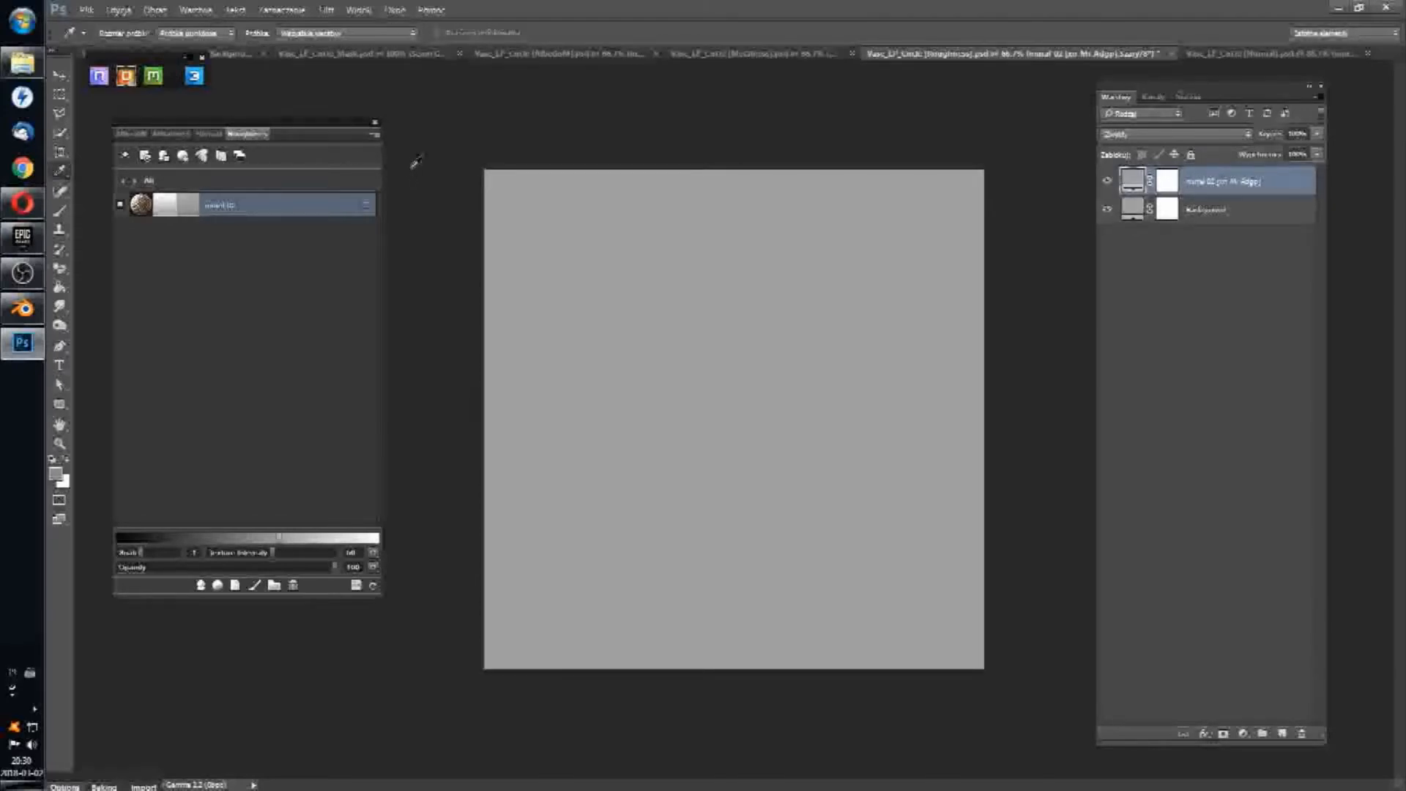
left_click(132, 134)
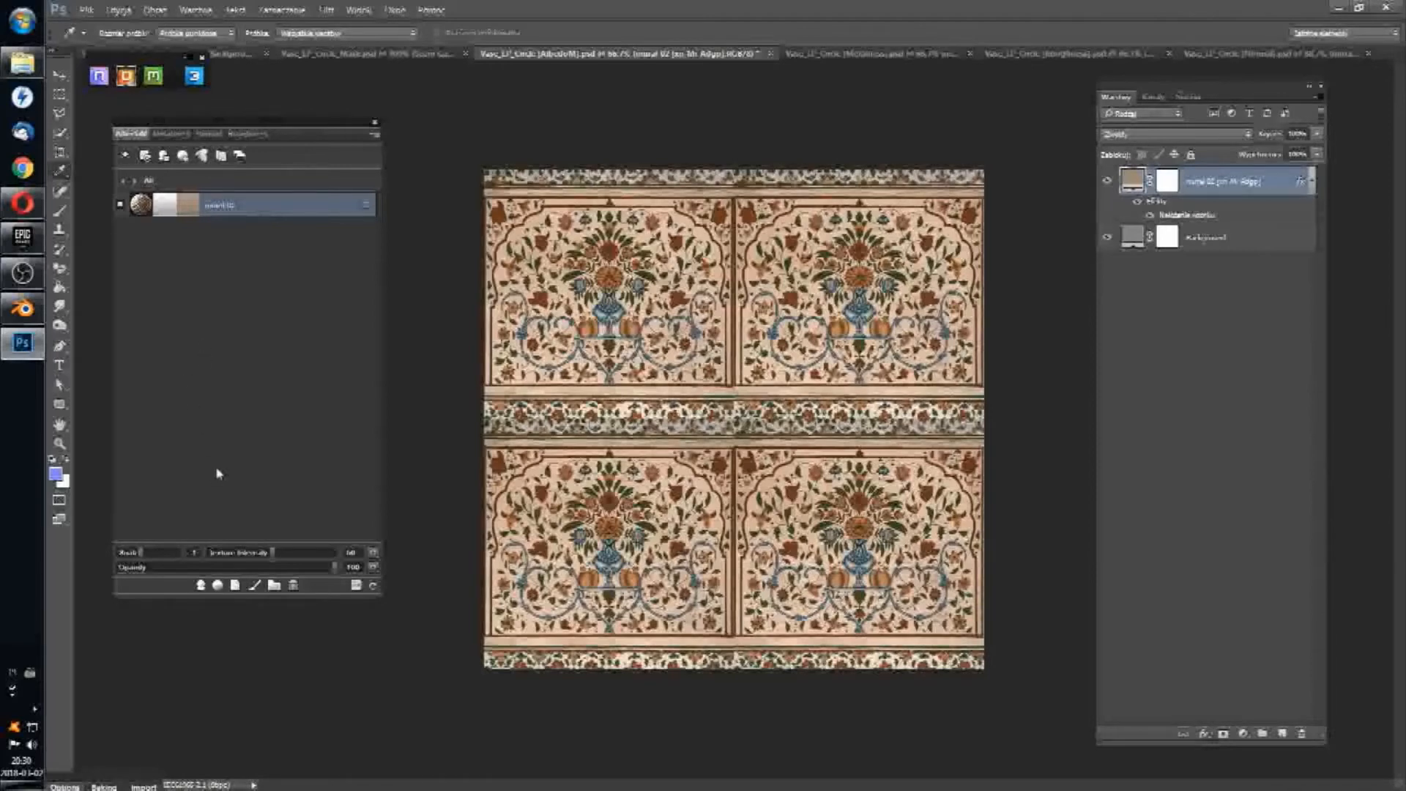
Step: Browse the material library's stone and ceramic categories and preview the Porcelain material
left_click(202, 585)
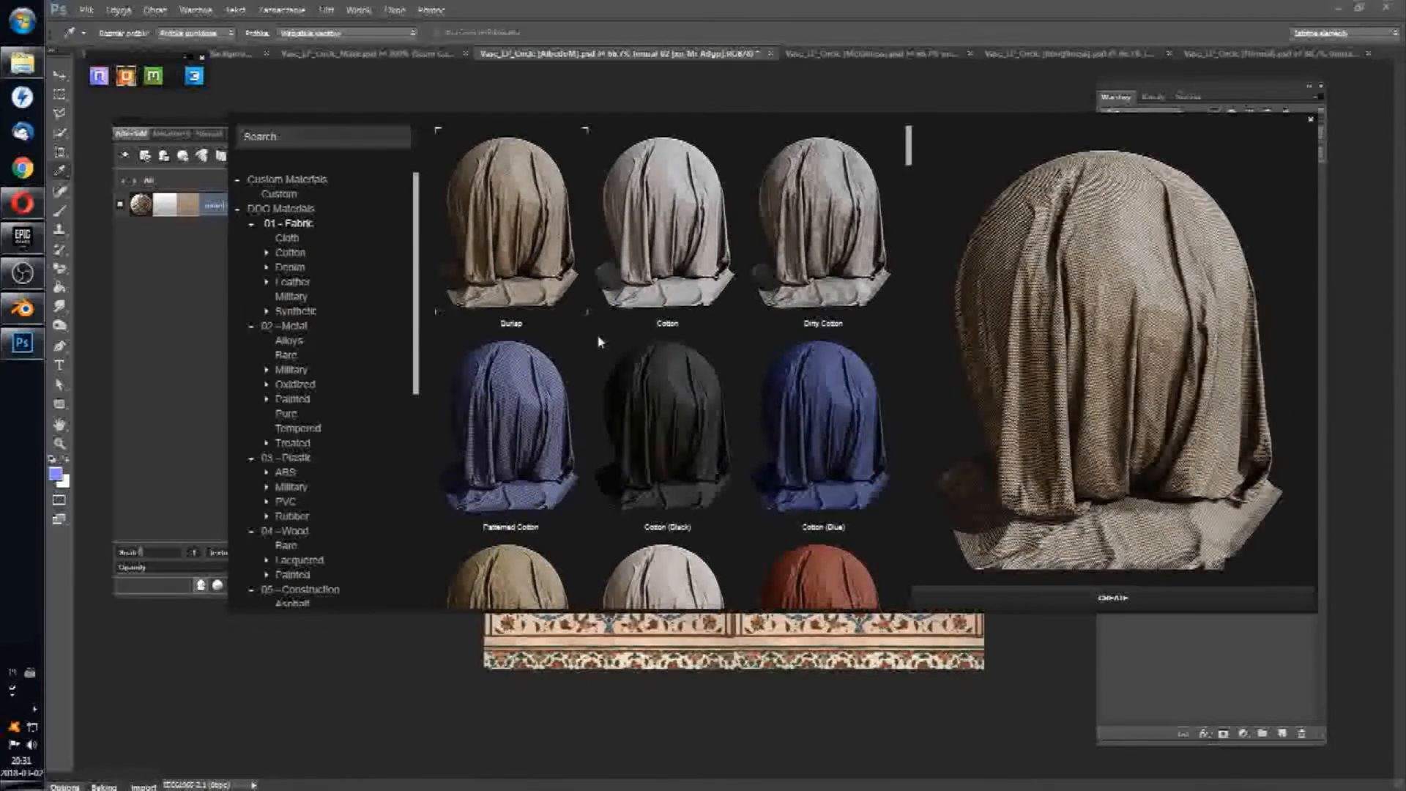
left_click(273, 134)
left_click_drag(902, 154, 911, 586)
scroll(304, 372, "down", 5)
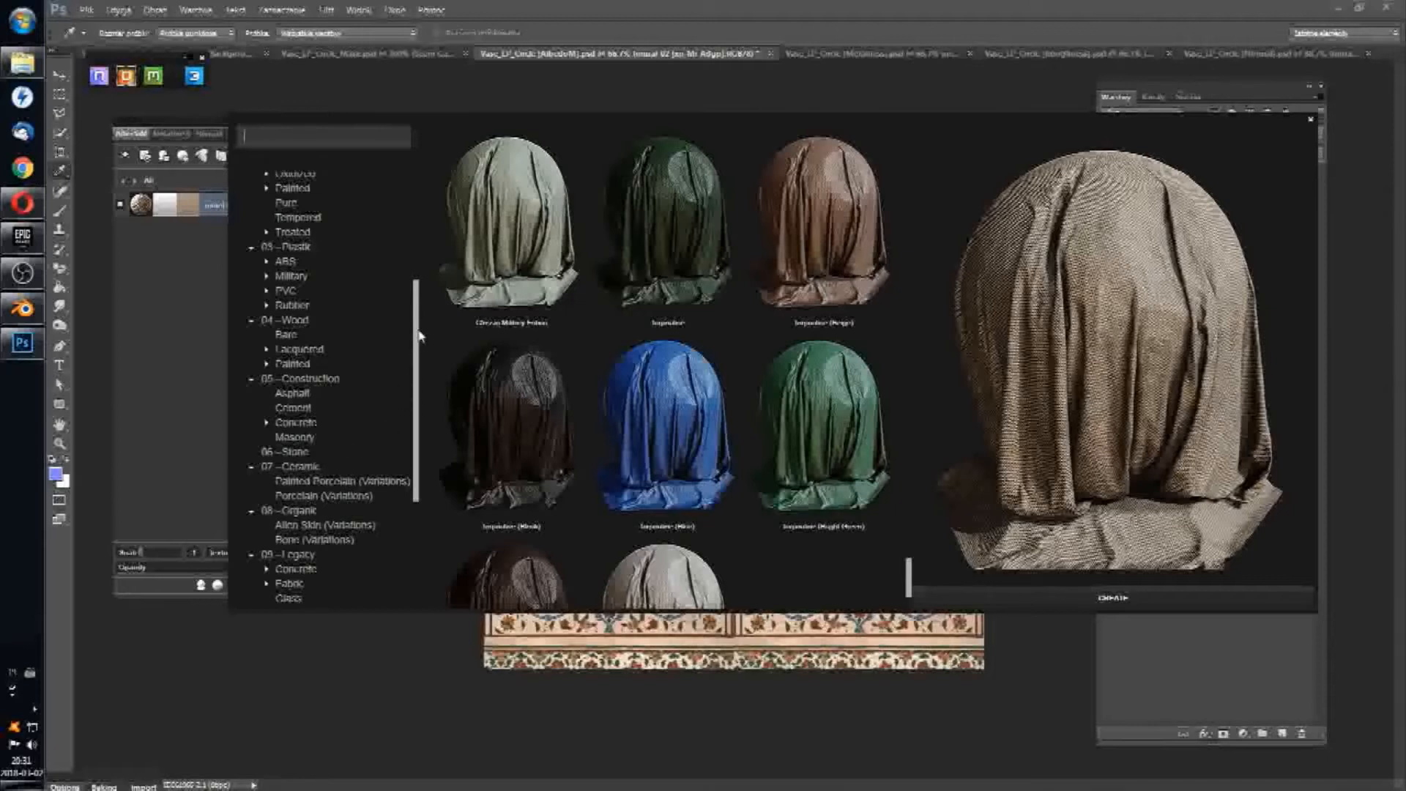
left_click(287, 451)
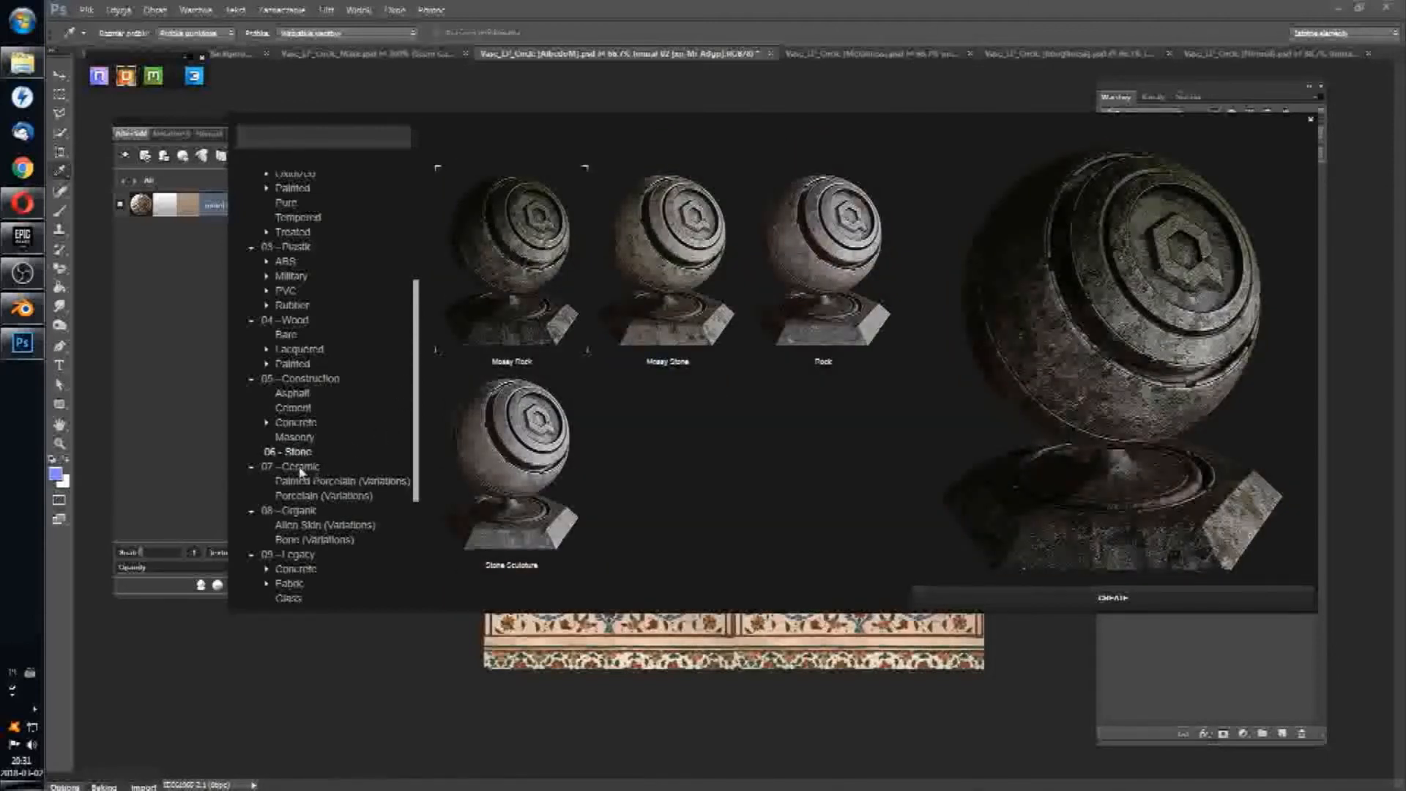
left_click(297, 466)
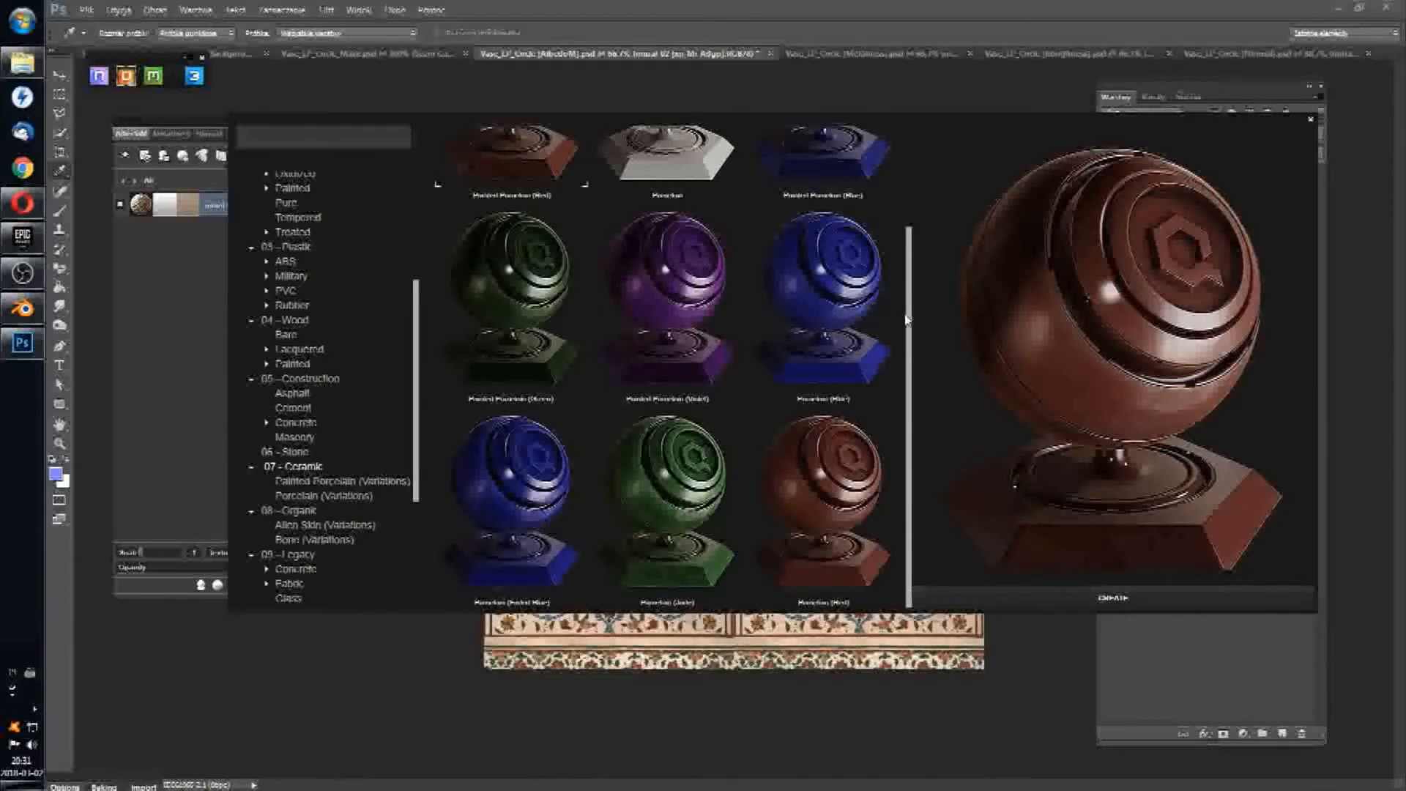
left_click_drag(907, 230, 921, 116)
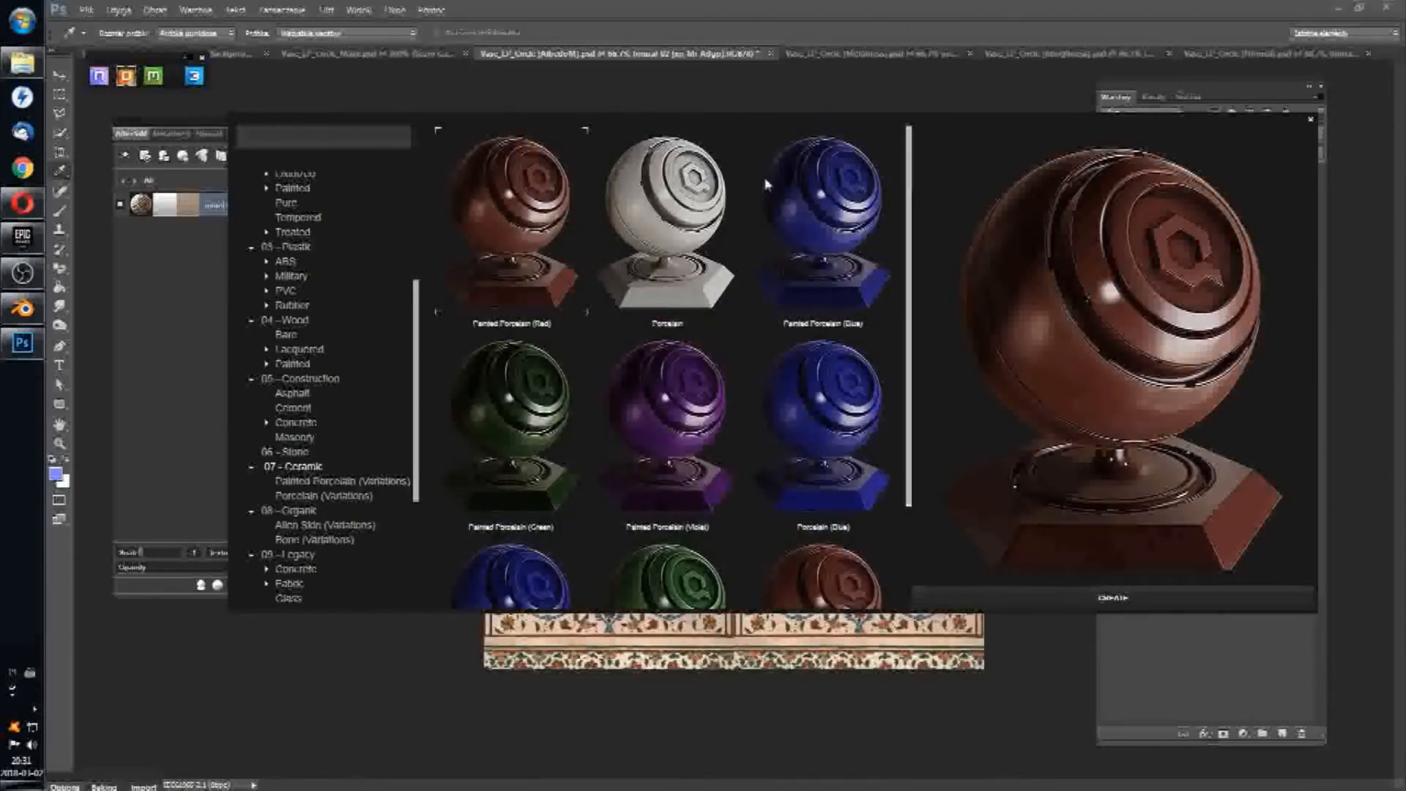
left_click(675, 192)
scroll(483, 439, "down", 3)
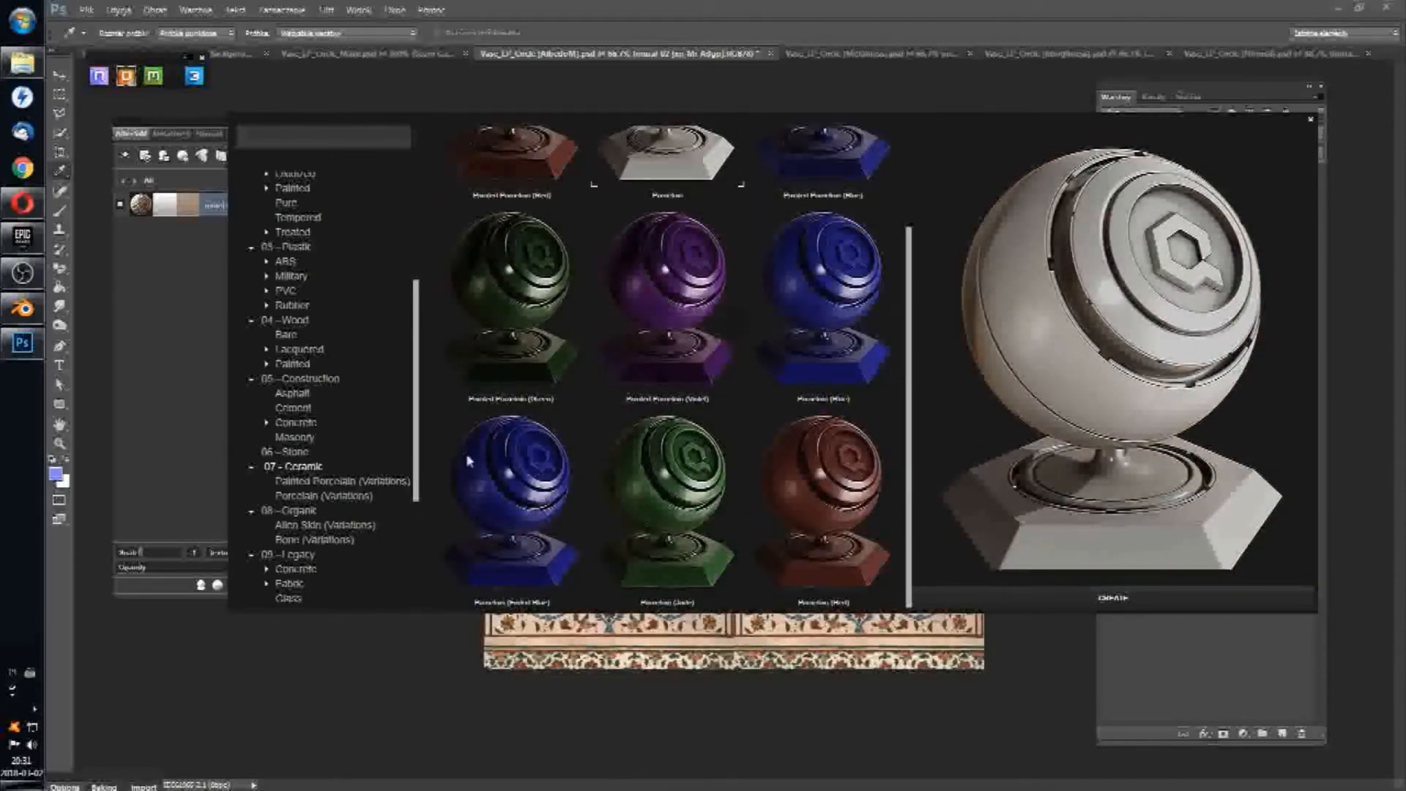
Step: Compare the stone and cement materials, and add Terracotta from the Masonry category above mural 02
left_click(298, 455)
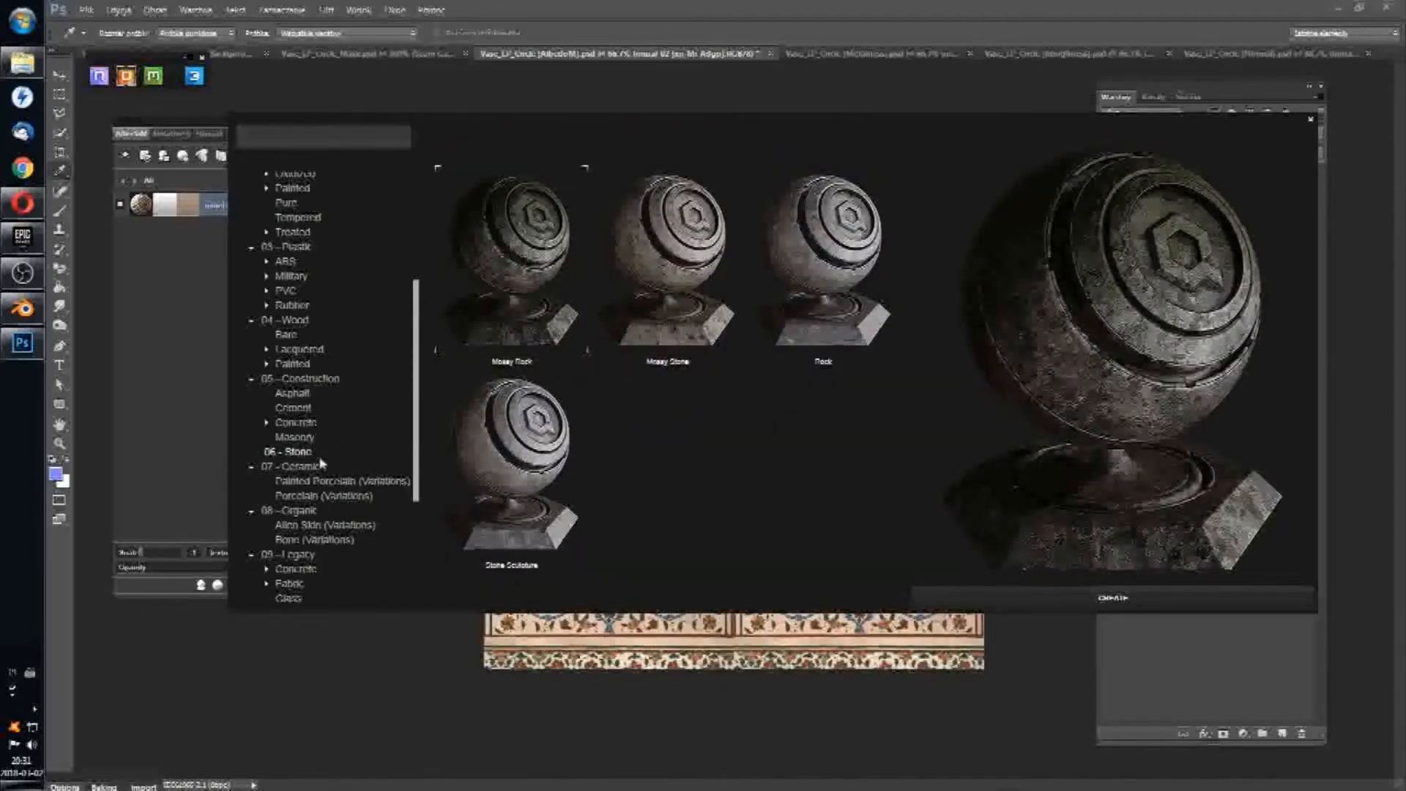
left_click(302, 408)
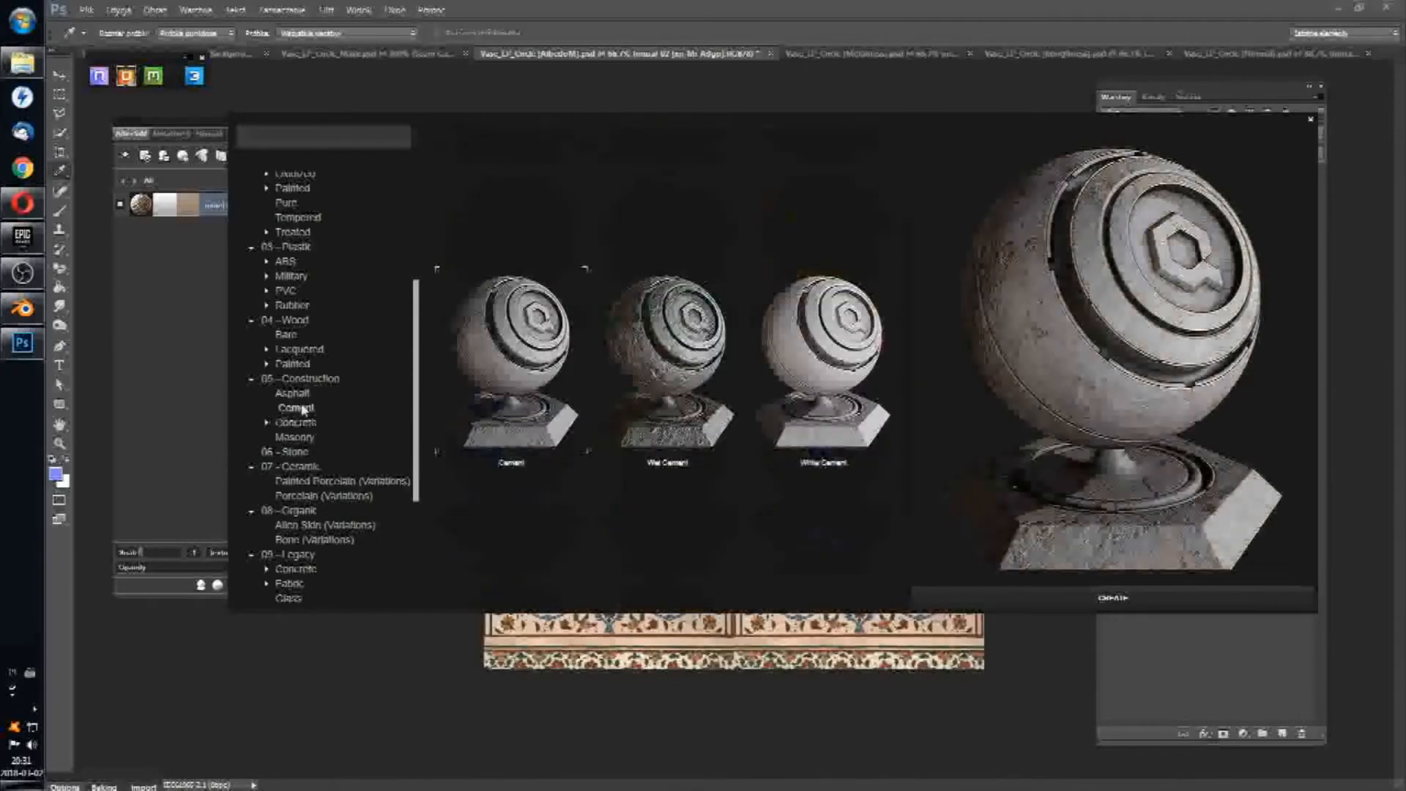
left_click(307, 436)
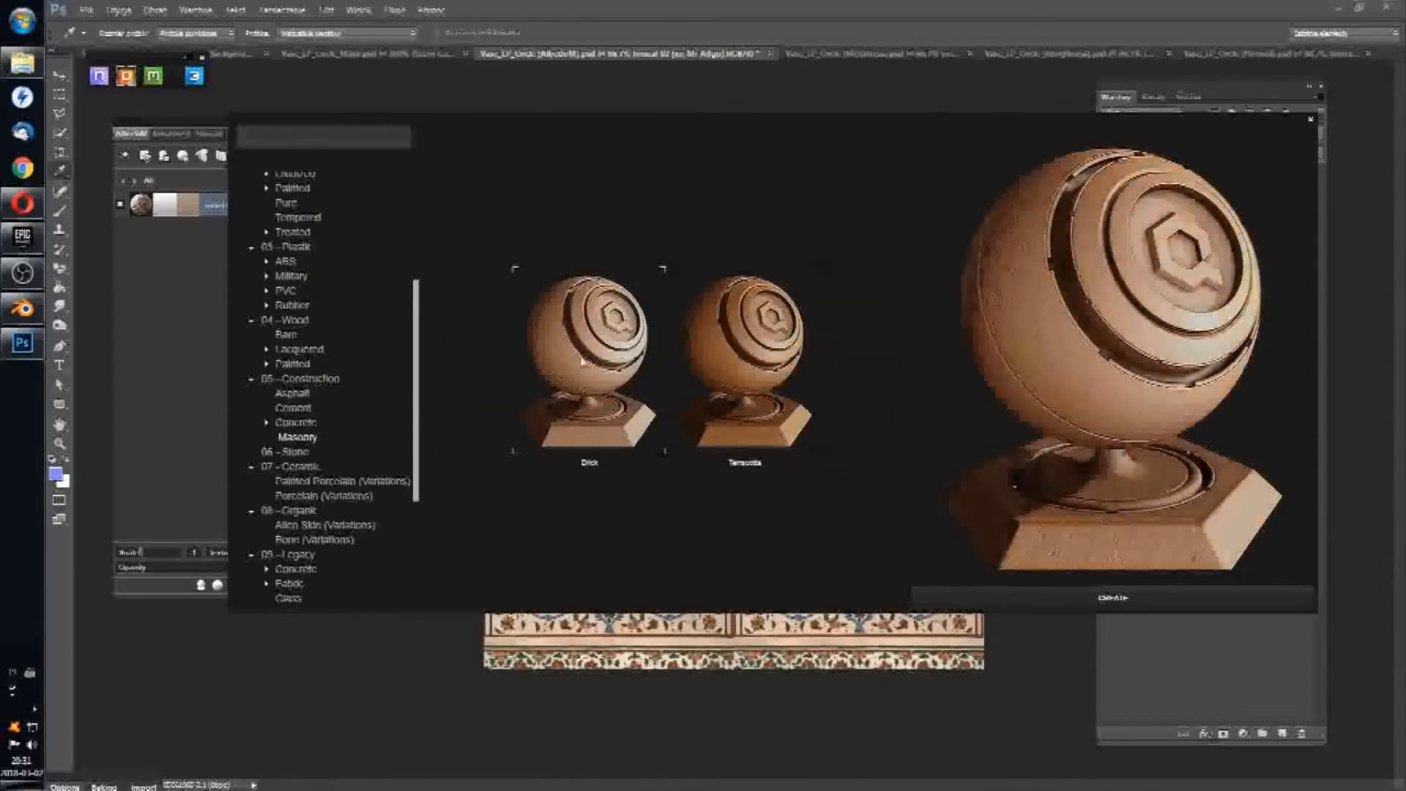
left_click(1088, 590)
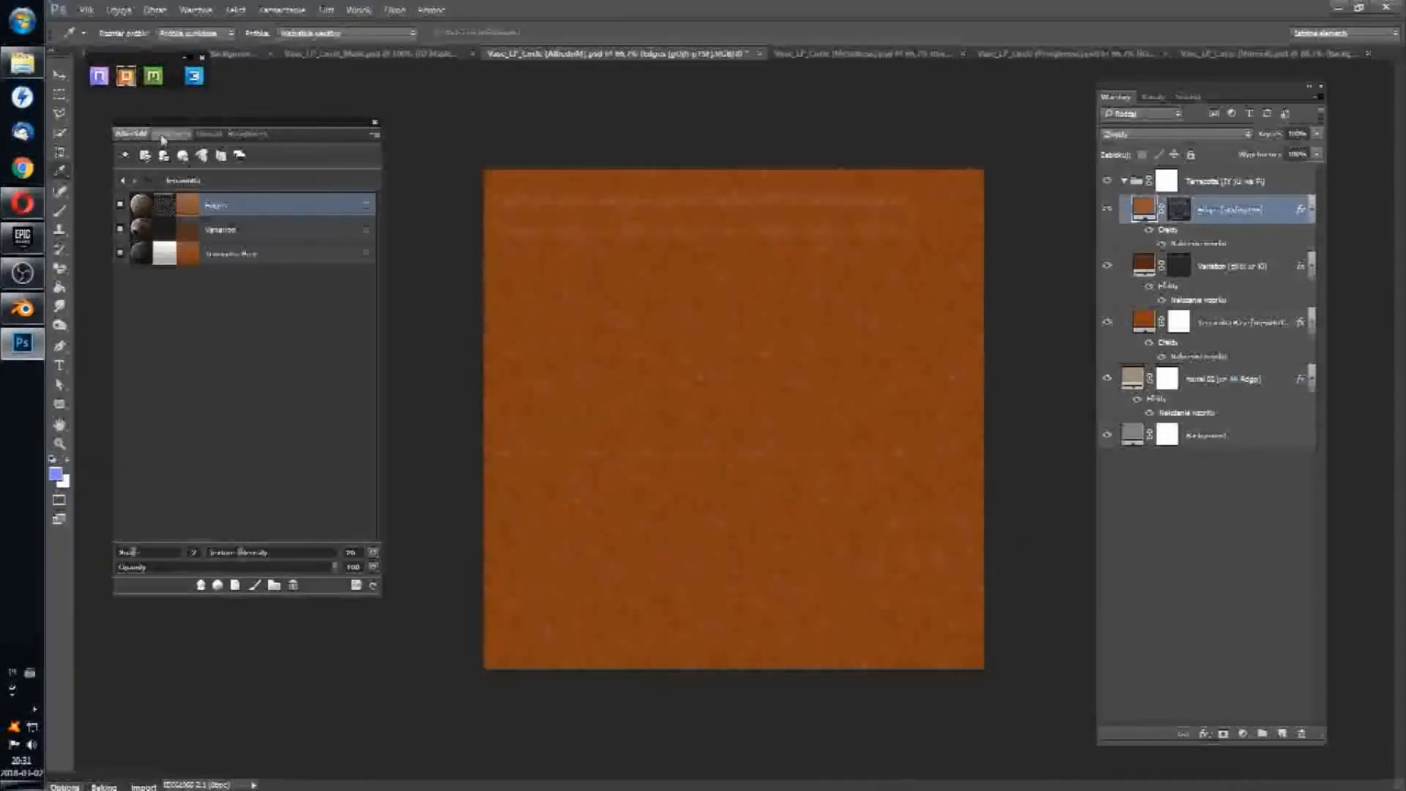
Step: Return to the top material level, collapse the Terracotta layer group and set its blend mode to Overlay (Nakładka)
left_click(122, 182)
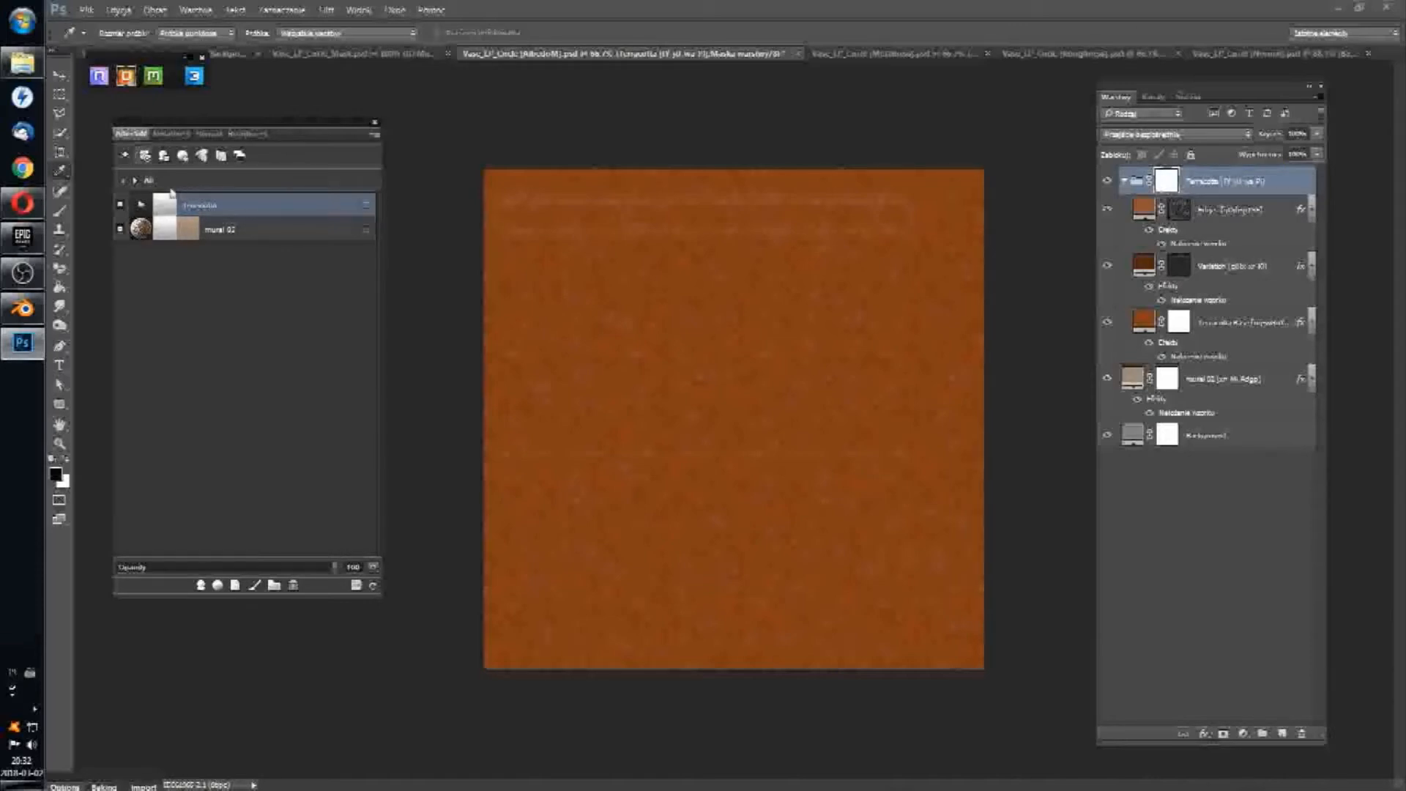
mouse_move(335, 569)
left_mouse_down()
mouse_move(160, 569)
mouse_move(335, 569)
left_mouse_up()
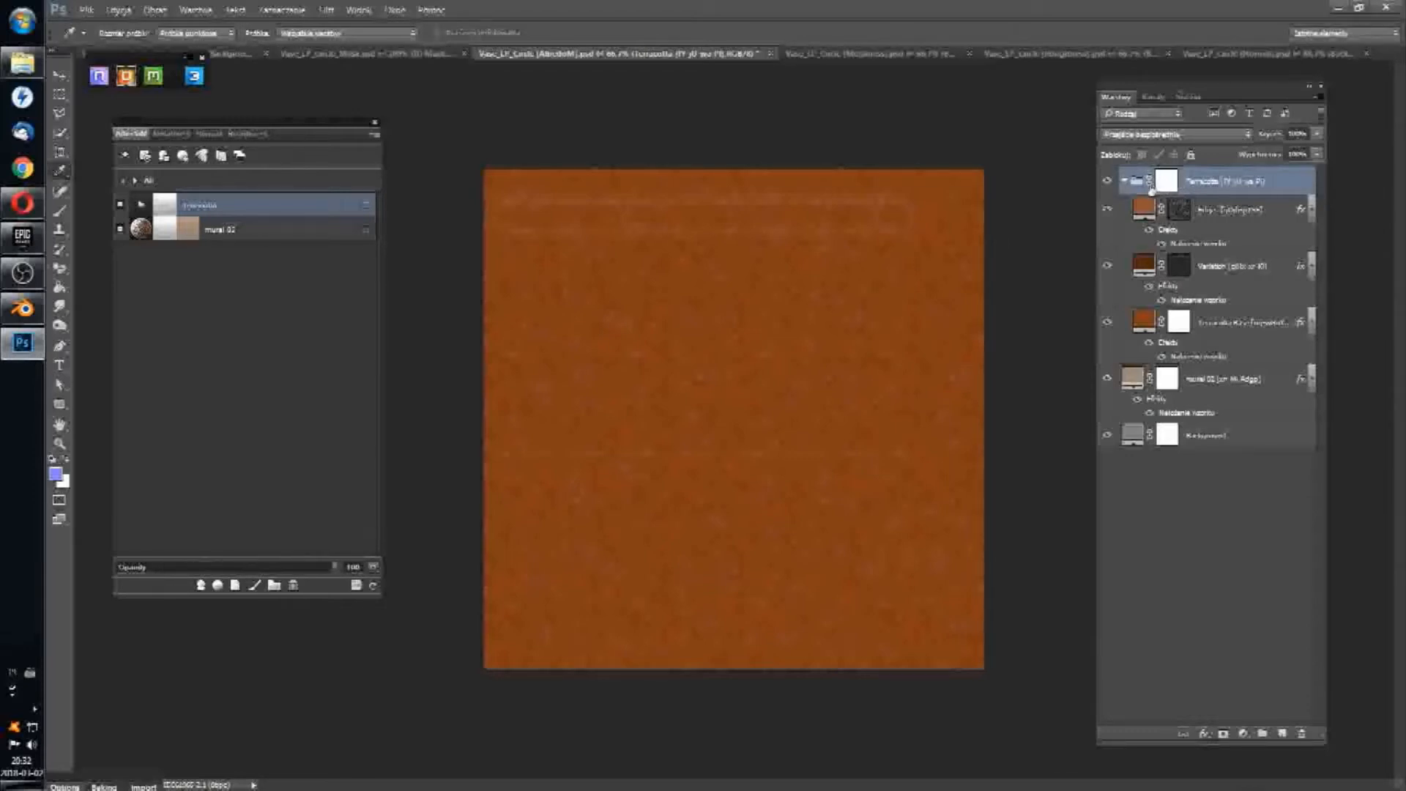
left_click(1125, 182)
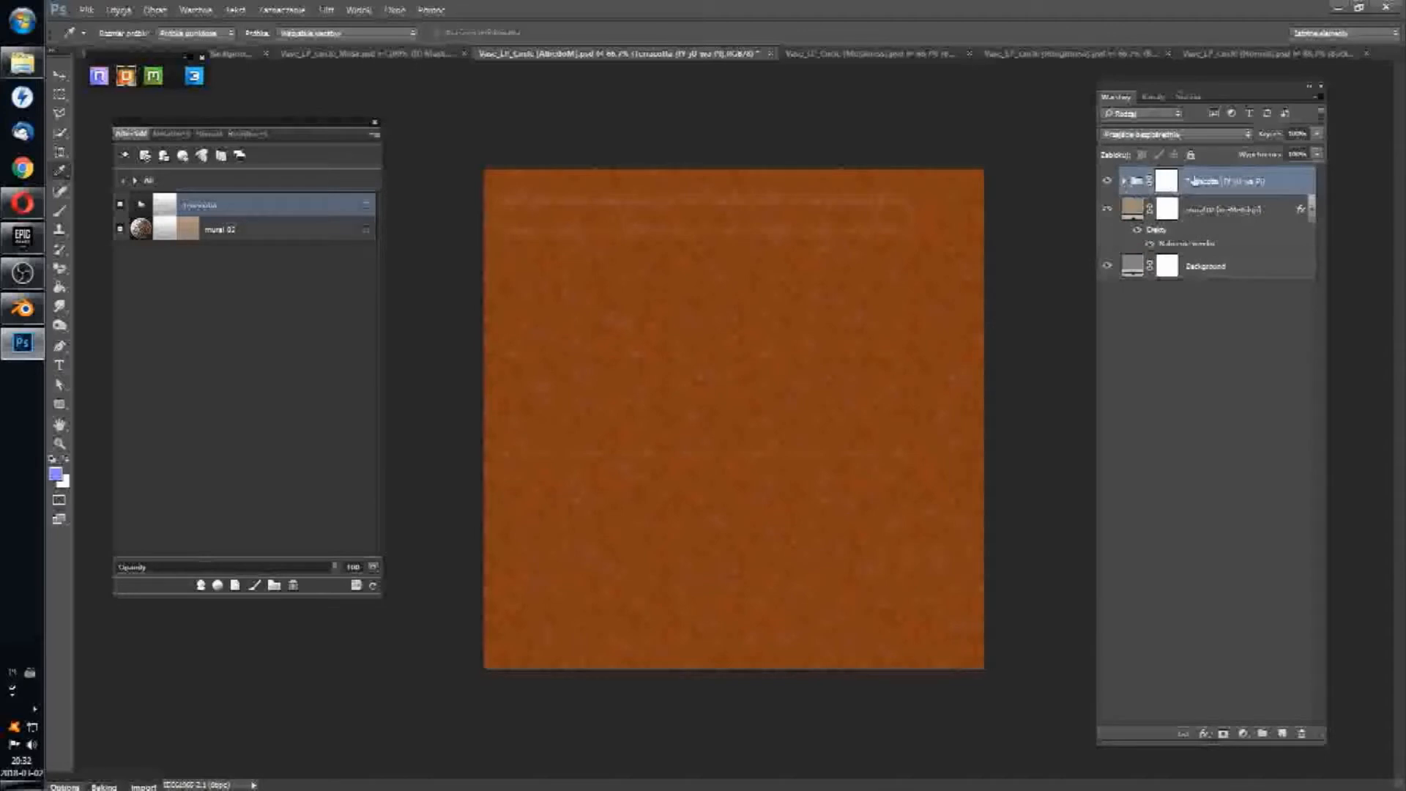
left_click(1177, 136)
left_click(1140, 299)
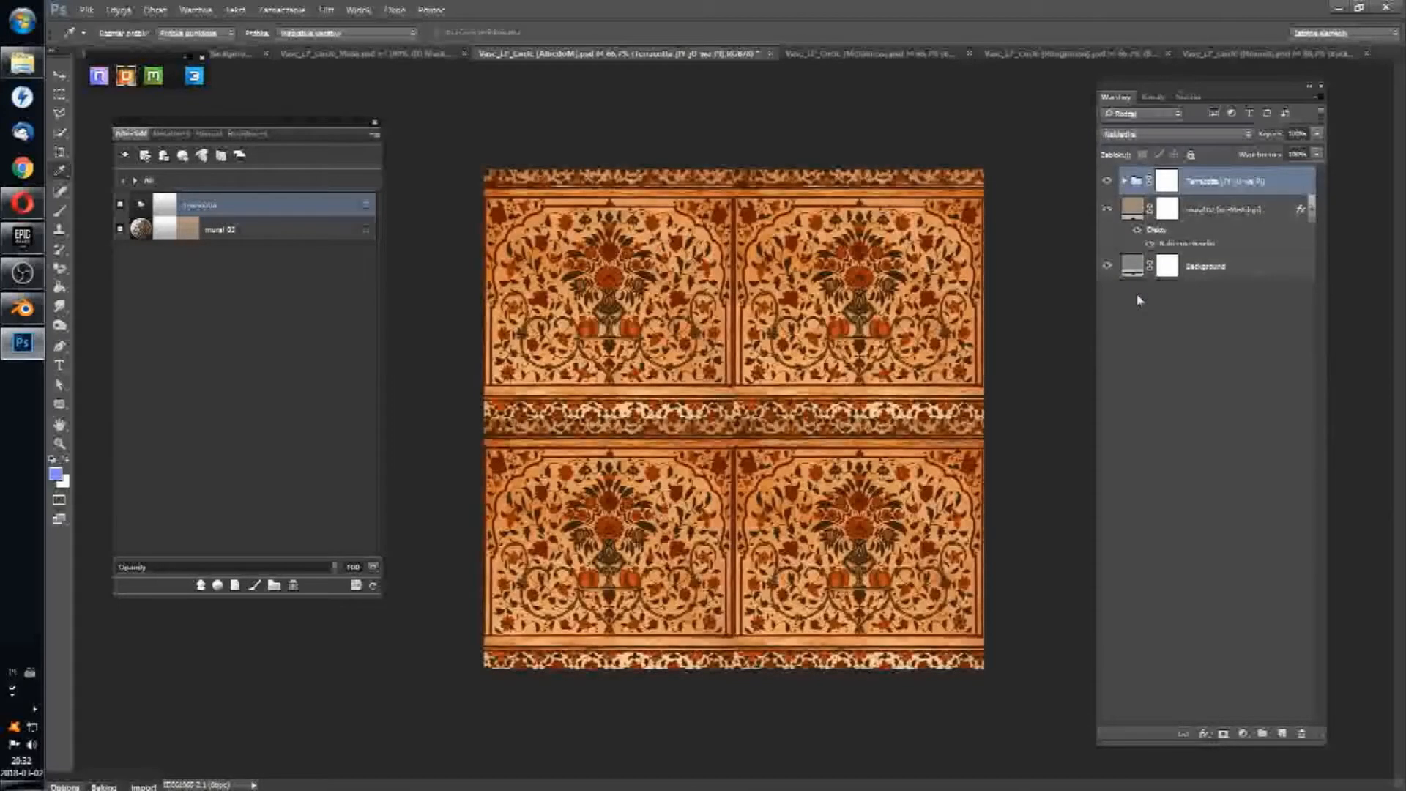
Step: Try the Multiply blend mode on the Terracotta group and switch it back to Overlay
left_click(1204, 136)
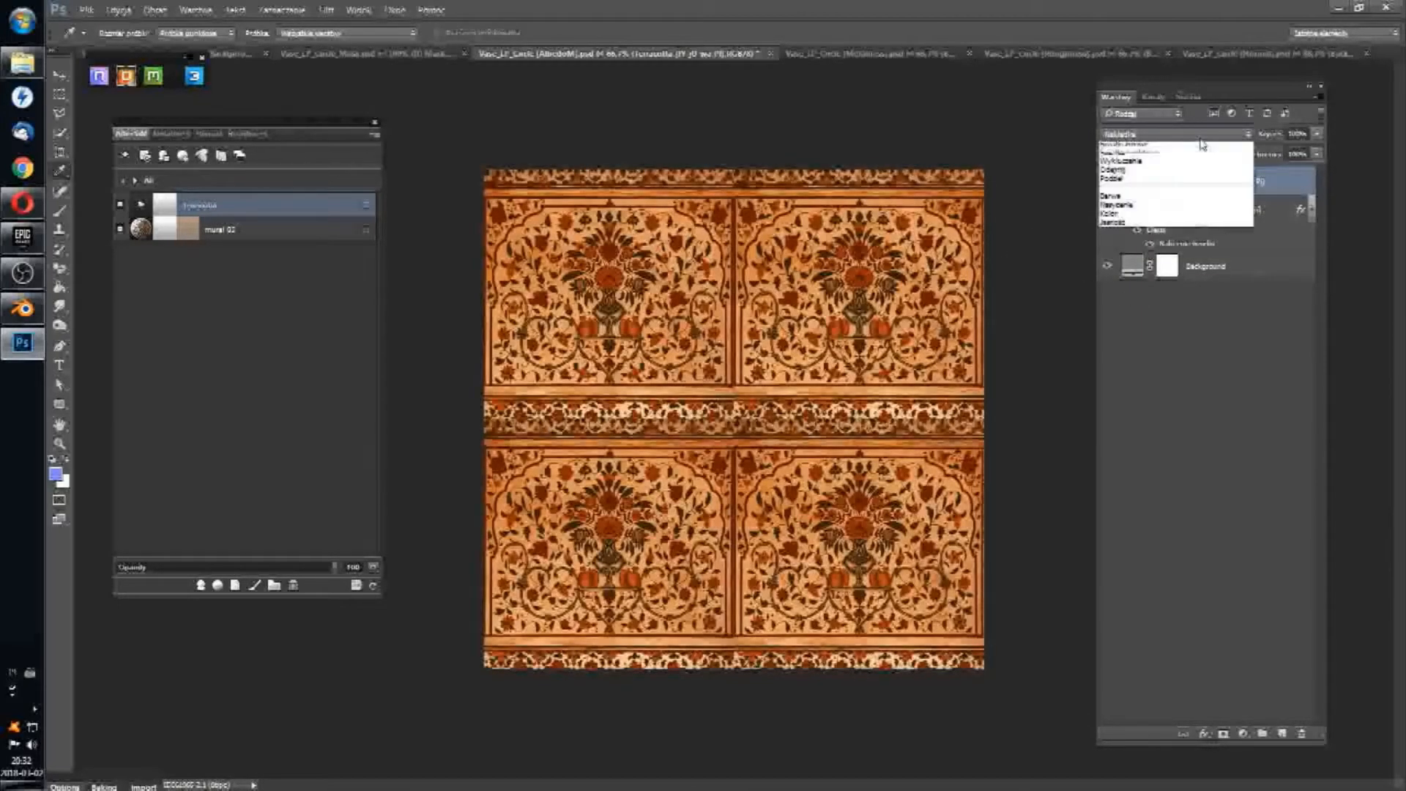
left_click(1133, 192)
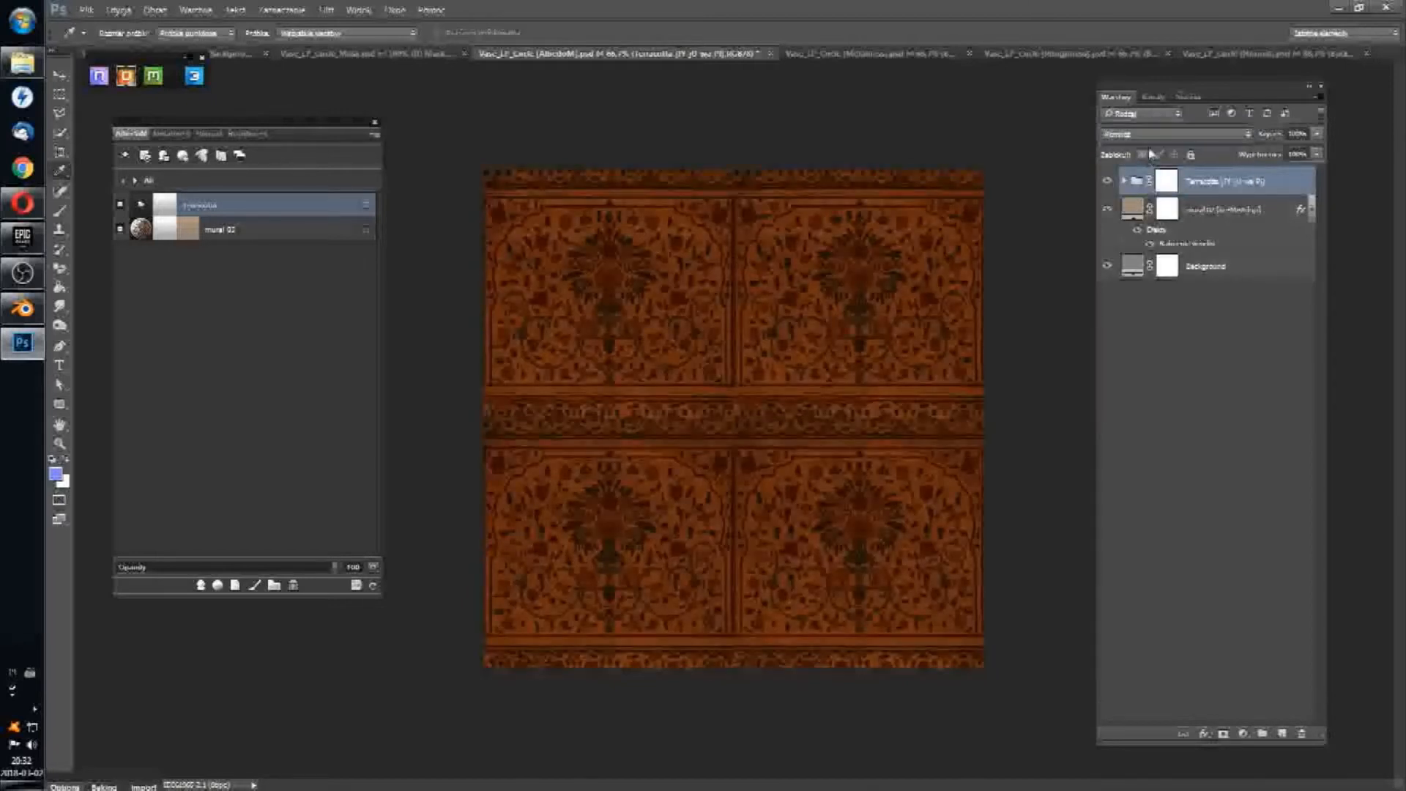
left_click(1172, 135)
left_click(1146, 299)
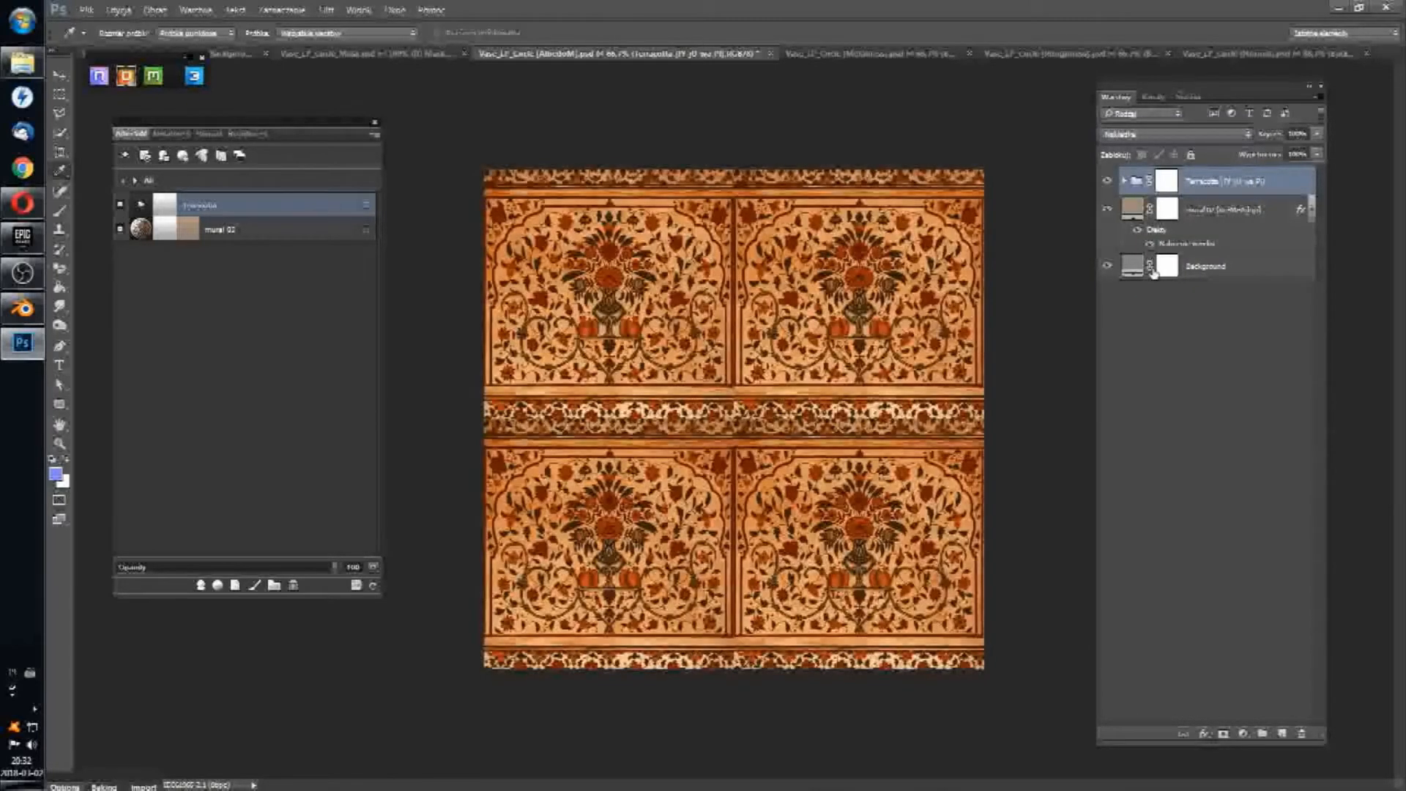
Step: Lower the Terracotta group's opacity in the albedo map to soften its tint over the mural pattern
left_click(1317, 136)
left_click_drag(1317, 152, 1281, 161)
left_click(1247, 342)
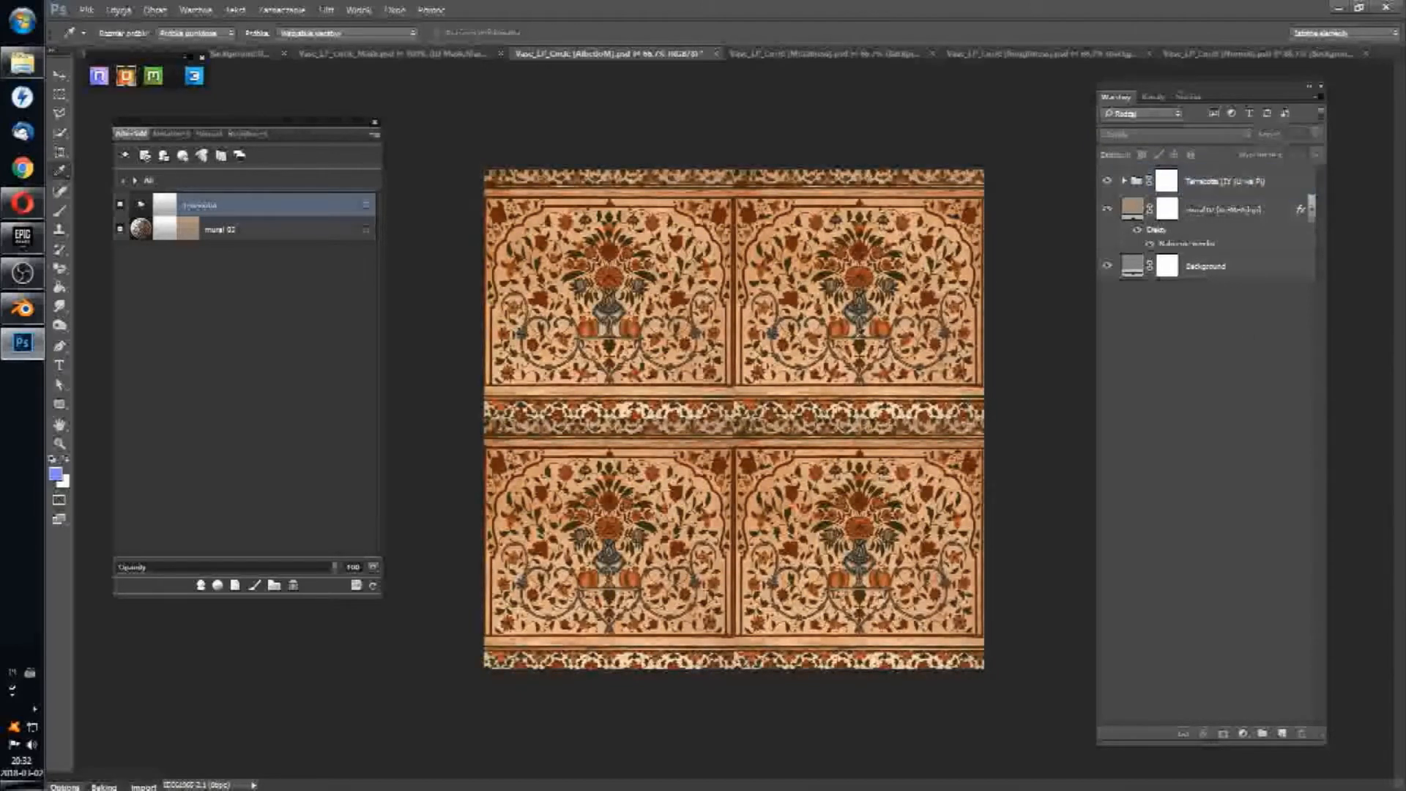
Step: Check the Terracotta layers in the roughness and metalness maps, and save the project
left_click(249, 135)
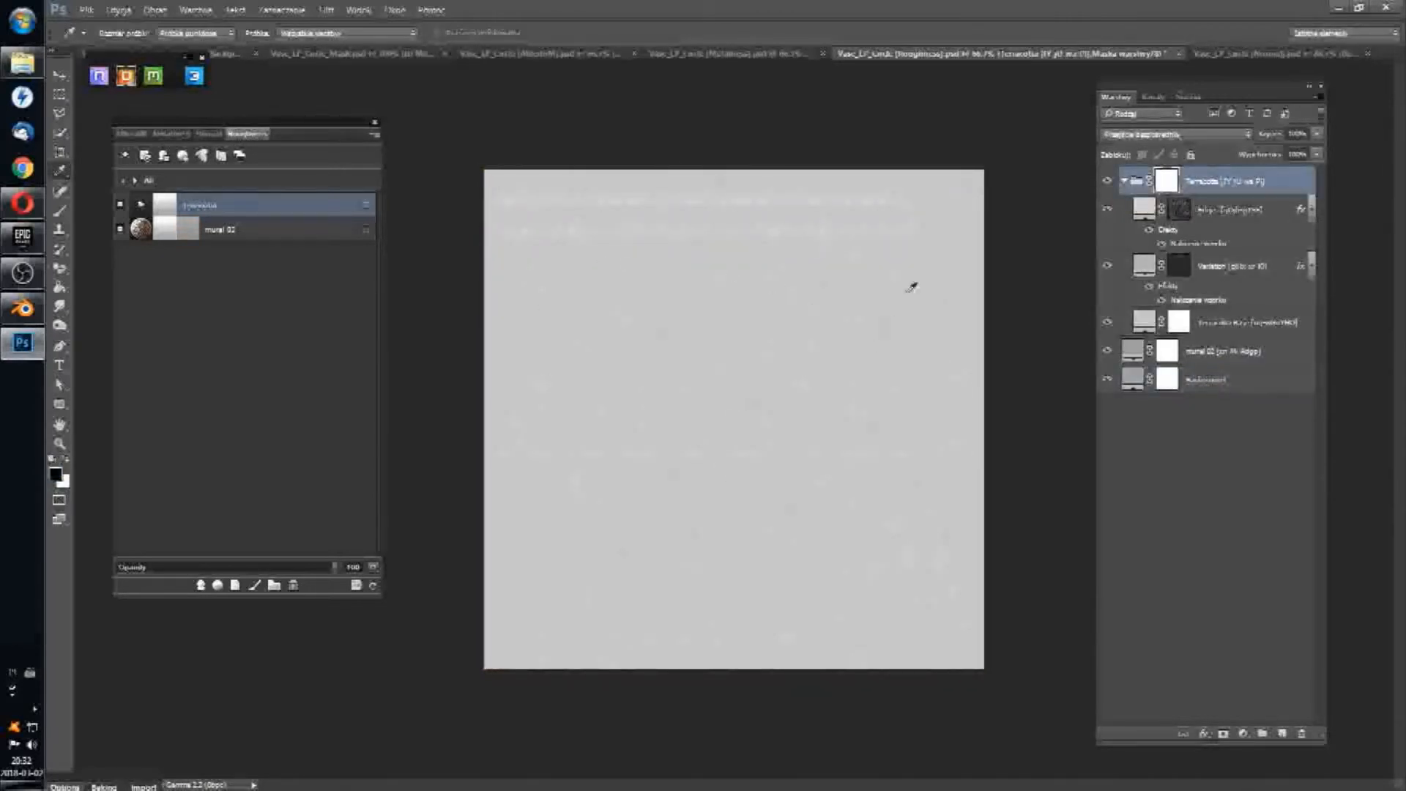
left_click(170, 134)
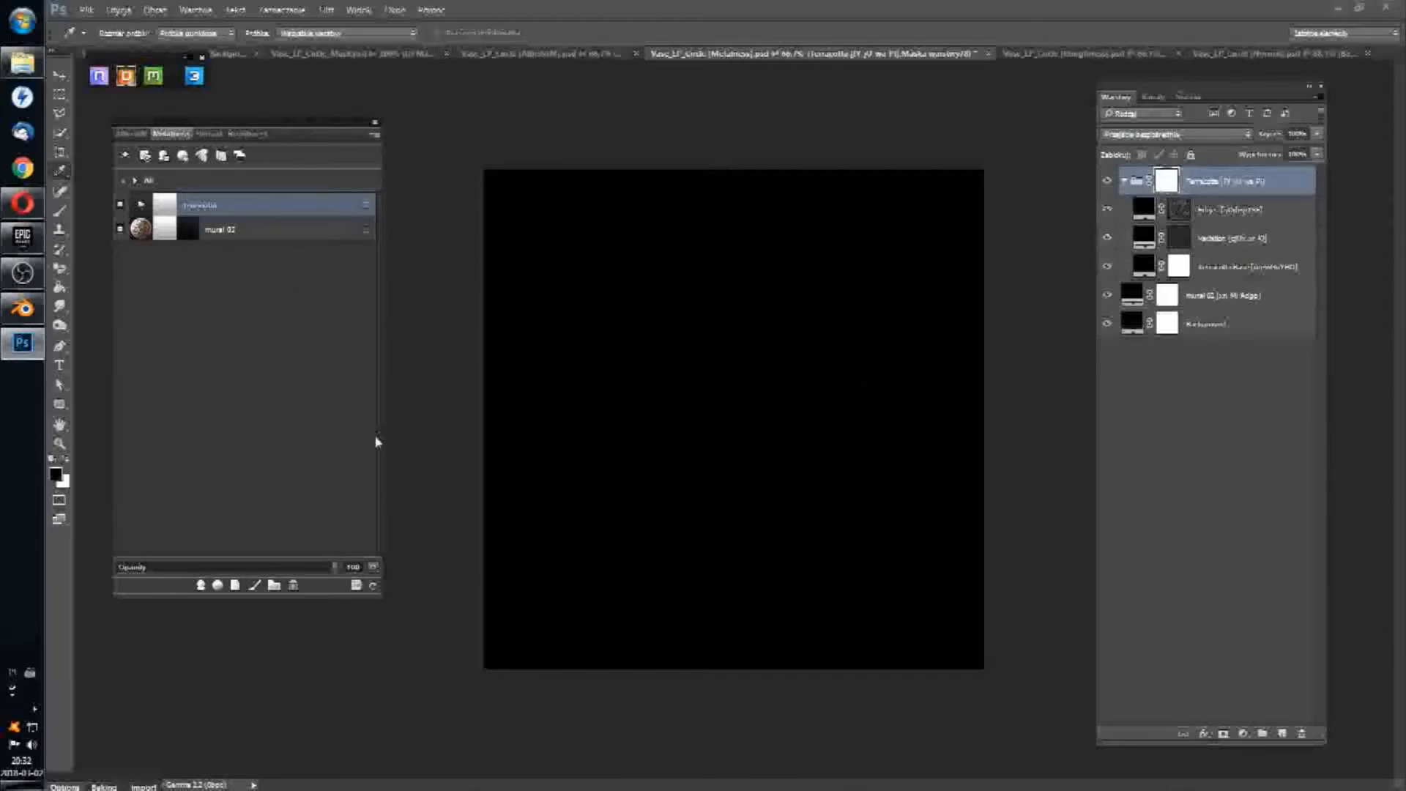
left_click(357, 586)
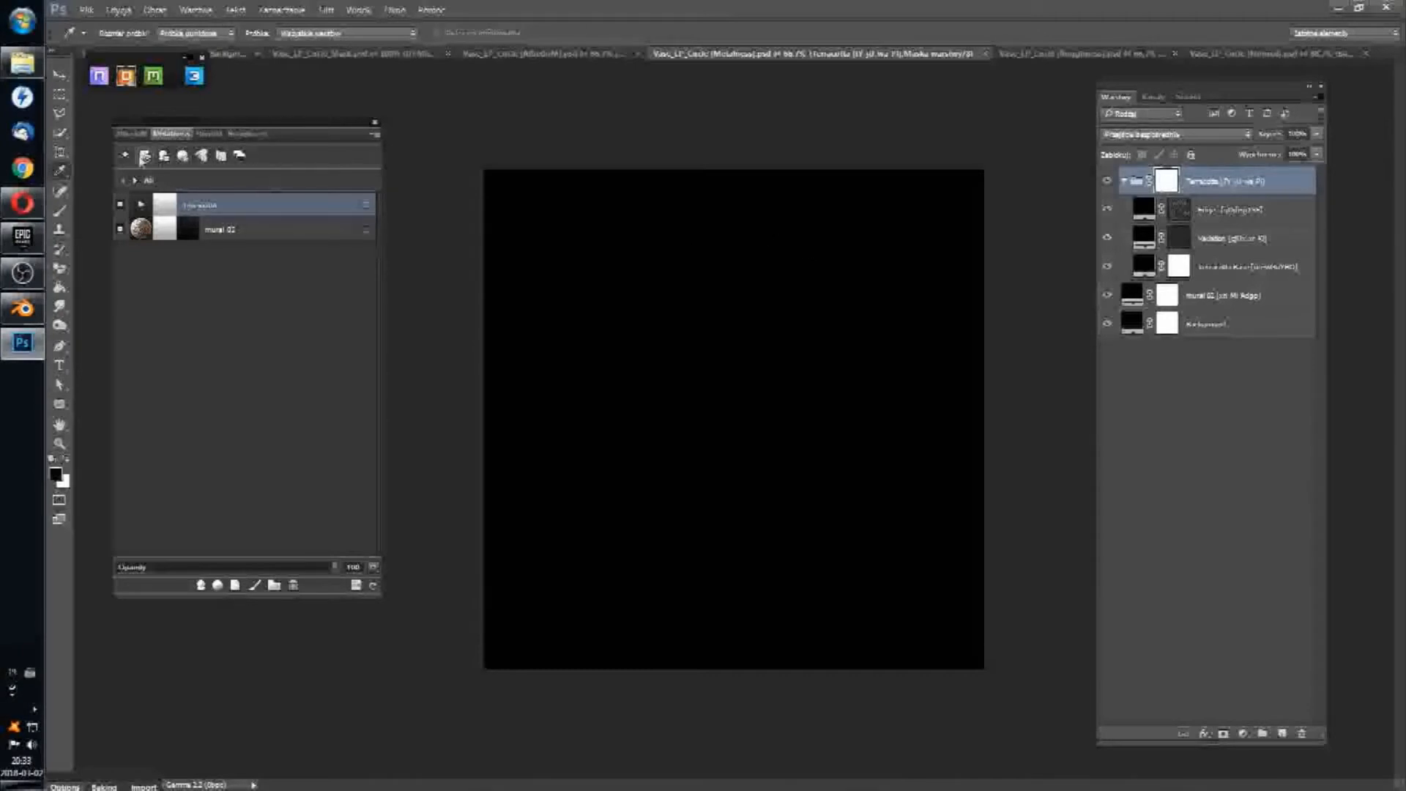
Step: Open the texture exporter and set its path to a new folder named Vase Textures TARGA inside the Tutorial folder
left_click(125, 157)
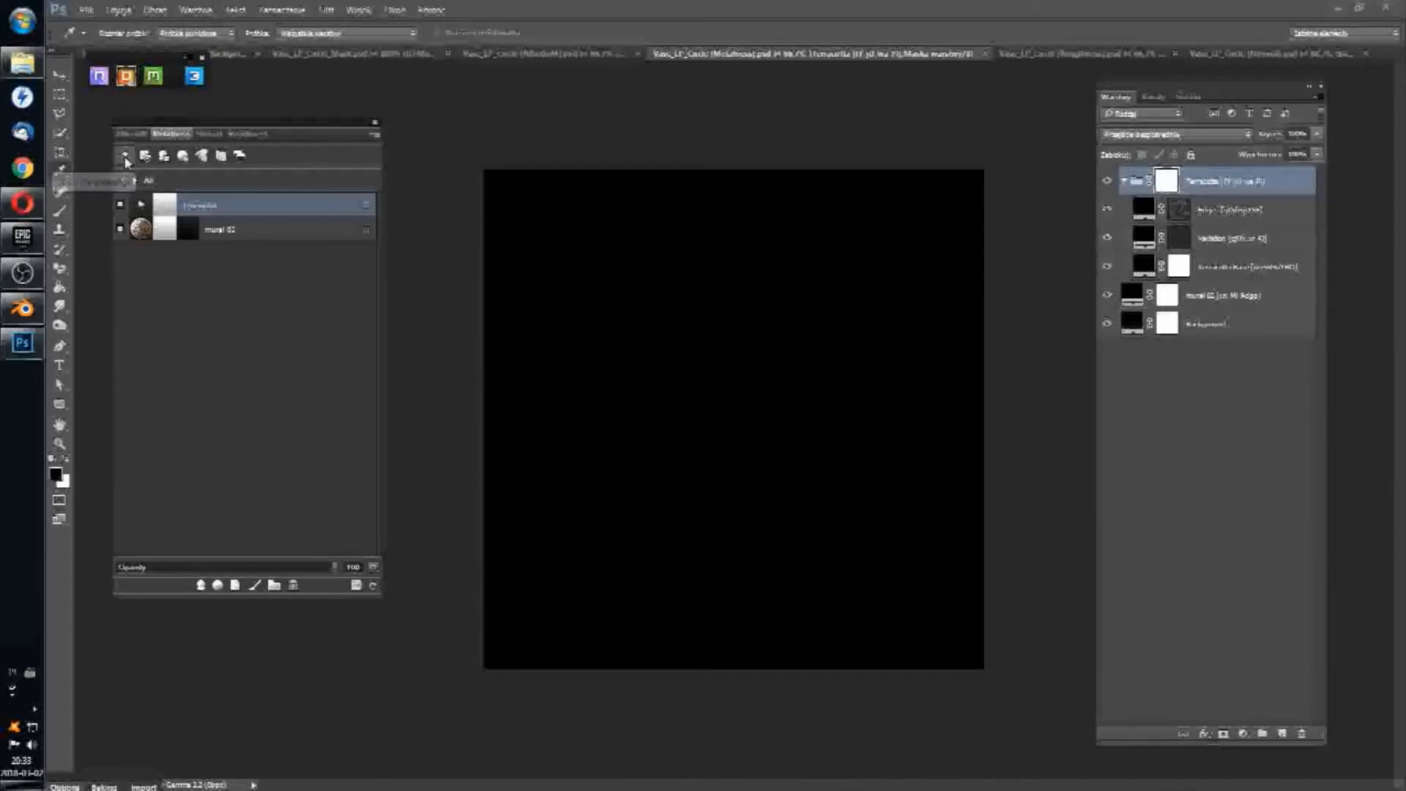
left_click(798, 359)
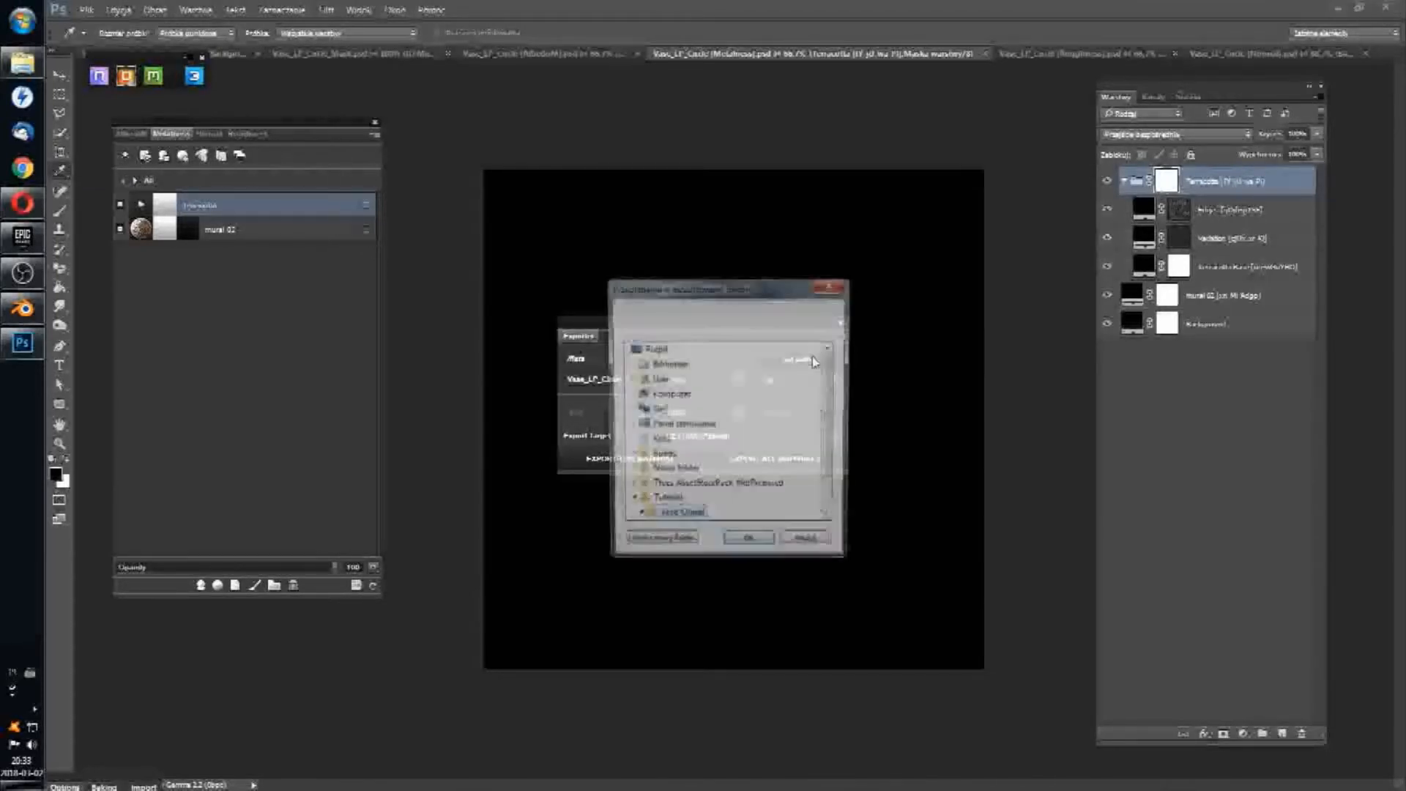
left_click_drag(830, 412, 835, 452)
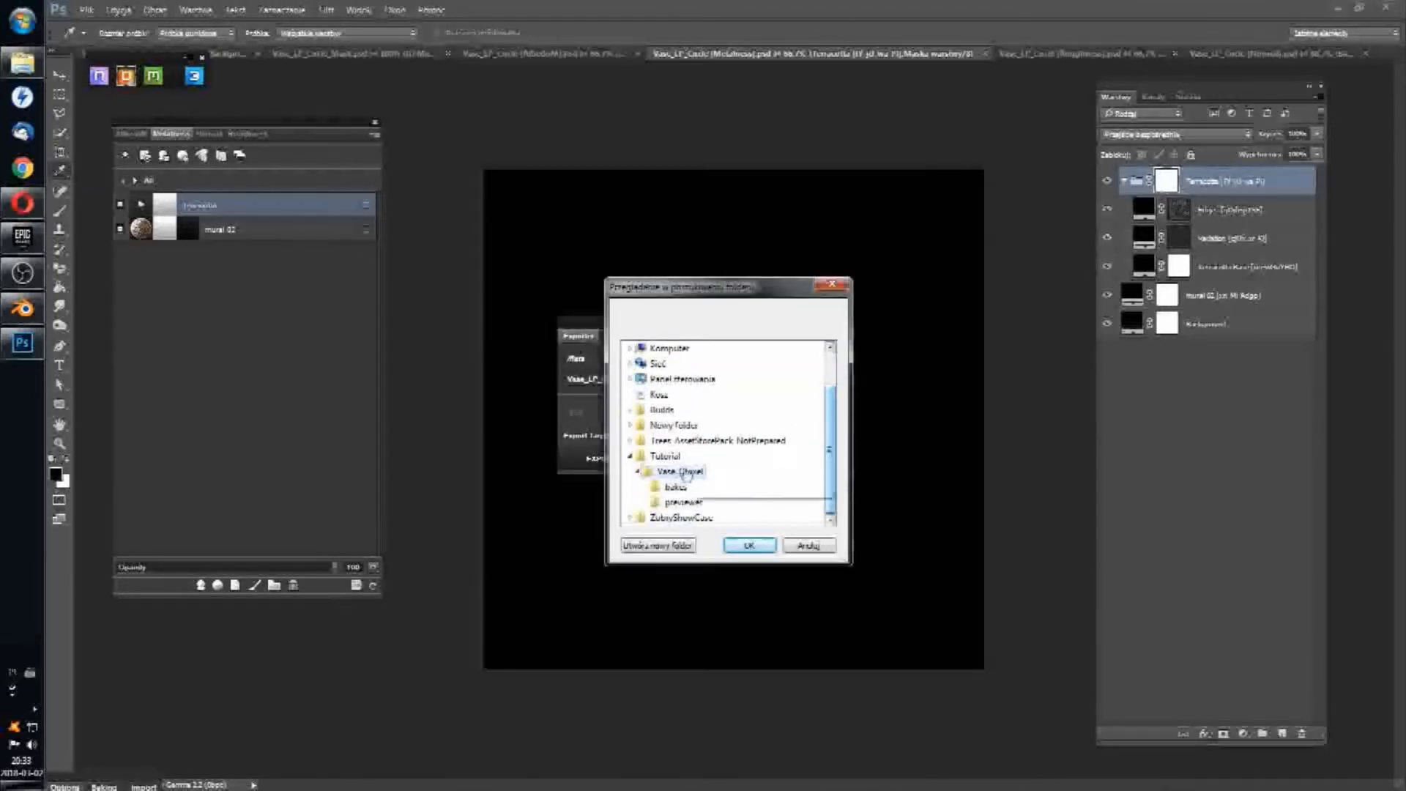
left_click(665, 456)
left_click(657, 545)
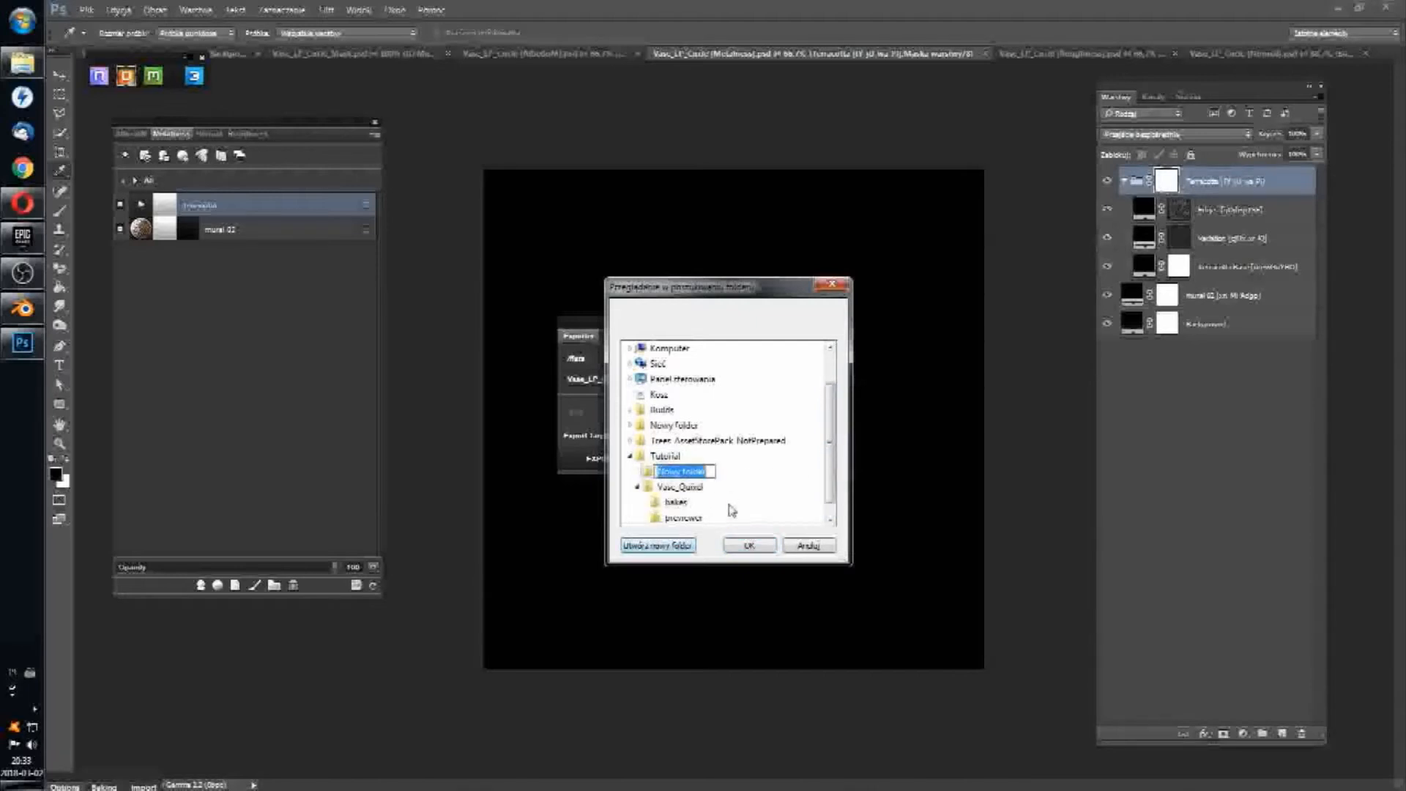
type("Vasac")
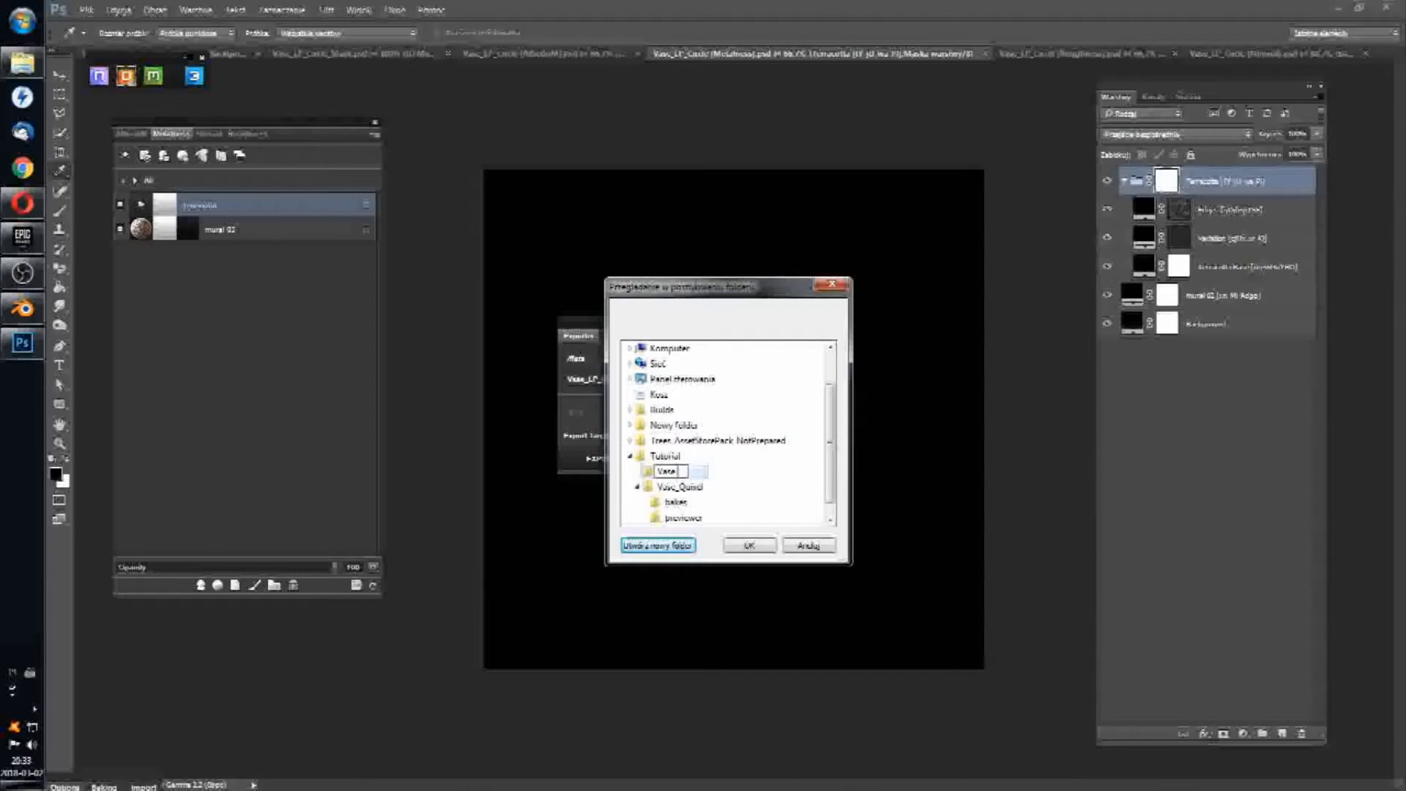
type(" Textures TARGA")
key("Return")
left_click(749, 544)
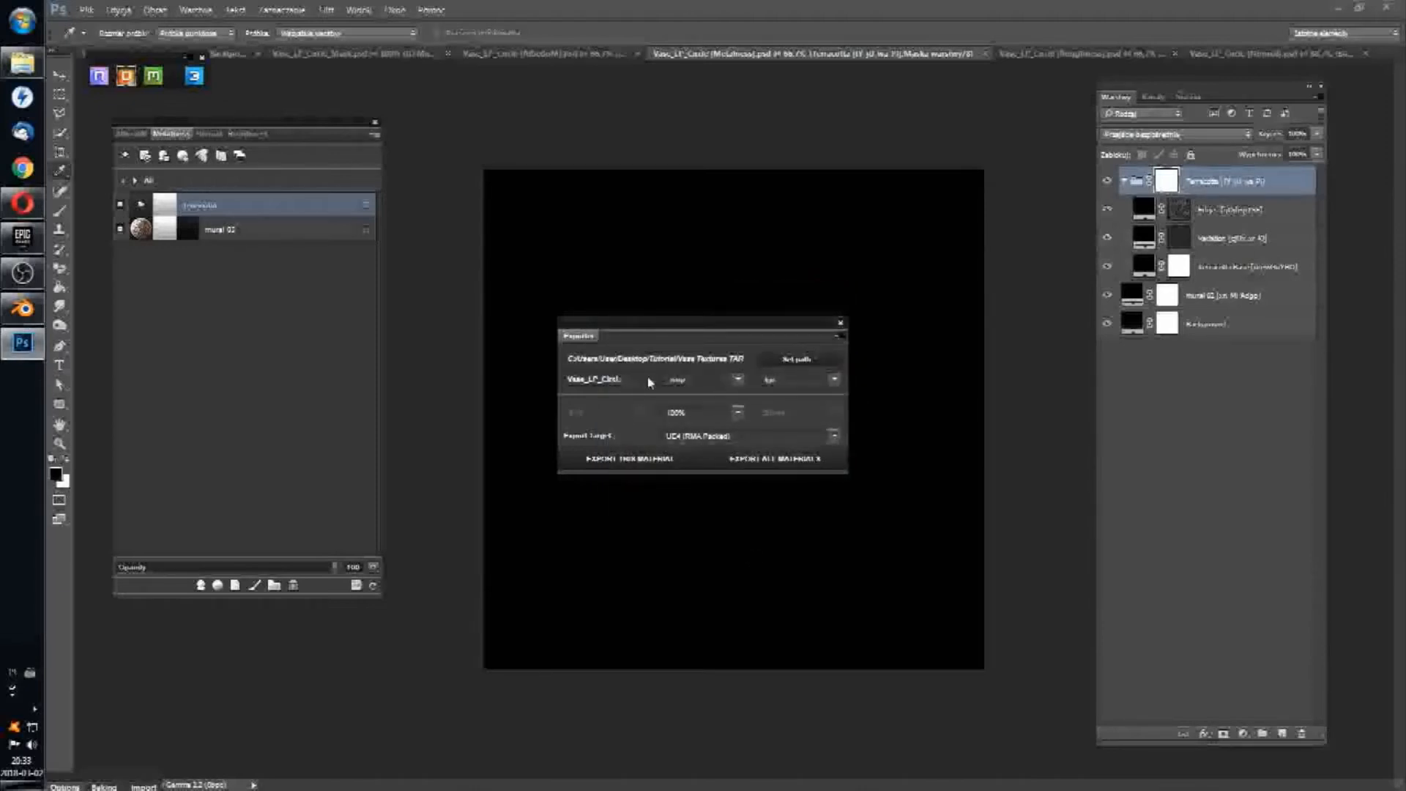
Step: Trim the end of the exported texture set's name, export all materials with the UE4 (RMA Packed) target, and close the exporter
key("BackSpace")
key("BackSpace")
key("BackSpace")
key("BackSpace")
key("BackSpace")
key("BackSpace")
key("BackSpace")
left_click(793, 460)
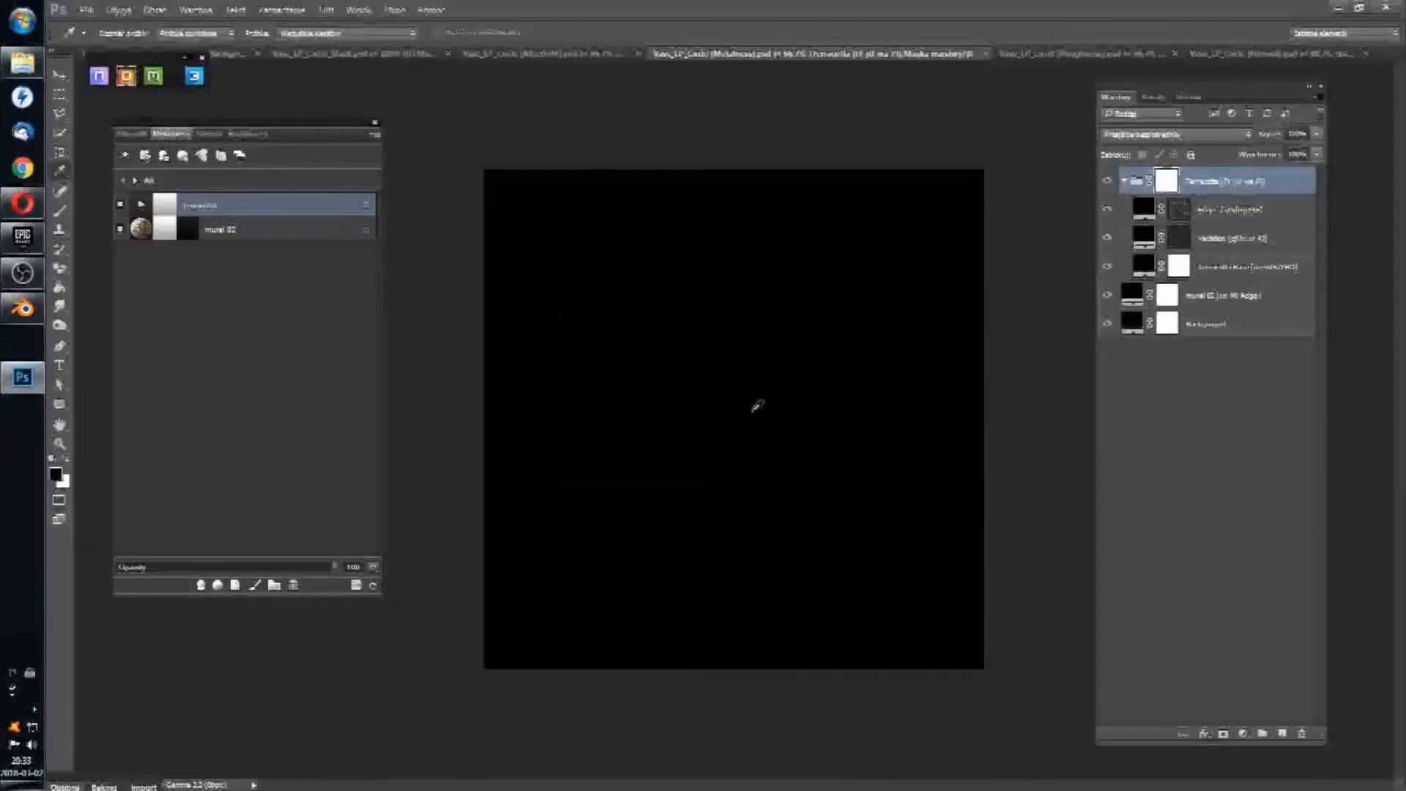
left_click(840, 322)
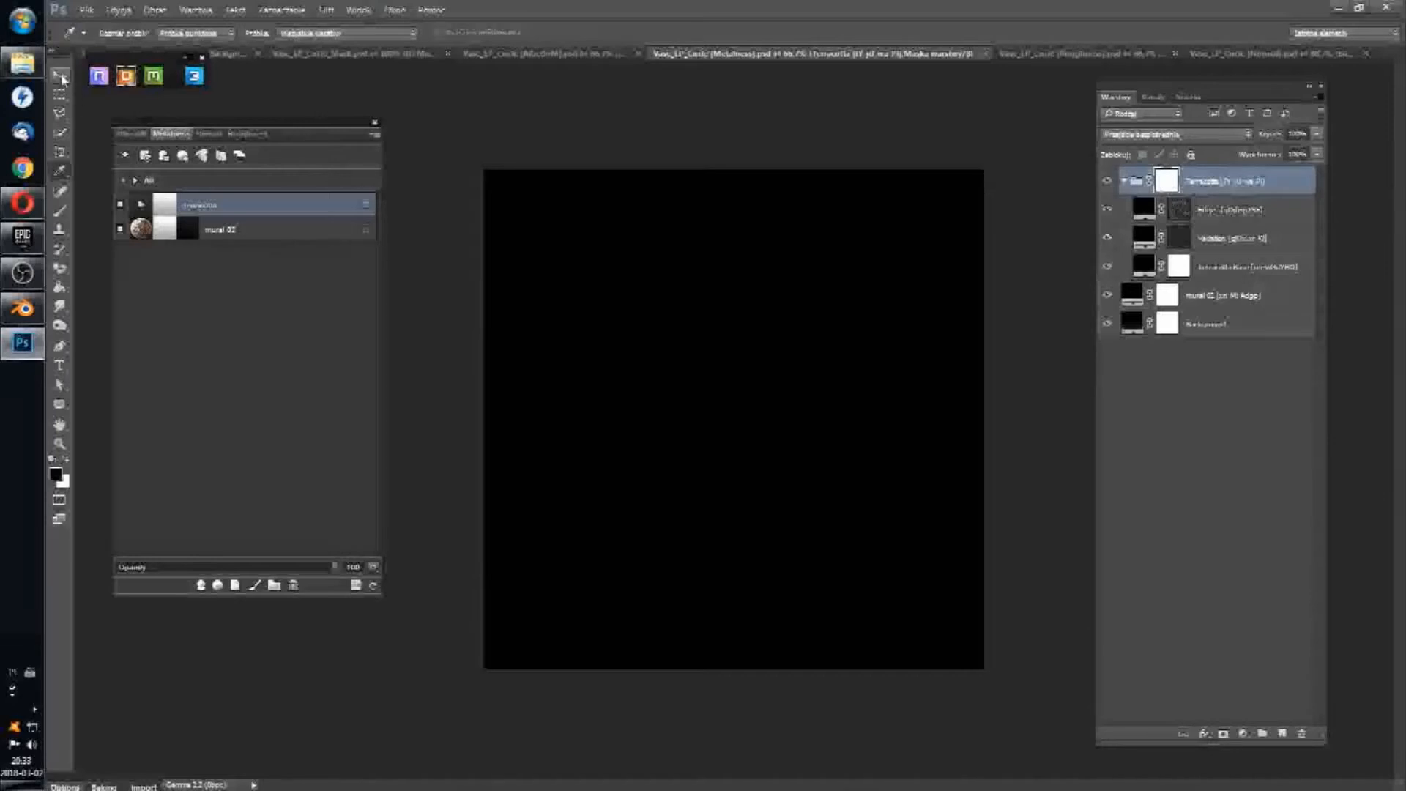
key("v")
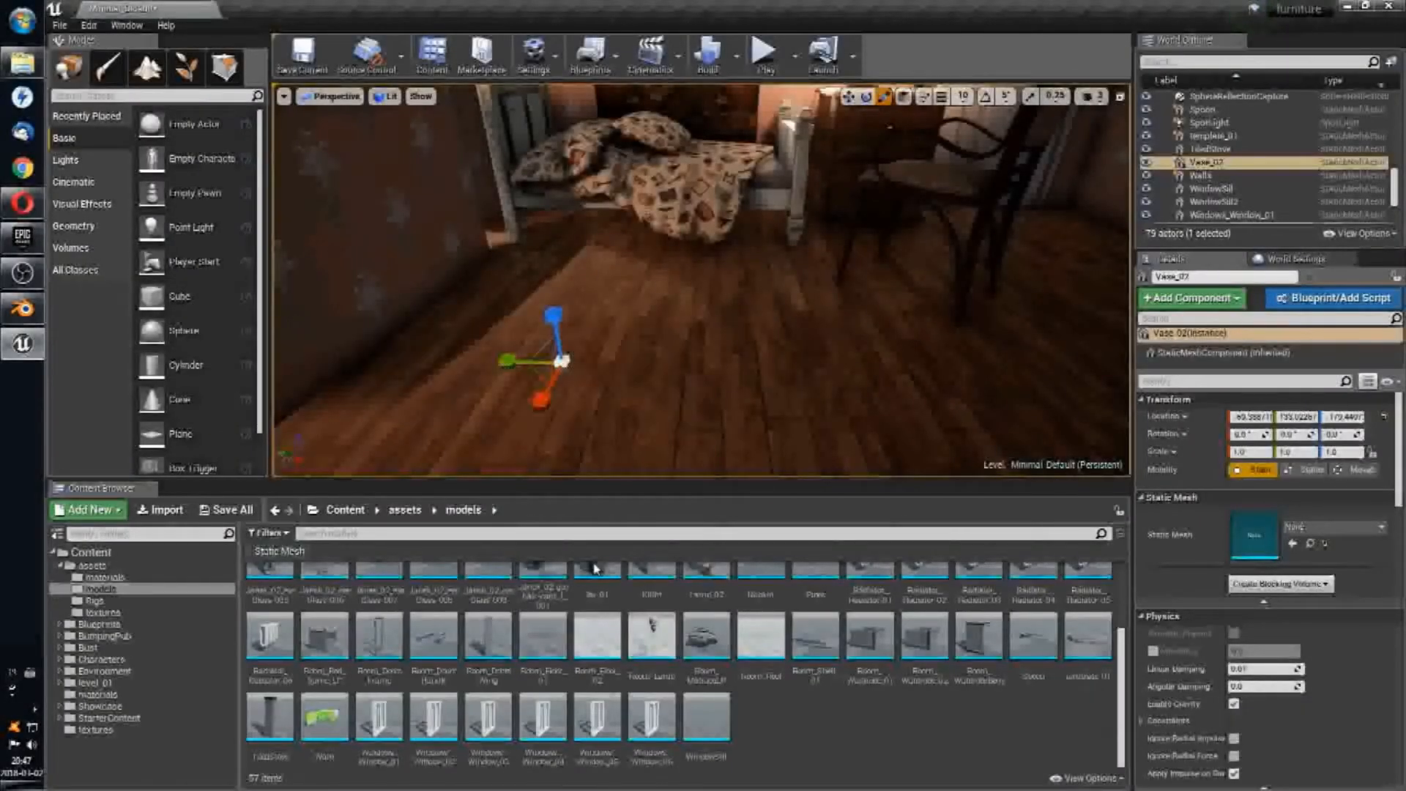
Step: Switch to Unreal Editor and delete the Vase_02 actor from the level
left_click(1212, 198)
left_click(1205, 162)
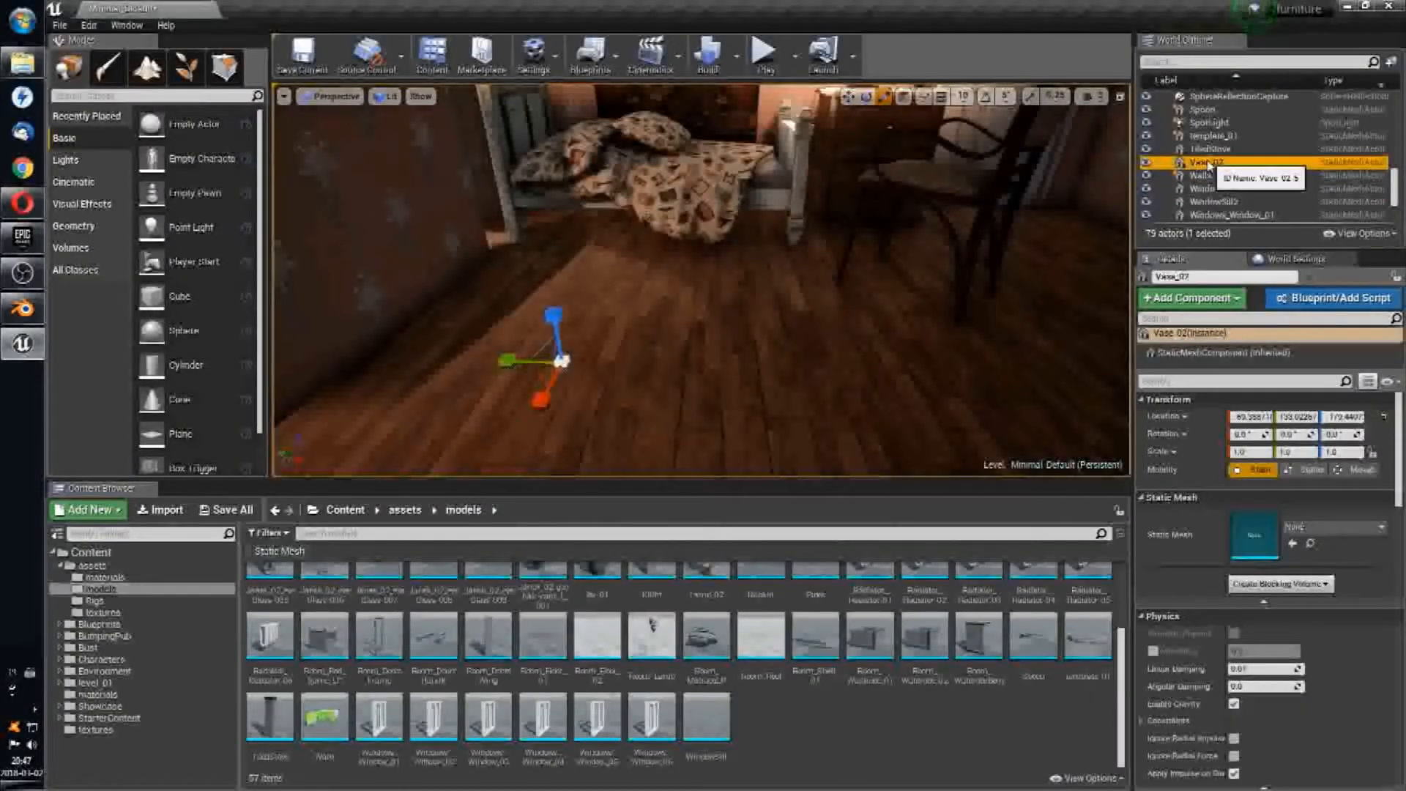
key("Delete")
Step: Switch to Blender and check the scene's length and angle units and the Vase_LP object's dimensions
left_click(22, 308)
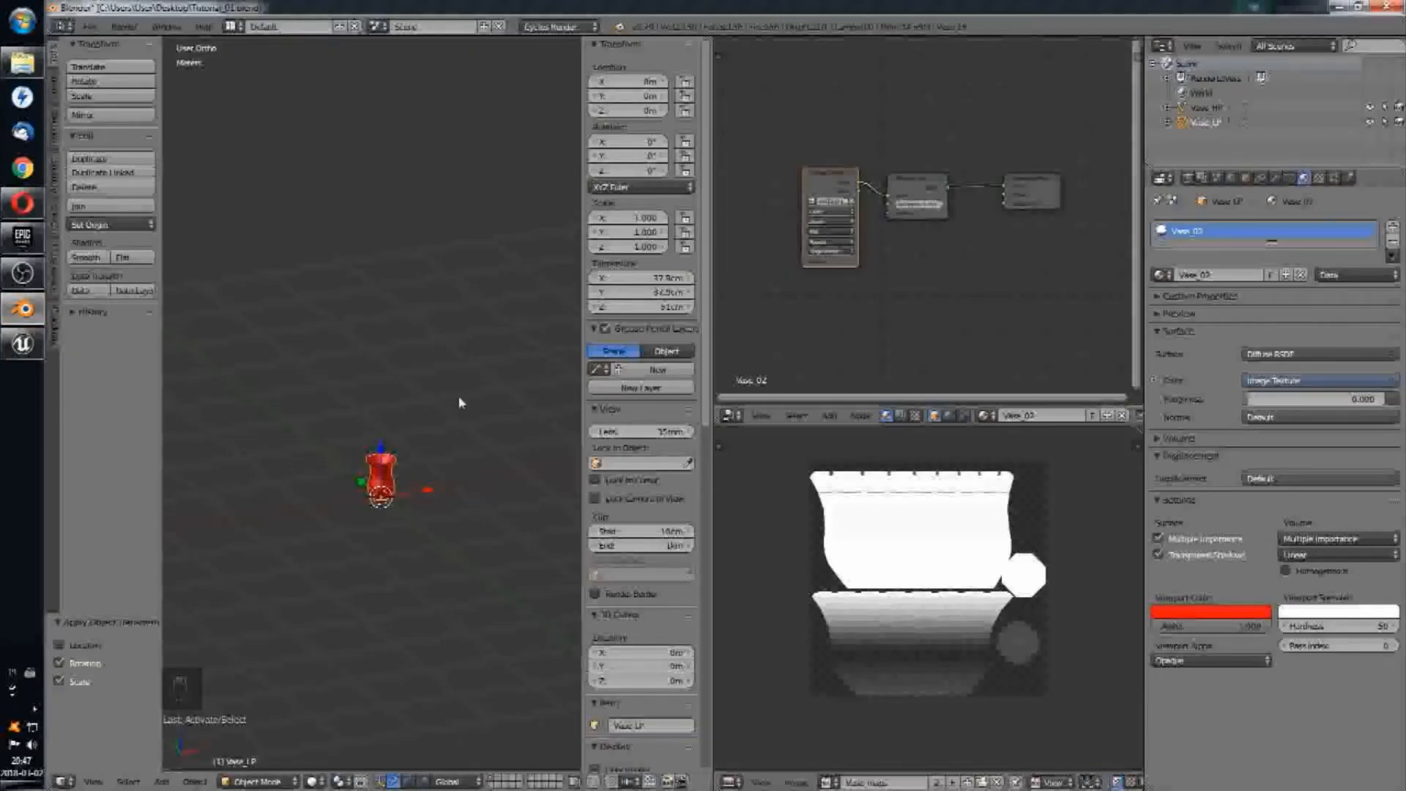
key("n")
scroll(498, 401, "up", 6)
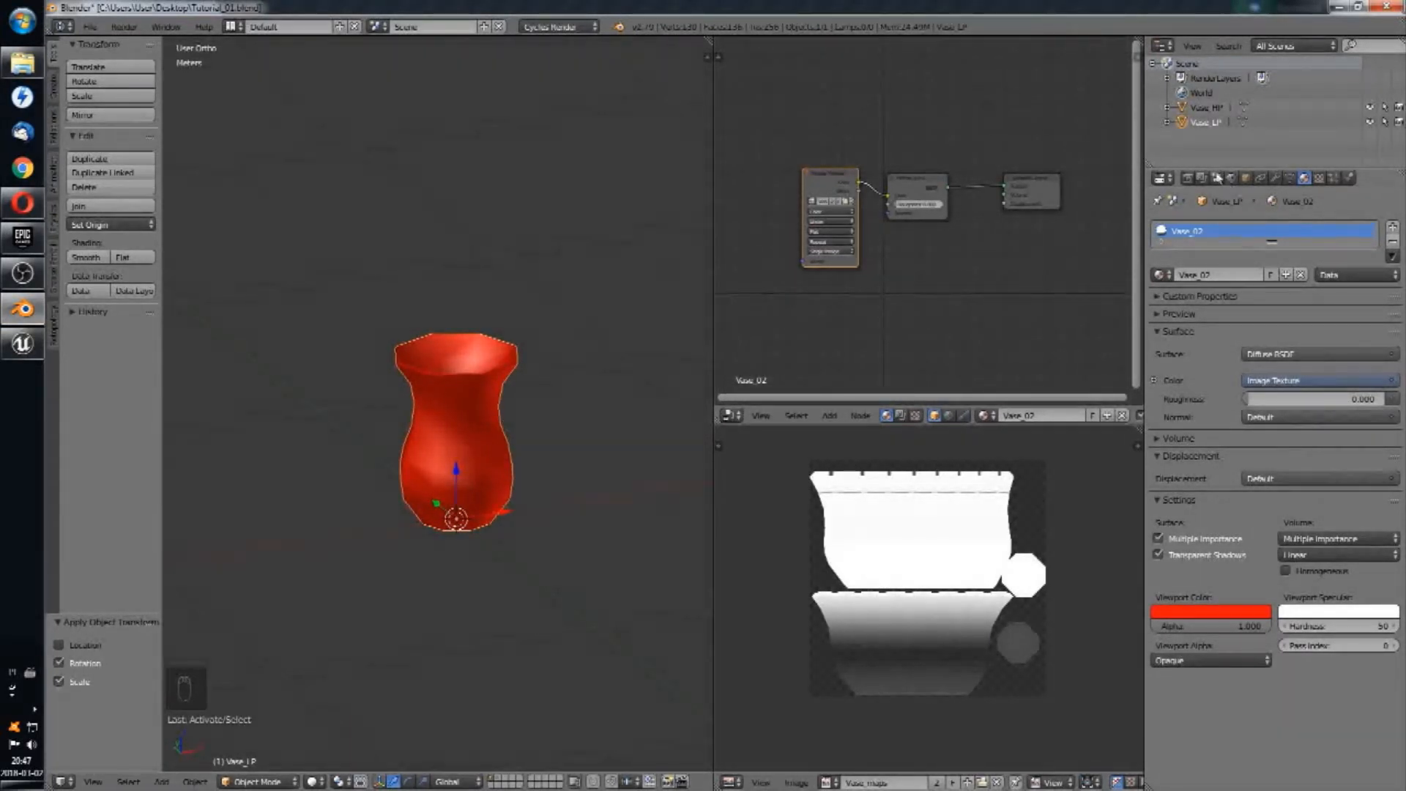
left_click(1216, 178)
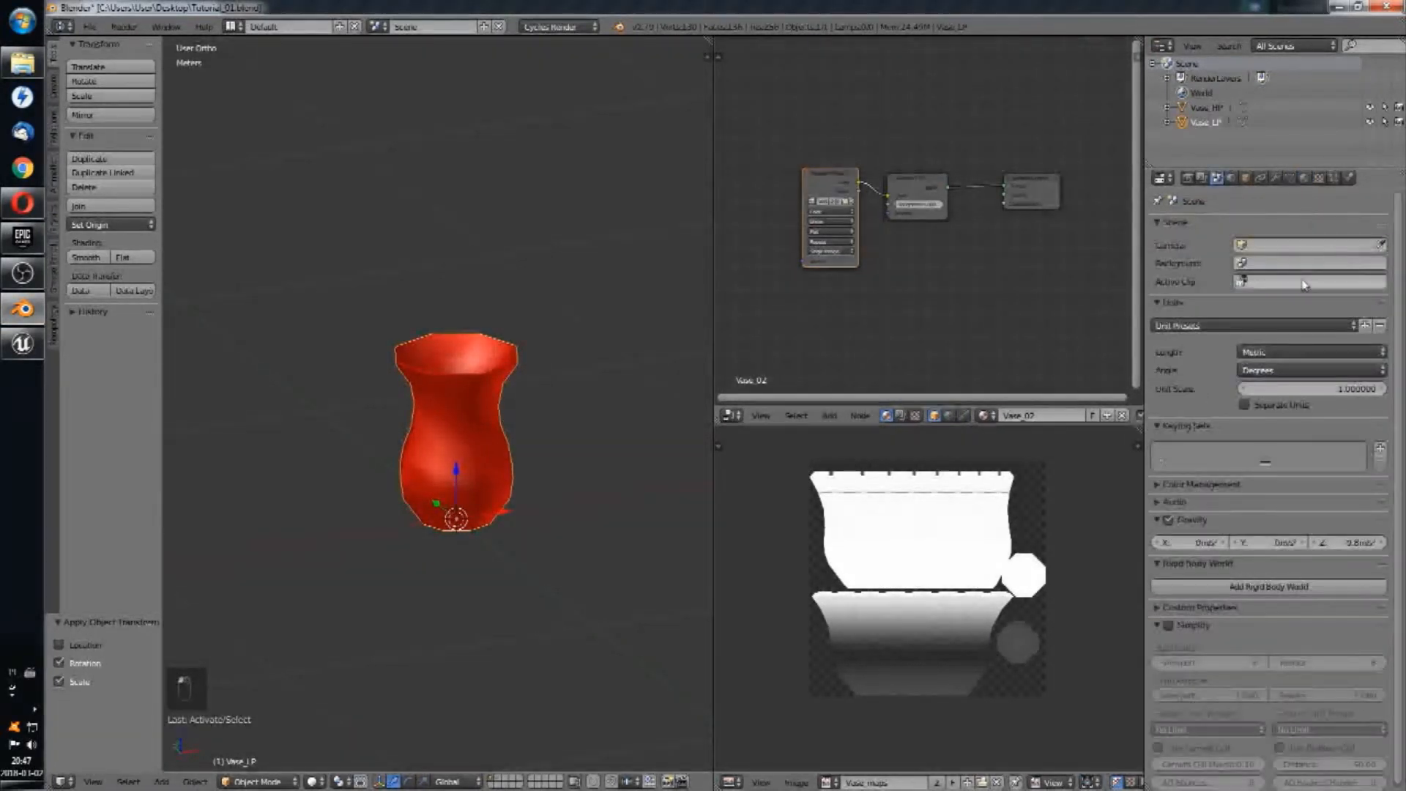
left_click(1285, 357)
left_click(1283, 357)
left_click(1272, 369)
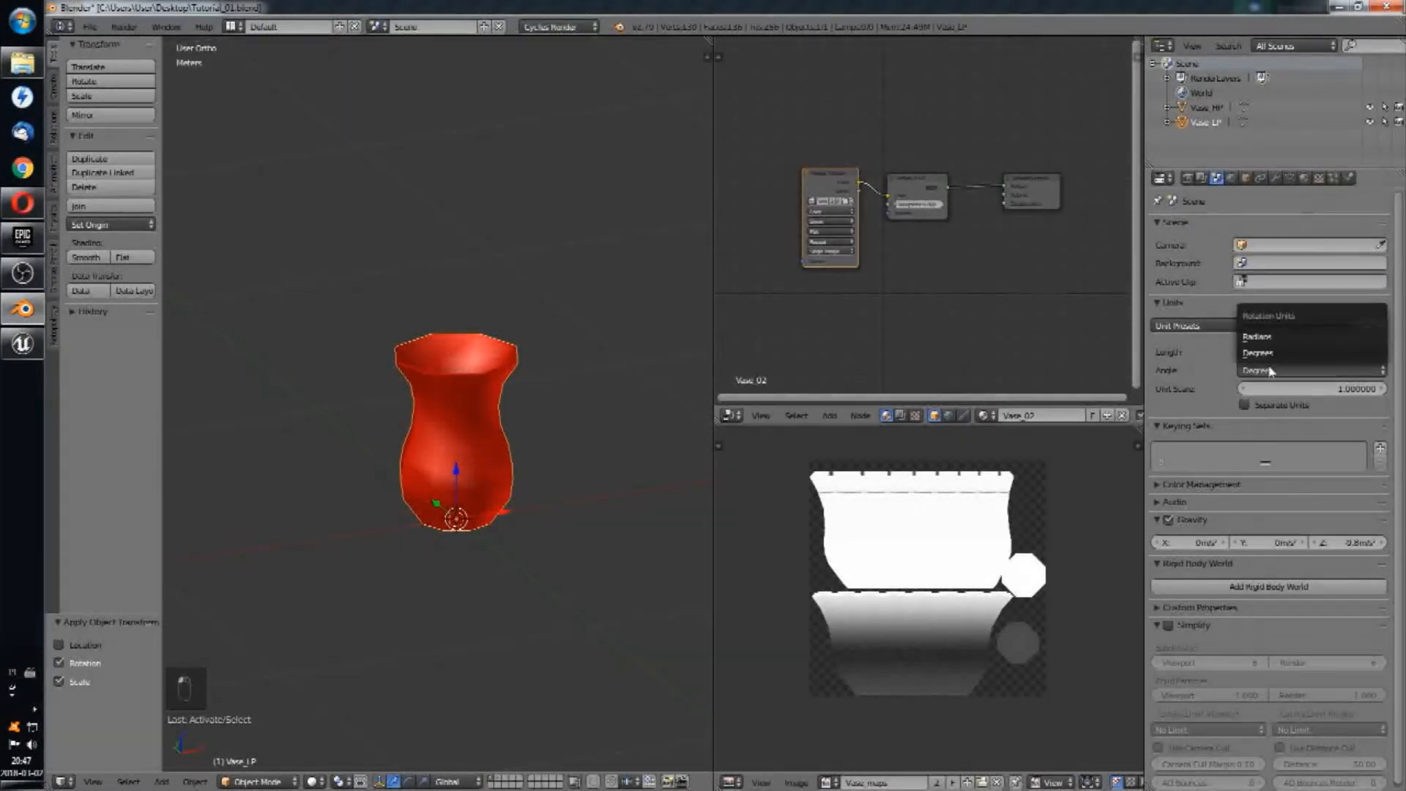
left_click(1271, 370)
key("n")
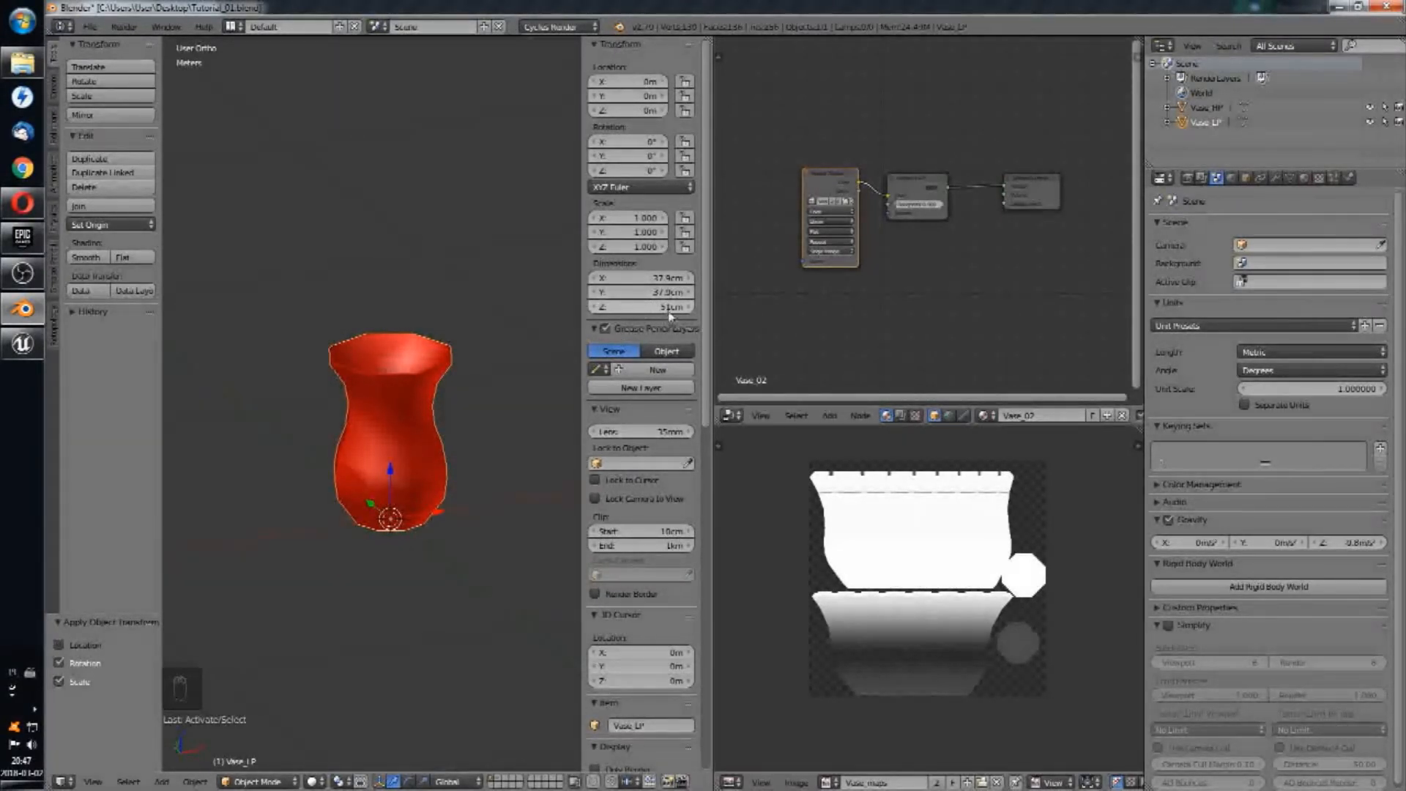
Step: Scale the Vase_LP object uniformly to a height of 60 cm and apply its rotation and scale
key("s")
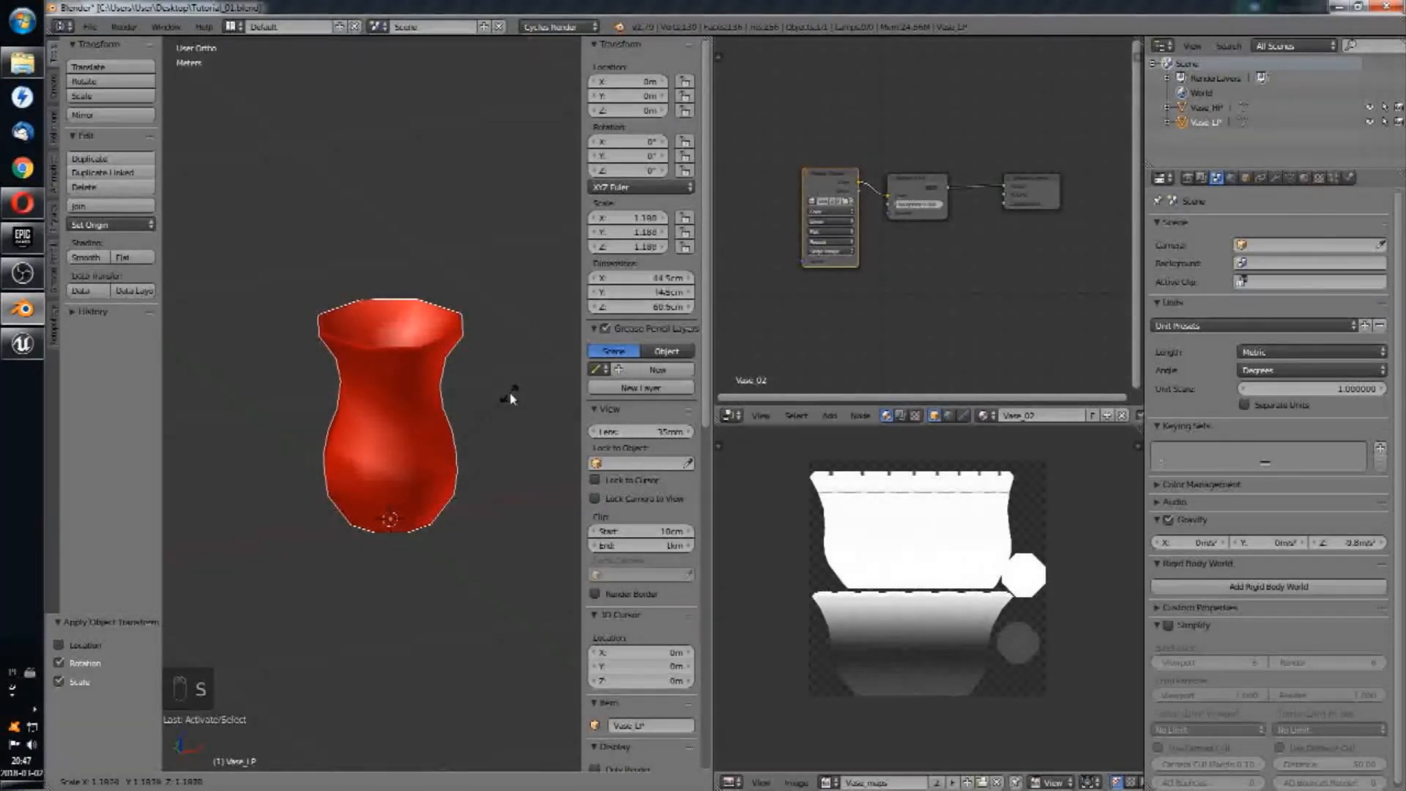
left_click(511, 424)
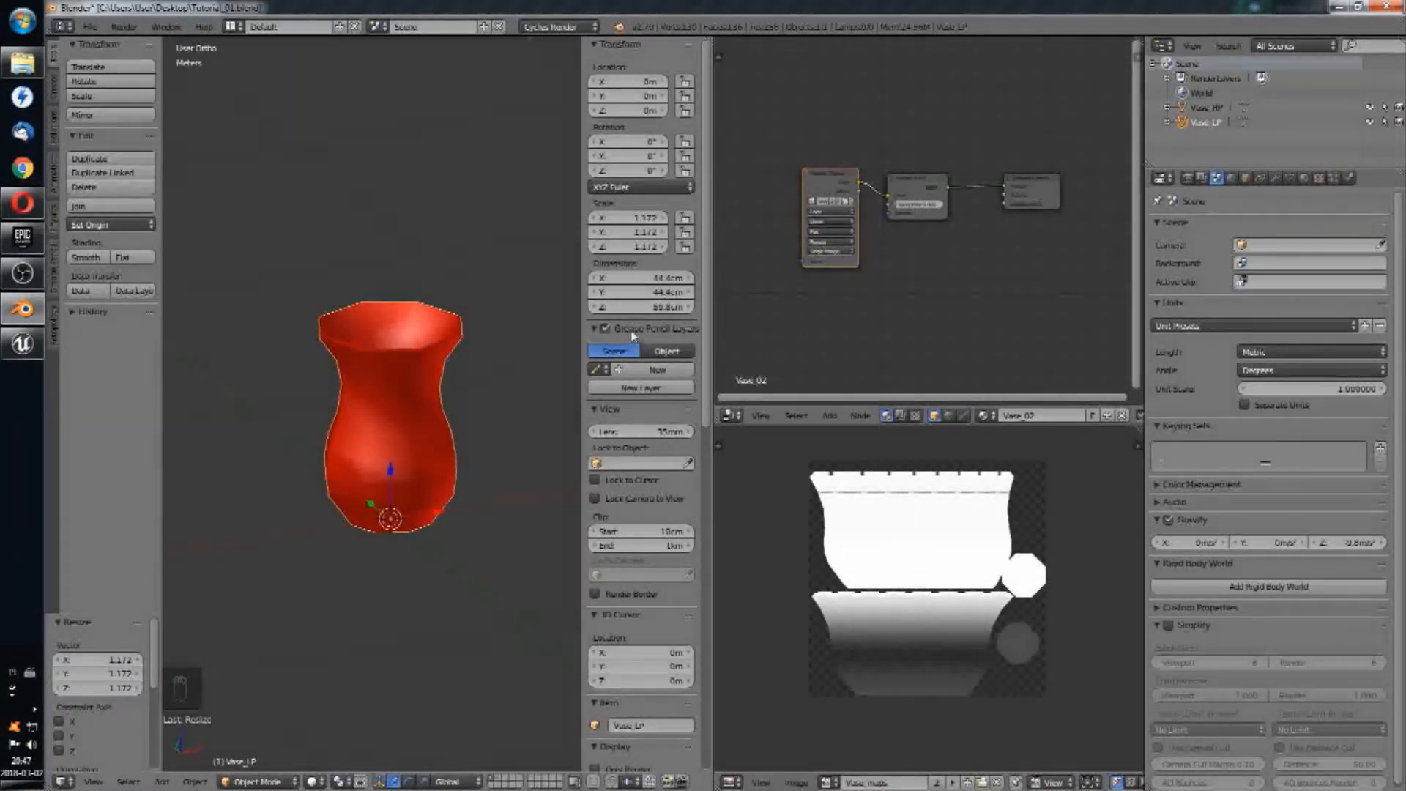
key("s")
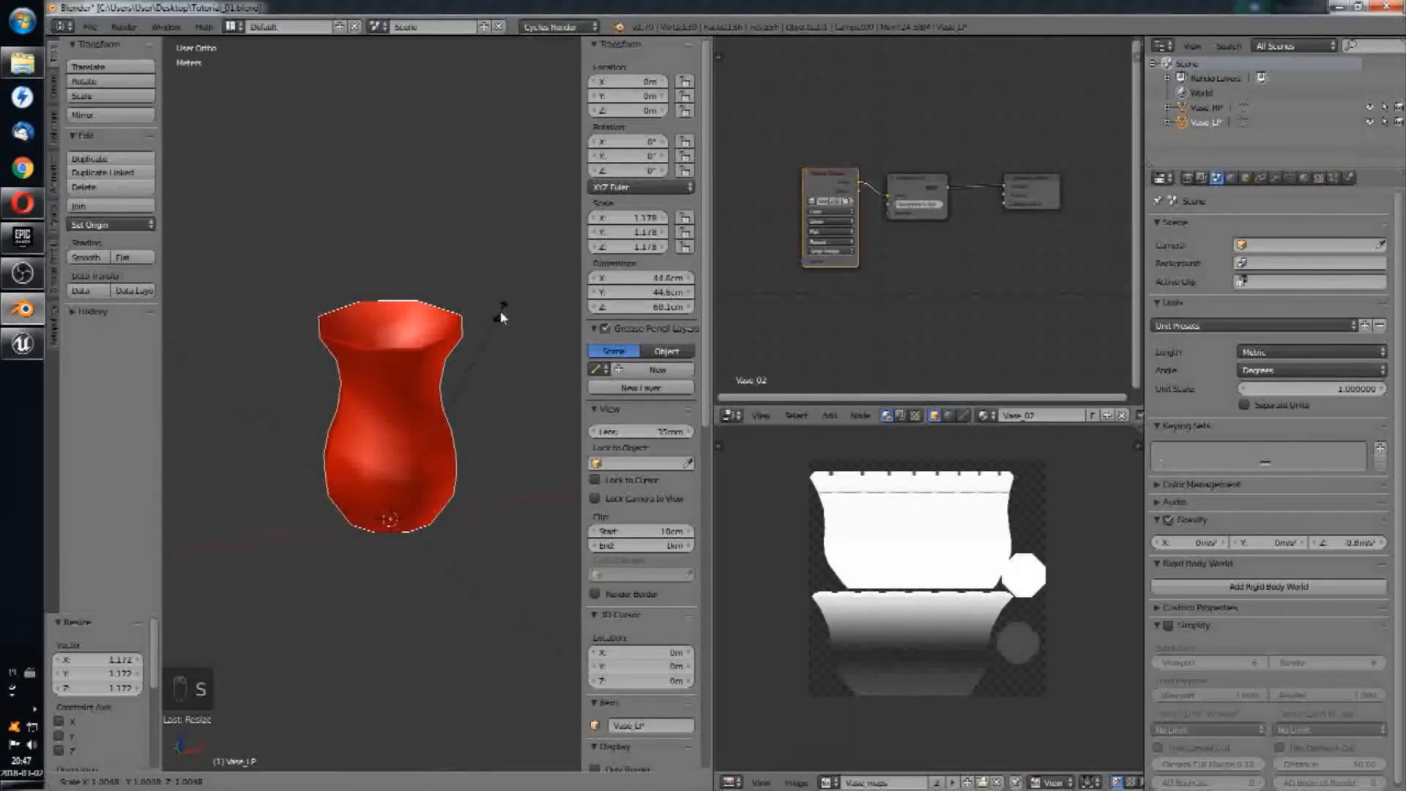
left_click(491, 342)
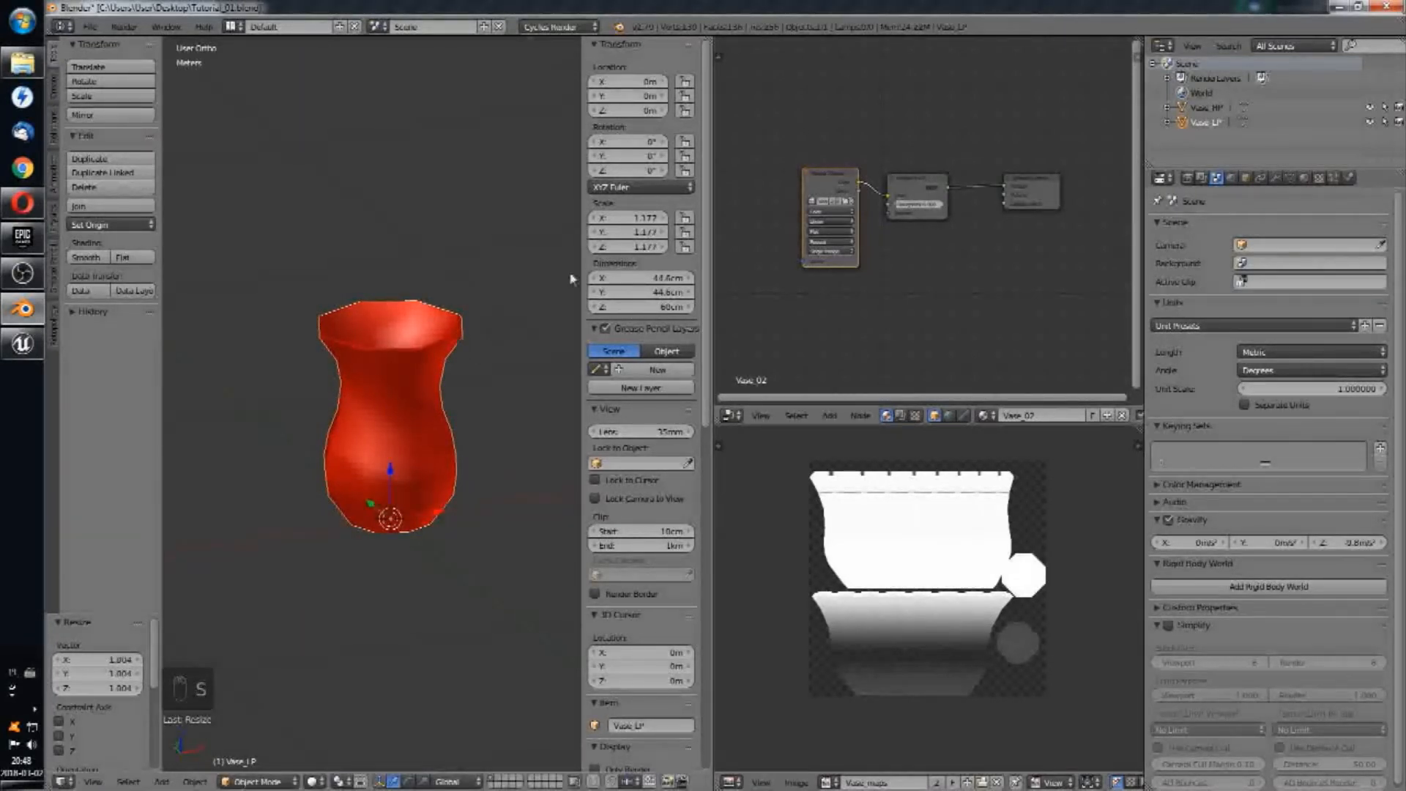
left_click(194, 780)
mouse_move(257, 670)
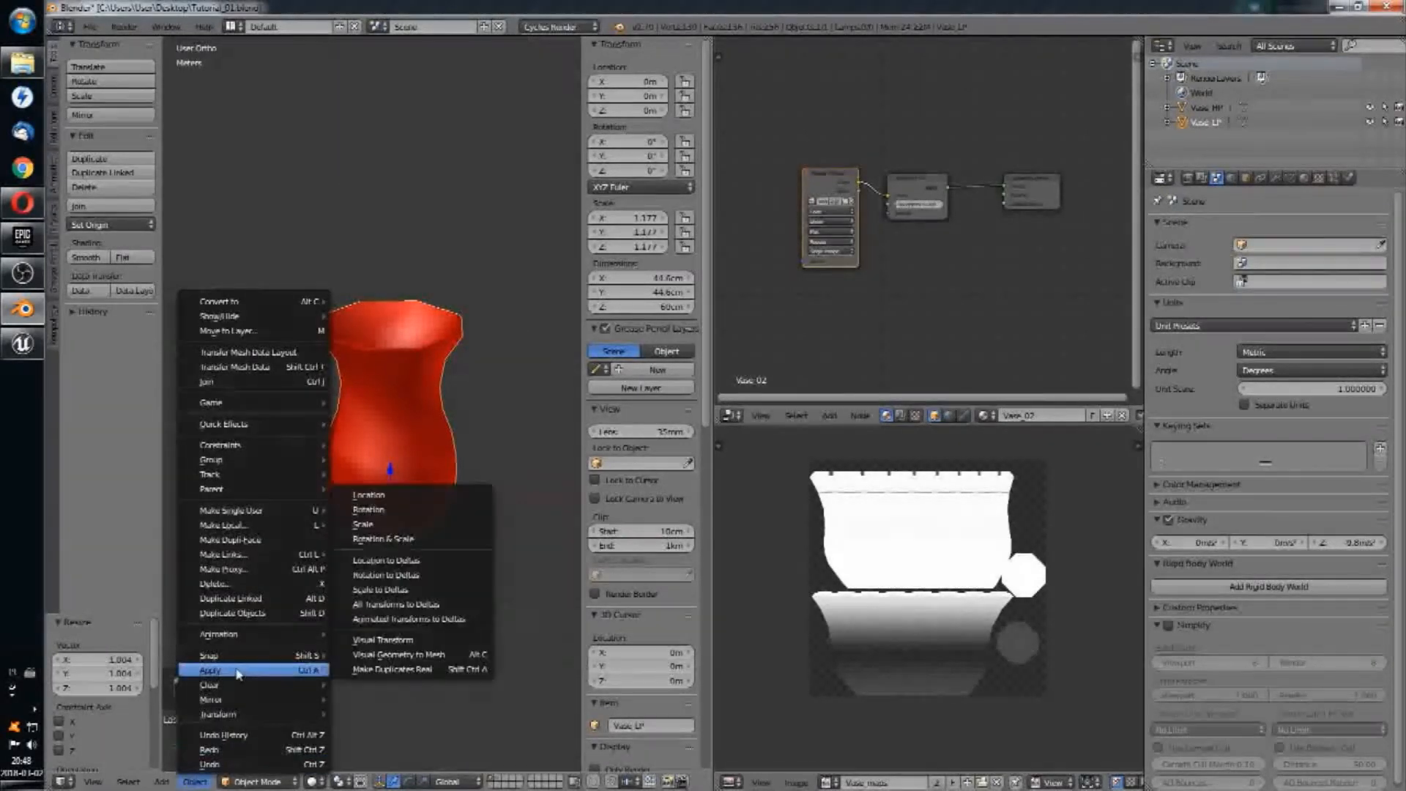
left_click(412, 541)
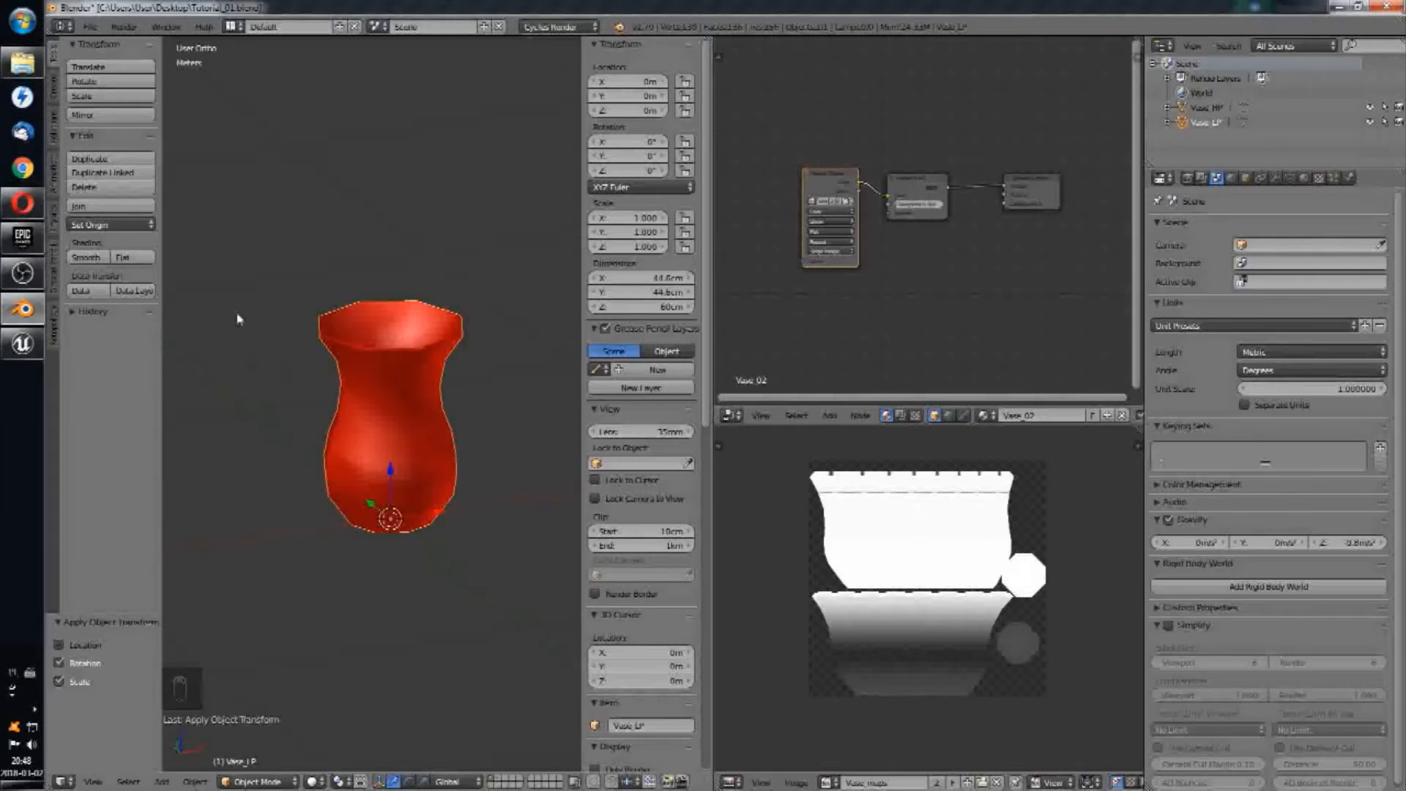
Step: Recalculate the normals of the low-poly vase mesh and remove its doubled vertices, then return to Object Mode
key("Tab")
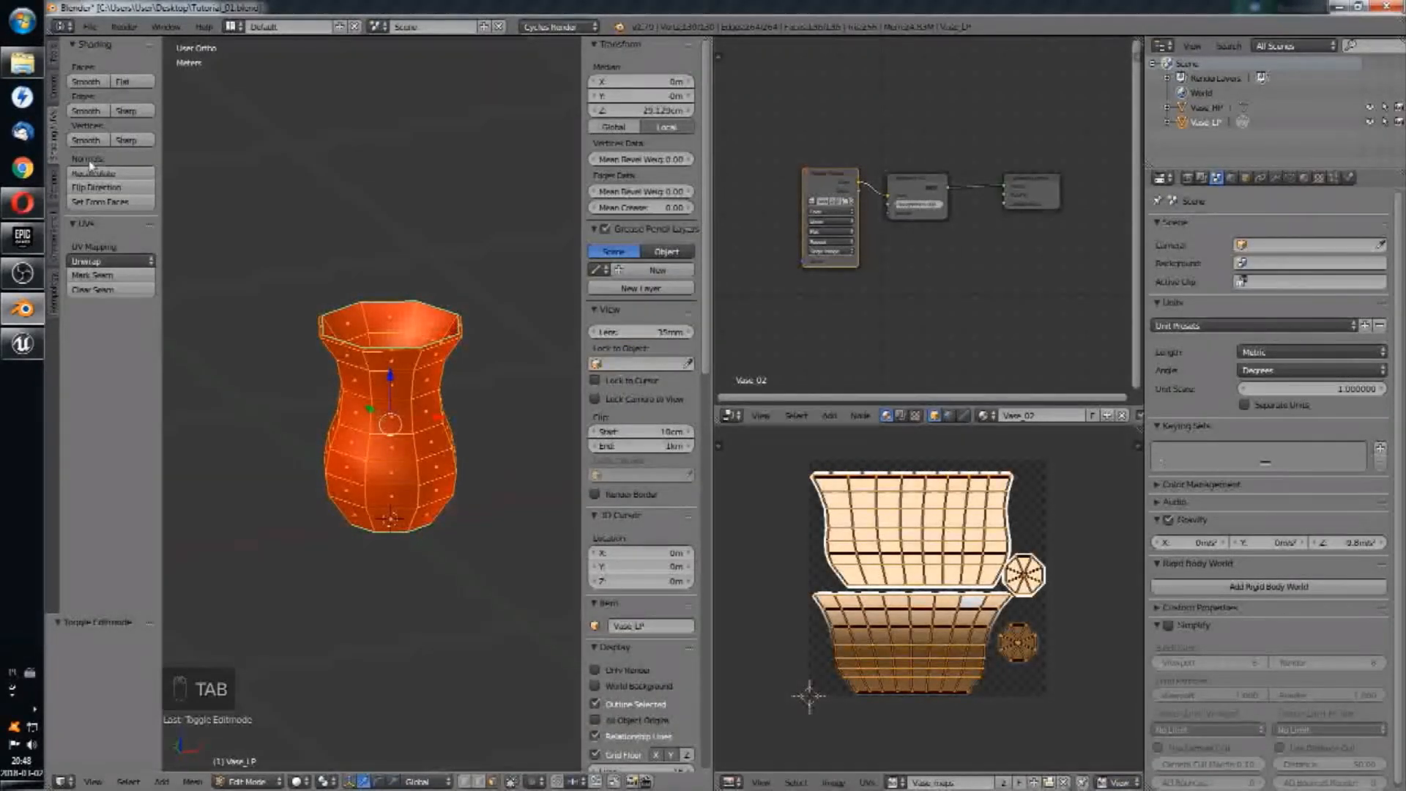
left_click(96, 173)
left_click(53, 73)
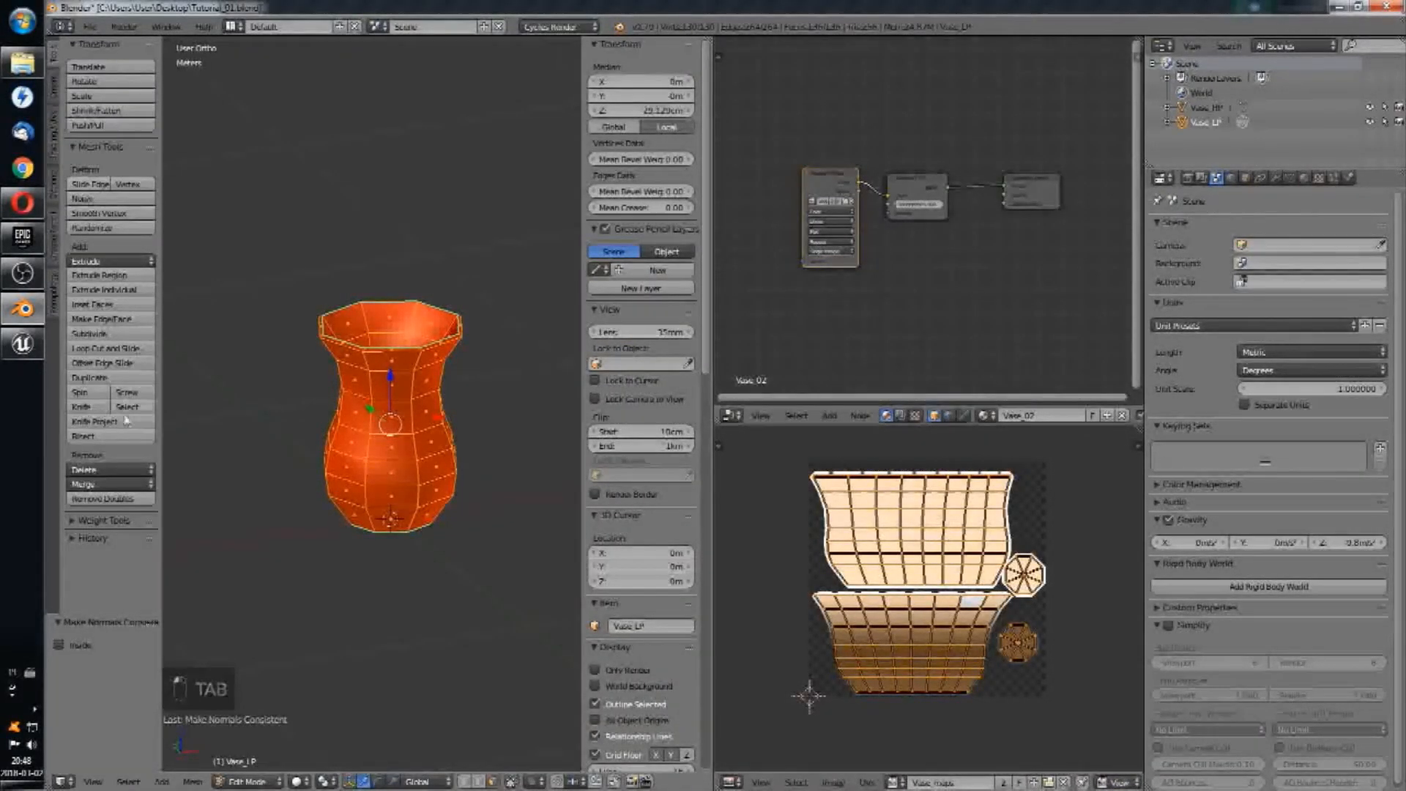
left_click(107, 501)
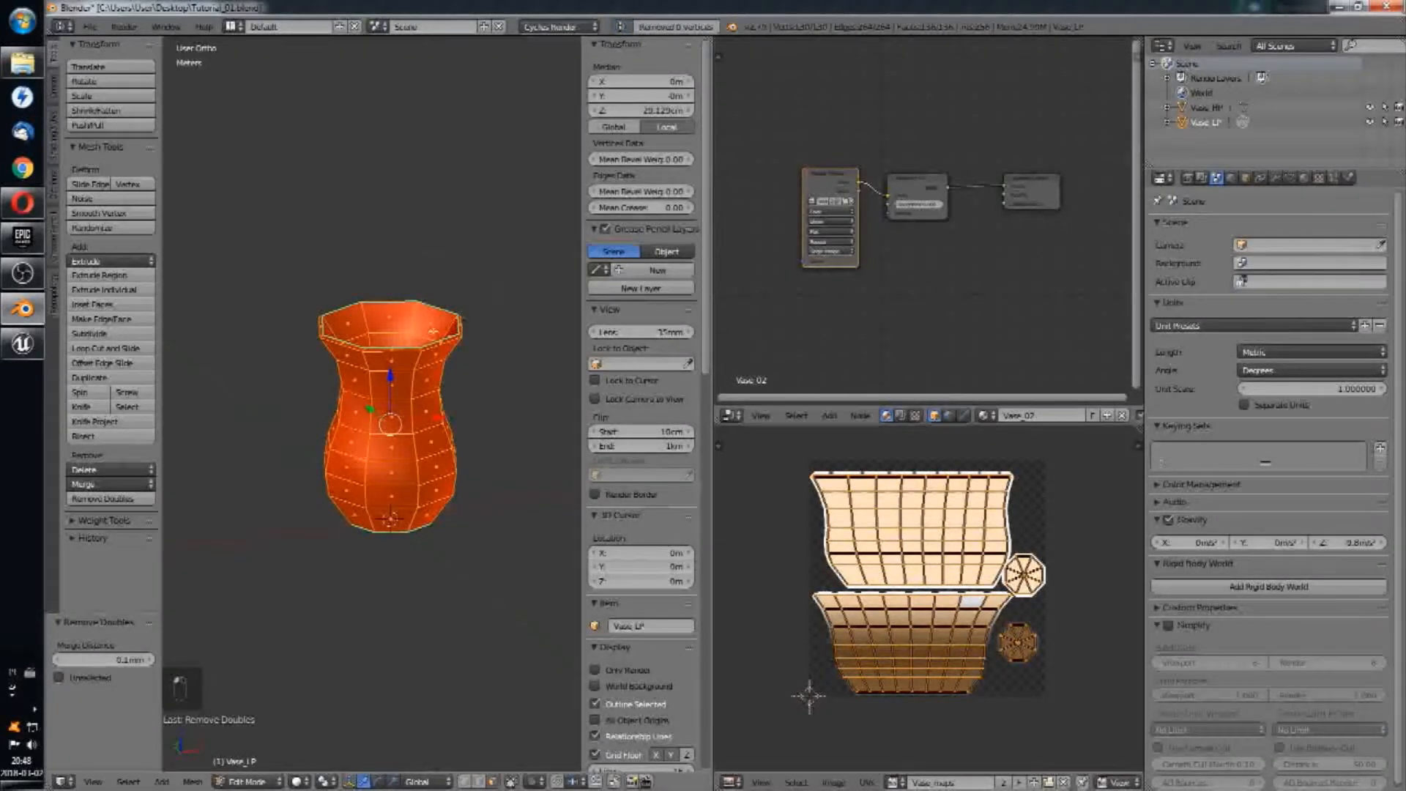
key("Tab")
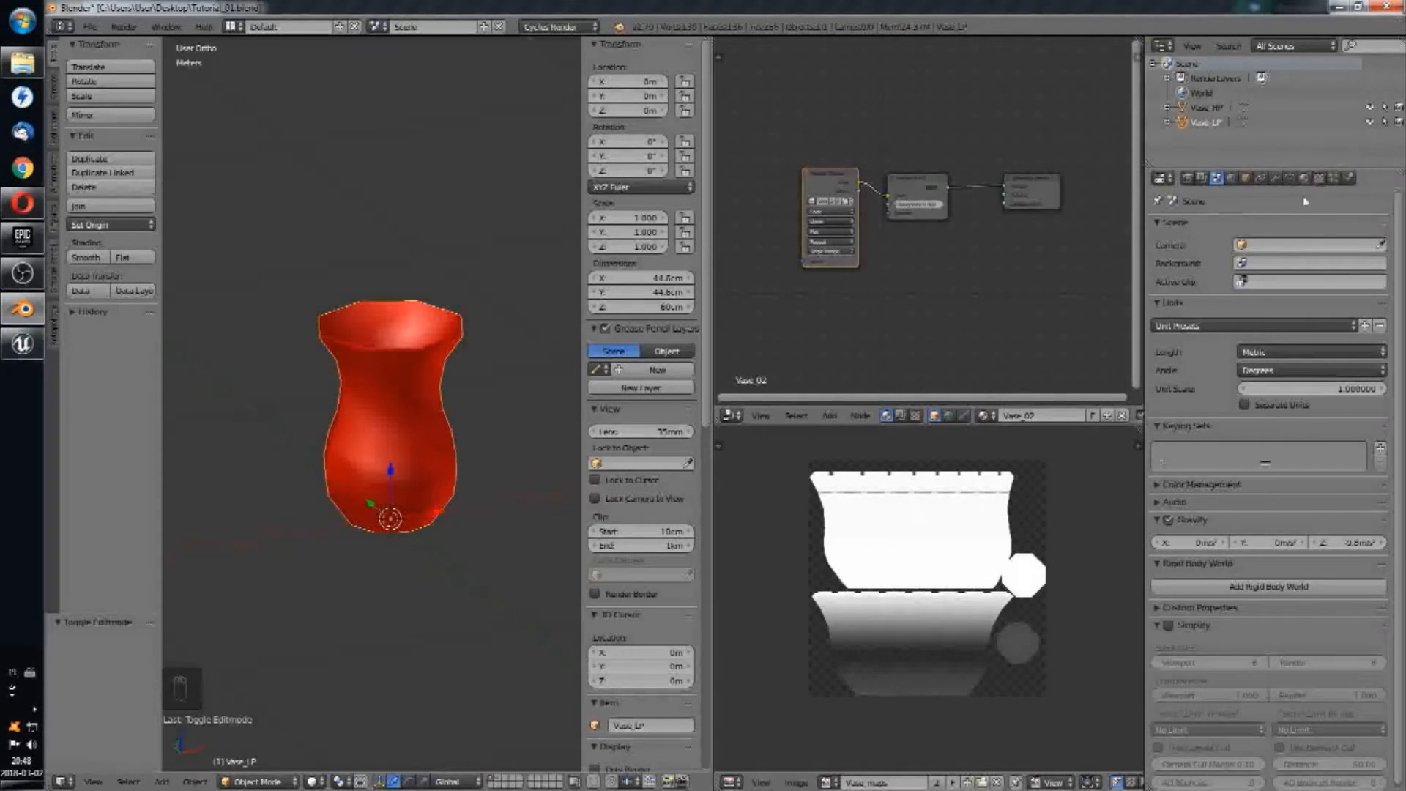
Step: Delete the vase's second UV map, enlarge the UV map list, and add a new second UV map
left_click(1288, 179)
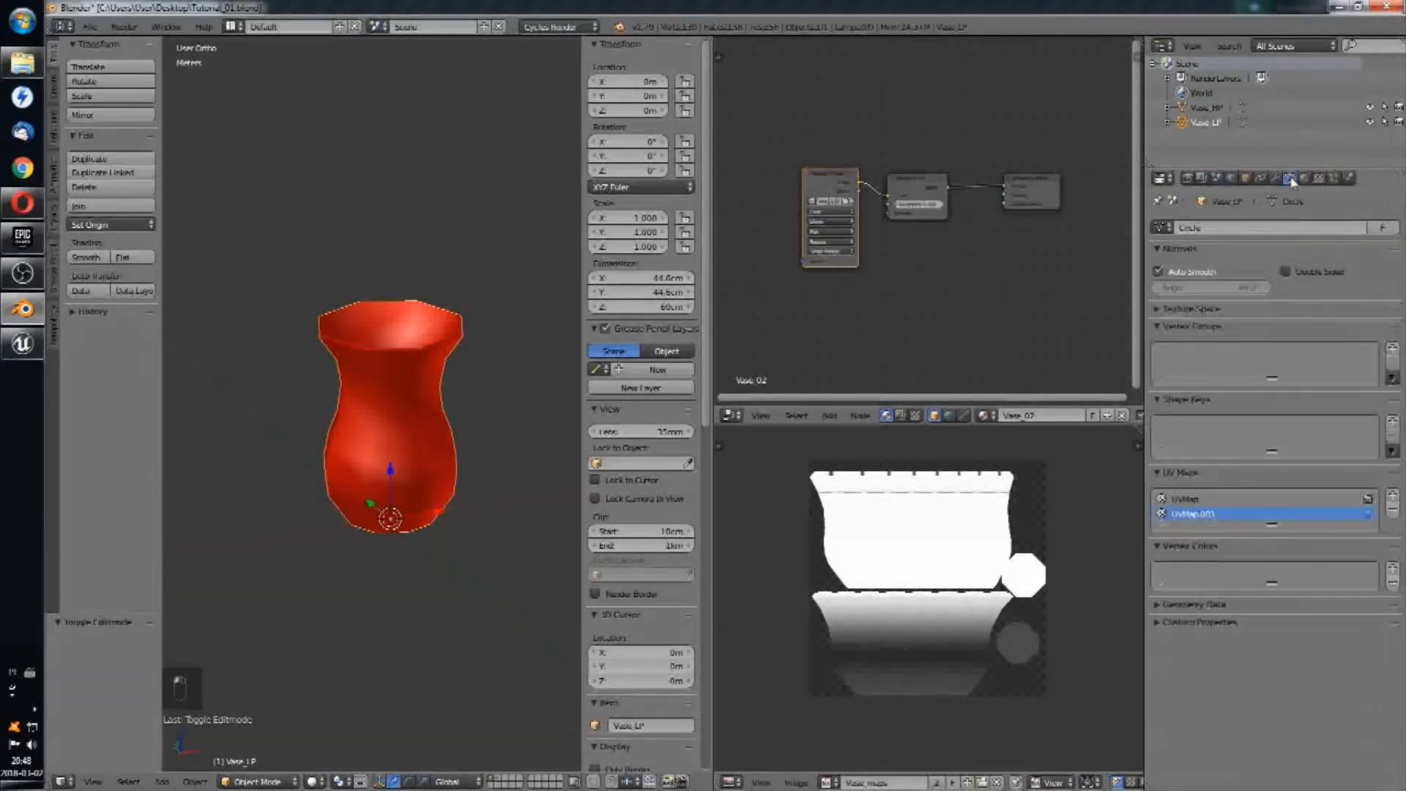
left_click(1392, 509)
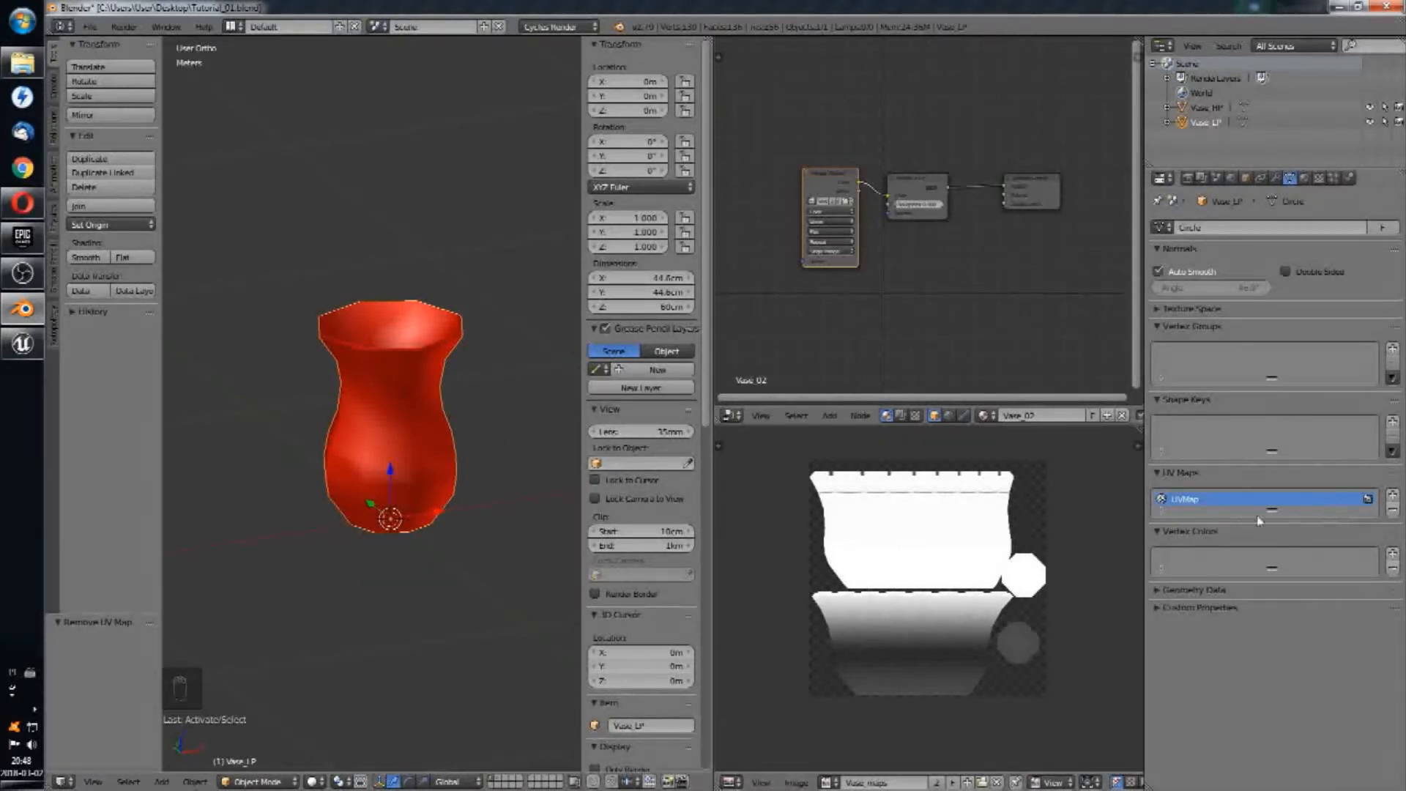
left_click_drag(1278, 518, 1277, 561)
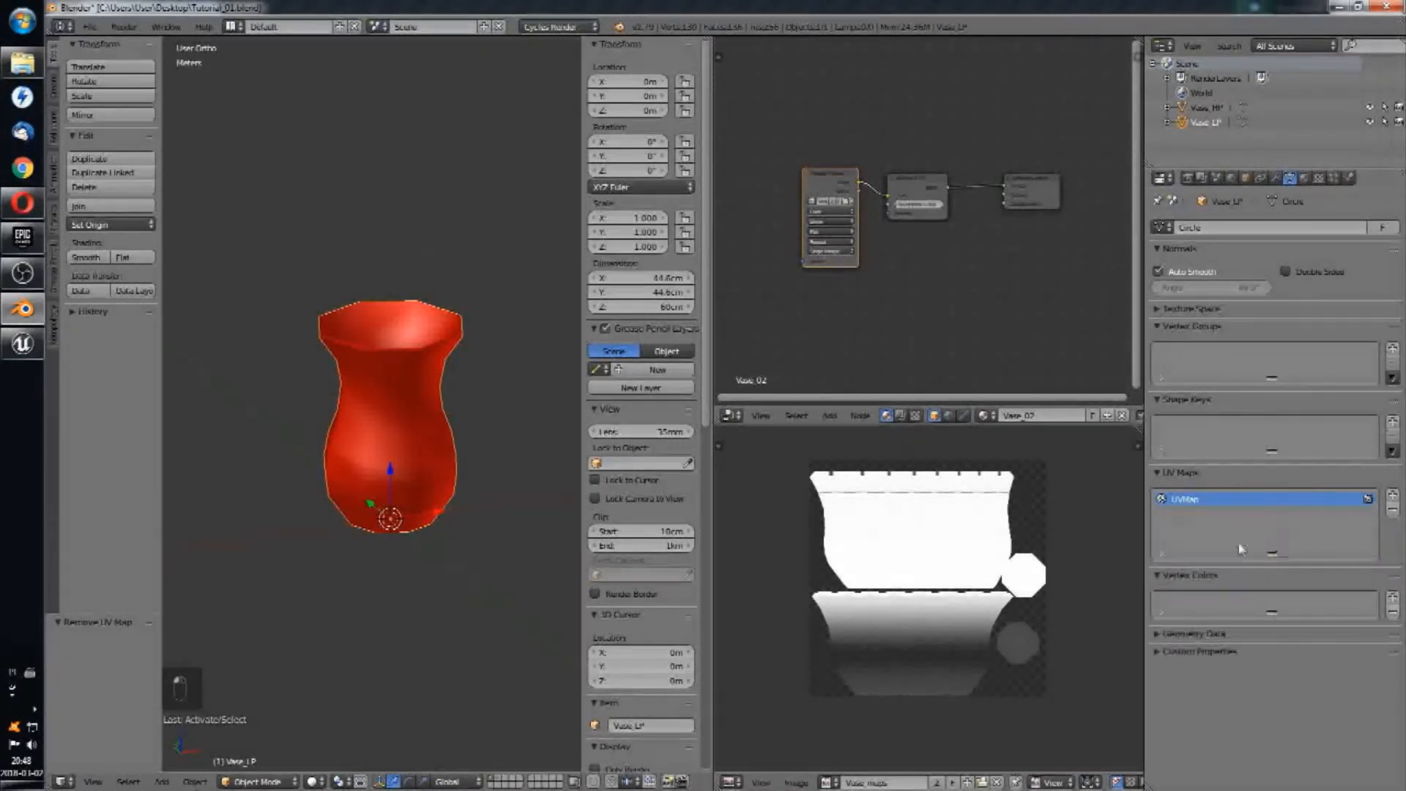
left_click(1393, 497)
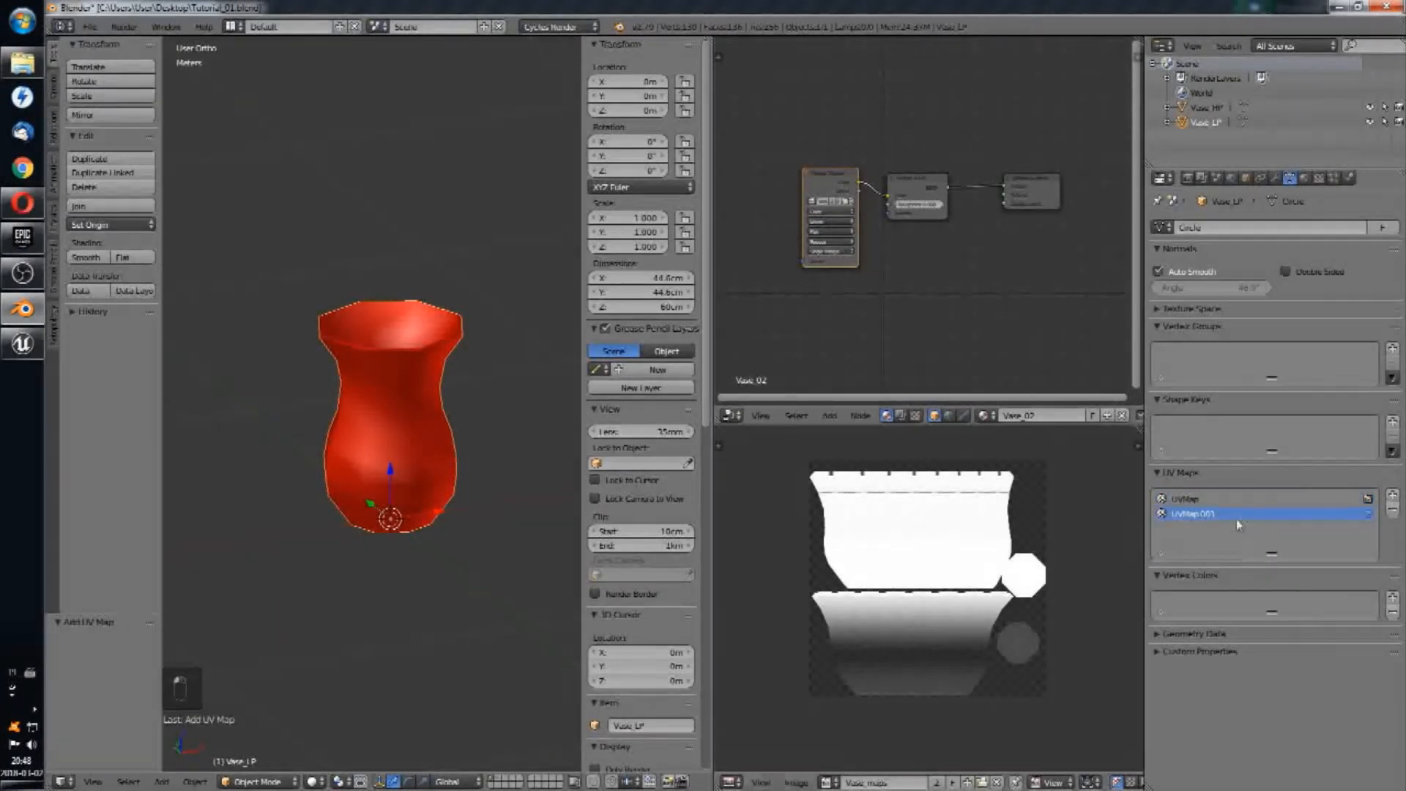
Step: Enter Edit Mode on the low-poly vase and select the whole mesh to show its second UV layout
key("Tab")
key("Tab")
key("a")
key("a")
key("a")
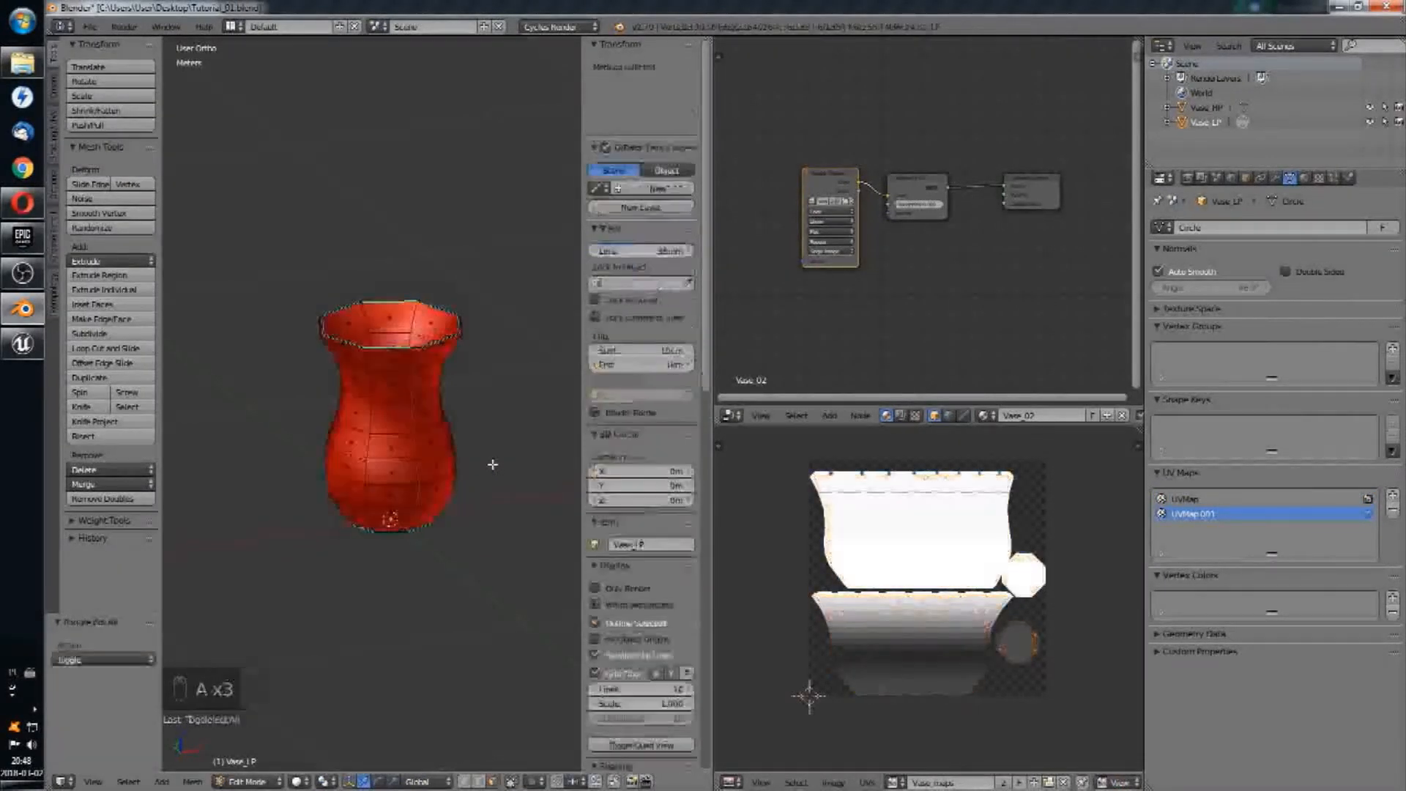
key("a")
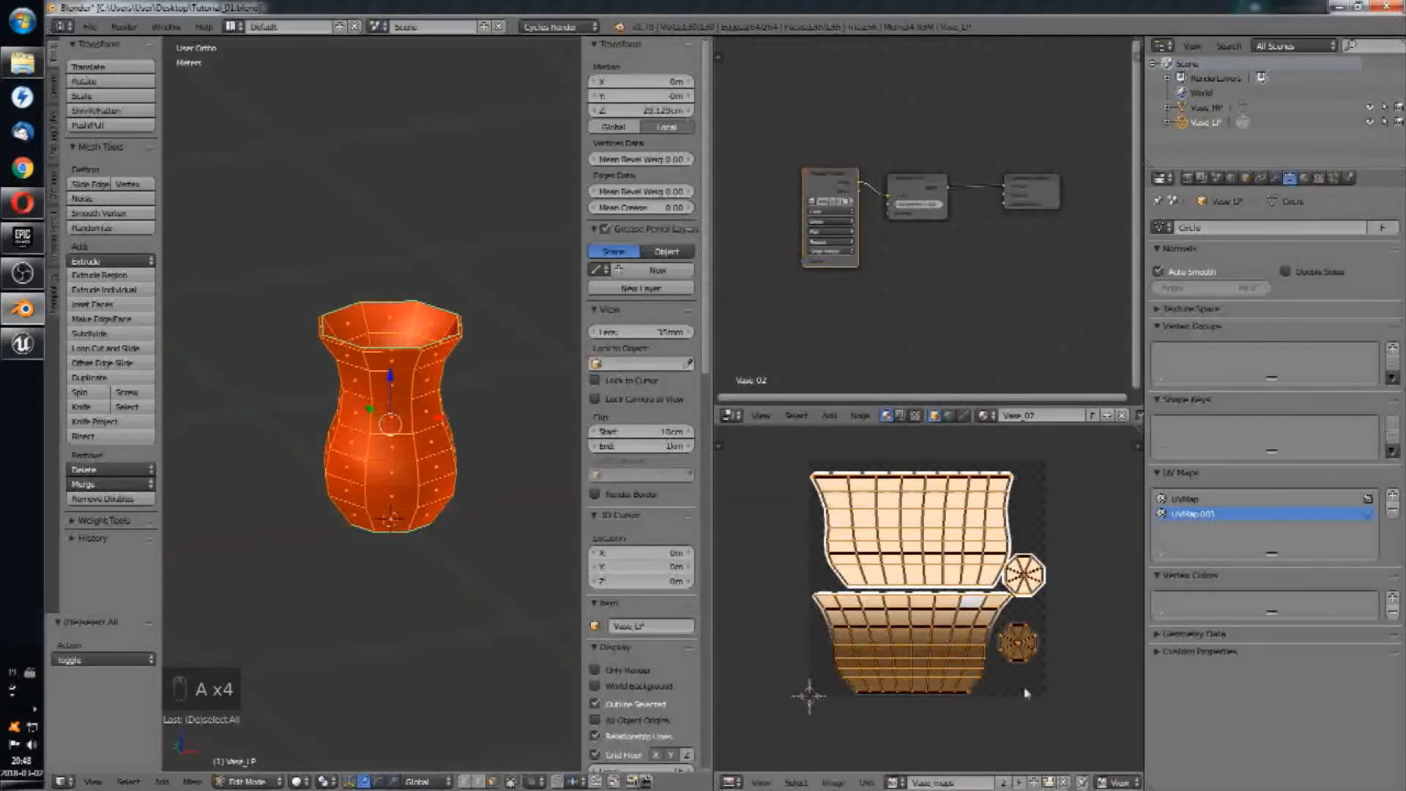
Step: Try to move the upper small octagonal UV island away from its place in the second UV layout
key("a")
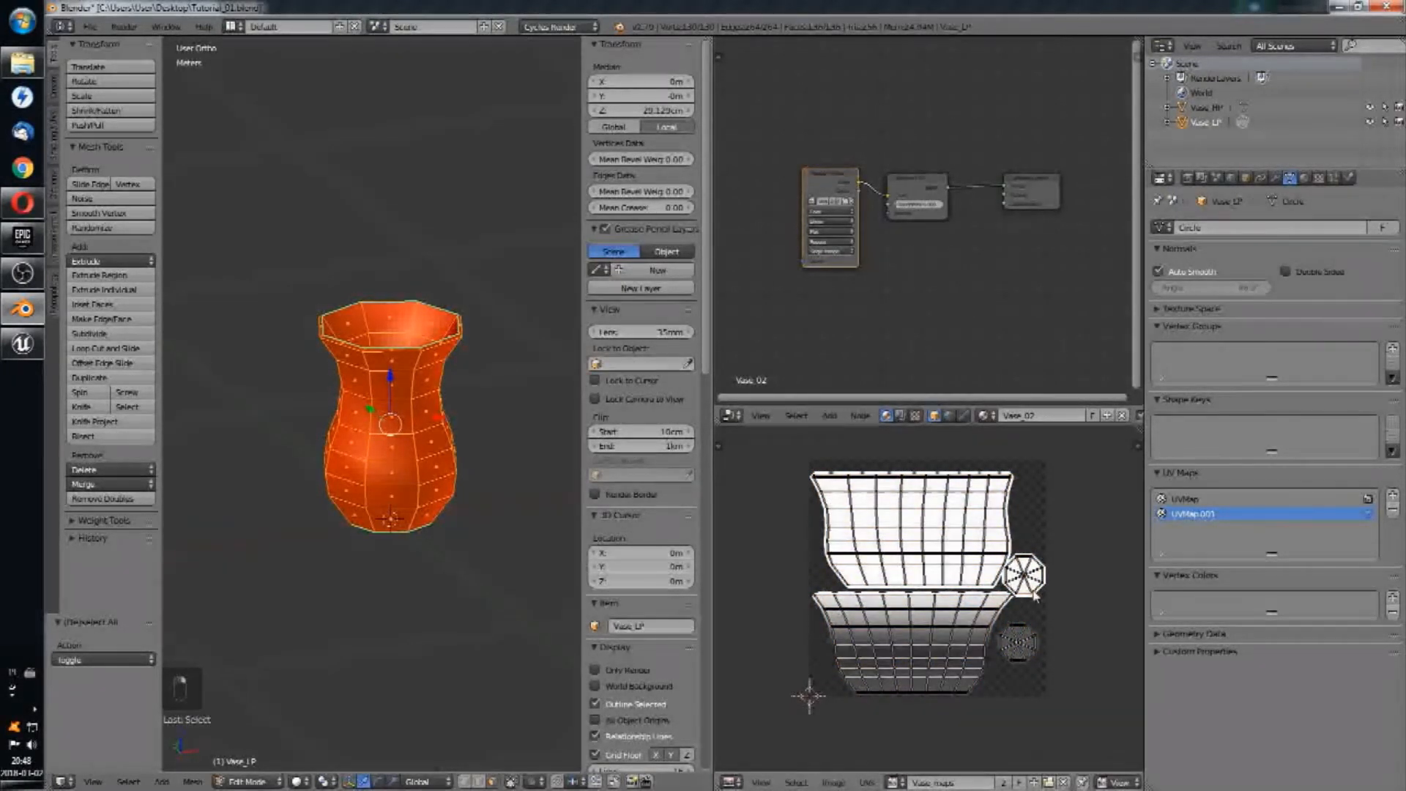
key("l")
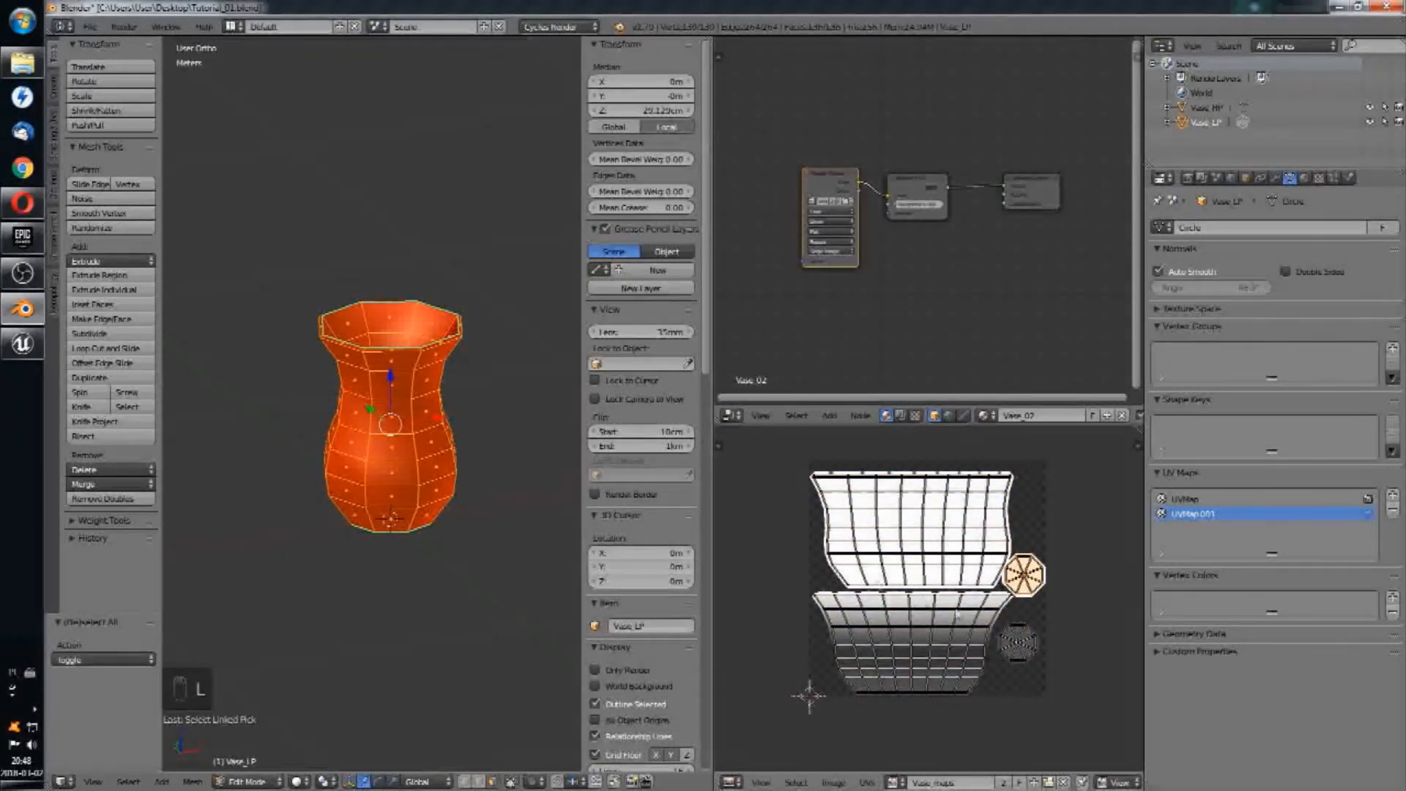
key("g")
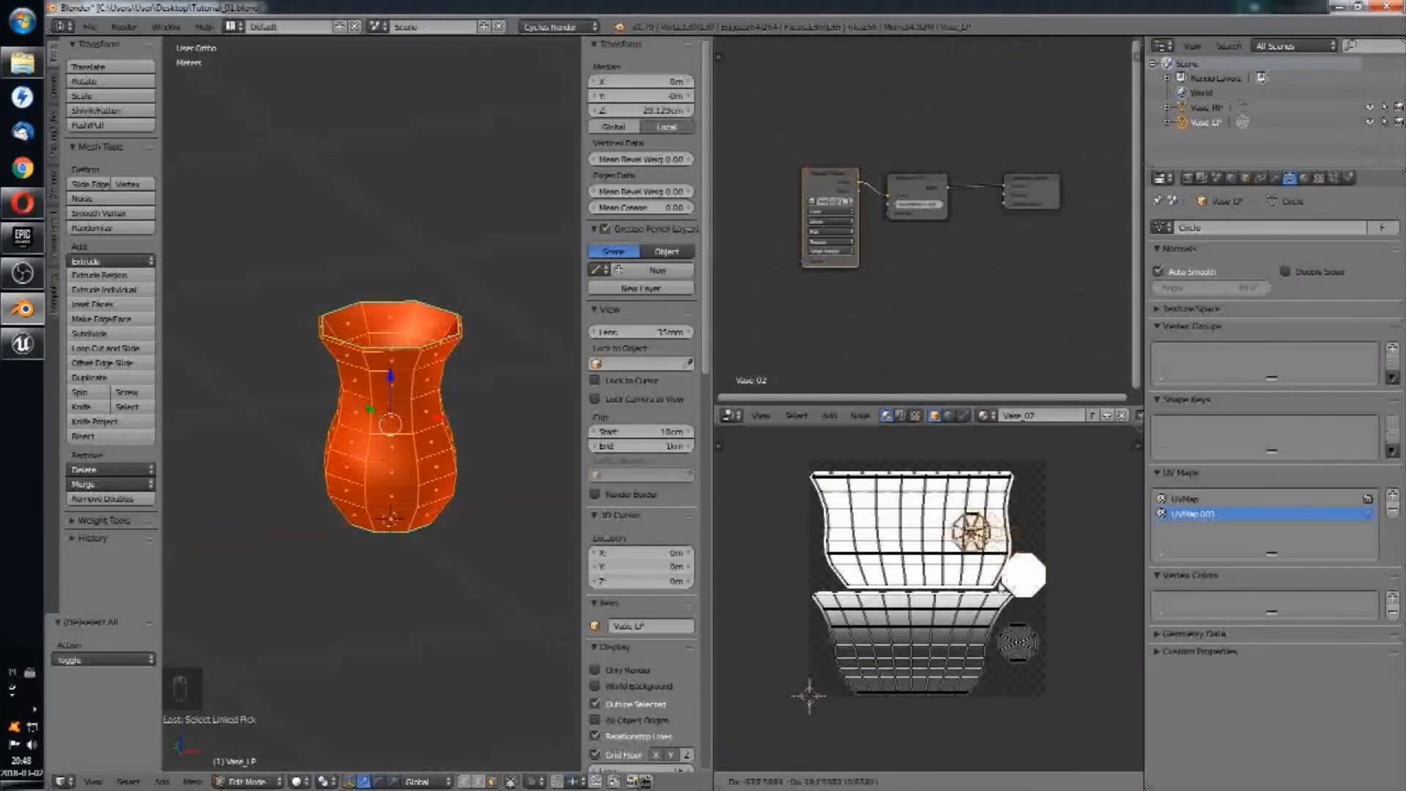
left_click(1023, 595)
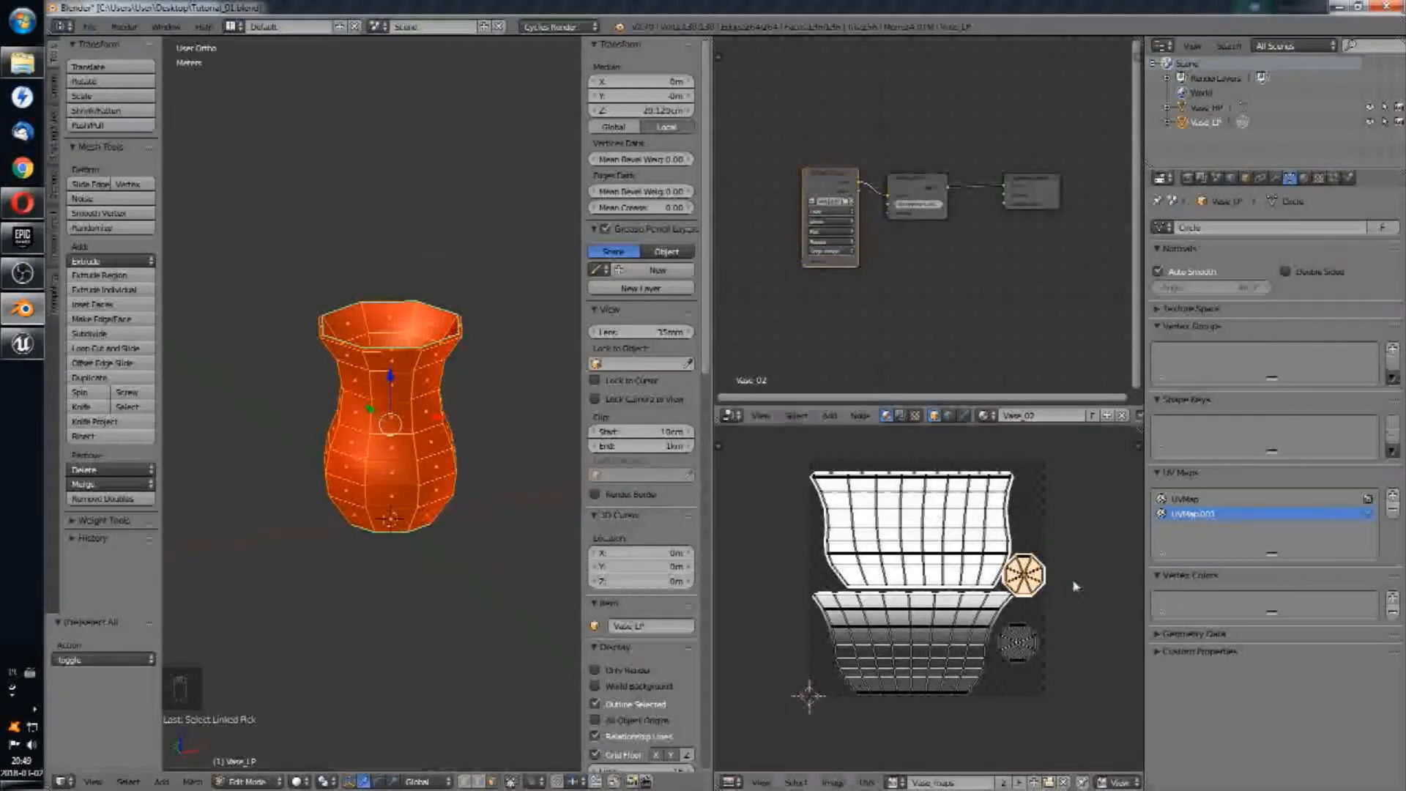
Step: Return to Object Mode with the low-poly vase selected
key("Tab")
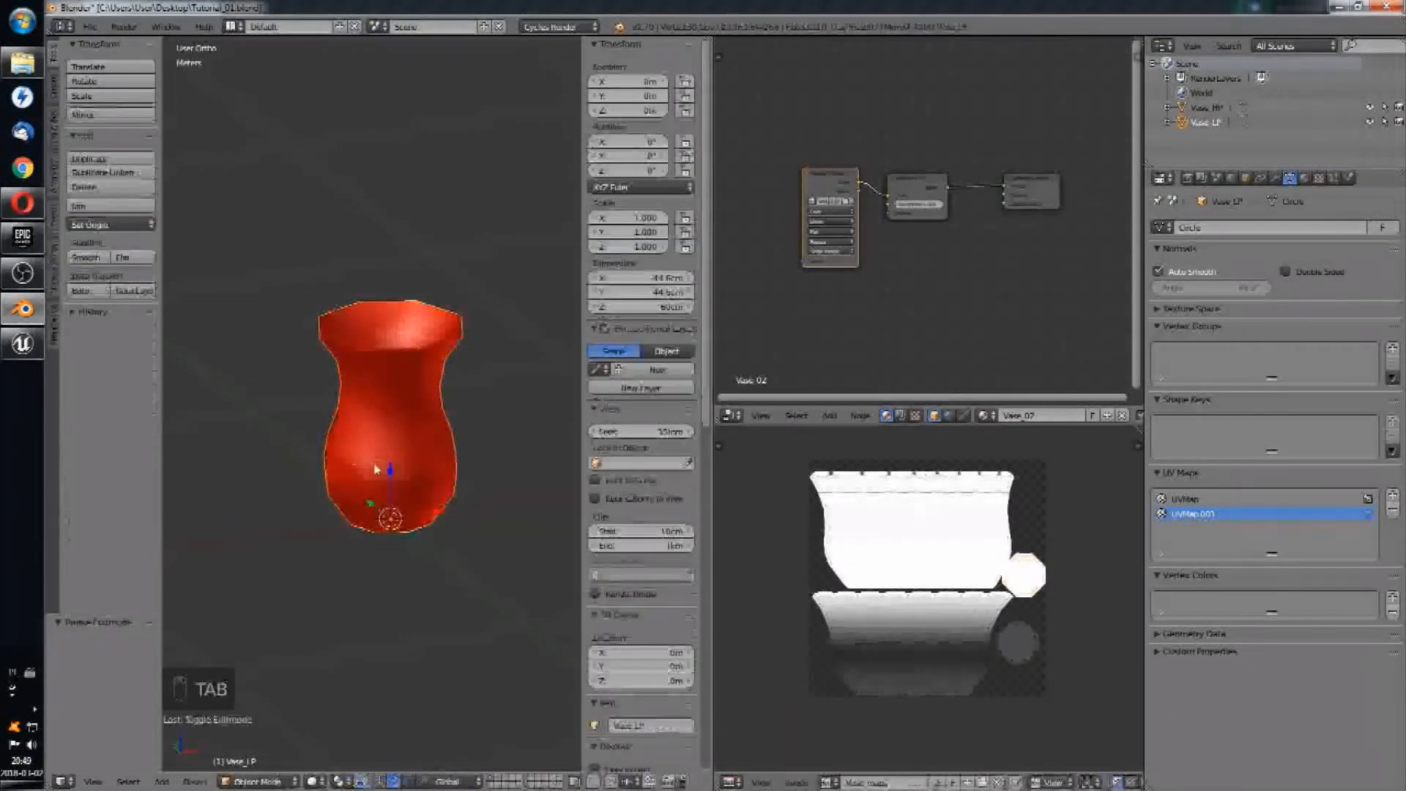
right_click(399, 419)
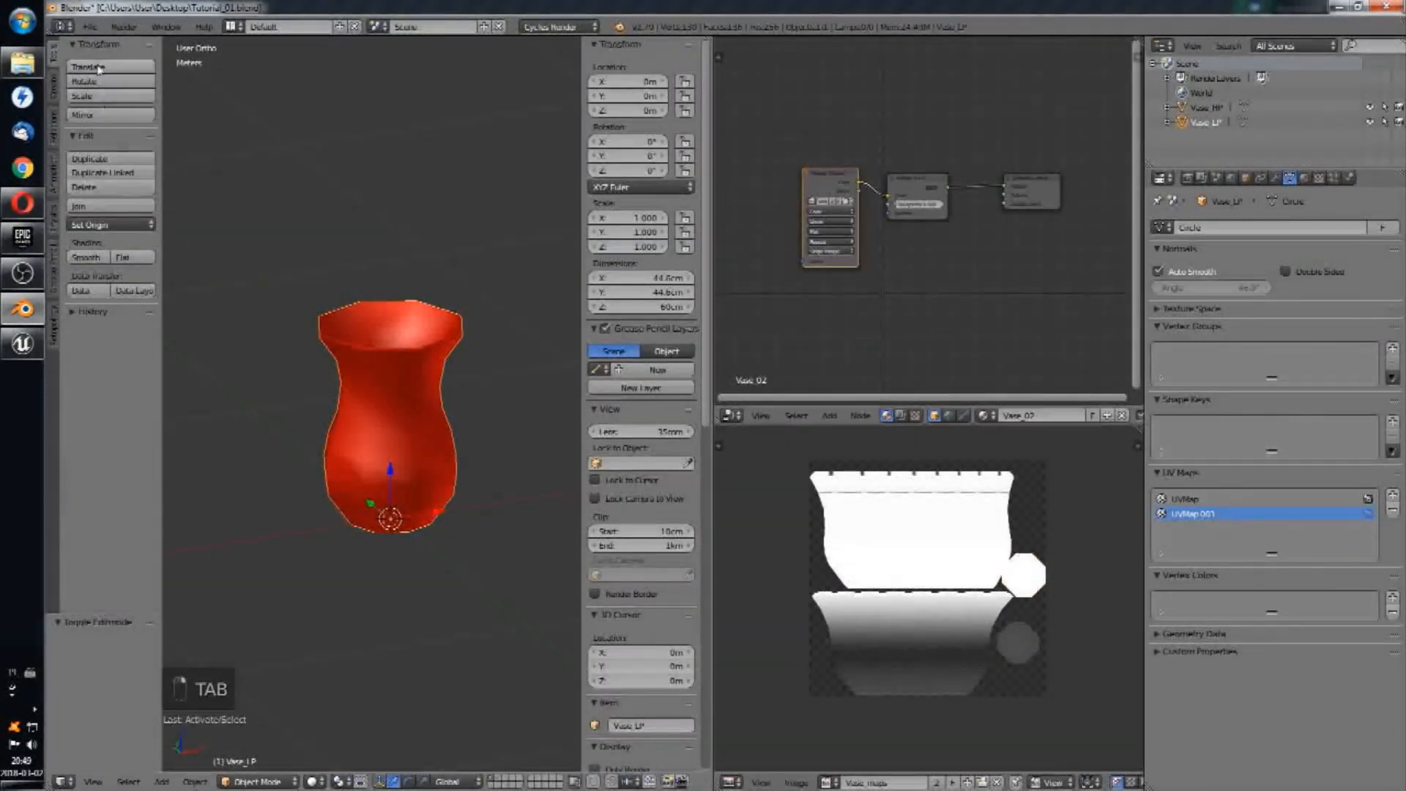
left_click(93, 28)
mouse_move(197, 319)
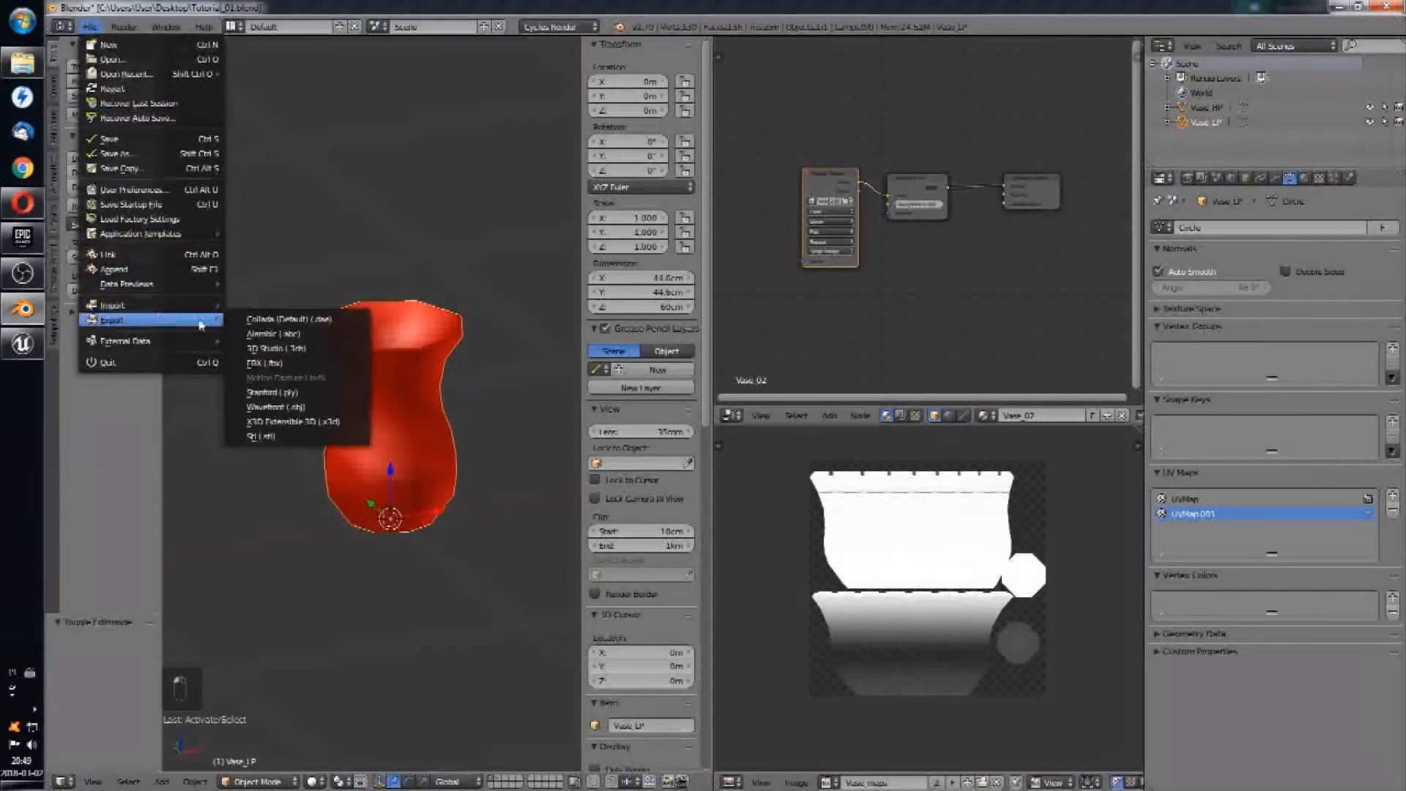
left_click(277, 364)
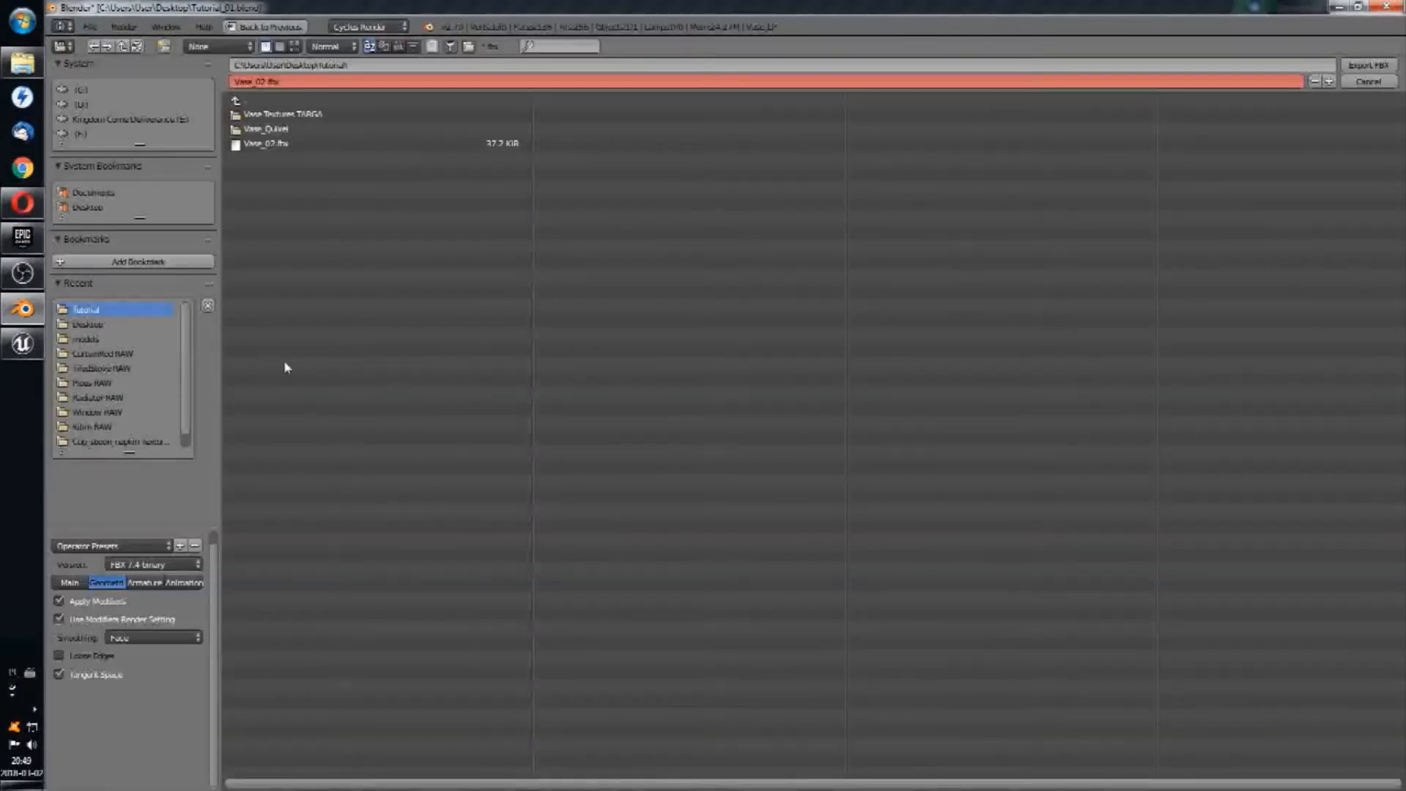
left_click(262, 81)
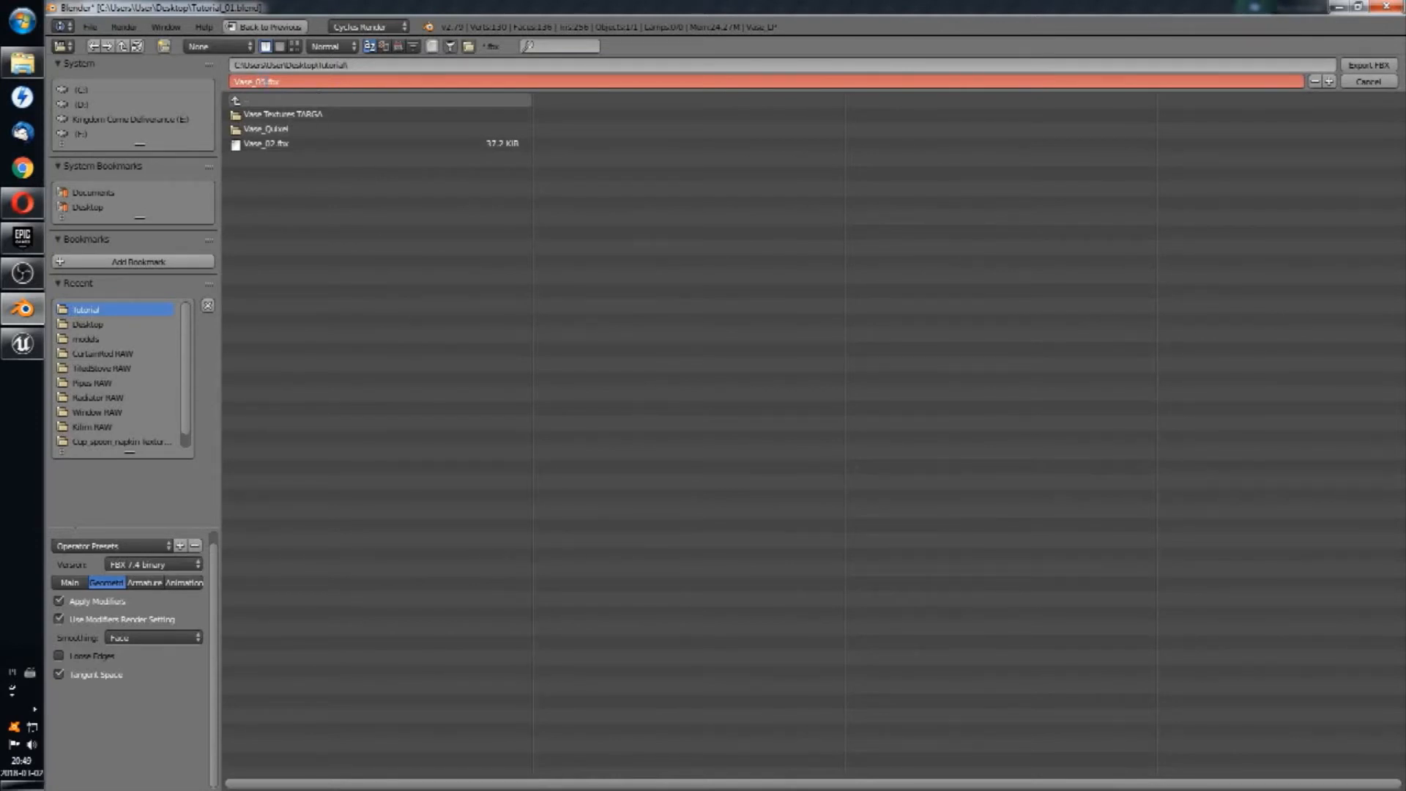
key("Return")
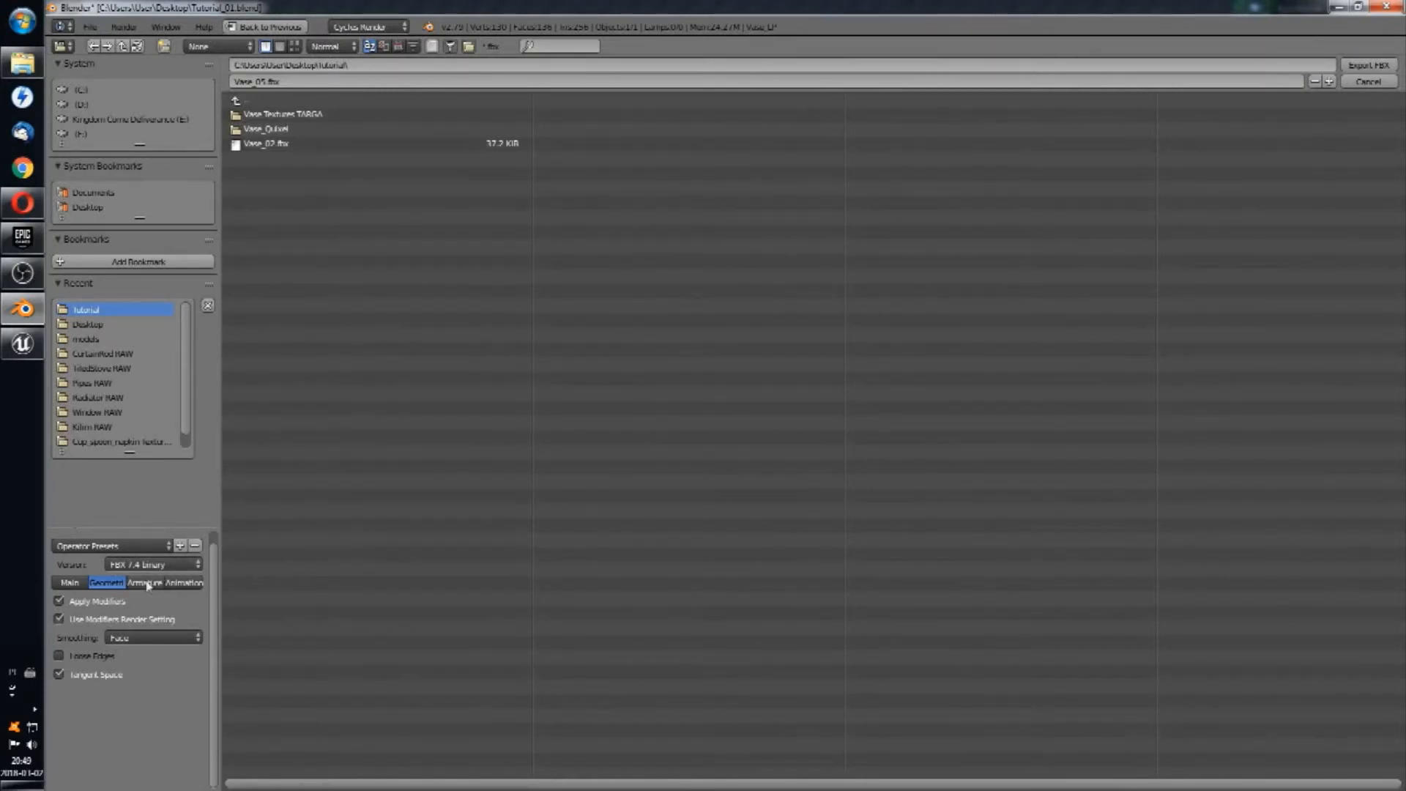
scroll(147, 584, "up", 1)
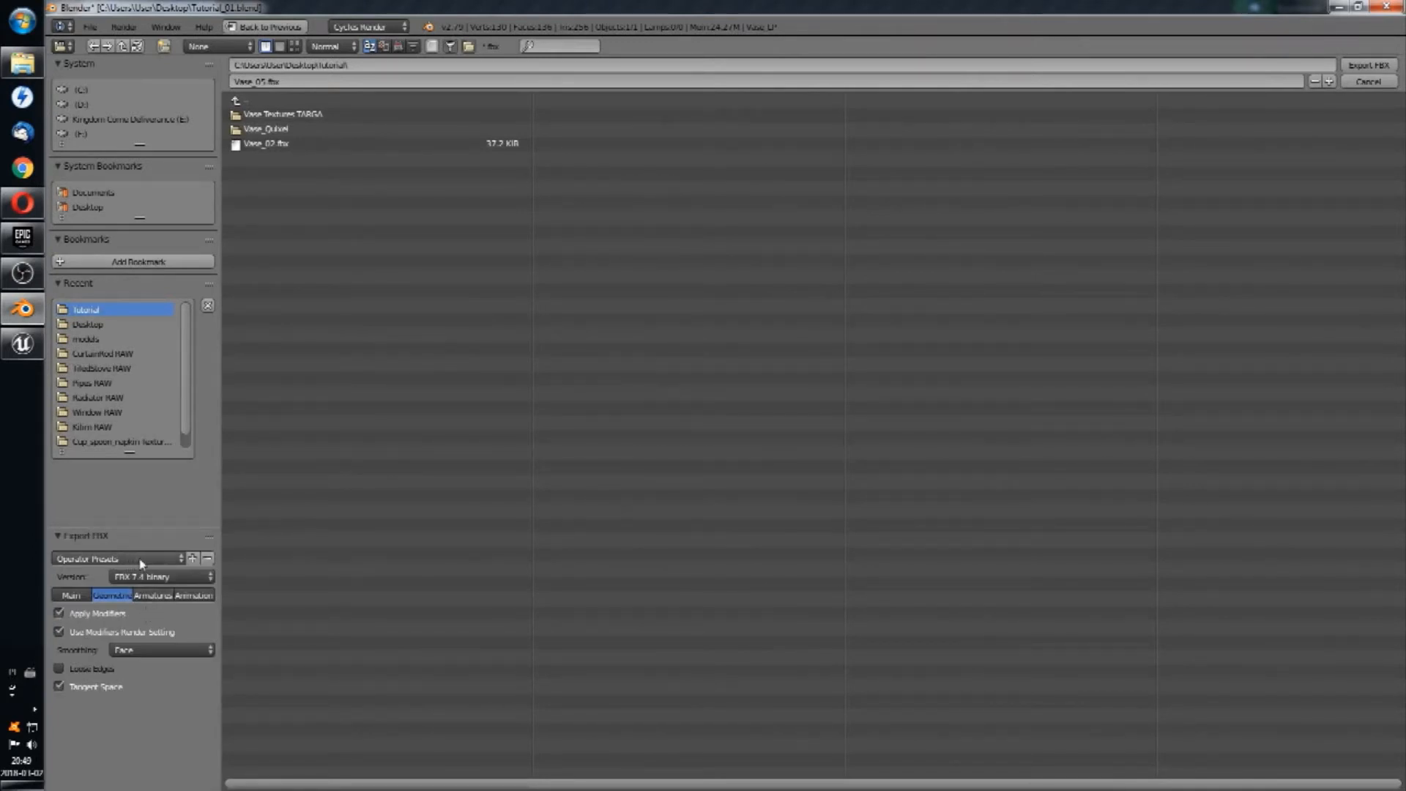
left_click(71, 595)
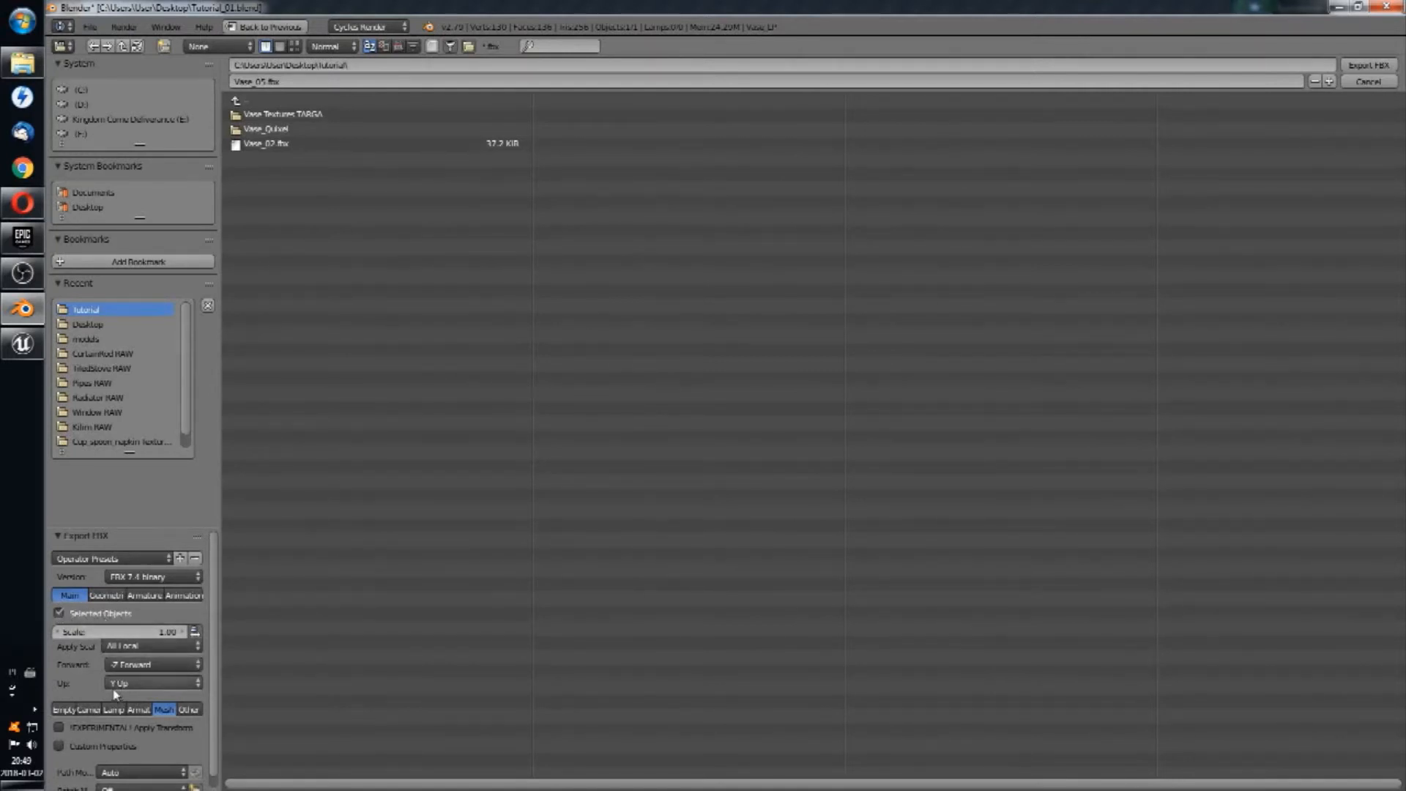
scroll(163, 709, "down", 1)
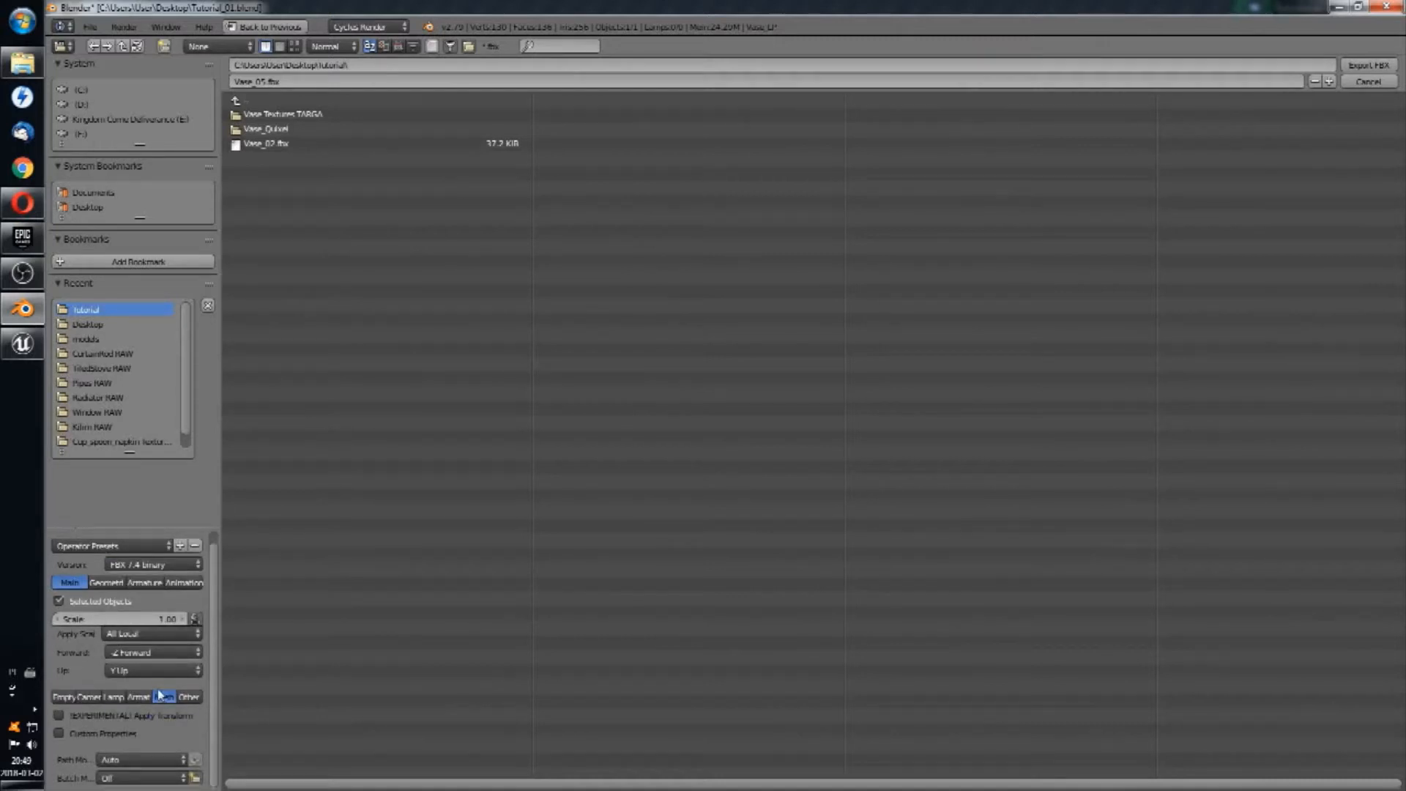
scroll(167, 702, "up", 1)
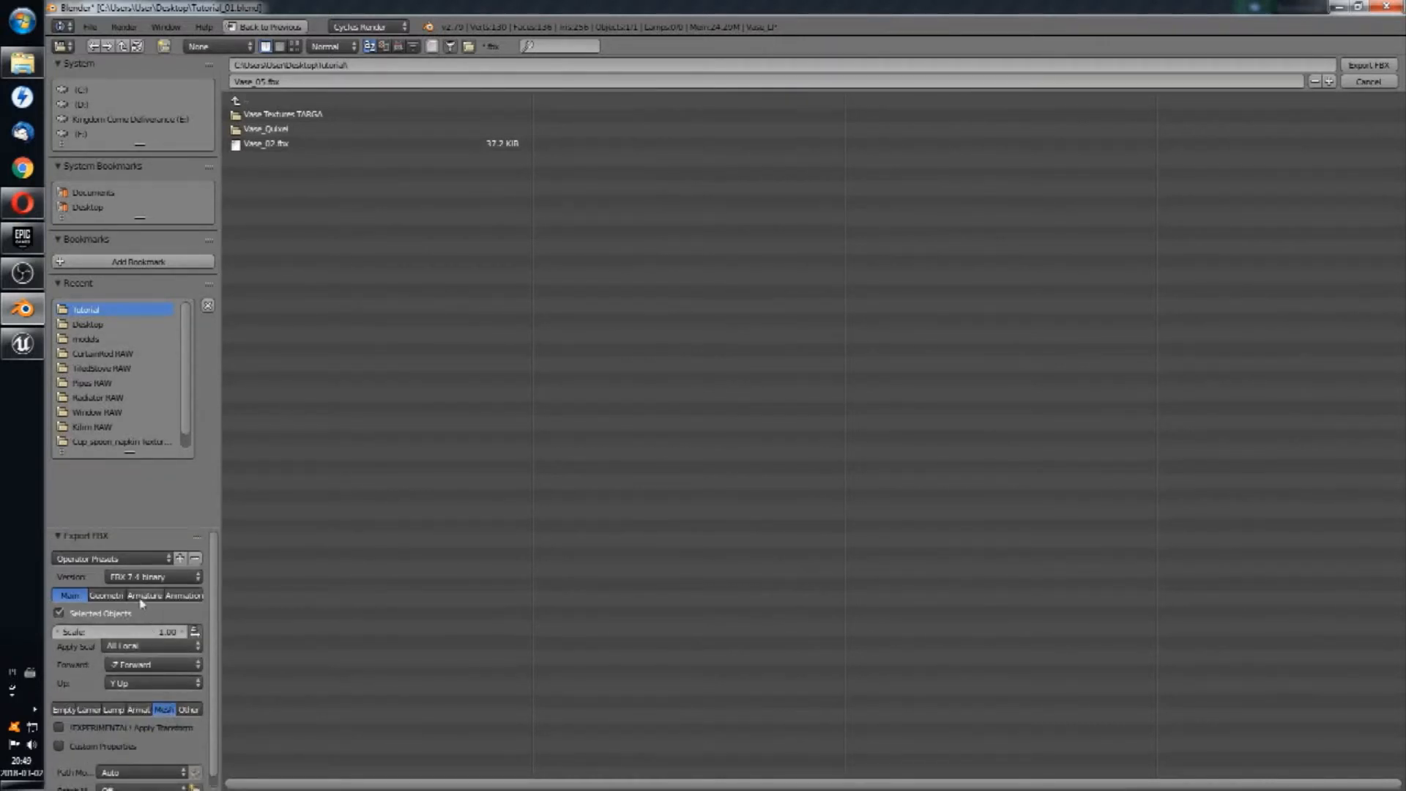
left_click(102, 596)
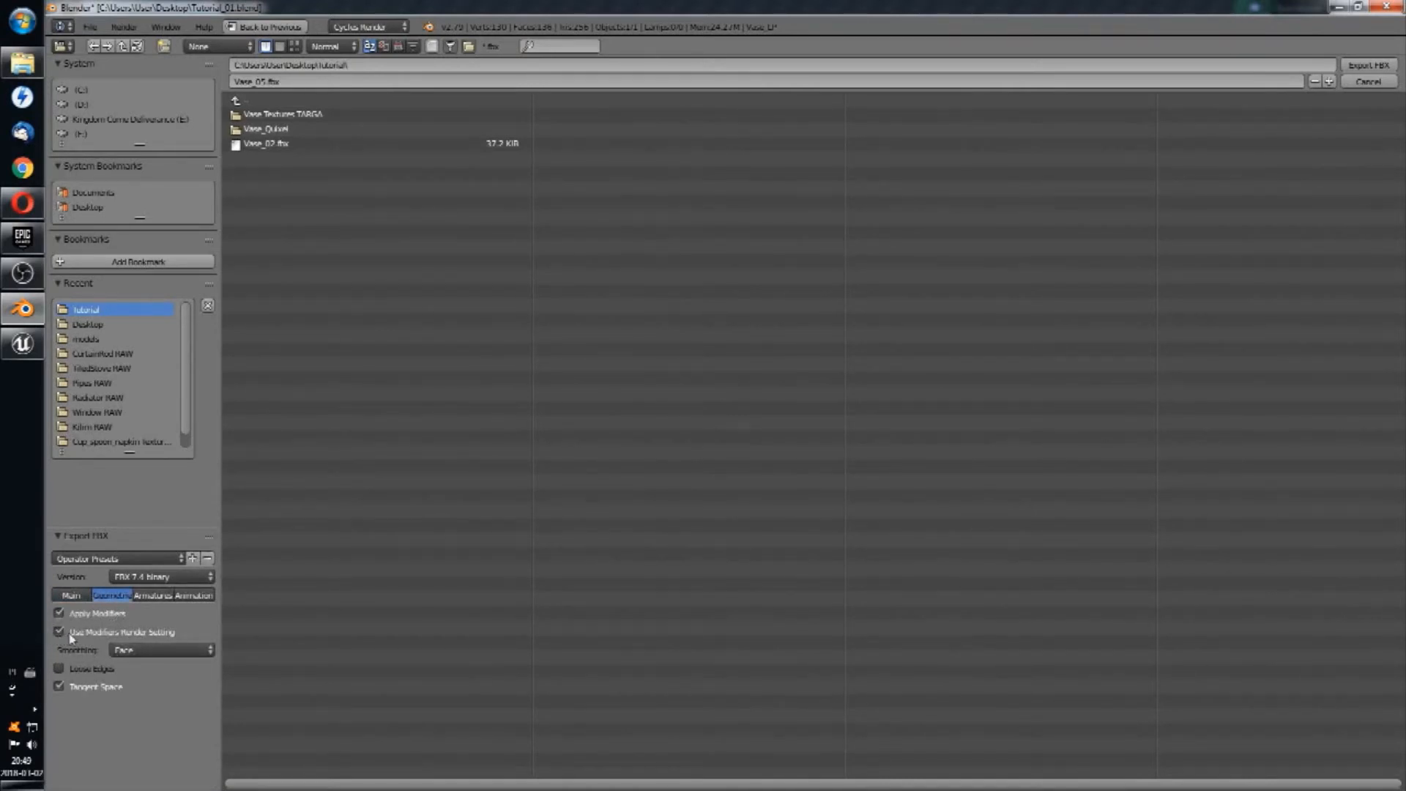
left_click(136, 647)
left_click(129, 651)
left_click(138, 621)
left_click(1366, 70)
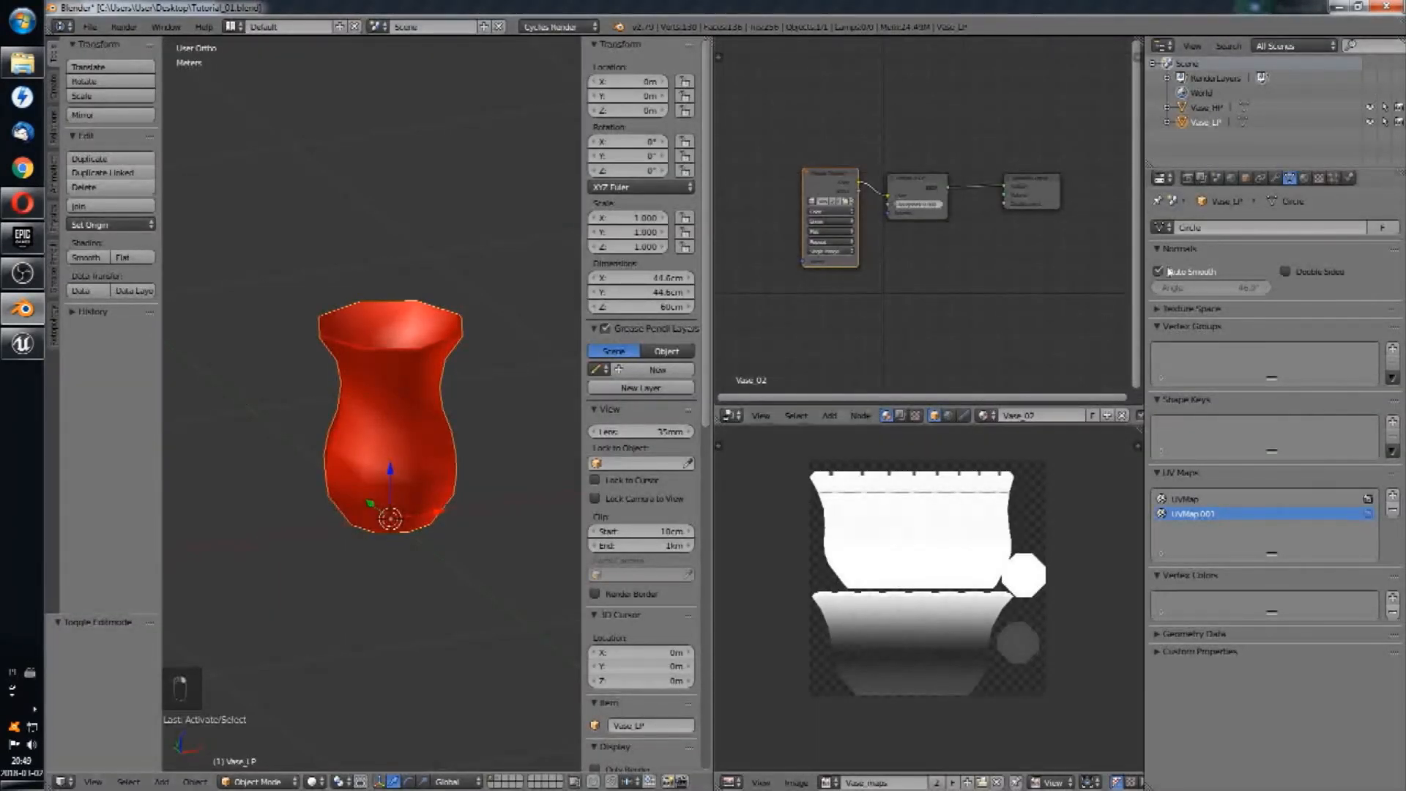
Step: Remove the Vase_02 material slot from the low-poly vase and keep the vase selected
left_click(1304, 178)
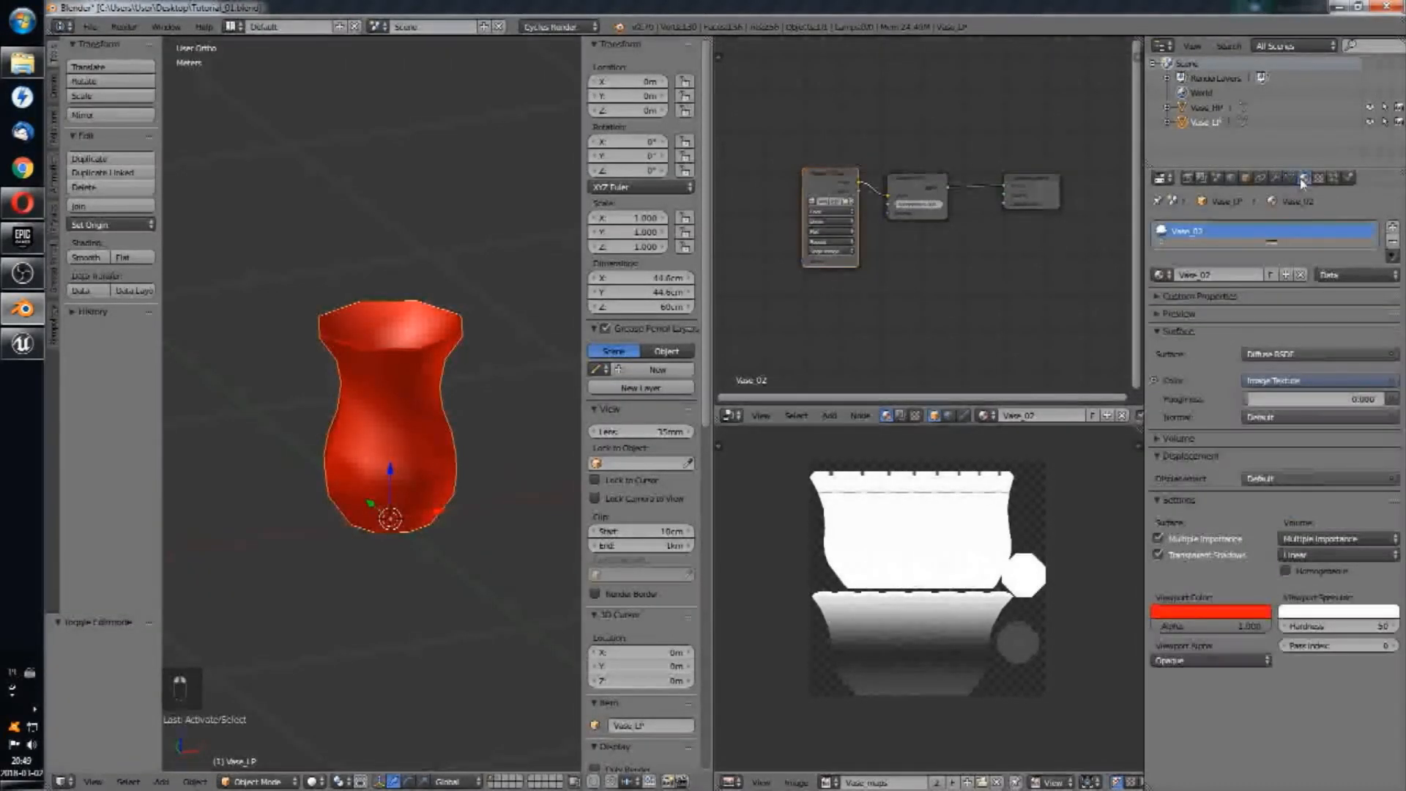
left_click(1383, 244)
right_click(392, 425)
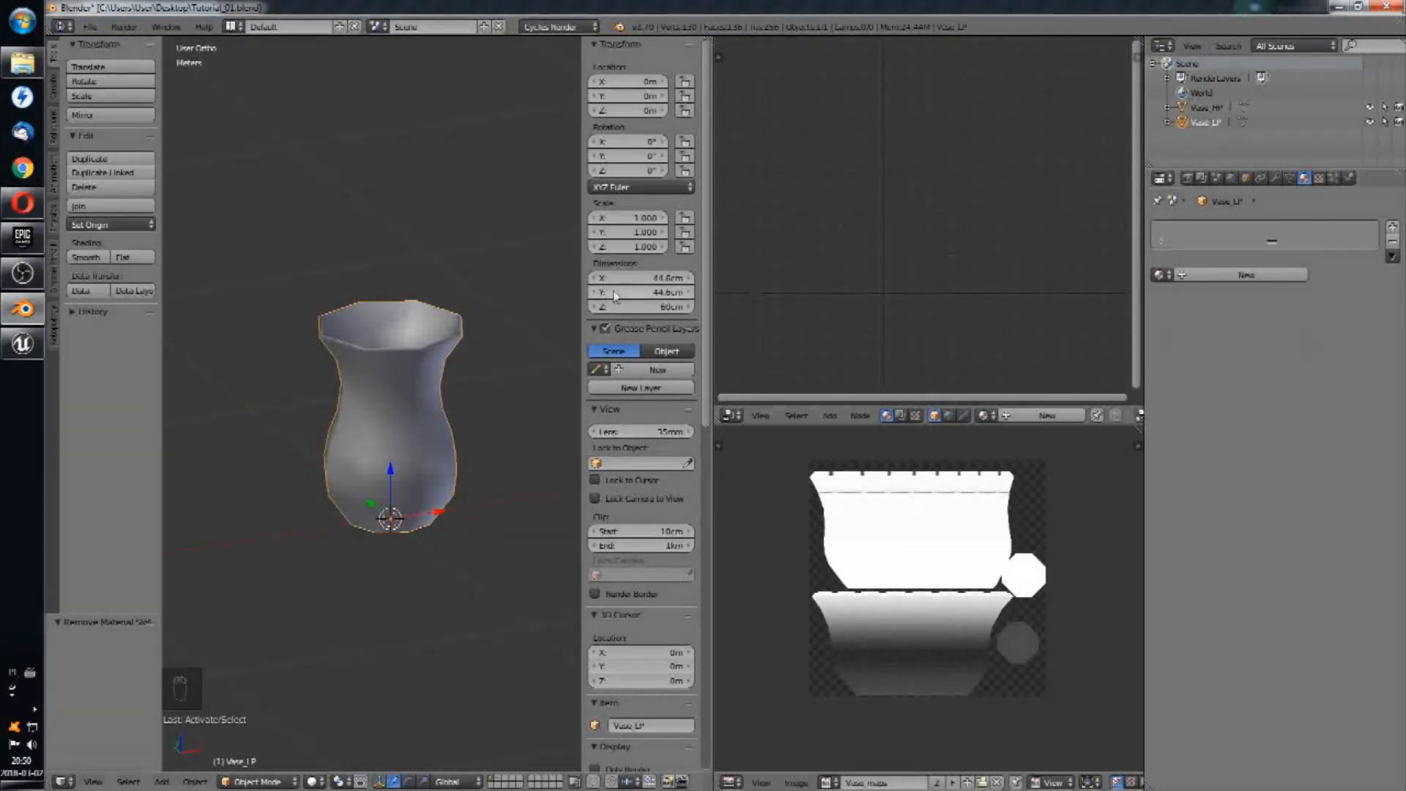
Step: Examine the low-poly vase and its origin at the base from the bottom, the front and an angled view
left_click(88, 27)
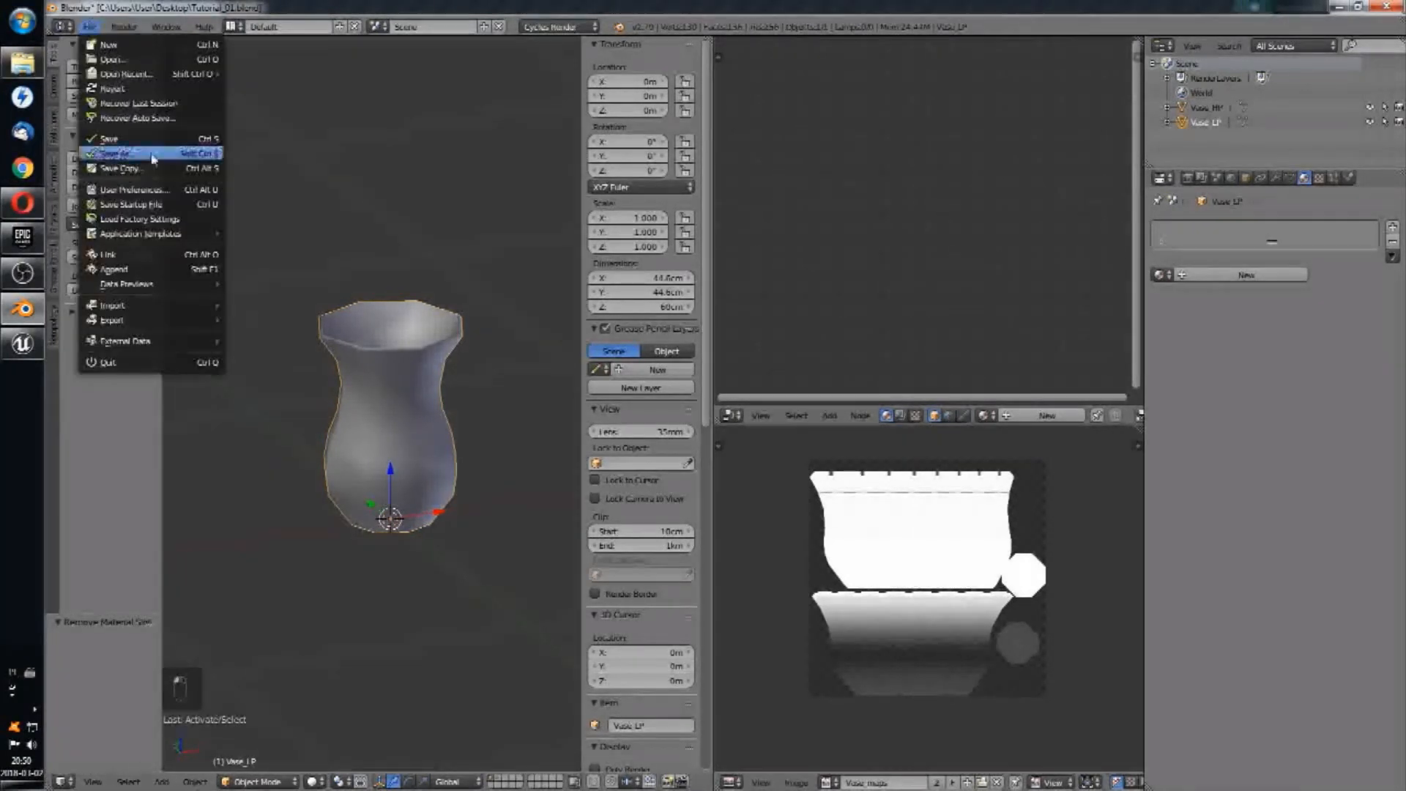
mouse_move(326, 447)
middle_mouse_down()
mouse_move(435, 418)
mouse_move(396, 454)
middle_mouse_up()
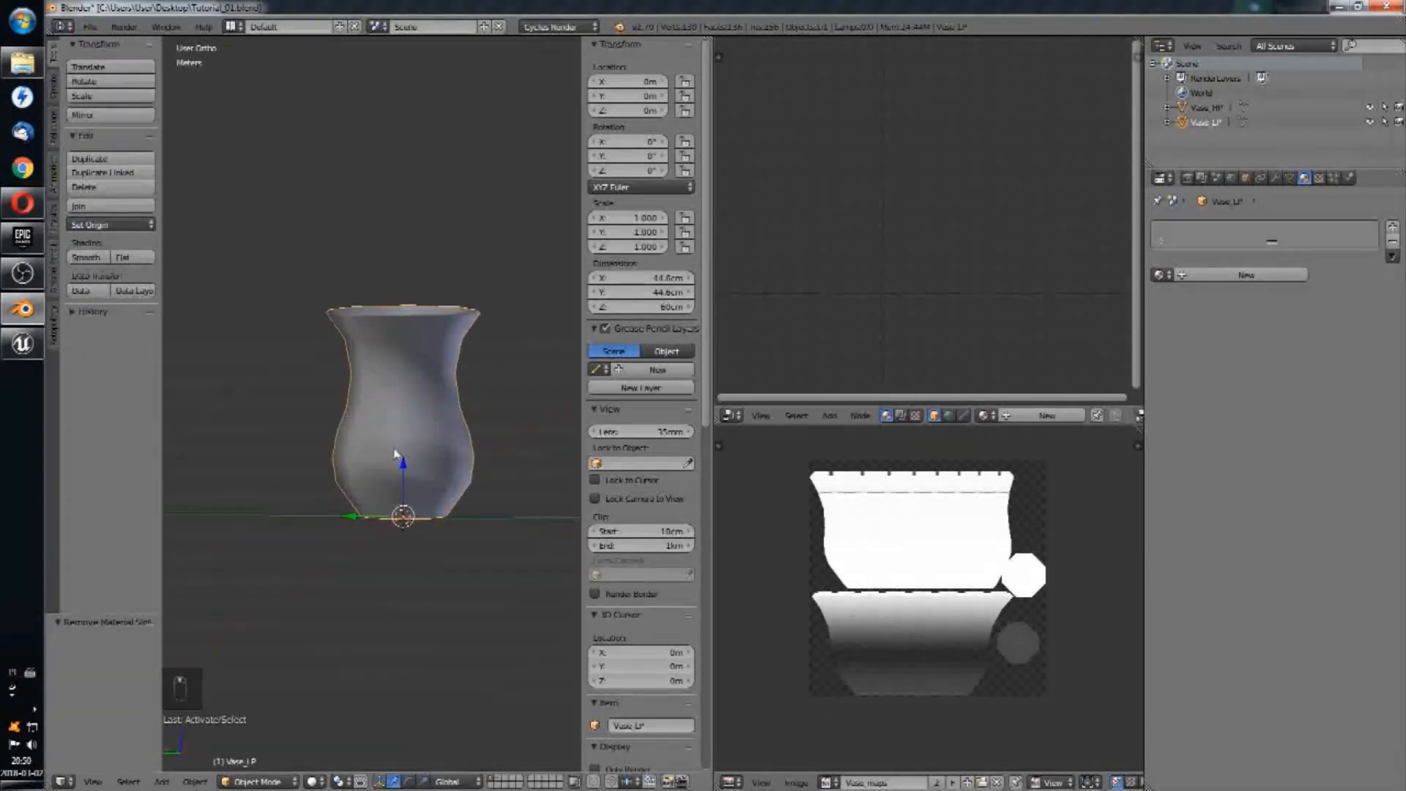
left_click(92, 781)
left_click(117, 699)
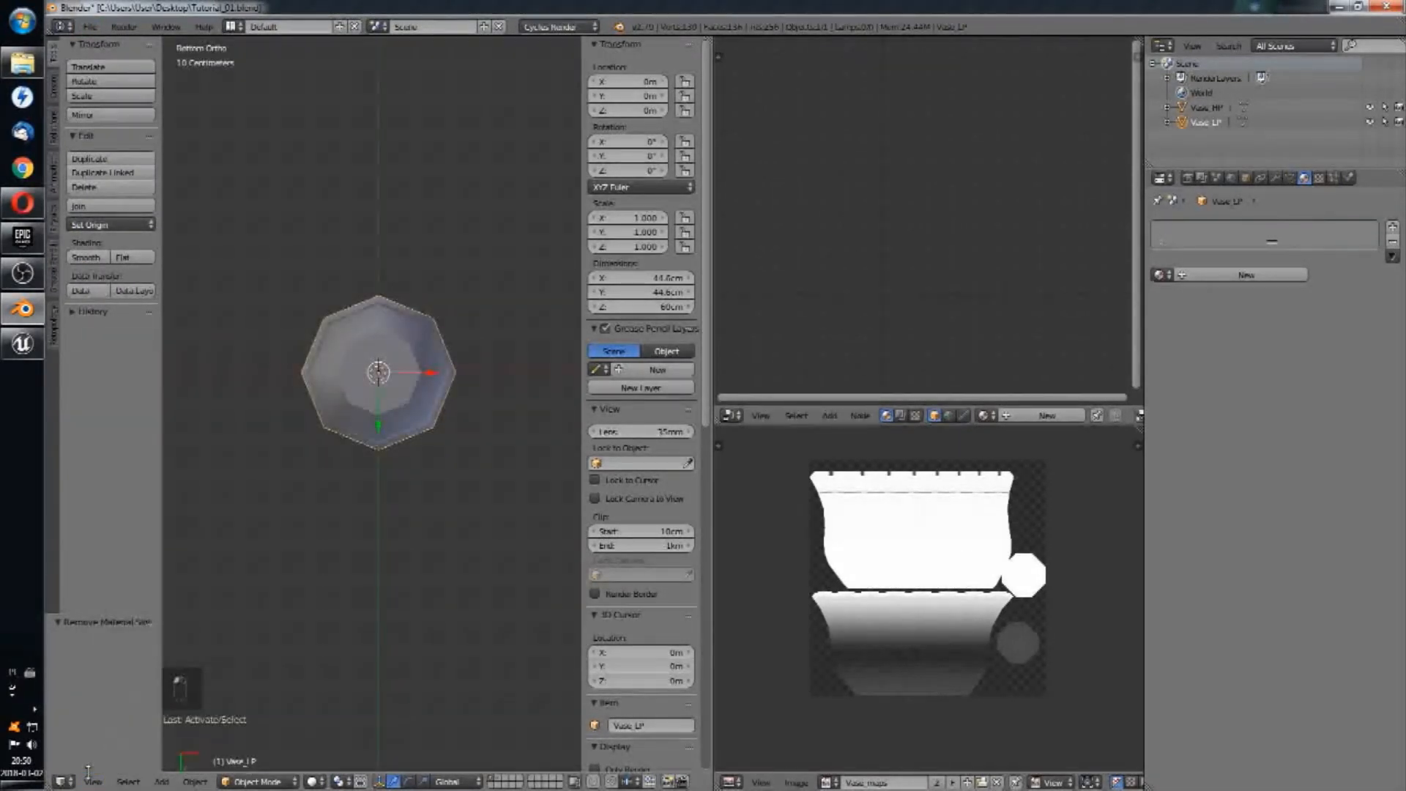
left_click(94, 783)
left_click(110, 684)
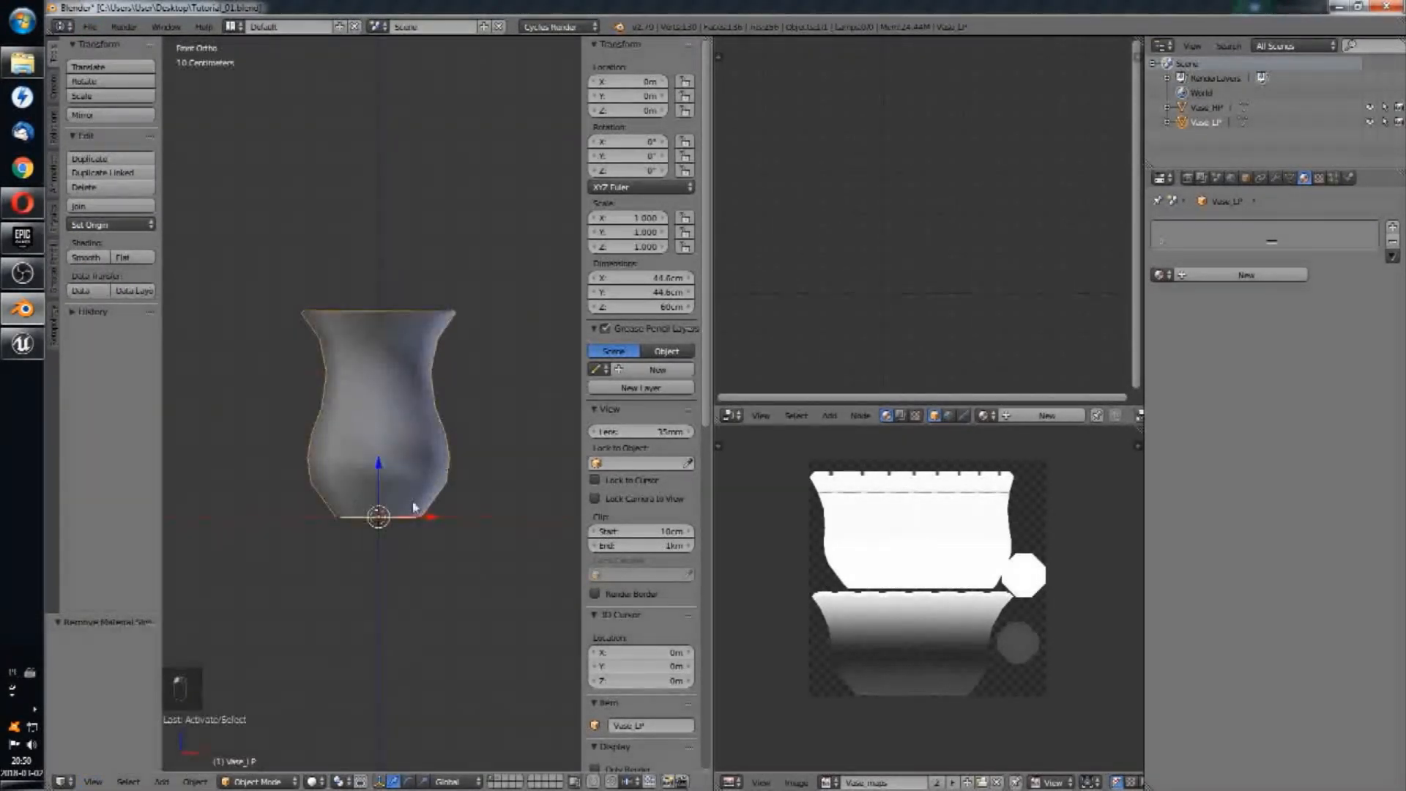
scroll(381, 607, "up", 3)
scroll(407, 538, "down", 6)
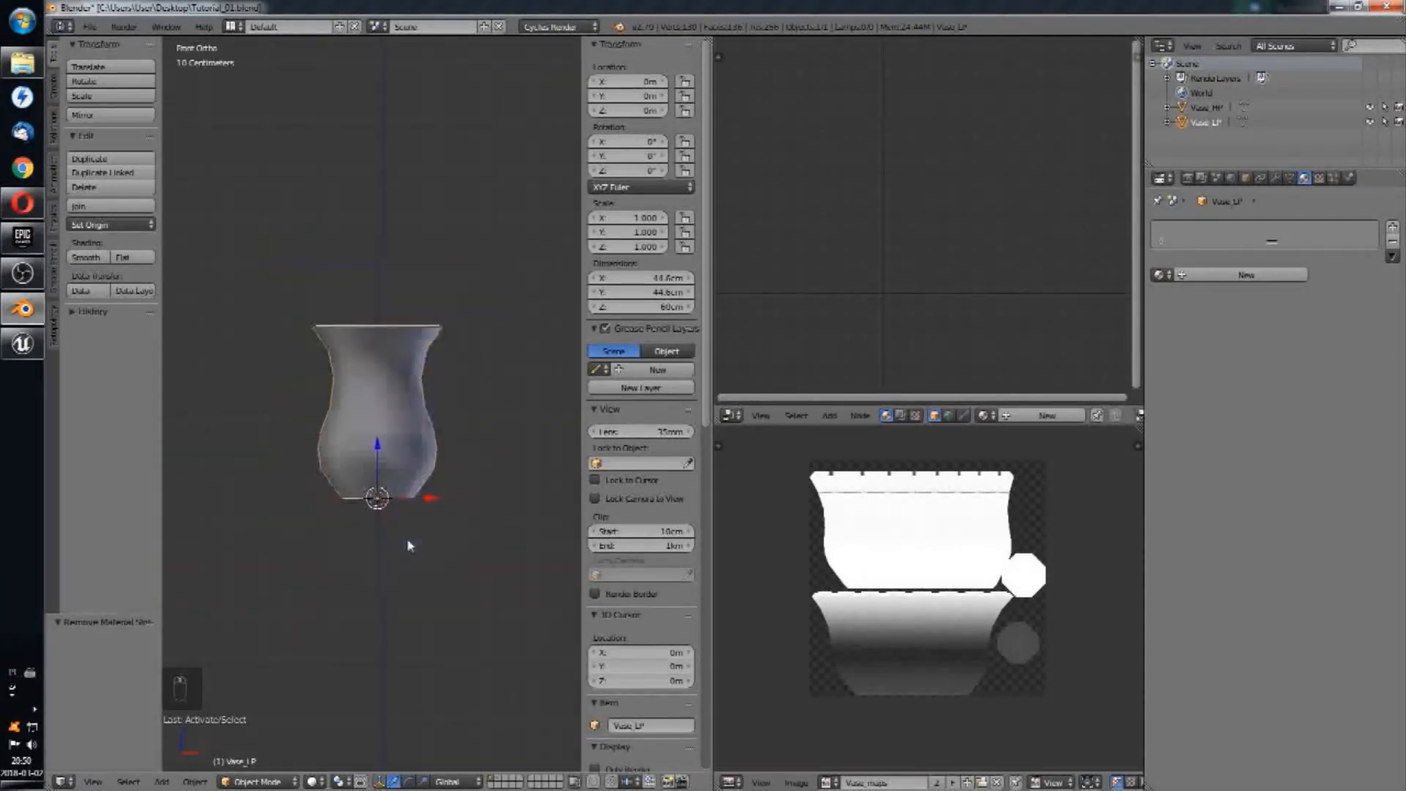
middle_click_drag(407, 537, 427, 469)
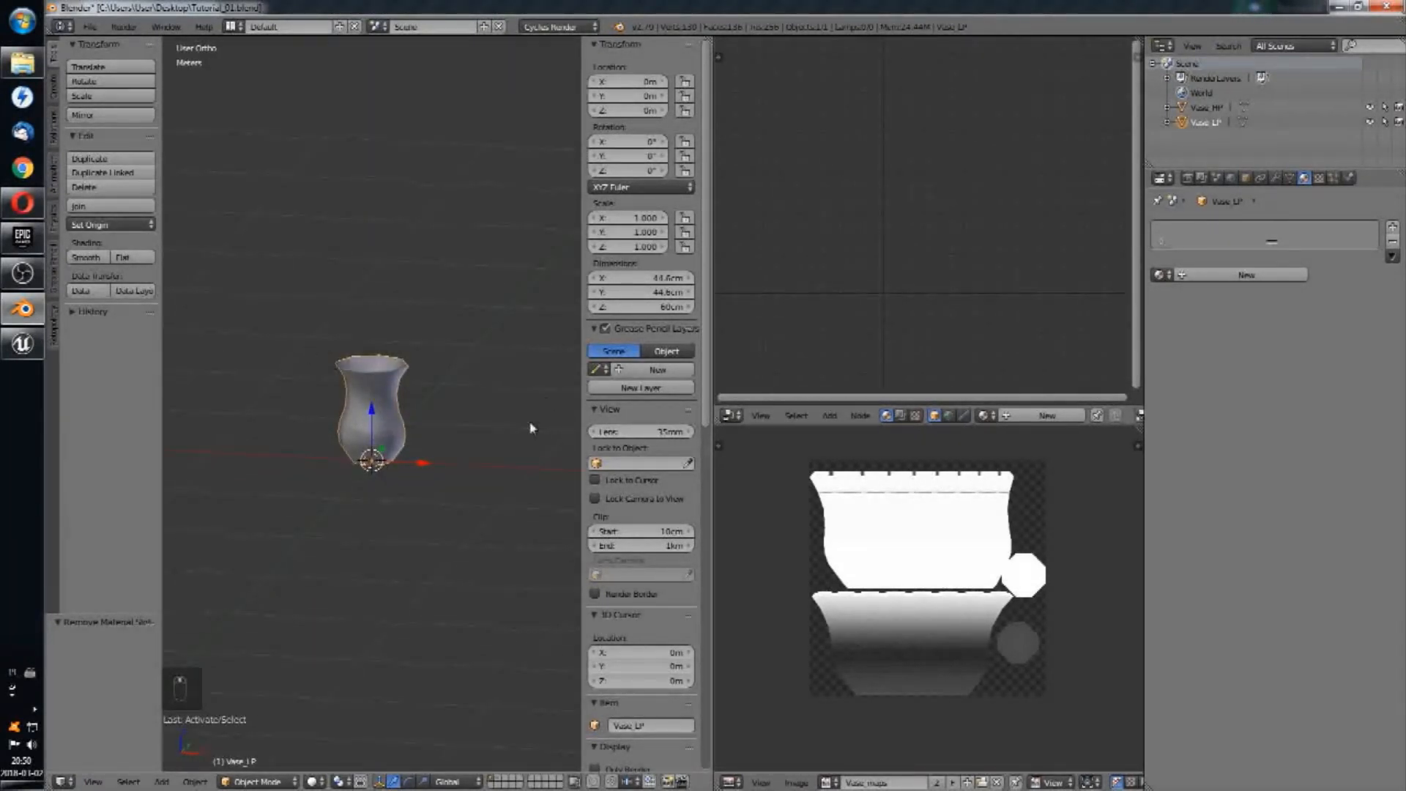
left_click(499, 74)
scroll(399, 387, "up", 3)
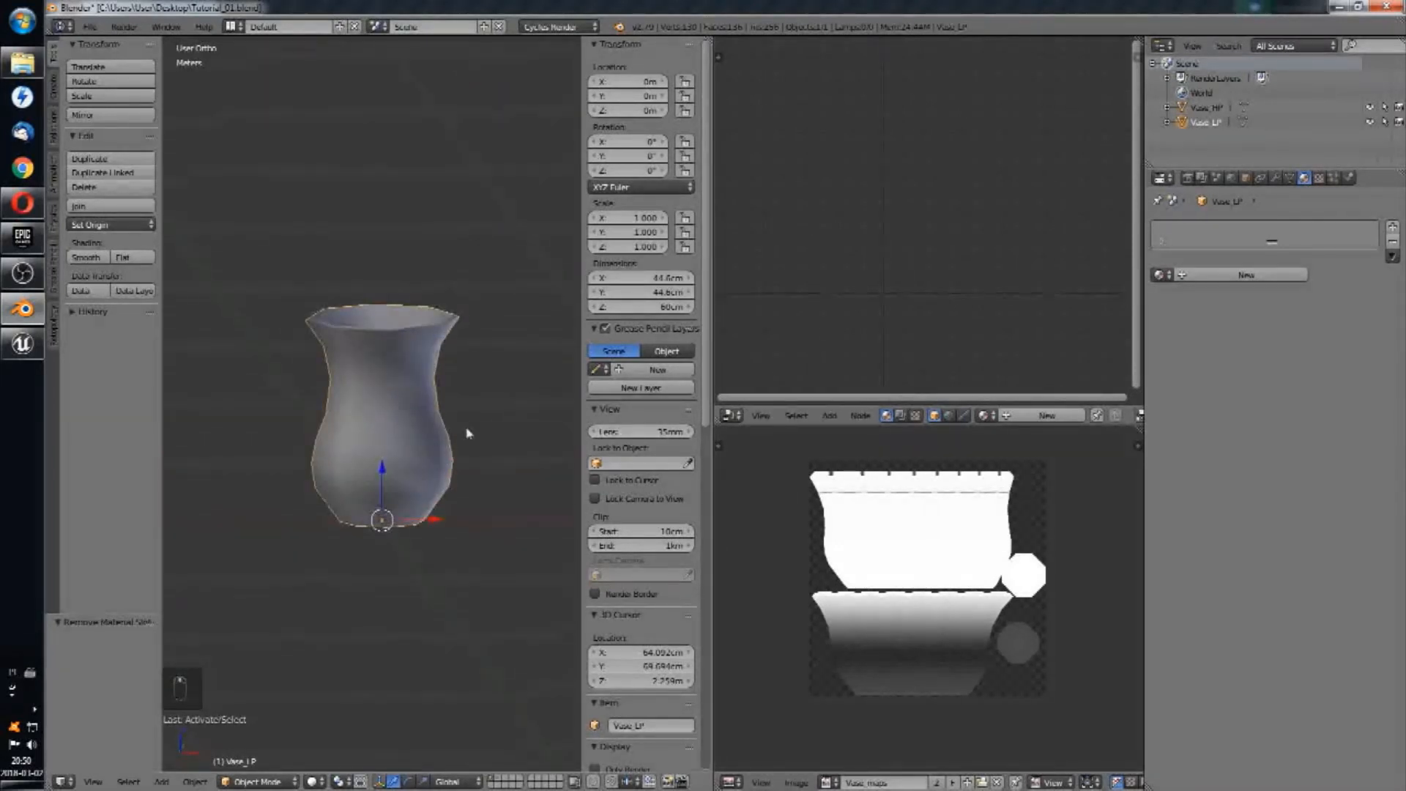
scroll(463, 440, "down", 3)
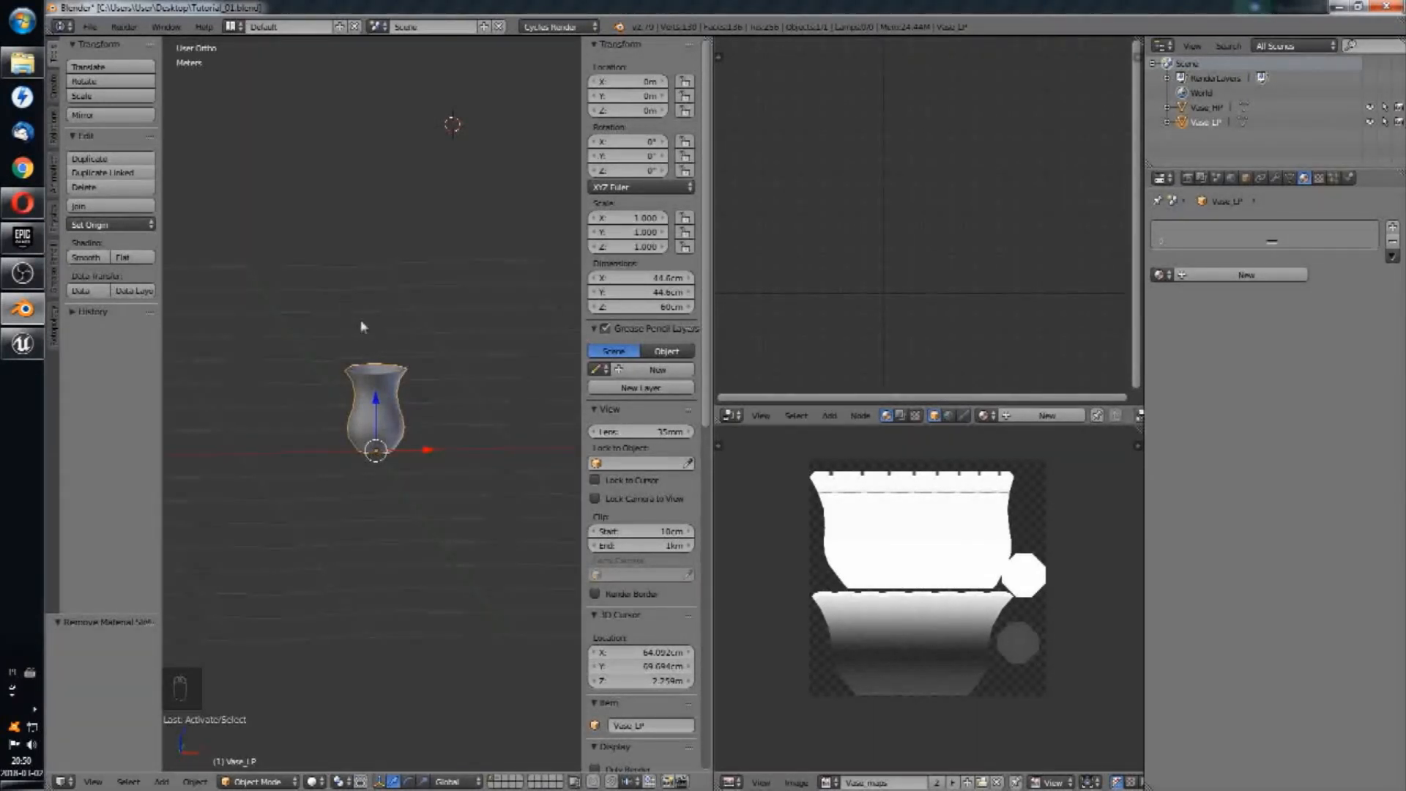
Step: Export the low-poly vase in FBX format to the Tutorial folder under the name Vase_069.fbx
left_click(89, 26)
mouse_move(205, 320)
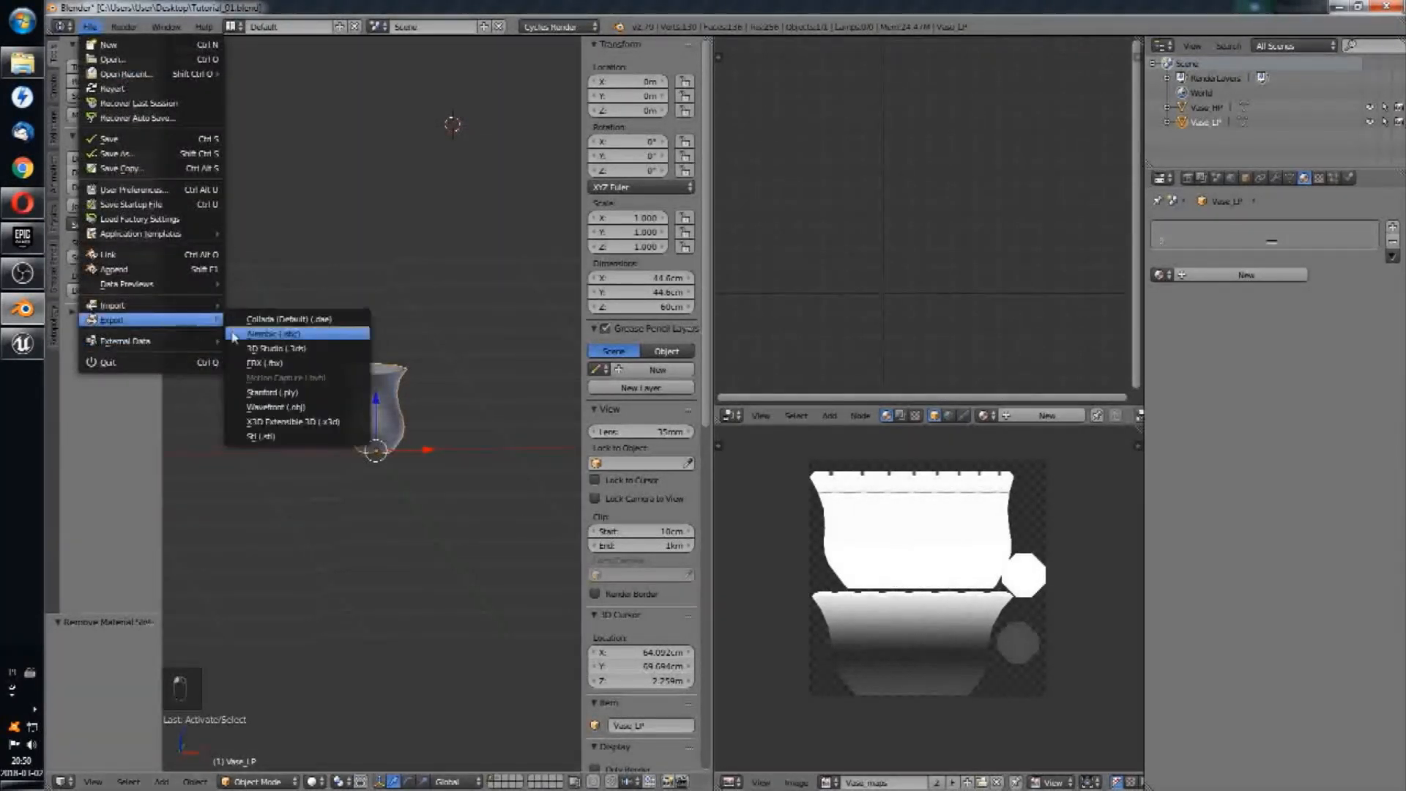
left_click(266, 363)
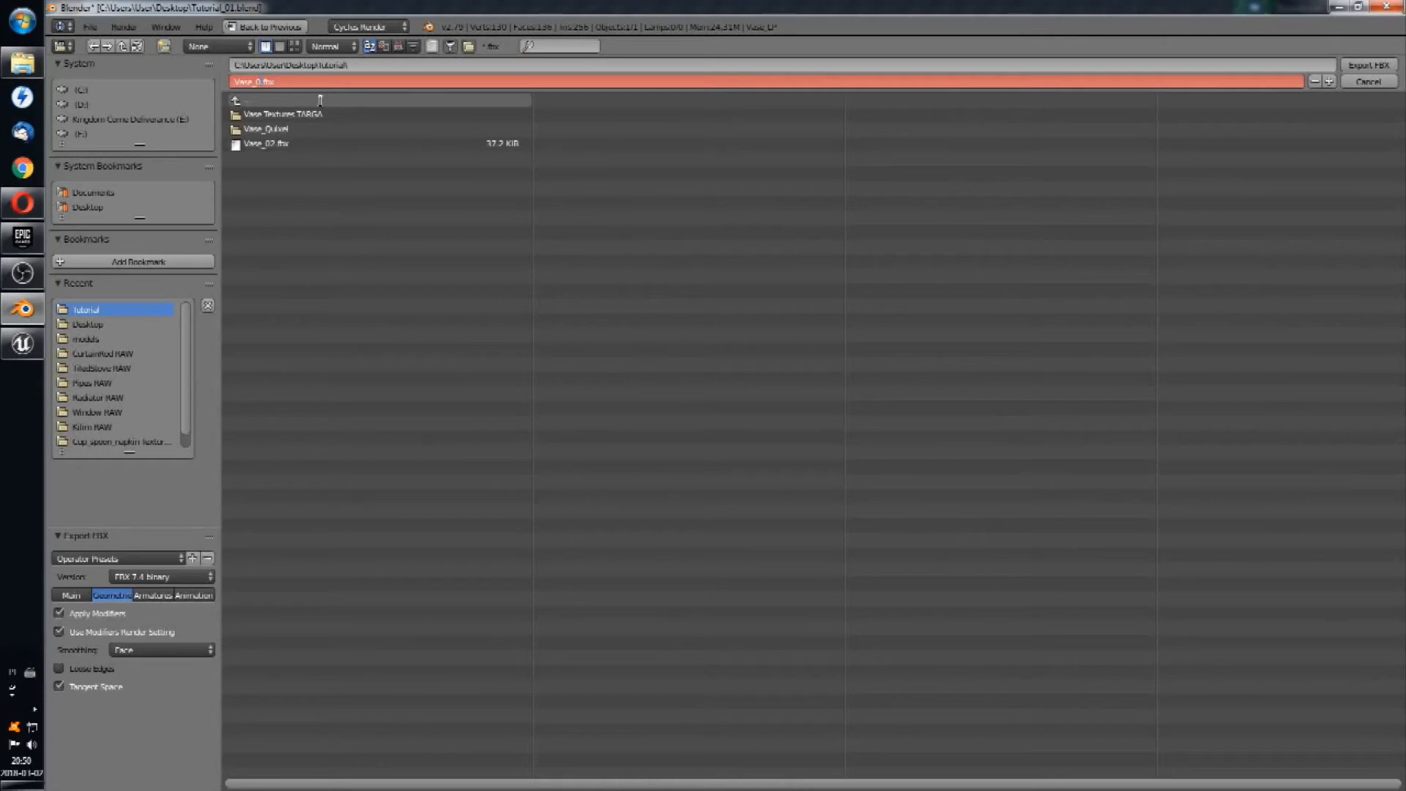
left_click(914, 439)
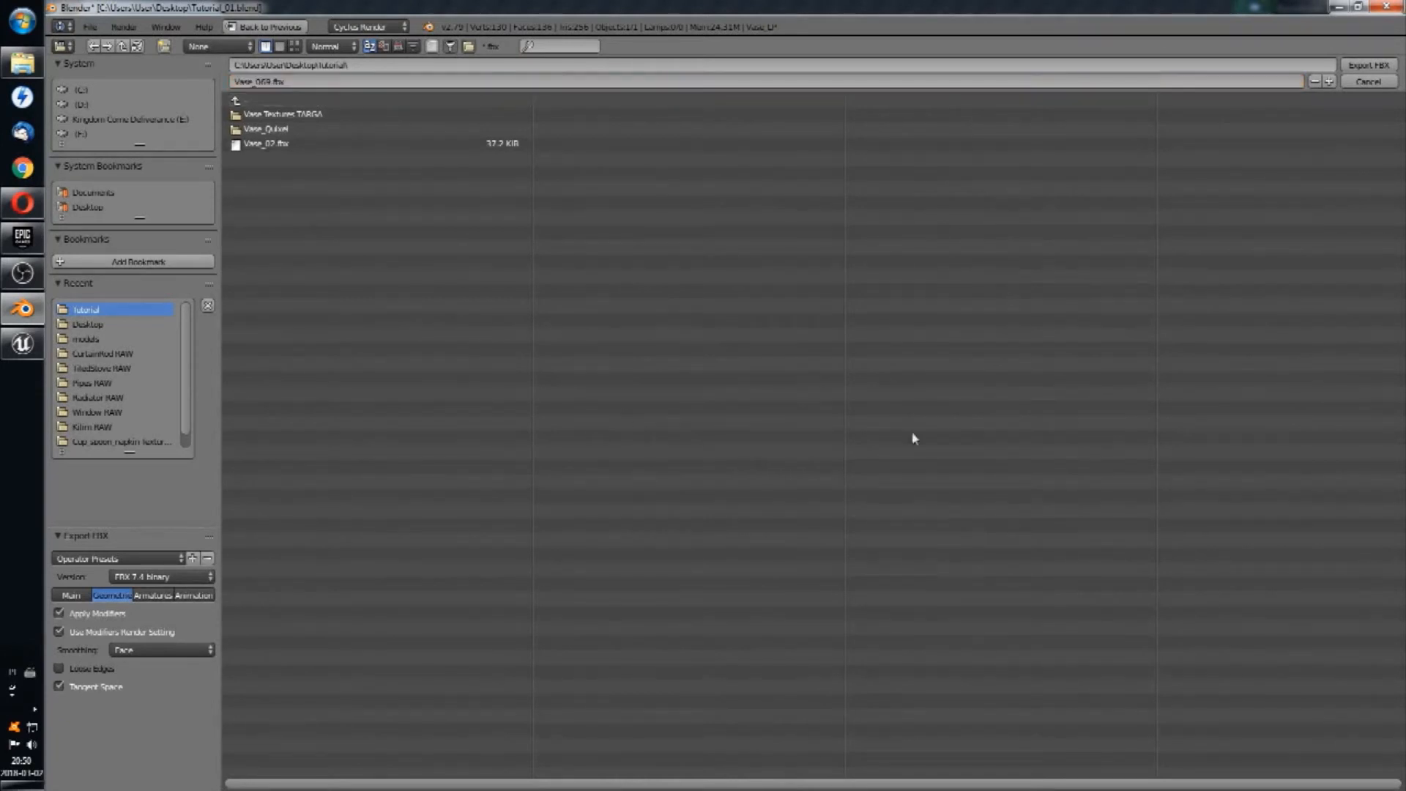
left_click(1368, 64)
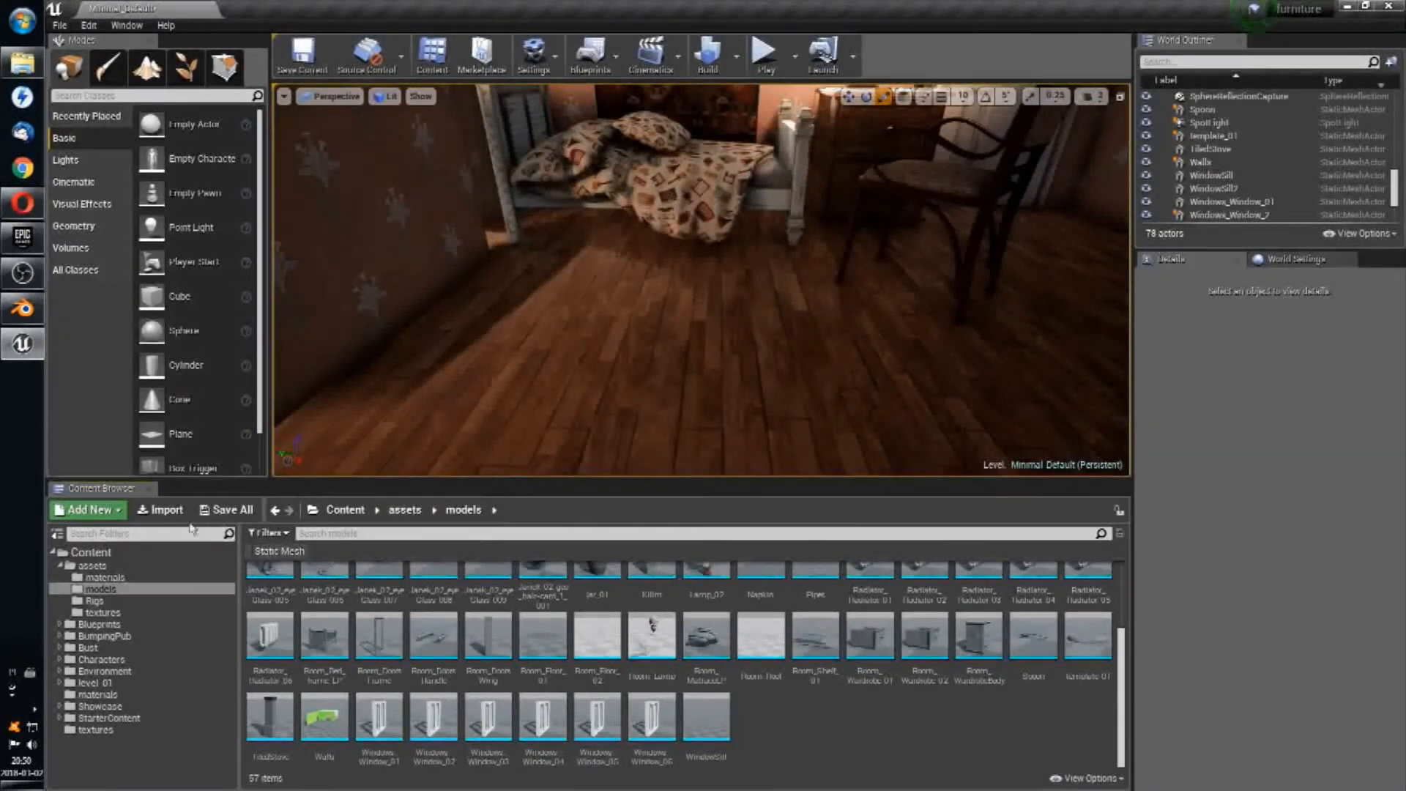
Step: In Unreal Engine, import Vase_069.fbx into the models folder as a static mesh, keeping the Import Normals method
left_click(163, 510)
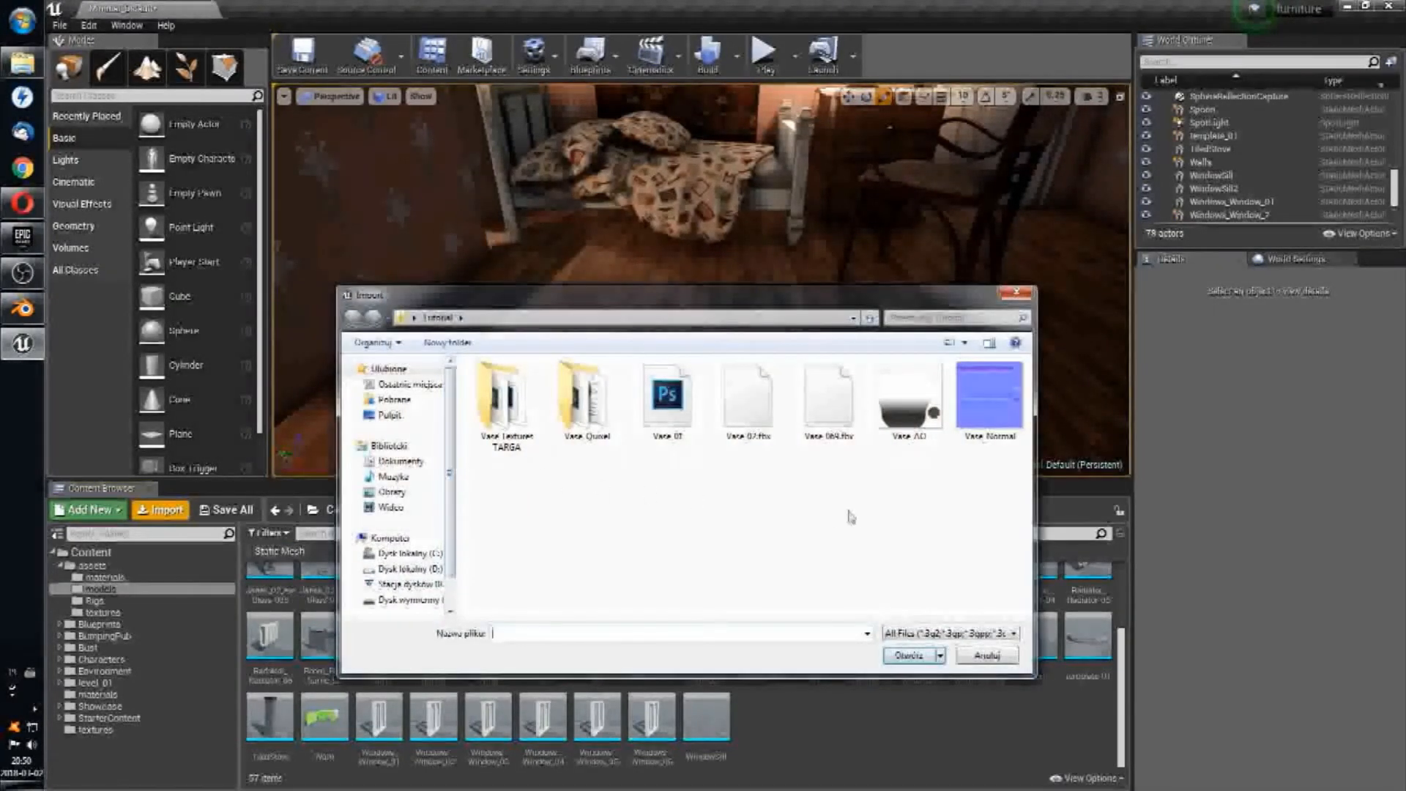
left_click(828, 399)
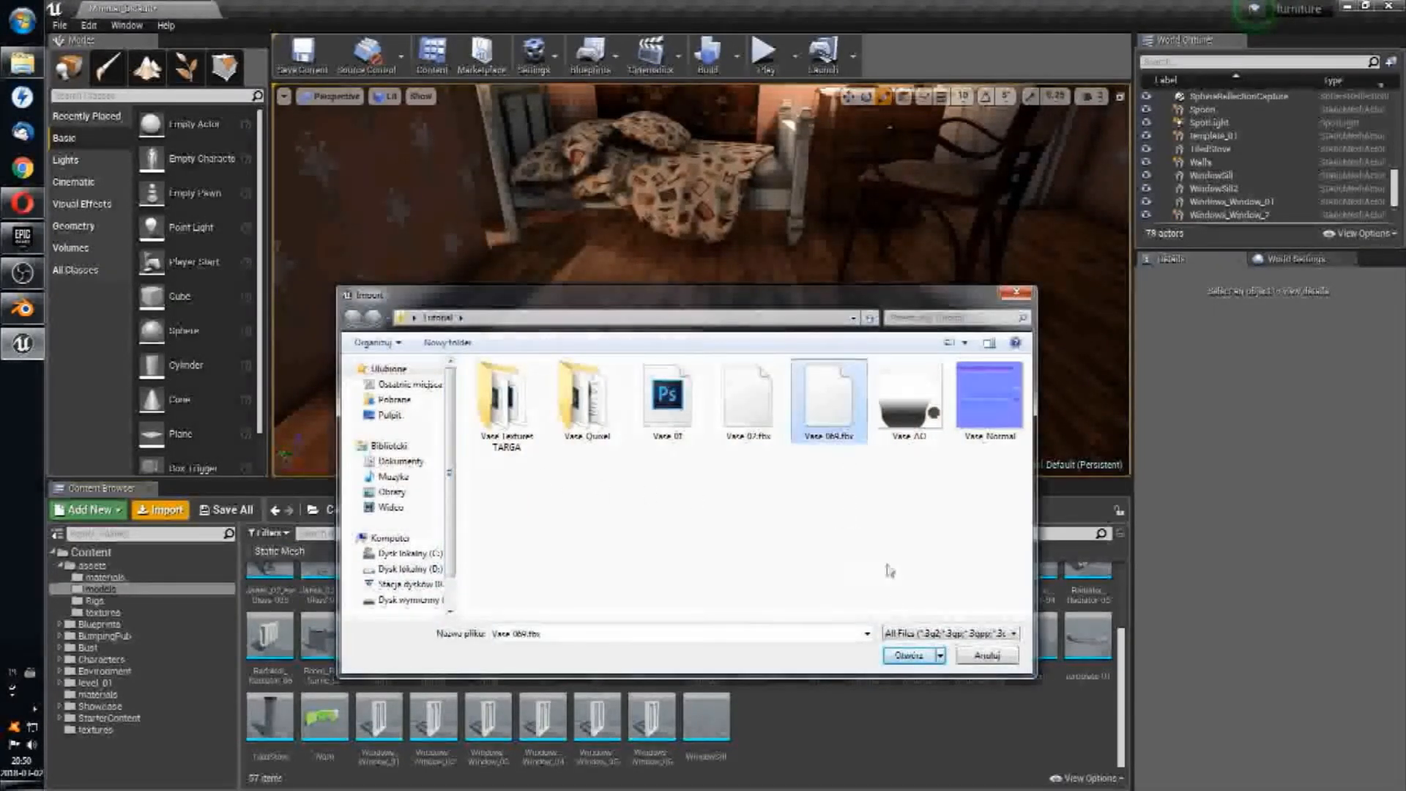
left_click(908, 656)
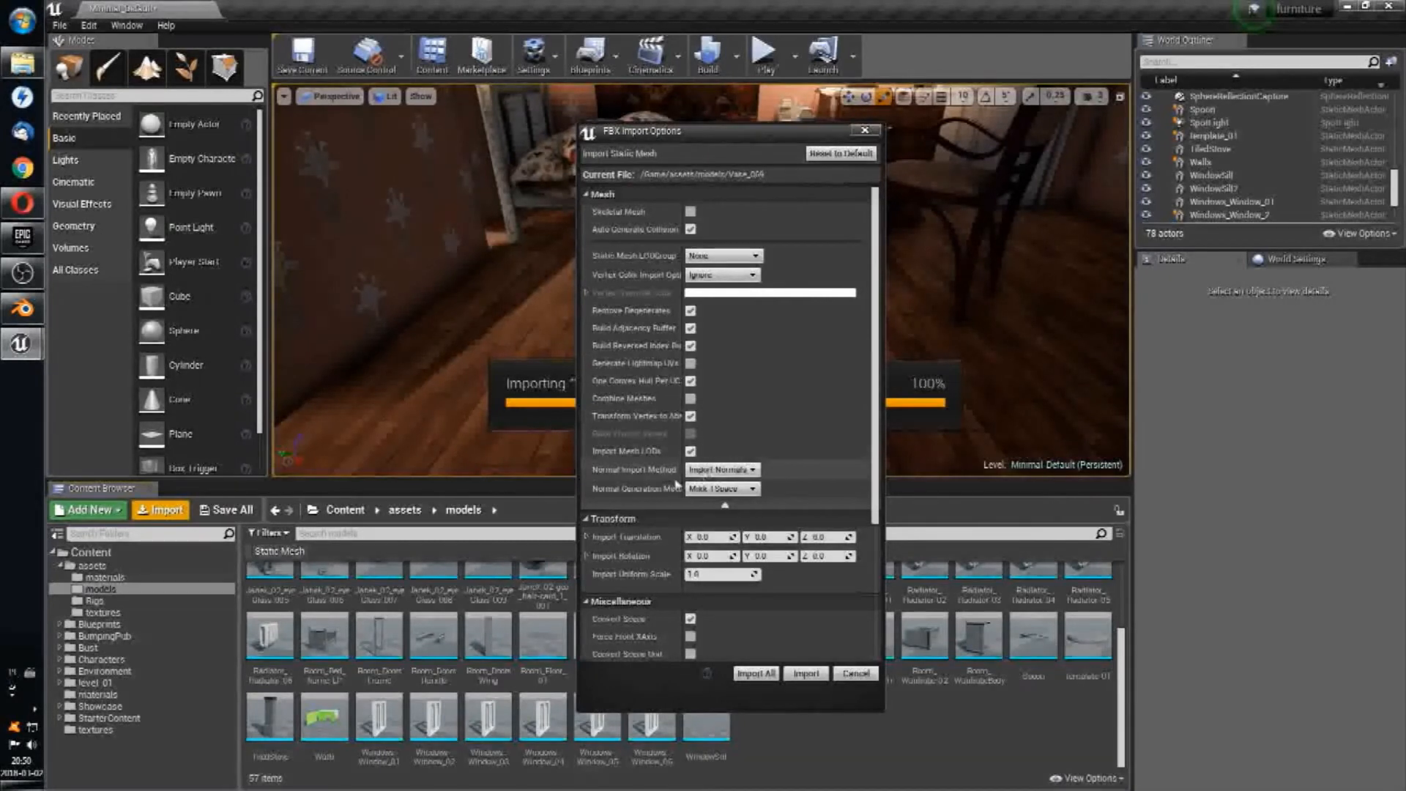
scroll(761, 541, "down", 4)
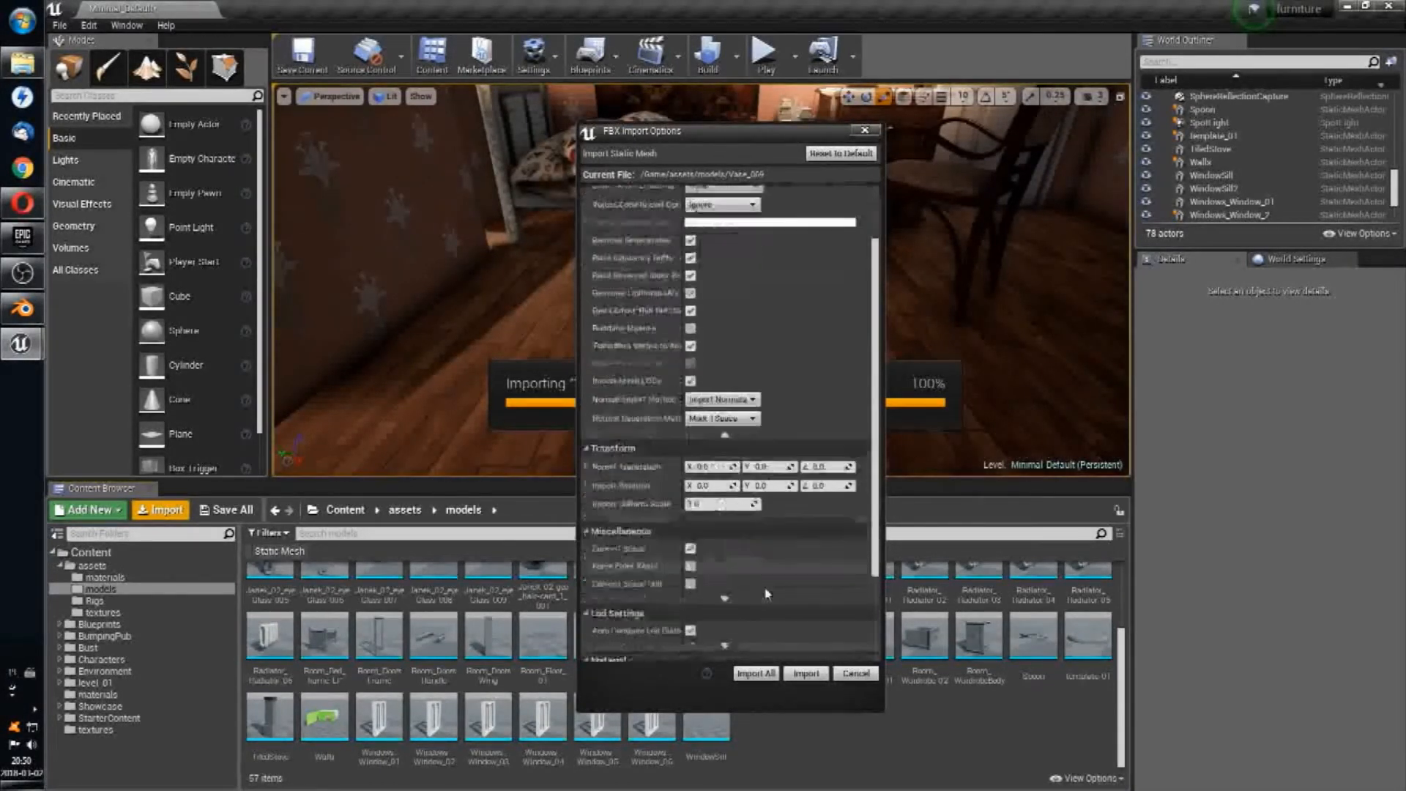
scroll(767, 593, "up", 3)
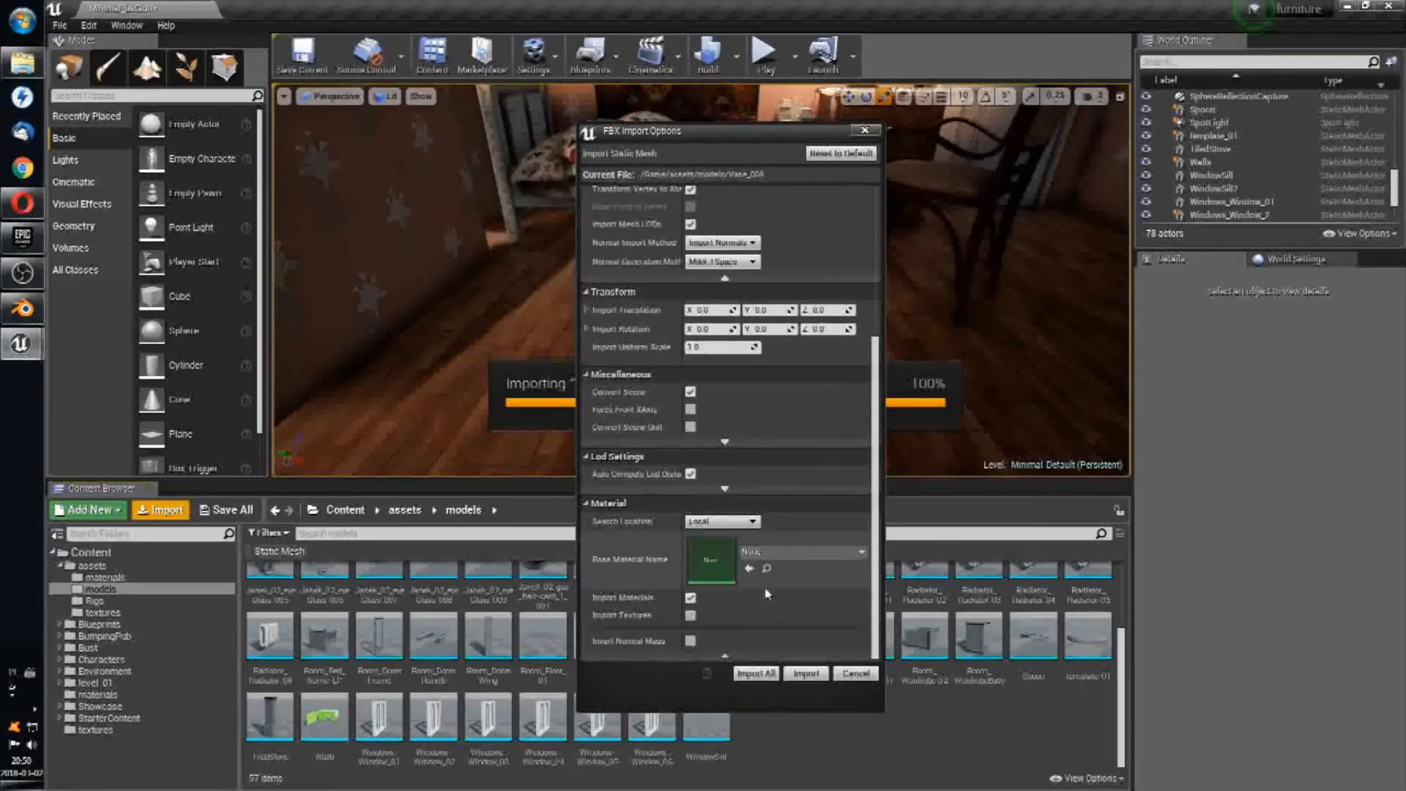
scroll(767, 593, "up", 2)
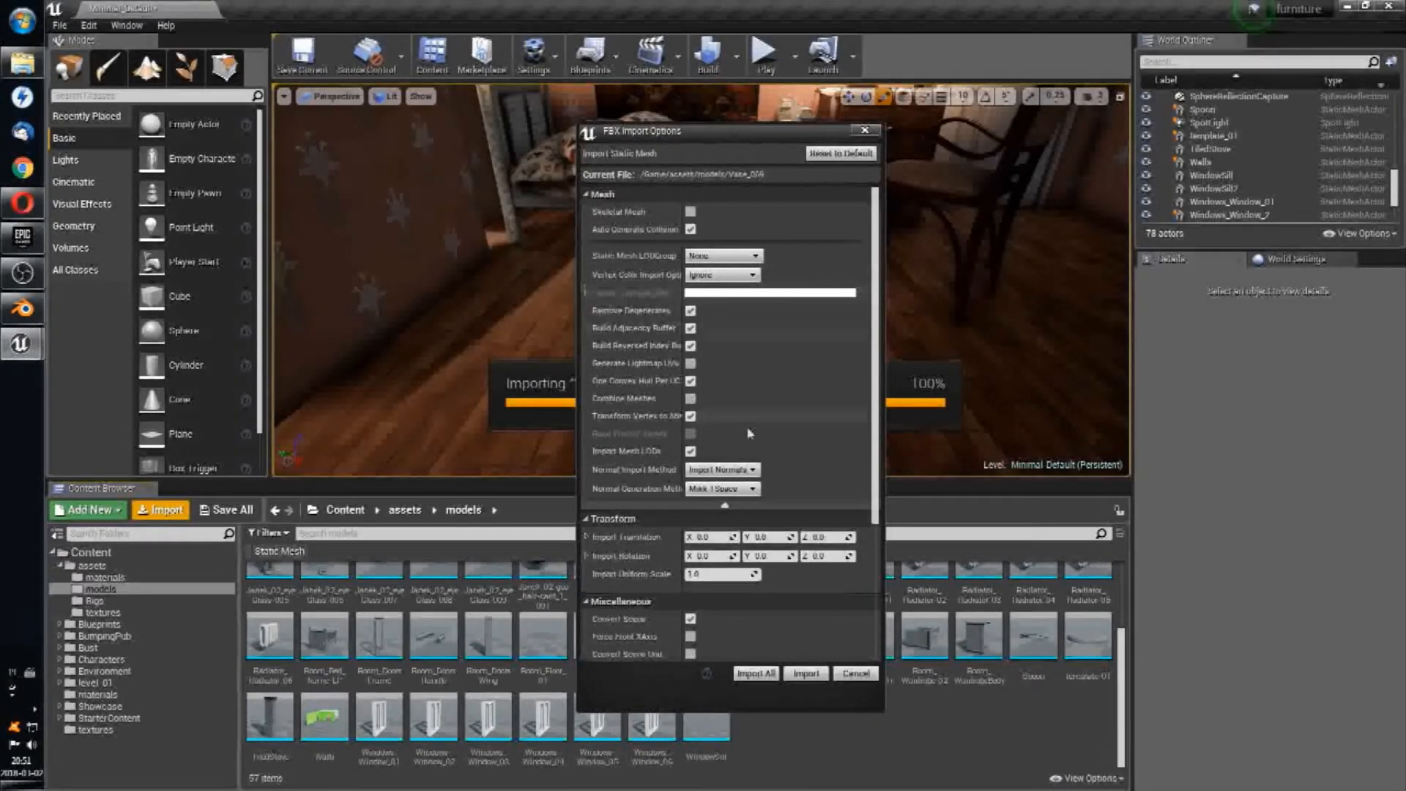
left_click(806, 673)
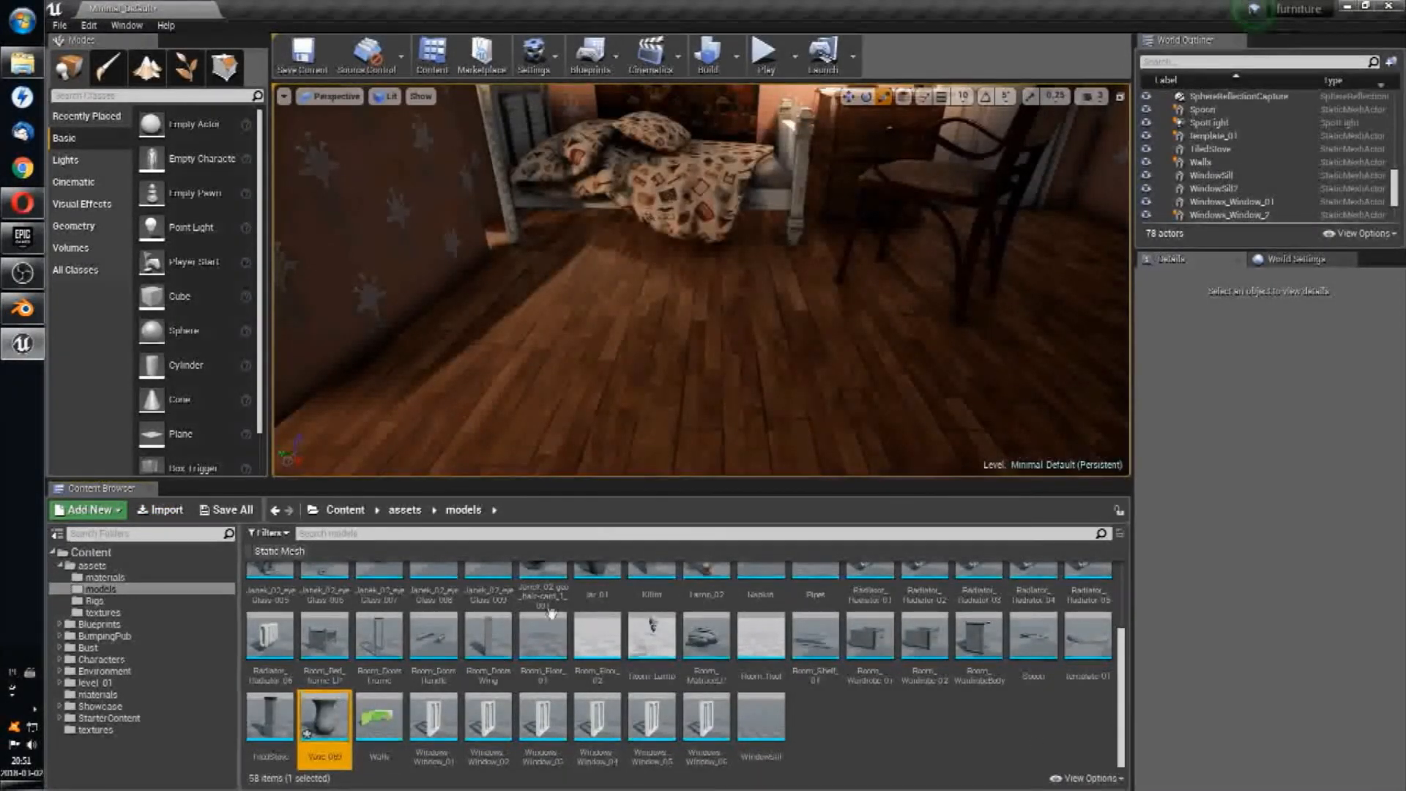
Step: Place the Vase_069 mesh on the bedroom floor beside the wall and bring it into closer view
left_click_drag(325, 714, 539, 370)
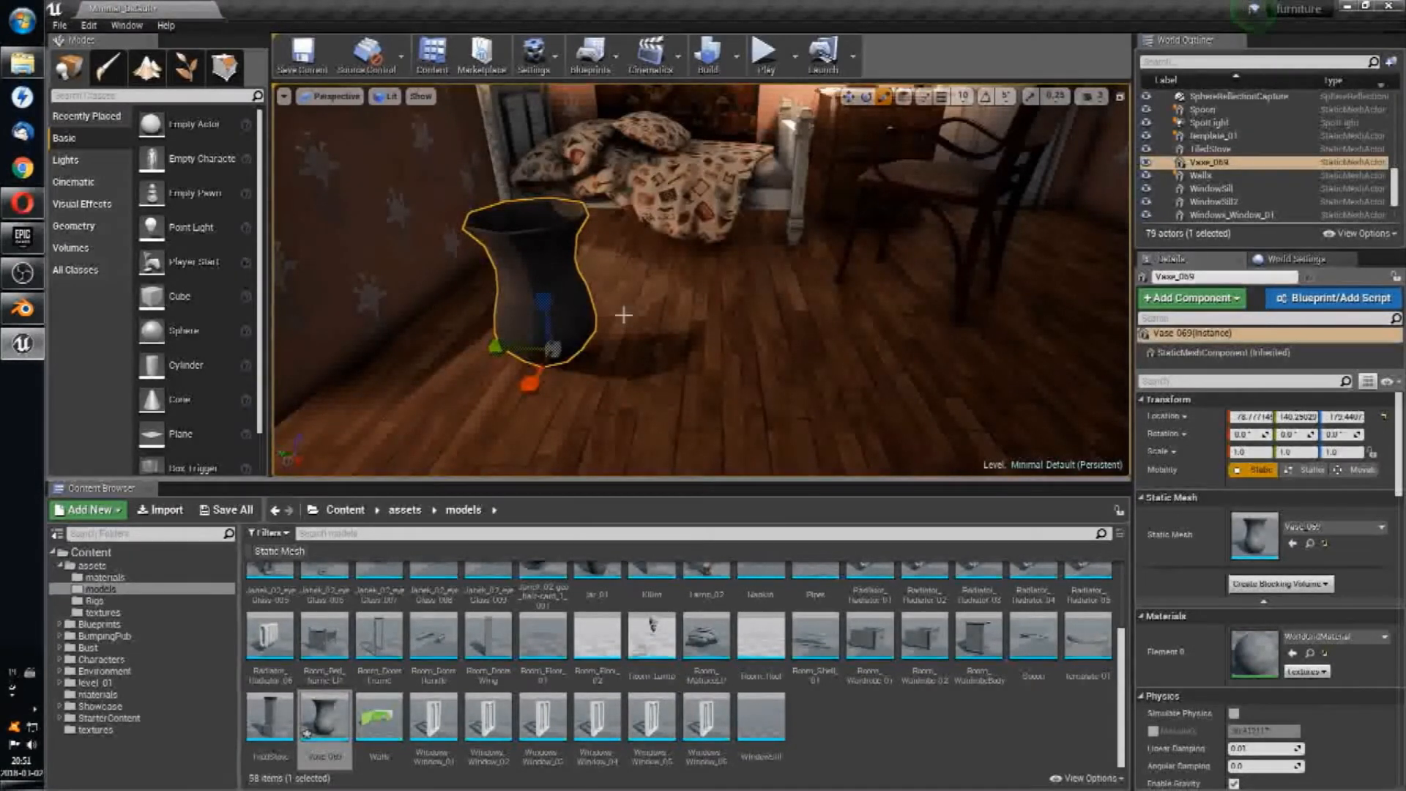
right_click_drag(690, 309, 627, 249)
key("w")
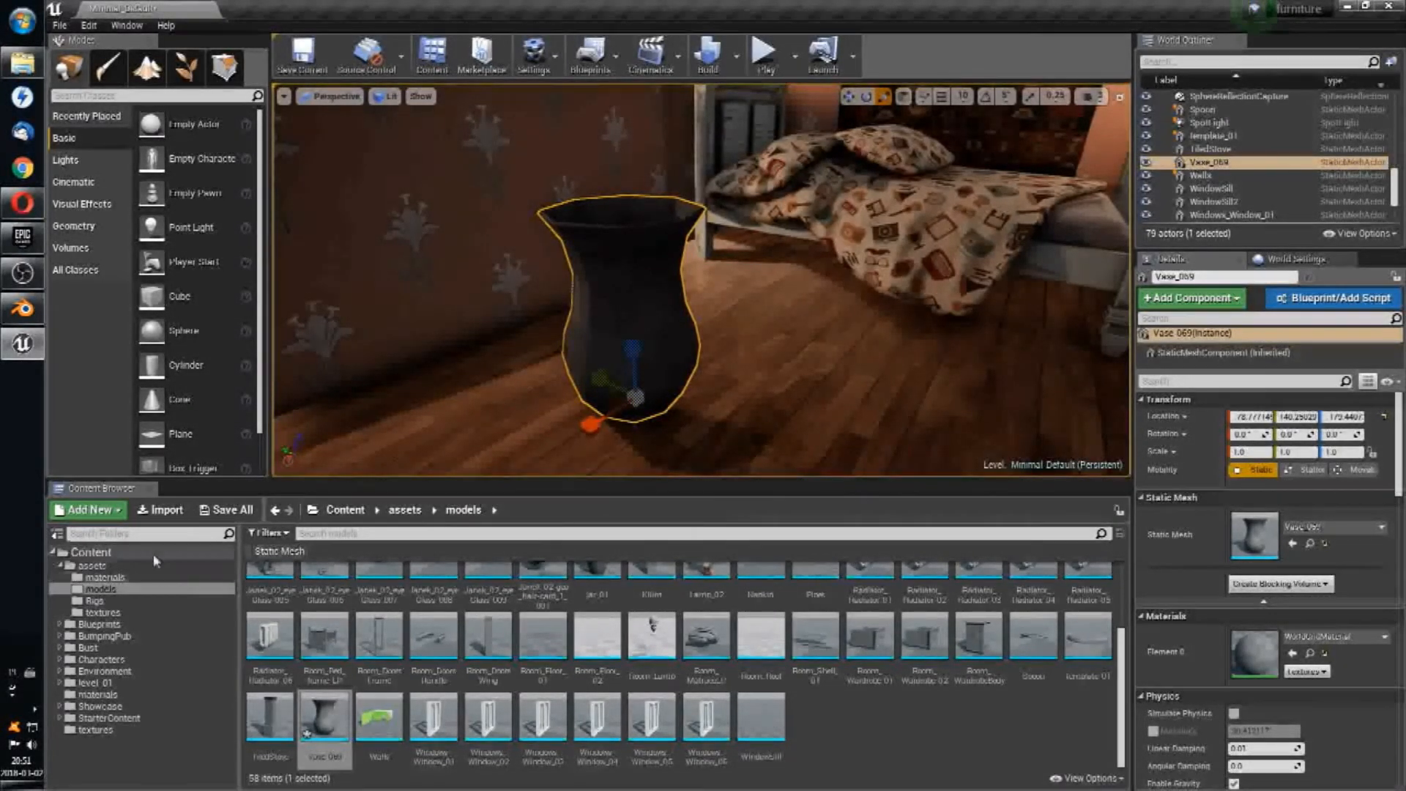
Step: Import Vase_albedo, Vase_normal and Vase_RMA from the Vase Textures TARGA folder into the textures folder, overwriting the existing assets and their settings
left_click(101, 612)
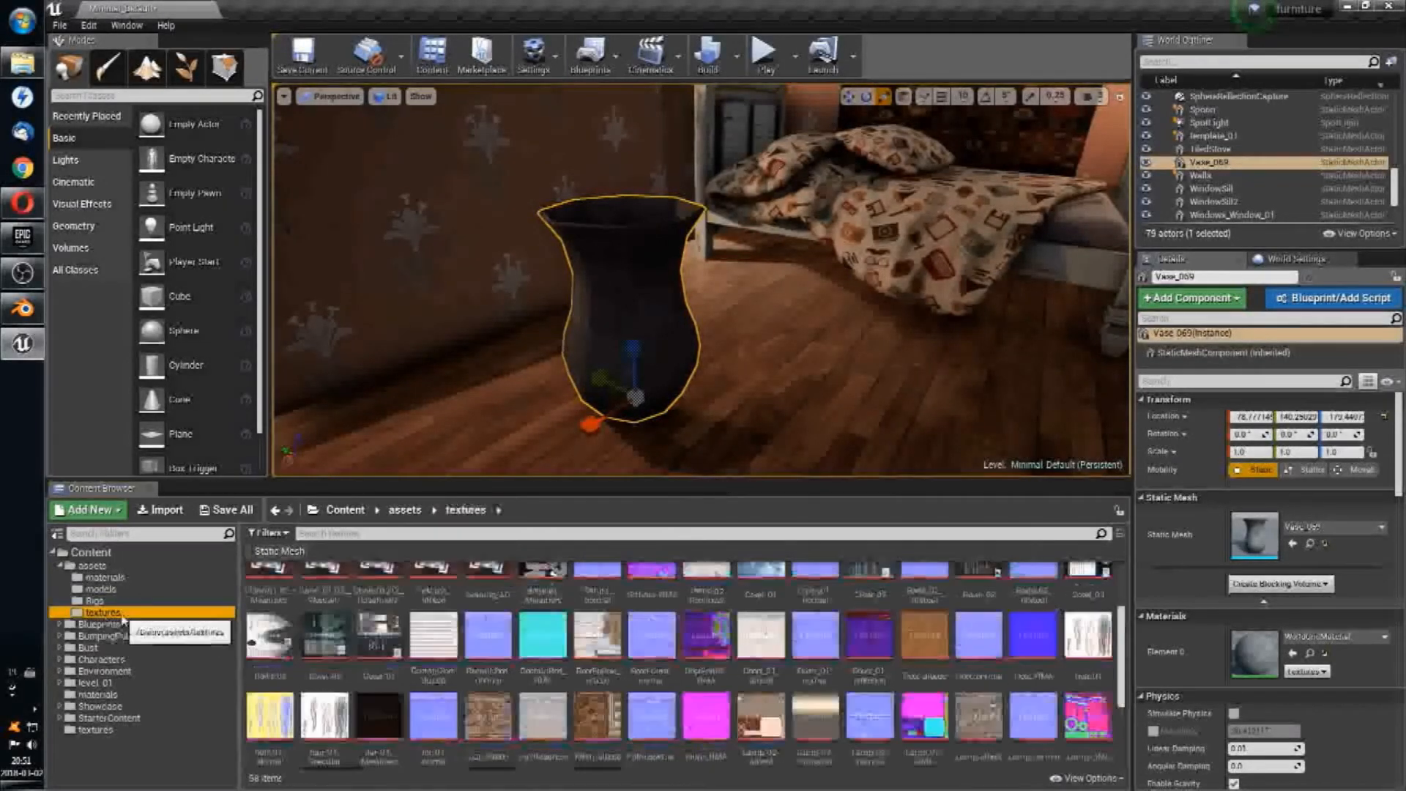
scroll(309, 571, "up", 2)
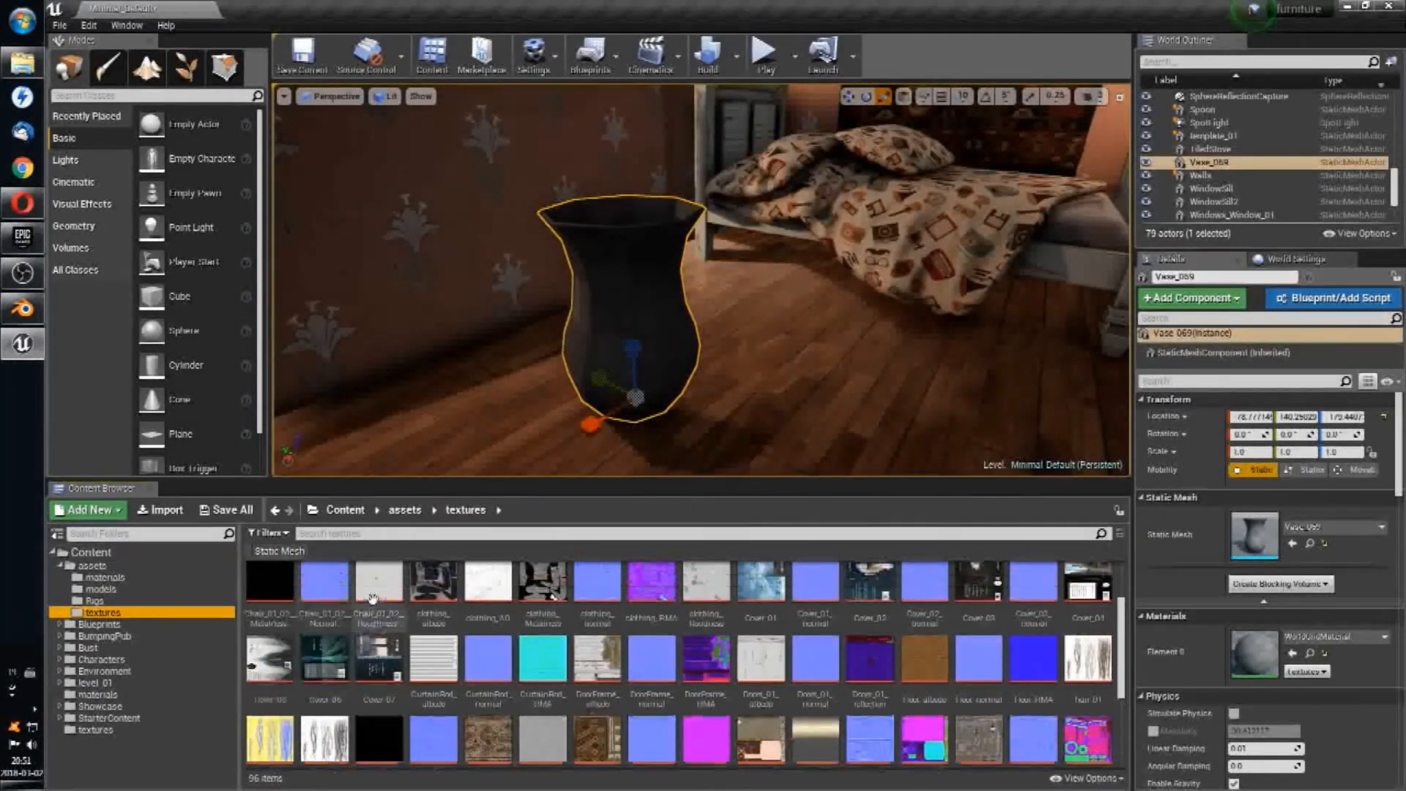
left_click(164, 510)
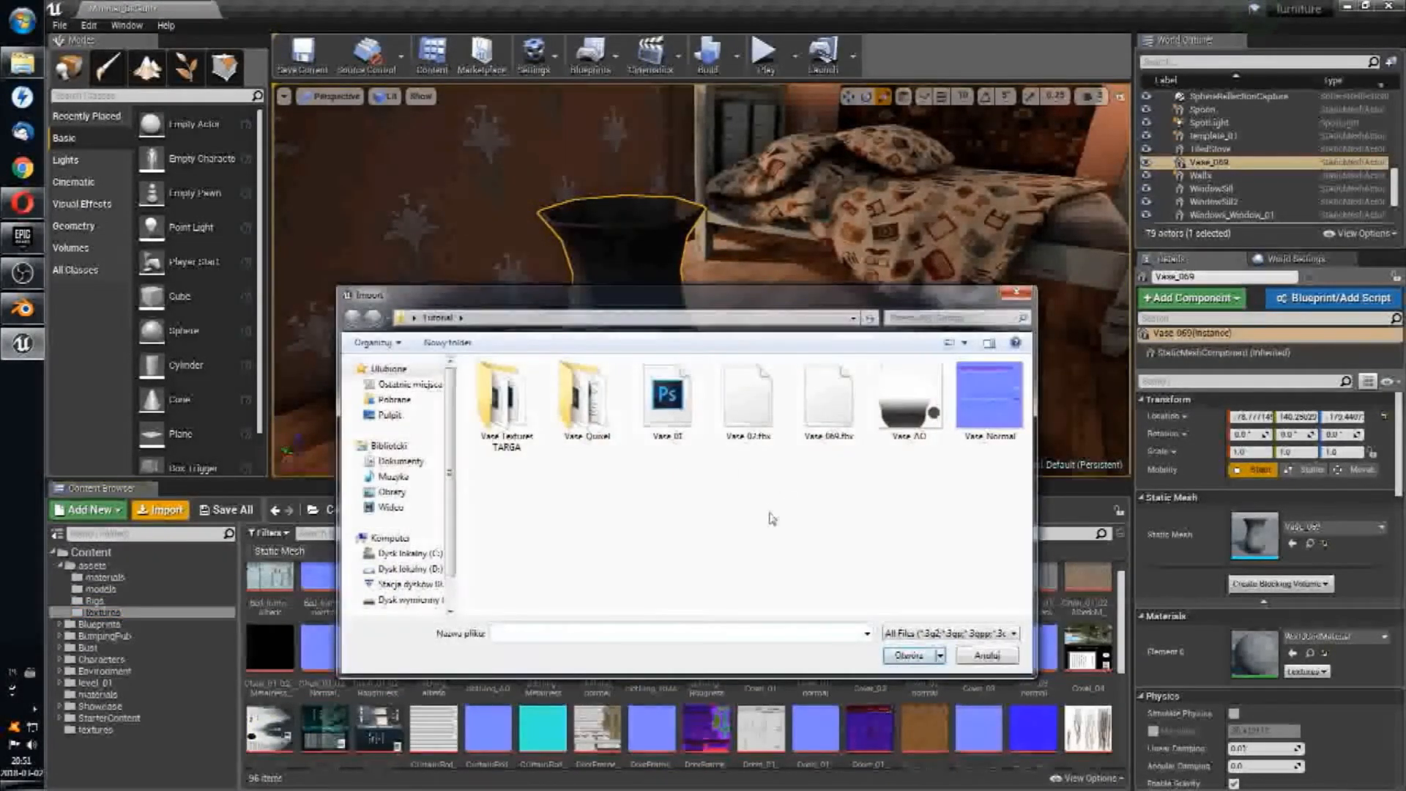
double_click(503, 401)
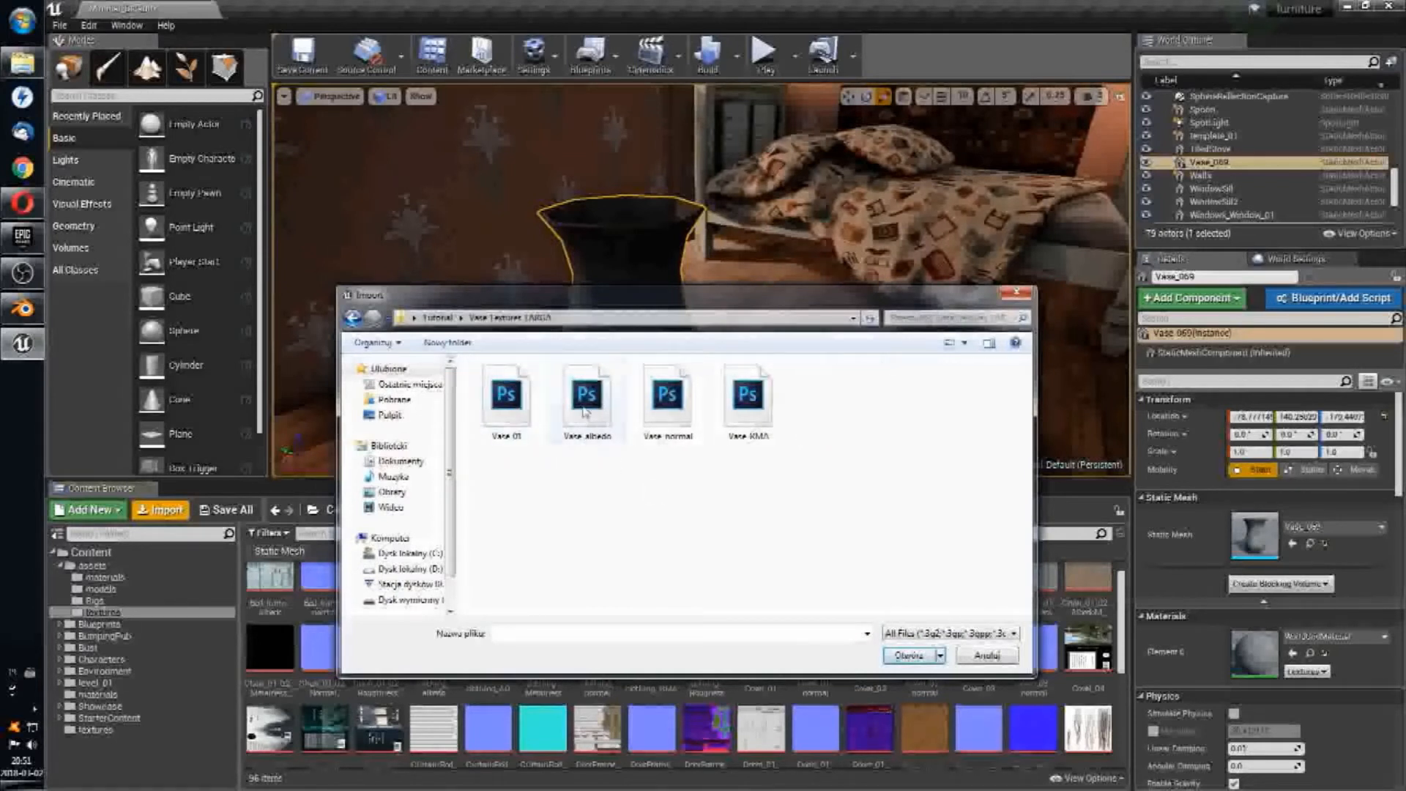
left_click(750, 408)
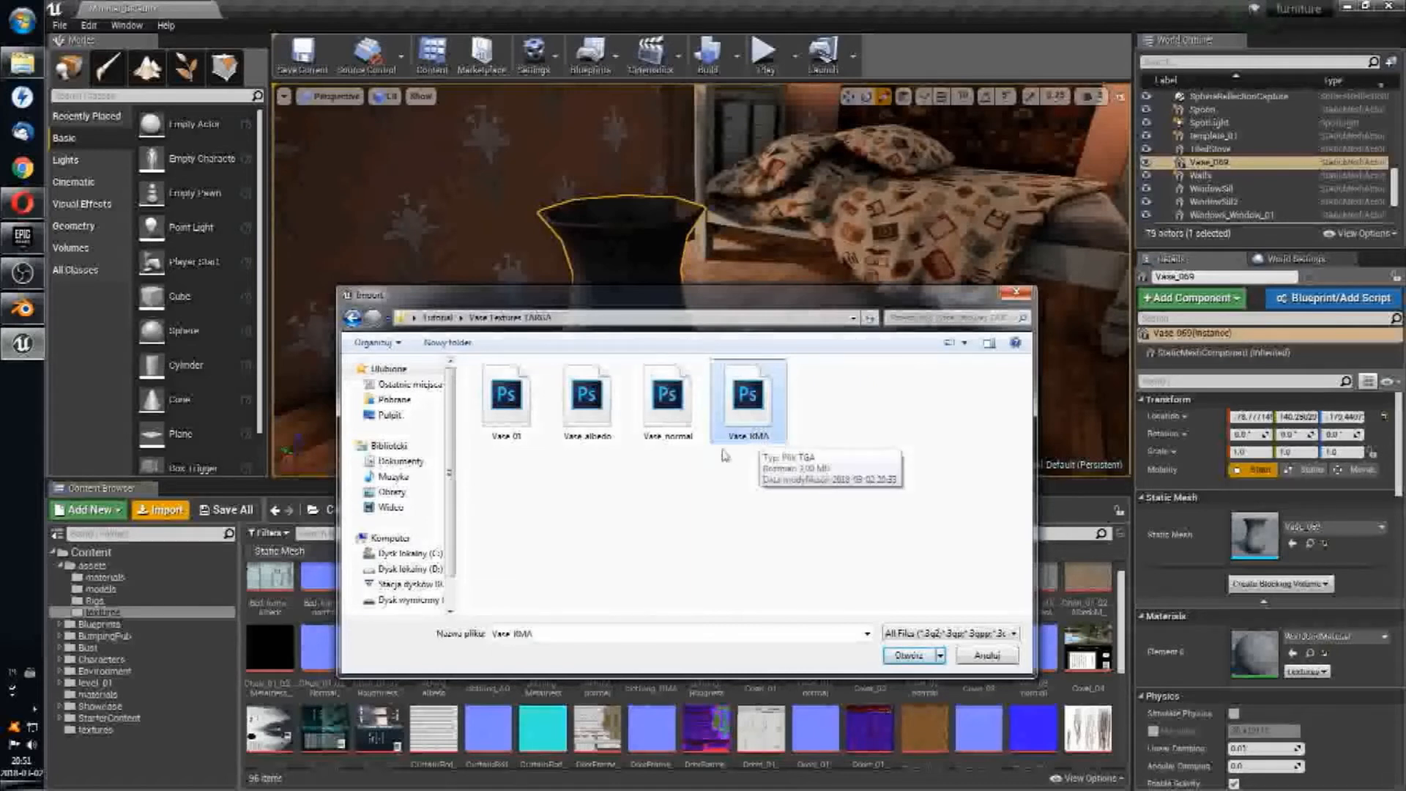
left_click(607, 417, "shift")
left_click(906, 656)
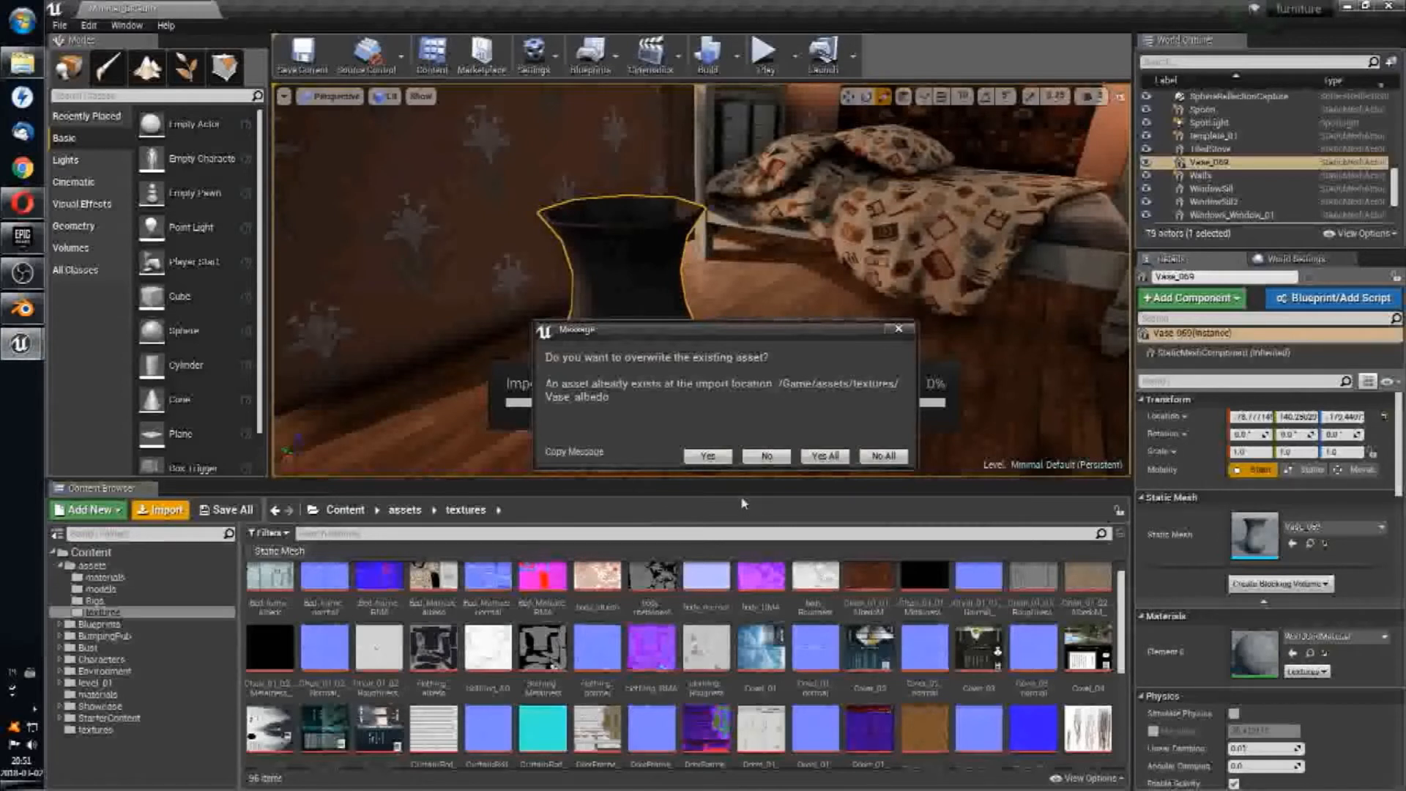
left_click(785, 458)
left_click(785, 458)
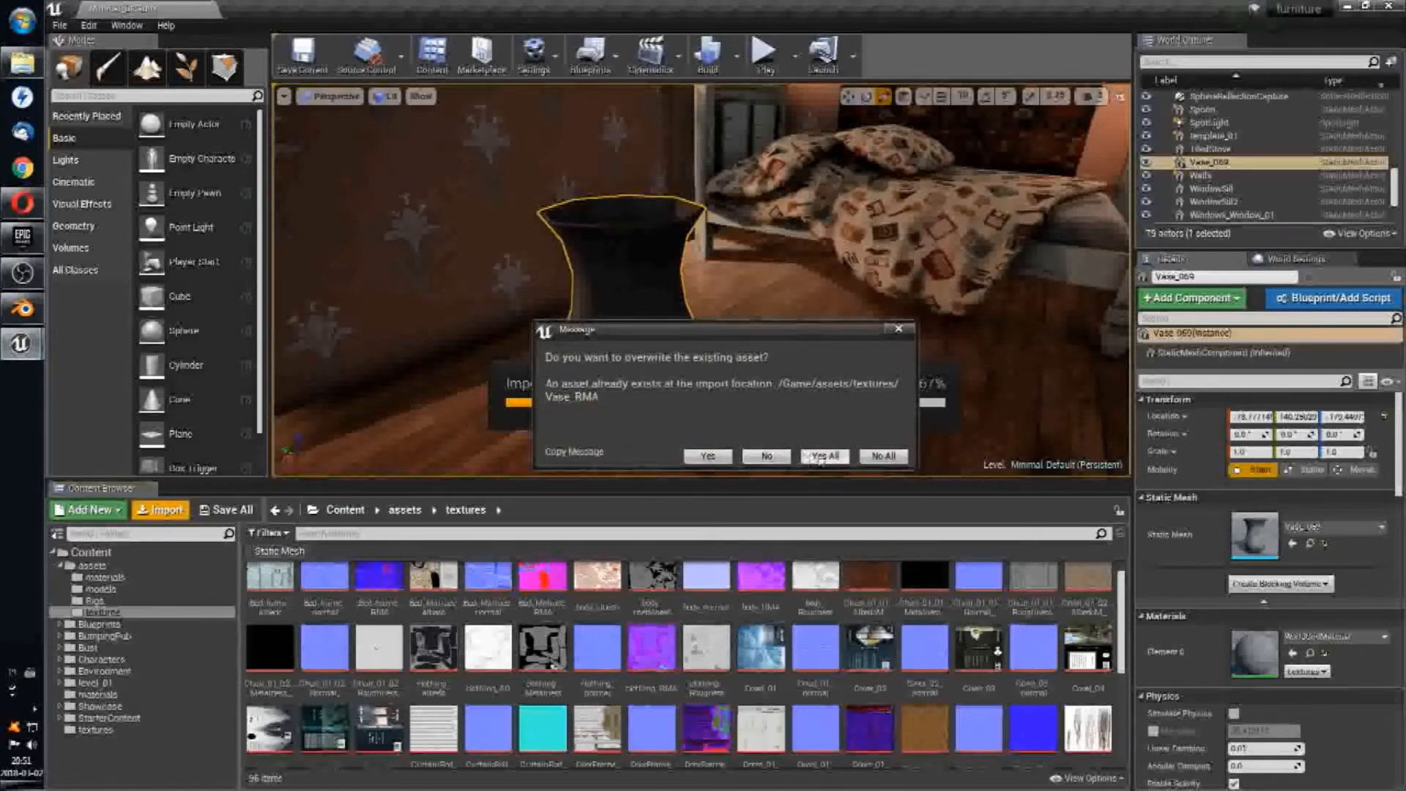
left_click(819, 456)
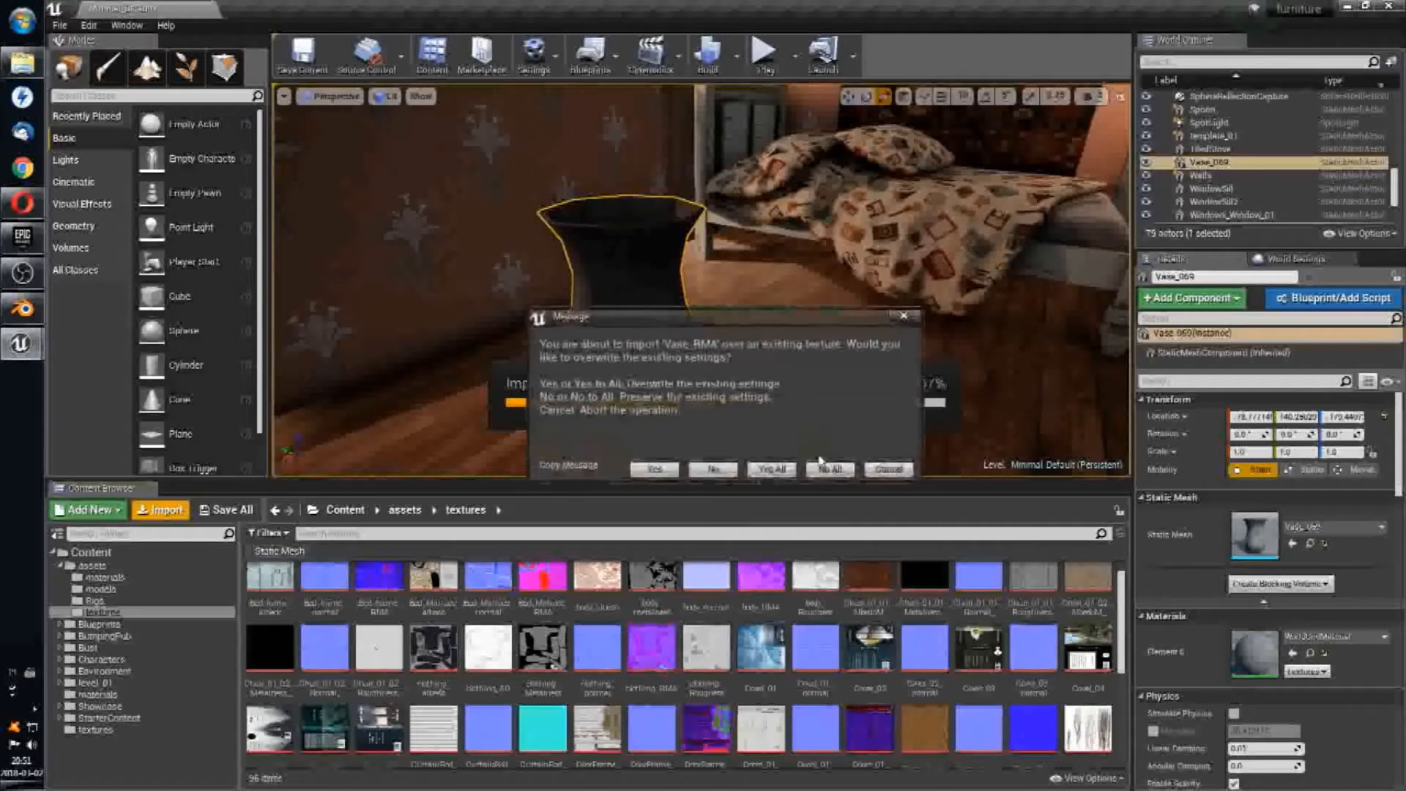
left_click(782, 474)
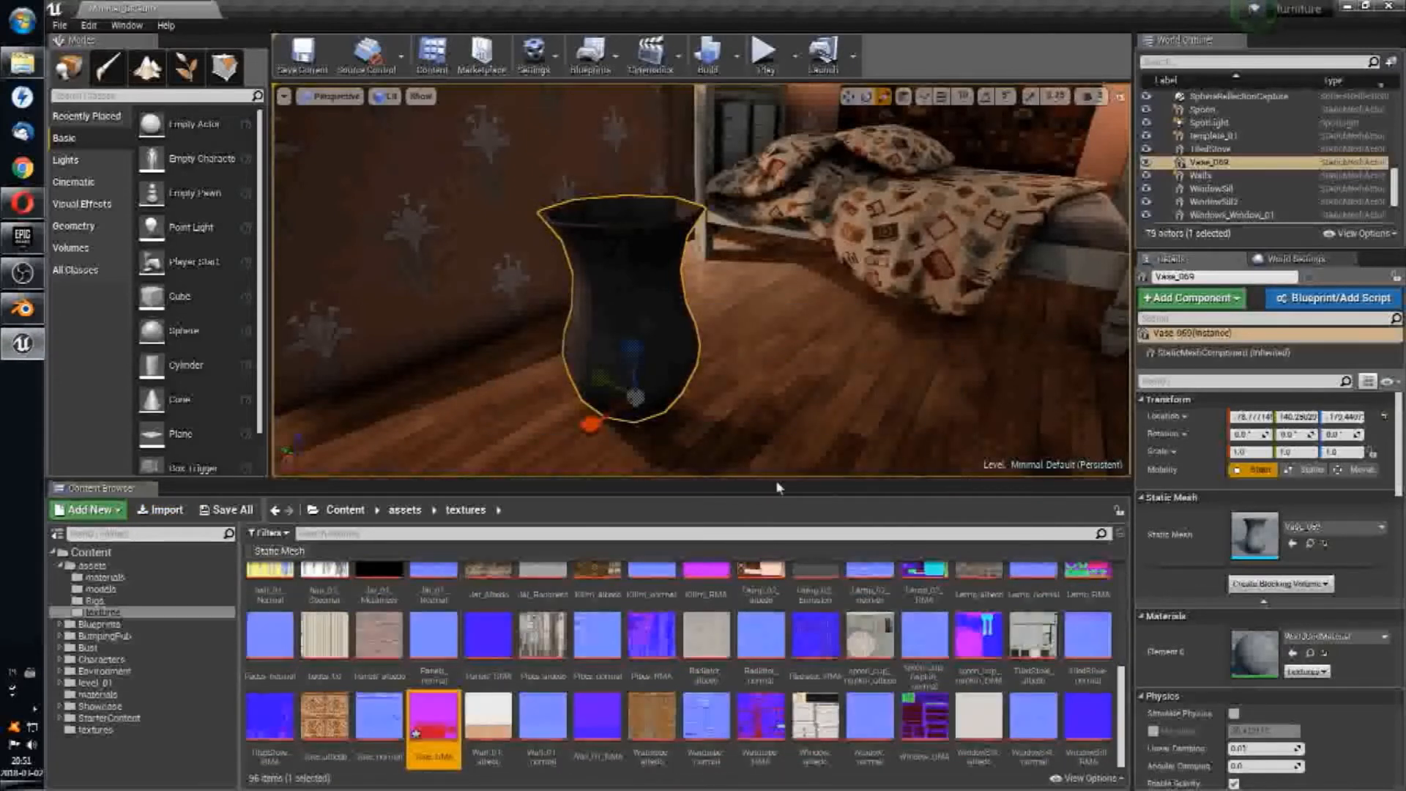
Step: Inspect the compression and sRGB settings of the Vase_albedo and Vase_normal textures
double_click(331, 721)
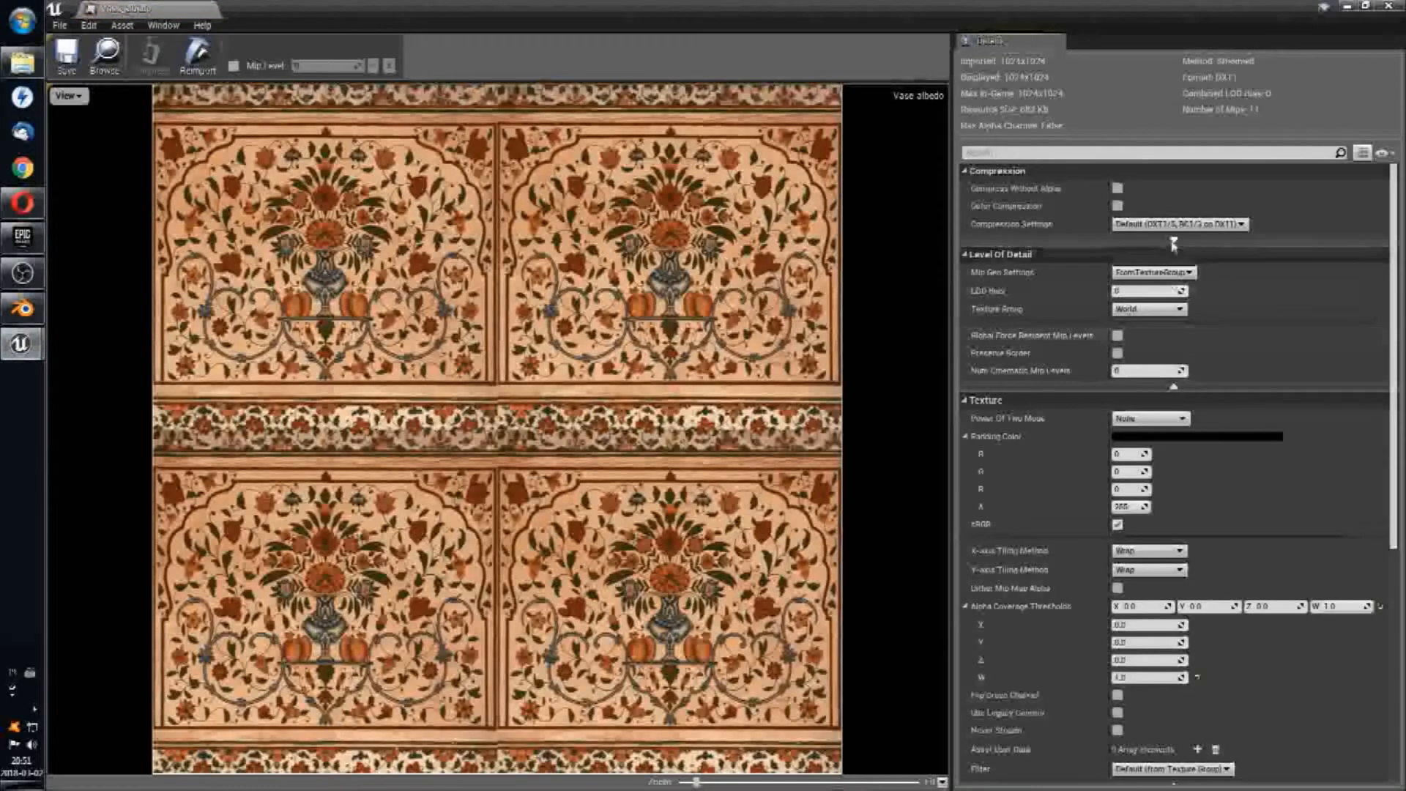
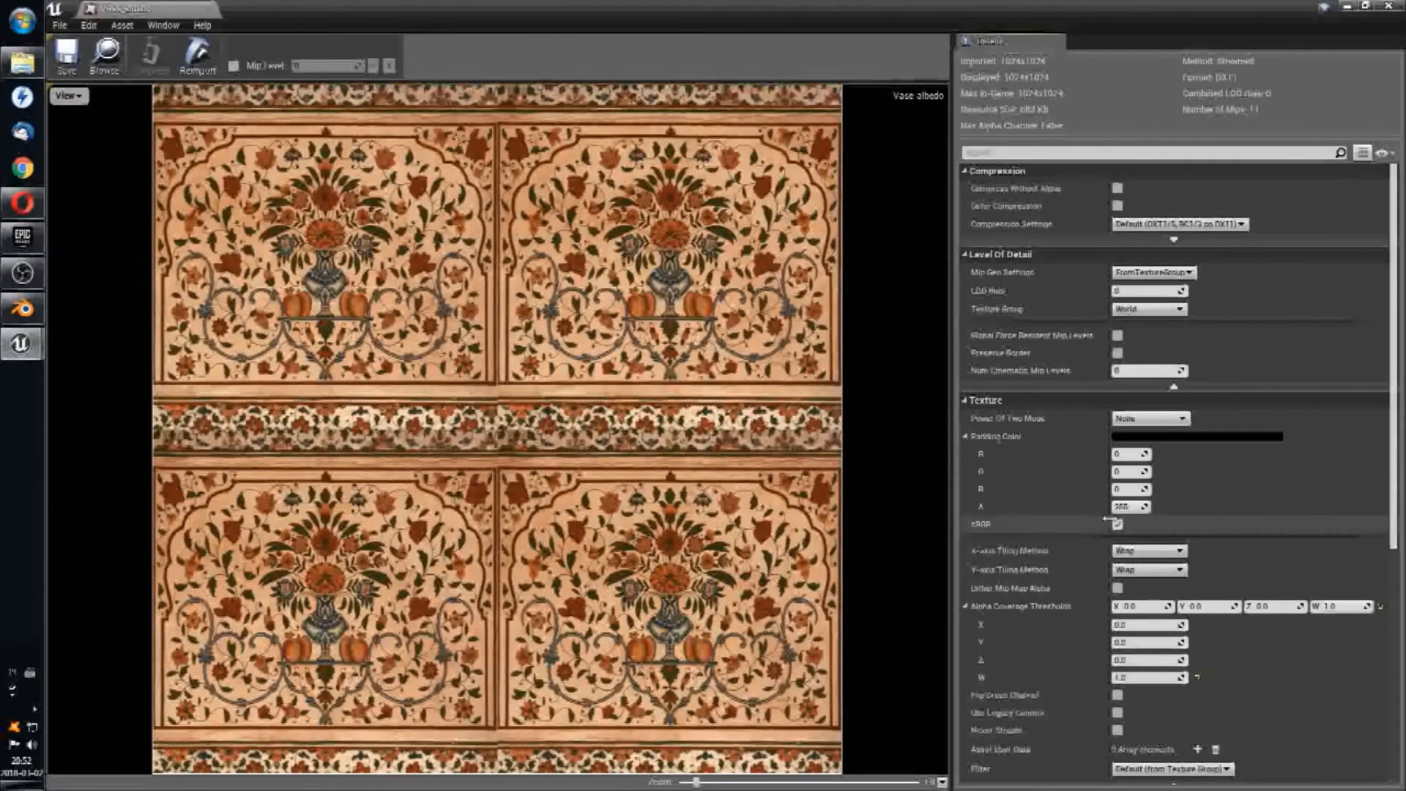
left_click(215, 9)
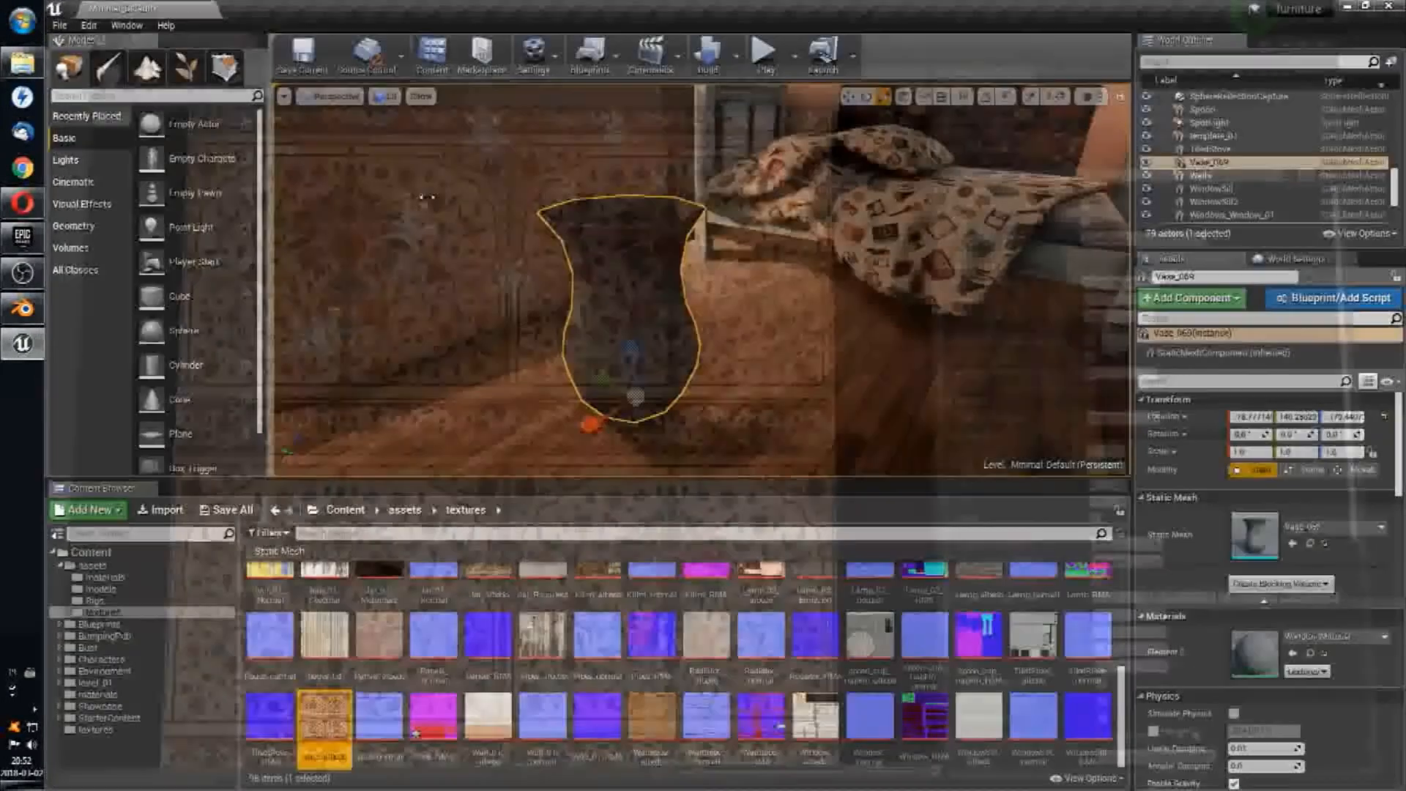
double_click(376, 714)
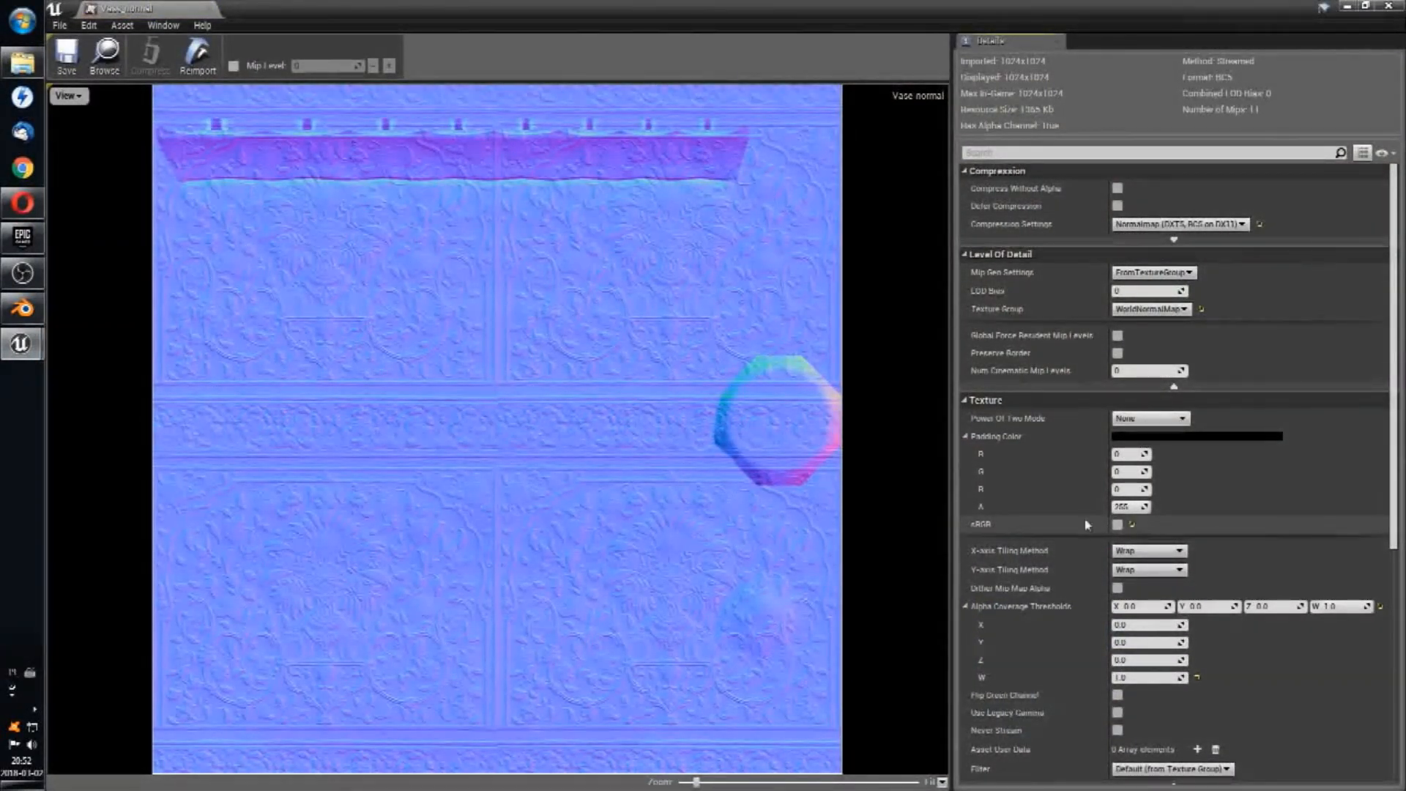
left_click(212, 8)
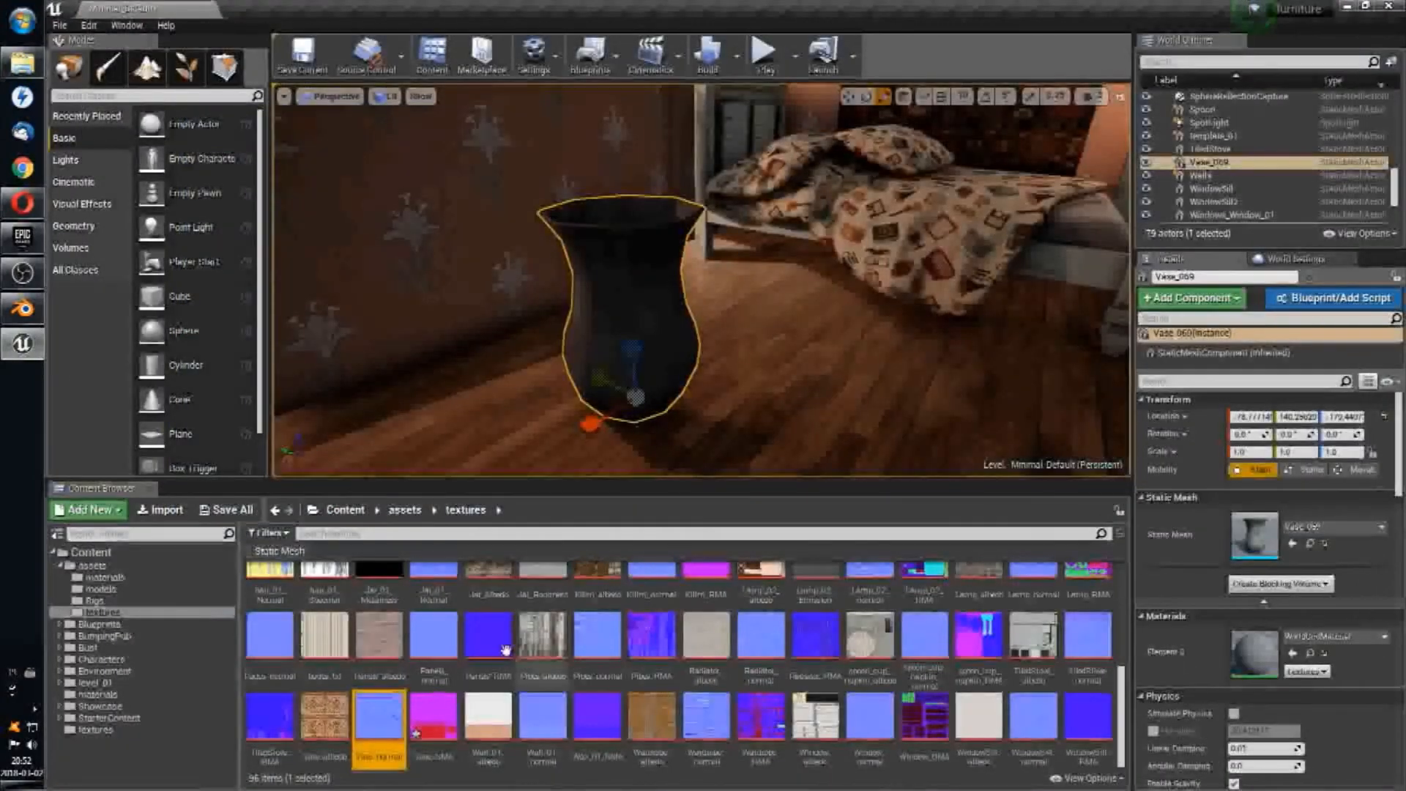
Step: Make sure sRGB is disabled for the Vase_RMA texture and save the asset
double_click(429, 707)
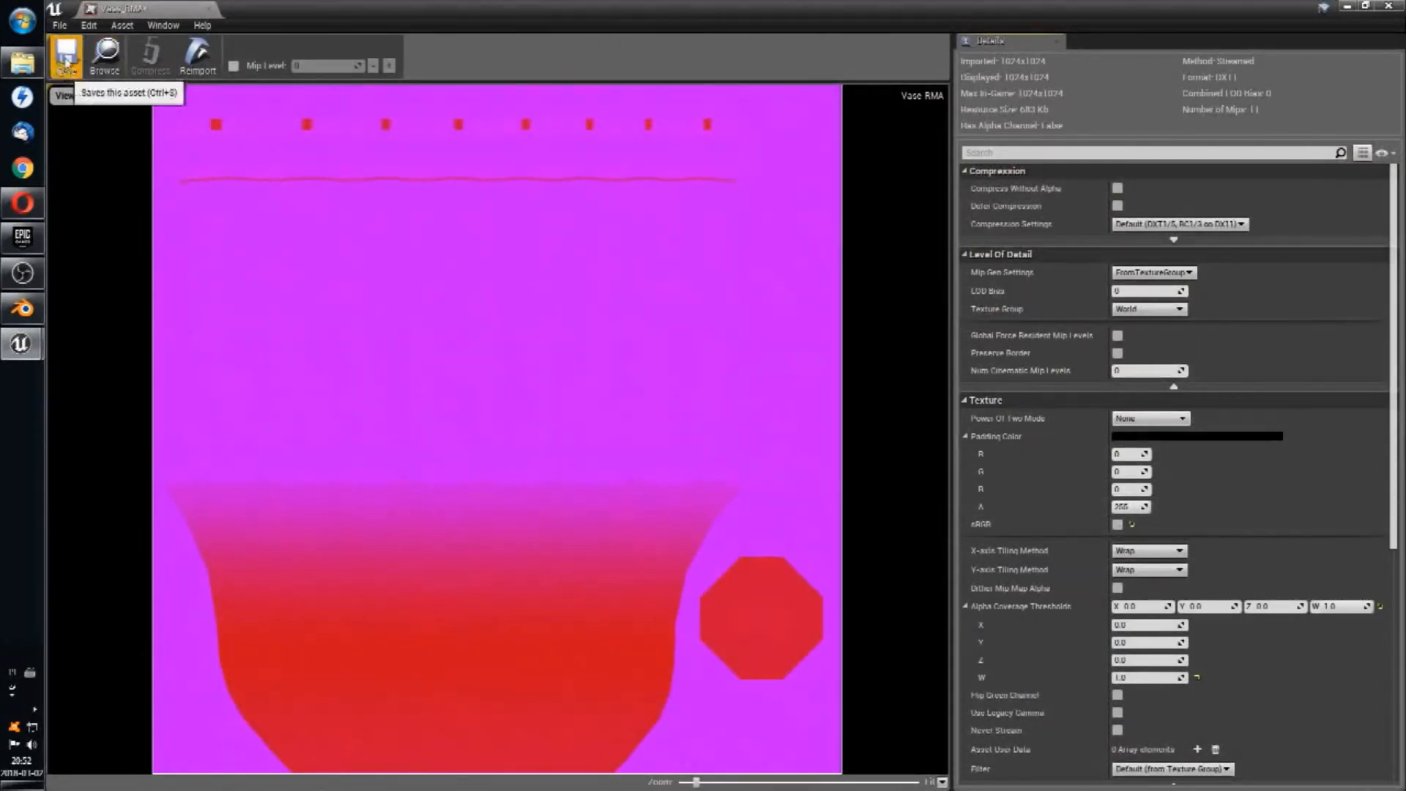
key("ctrl+s")
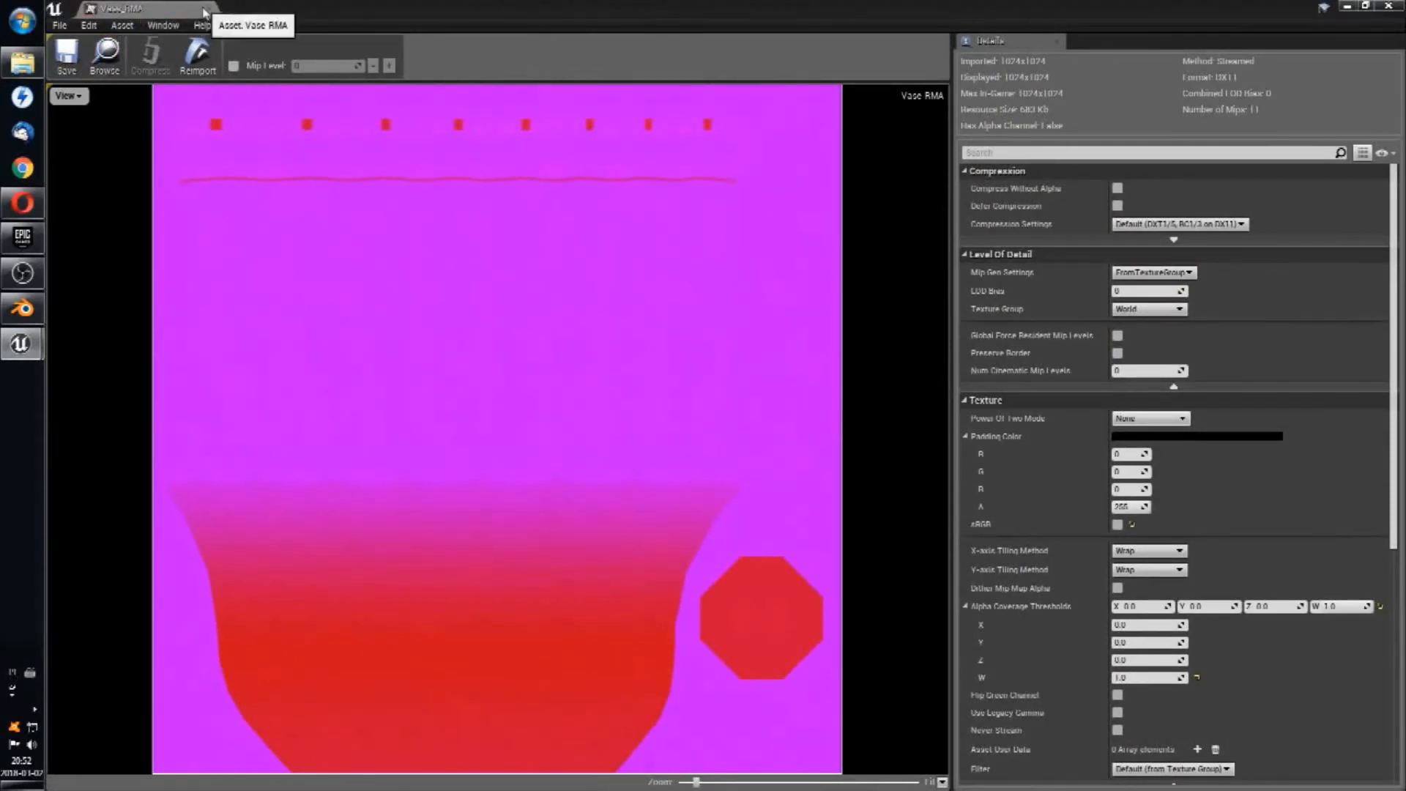
left_click(205, 9)
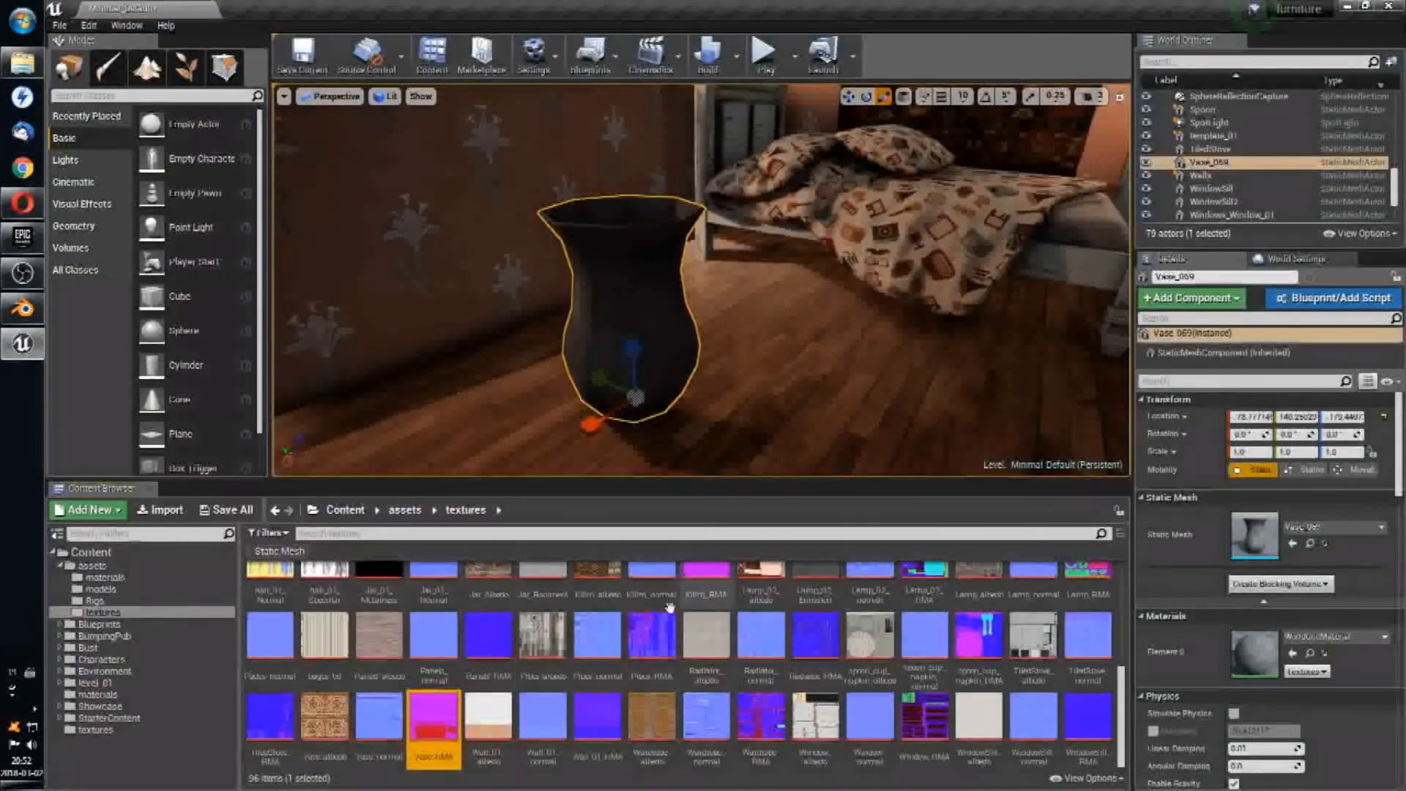
Step: Create a material named Vase_069 in the assets materials folder and assign it to the vase in the room
left_click(91, 566)
left_click(102, 577)
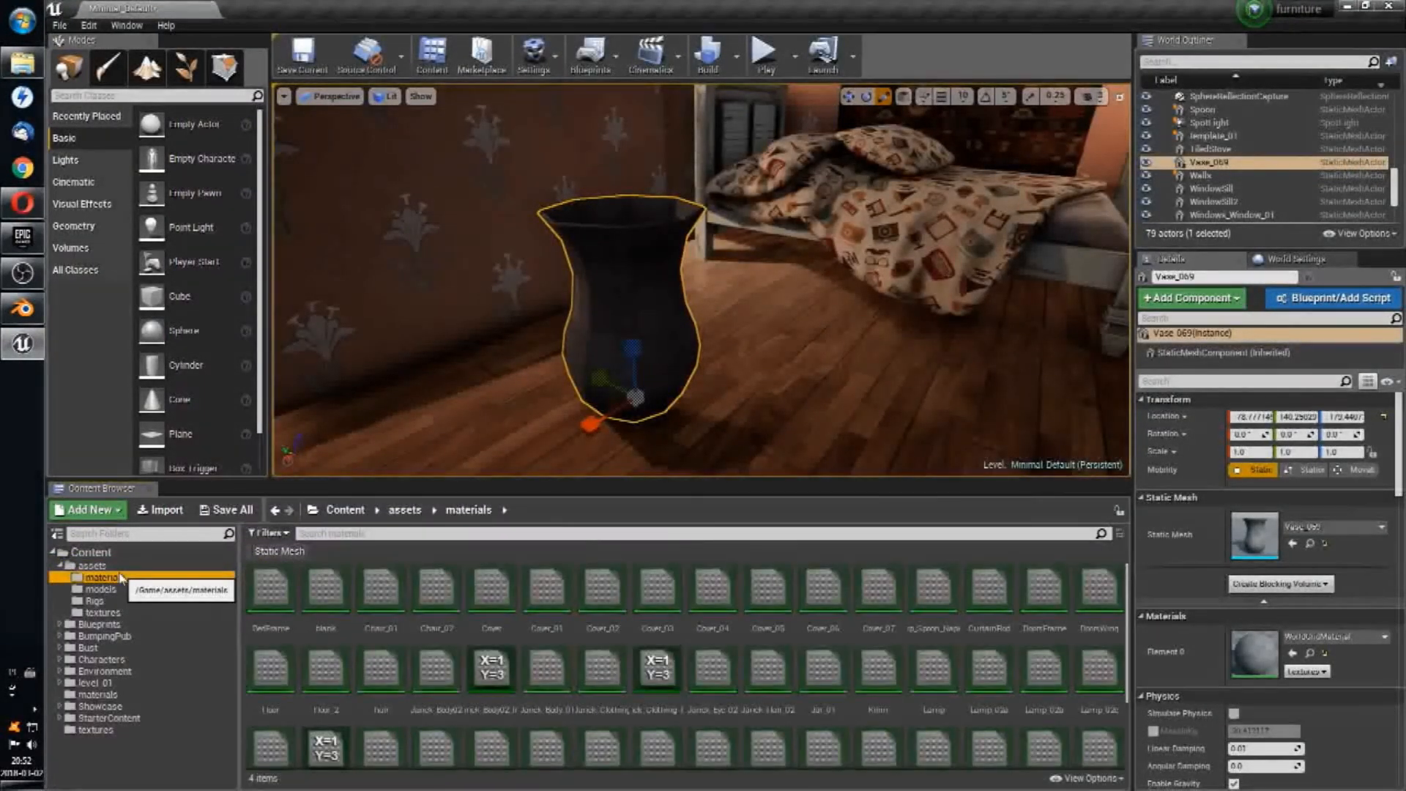
scroll(586, 629, "down", 5)
right_click(377, 730)
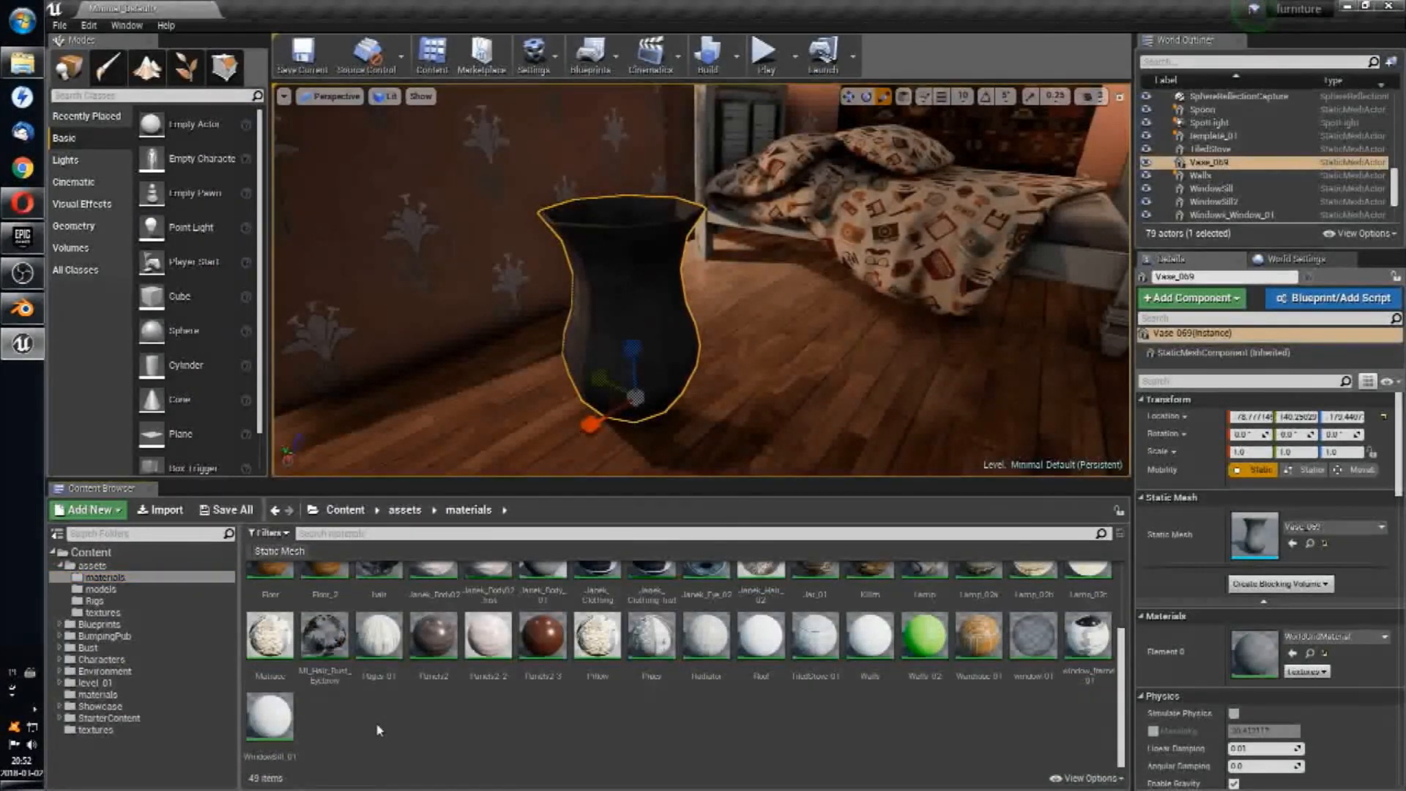
right_click(377, 730)
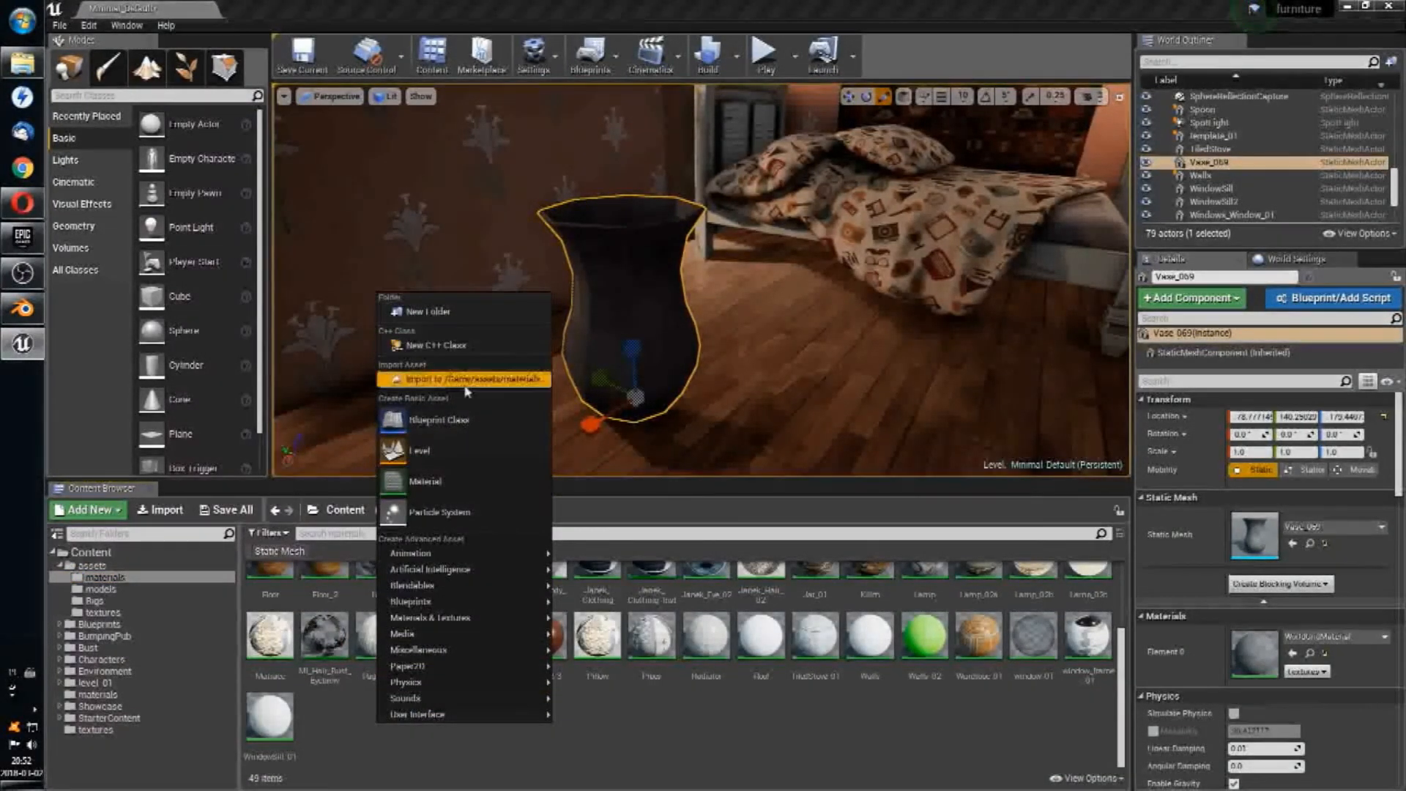
left_click(439, 480)
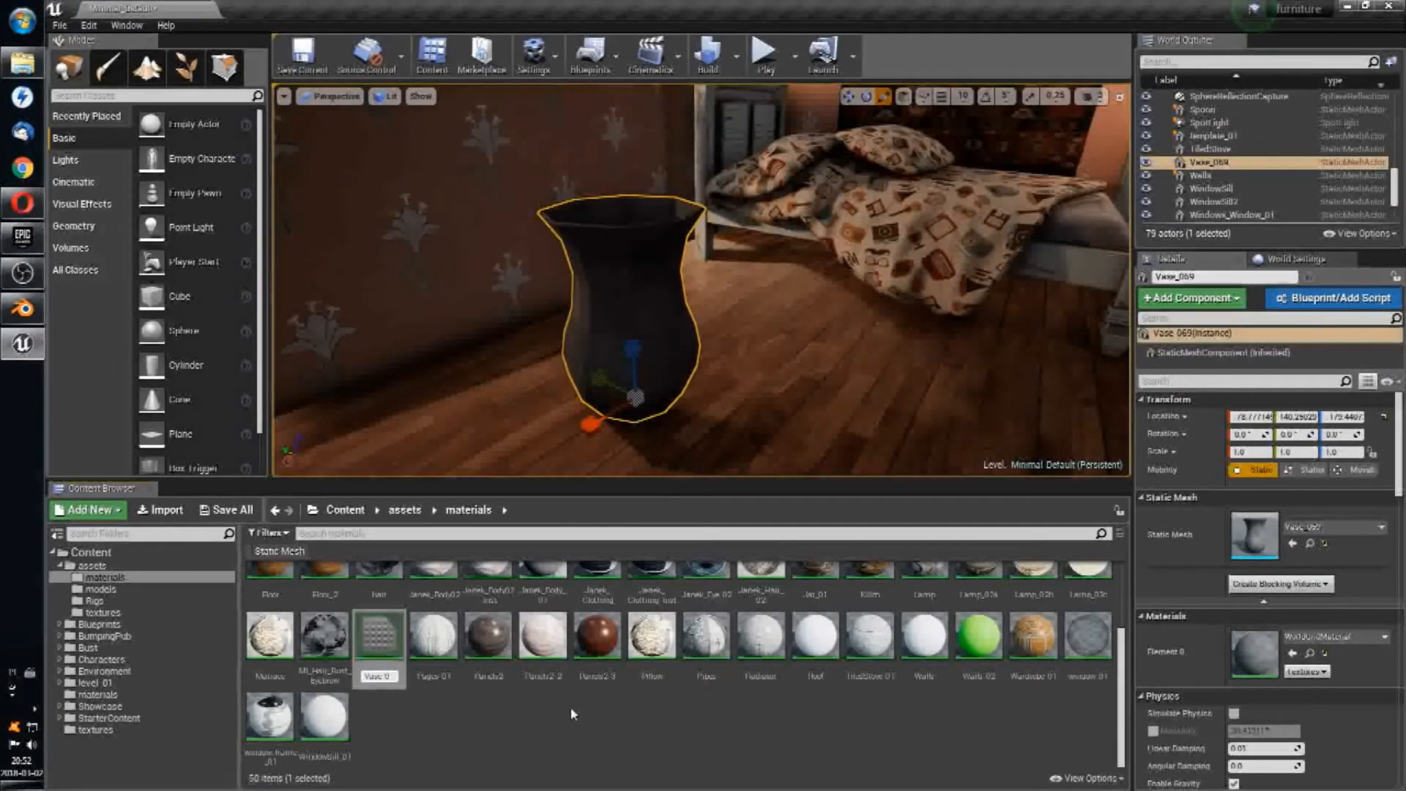
key("Return")
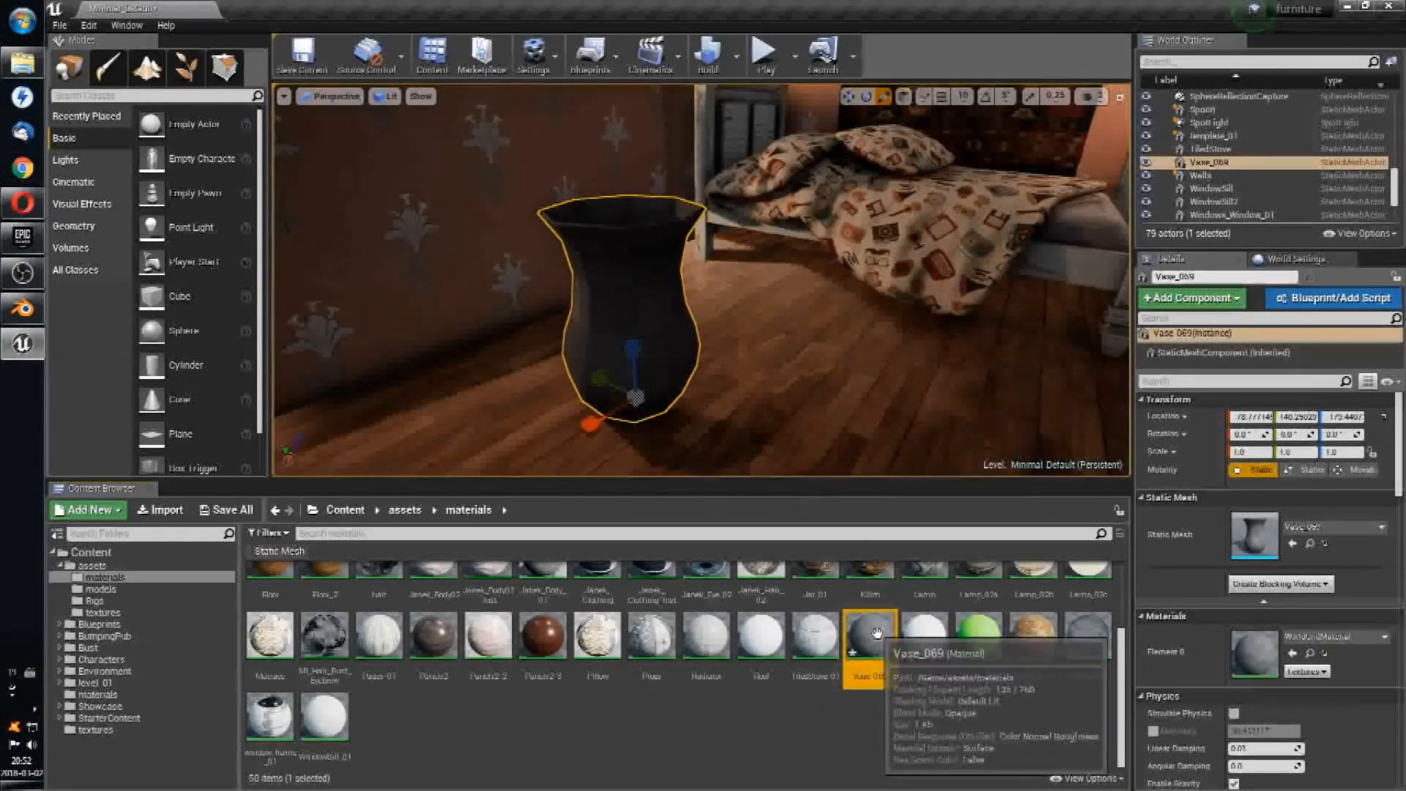
left_click_drag(868, 638, 641, 309)
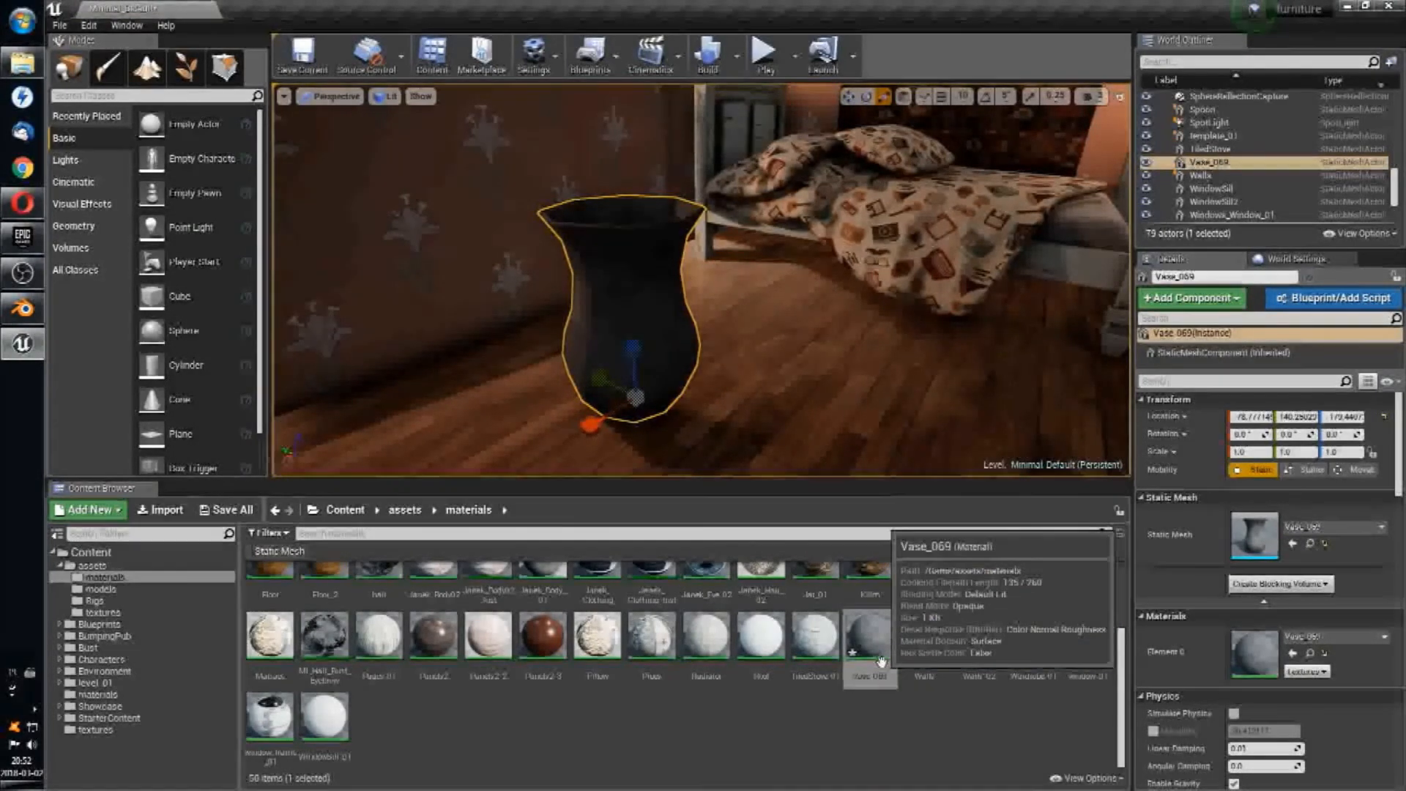
Step: Open the Vase_069 material and add the Vase_albedo, Vase_normal and Vase_RMA textures to its graph, filtering the textures folder by "vase"
double_click(861, 630)
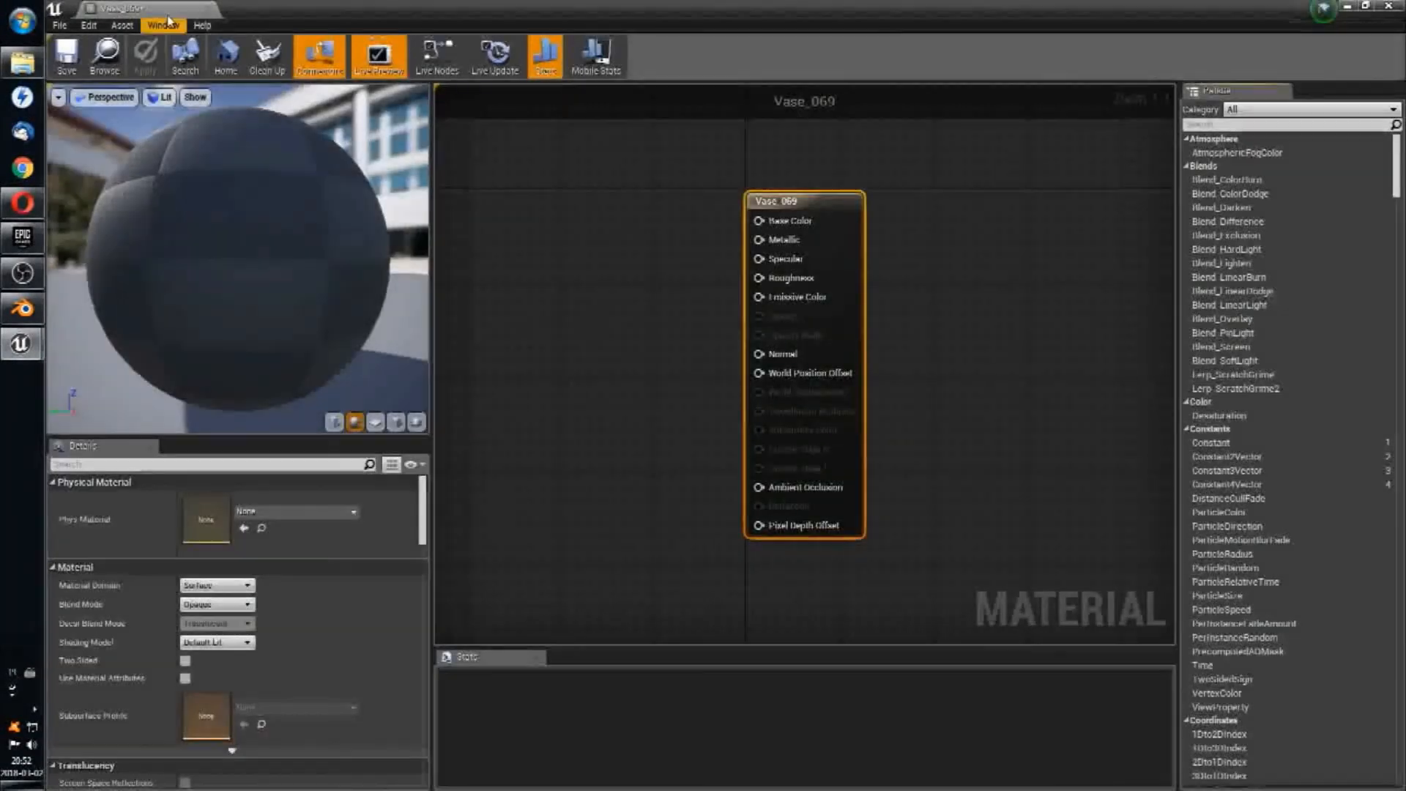
left_click_drag(177, 10, 739, 178)
left_click(120, 614)
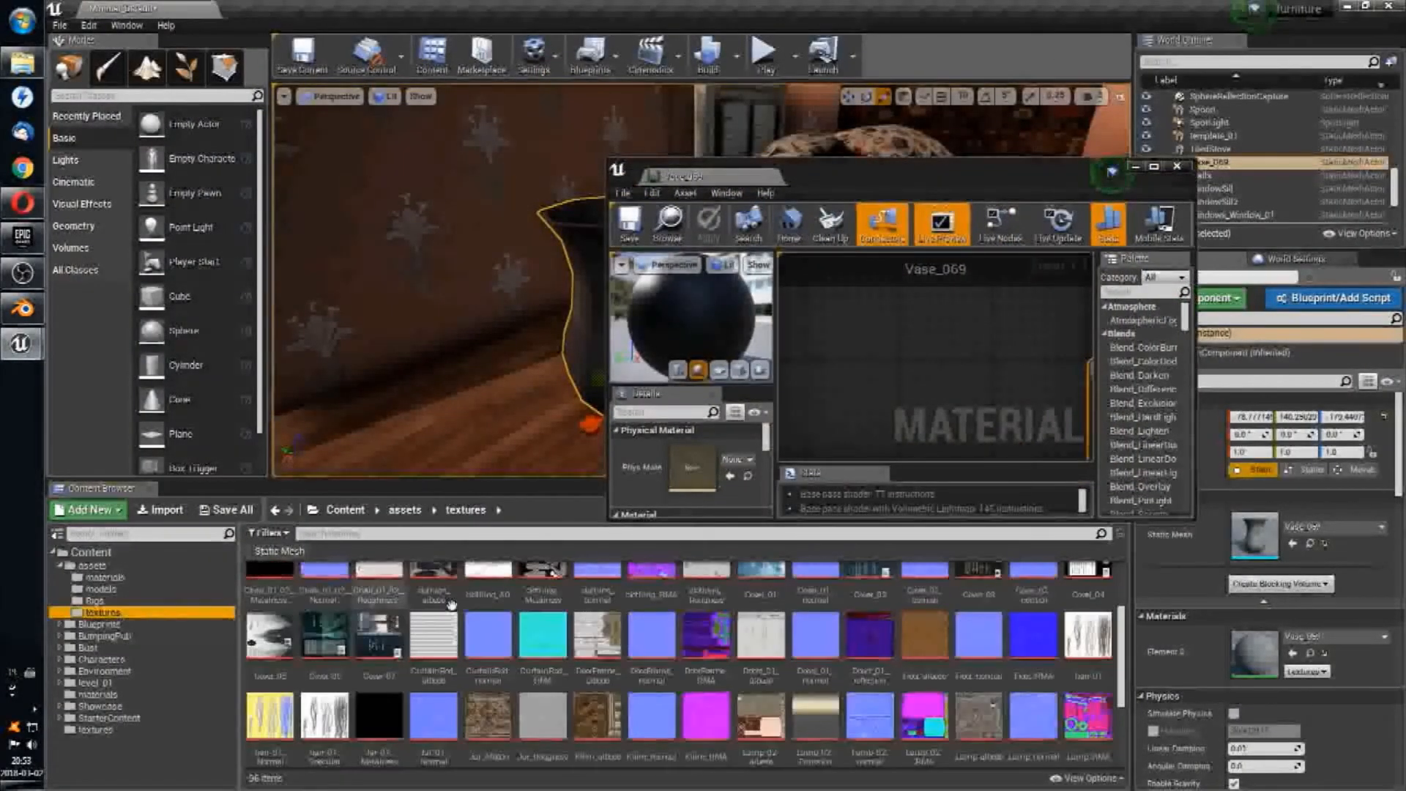
scroll(687, 679, "down", 2)
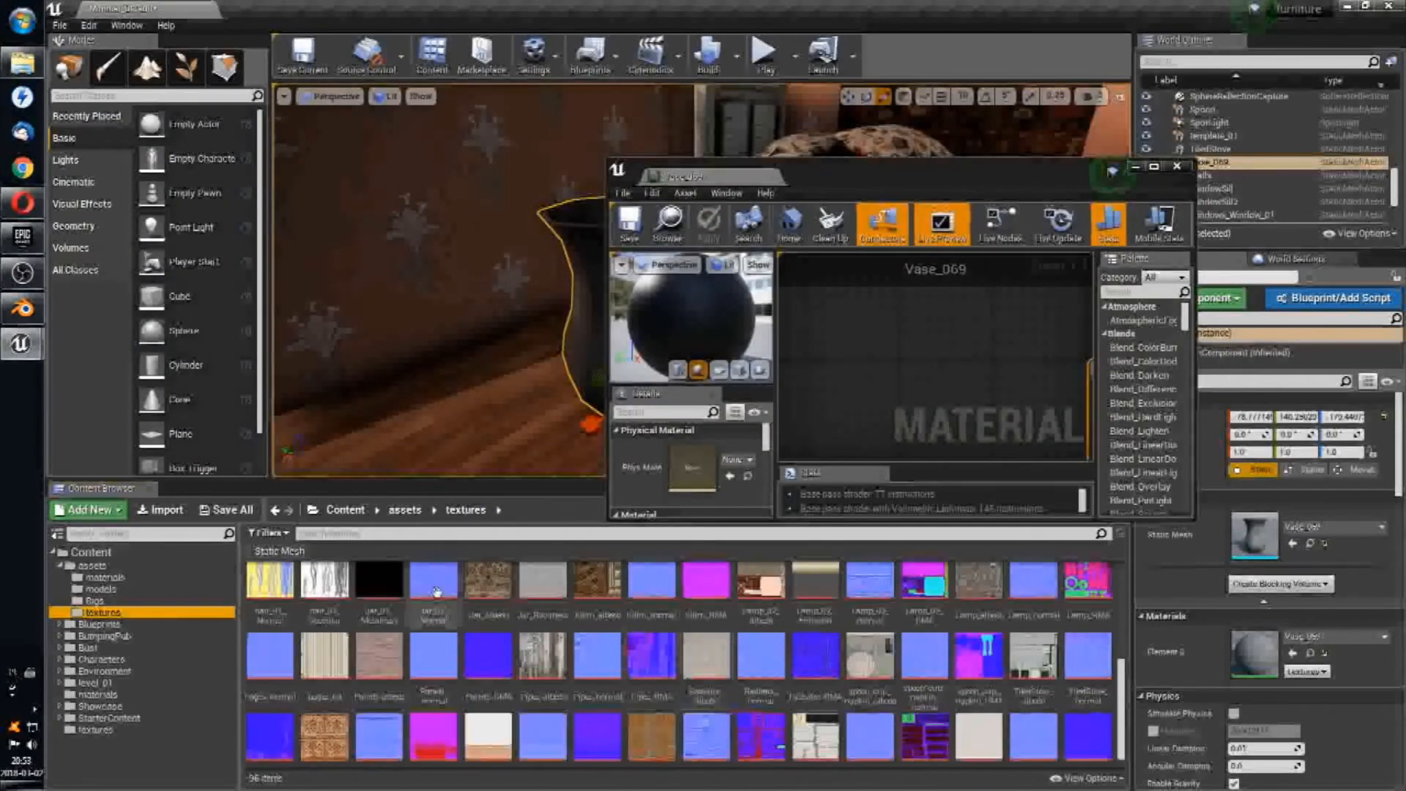
left_click(416, 533)
type("vase")
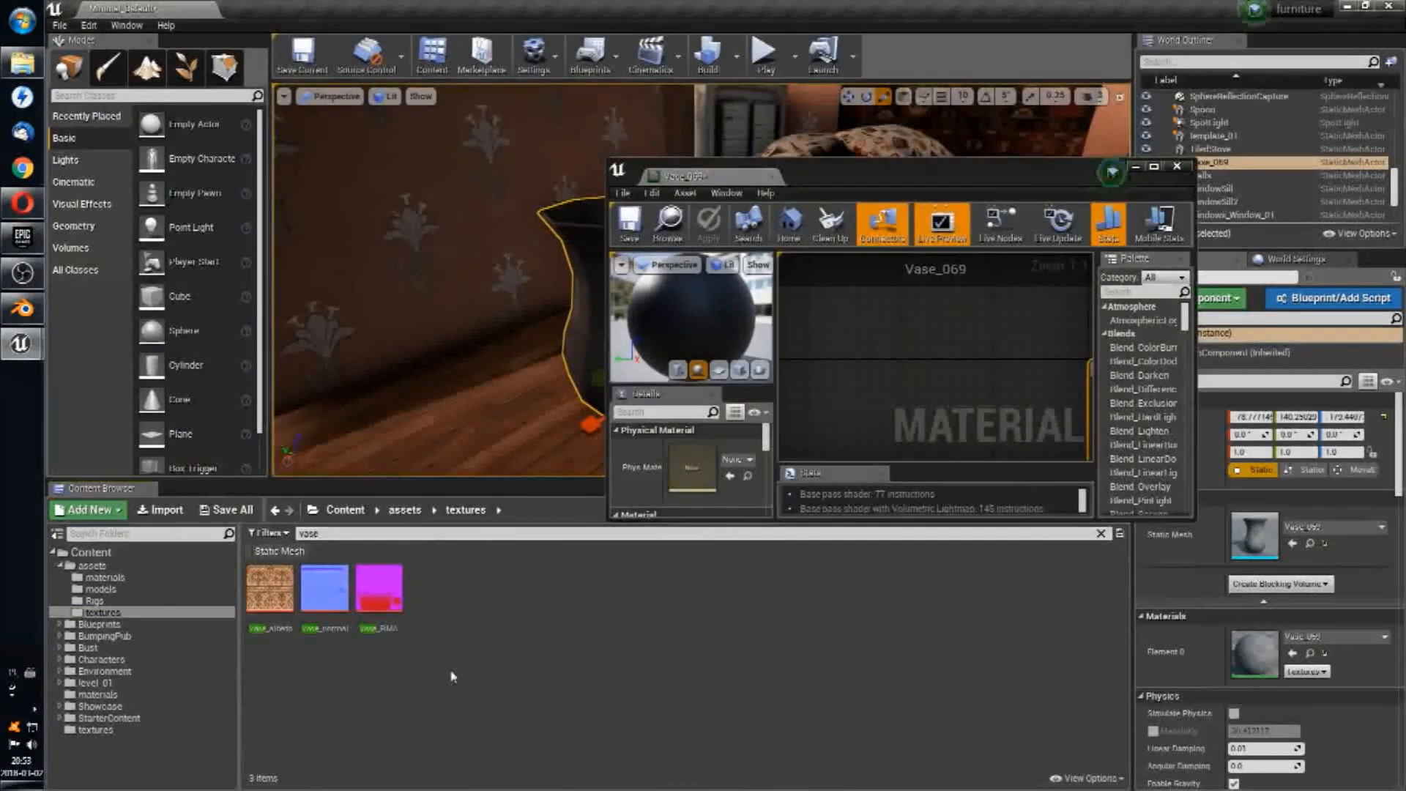
left_click(284, 595)
left_click(387, 609, "shift")
left_click_drag(387, 609, 912, 329)
left_click(1155, 168)
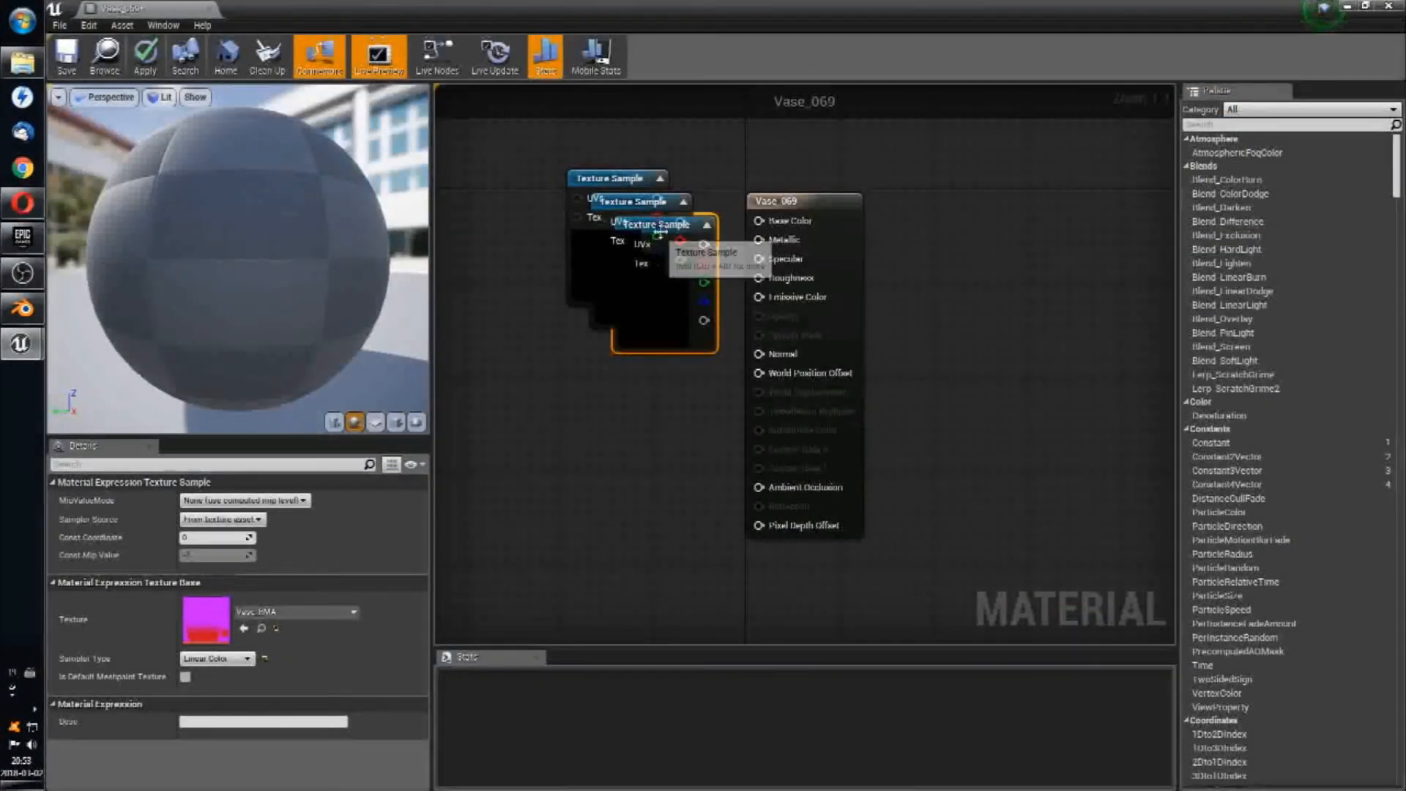
Step: Spread out the three texture samples and connect Vase_normal to Normal and Vase_albedo to Base Color
left_click_drag(657, 229, 521, 452)
left_click_drag(641, 218, 482, 300)
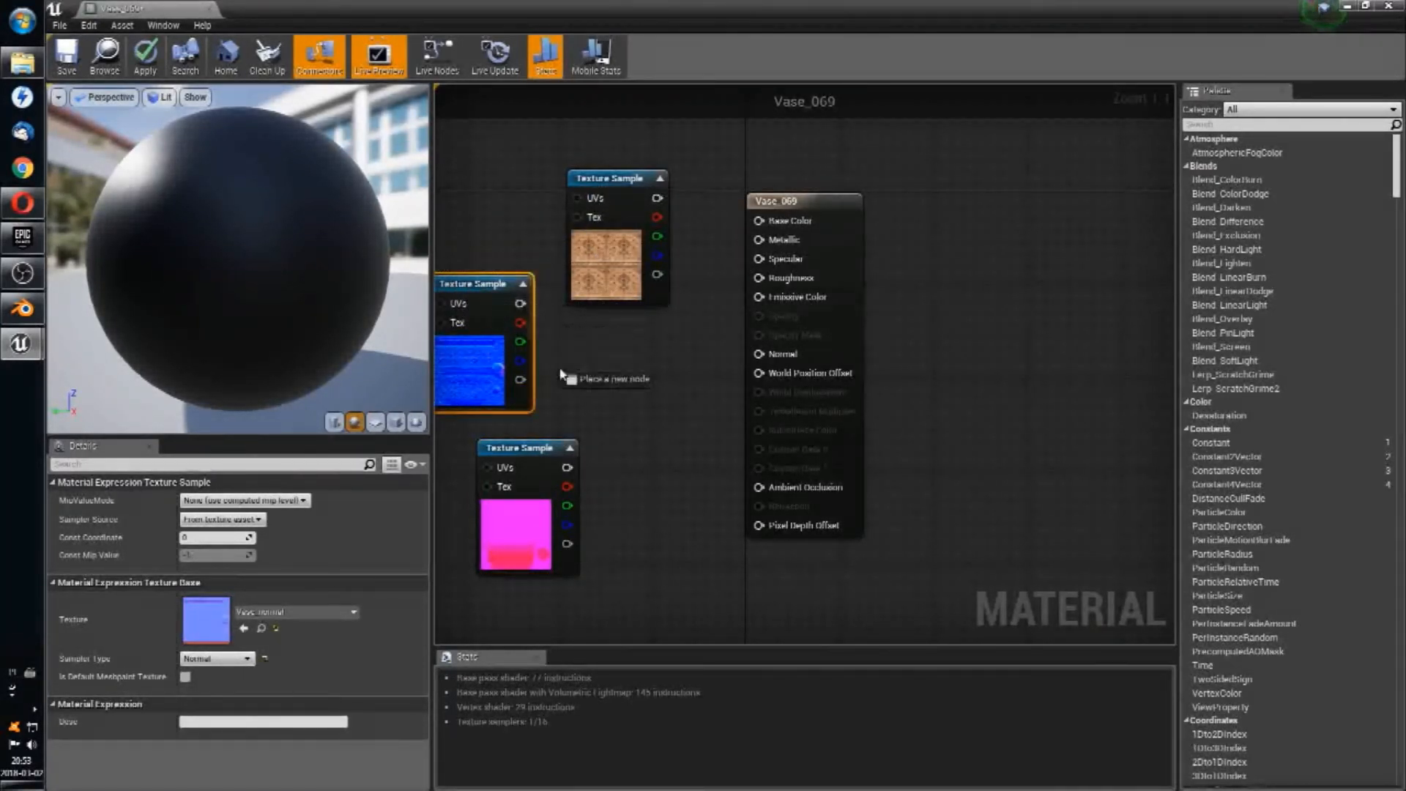
left_click_drag(561, 375, 759, 354)
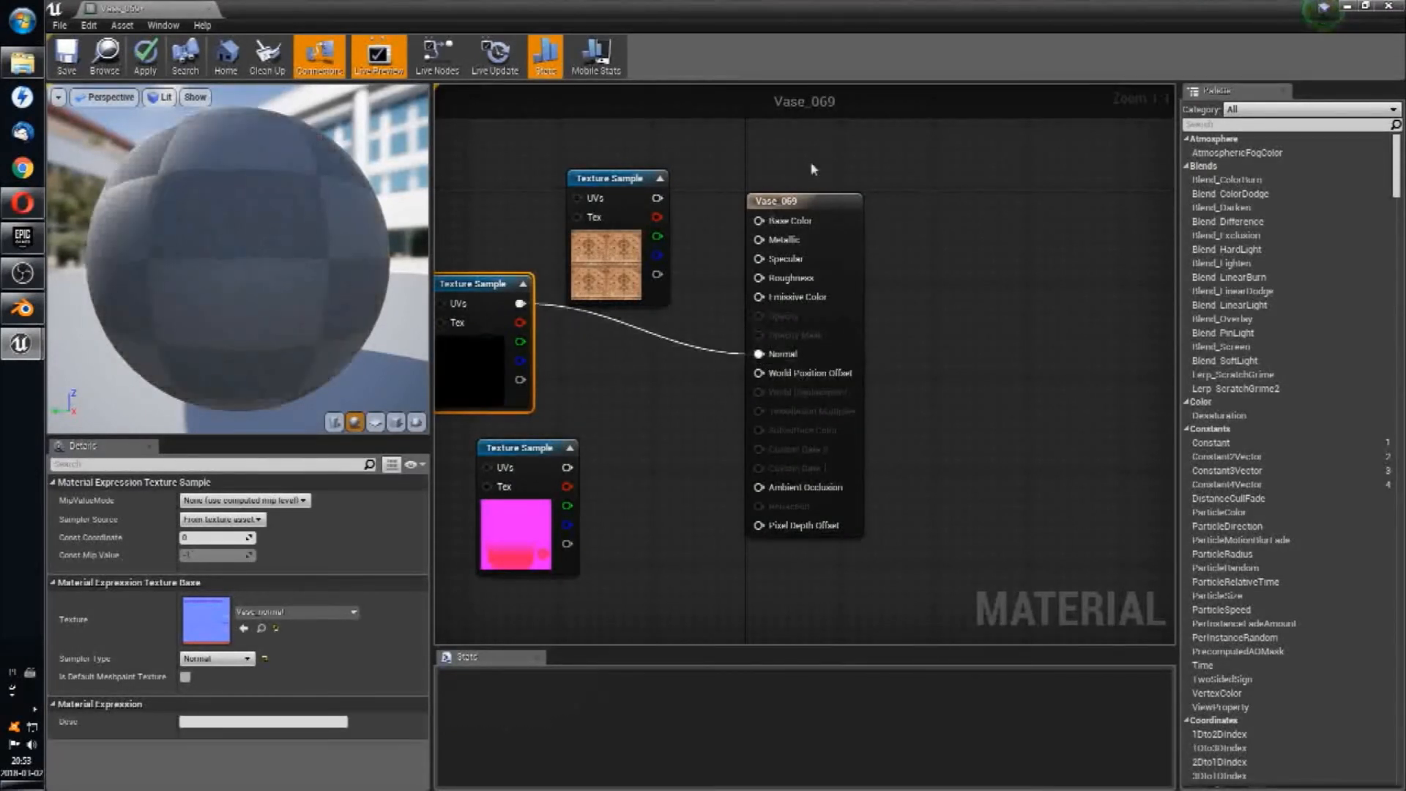
left_click_drag(642, 183, 758, 222)
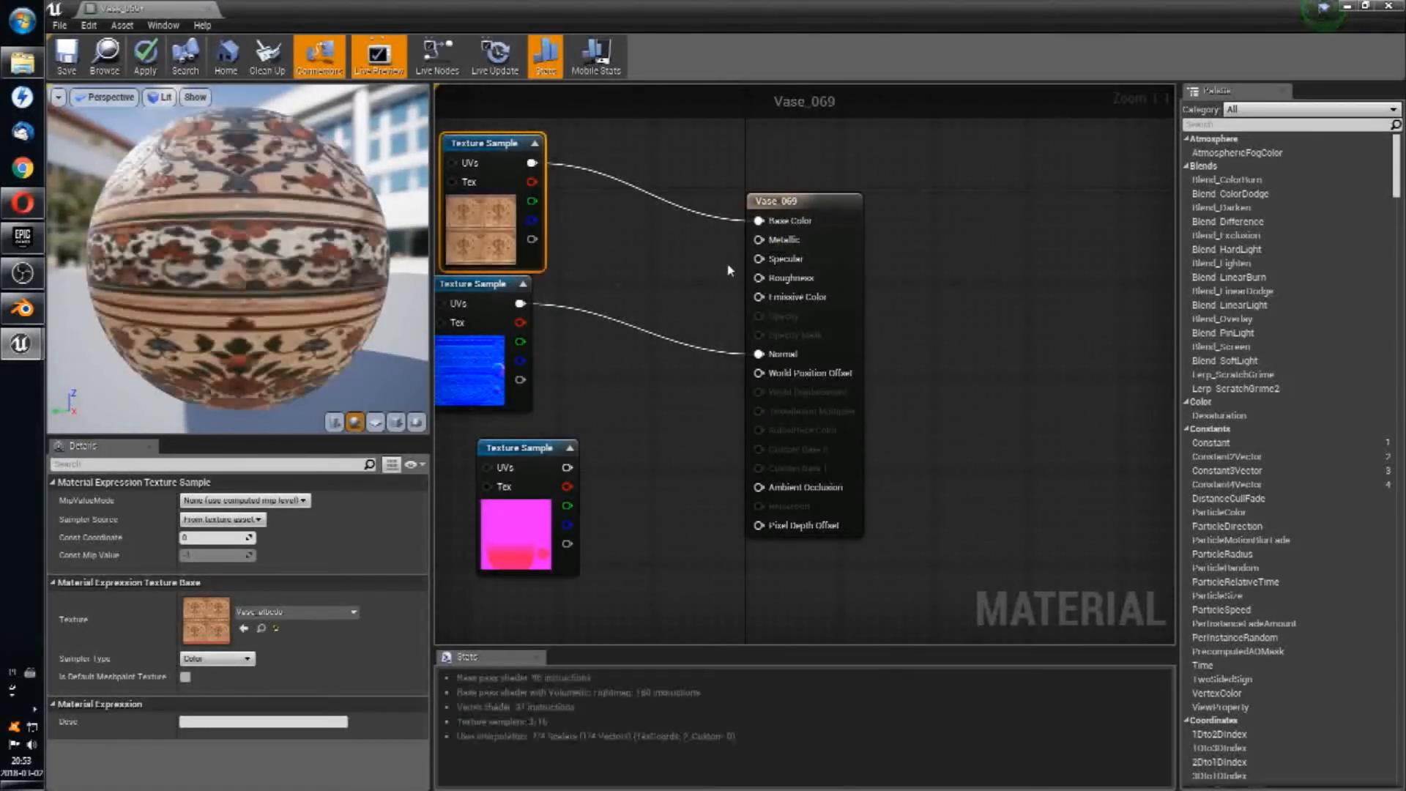
Step: Connect the Vase_RMA sample's red channel to Roughness, green to Metallic and blue to Ambient Occlusion
left_click_drag(534, 447, 602, 436)
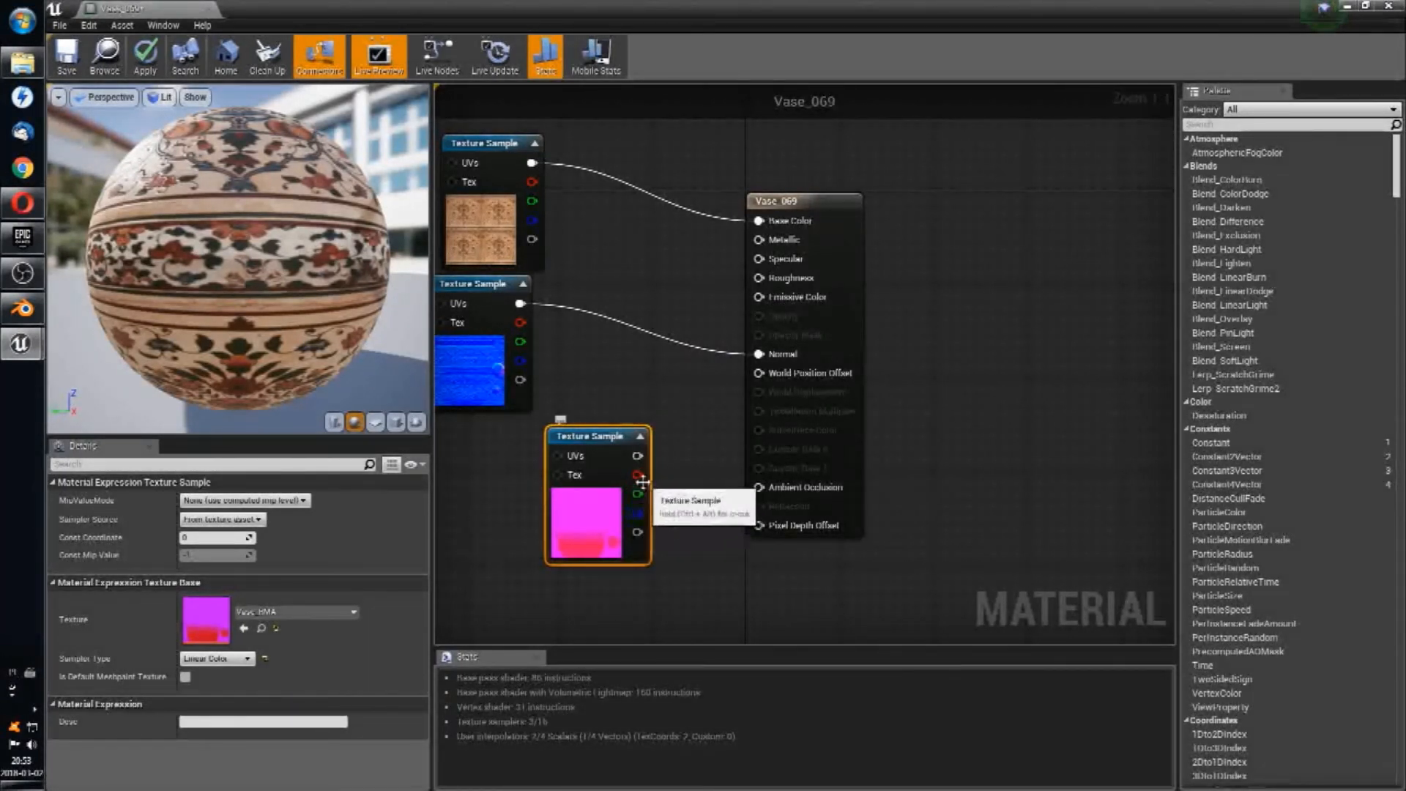
left_click_drag(634, 475, 759, 278)
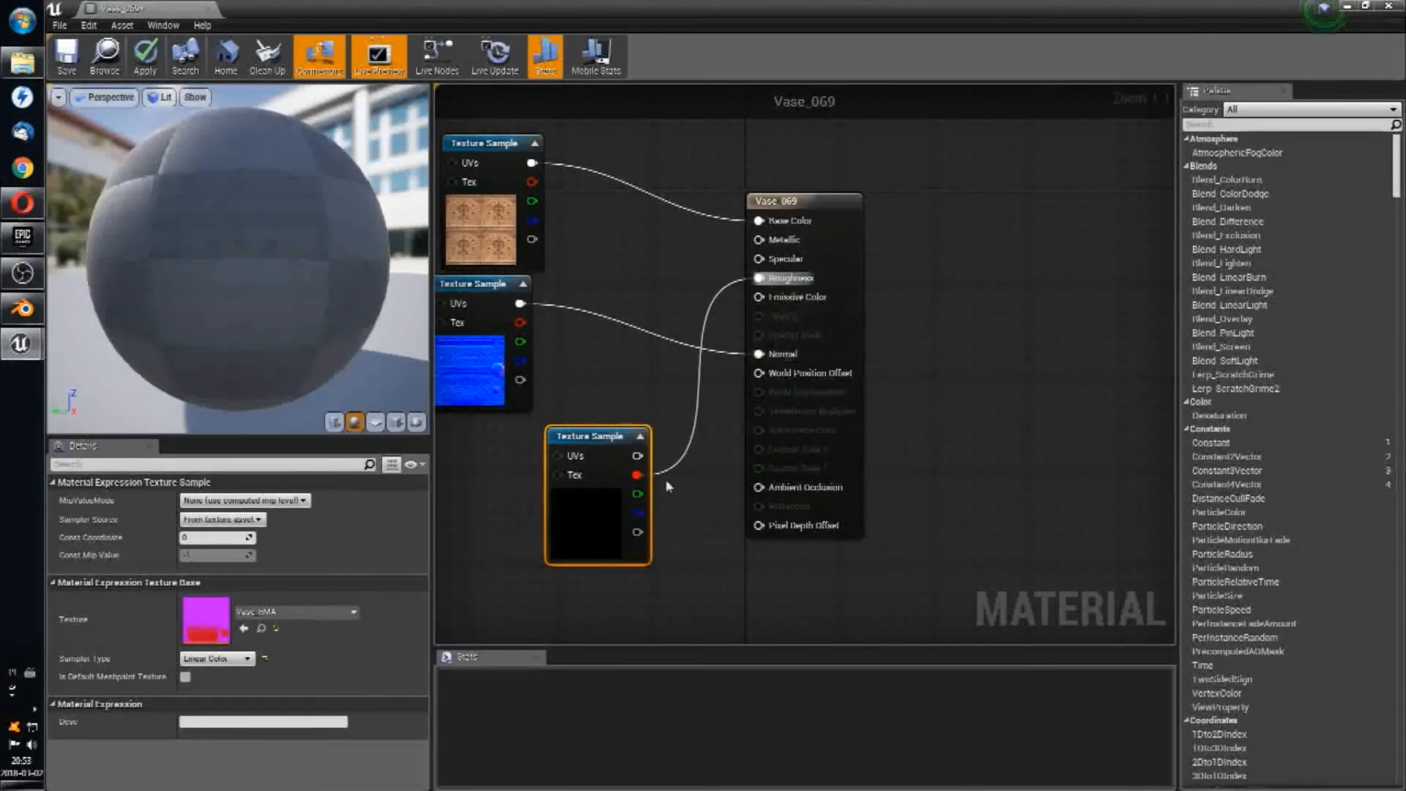
left_click_drag(637, 492, 758, 240)
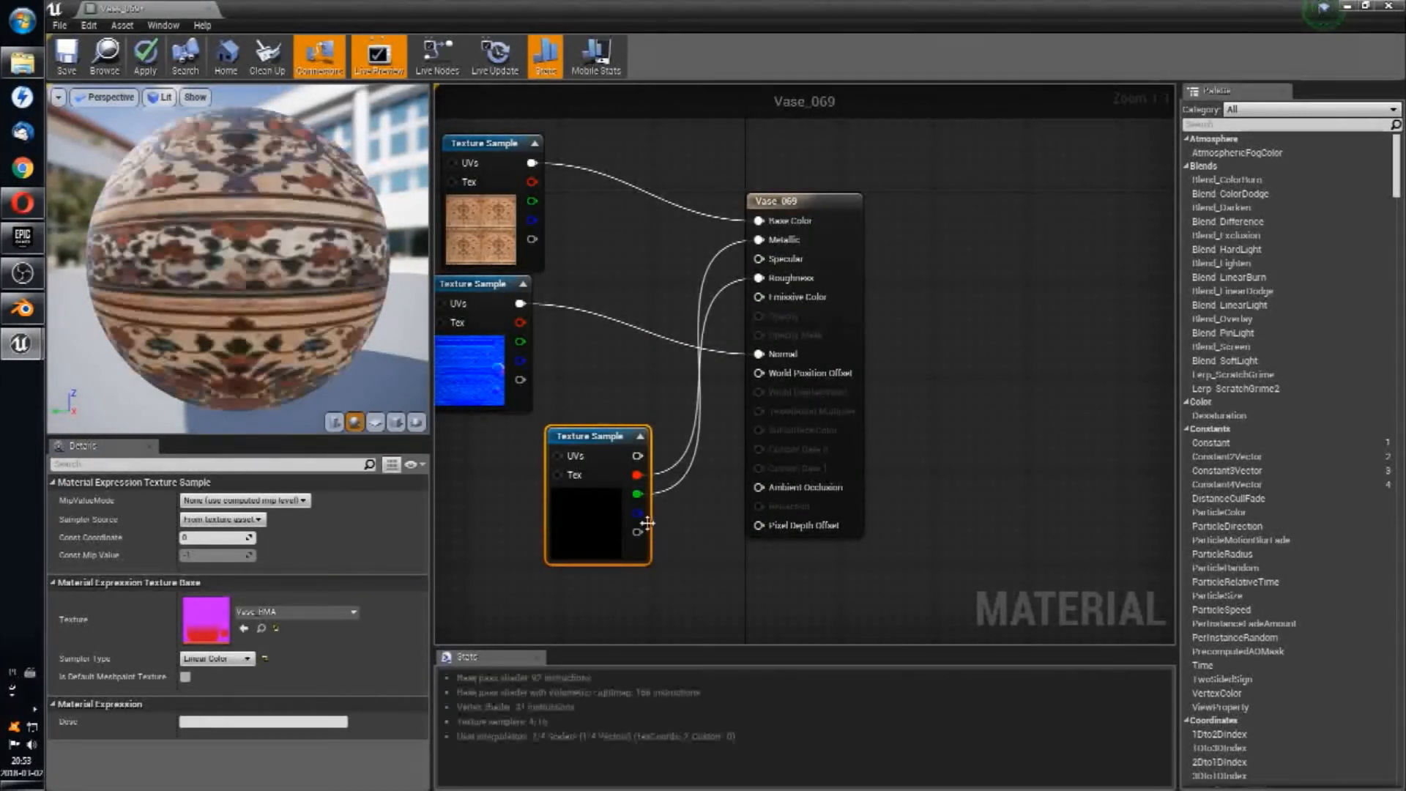
left_click_drag(637, 513, 759, 488)
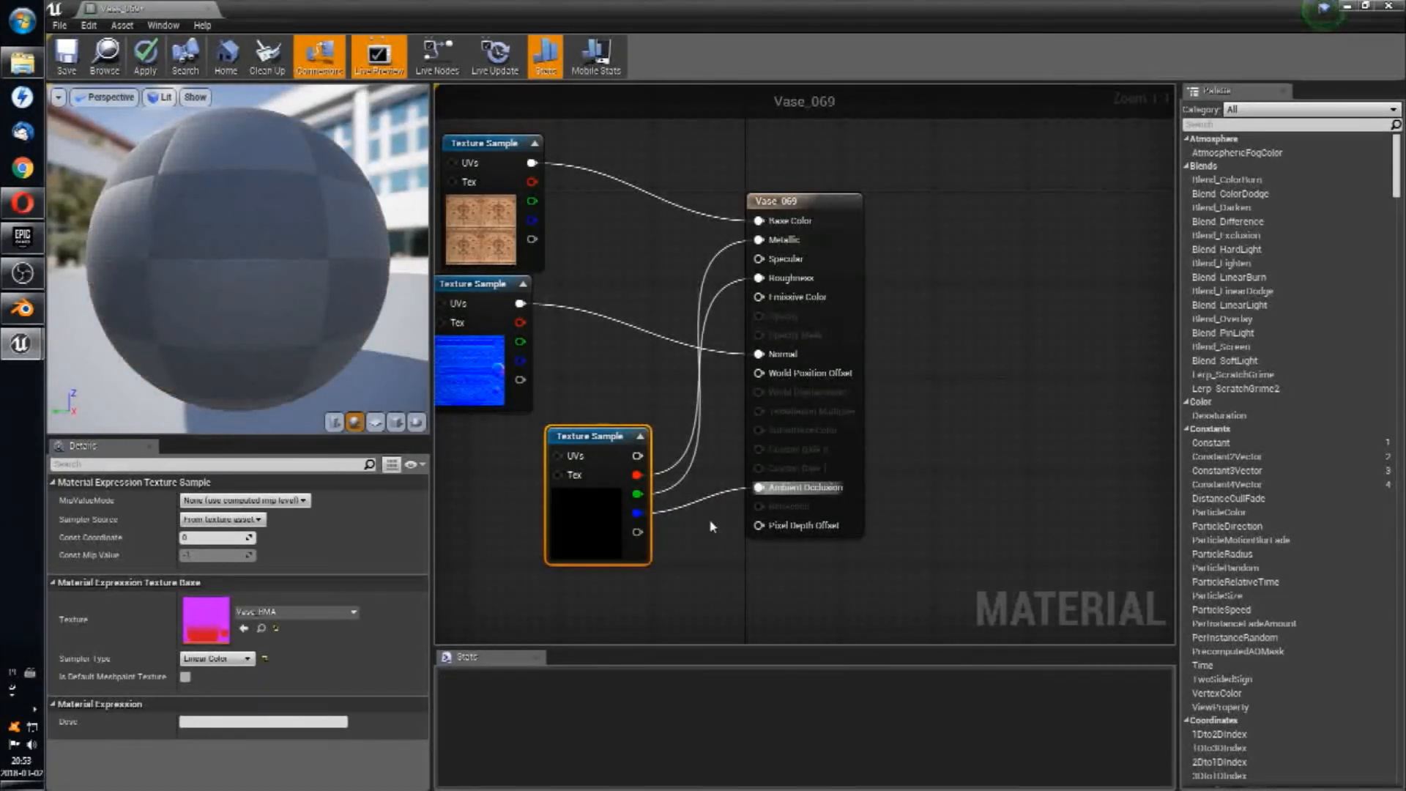
Step: Move the material output node farther from the texture samples and add a Constant node below the graph's wires
left_click_drag(788, 207, 1069, 208)
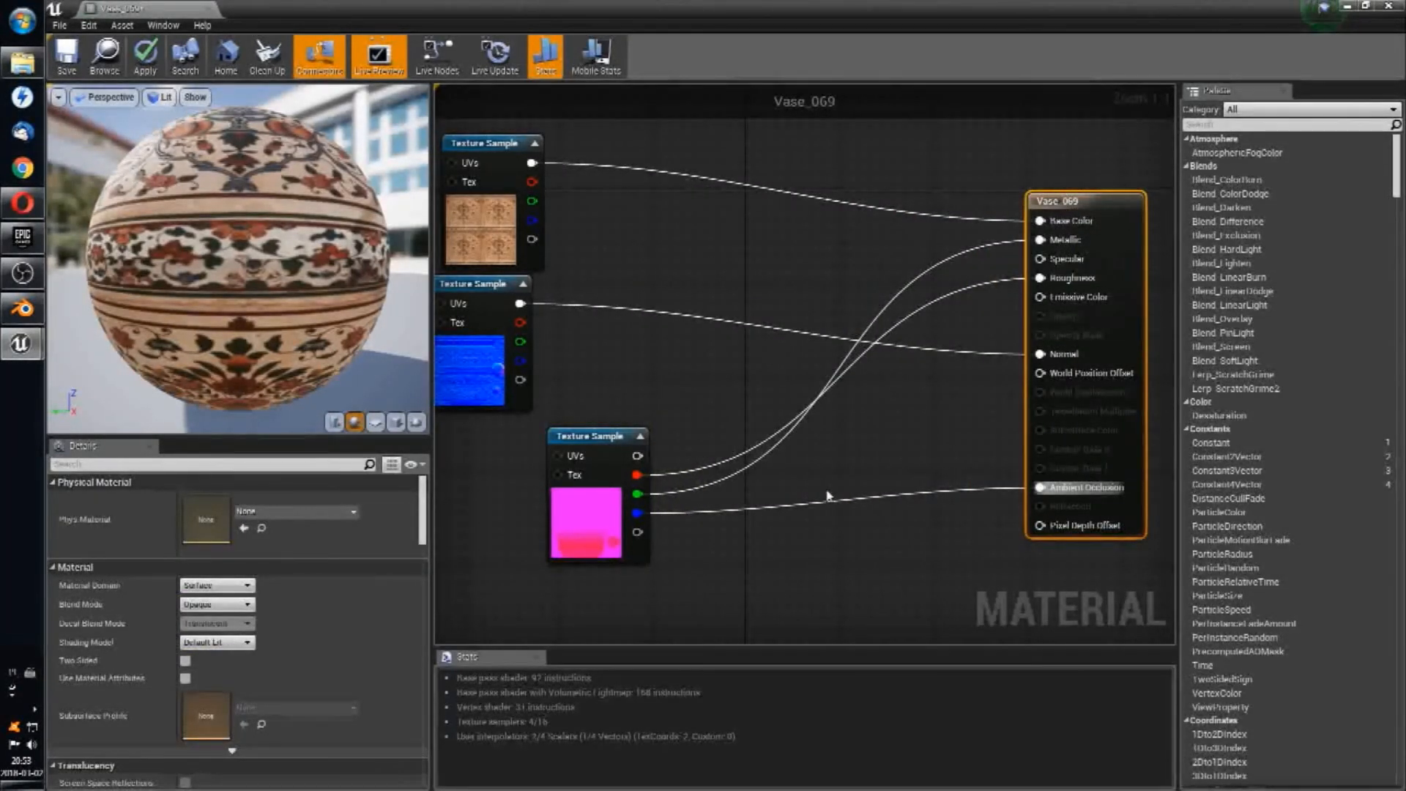
right_click(811, 586)
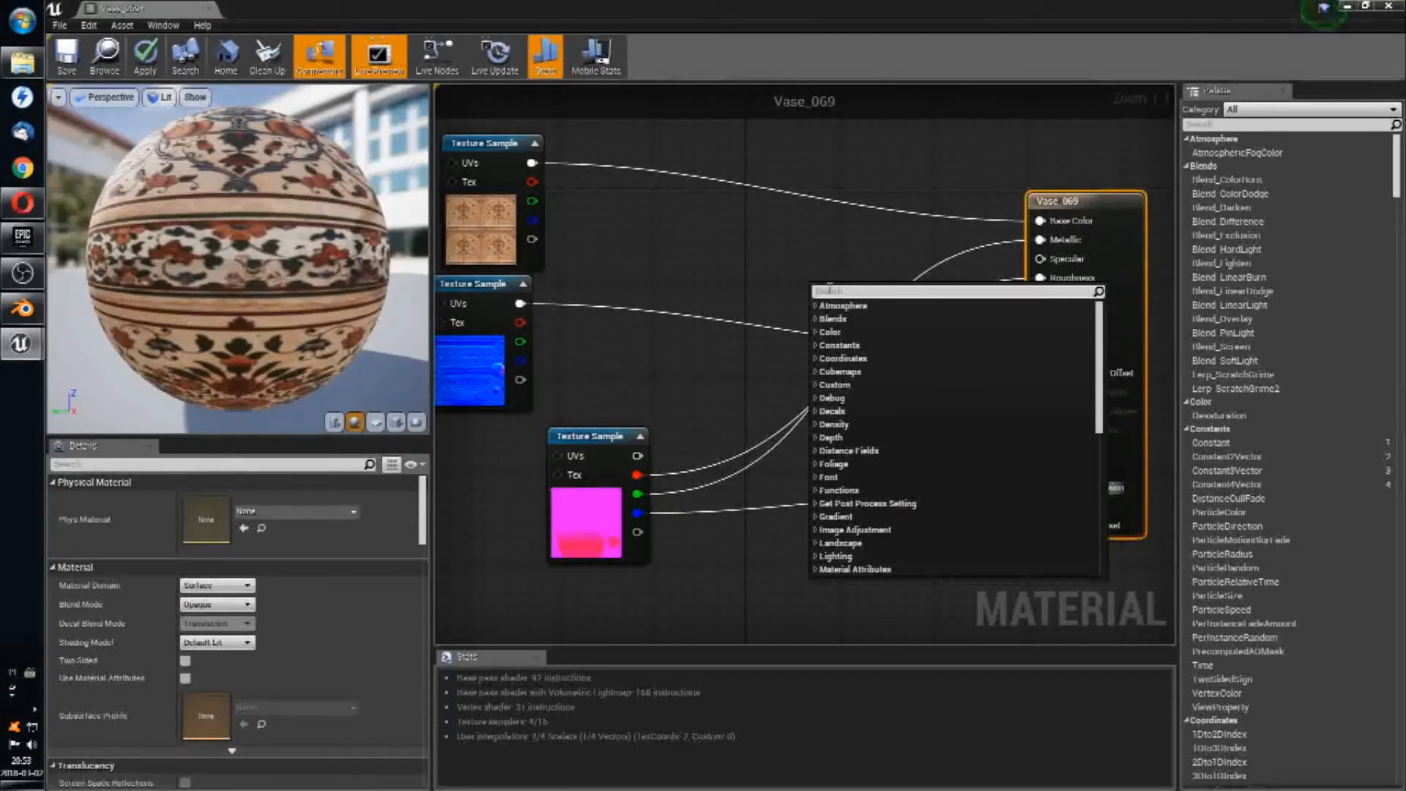
type("constant")
key("Return")
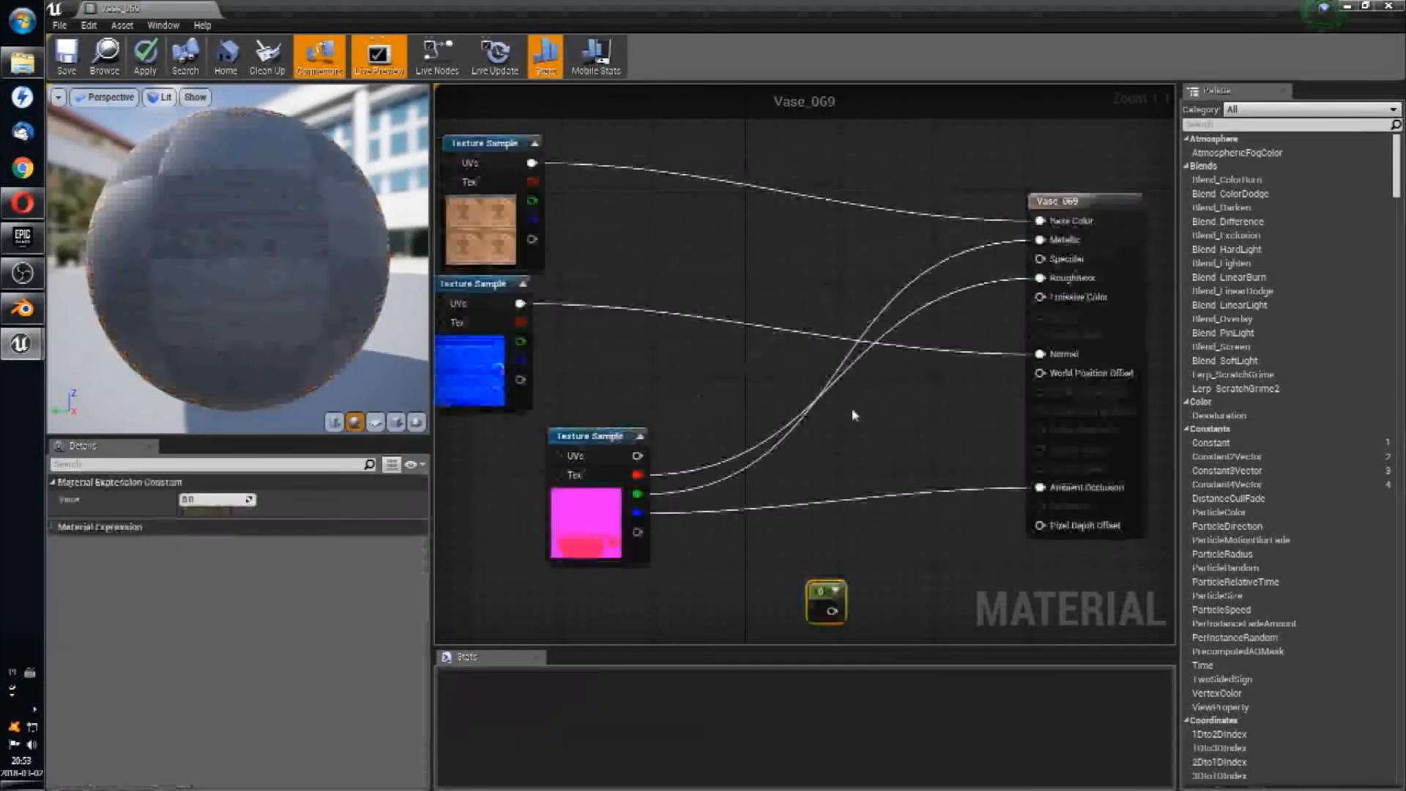
left_click_drag(824, 590, 750, 598)
Step: Insert a Multiply node between the RMA blue channel and Ambient Occlusion, with the Constant connected to its B input
right_click(858, 548)
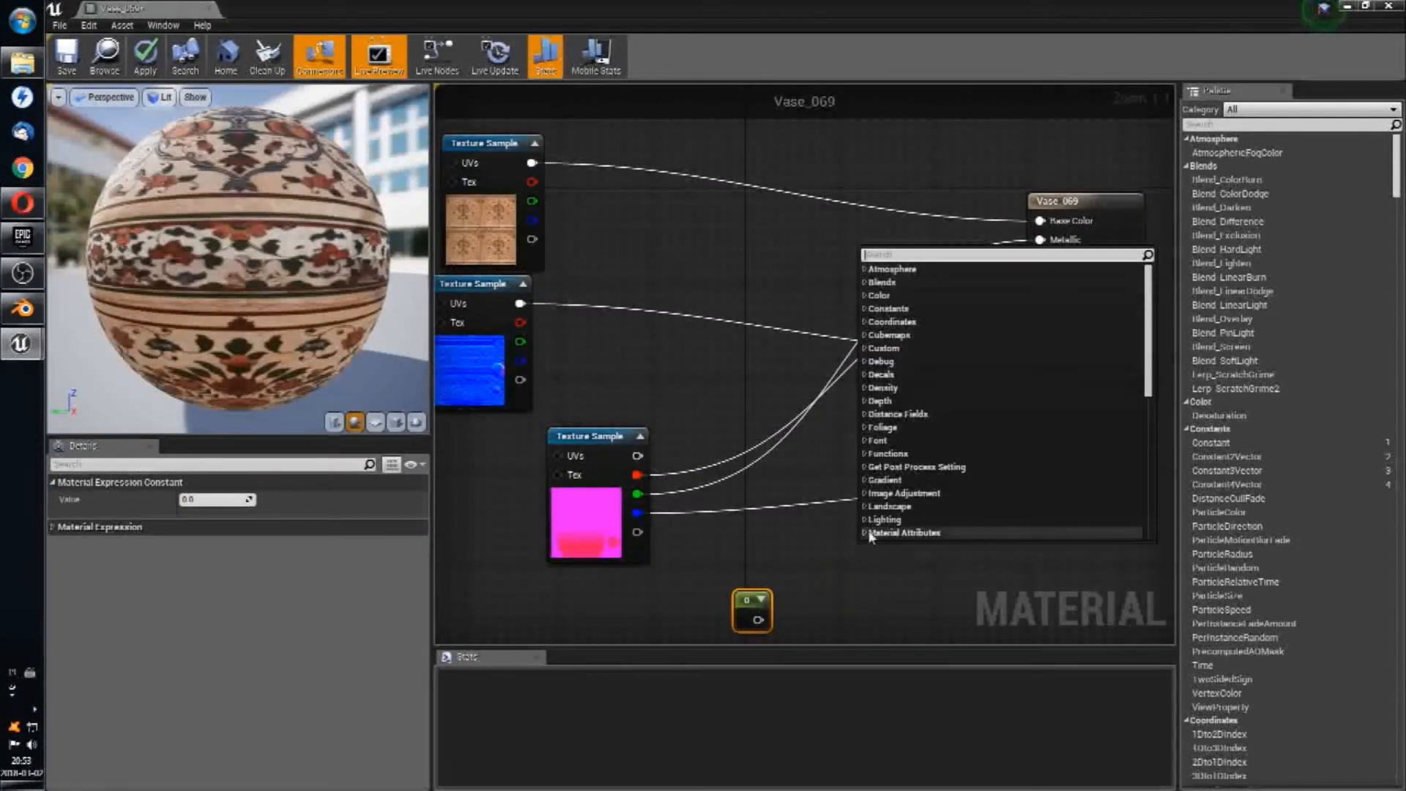
type("multi")
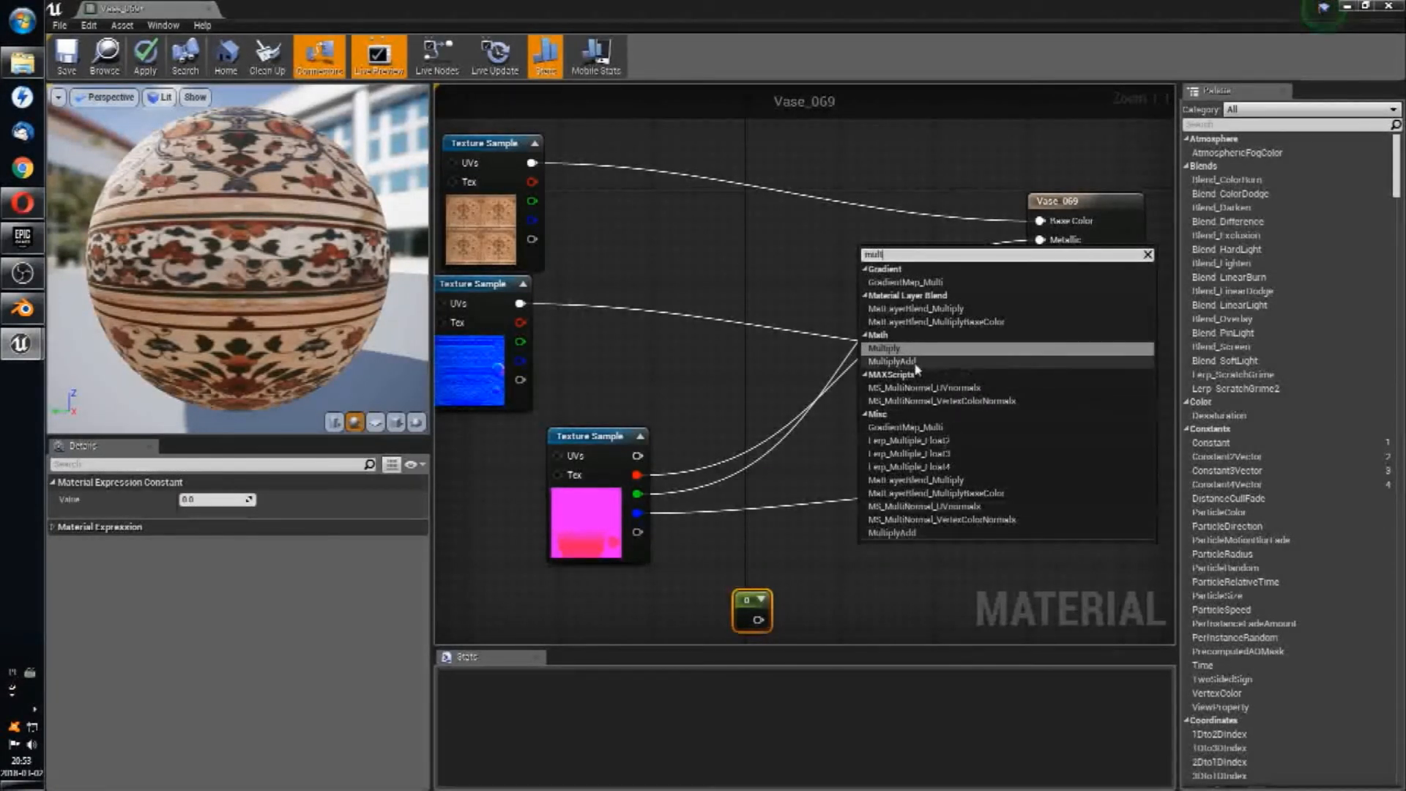
left_click(904, 358)
left_click_drag(892, 556, 864, 481)
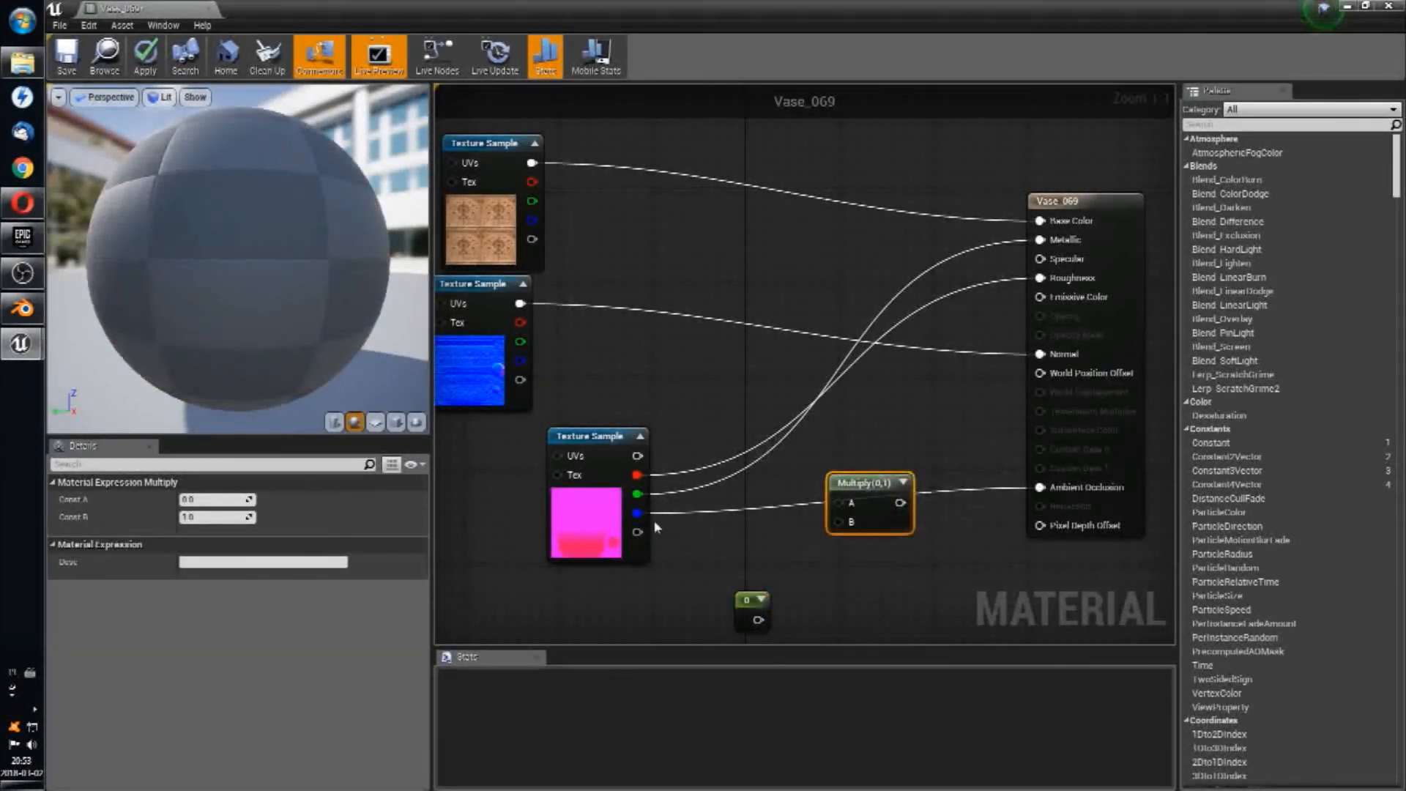
left_click_drag(638, 513, 832, 507)
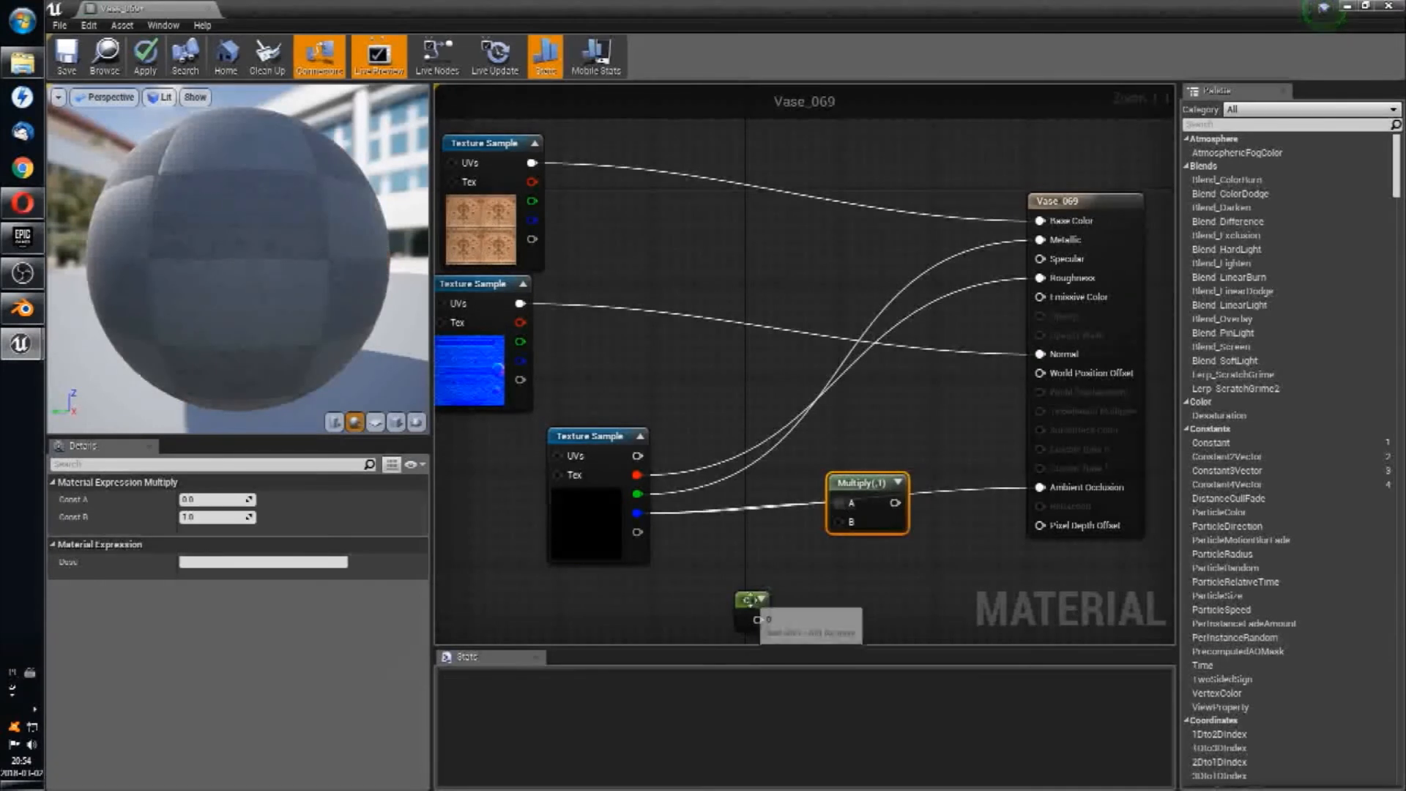
left_click_drag(748, 600, 841, 529)
left_click(726, 540)
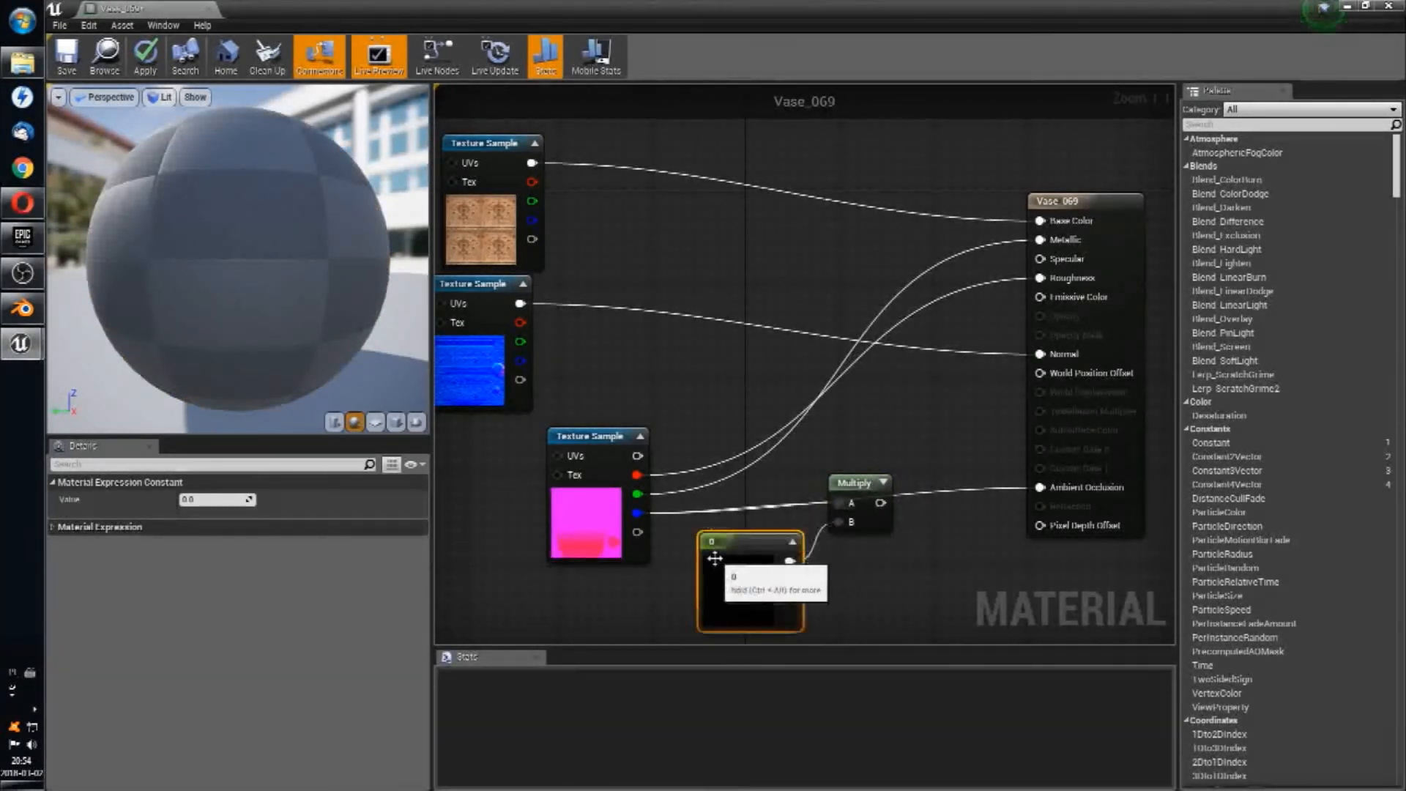
left_click_drag(881, 504, 1038, 490)
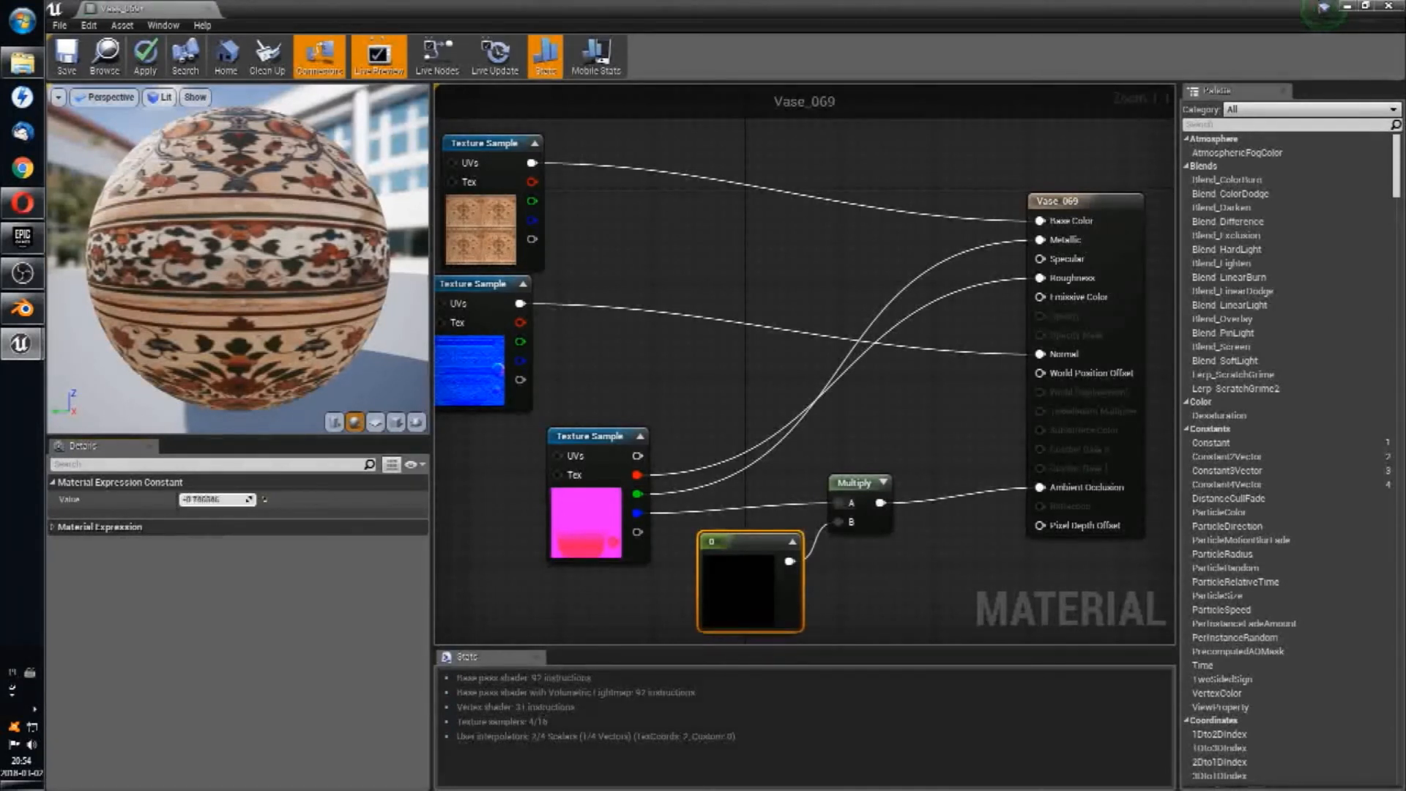
Step: Set the Constant's value to about 1.98, then apply and save the Vase_069 material
left_click_drag(216, 499, 252, 499)
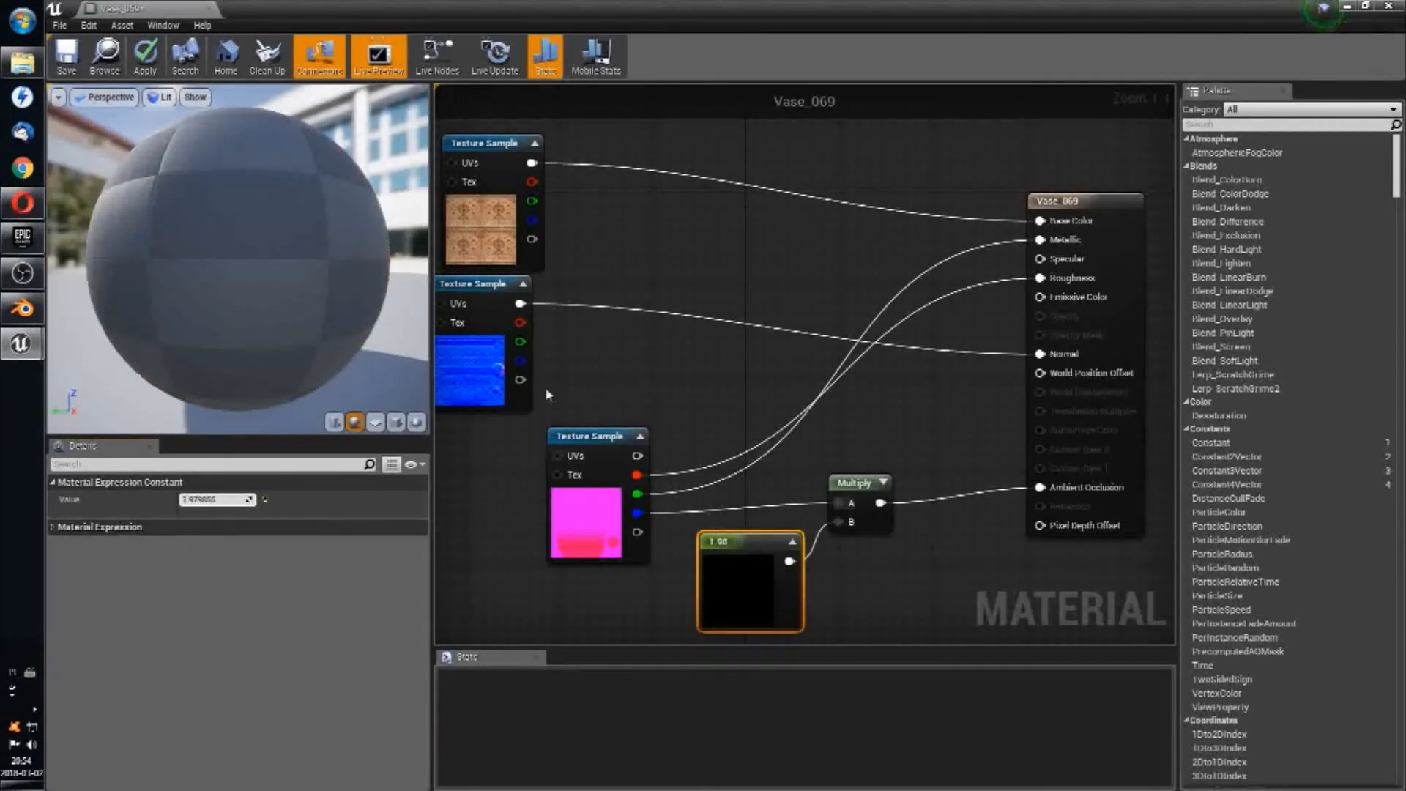
left_click(141, 67)
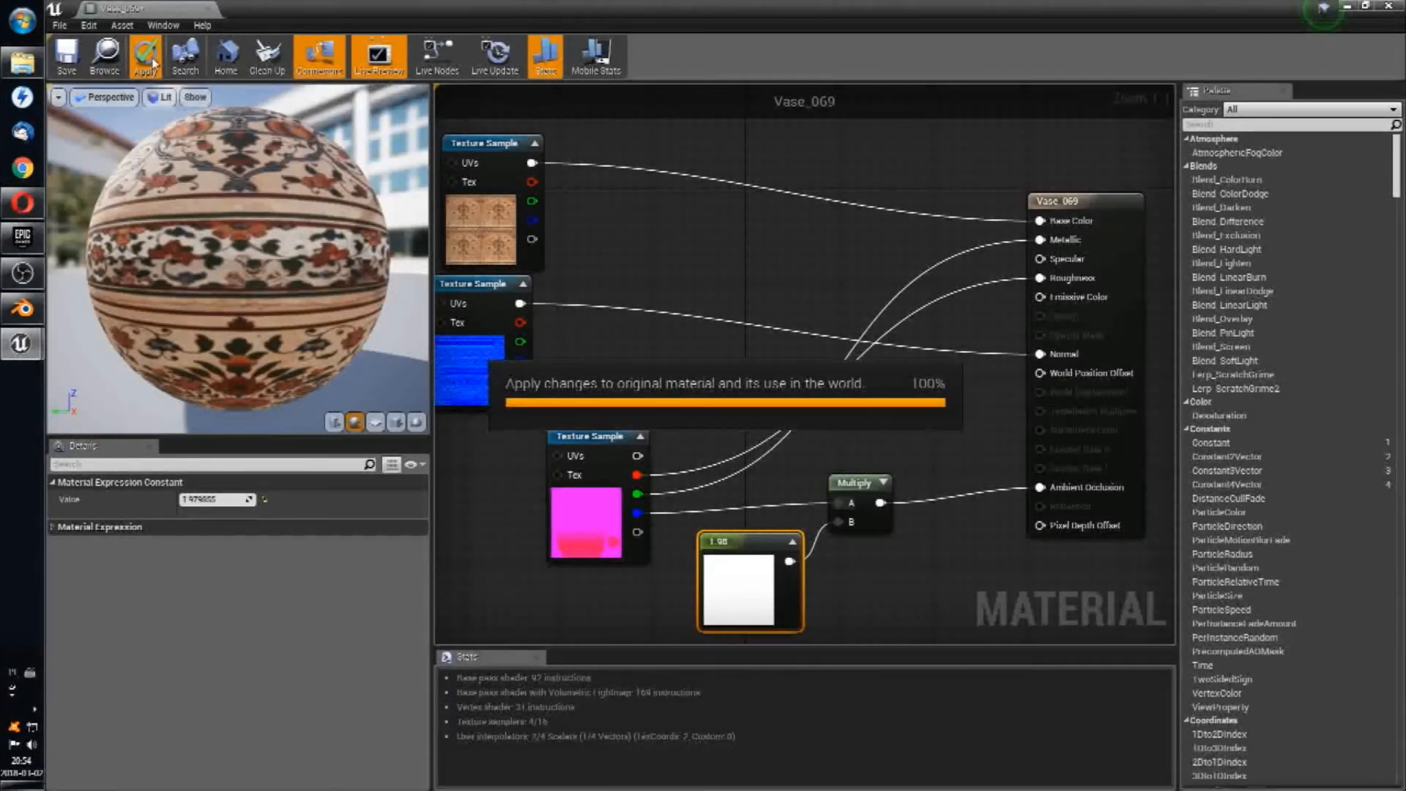
left_click(66, 55)
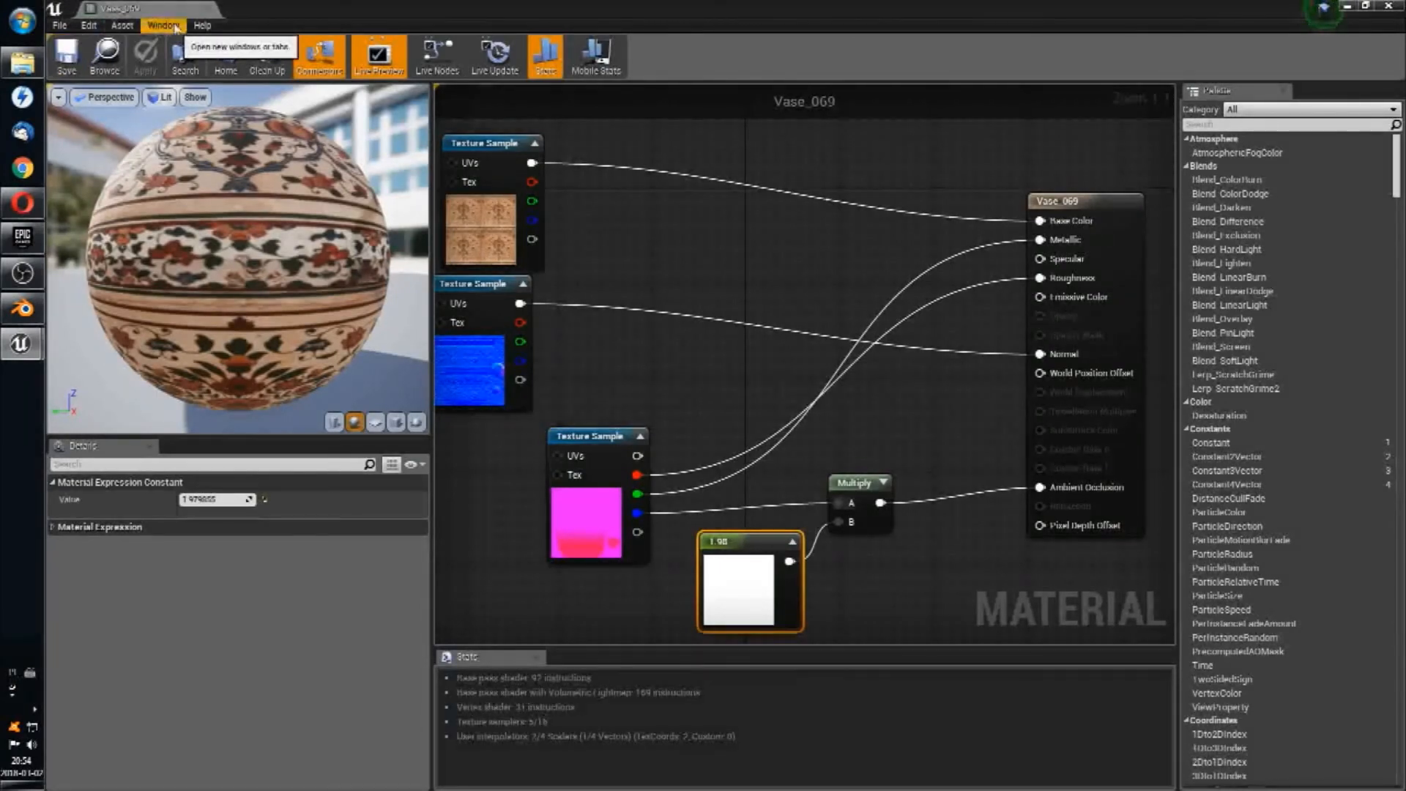
Step: Put the material editor window away and move the vase across the green room's floor toward the tiled stove
left_click_drag(166, 11, 776, 336)
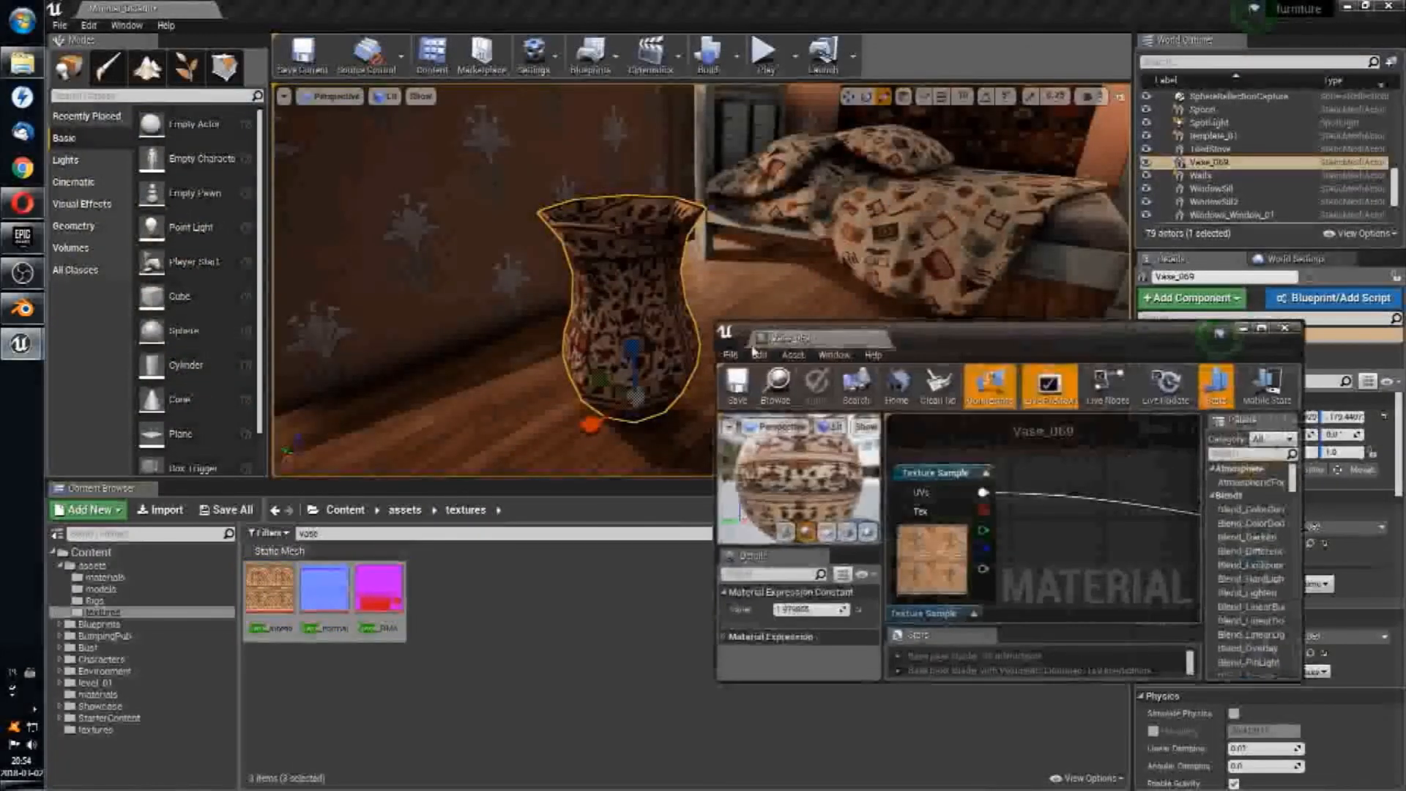
left_click(881, 339)
right_click_drag(787, 353, 834, 371)
right_click_drag(657, 320, 560, 322)
left_click_drag(956, 371, 461, 364)
right_click_drag(462, 363, 432, 402)
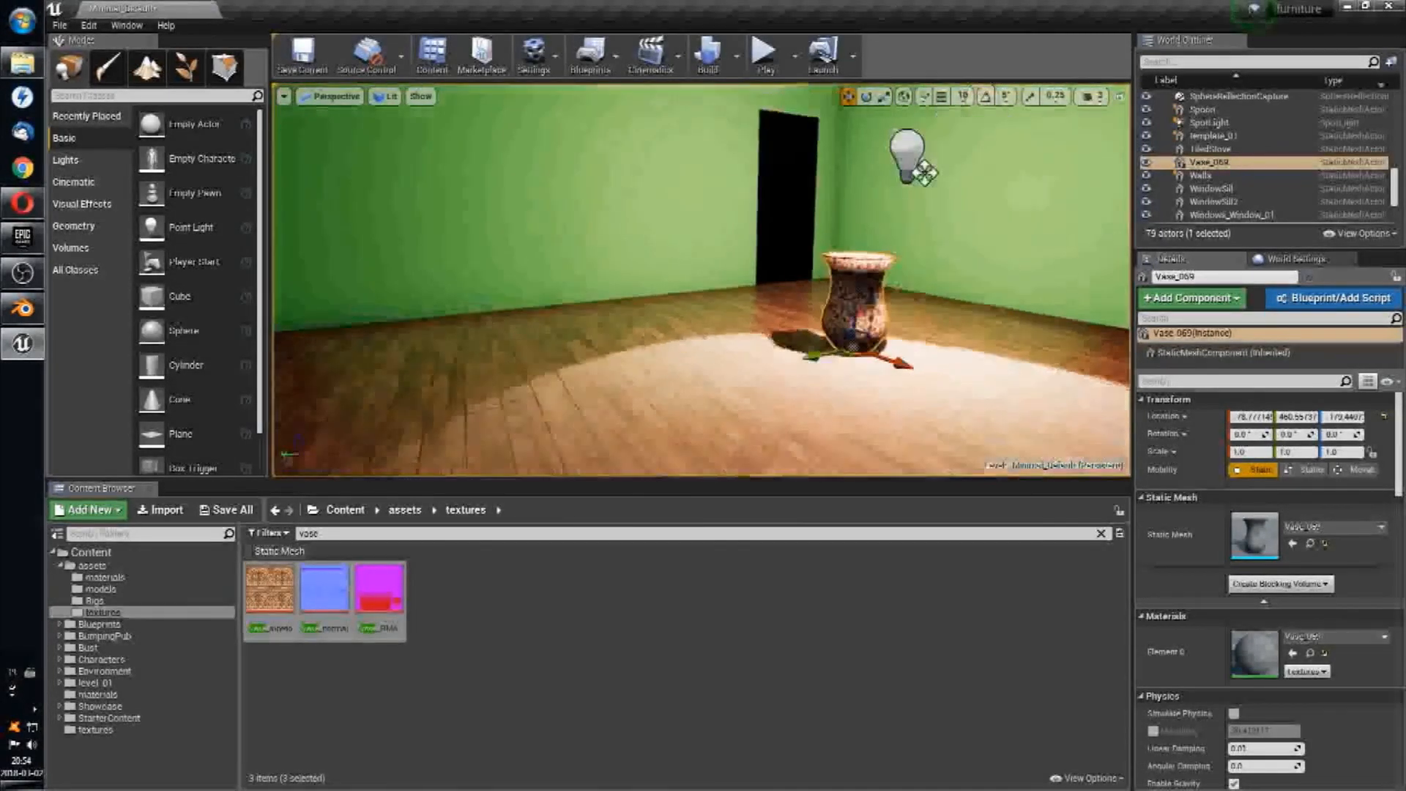
right_click_drag(754, 372, 701, 386)
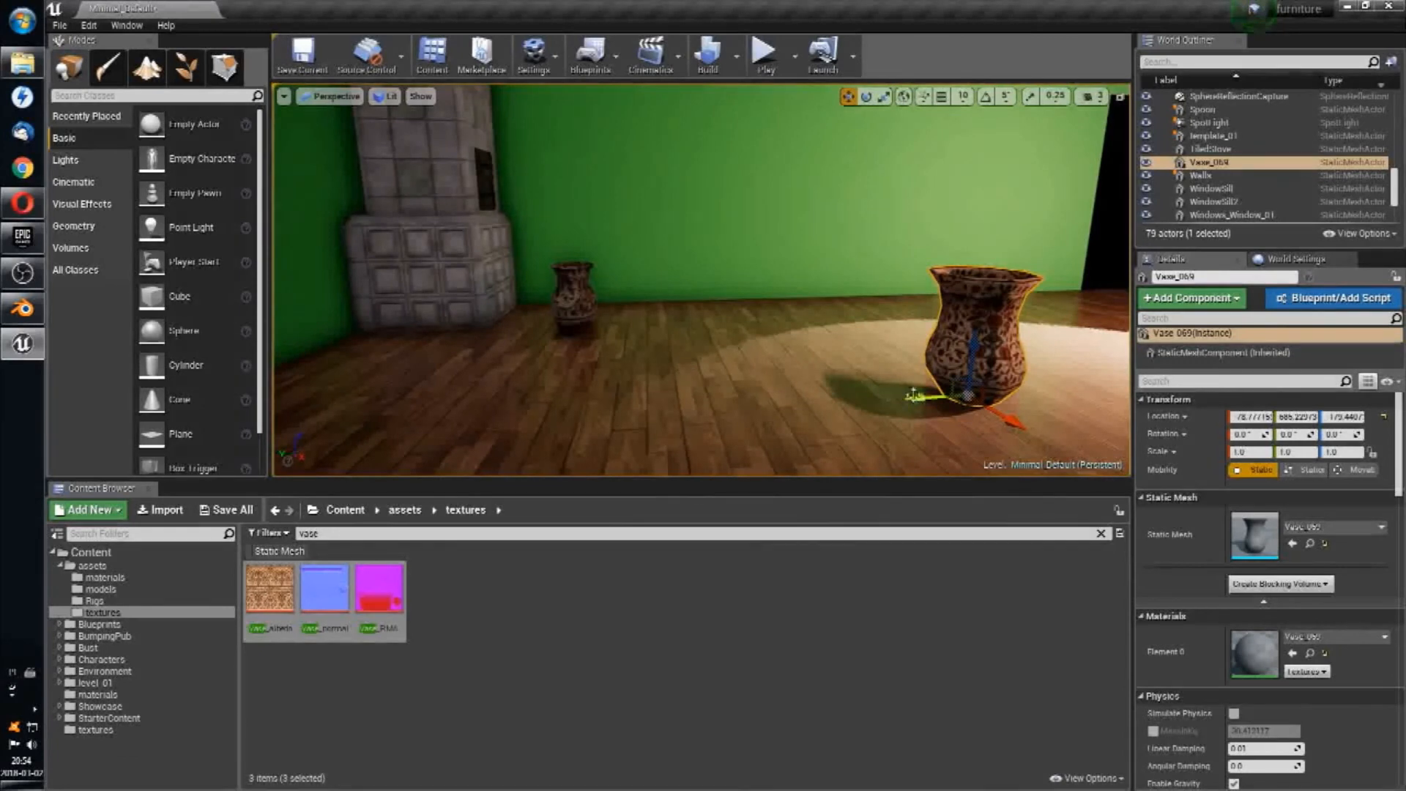
left_click_drag(913, 396, 571, 414)
Step: Move jar_01 away from the tiled stove and place the Vase_069 vase in its spot
left_click(558, 315)
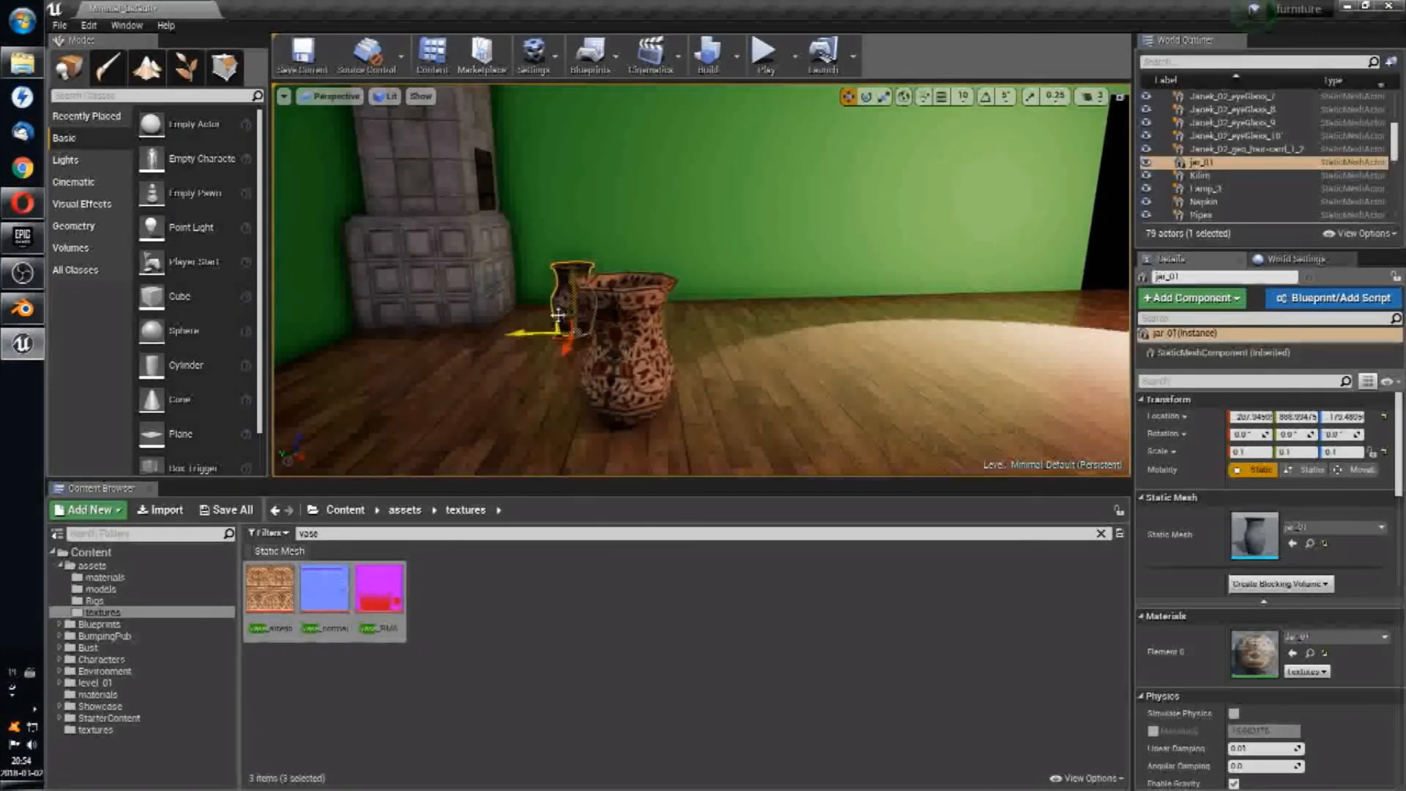
left_click_drag(514, 336, 282, 346)
left_click(622, 392)
left_click_drag(627, 432, 617, 333)
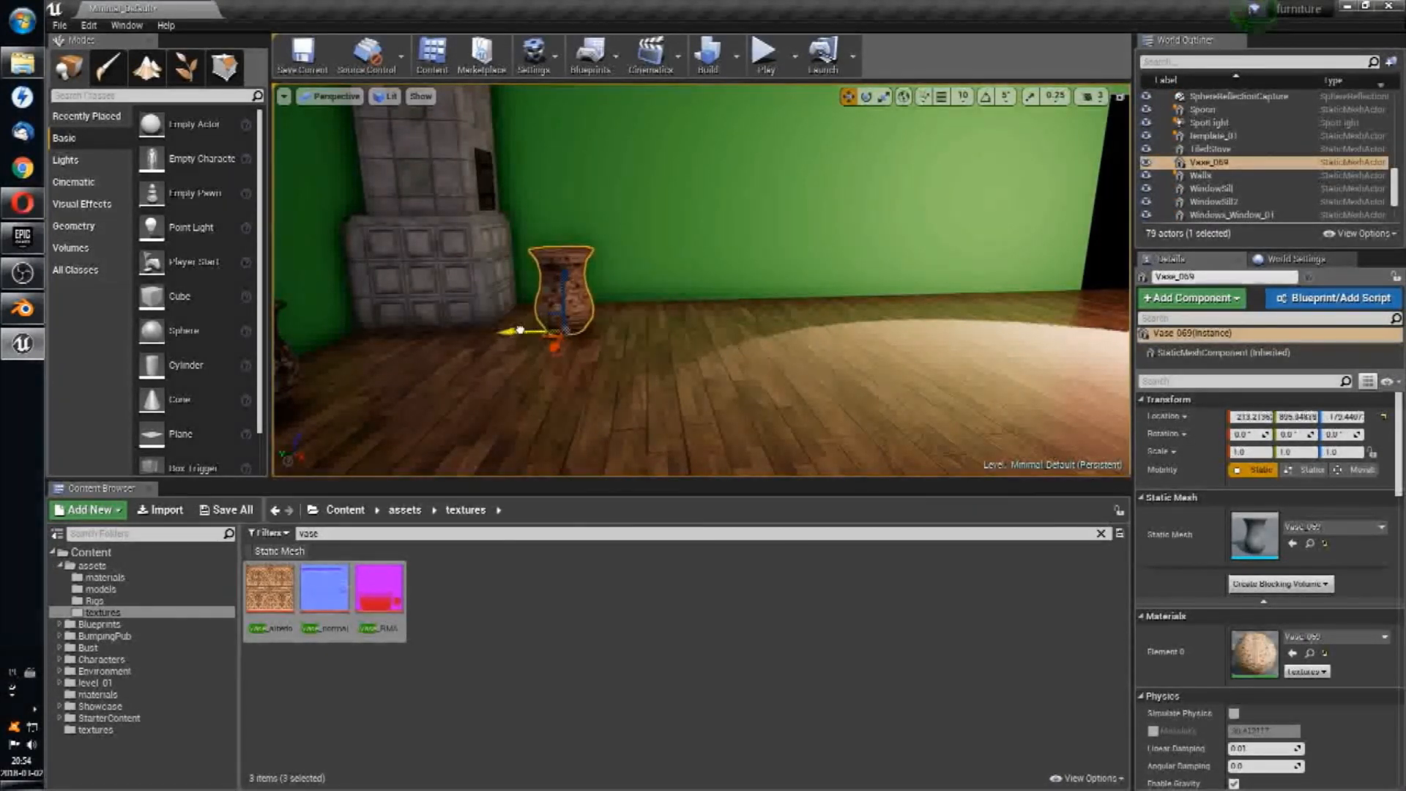
Step: Move the green room's point light toward the stove and lower it close to the floor beside the vase
right_click_drag(519, 330, 882, 276)
left_click(889, 270)
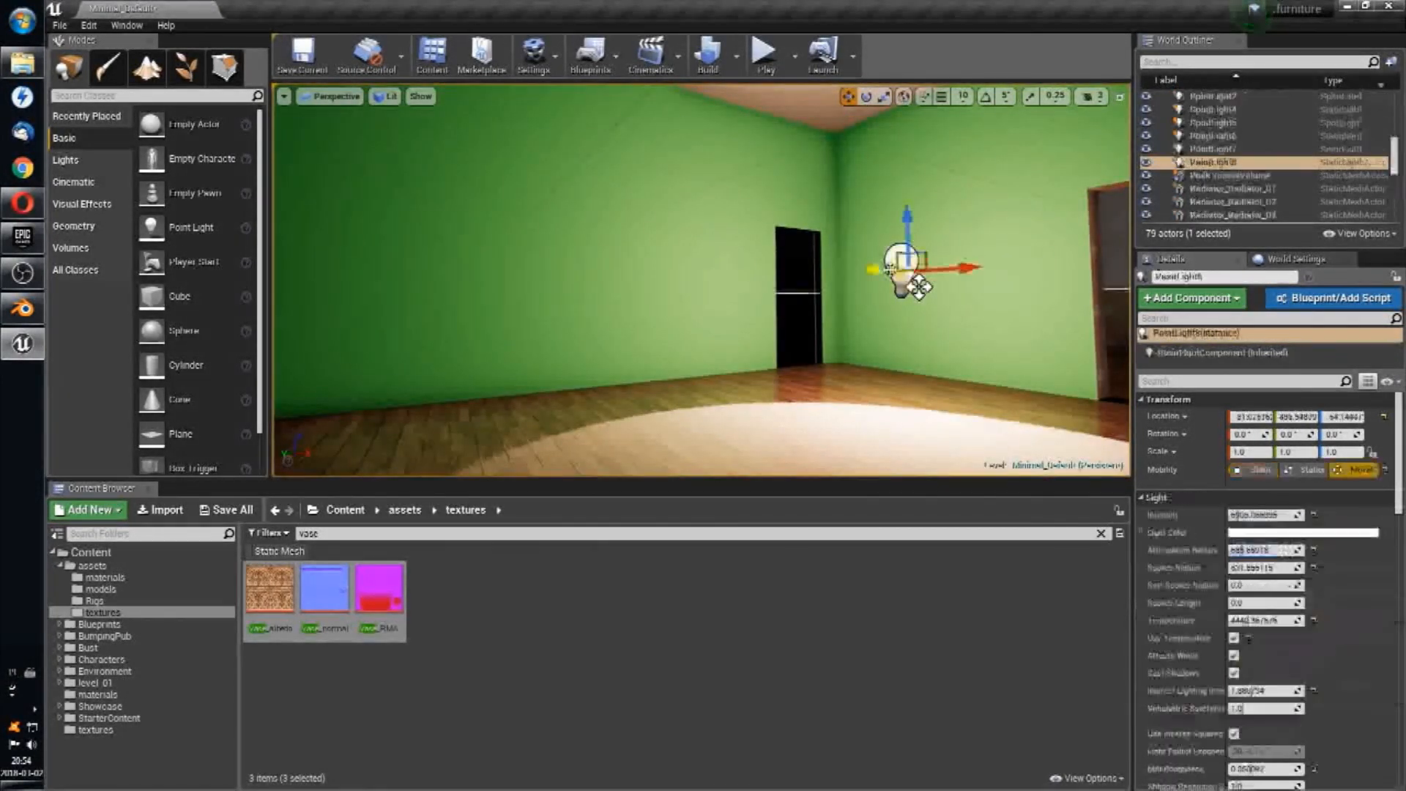
left_click_drag(917, 285, 444, 287)
right_click_drag(455, 317, 322, 325)
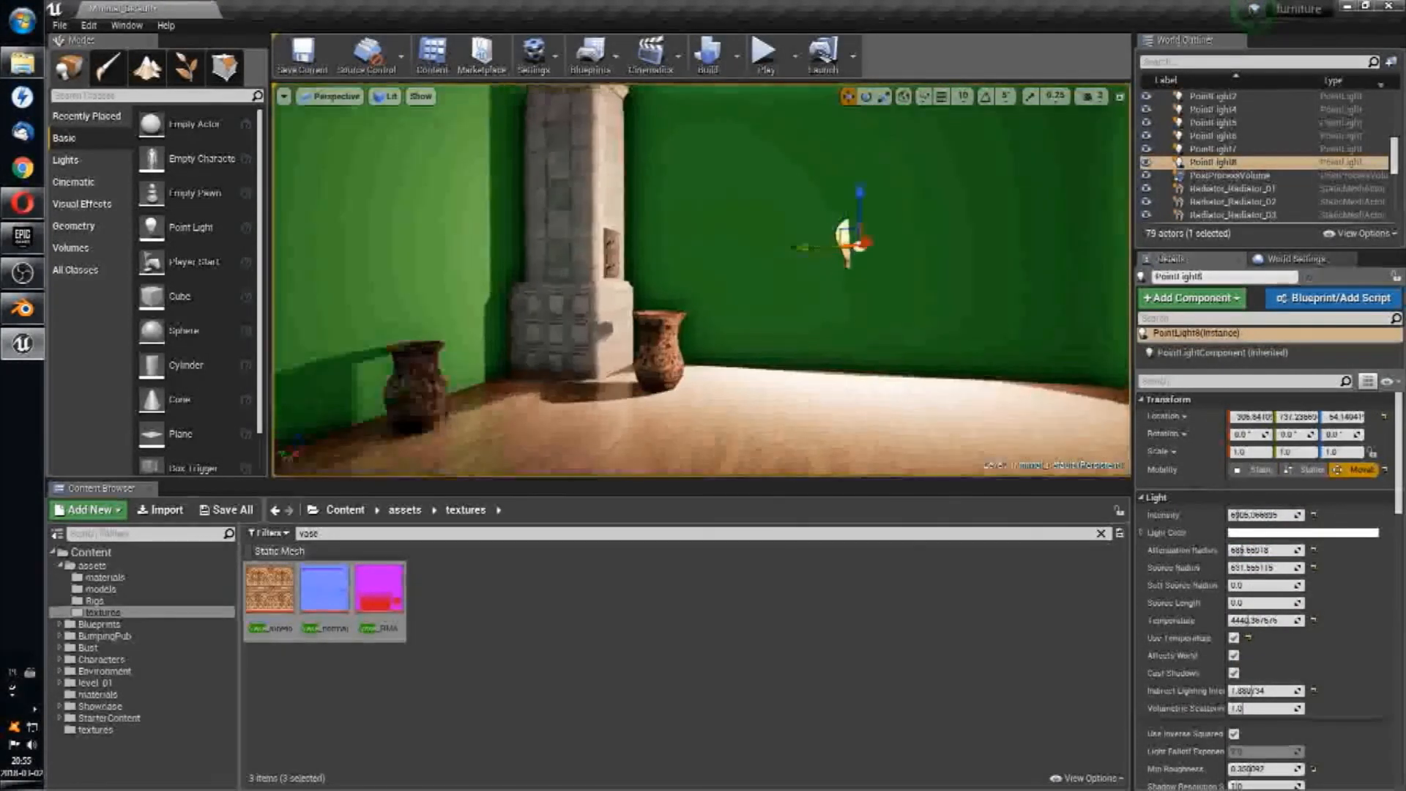
right_click_drag(601, 256, 674, 251)
left_click_drag(827, 221, 784, 395)
right_click_drag(784, 395, 747, 399)
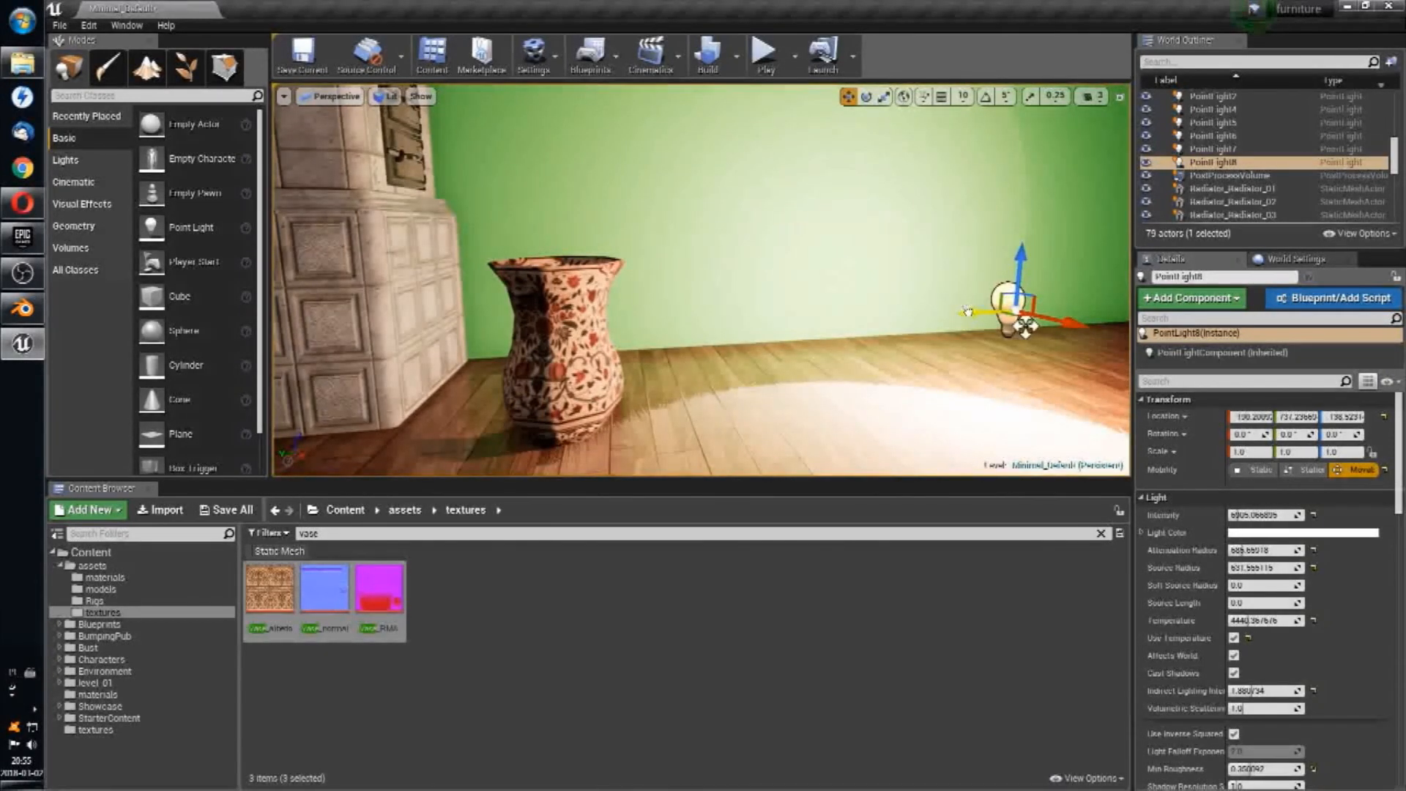
left_click_drag(967, 311, 795, 331)
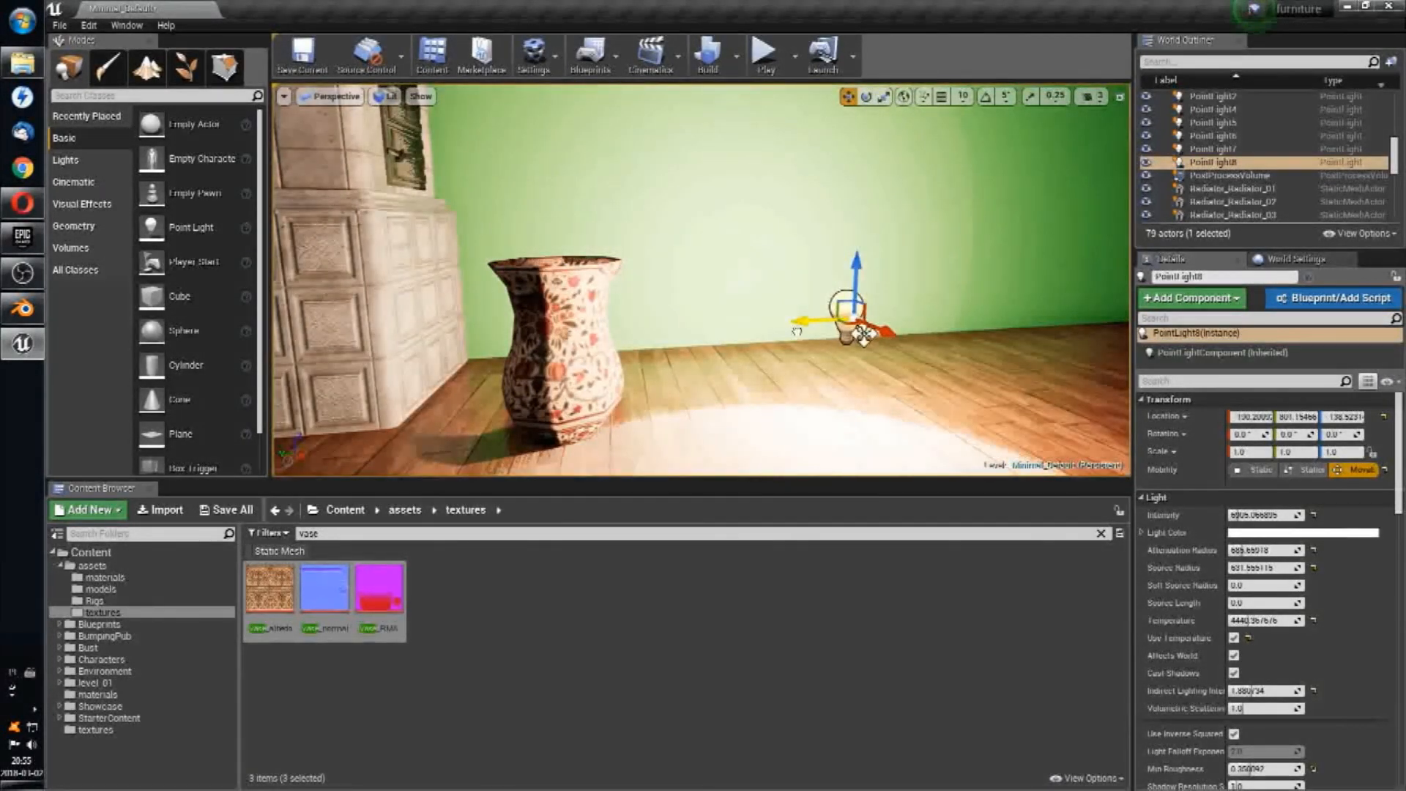
Step: Inspect the vase's texture up close, then raise the point light above the vase and nudge it toward the stove
right_click_drag(769, 329, 623, 330)
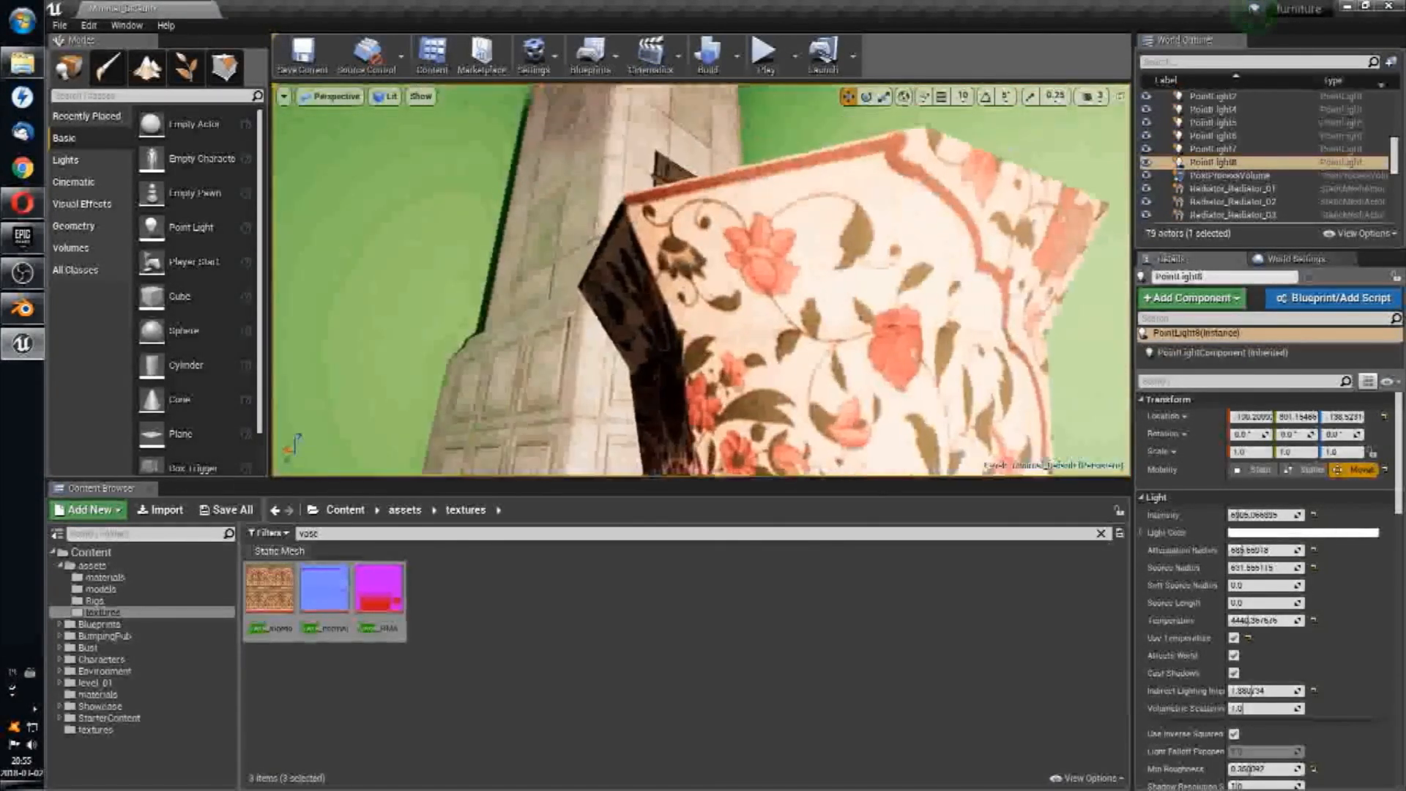
right_click_drag(703, 293, 777, 330)
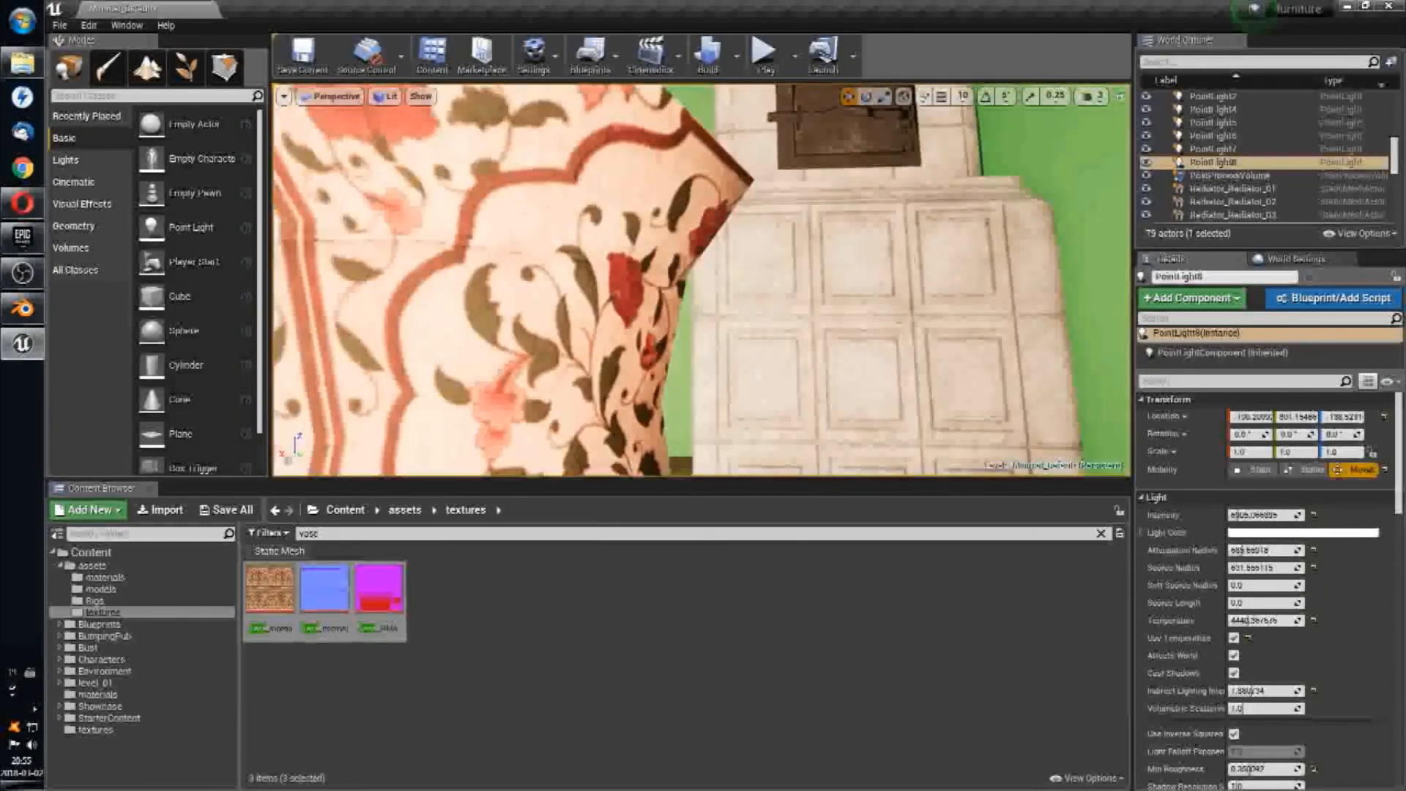
right_click_drag(703, 293, 761, 293)
mouse_move(627, 430)
right_mouse_down()
mouse_move(572, 432)
mouse_move(628, 430)
right_mouse_up()
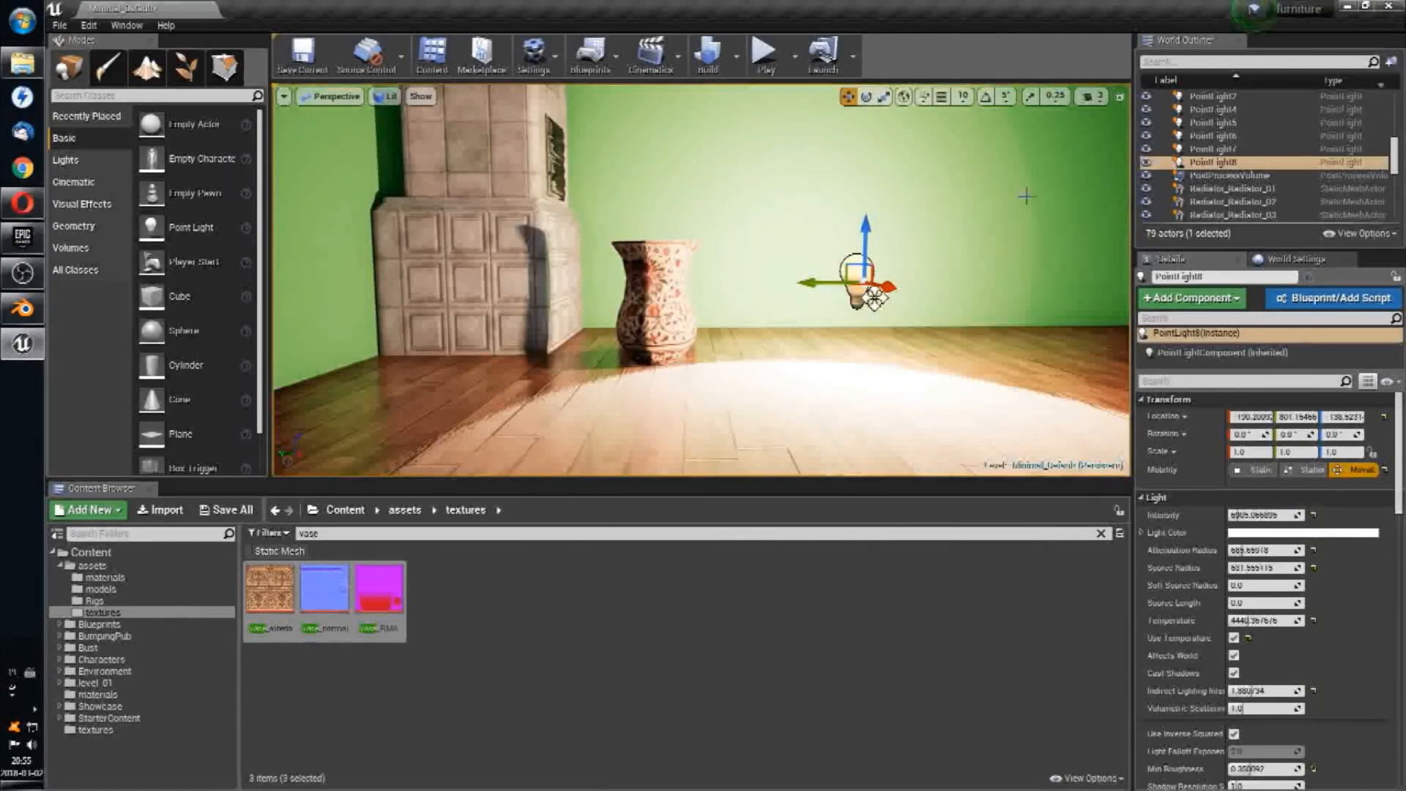
right_click_drag(856, 306, 703, 256)
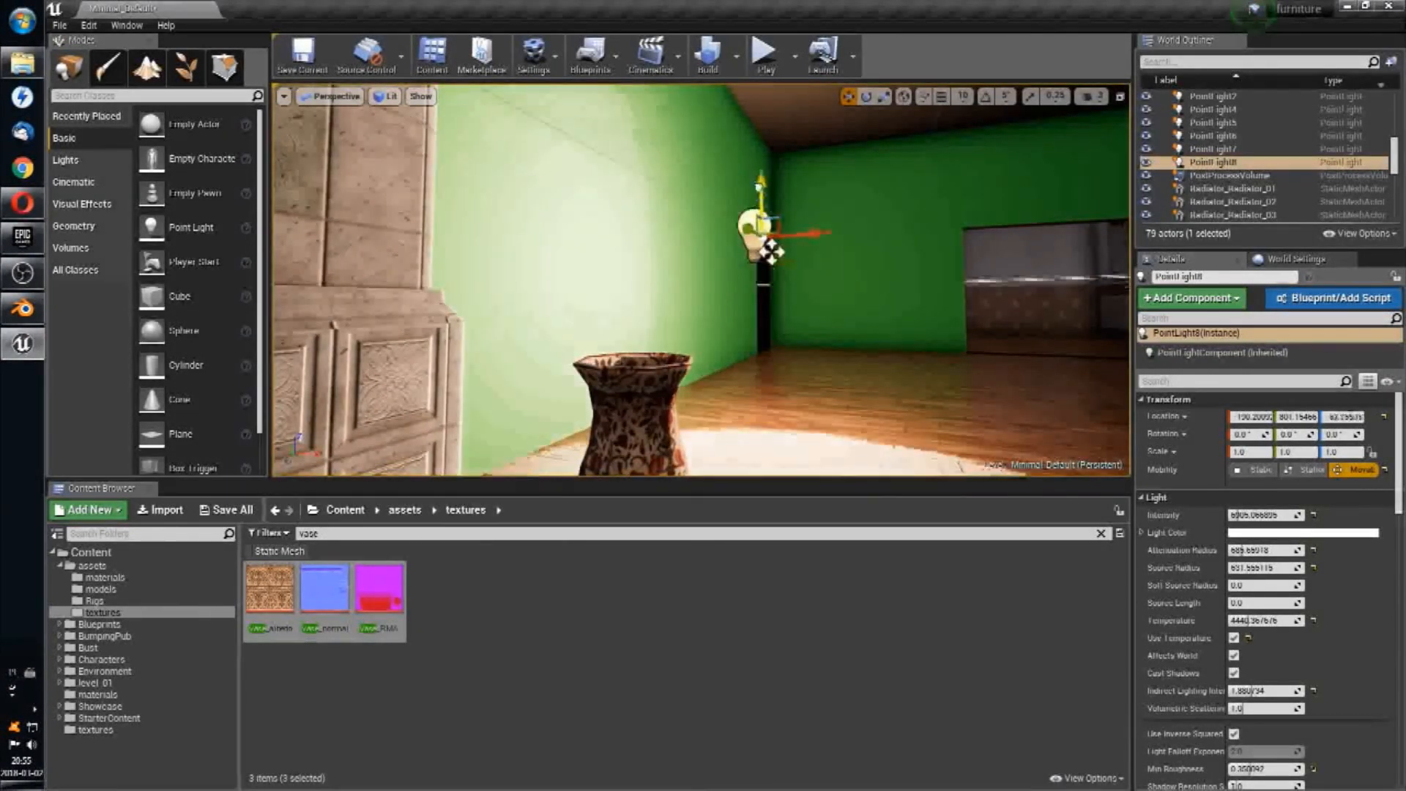
right_click_drag(890, 251, 897, 251)
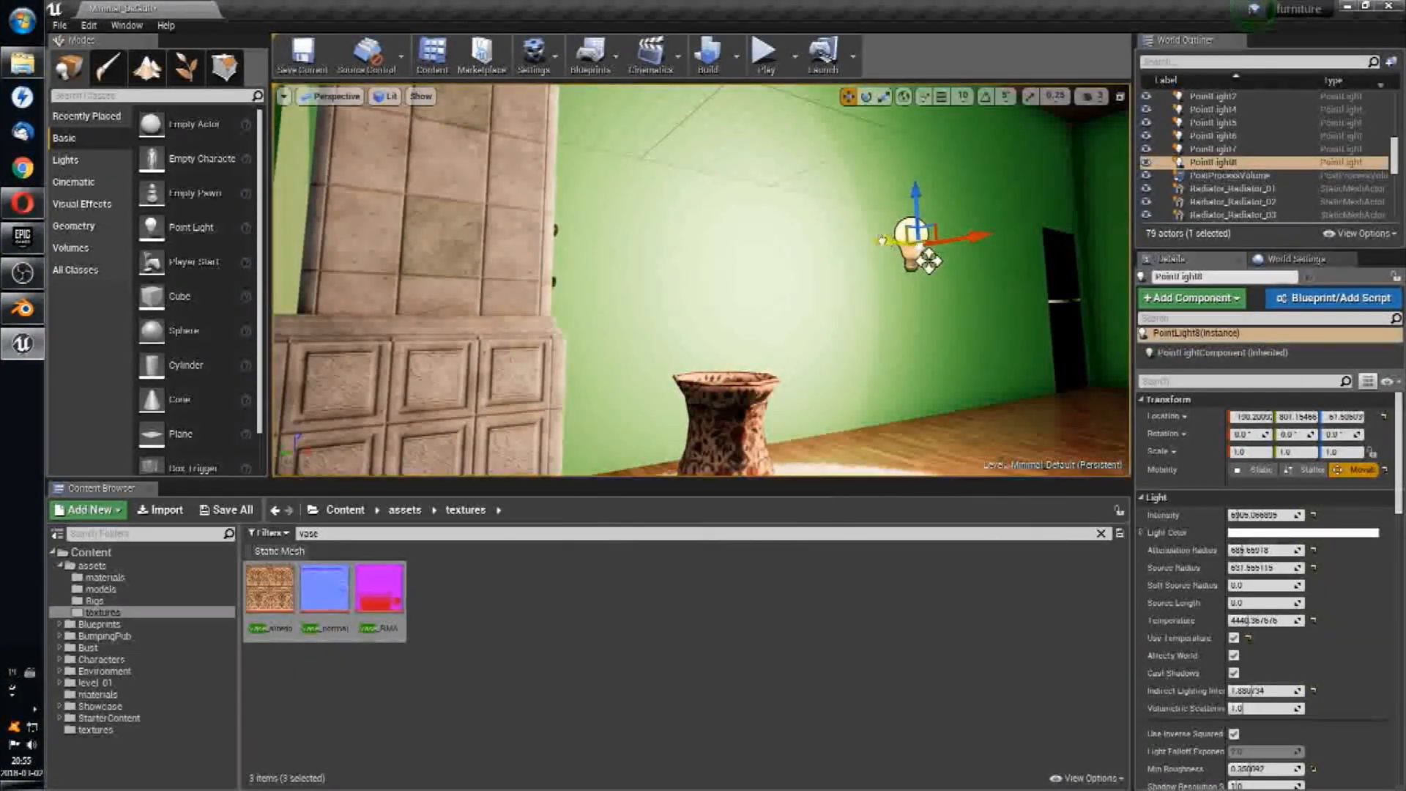
left_click_drag(758, 246, 872, 258)
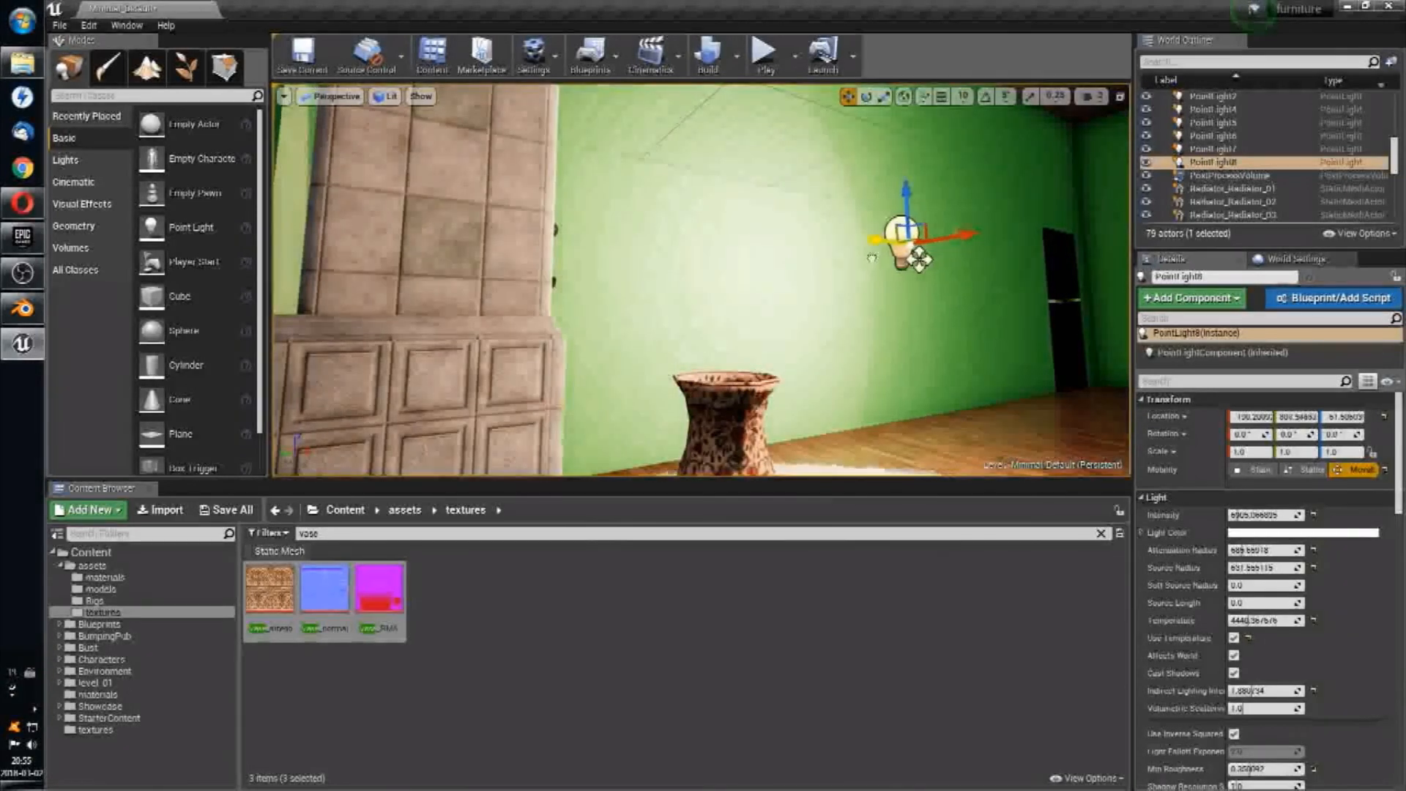
Step: Check the vase from above under the raised light and delete it from the room
right_click_drag(791, 422, 861, 324)
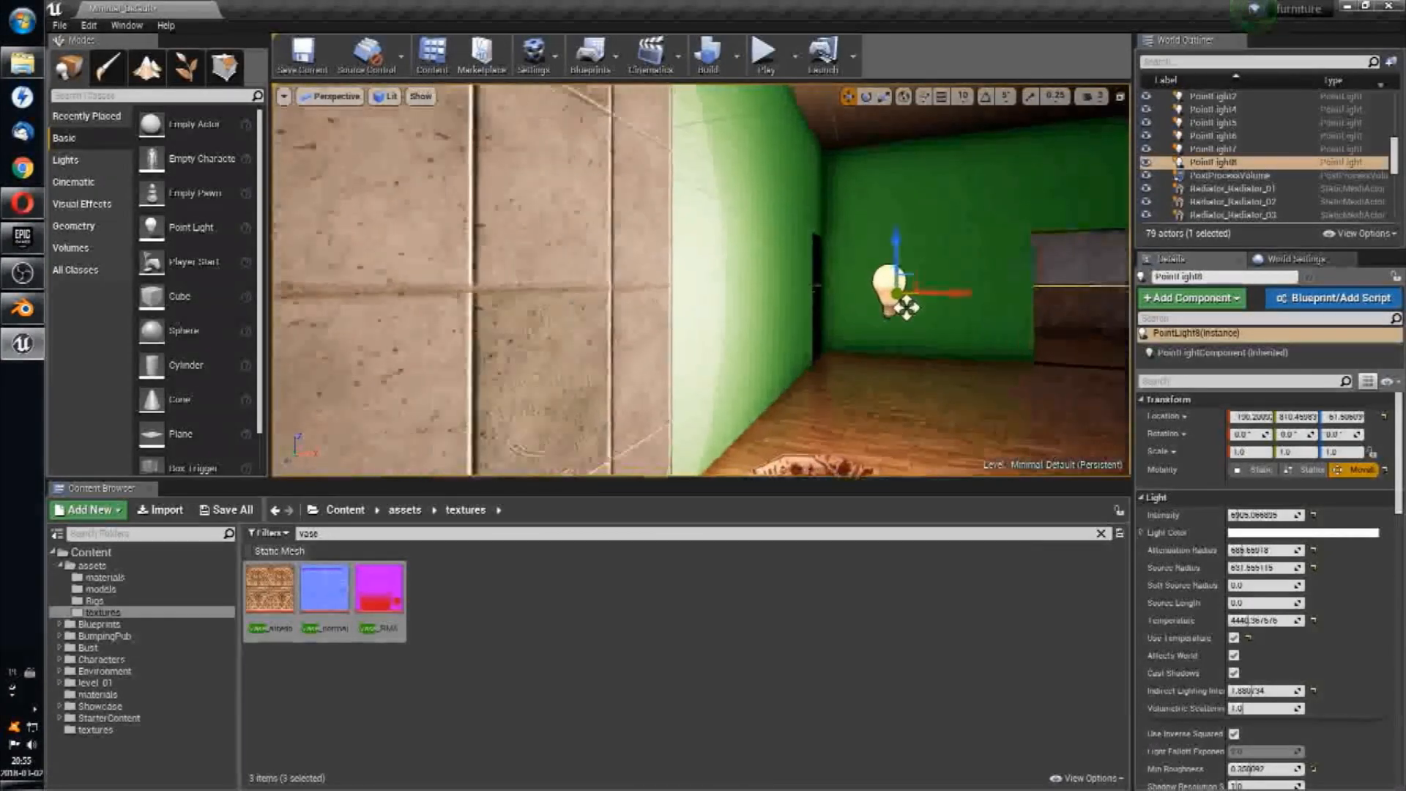
key("s")
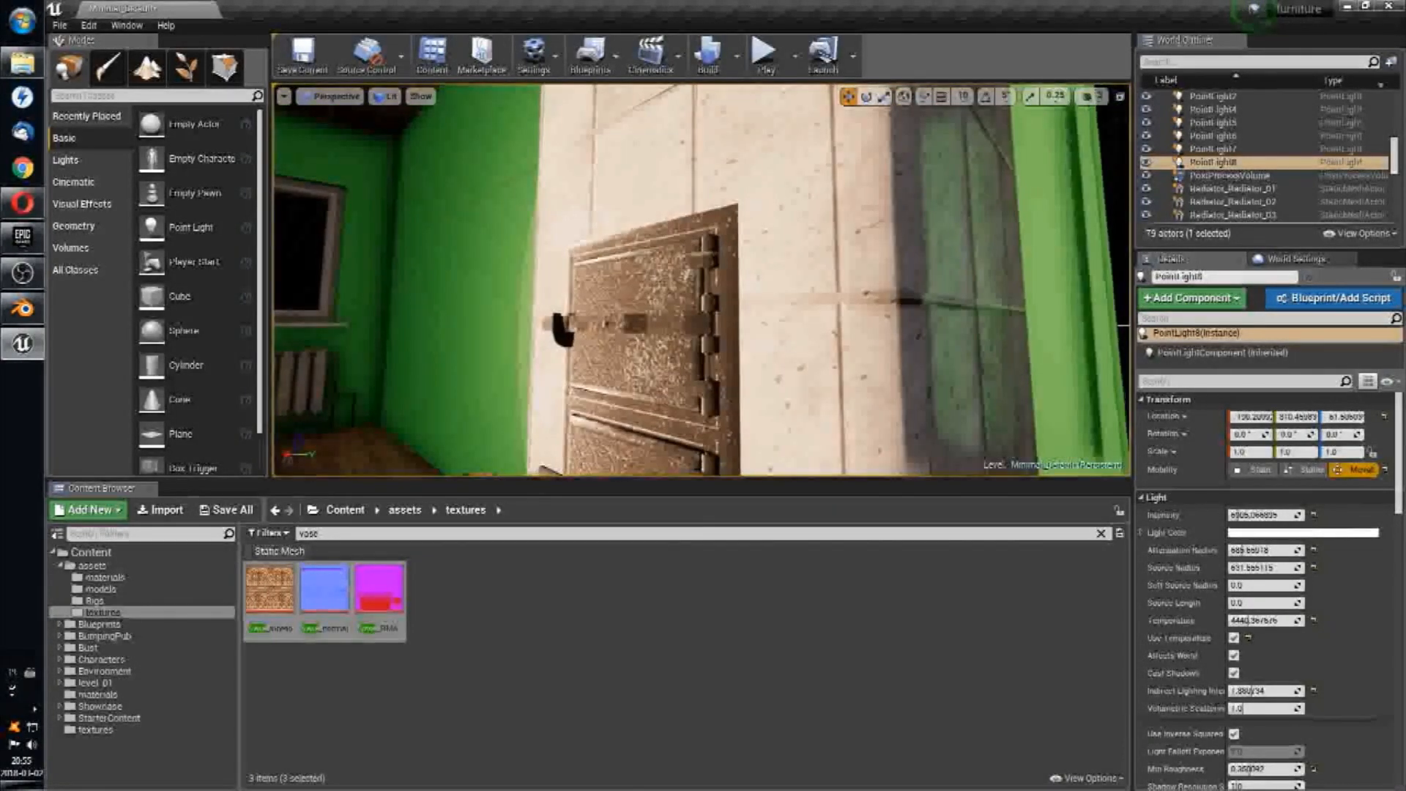
right_click_drag(861, 325, 1044, 381)
scroll(746, 362, "up", 5)
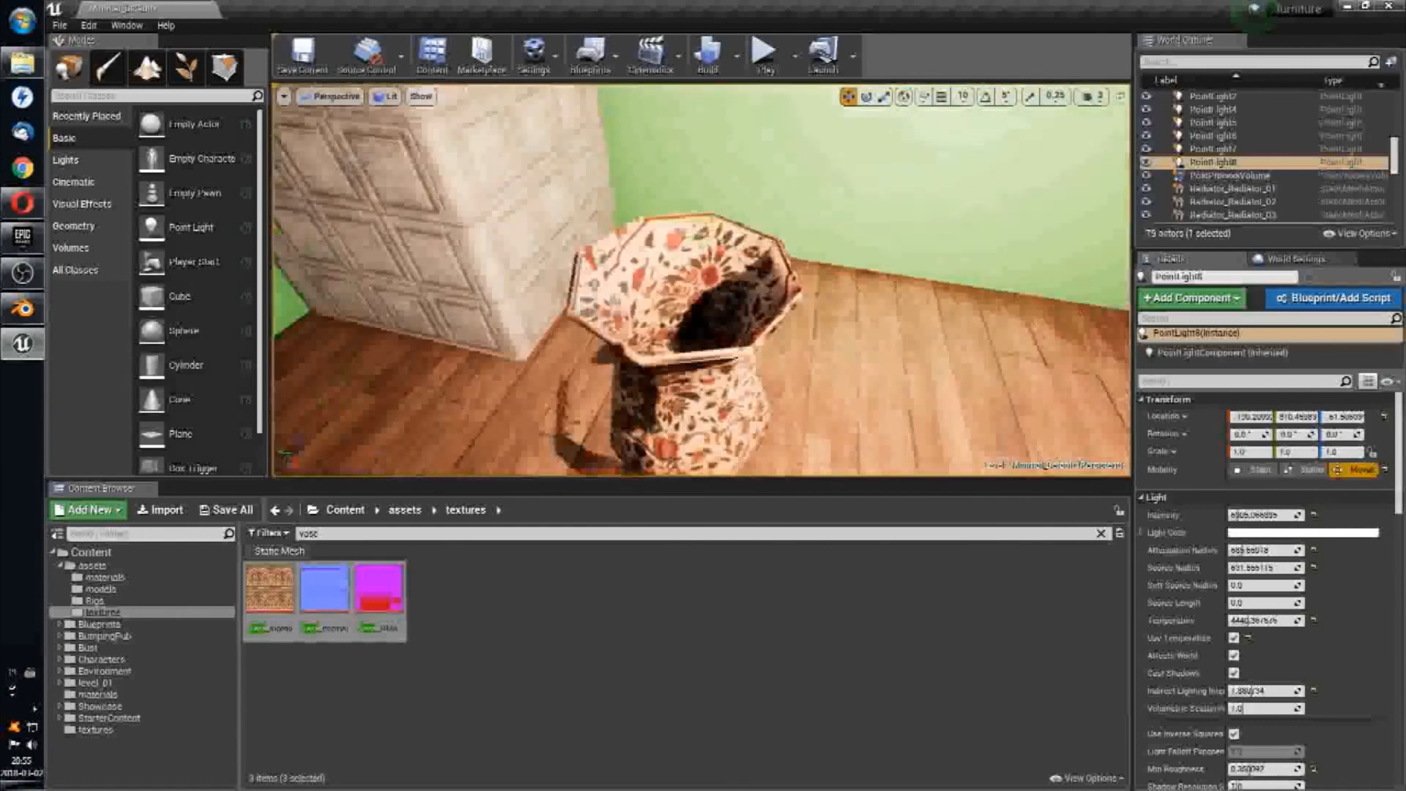
left_click(747, 362)
key("Delete")
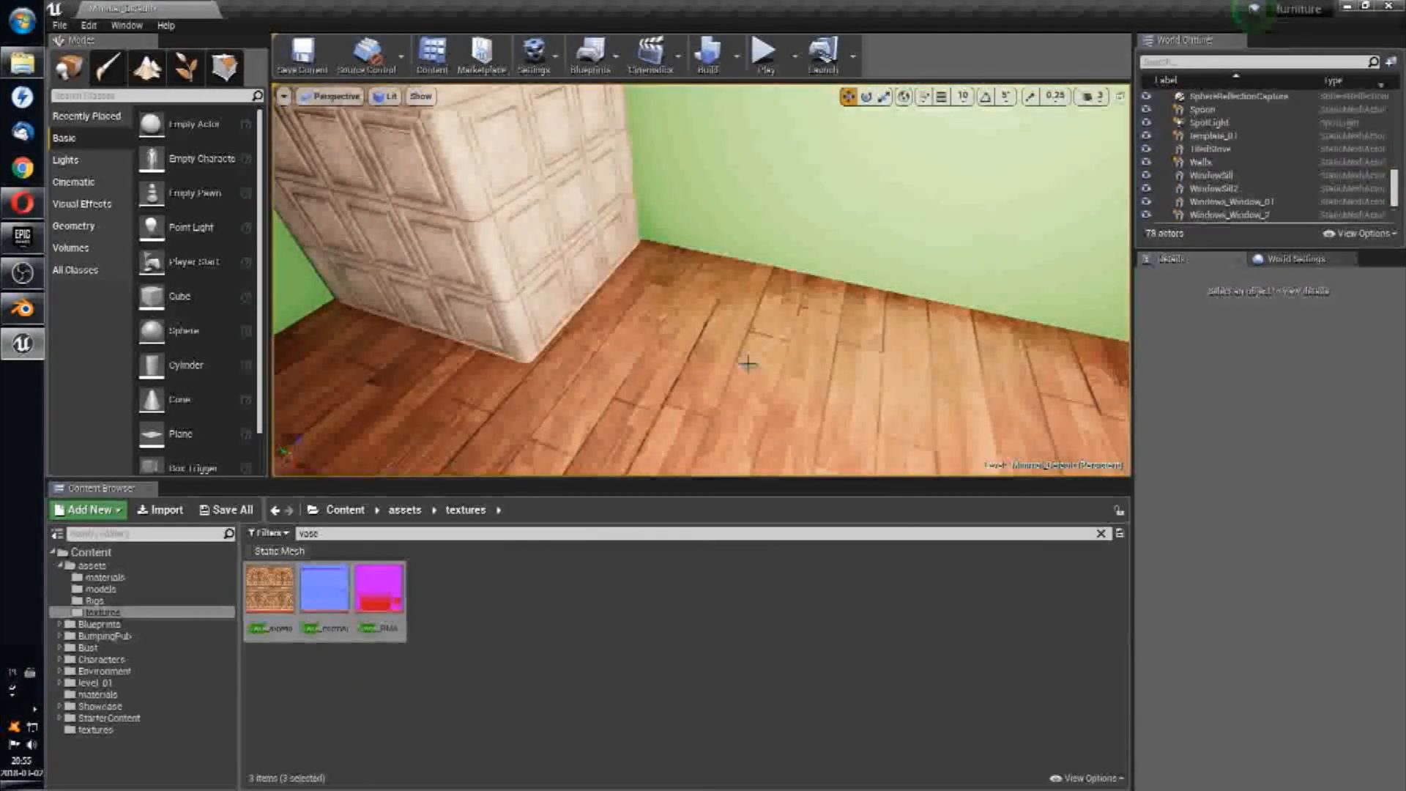
right_click_drag(746, 362, 703, 344)
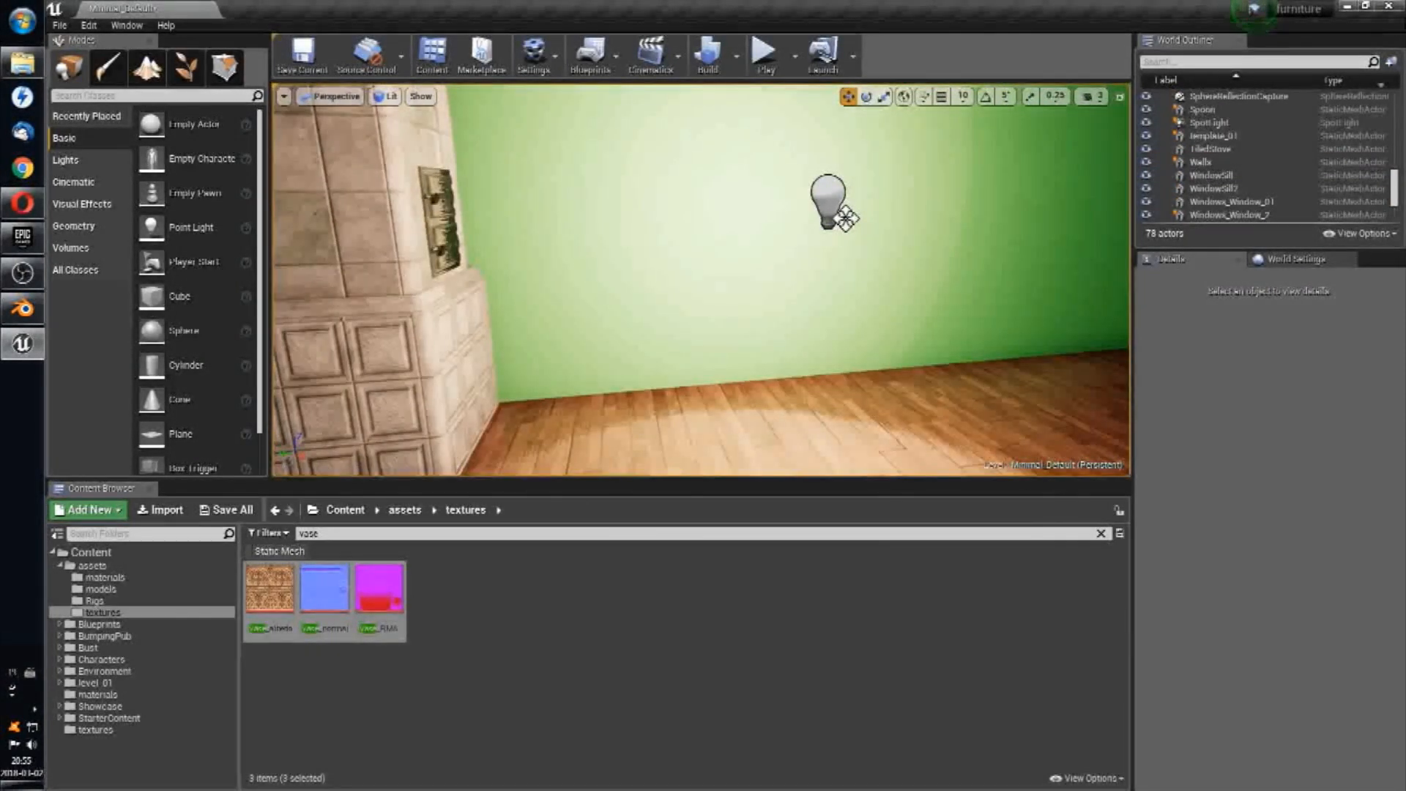
right_click_drag(728, 426, 762, 410)
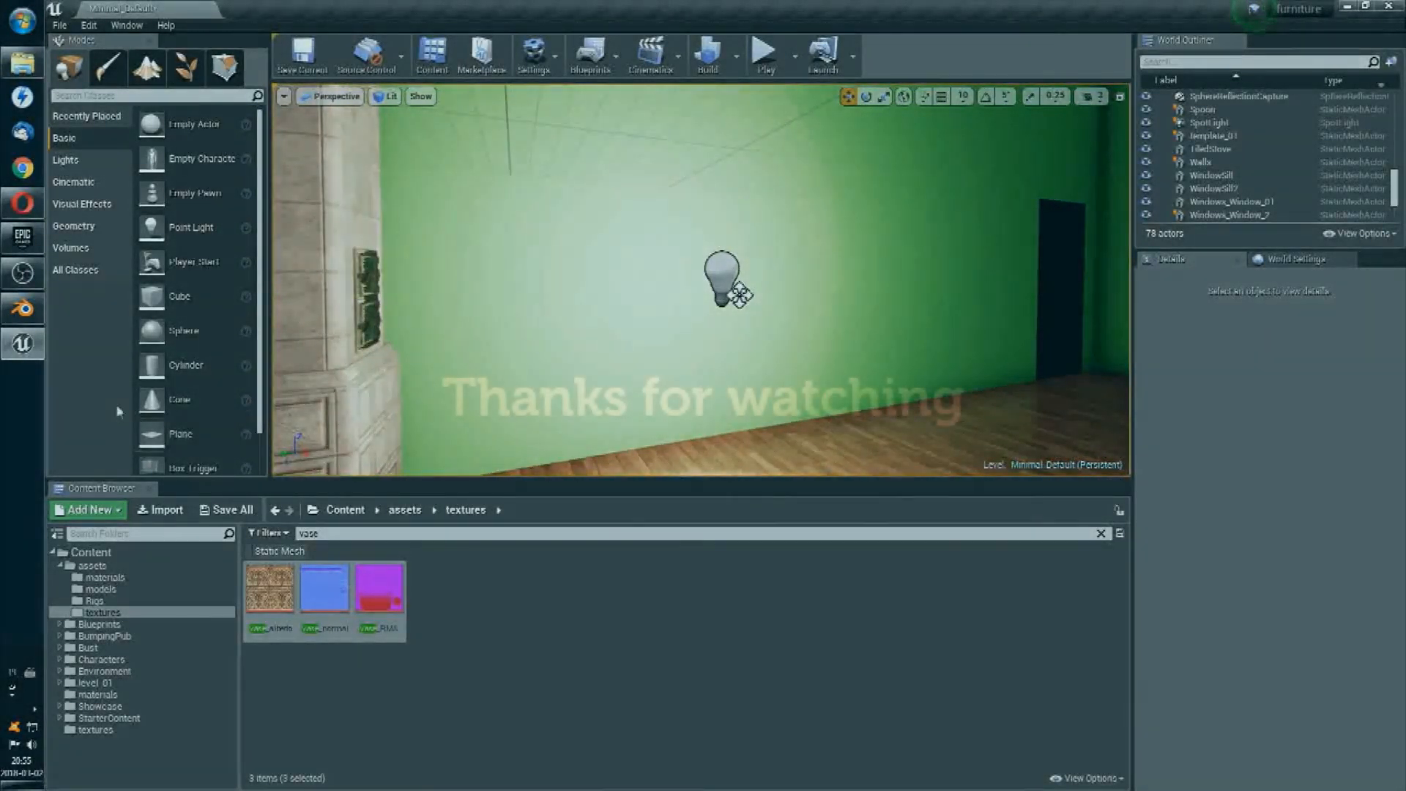
left_click(17, 279)
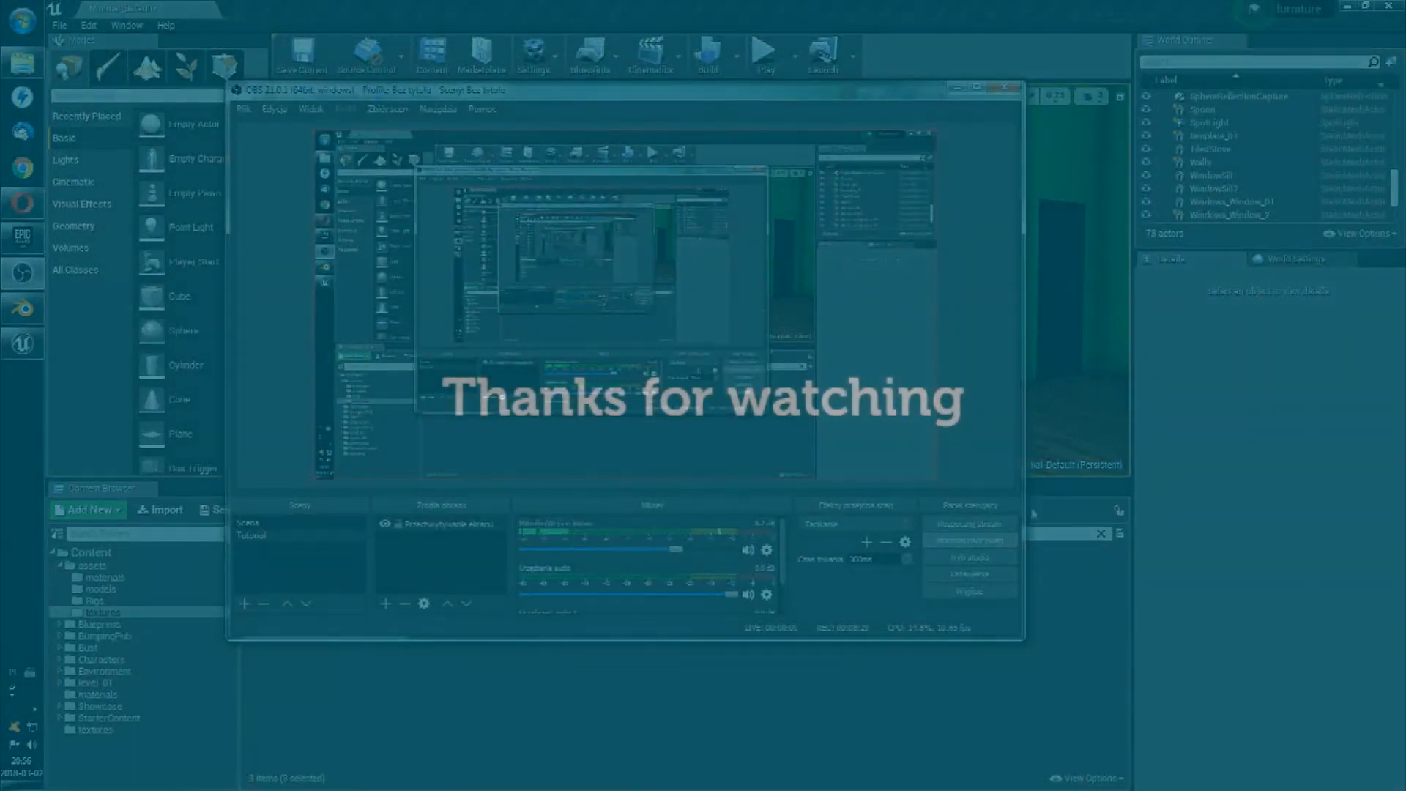